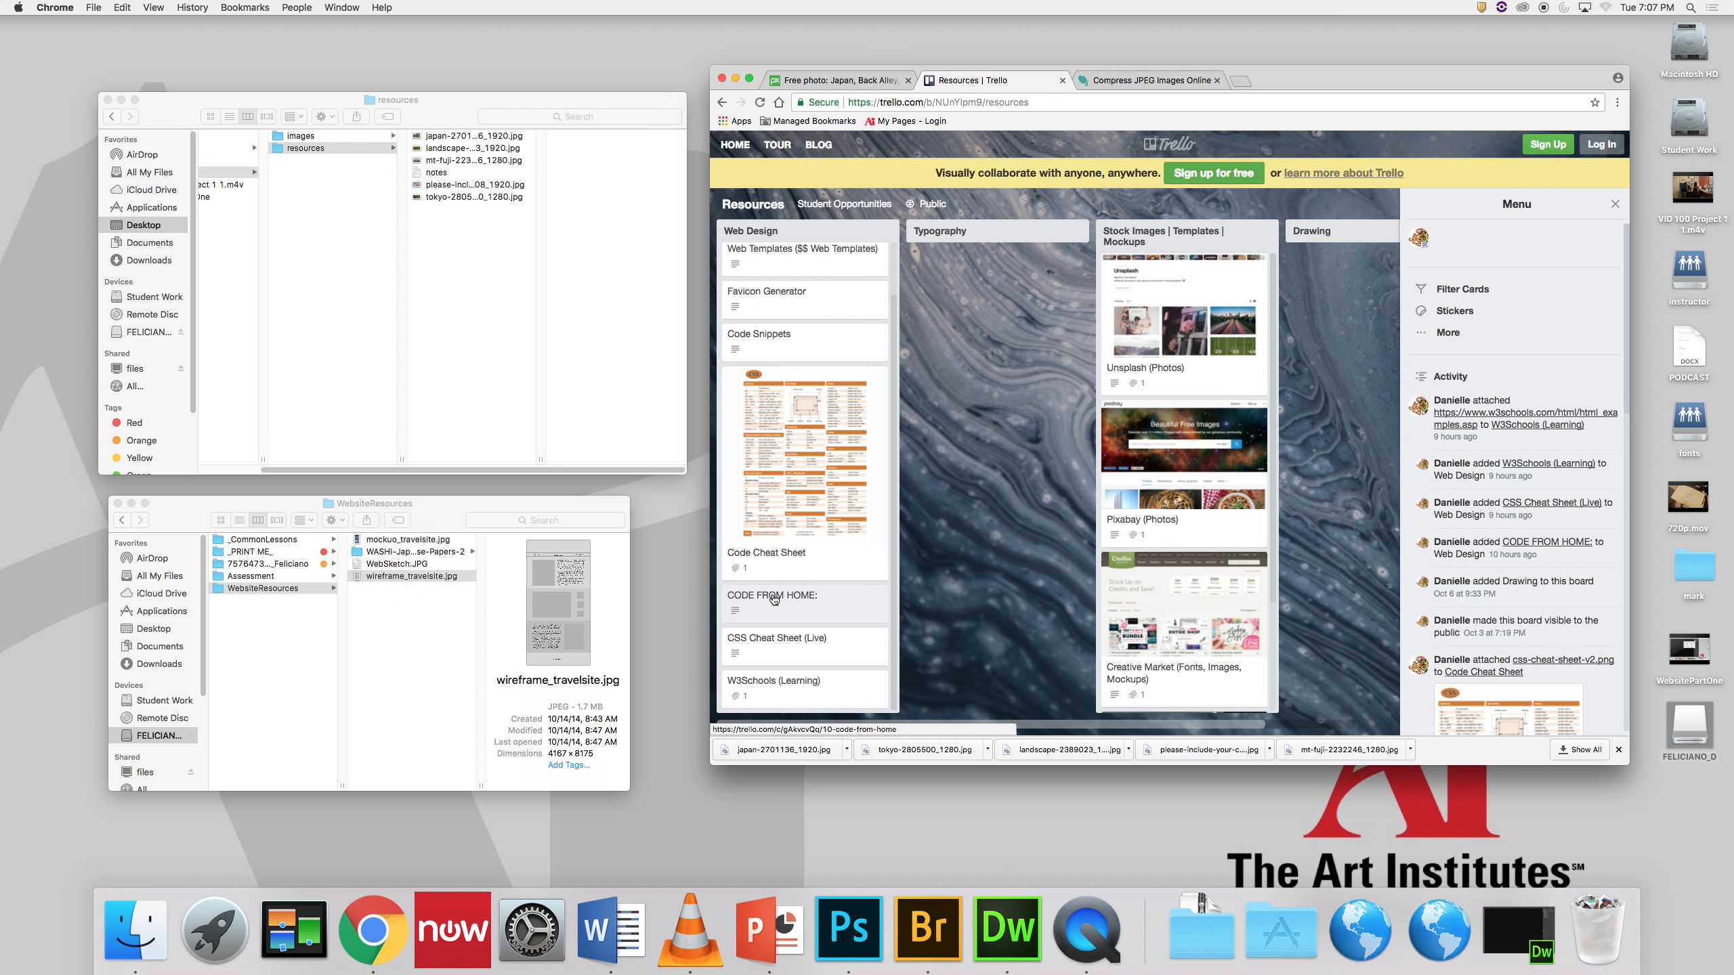
Step: Visit the Sublime Text website linked in the "CODE FROM HOME:" card, look through its features, and download the Mac version
{"action": "left_click", "coordinate": [773, 599]}
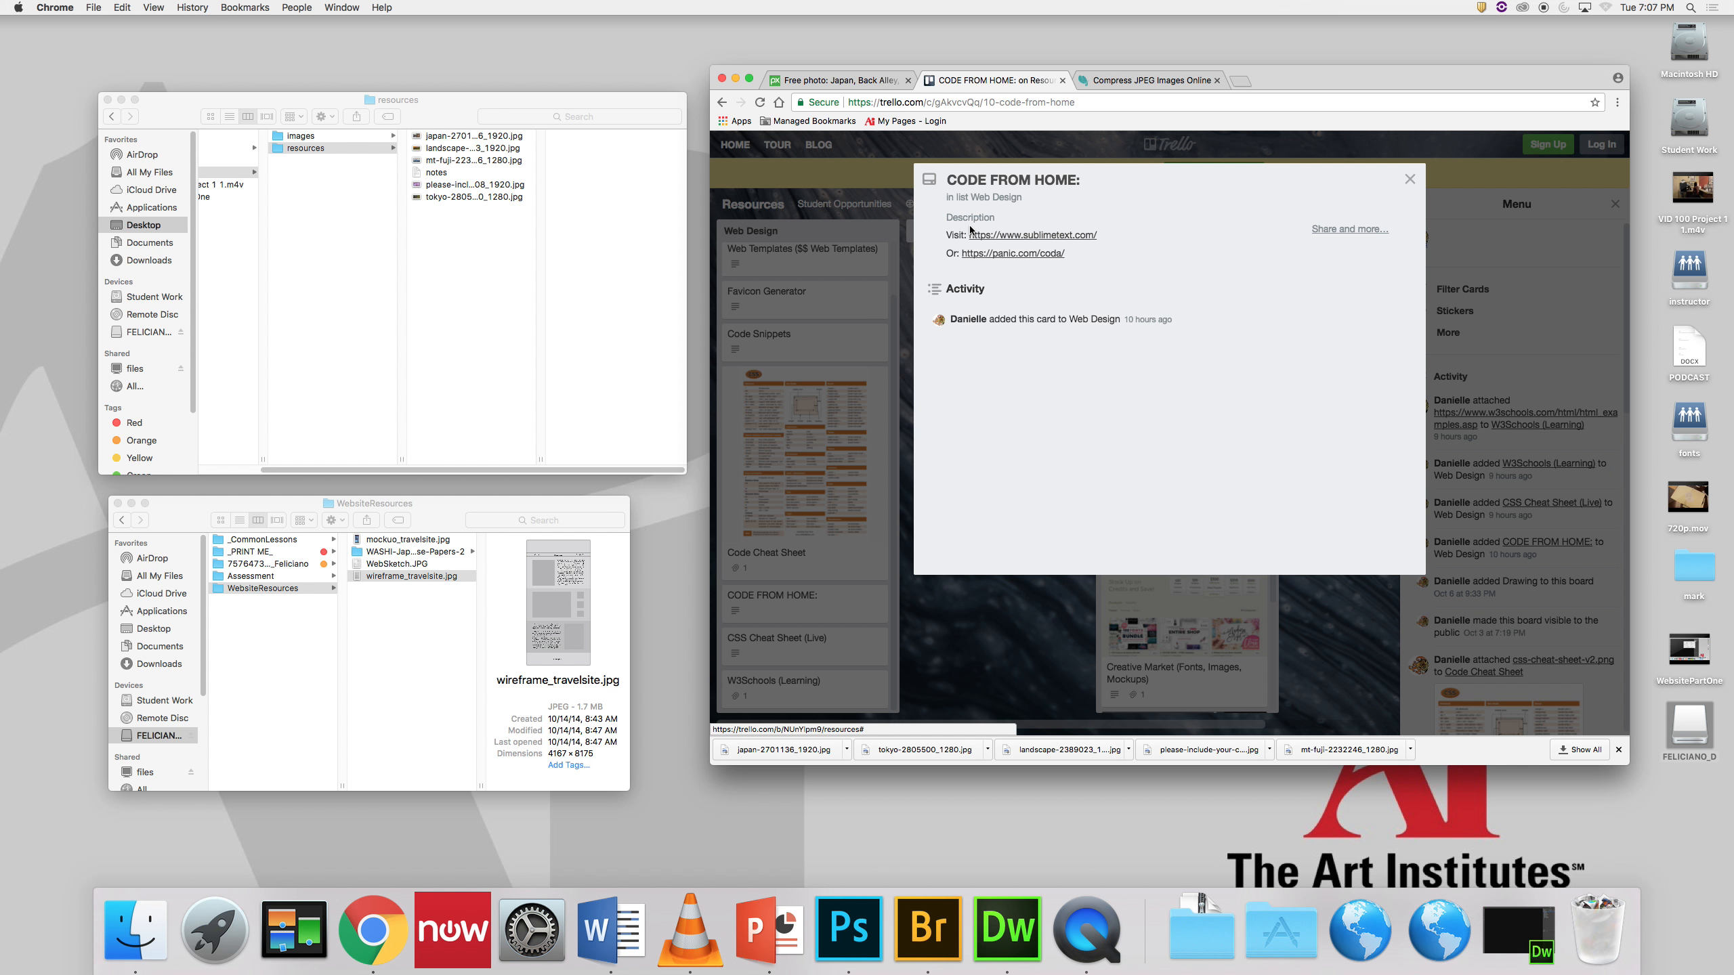
{"action": "left_click", "coordinate": [1062, 235]}
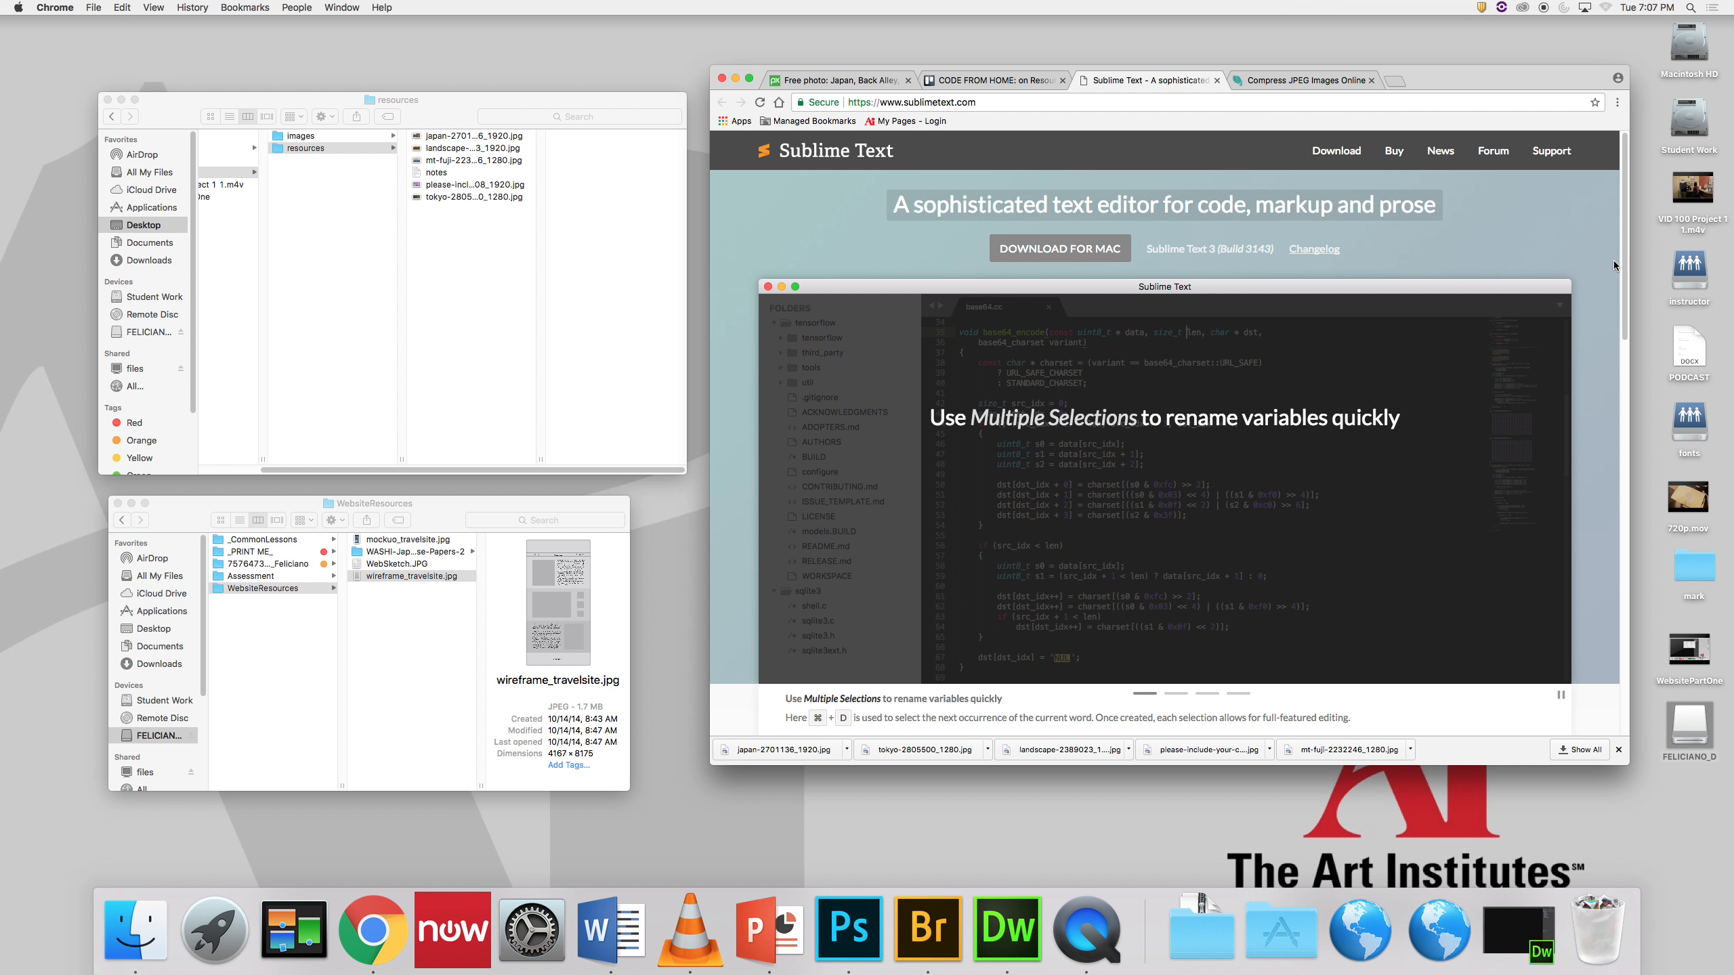
{"action": "scroll", "coordinate": [1623, 261], "scroll_direction": "down", "scroll_amount": 5}
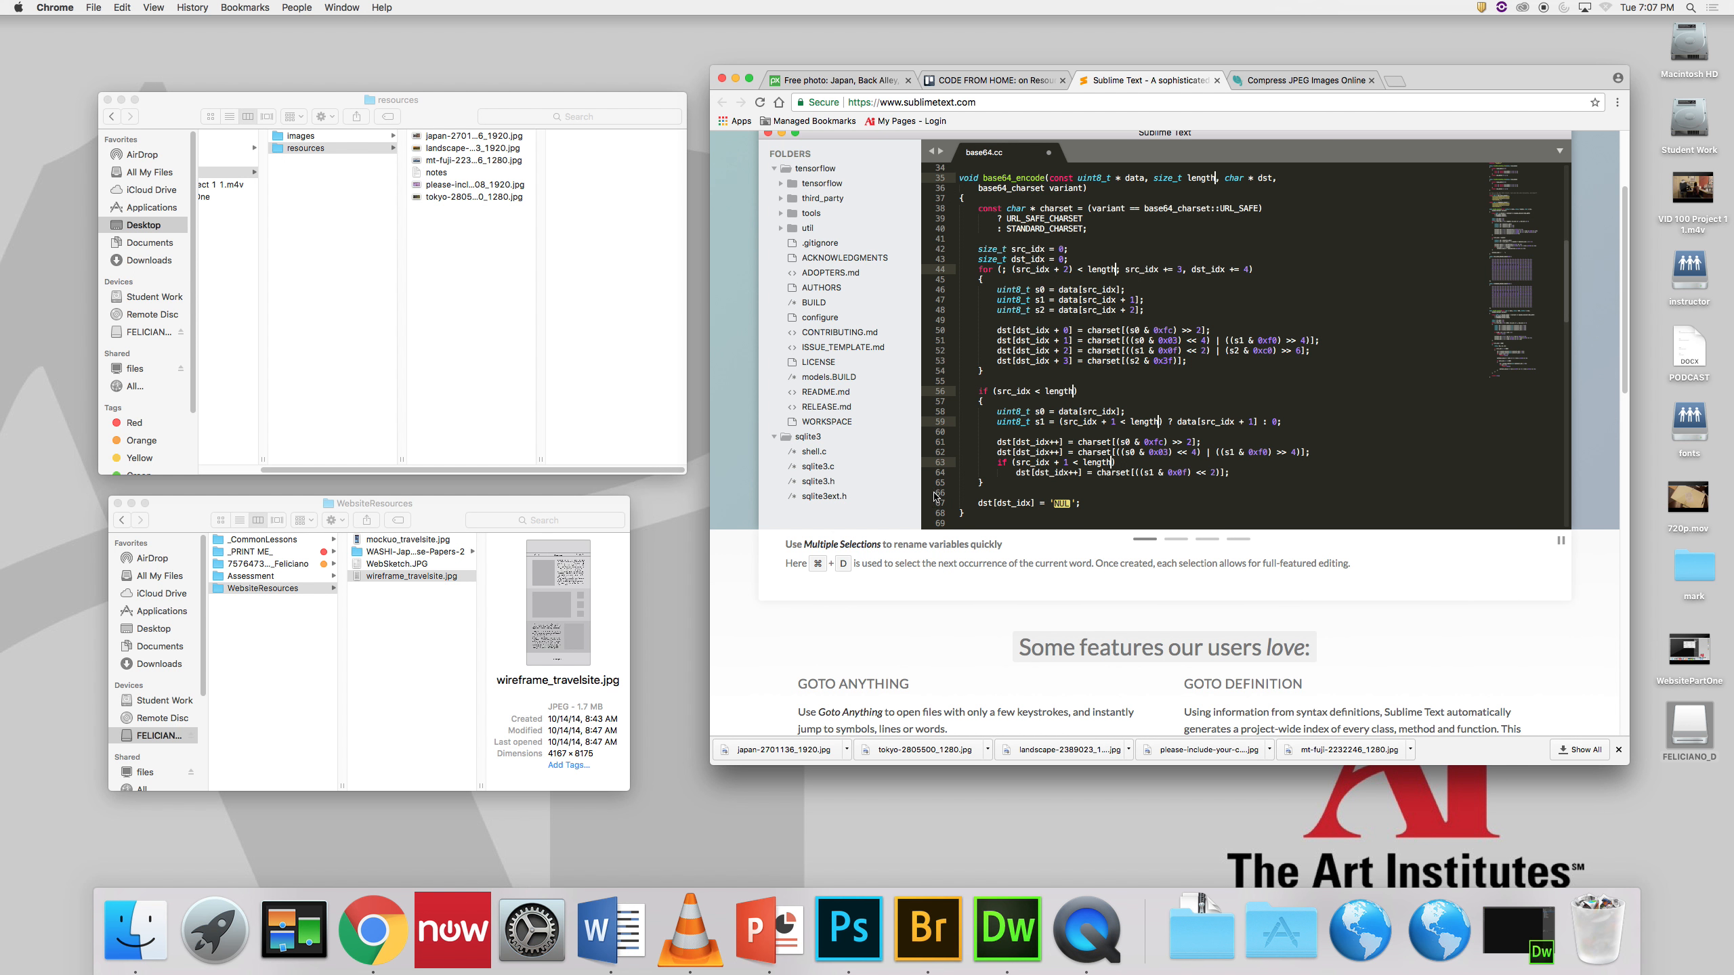
{"action": "scroll", "coordinate": [1114, 422], "scroll_direction": "down", "scroll_amount": 5}
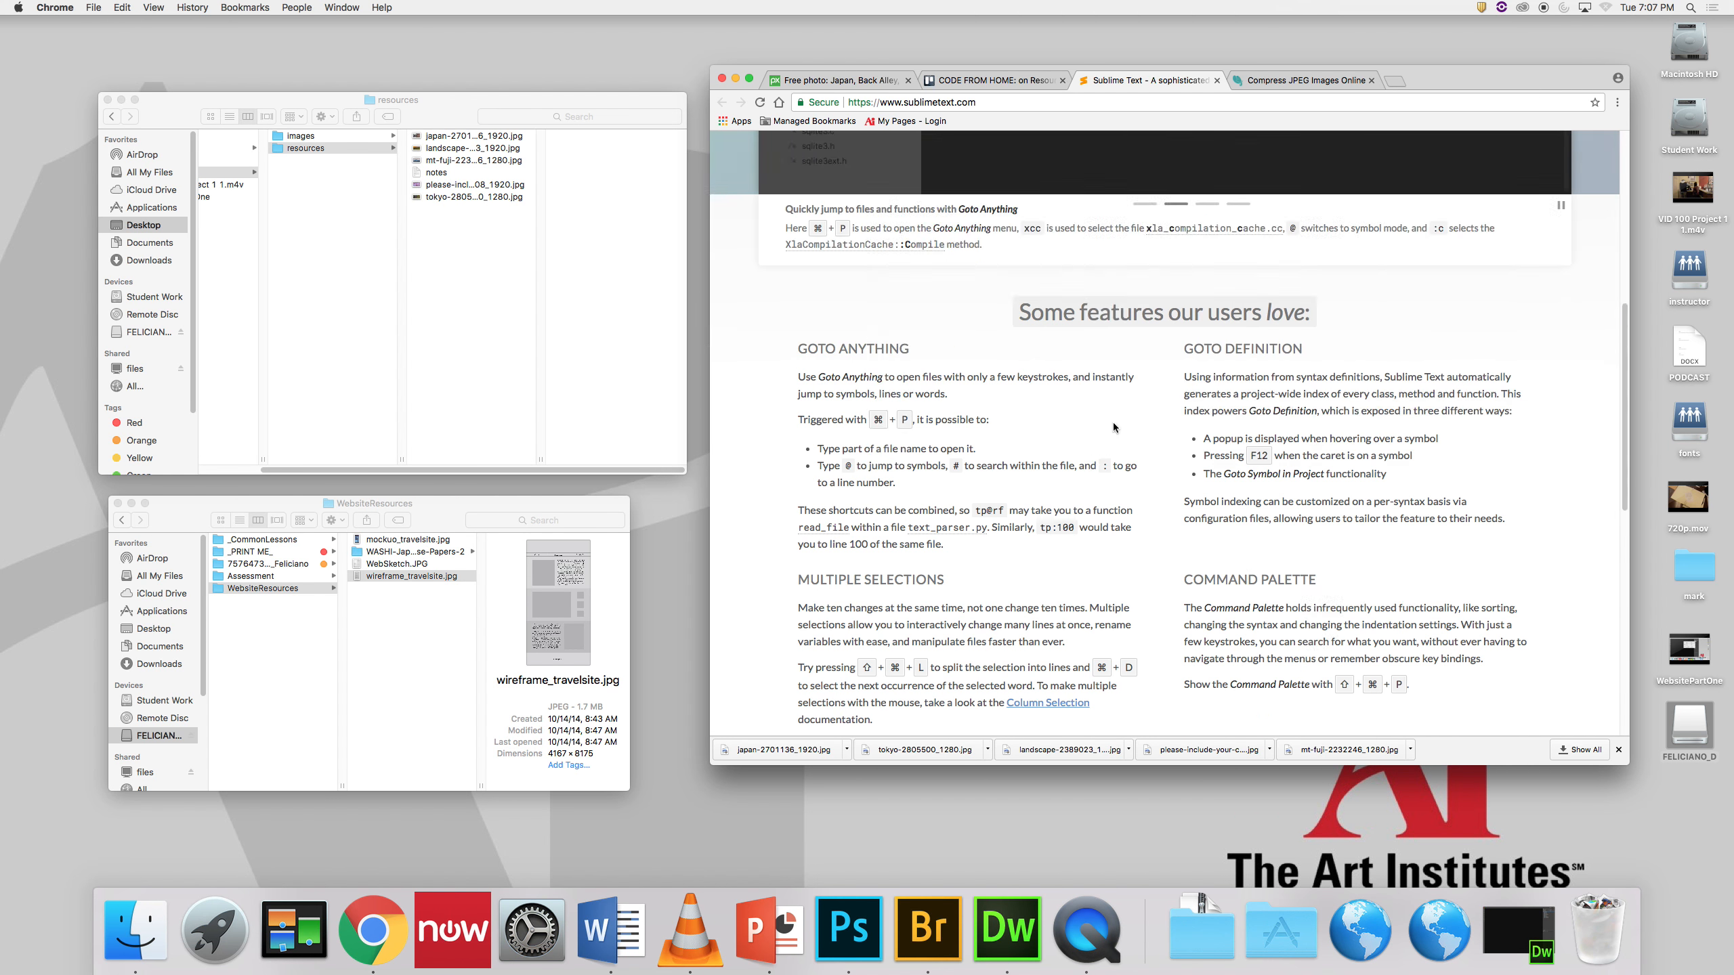
{"action": "scroll", "coordinate": [1520, 389], "scroll_direction": "down", "scroll_amount": 10}
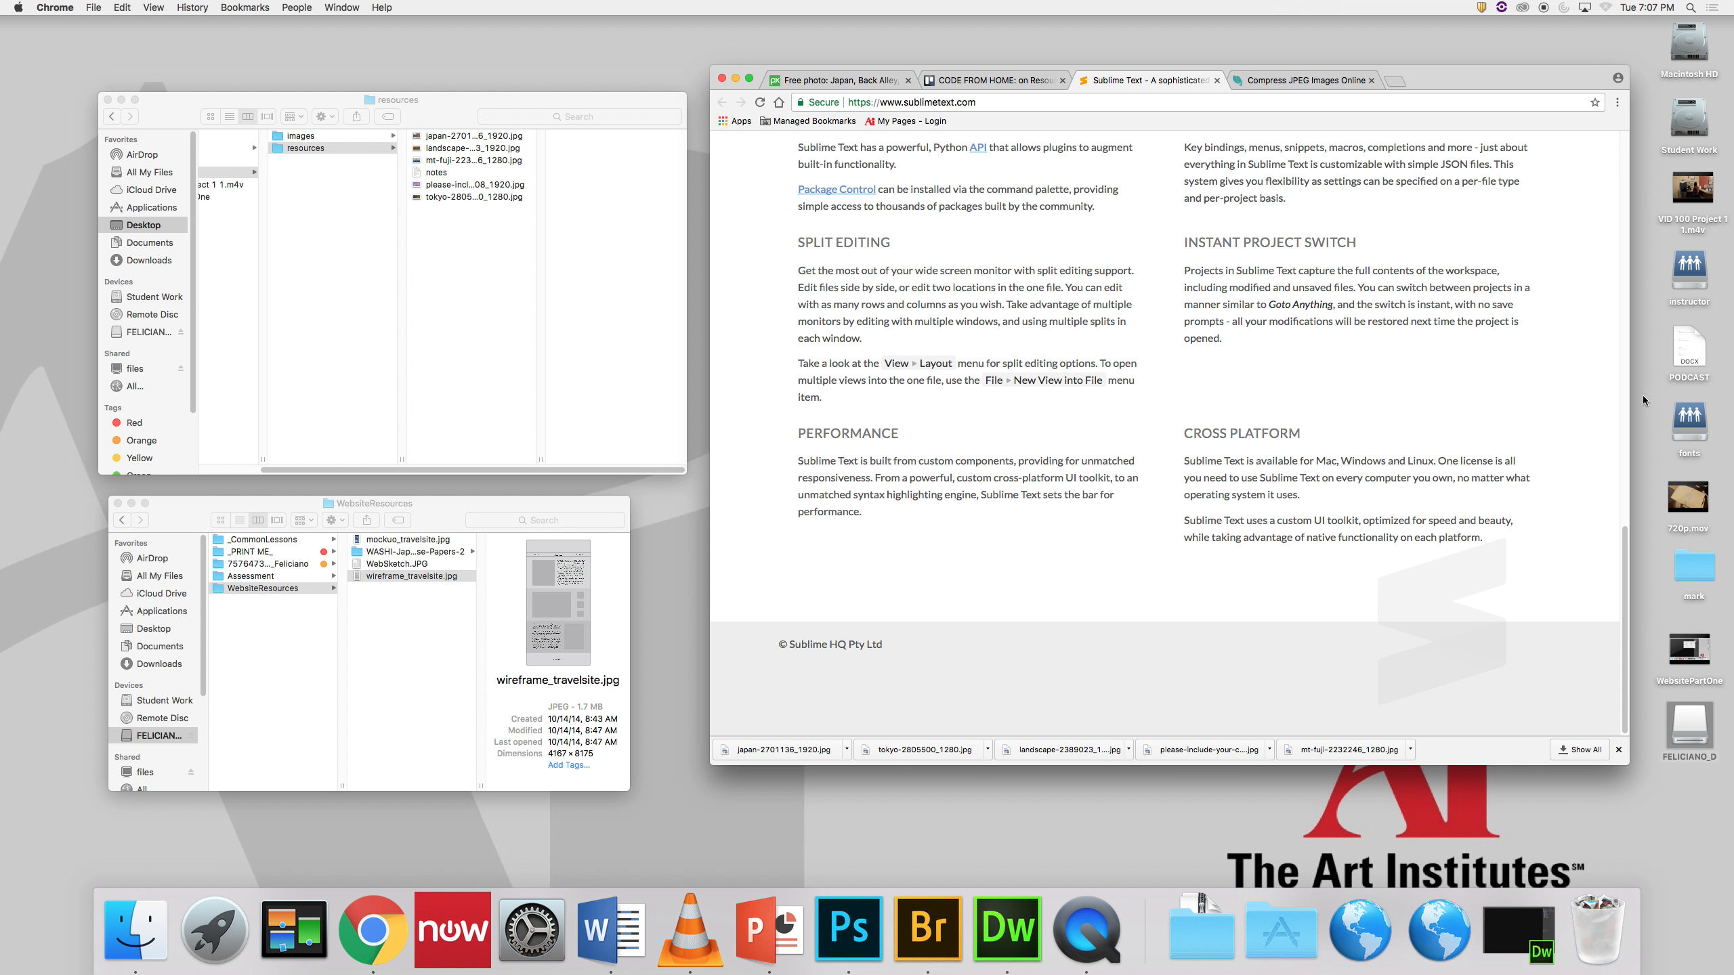
{"action": "left_click_drag", "start_coordinate": [1622, 559], "coordinate": [1607, 149]}
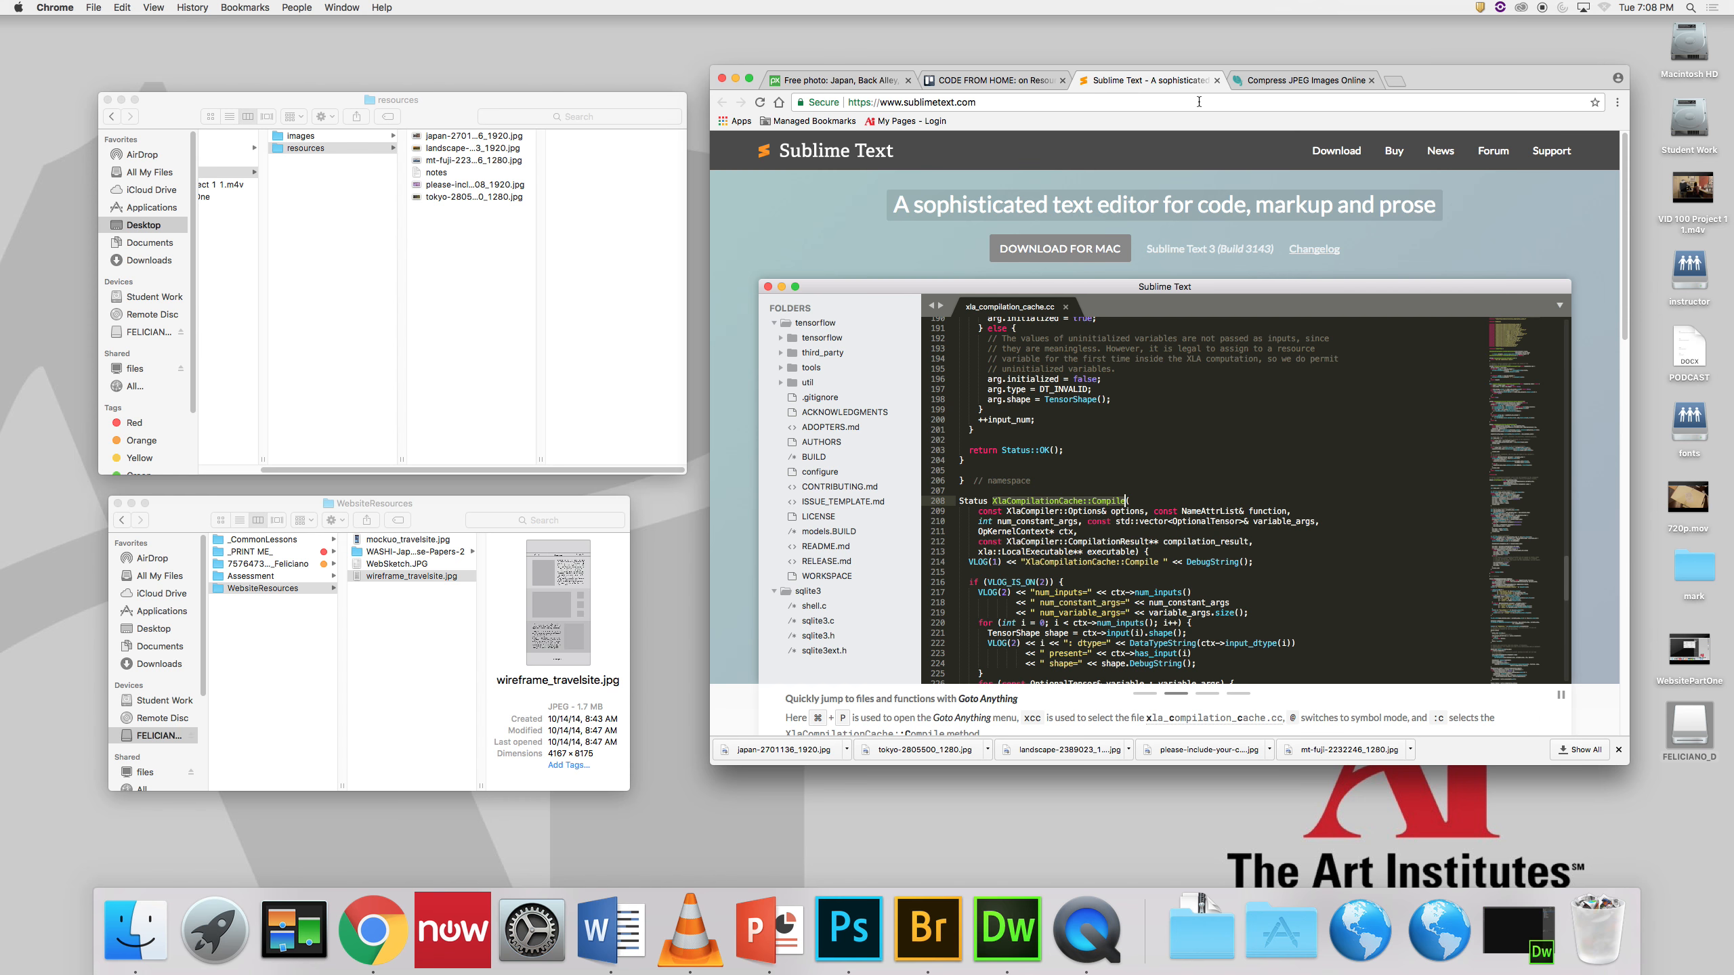
{"action": "left_click", "coordinate": [1022, 247]}
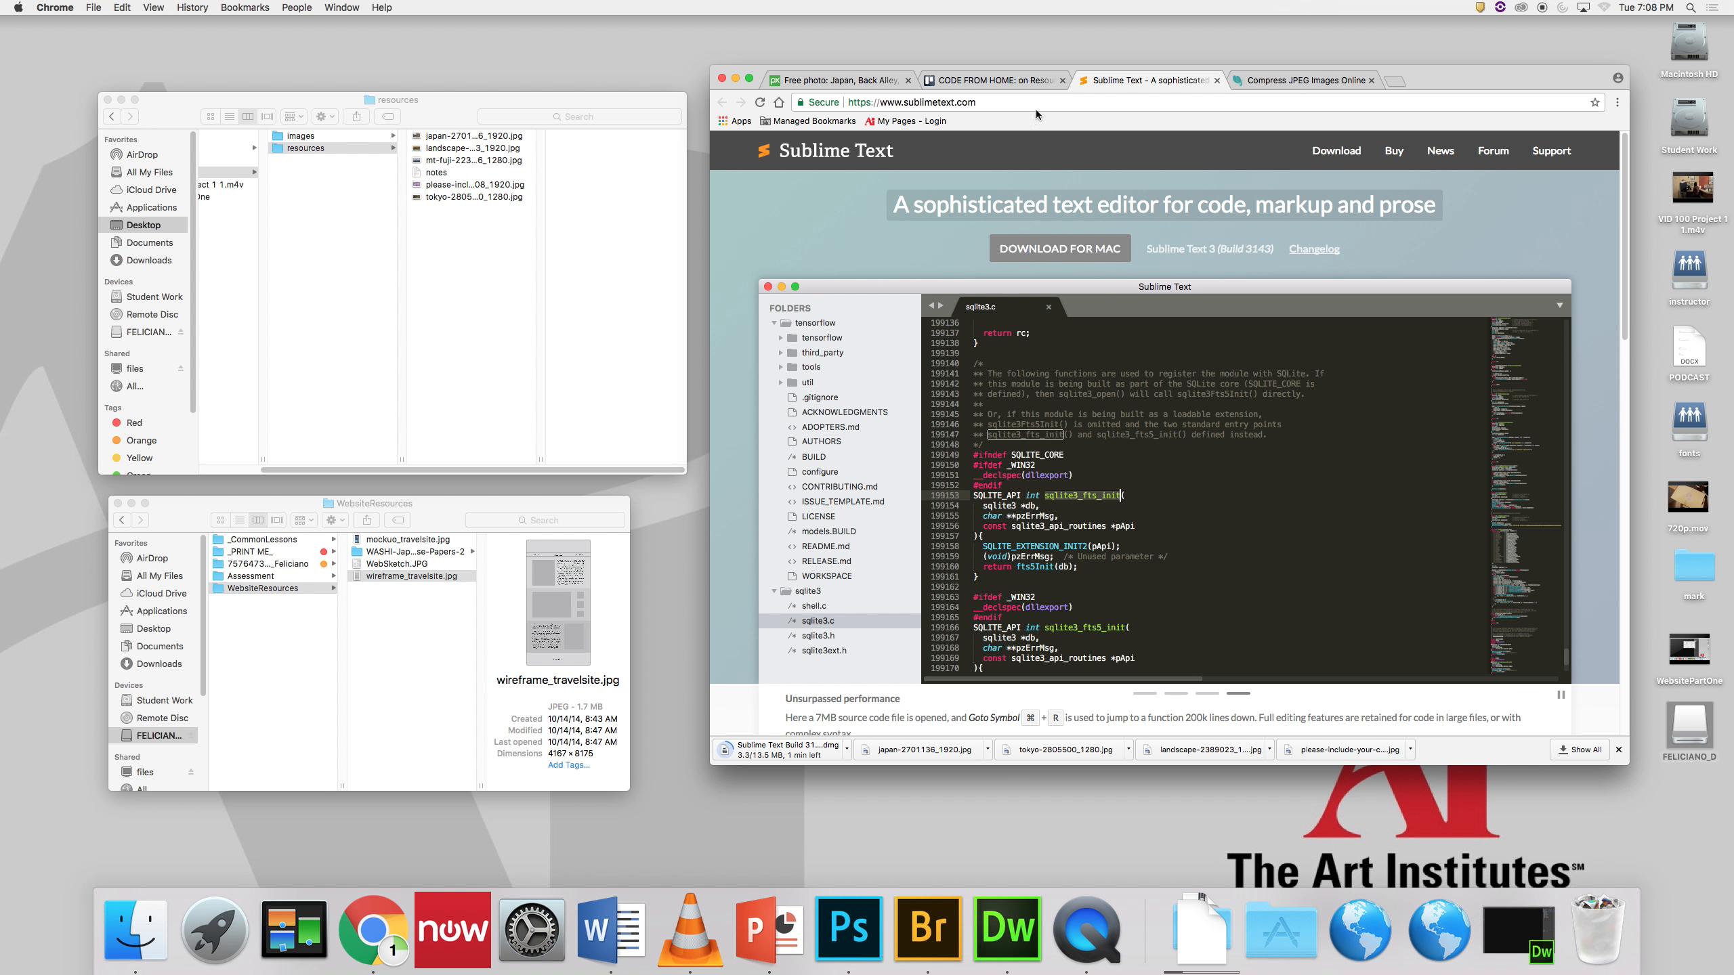
Step: Return to the Trello Resources board and open the website linked in the "CSS Cheat Sheet (Live)" card
{"action": "left_click", "coordinate": [1004, 81]}
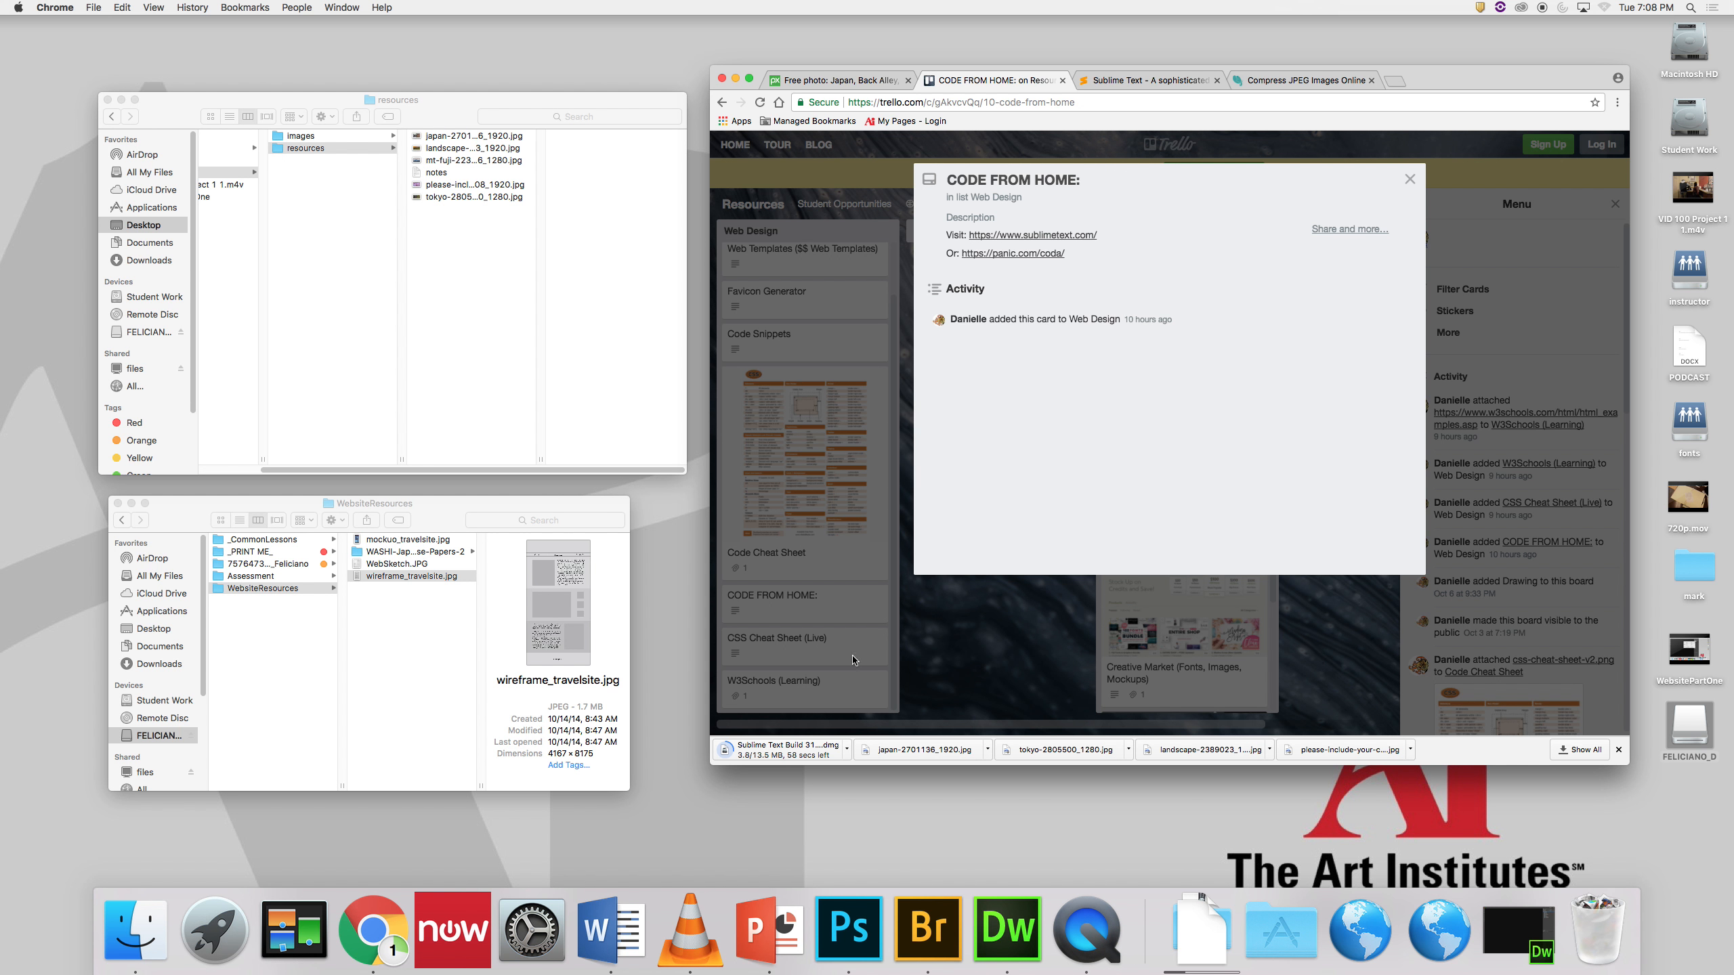
{"action": "left_click", "coordinate": [1409, 179]}
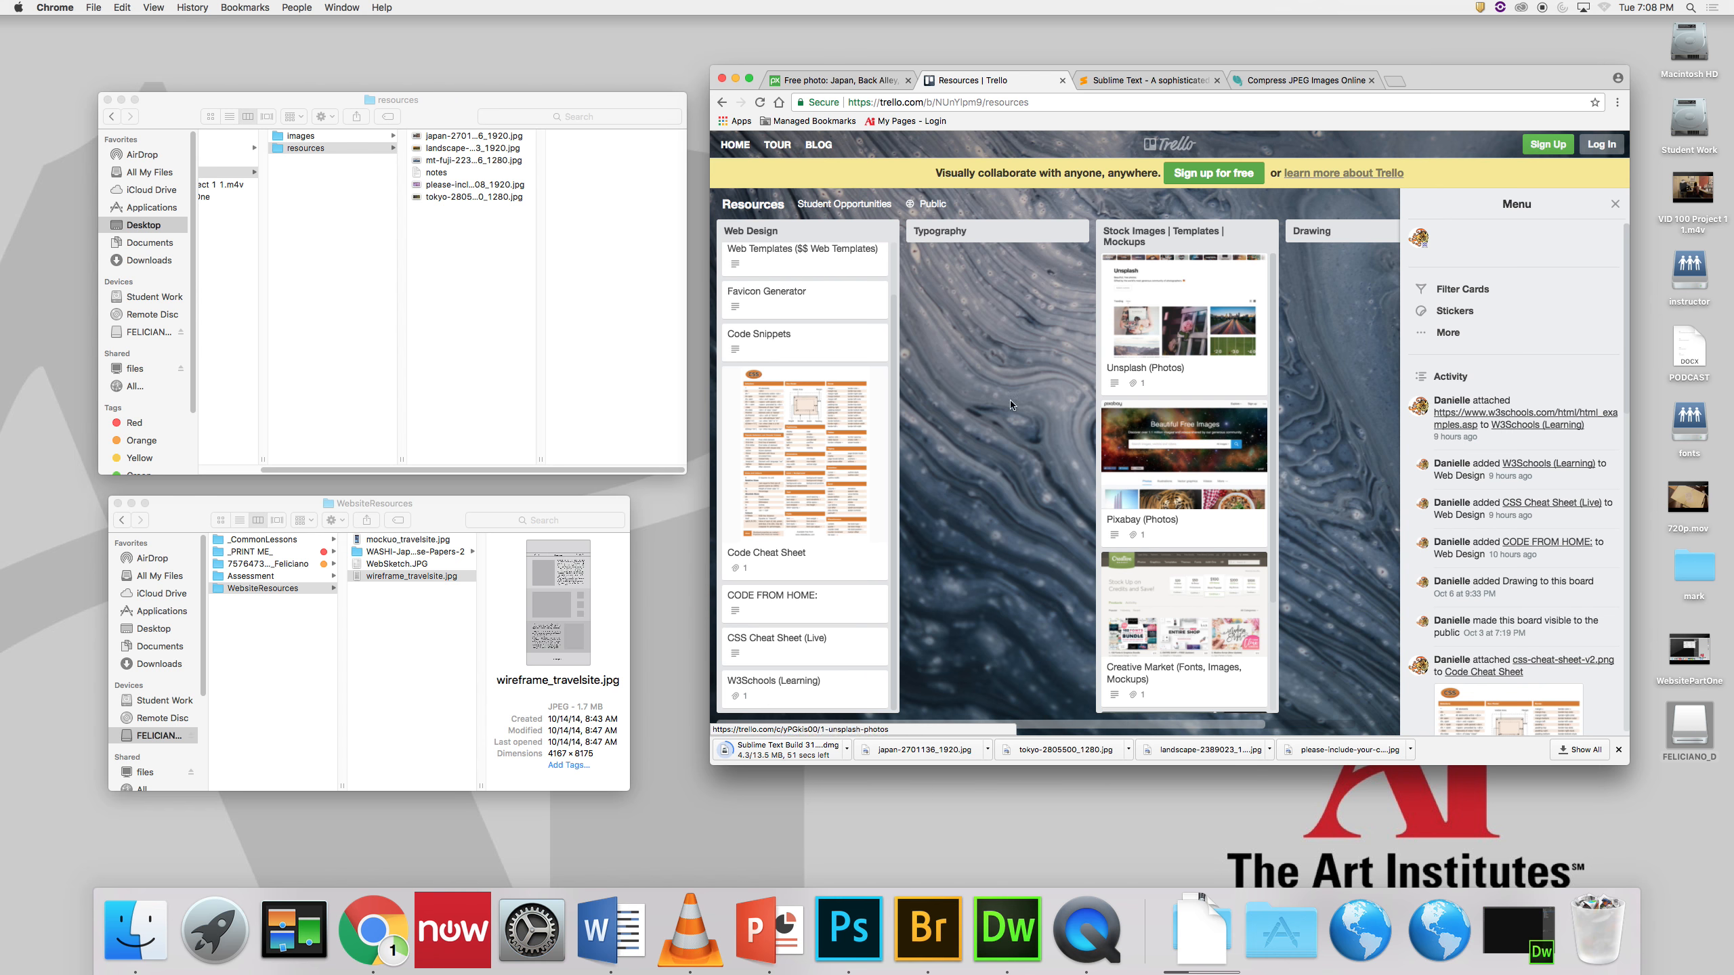
{"action": "left_click", "coordinate": [816, 649]}
{"action": "left_click", "coordinate": [1005, 235]}
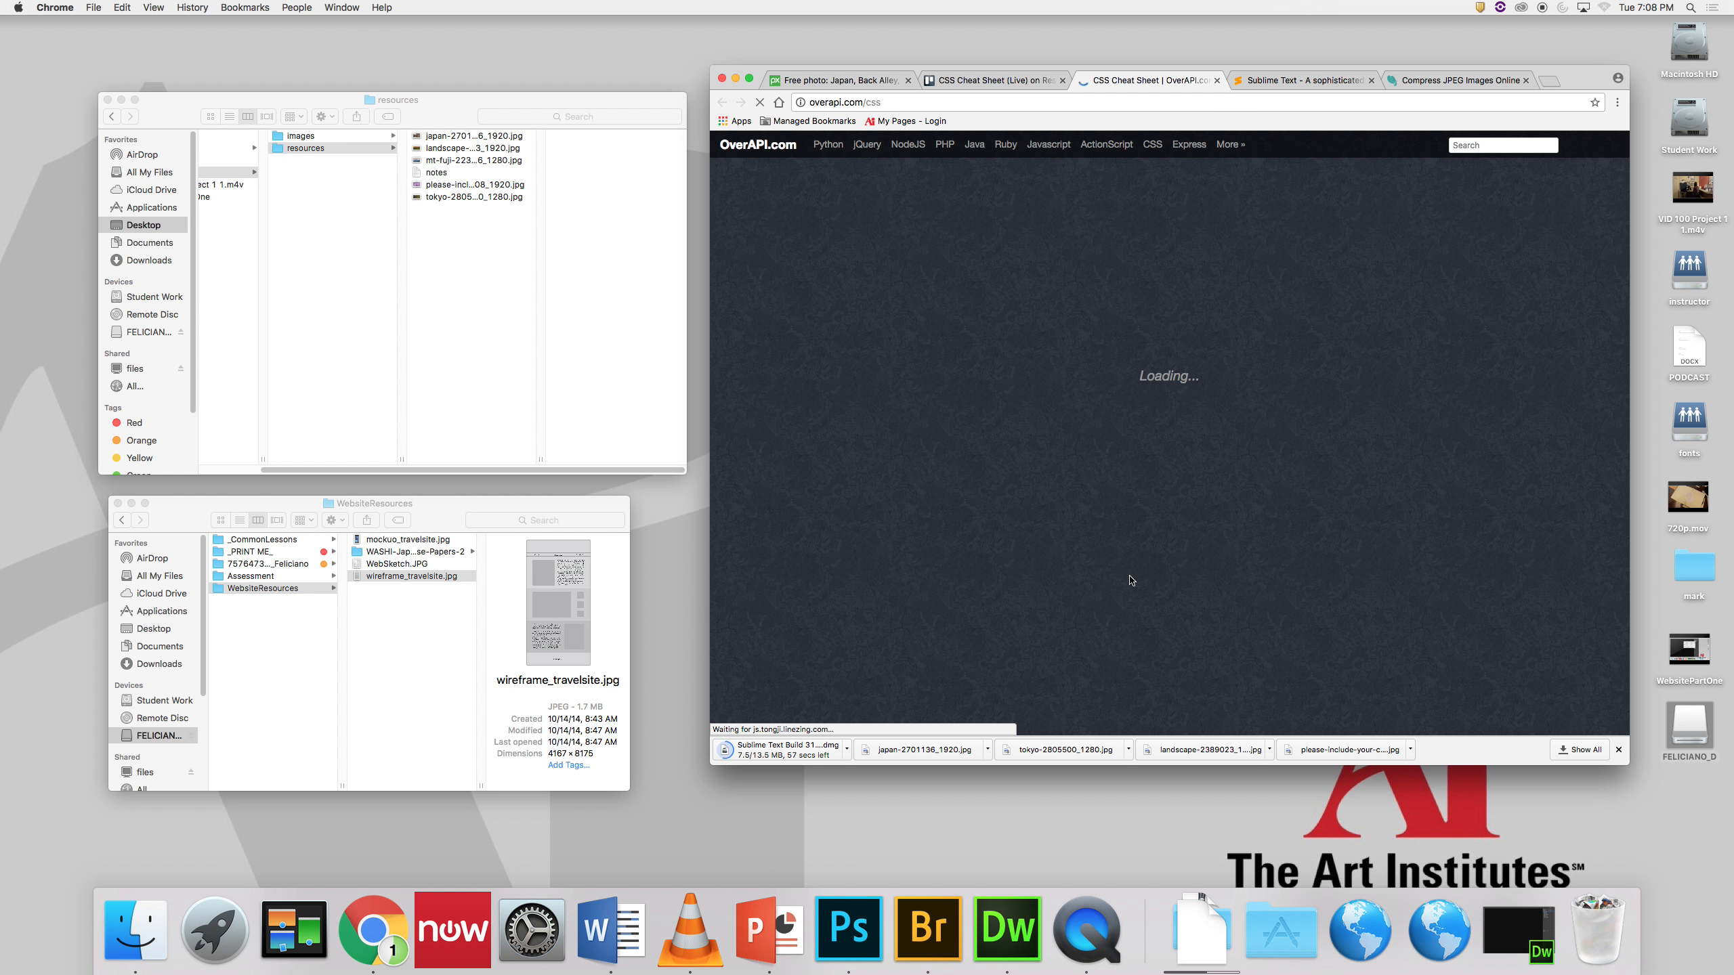
Step: Go back to the Resources board and open the HTML examples link attached to the "W3Schools (Learning)" card
{"action": "left_click", "coordinate": [994, 81]}
{"action": "left_click", "coordinate": [1398, 185]}
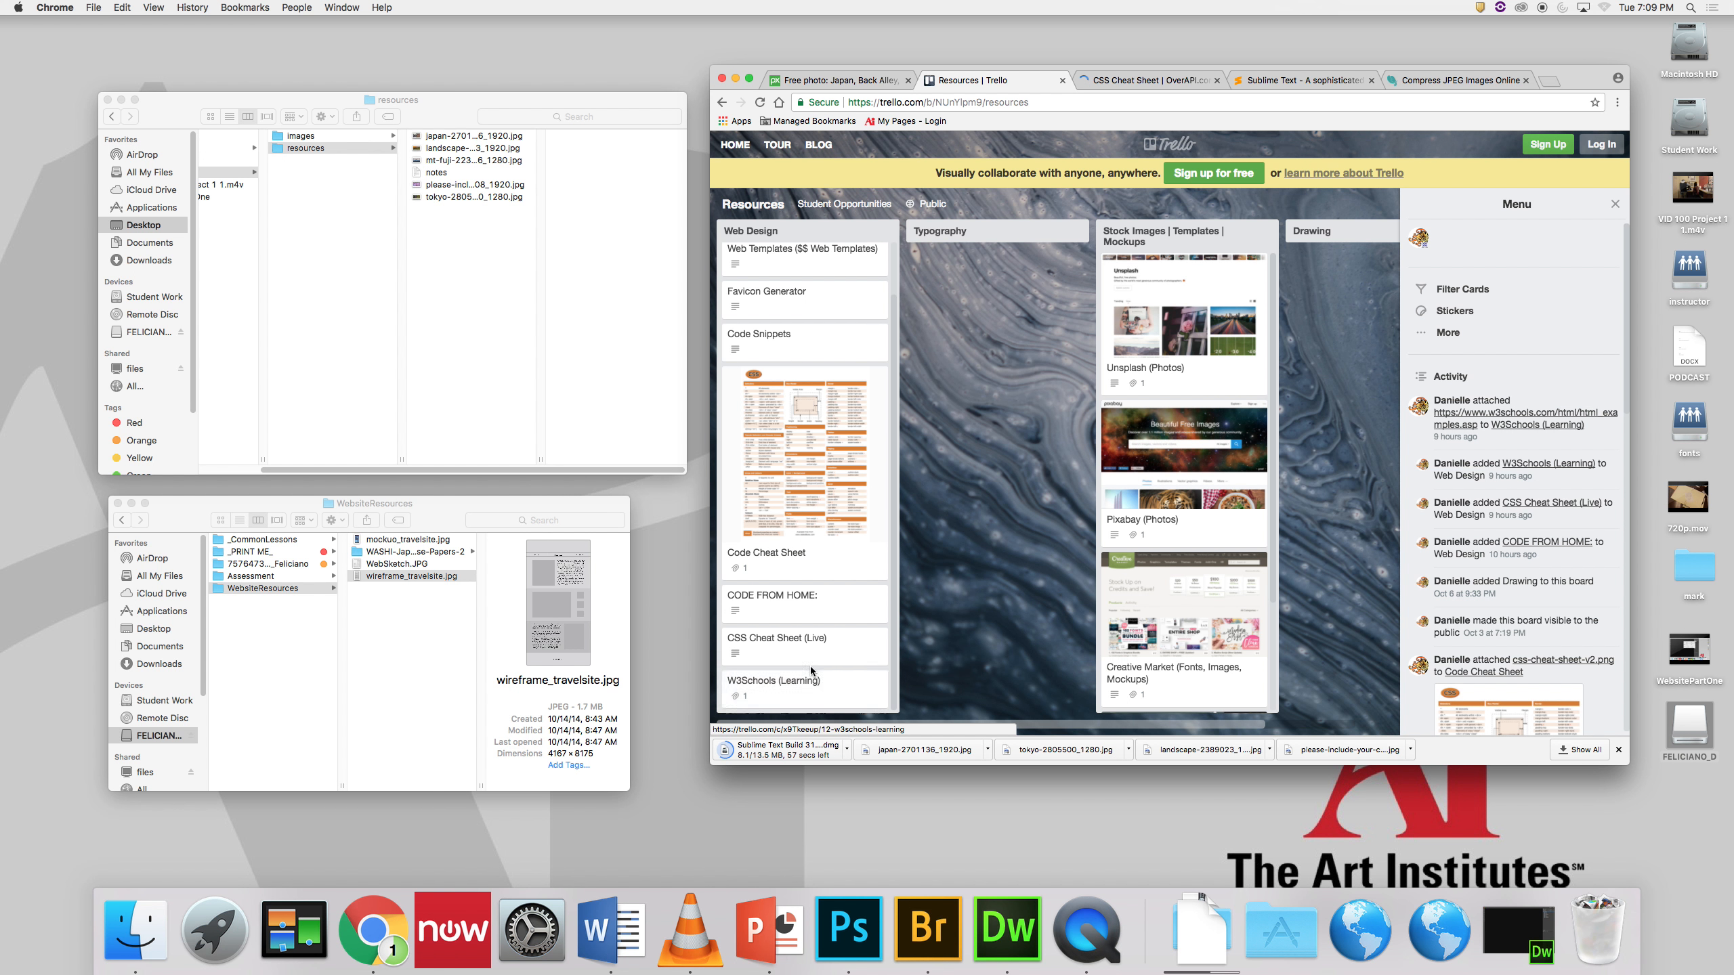
{"action": "left_click", "coordinate": [812, 694]}
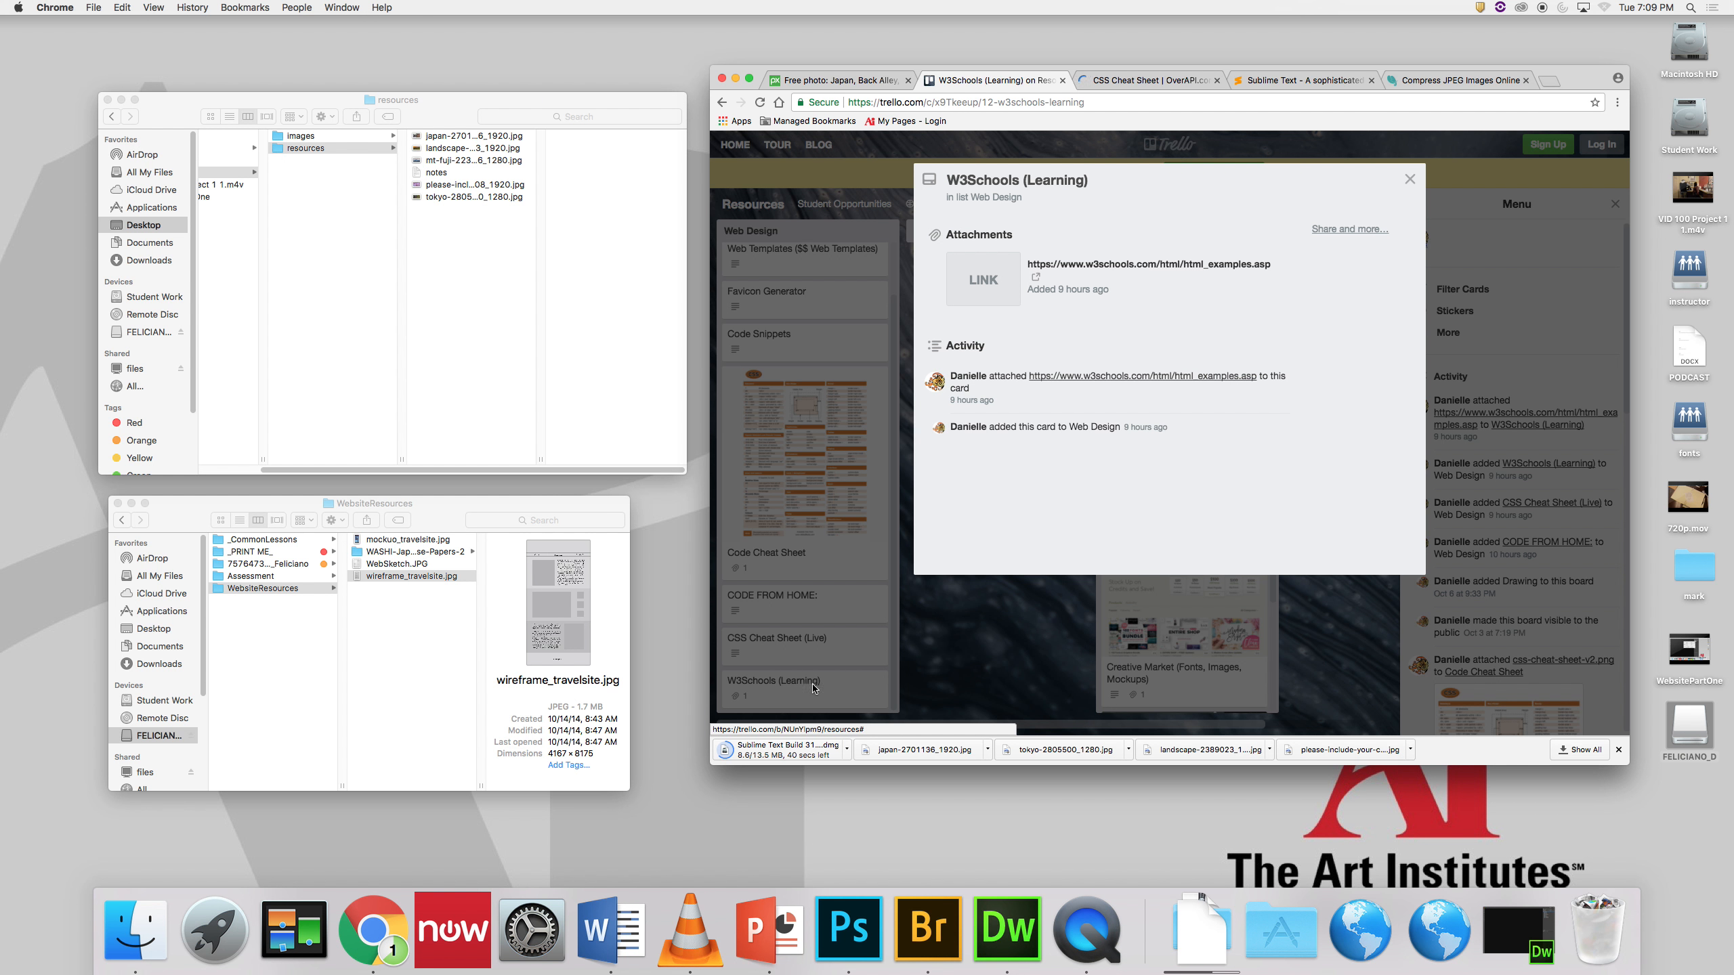
{"action": "left_click", "coordinate": [1138, 376]}
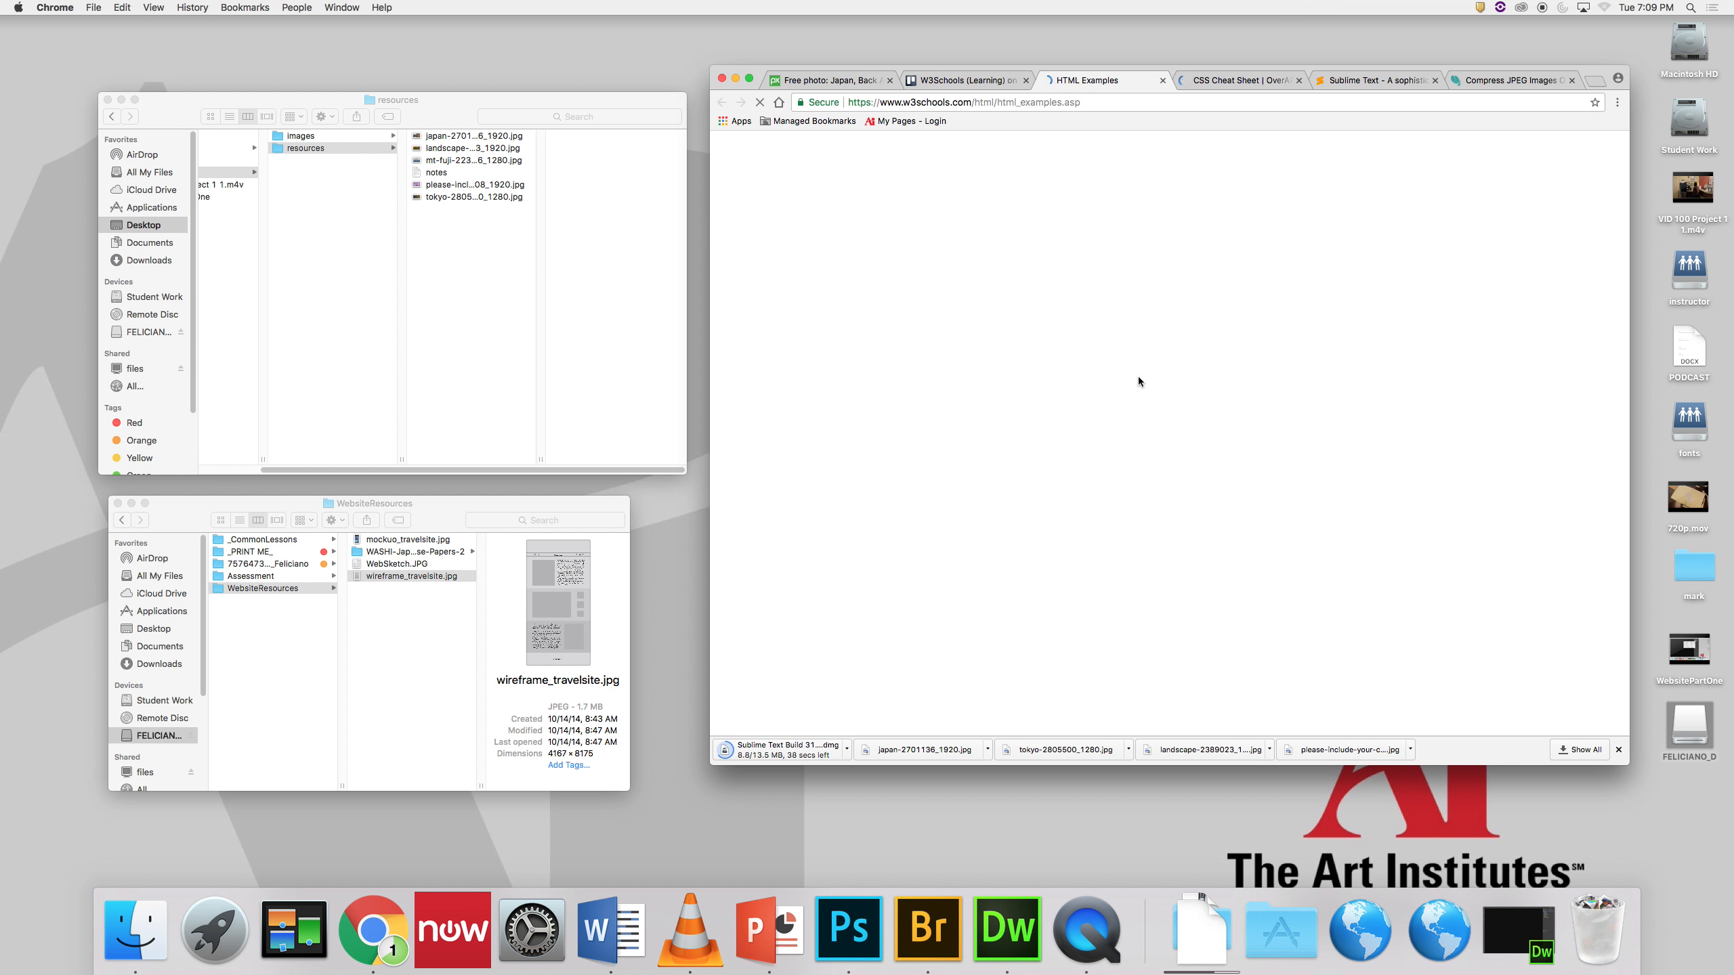
Step: Look through the HTML examples and topic list, and open the HTML HOME page of the HTML5 Tutorial
{"action": "scroll", "coordinate": [829, 454], "scroll_direction": "down", "scroll_amount": 10}
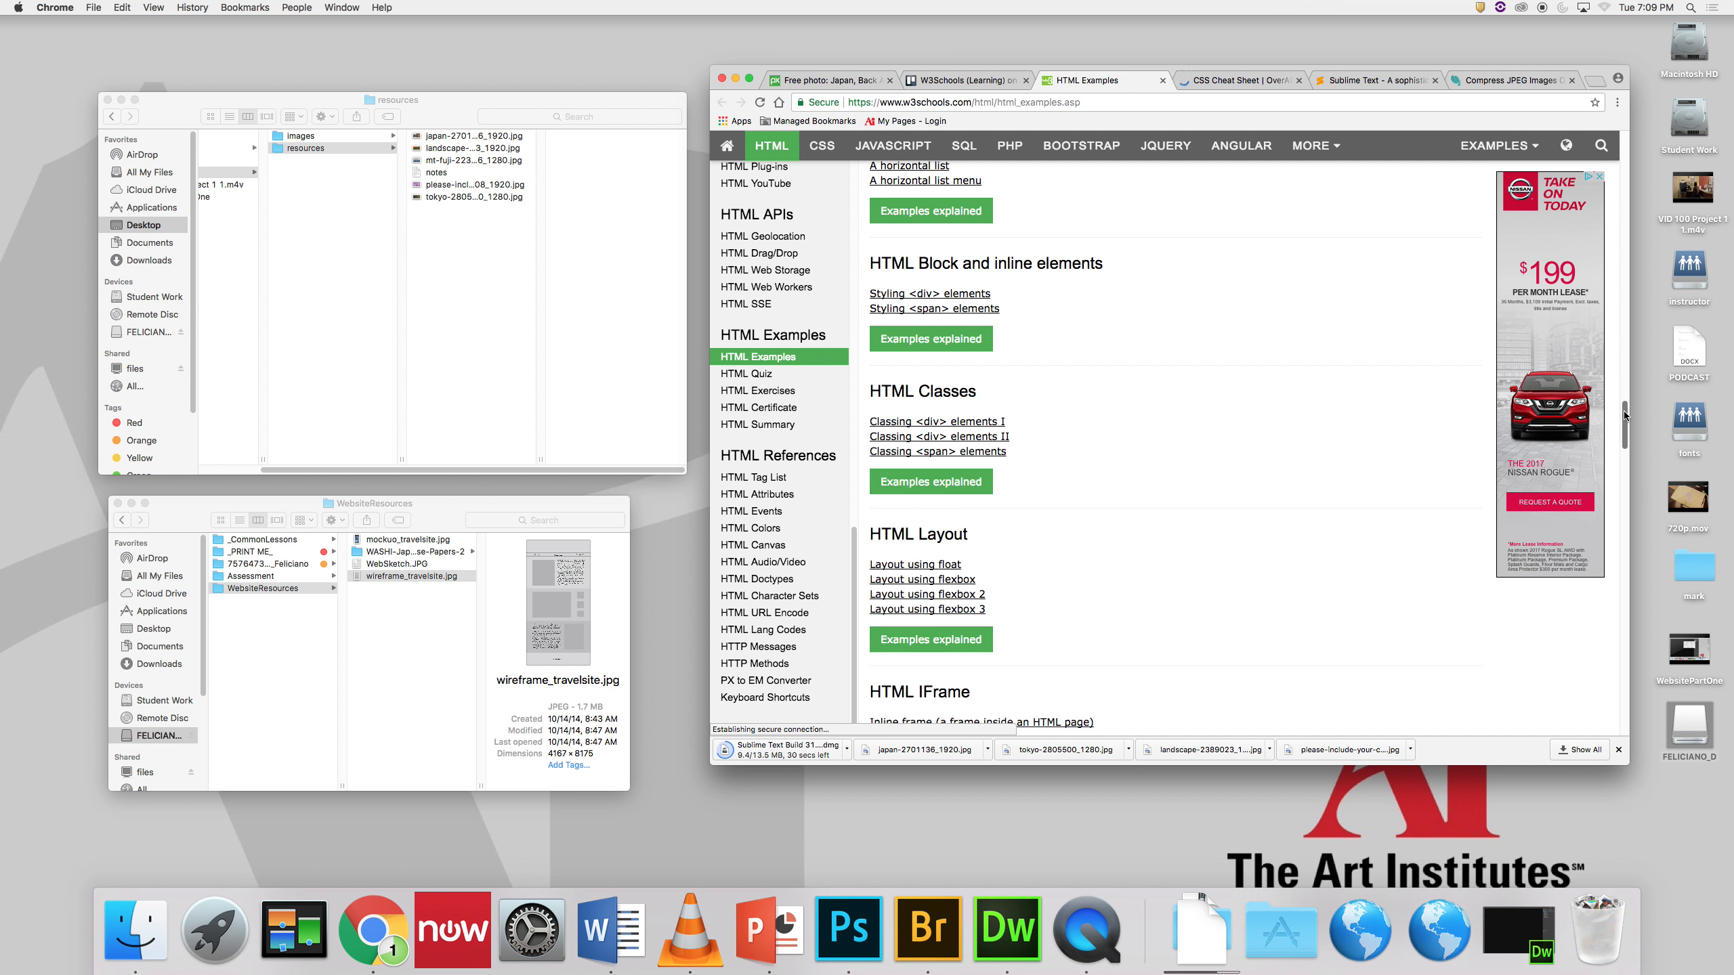
{"action": "left_click_drag", "start_coordinate": [1624, 413], "coordinate": [1624, 174]}
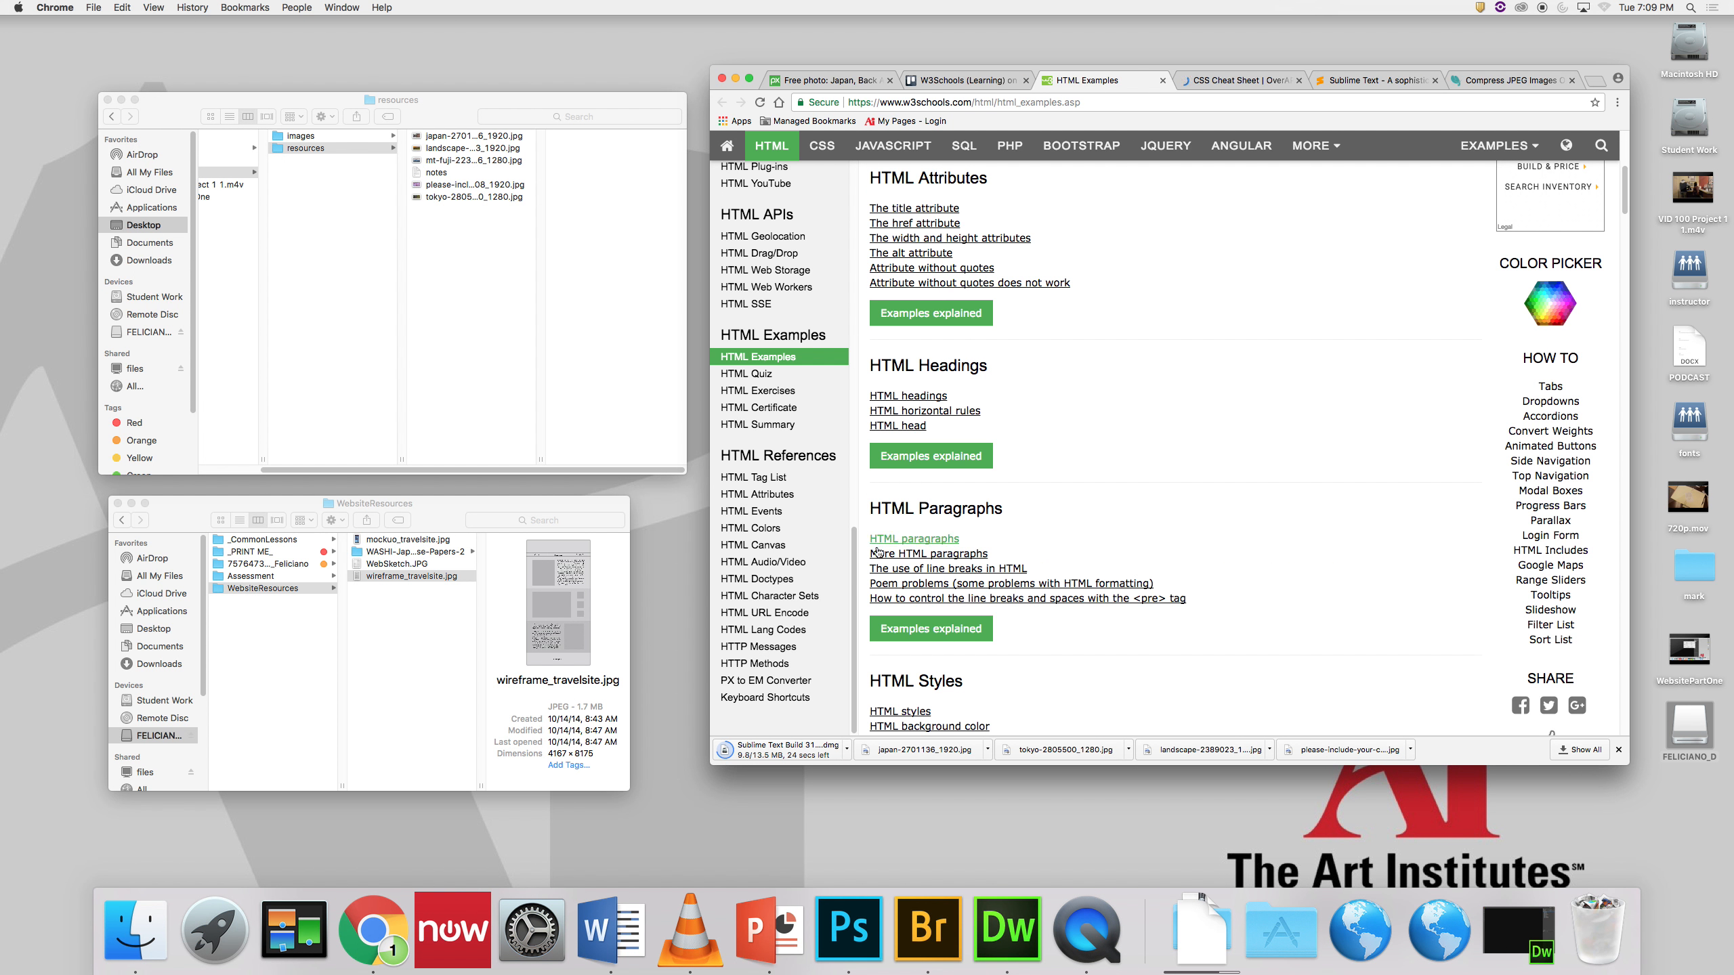
{"action": "left_click_drag", "start_coordinate": [854, 554], "coordinate": [878, 147]}
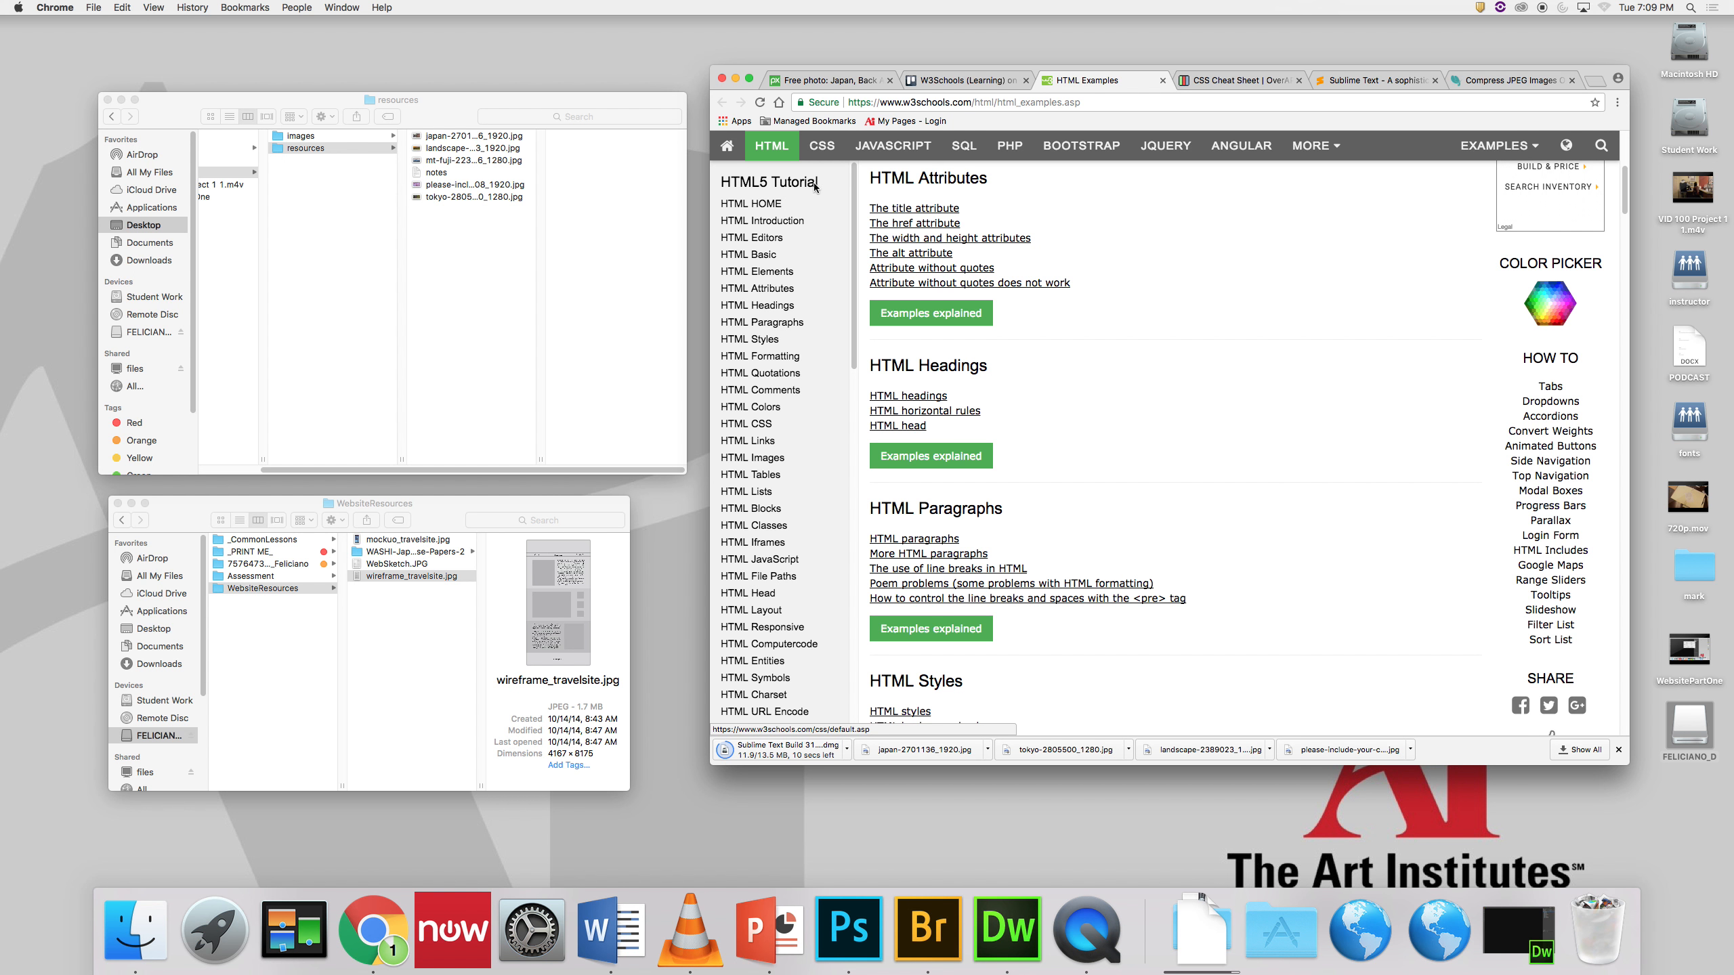
{"action": "left_click", "coordinate": [769, 204]}
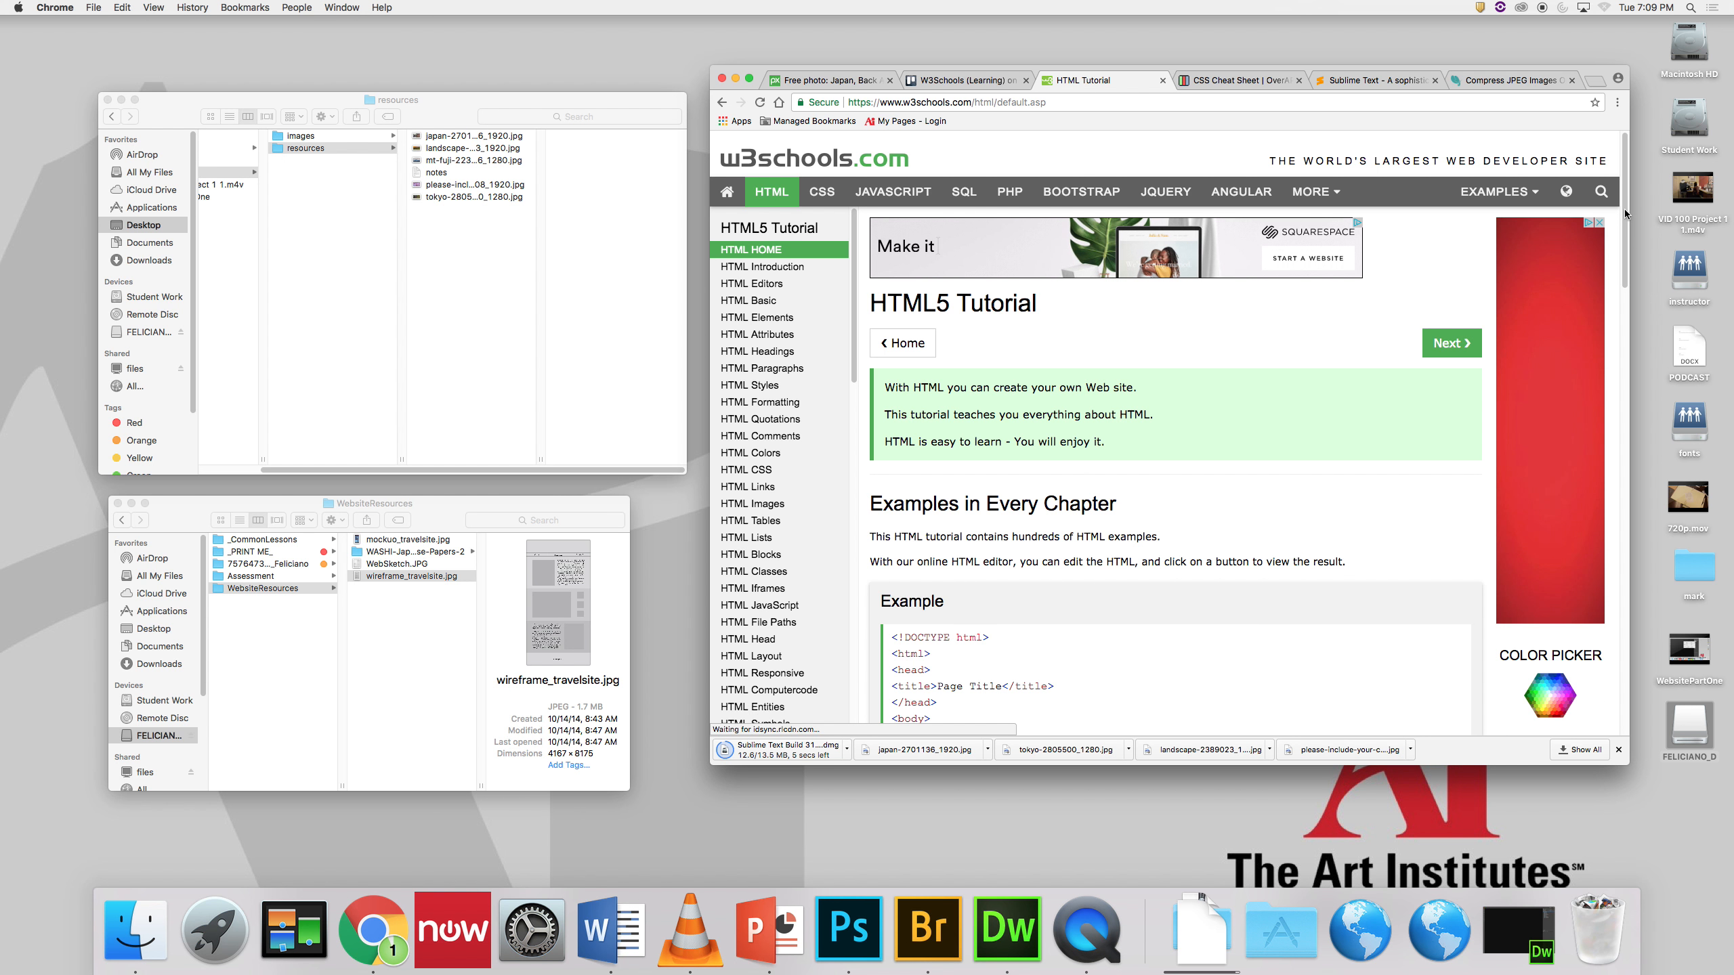
Step: Open the HTML5 Tutorial's first example in the Tryit editor, change its h1 text to "Sample Heading", and run the code
{"action": "mouse_move", "coordinate": [1626, 212]}
{"action": "left_mouse_down"}
{"action": "mouse_move", "coordinate": [1626, 249]}
{"action": "mouse_move", "coordinate": [1626, 229]}
{"action": "left_mouse_up"}
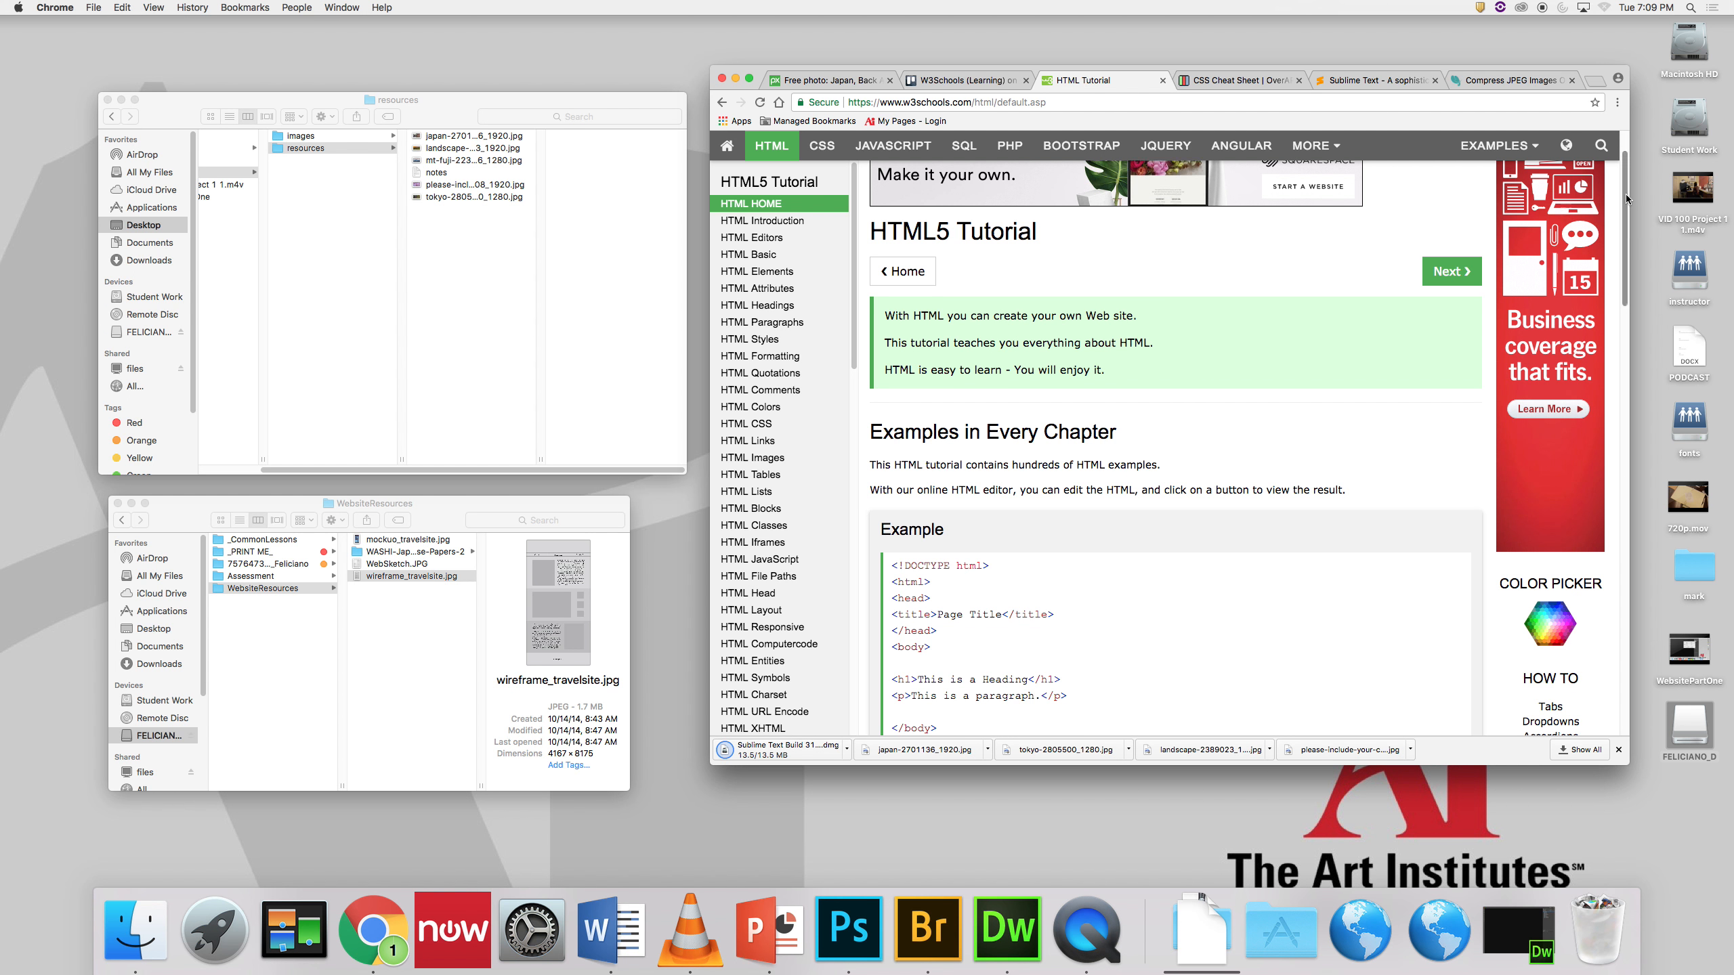
{"action": "scroll", "coordinate": [1626, 194], "scroll_direction": "down", "scroll_amount": 5}
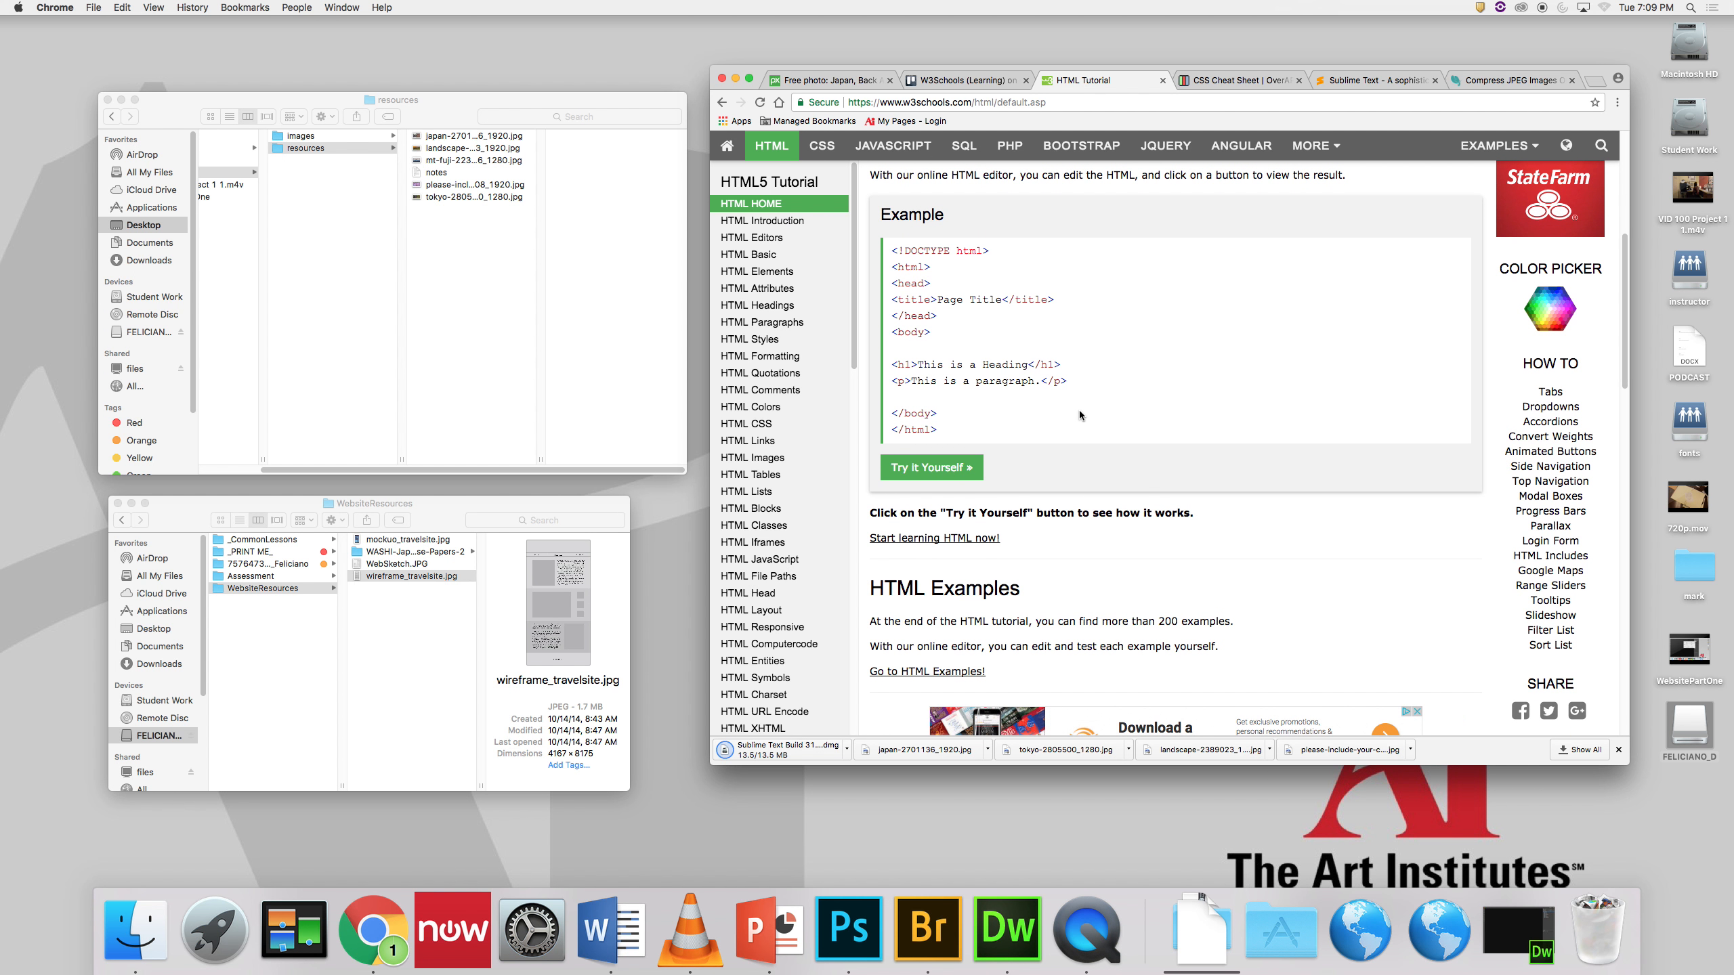
{"action": "left_click", "coordinate": [938, 470]}
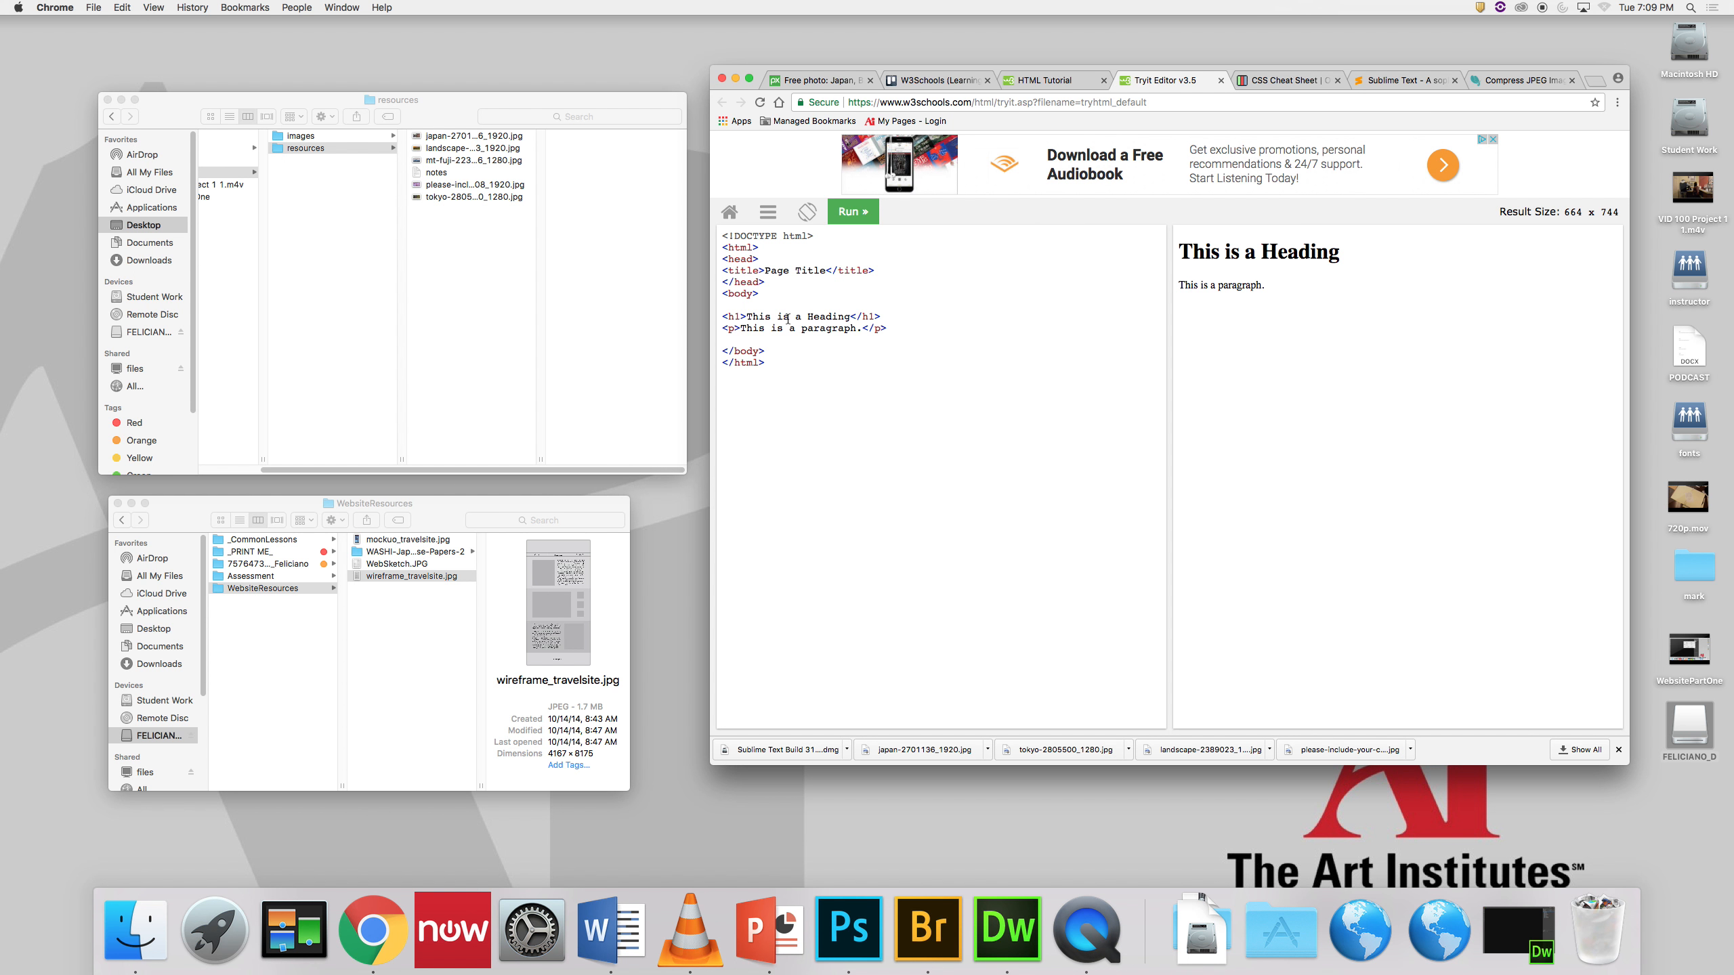
{"action": "left_click_drag", "start_coordinate": [852, 316], "coordinate": [751, 317]}
{"action": "type", "text": "Sample Heading"}
{"action": "left_click", "coordinate": [853, 212]}
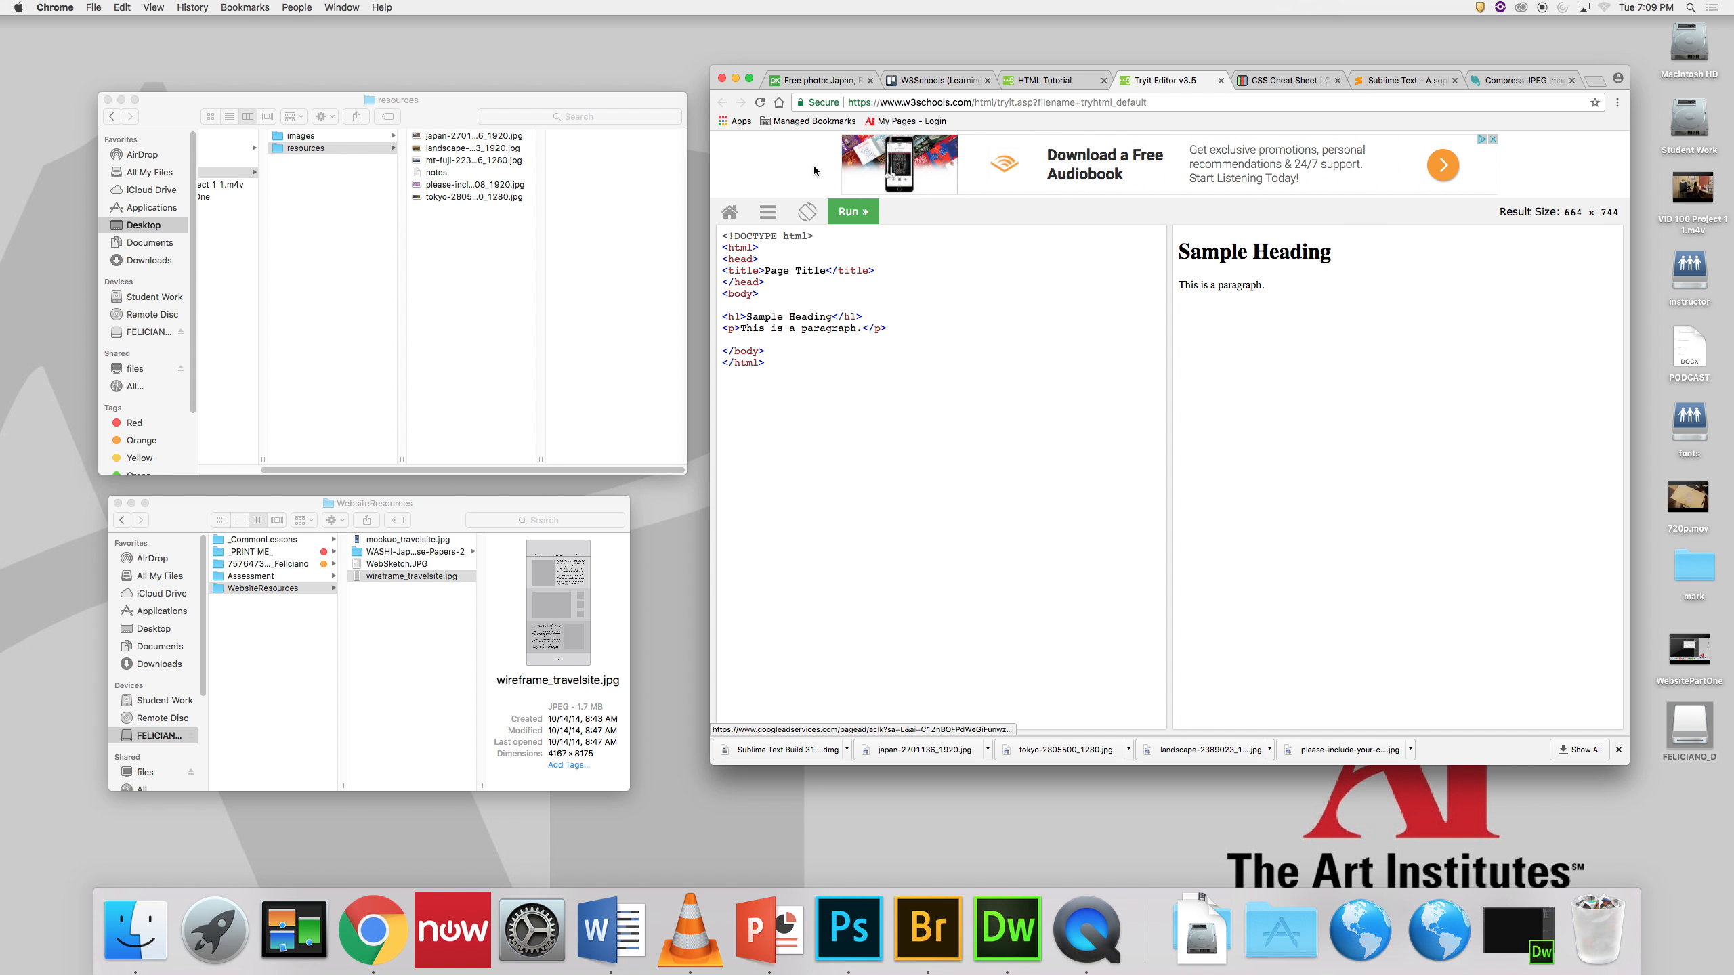
Step: Open the HTML Colors page of the tutorial and highlight the opening h1 tag in the Background Color example
{"action": "left_click", "coordinate": [1057, 84]}
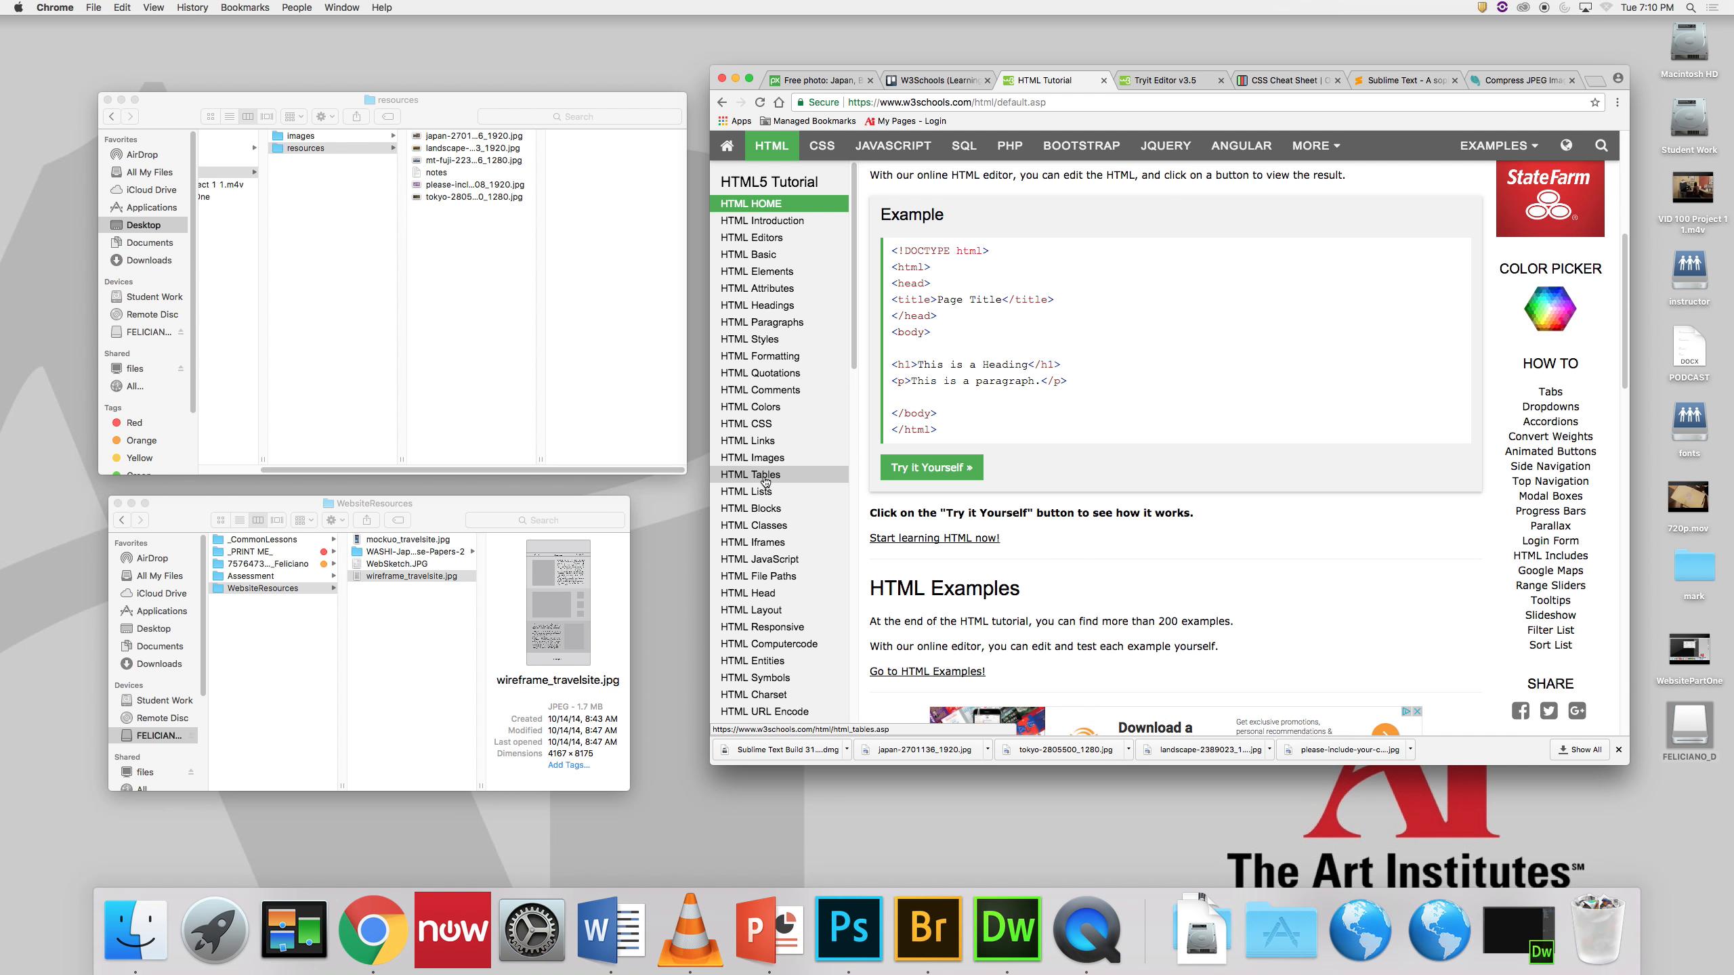
{"action": "left_click", "coordinate": [766, 407]}
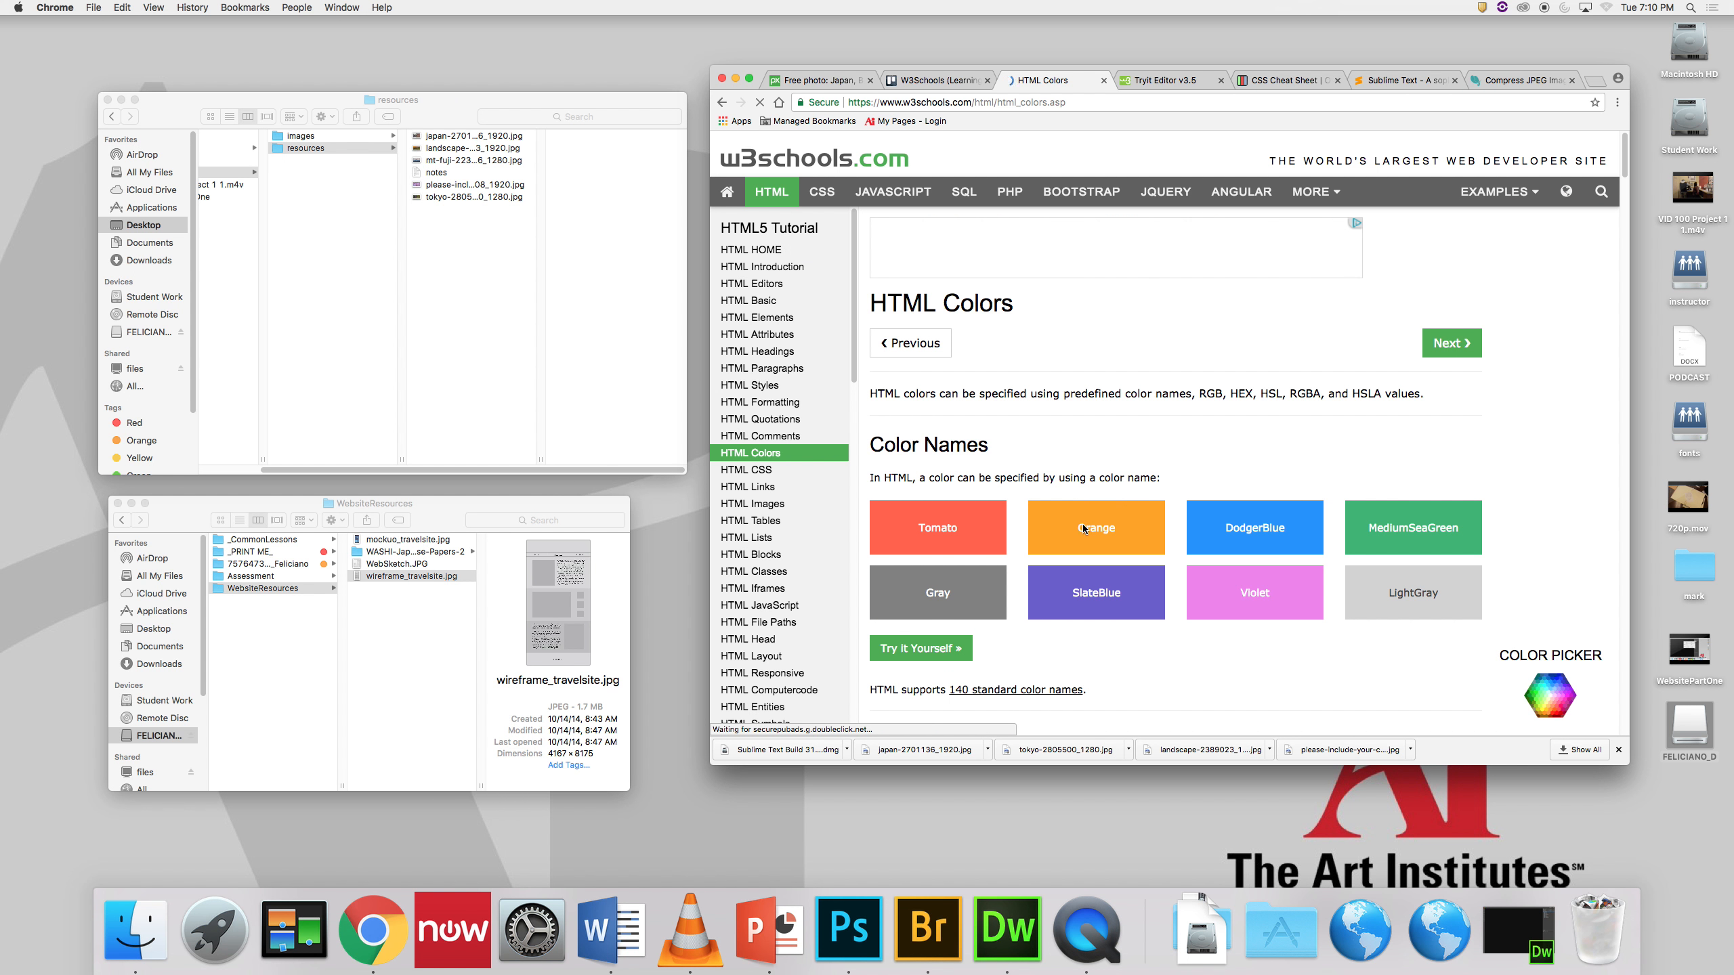
{"action": "scroll", "coordinate": [1130, 504], "scroll_direction": "down", "scroll_amount": 1}
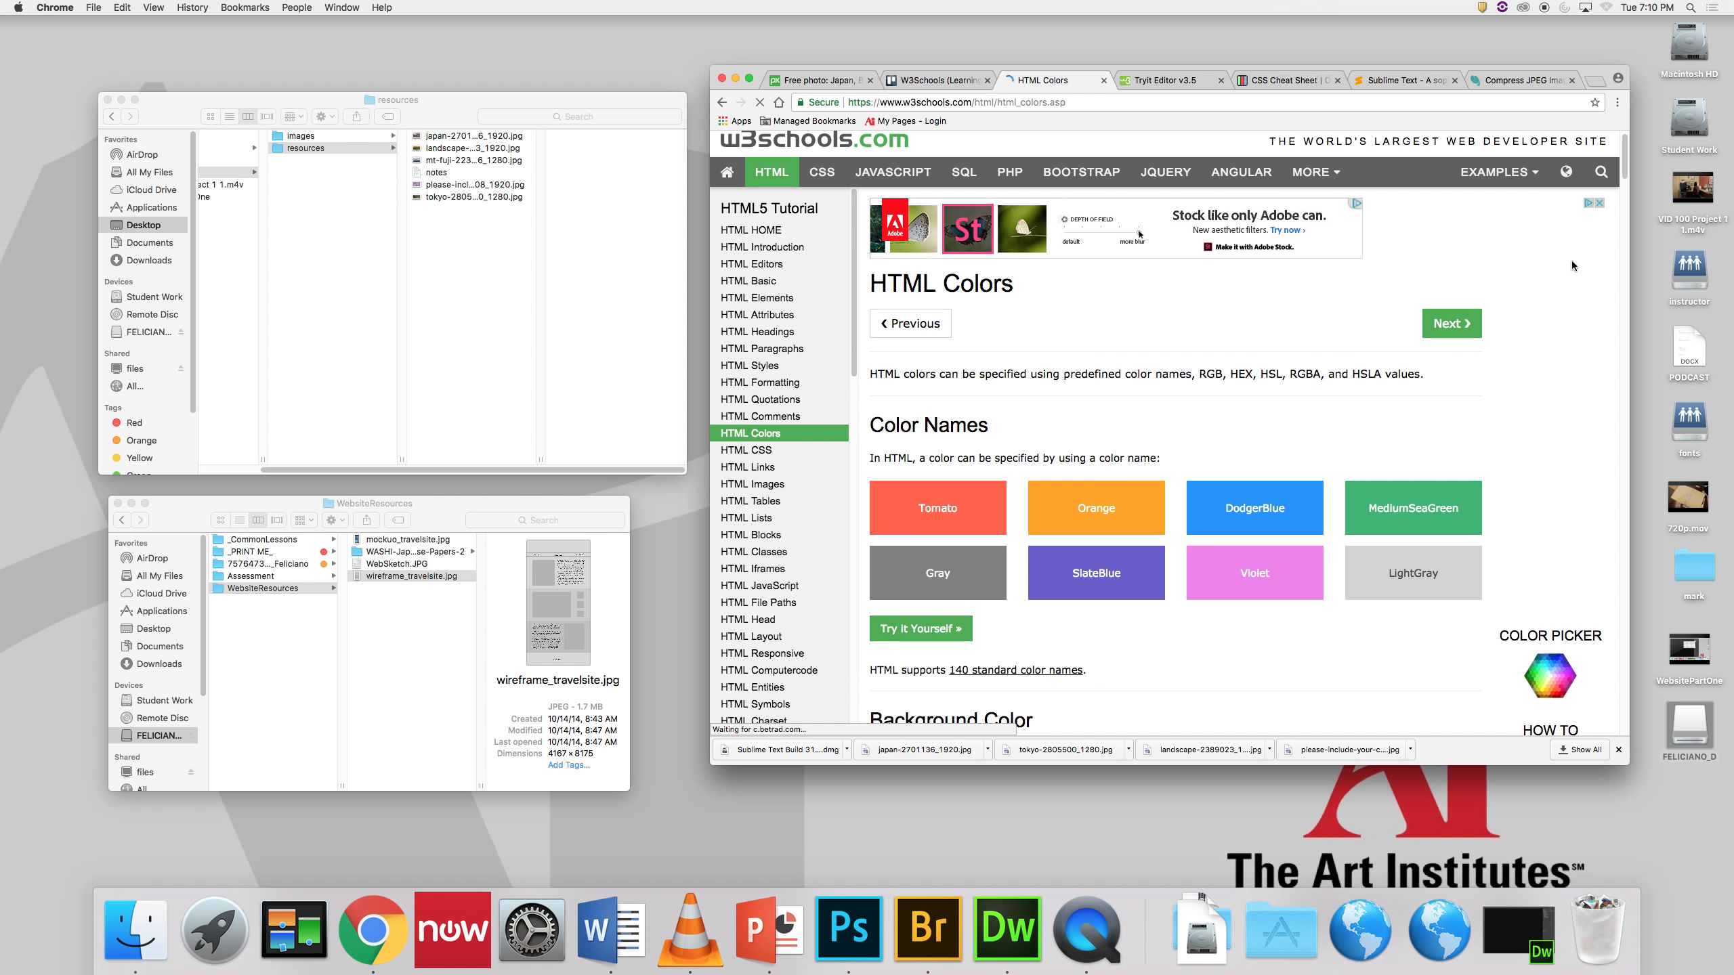
{"action": "left_click_drag", "start_coordinate": [1626, 163], "coordinate": [1627, 201]}
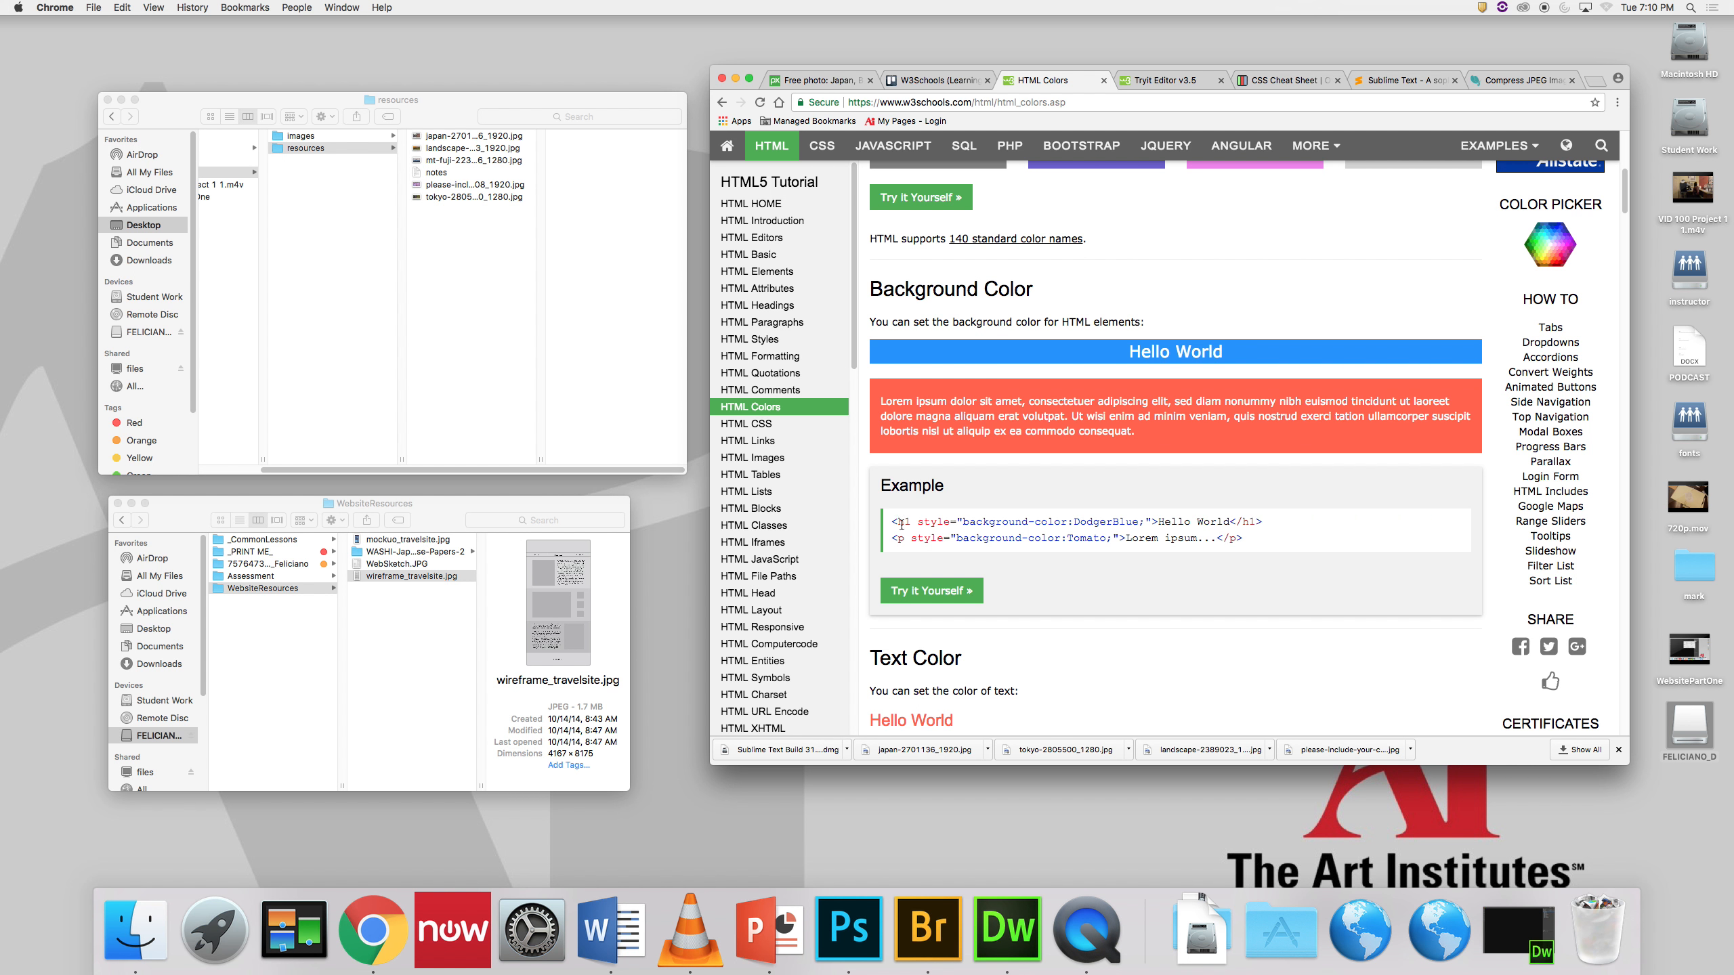
{"action": "left_click_drag", "start_coordinate": [901, 524], "coordinate": [1159, 522]}
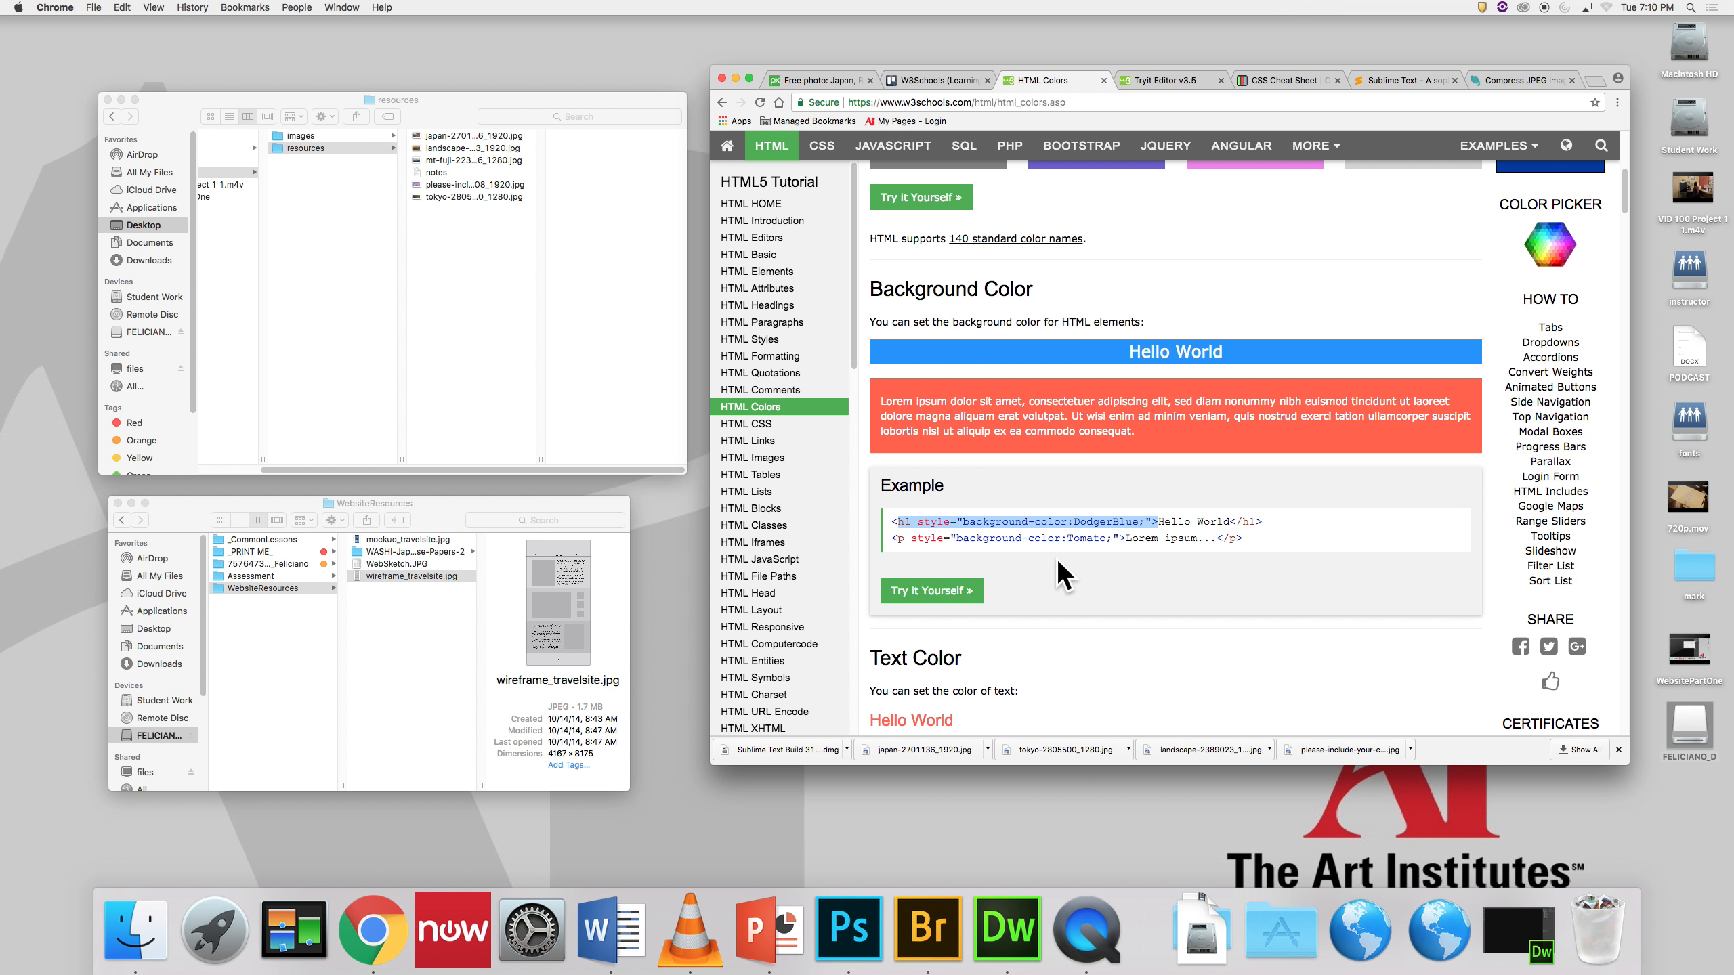
Step: Open the Background Color example in the Tryit editor, run it with the h1 background color set to Red, and select all the code
{"action": "left_click", "coordinate": [956, 591]}
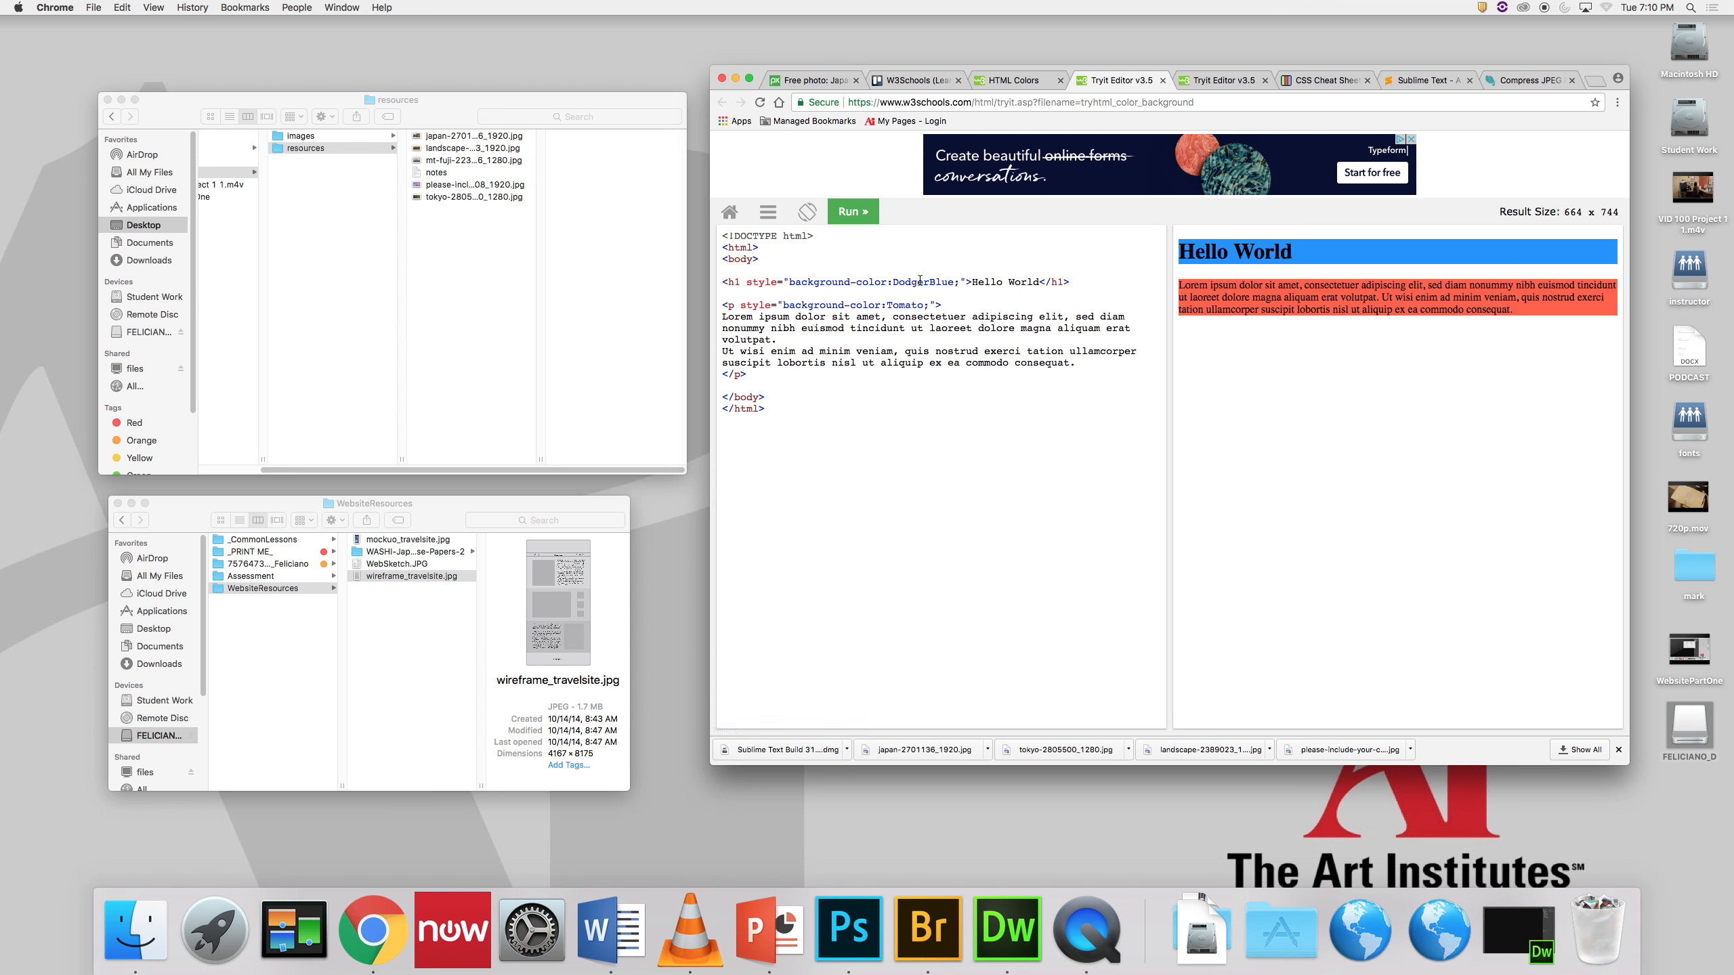
{"action": "left_click_drag", "start_coordinate": [953, 283], "coordinate": [896, 283]}
{"action": "type", "text": "Red"}
{"action": "left_click", "coordinate": [859, 218]}
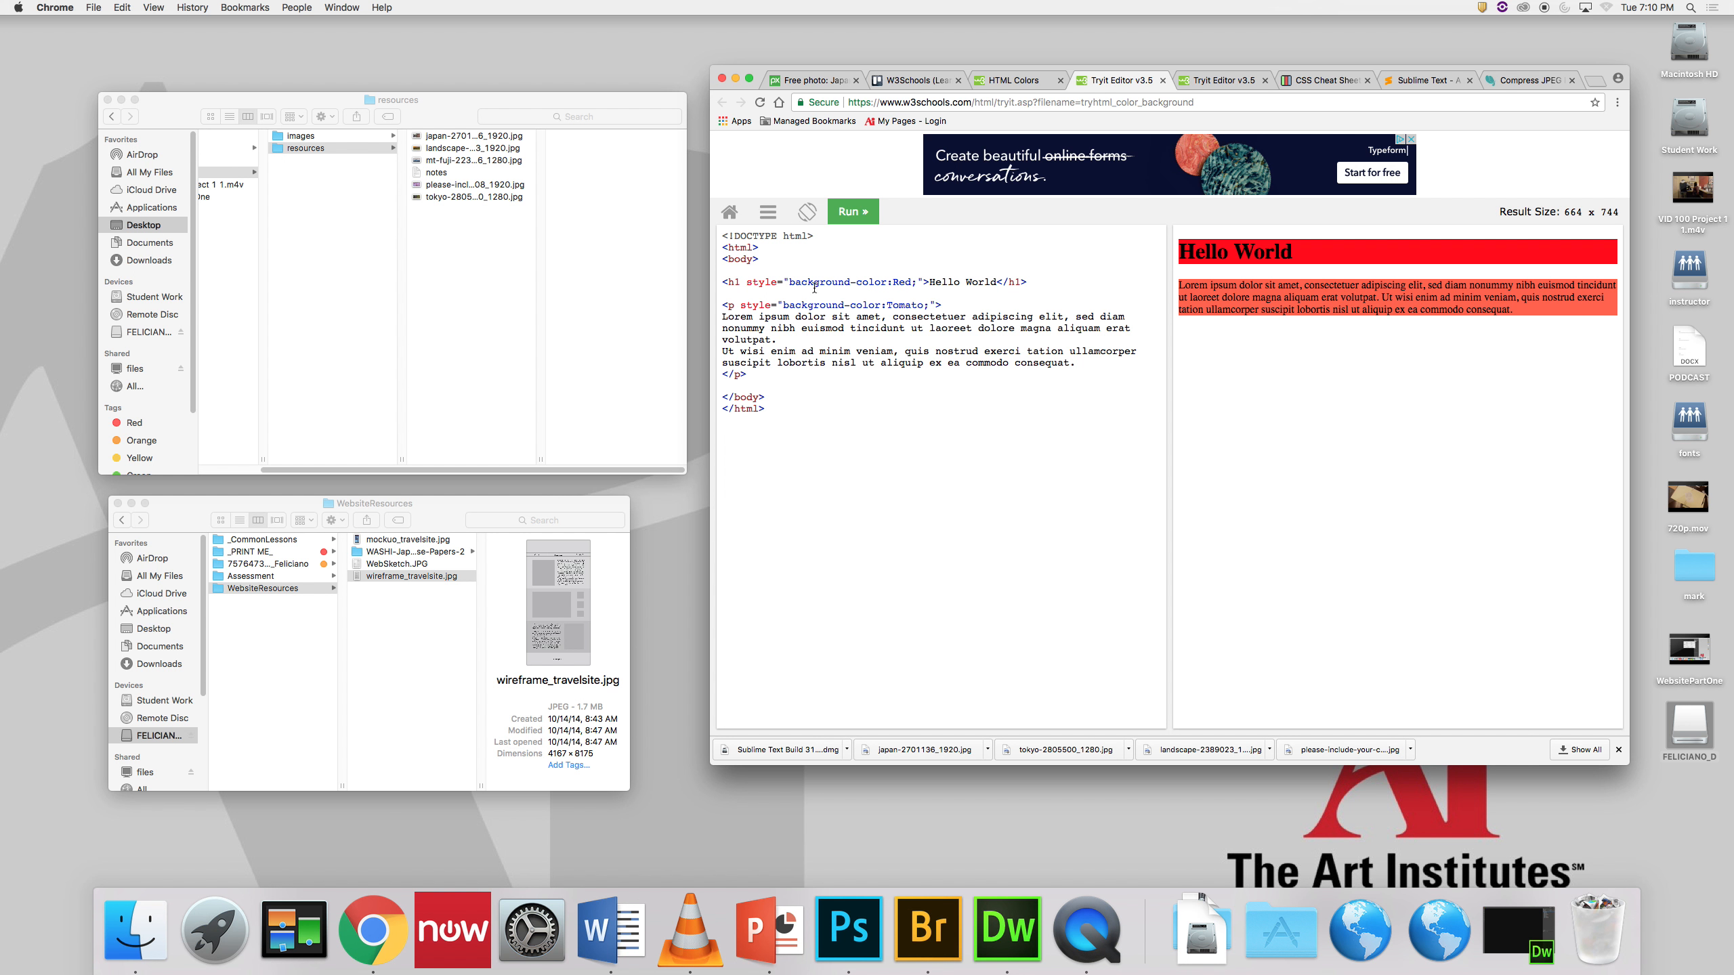
{"action": "left_click_drag", "start_coordinate": [794, 423], "coordinate": [710, 240]}
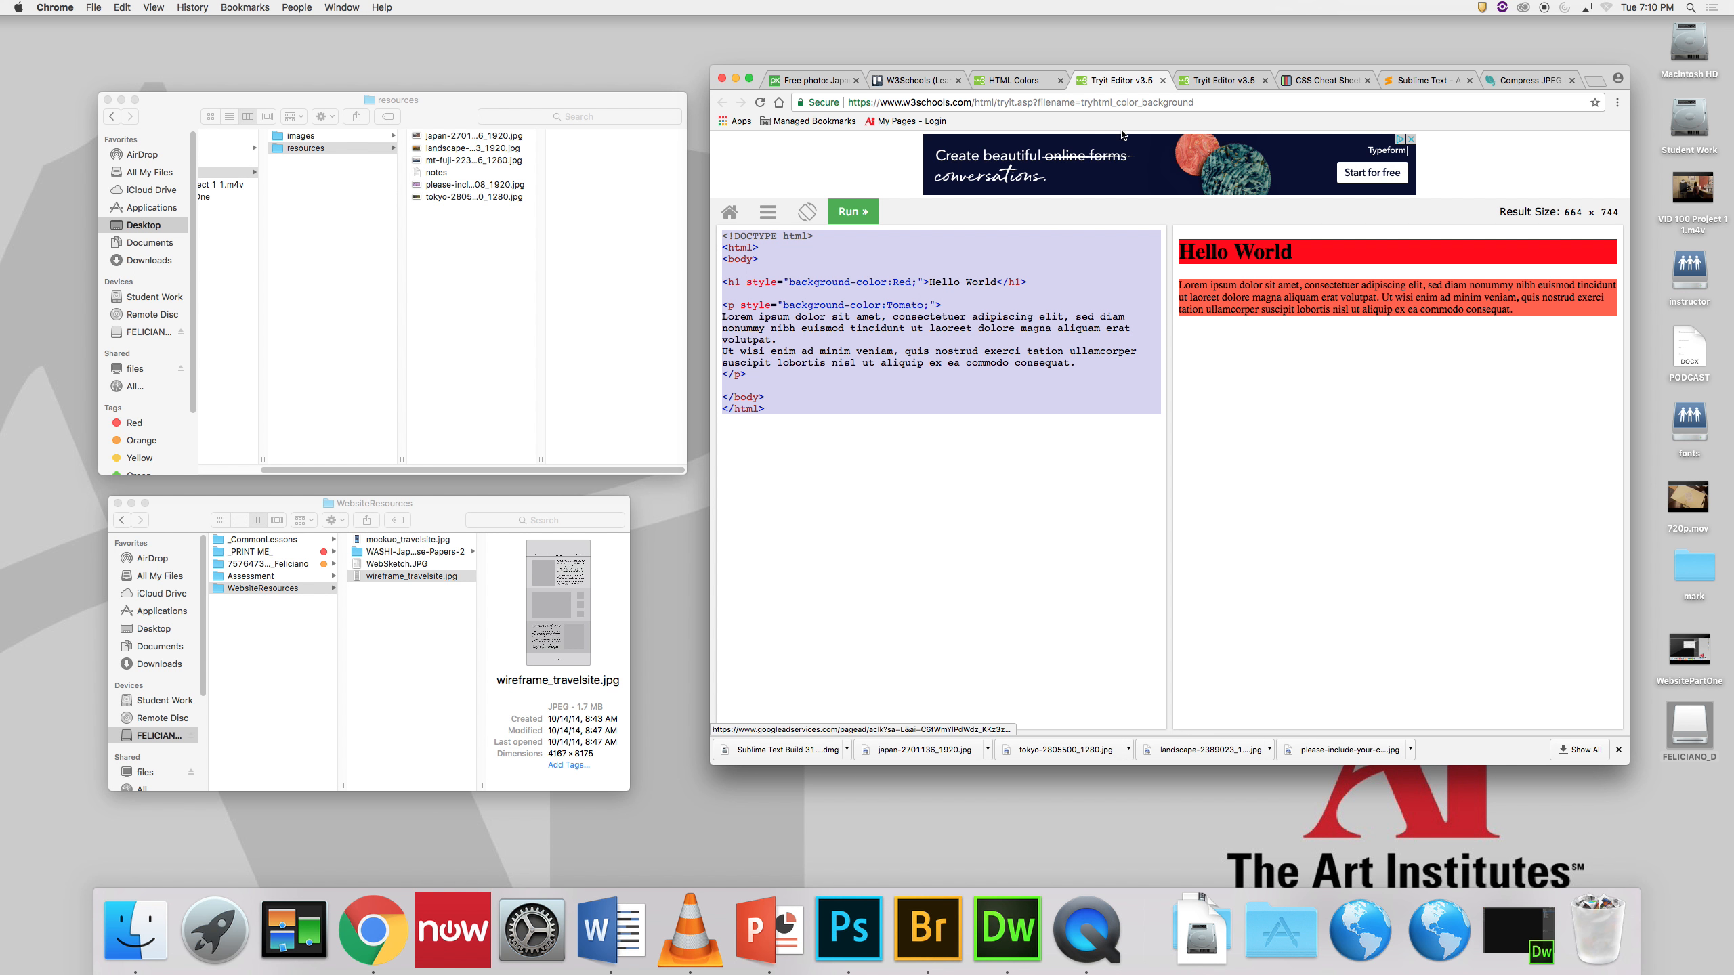
Step: Return to the HTML Colors page, look through the tutorial's topic list, and go back to HTML HOME
{"action": "left_click", "coordinate": [1011, 80]}
{"action": "scroll", "coordinate": [743, 533], "scroll_direction": "down", "scroll_amount": 5}
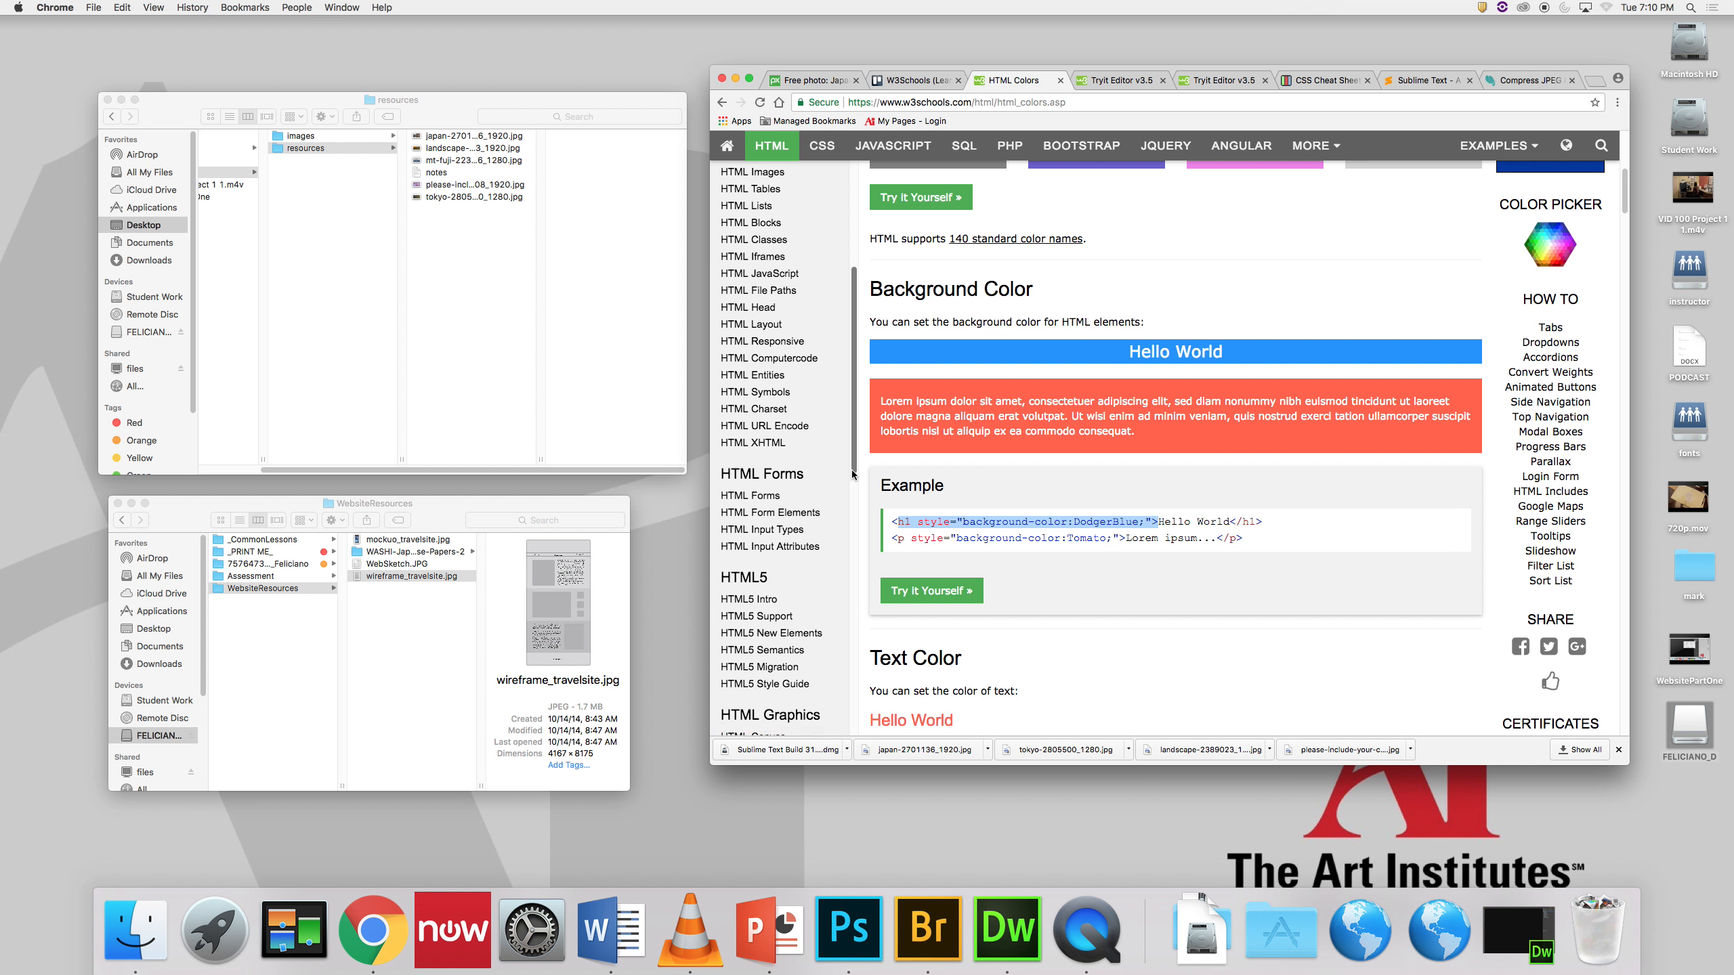
{"action": "scroll", "coordinate": [785, 443], "scroll_direction": "up", "scroll_amount": 5}
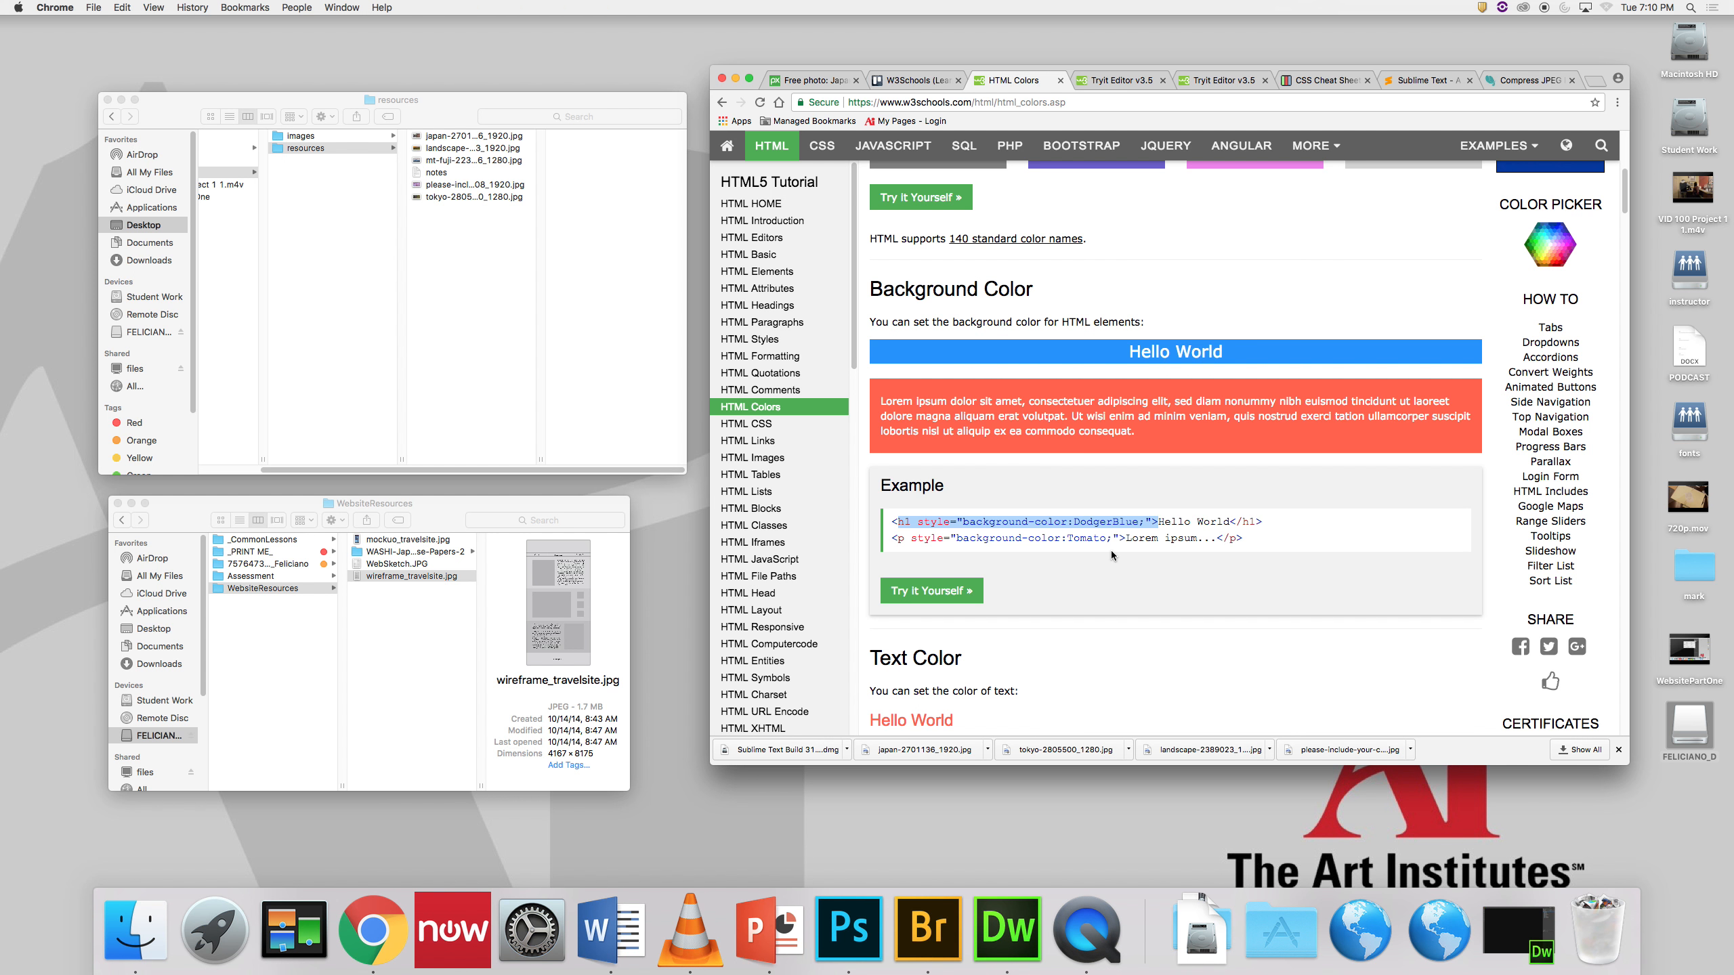
{"action": "left_click", "coordinate": [777, 290]}
{"action": "left_click", "coordinate": [749, 247]}
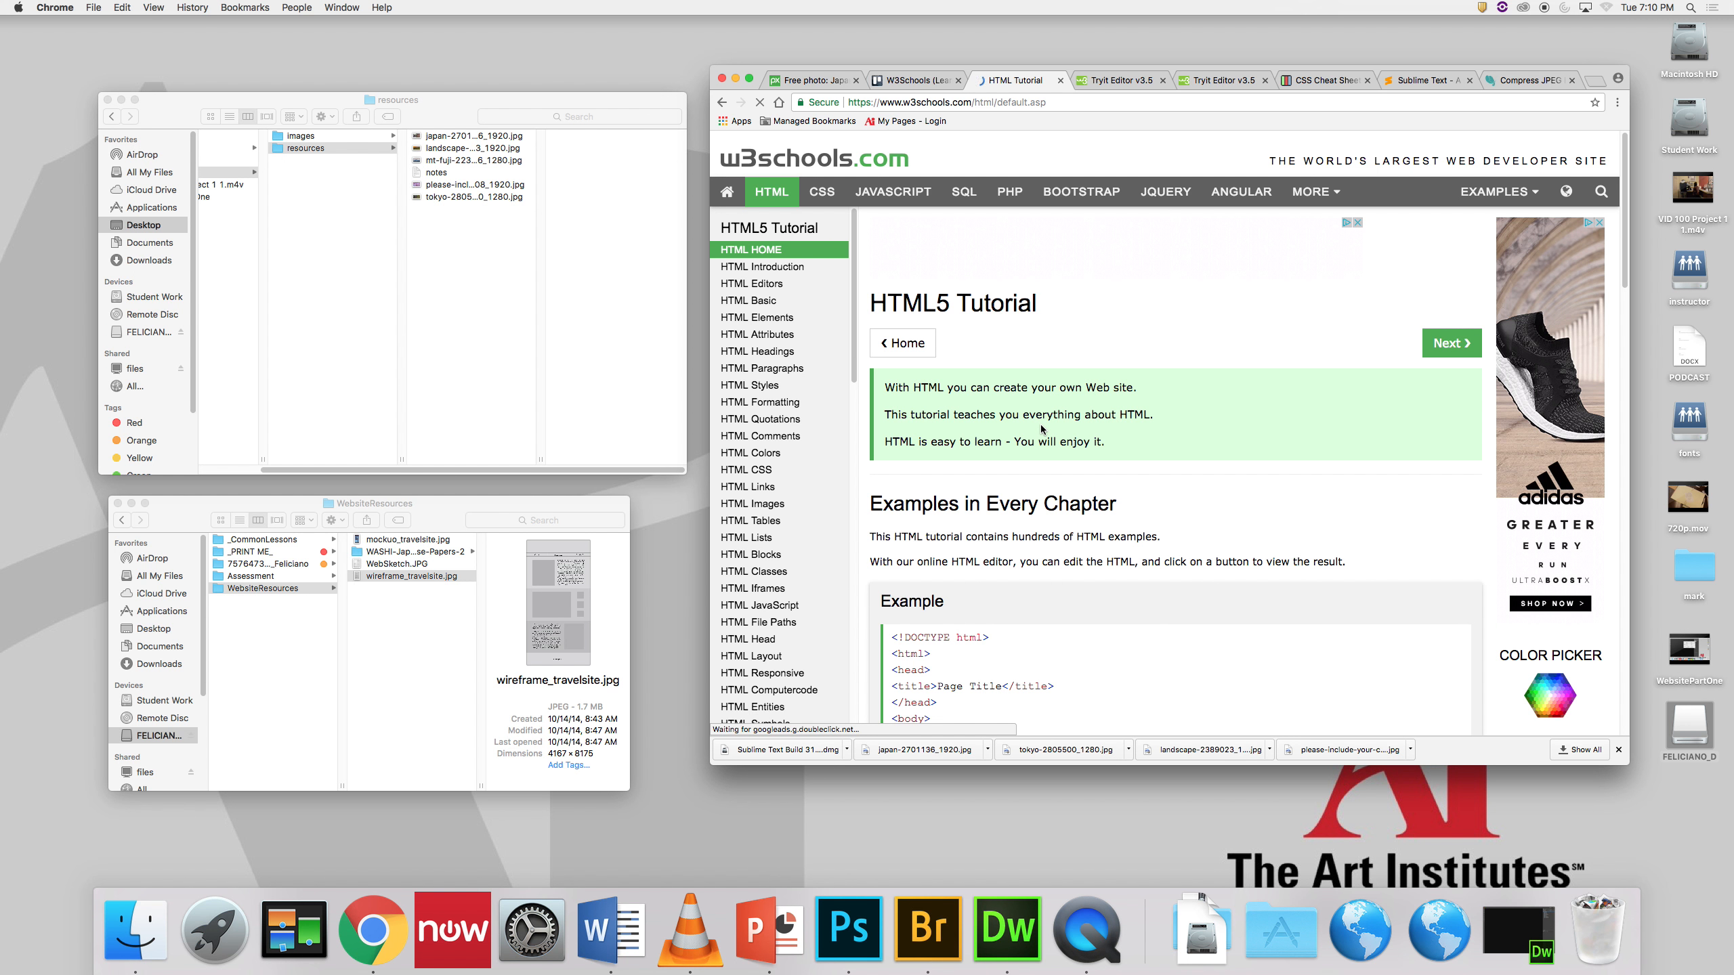
Step: Close both Tryit editor pages and bring up the OverAPI CSS cheat sheet
{"action": "left_click", "coordinate": [1105, 82]}
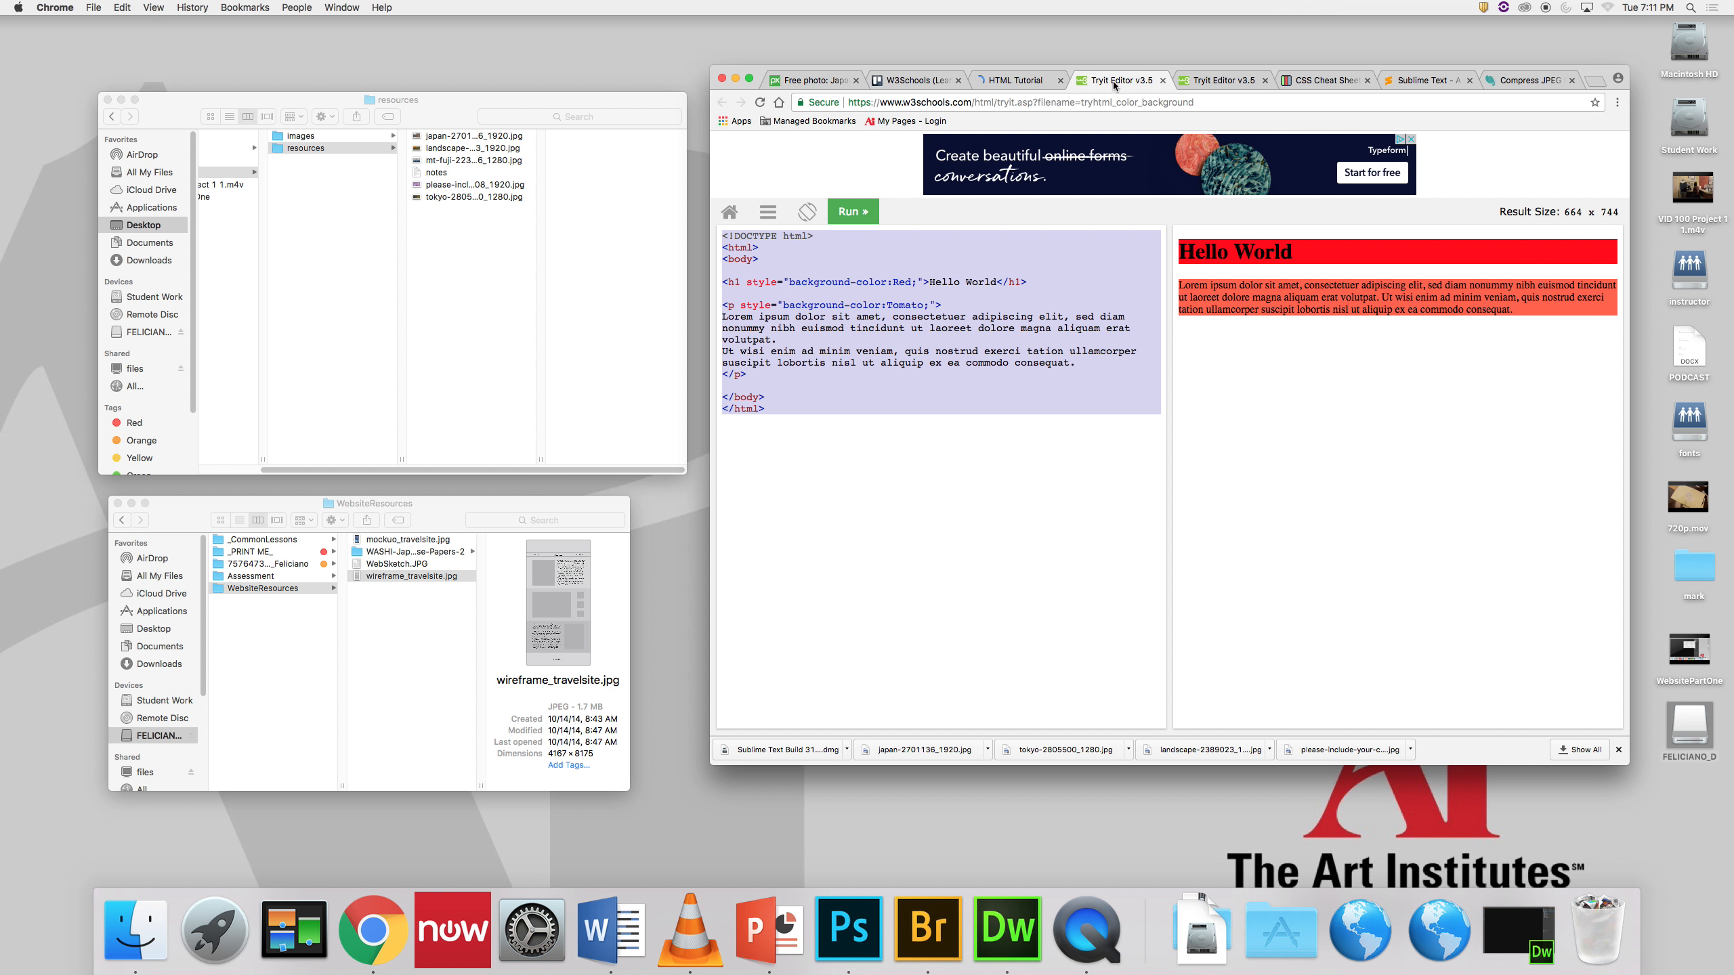
{"action": "left_click", "coordinate": [1201, 83]}
{"action": "left_click", "coordinate": [1163, 81]}
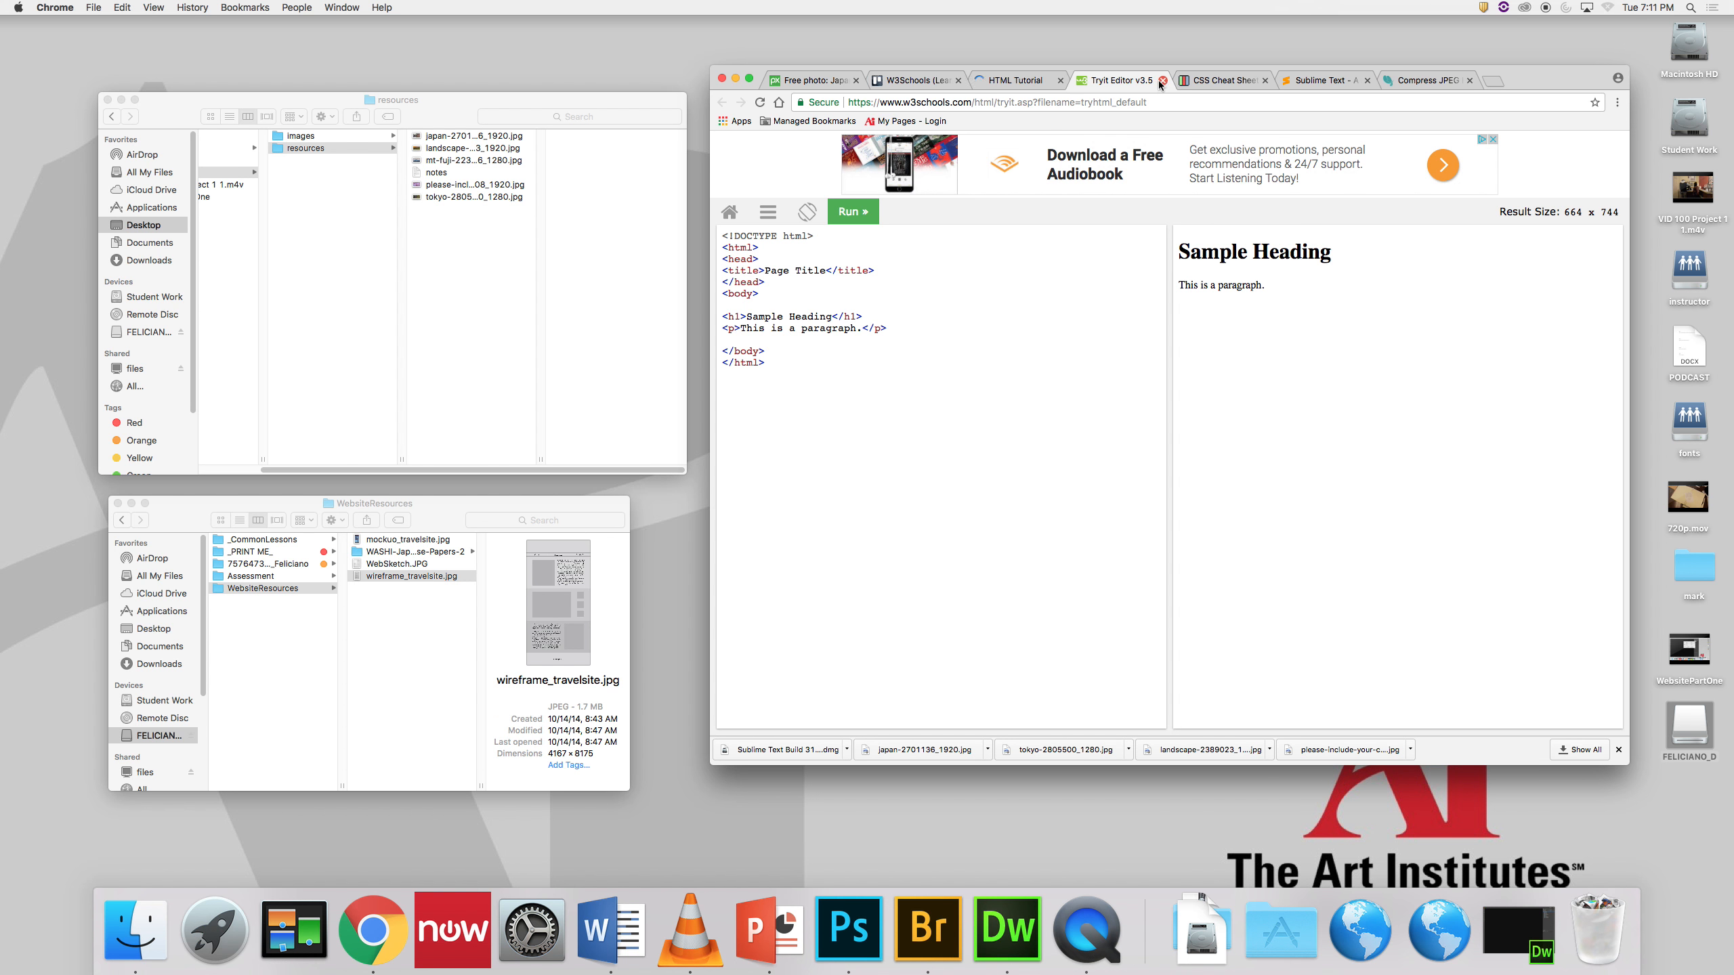
{"action": "left_click", "coordinate": [1162, 81]}
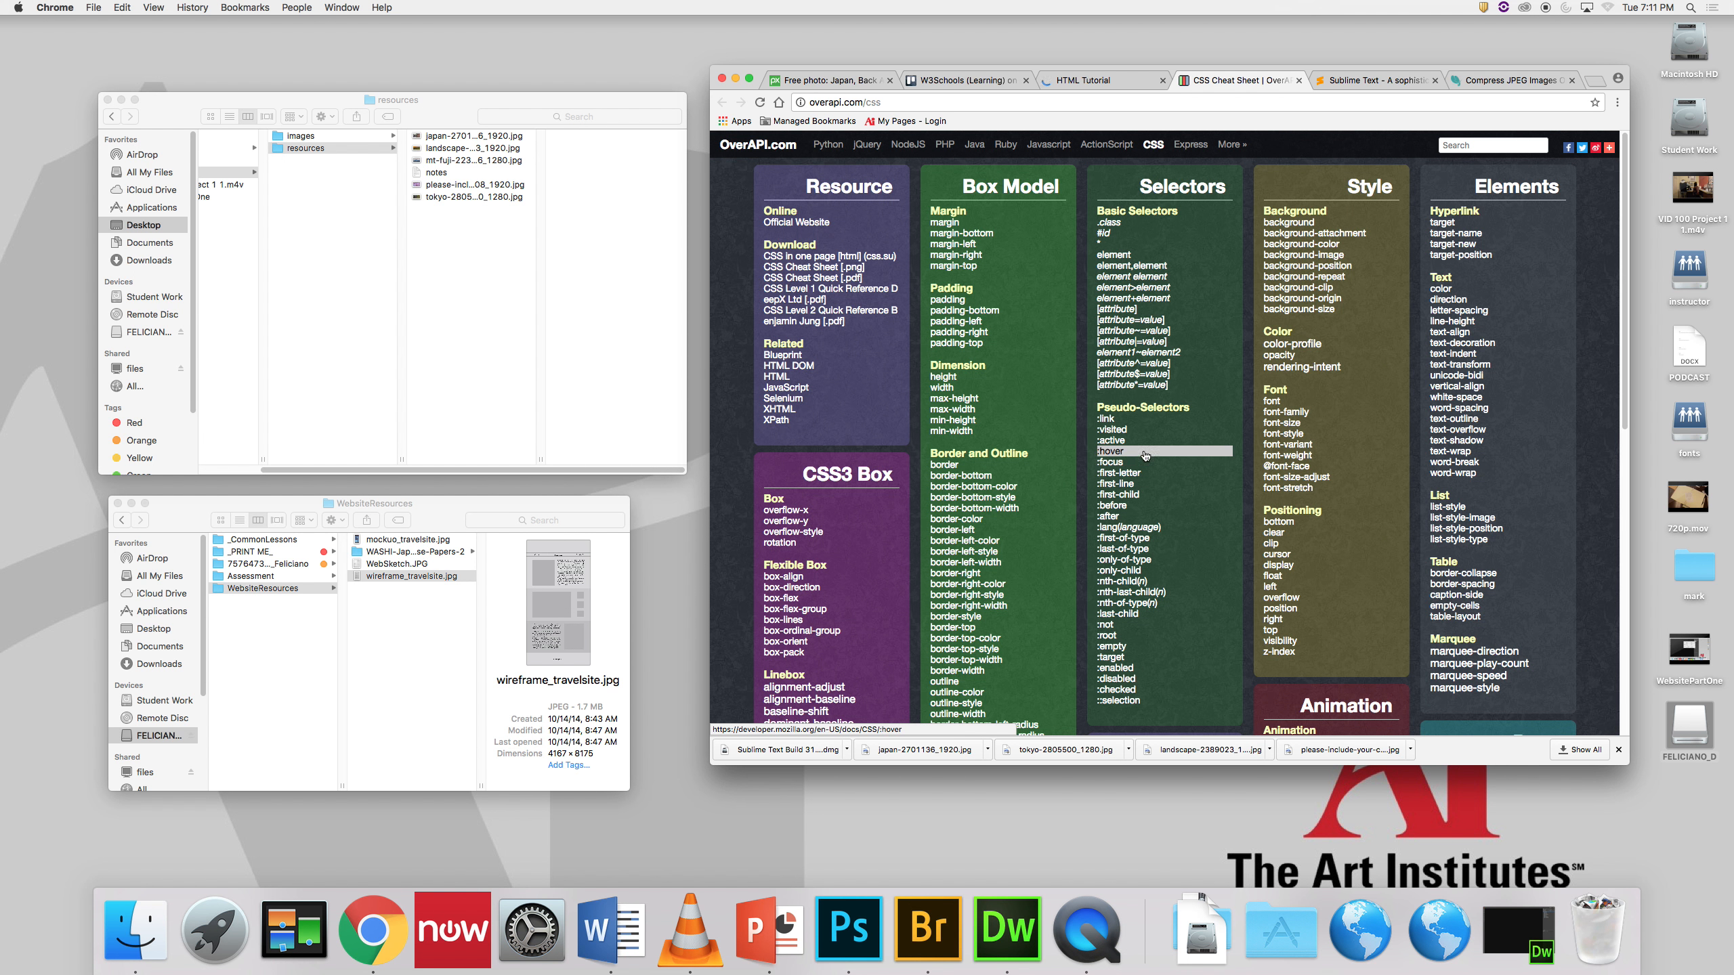
Step: Open the MDN page for the border property from the cheat sheet's Box Model section, highlight its dashed green example, and compare both pages
{"action": "left_click", "coordinate": [944, 465]}
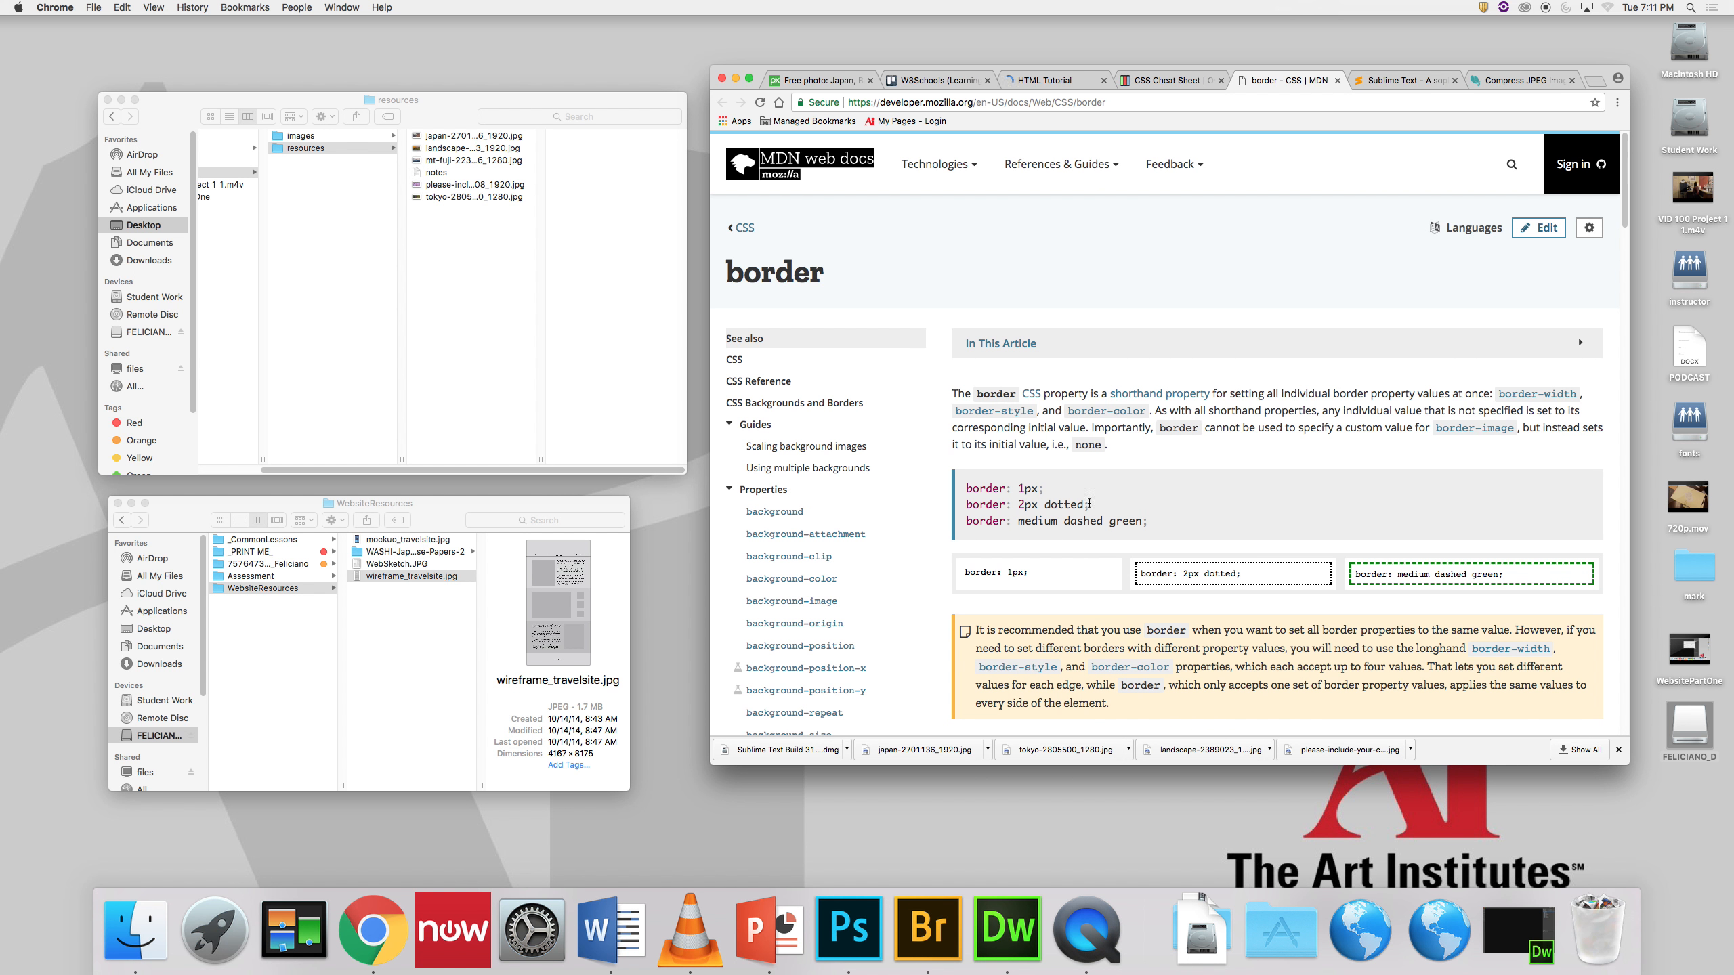
{"action": "left_click_drag", "start_coordinate": [968, 486], "coordinate": [1142, 526]}
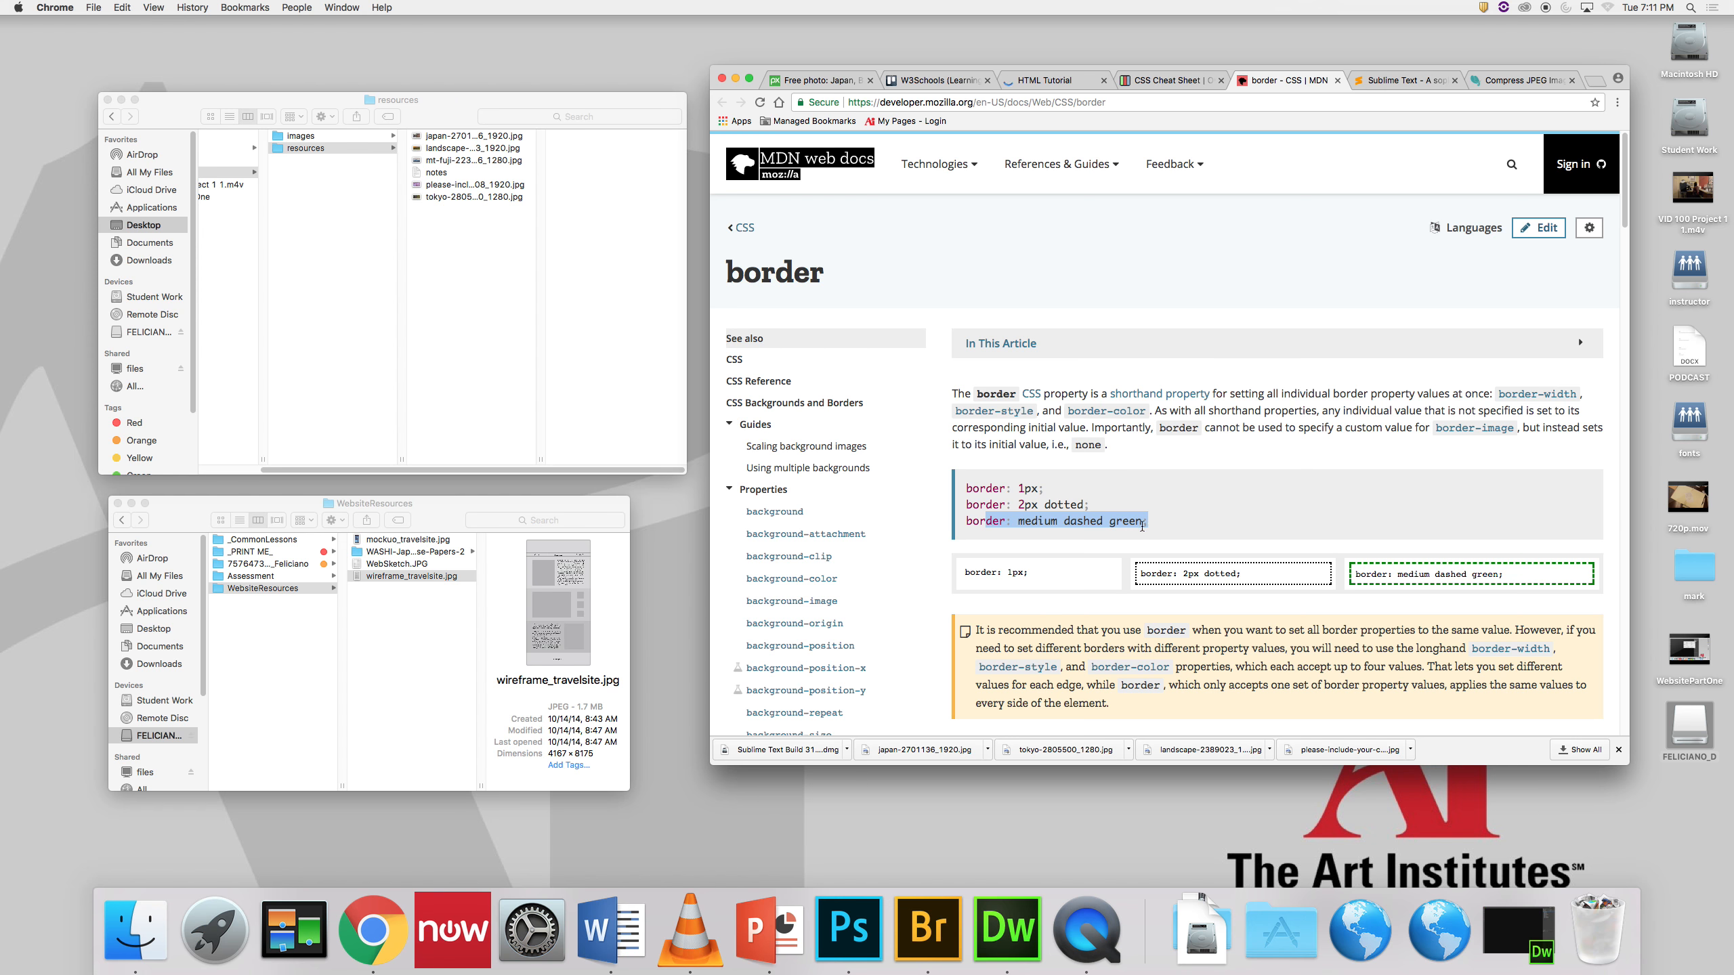
{"action": "left_click_drag", "start_coordinate": [1625, 225], "coordinate": [1567, 281]}
{"action": "left_click", "coordinate": [1147, 79]}
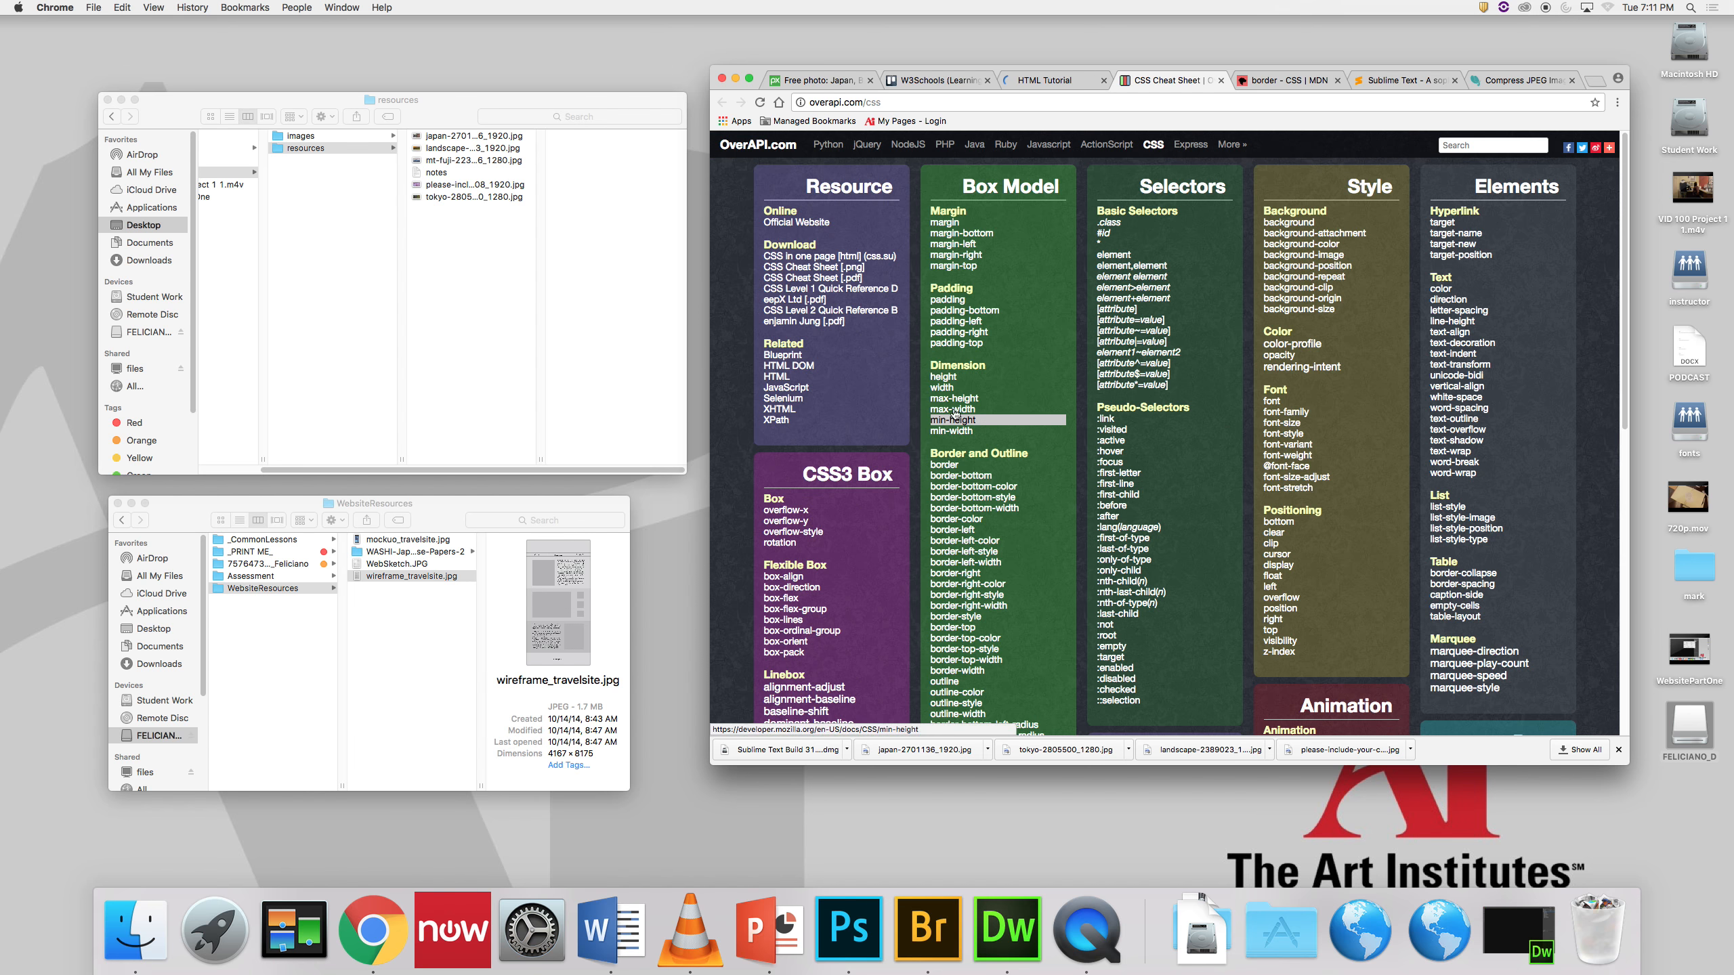
{"action": "left_click", "coordinate": [1253, 85]}
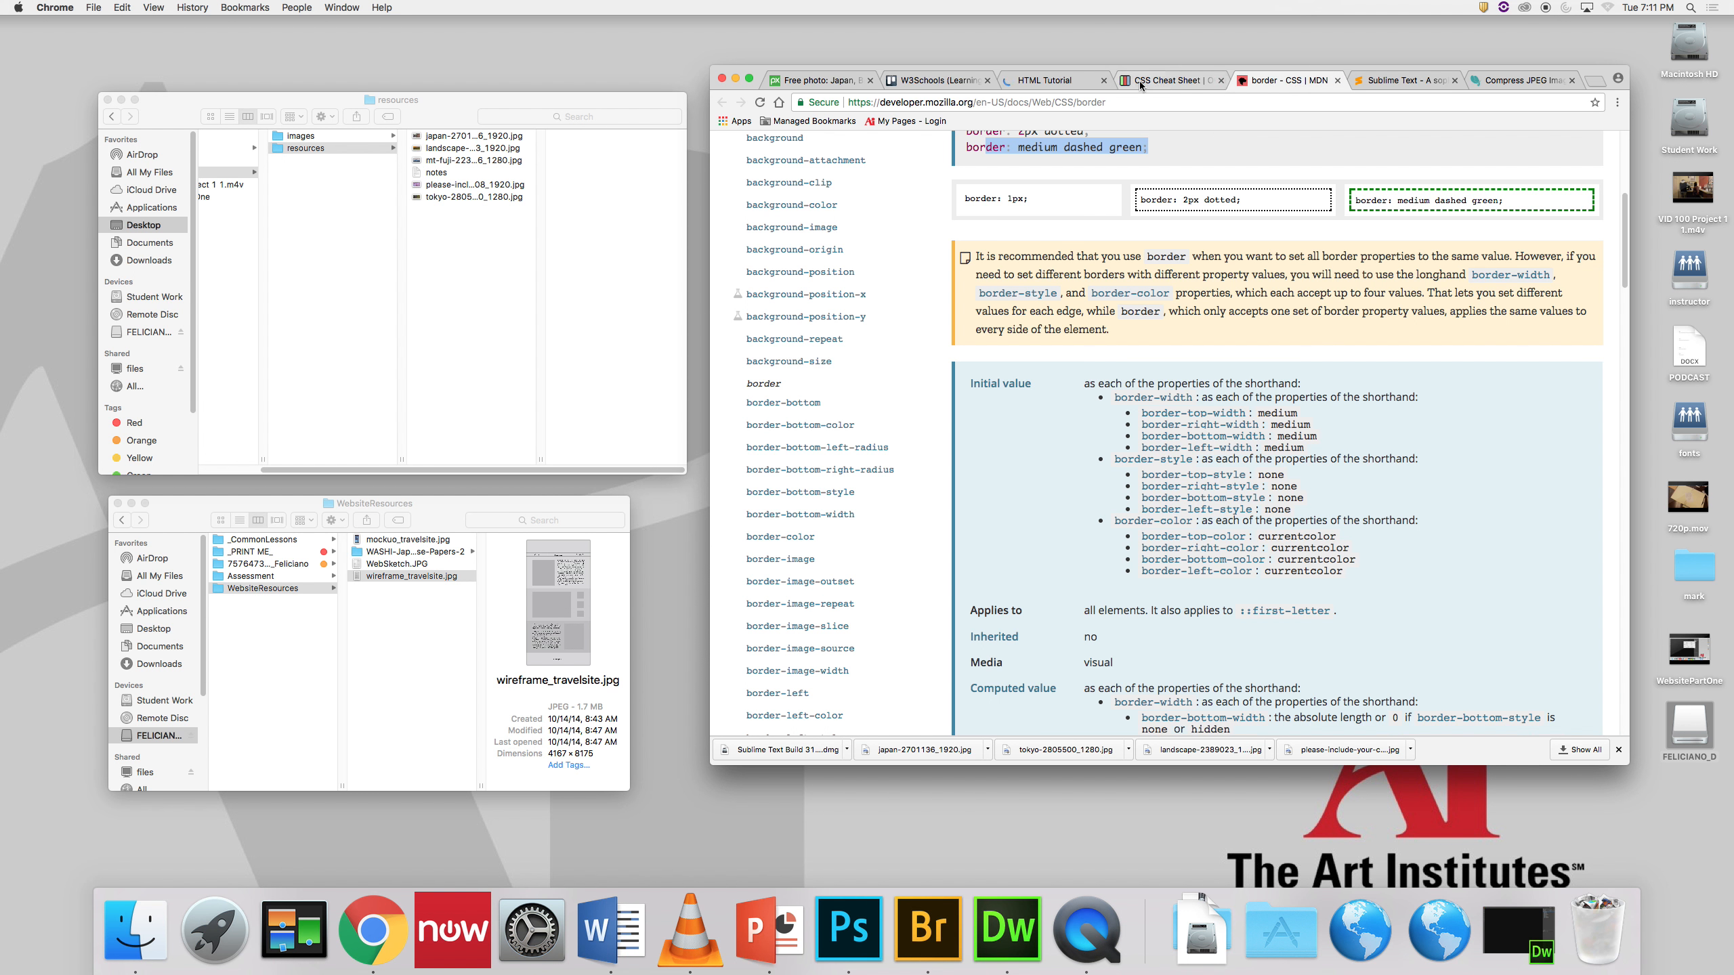
Step: Close the MDN border, CSS cheat sheet, W3Schools HTML tutorial and Trello board pages
{"action": "key", "text": "super+w"}
{"action": "left_click", "coordinate": [1052, 79]}
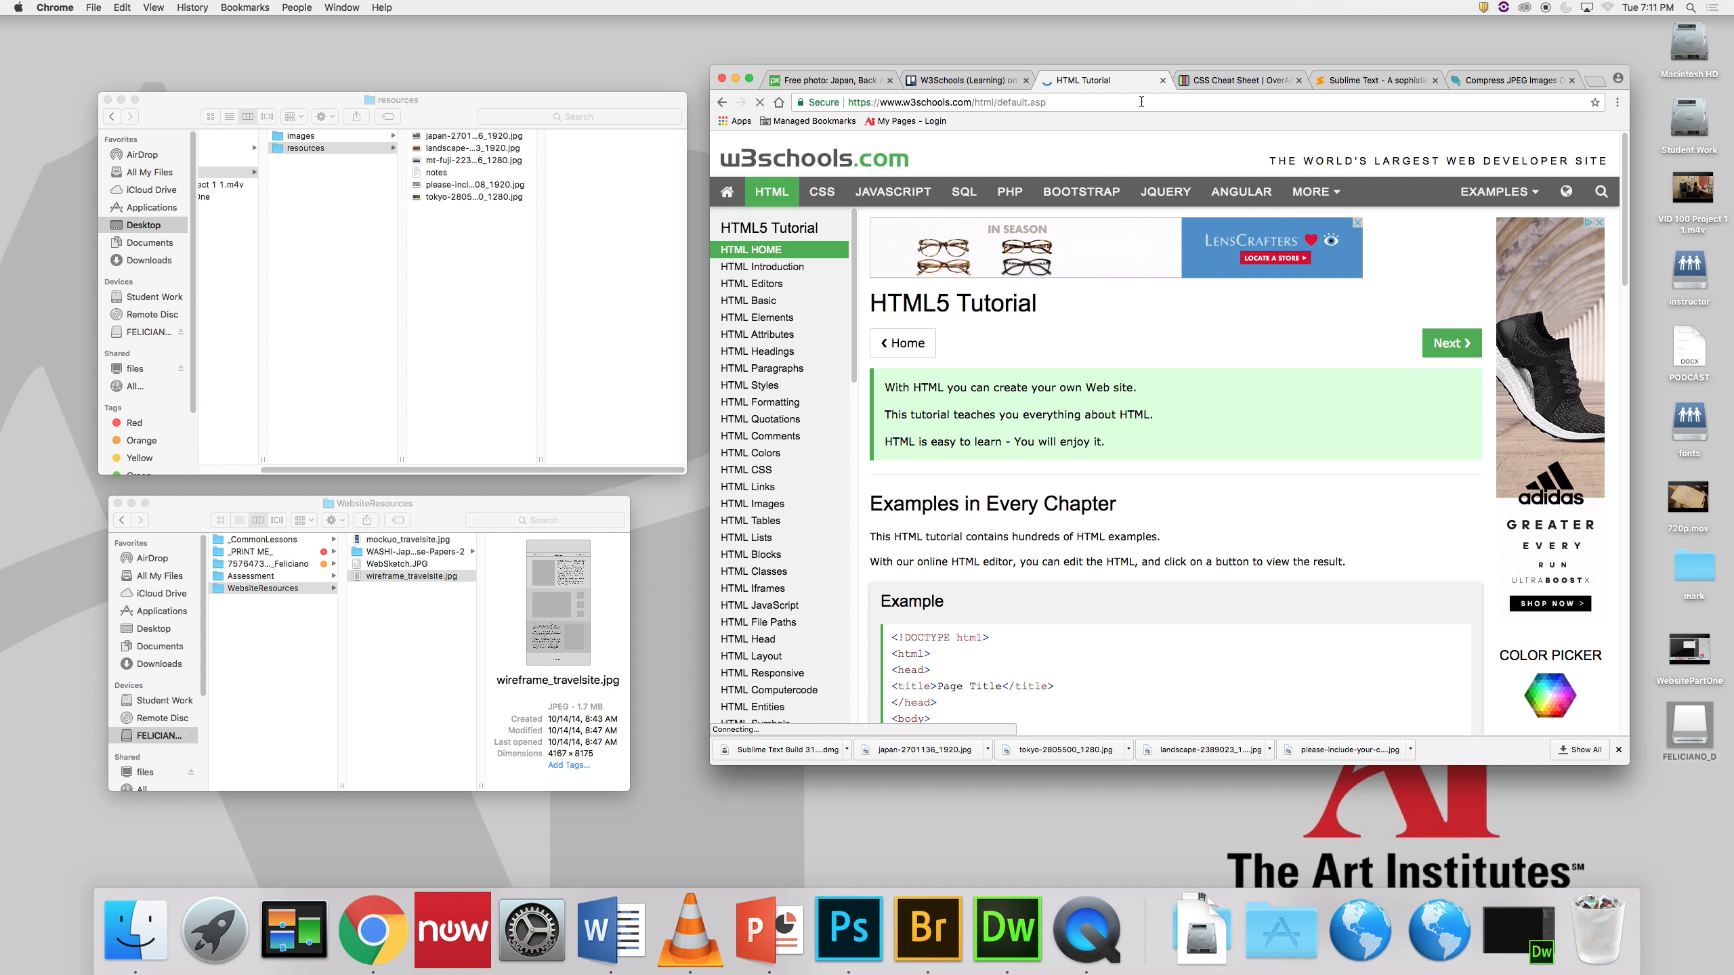
{"action": "left_click", "coordinate": [1298, 80]}
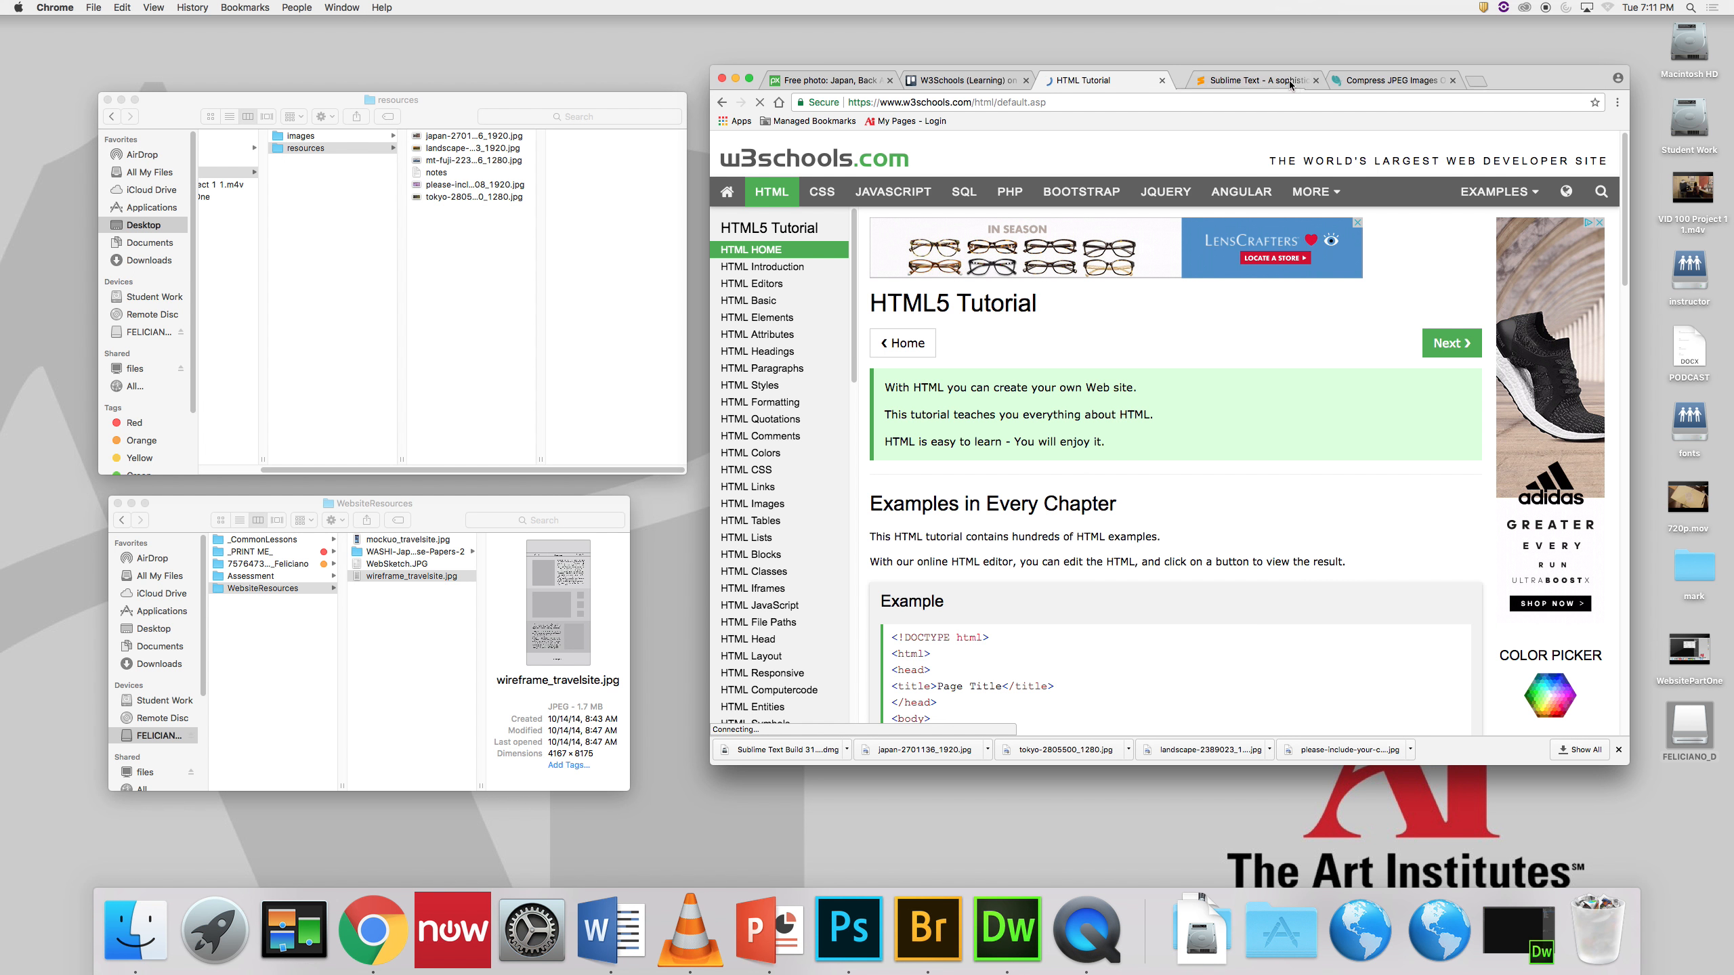
{"action": "left_click", "coordinate": [1216, 80]}
{"action": "left_click", "coordinate": [1027, 81]}
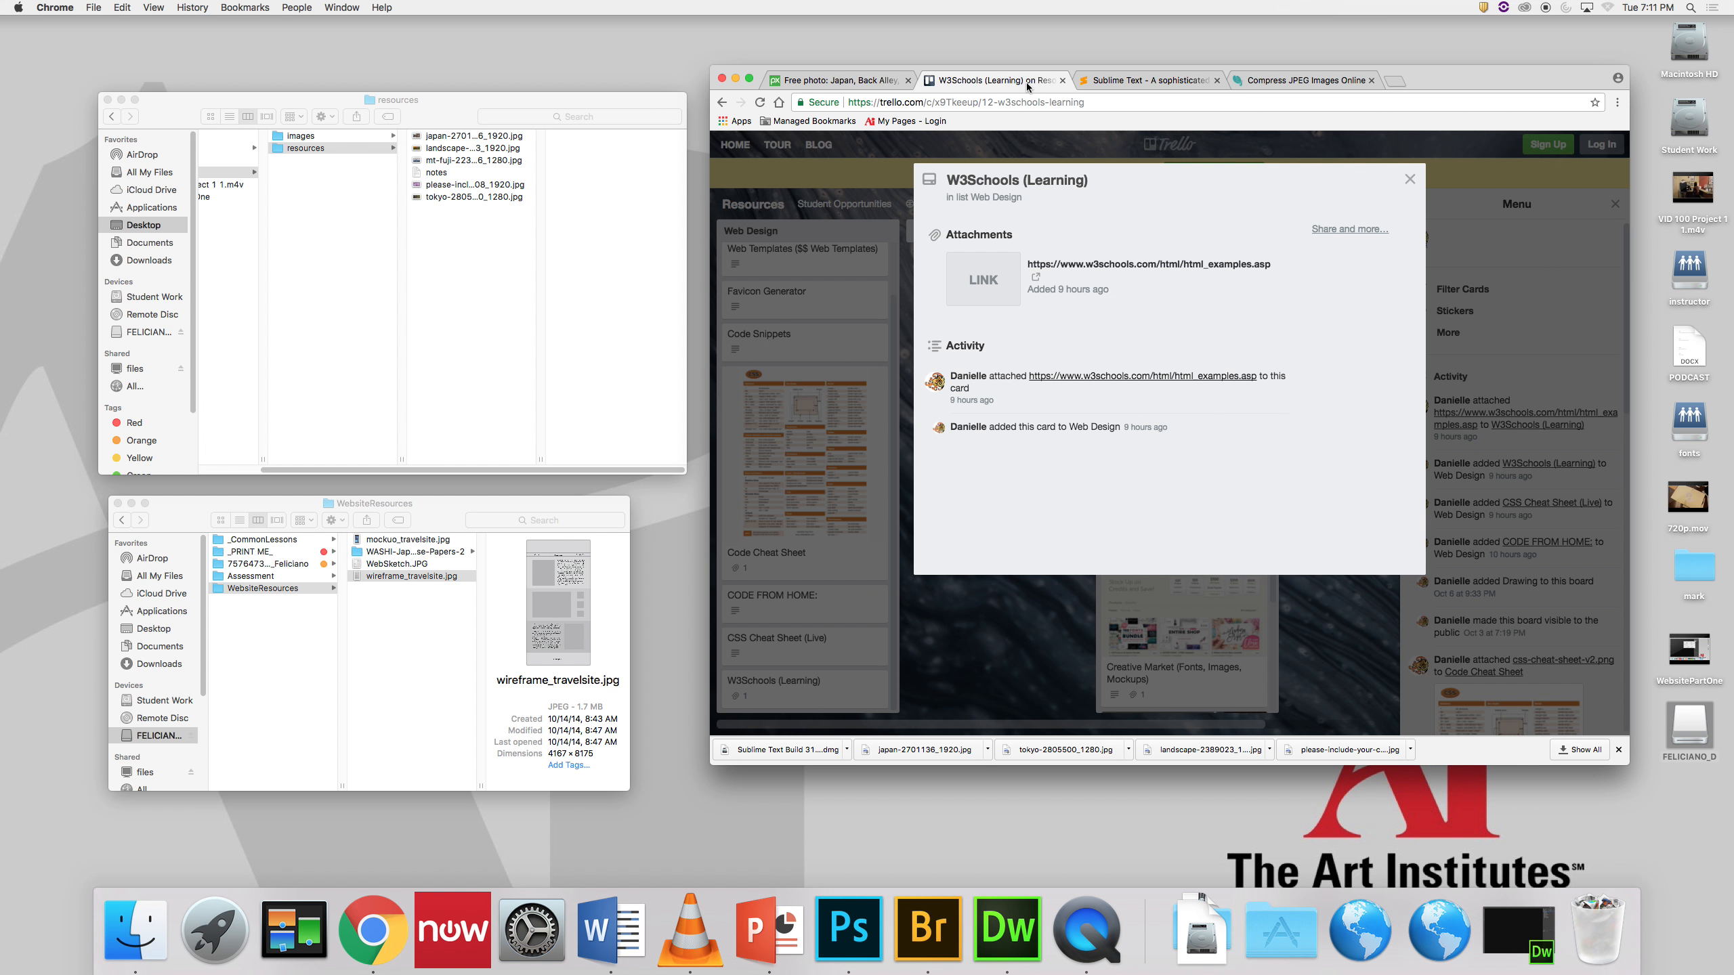
{"action": "left_click", "coordinate": [1409, 181]}
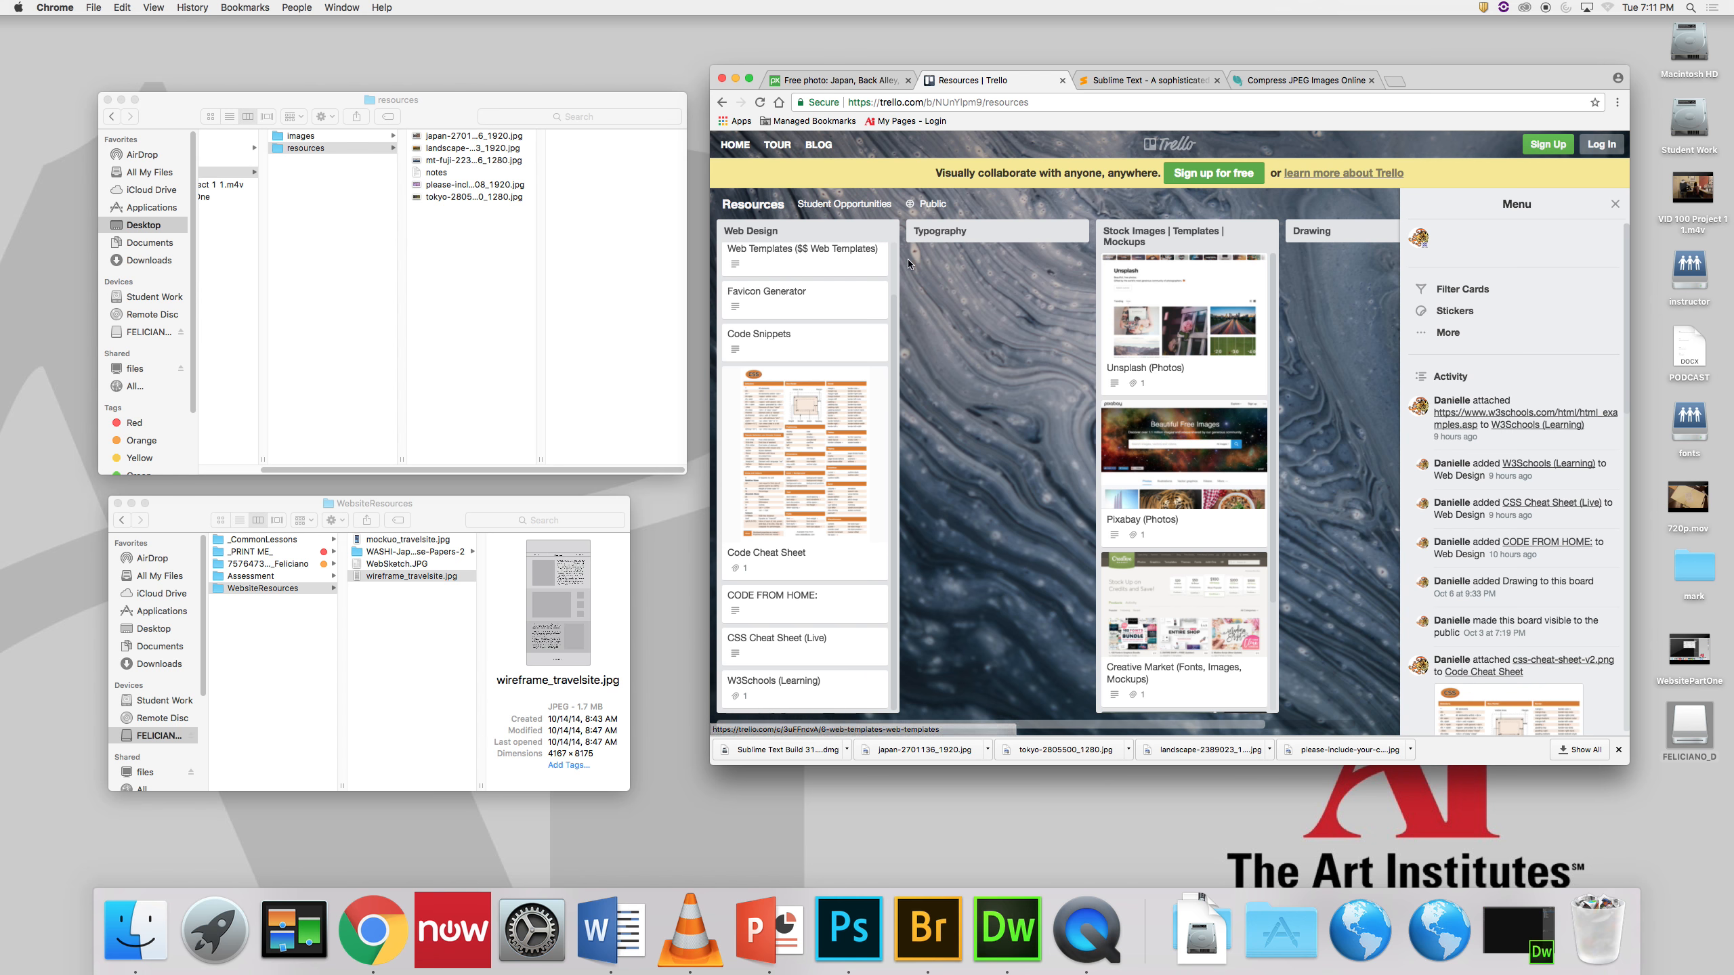
{"action": "left_click", "coordinate": [1062, 79]}
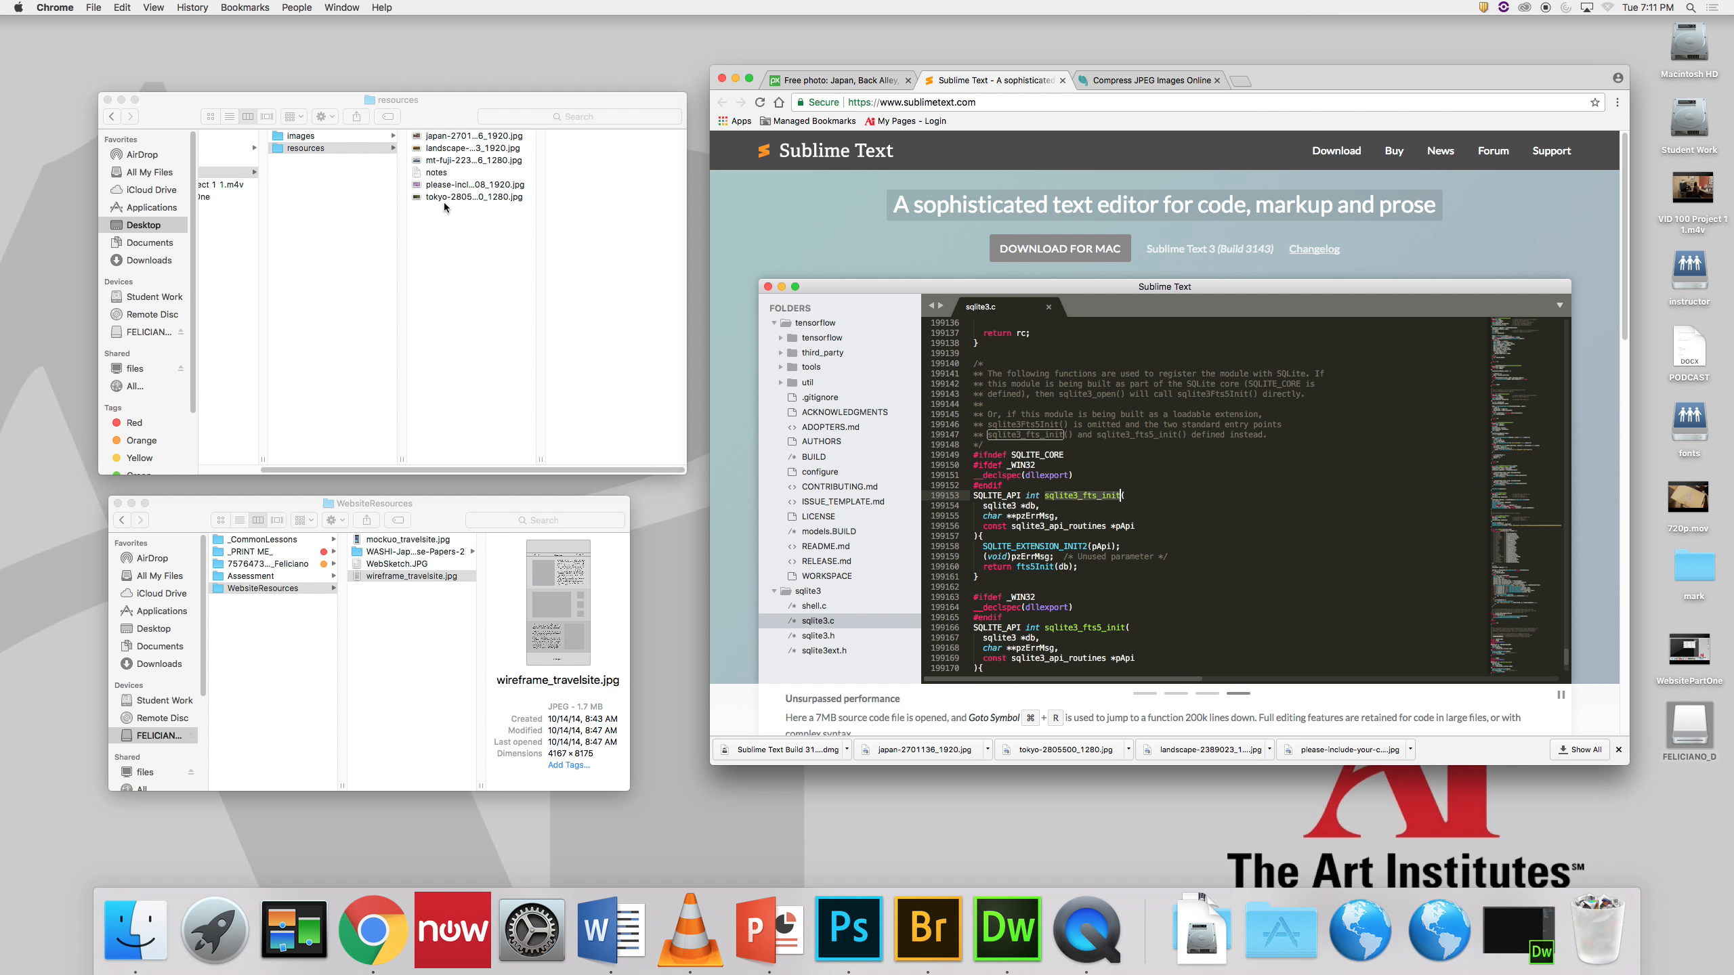
Step: Switch to Finder and look over the TravelSite folder's structure and its resources folder
{"action": "left_click", "coordinate": [409, 198]}
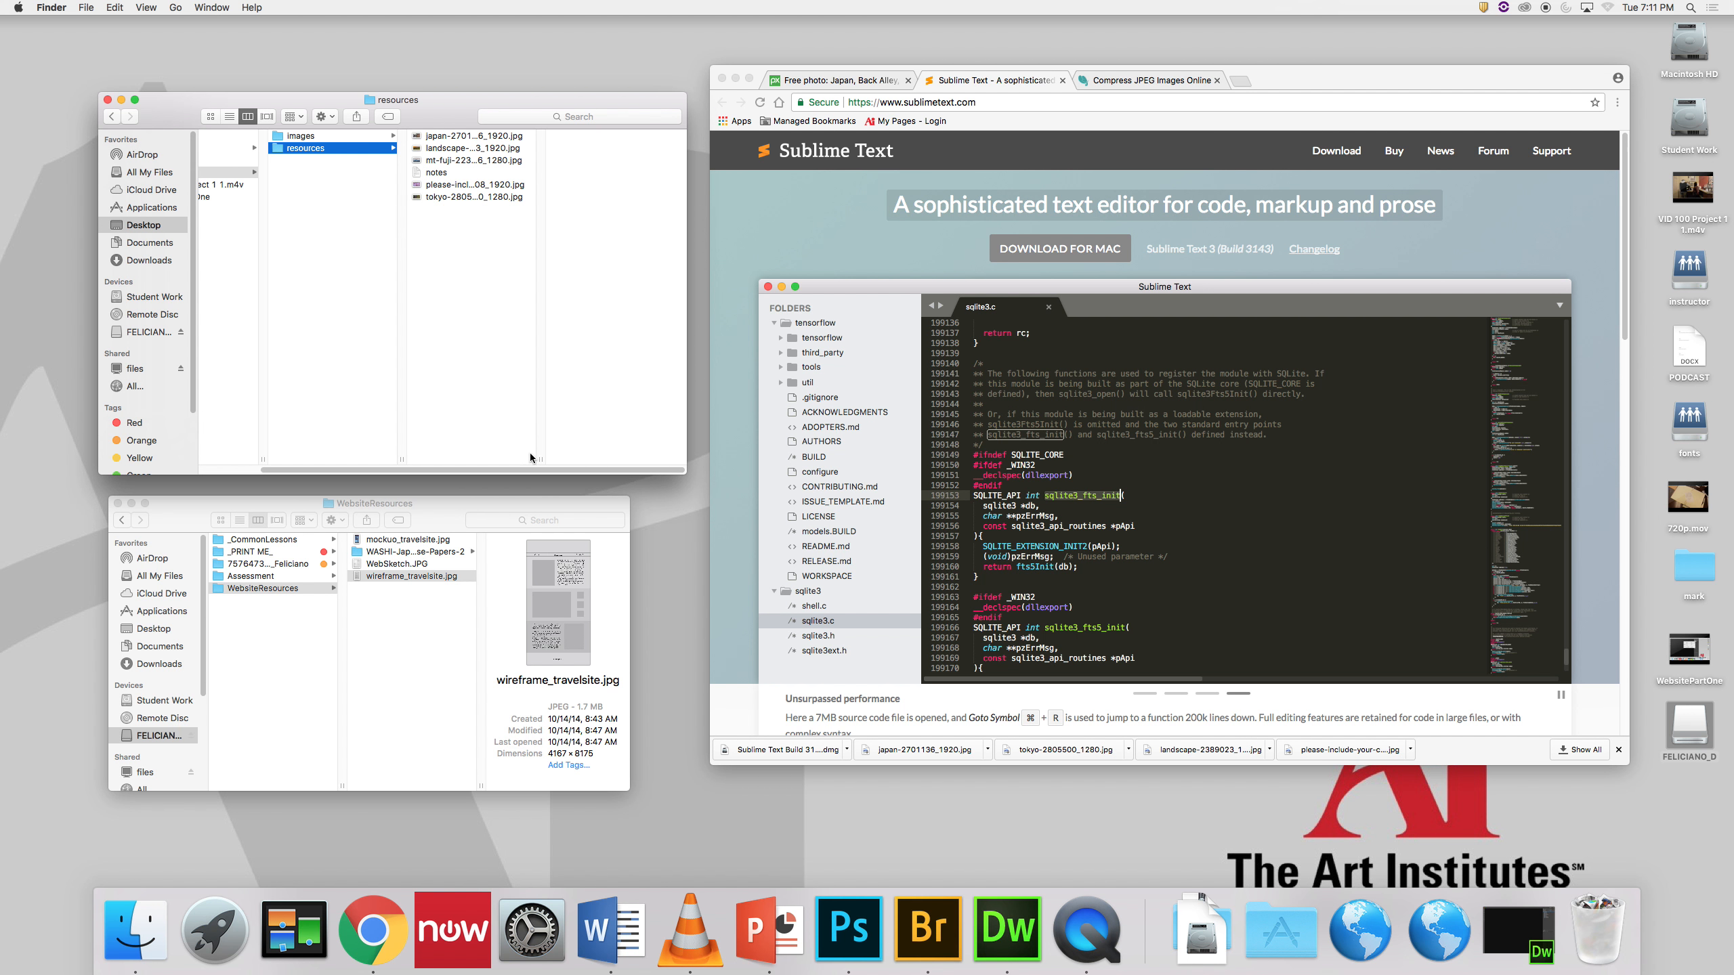
{"action": "left_click_drag", "start_coordinate": [502, 470], "coordinate": [441, 470]}
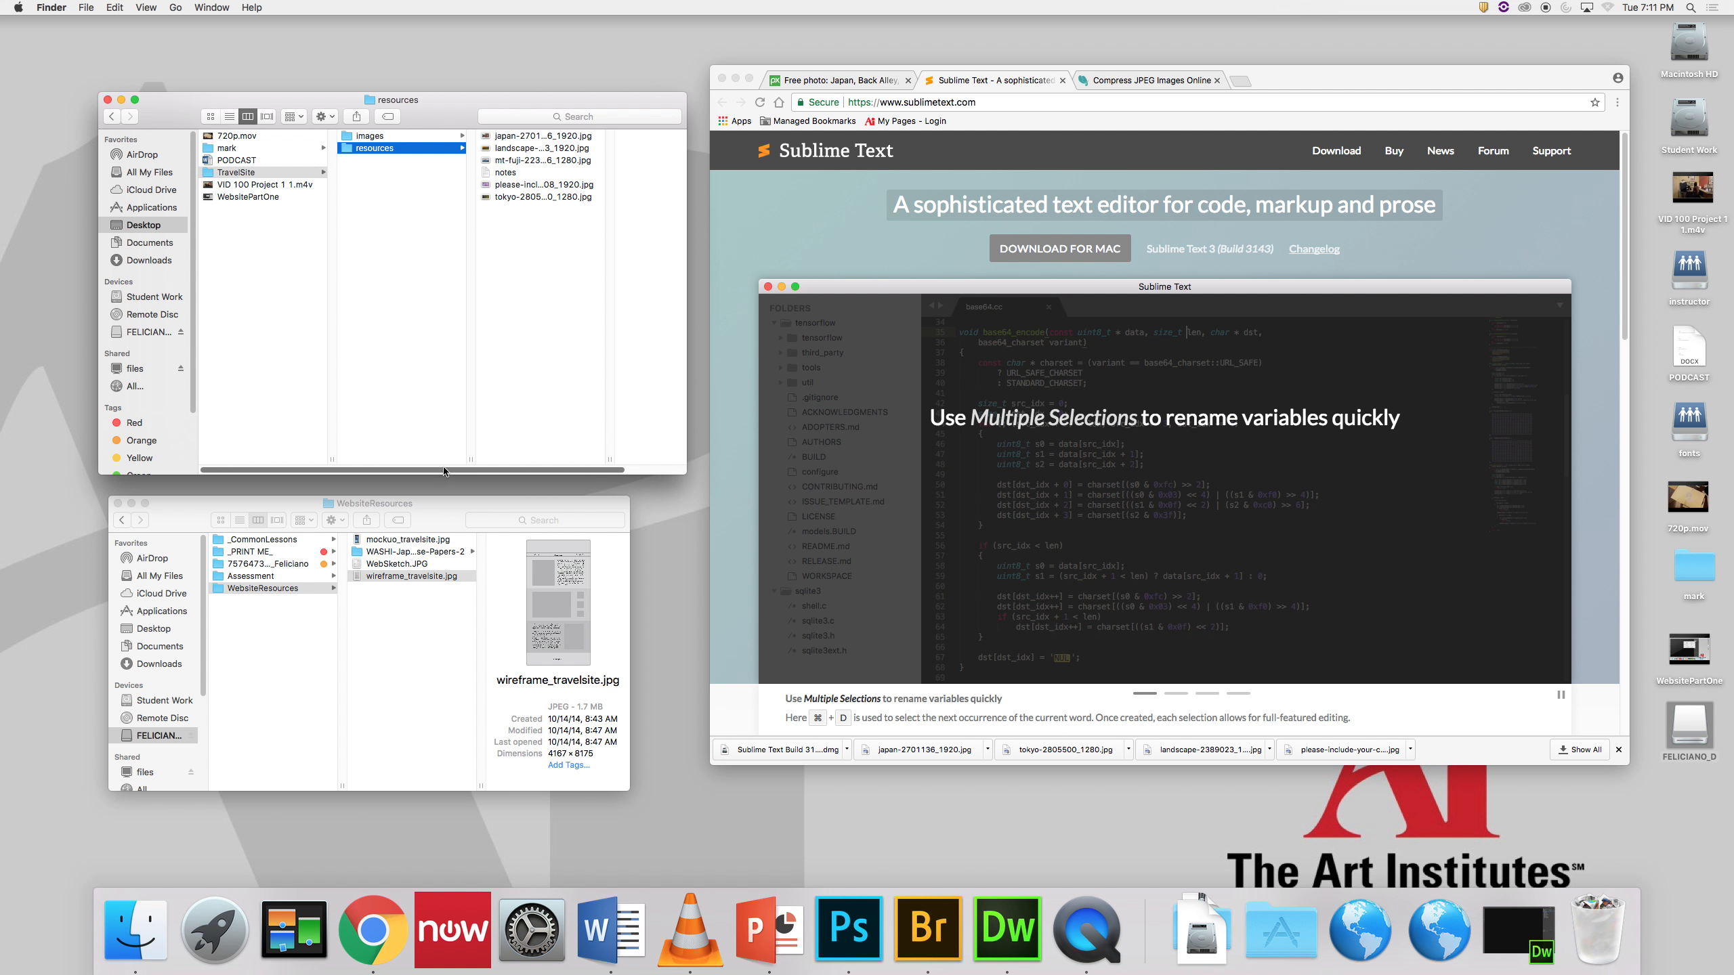
{"action": "scroll", "coordinate": [487, 193], "scroll_direction": "right", "scroll_amount": 3}
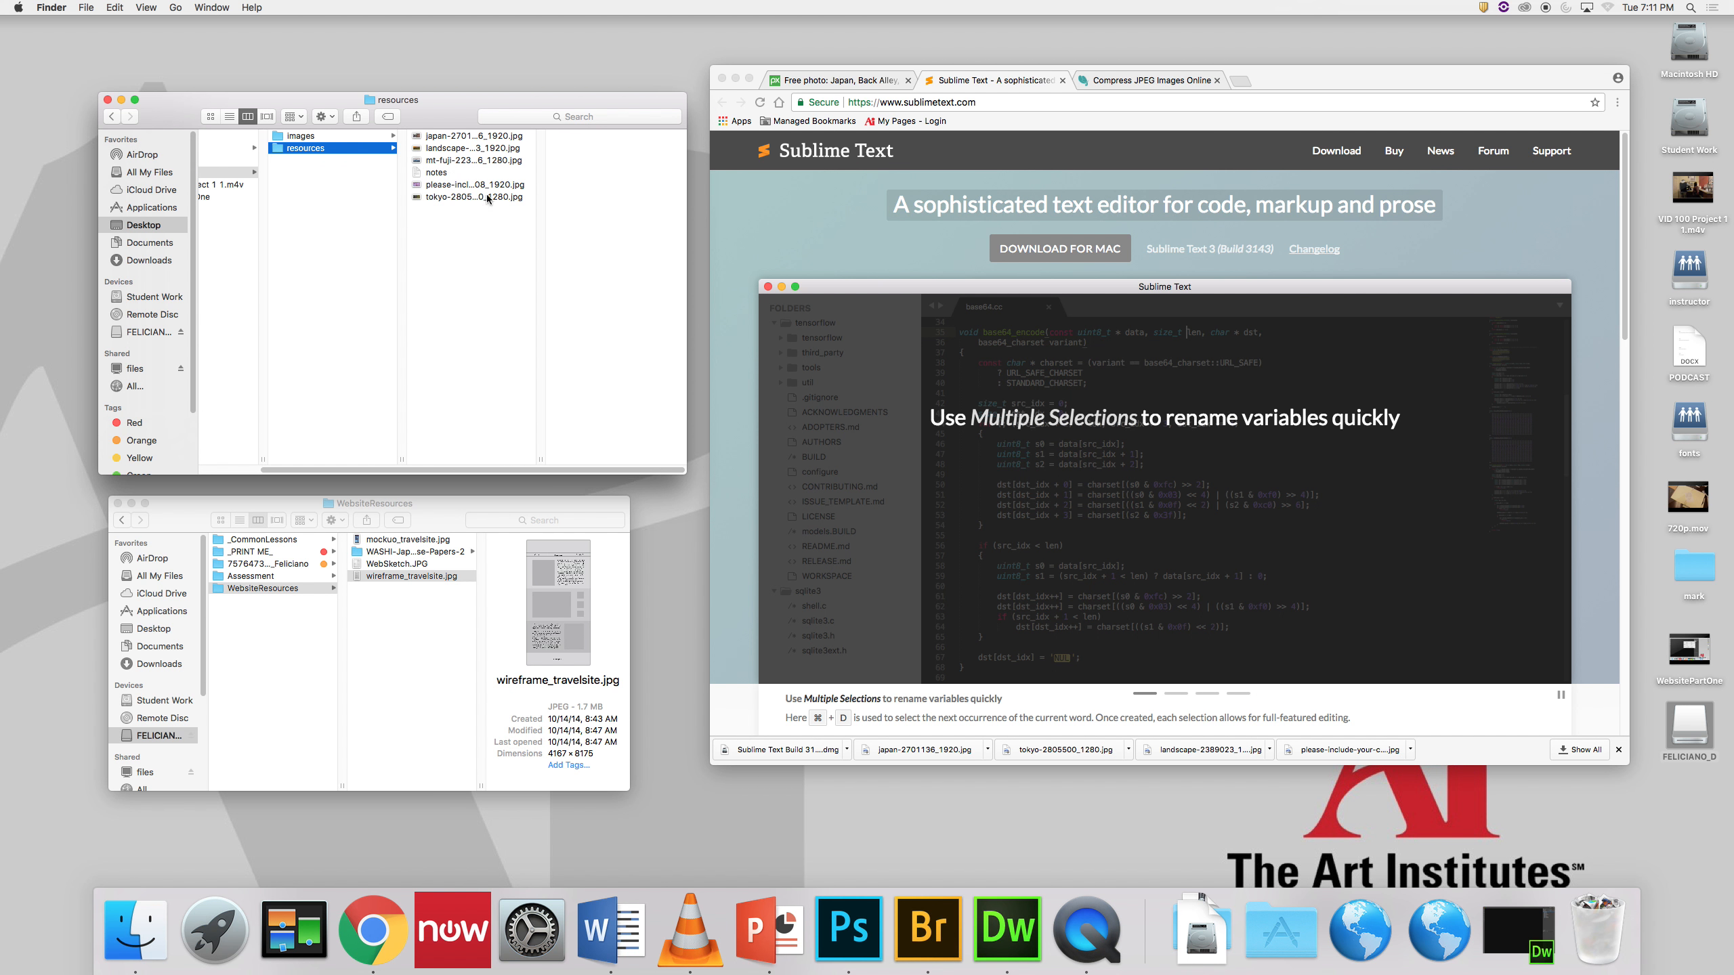
Step: Preview 2-tileable.jpg in the WASHI-Japanese-Papers-2 folder and copy it into the TravelSite resources folder
{"action": "left_click", "coordinate": [416, 552]}
{"action": "left_click", "coordinate": [519, 565]}
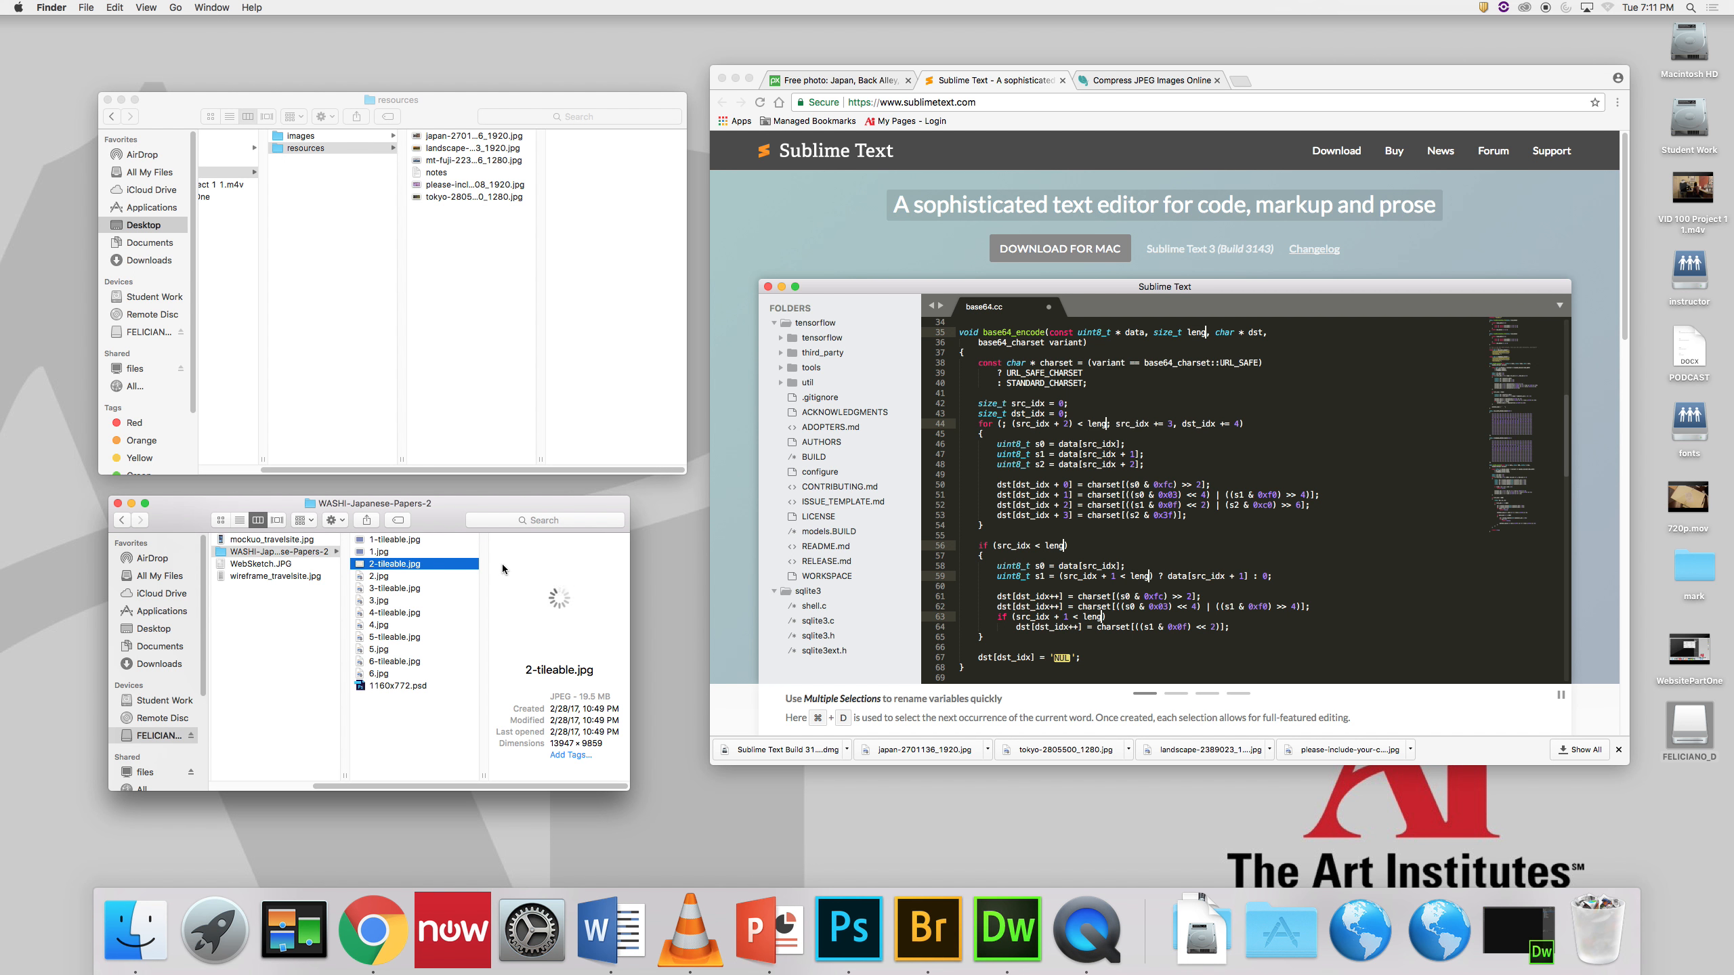
{"action": "key", "text": "space"}
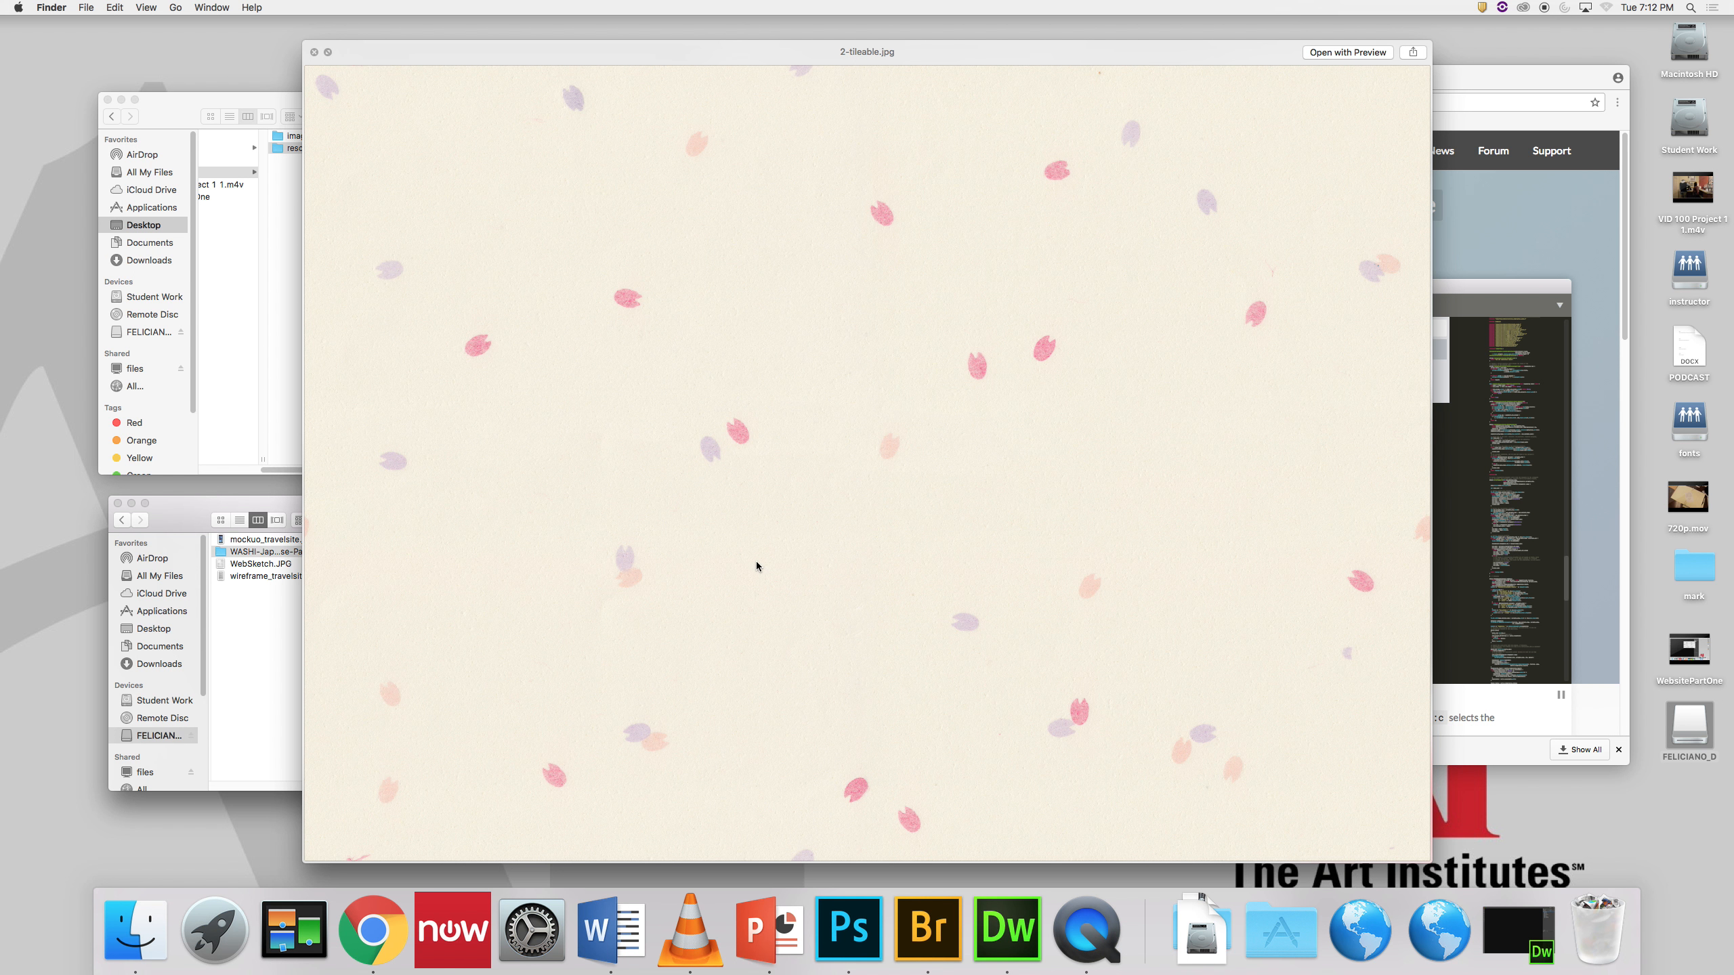
{"action": "key", "text": "space"}
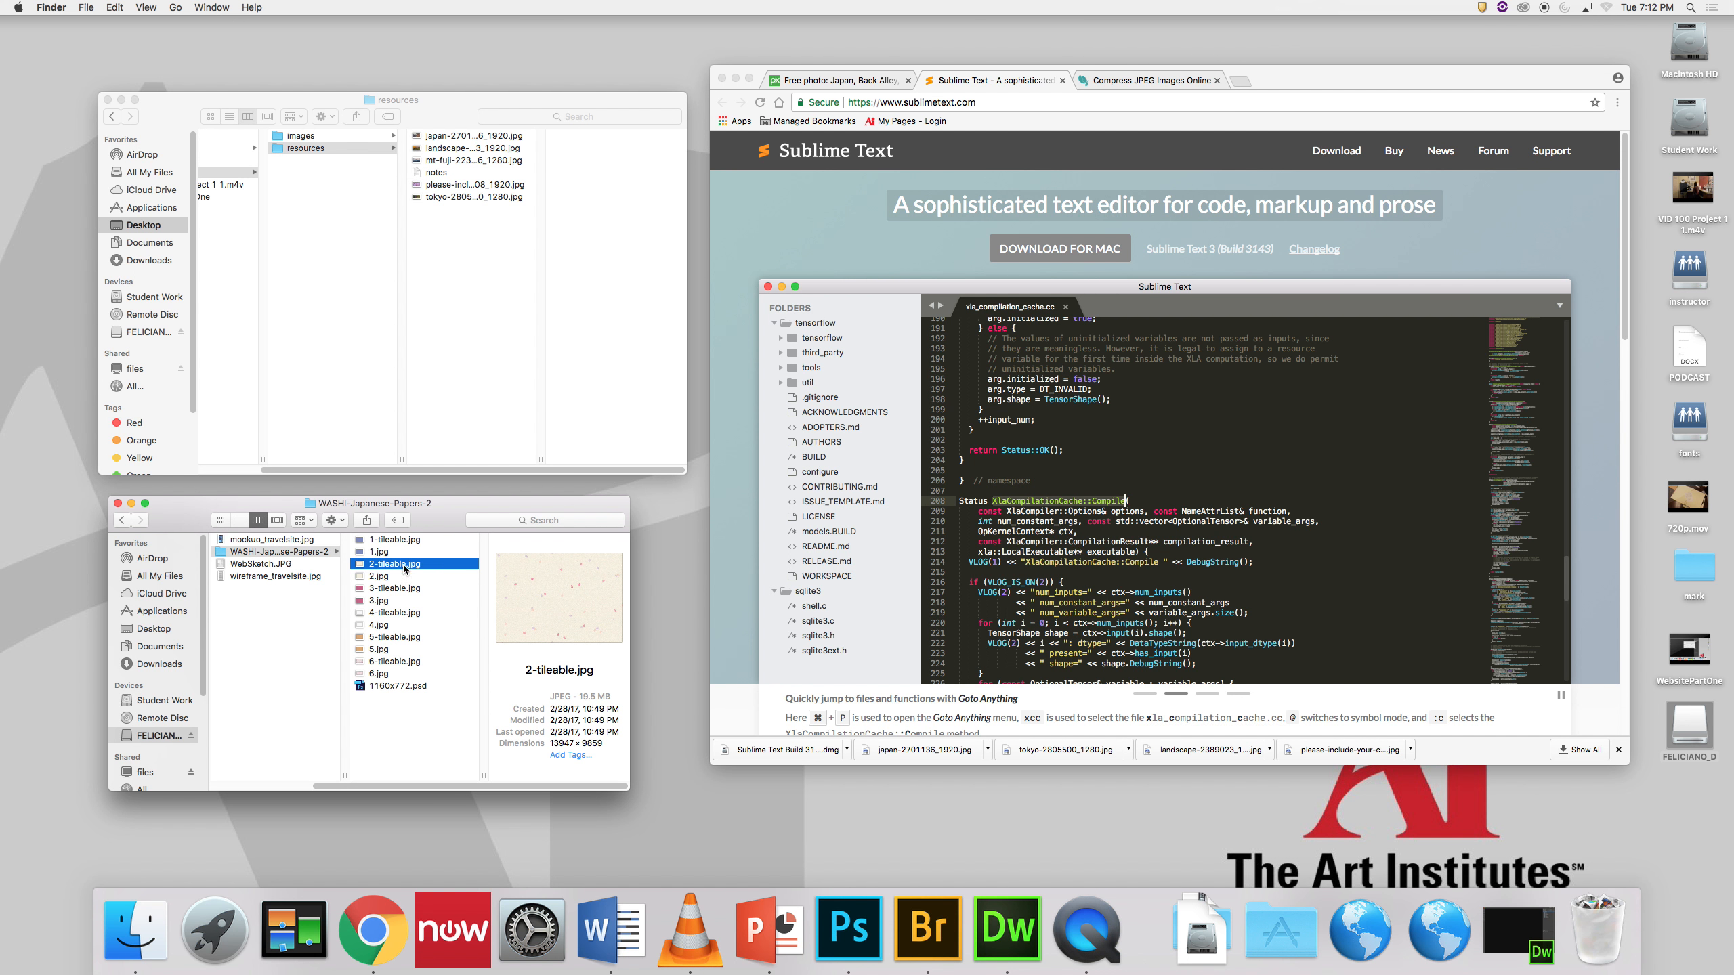
{"action": "left_click_drag", "start_coordinate": [404, 568], "coordinate": [468, 356]}
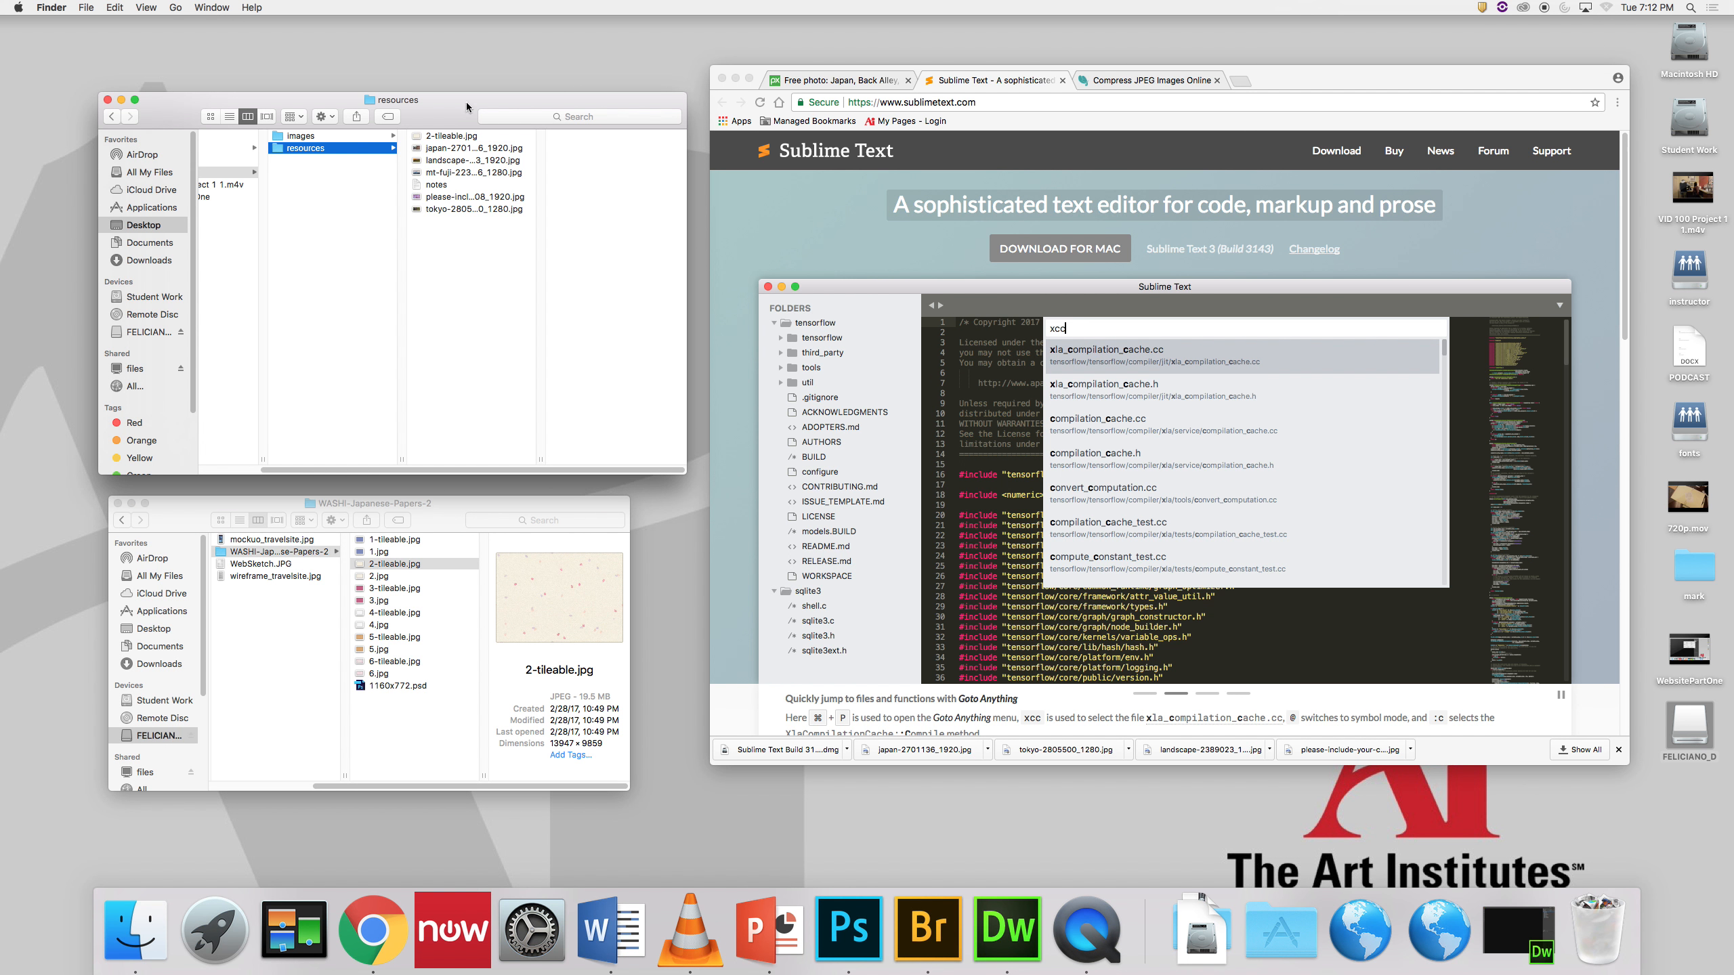
Step: Check the copied 2-tileable.jpg, the landscape photo, the notes file and the tokyo photo in the resources folder
{"action": "left_click", "coordinate": [453, 136]}
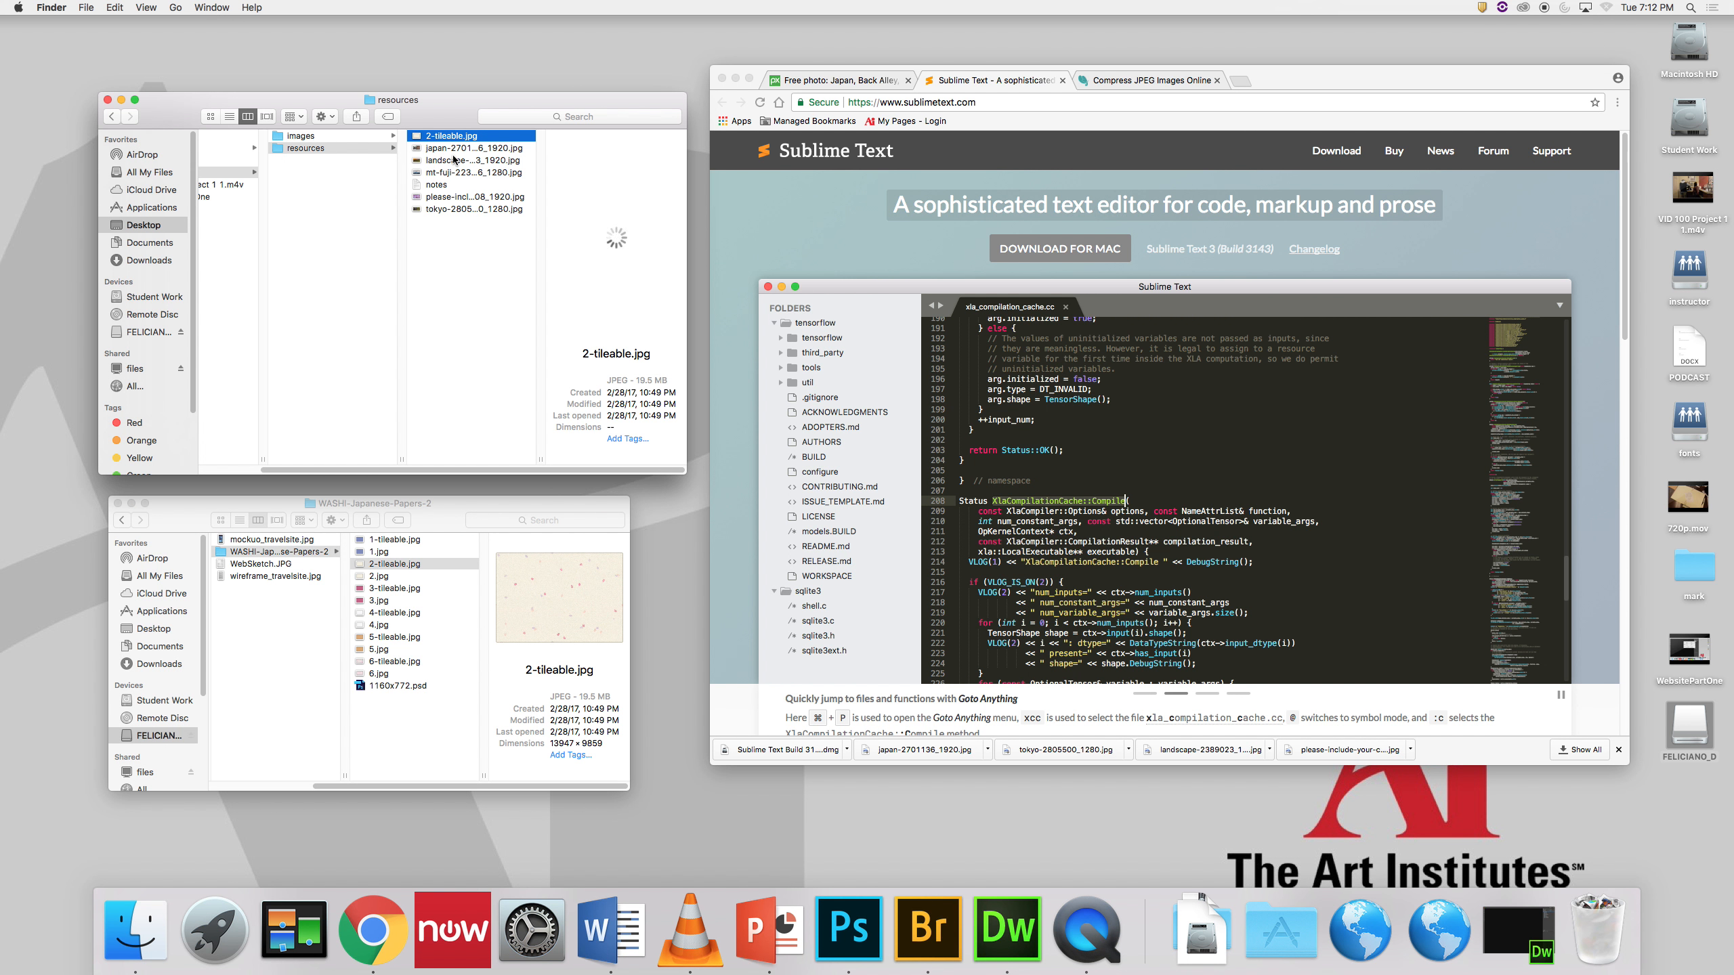
{"action": "left_click", "coordinate": [454, 160]}
{"action": "left_click", "coordinate": [462, 184]}
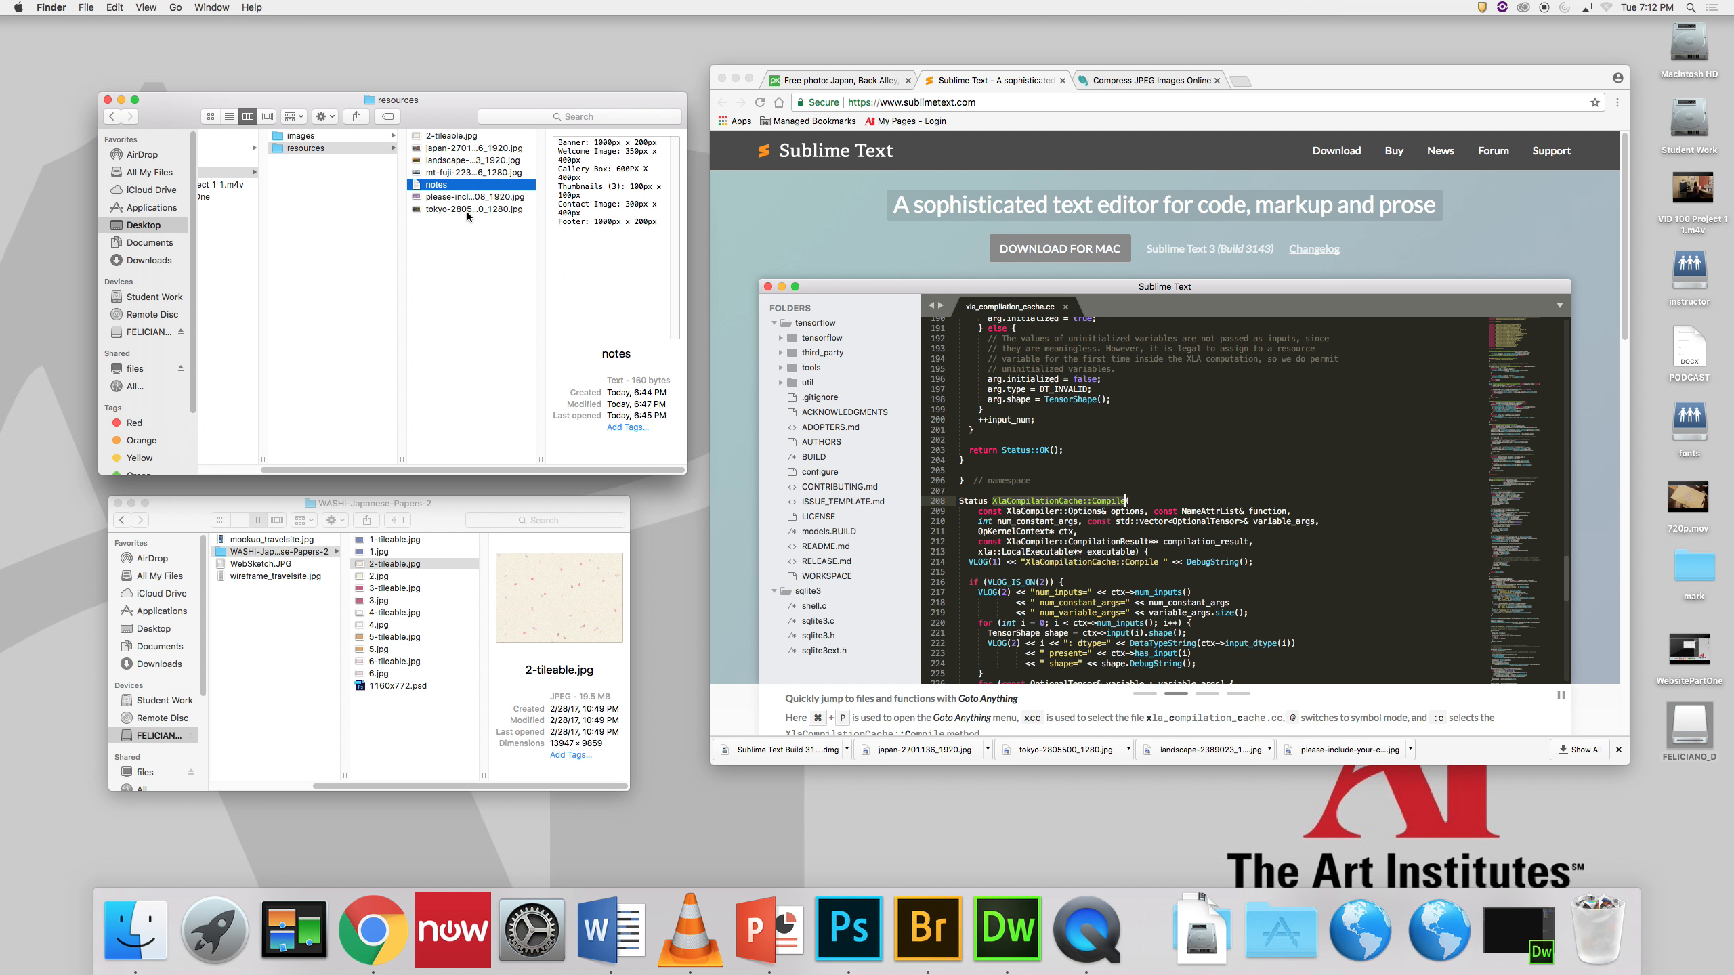
{"action": "left_click", "coordinate": [467, 210]}
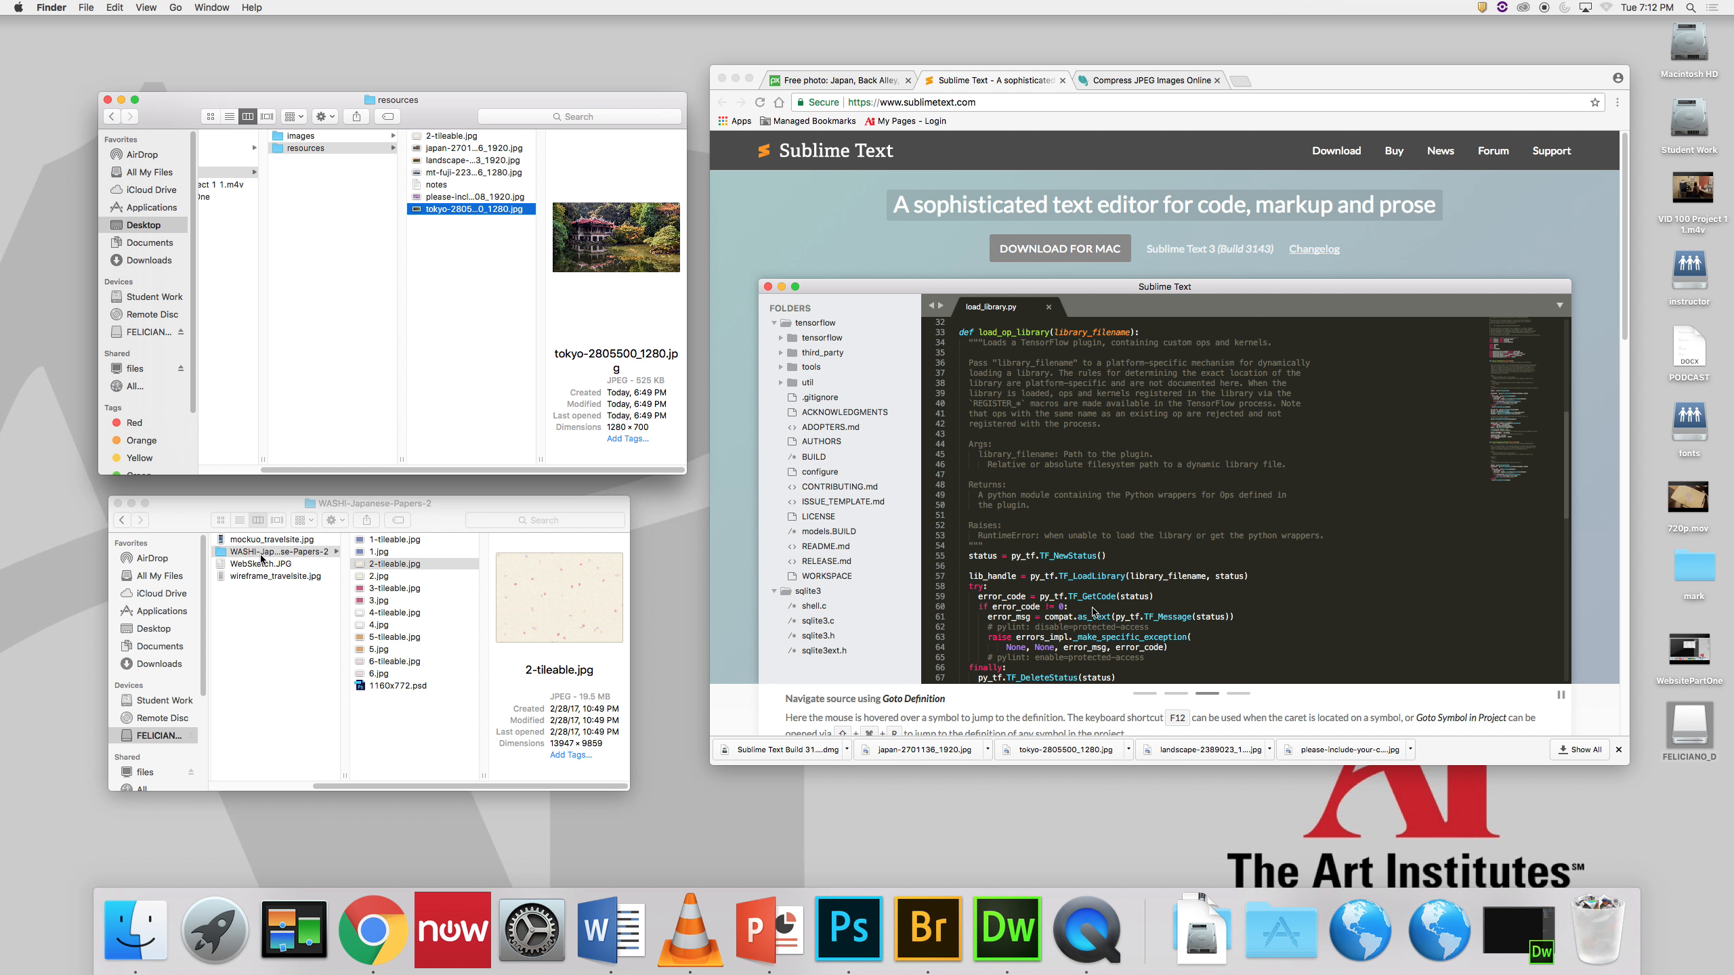
Step: Preview mockuo_travelsite.jpg from WebsiteResources, minimize the browser window covering it, enlarge the preview to study the layout, and close it
{"action": "left_click", "coordinate": [249, 577]}
{"action": "left_click", "coordinate": [249, 577]}
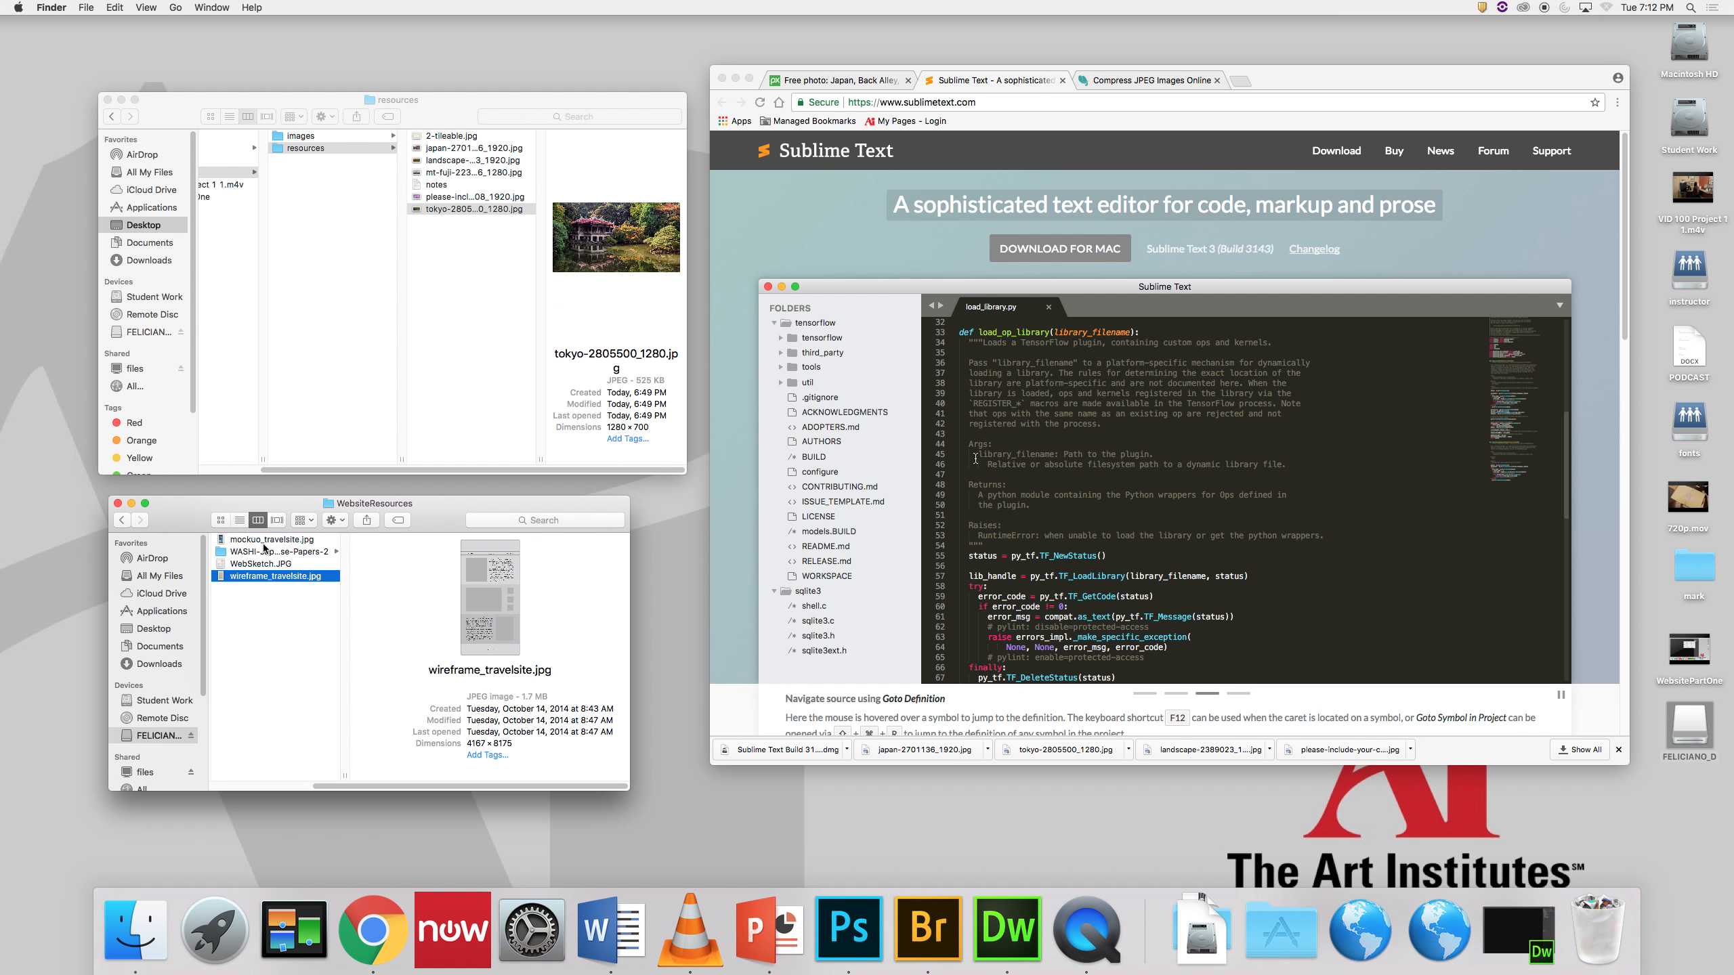
{"action": "left_click", "coordinate": [263, 544]}
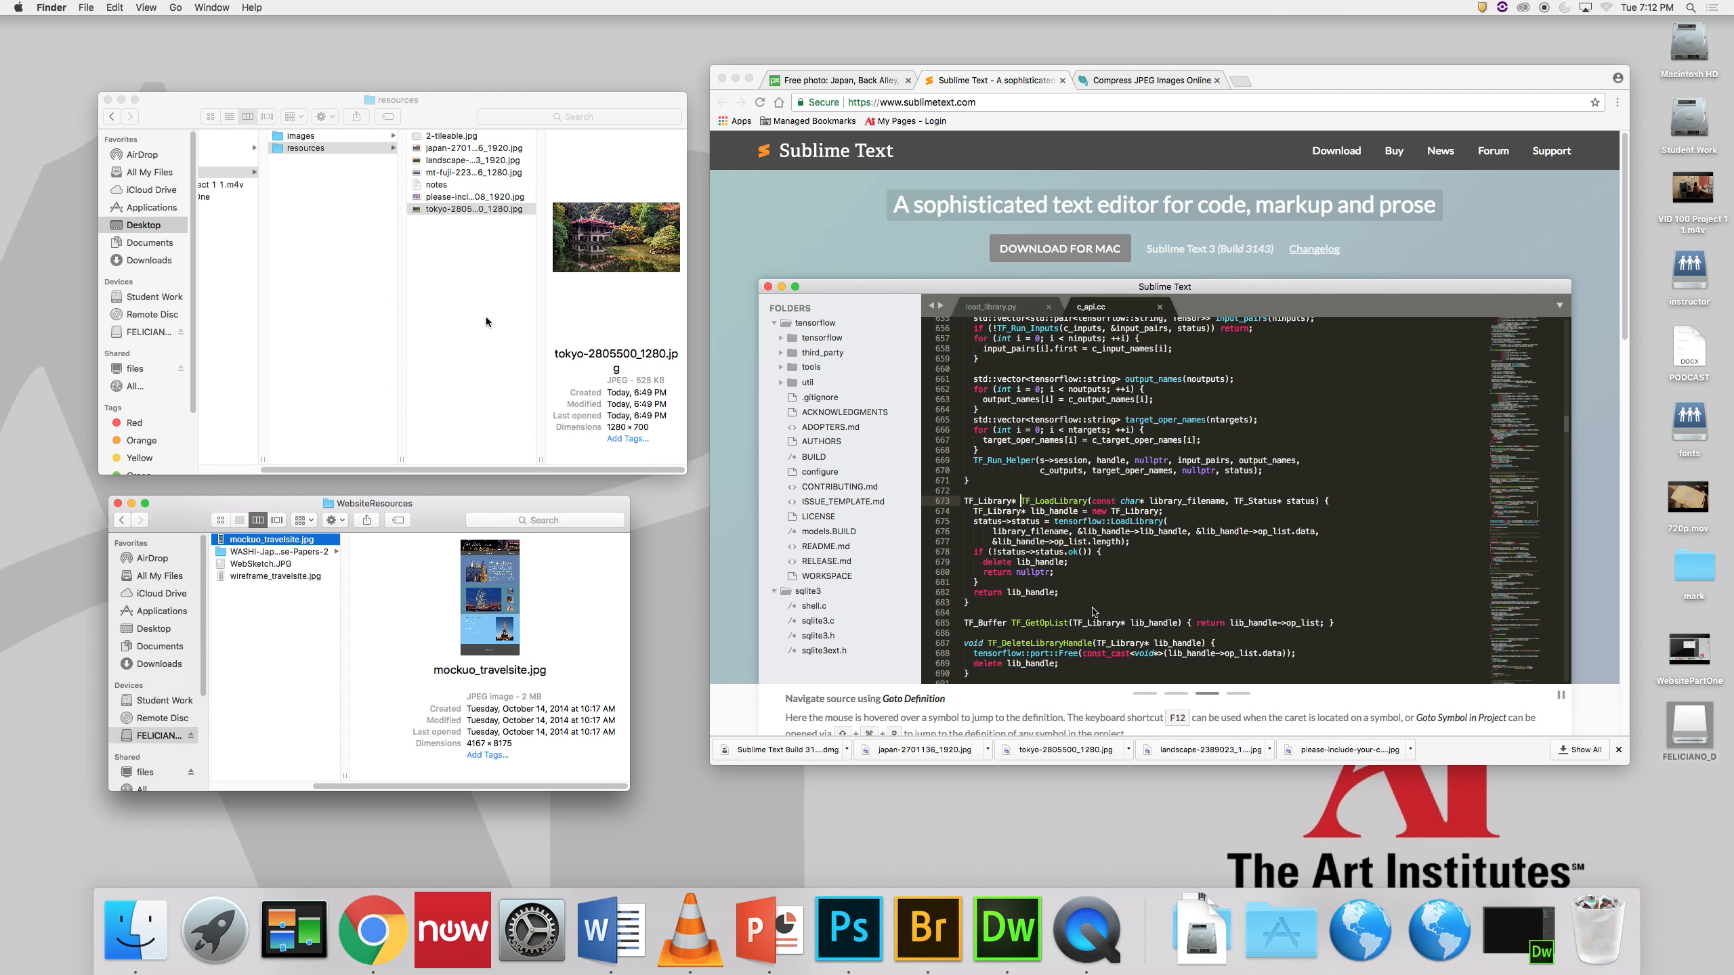
{"action": "key", "text": "space"}
{"action": "left_click", "coordinate": [1425, 90]}
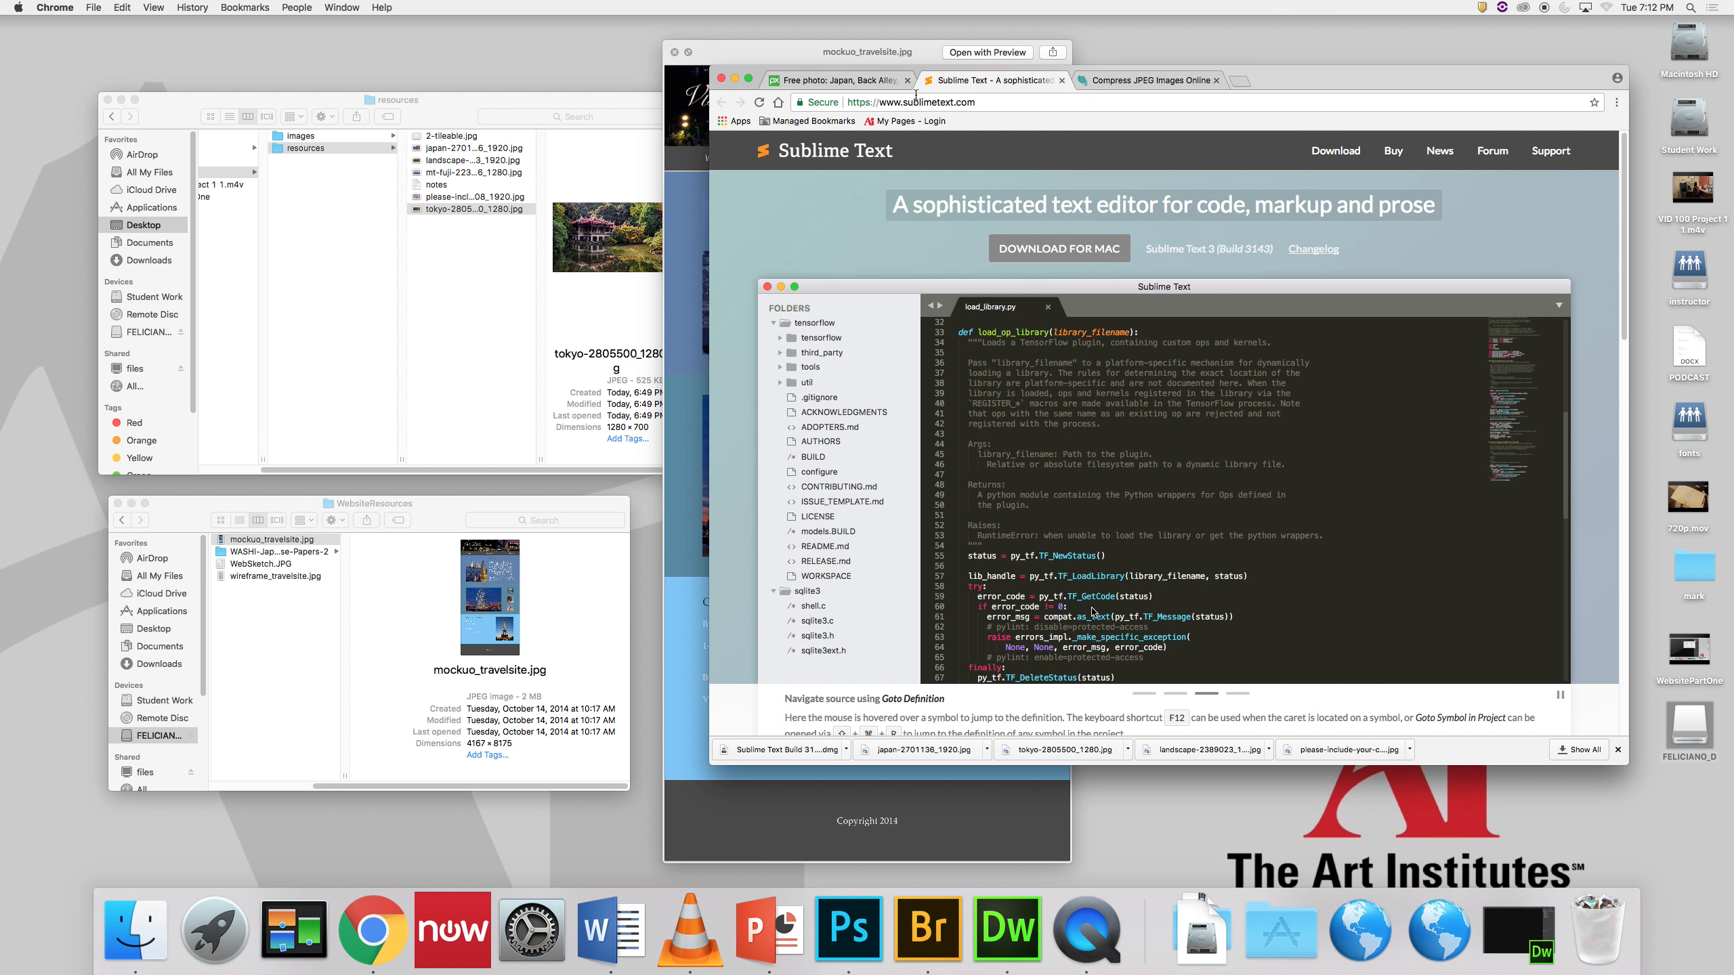
{"action": "left_click", "coordinate": [739, 78]}
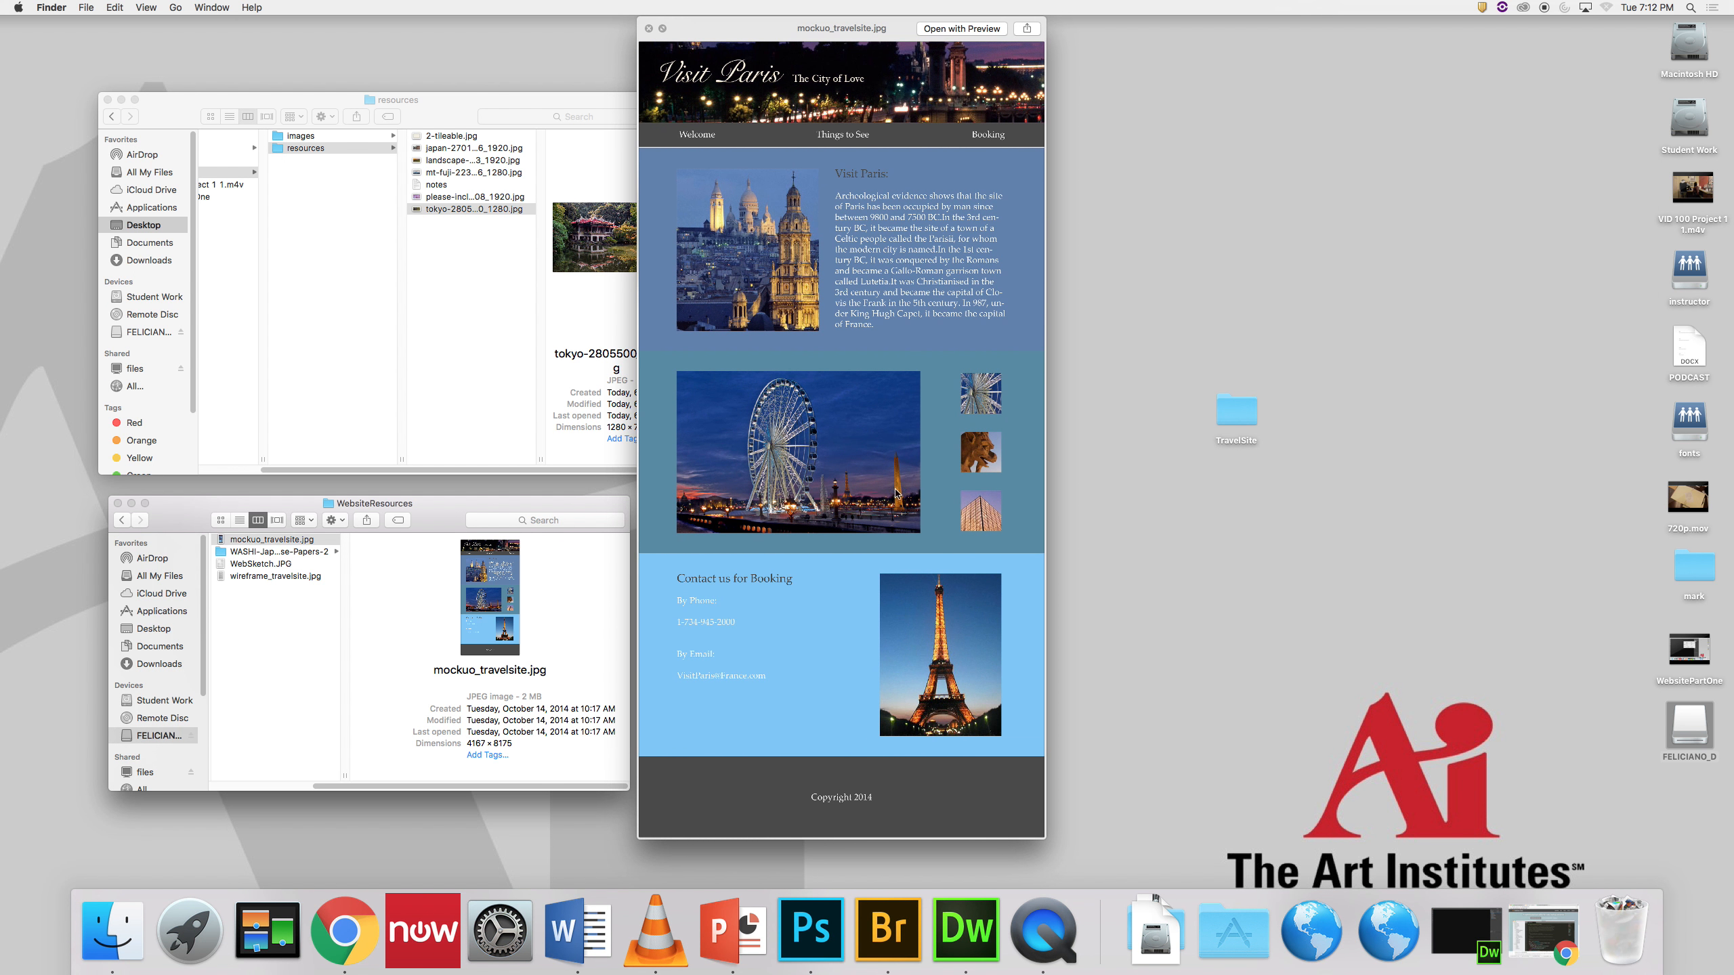
{"action": "left_click_drag", "start_coordinate": [1045, 841], "coordinate": [1203, 888]}
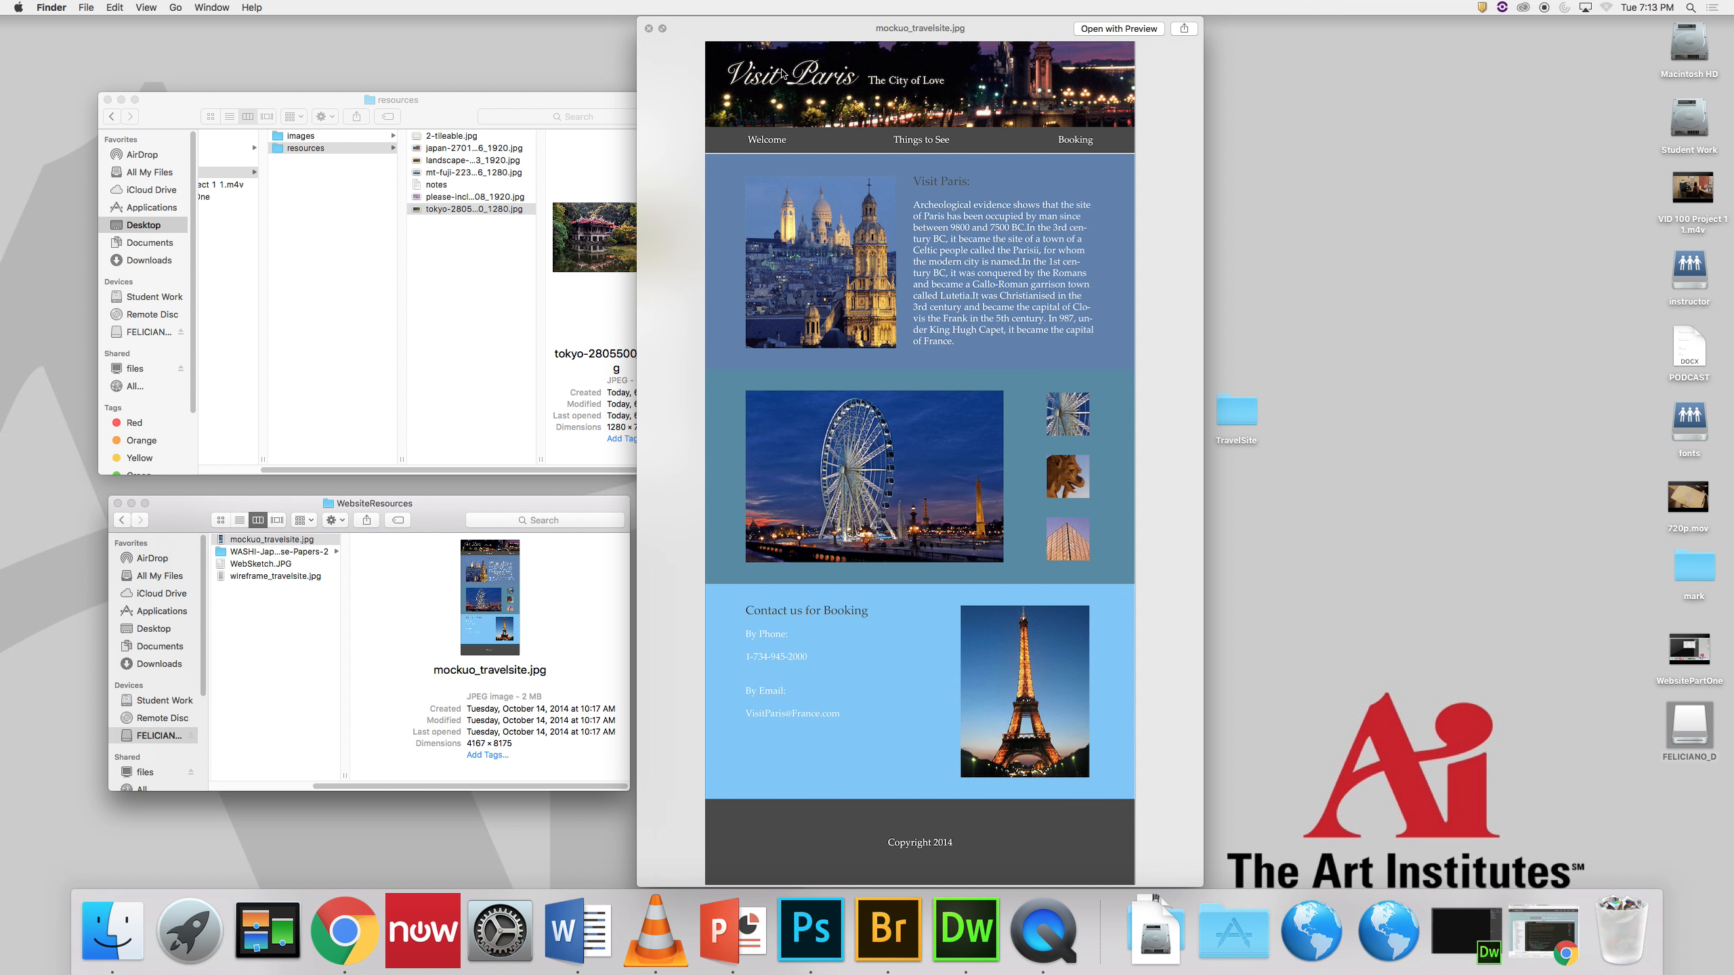
{"action": "left_click", "coordinate": [650, 30]}
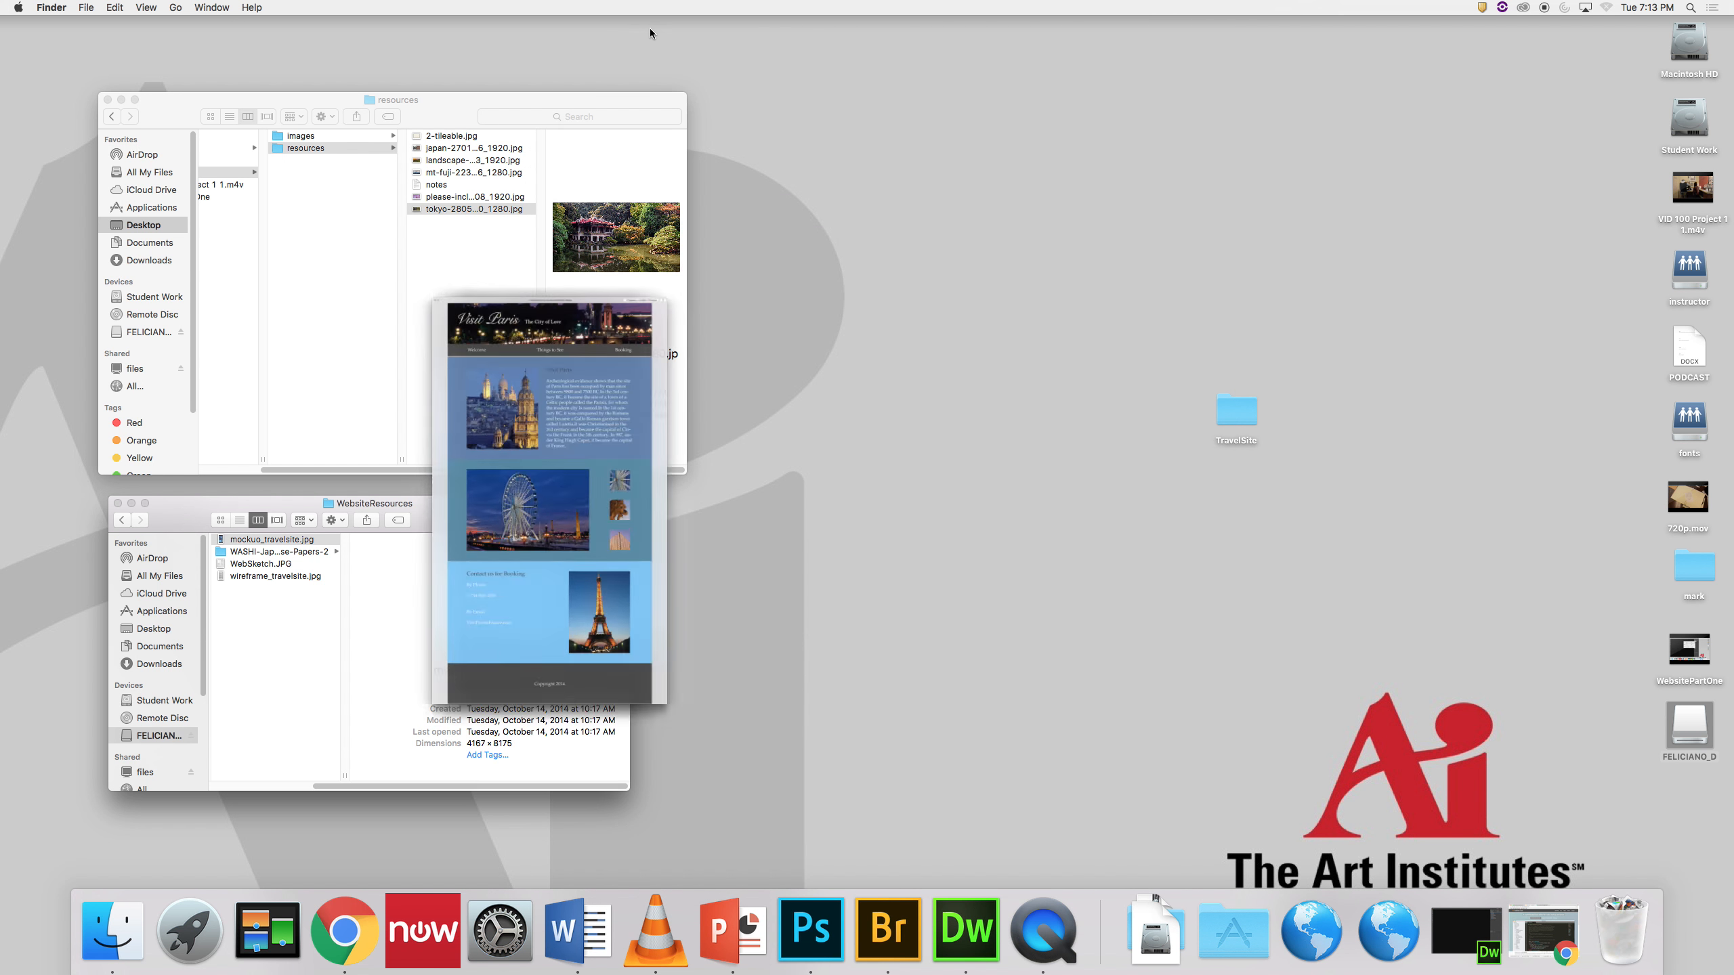
Step: Preview WebSketch.JPG and wireframe_travelsite.jpg, enlarge the wireframe preview to study the page layout, and close it
{"action": "left_click", "coordinate": [274, 565]}
{"action": "key", "text": "space"}
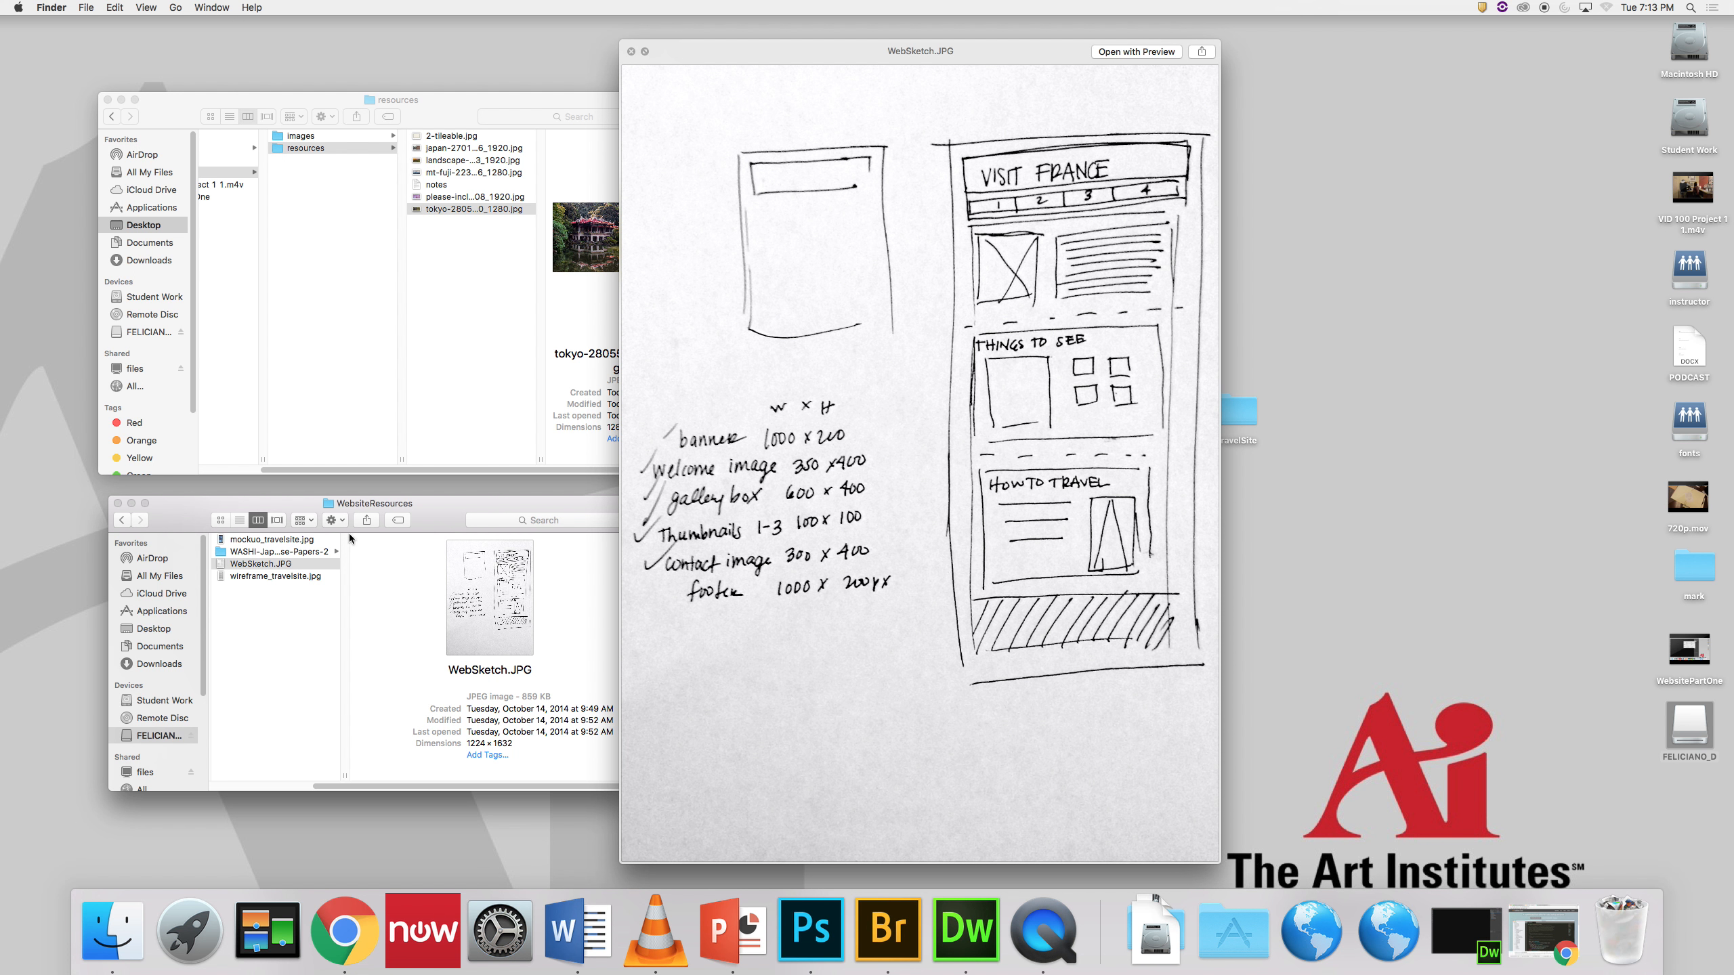
{"action": "left_click", "coordinate": [300, 577]}
{"action": "left_click", "coordinate": [321, 577]}
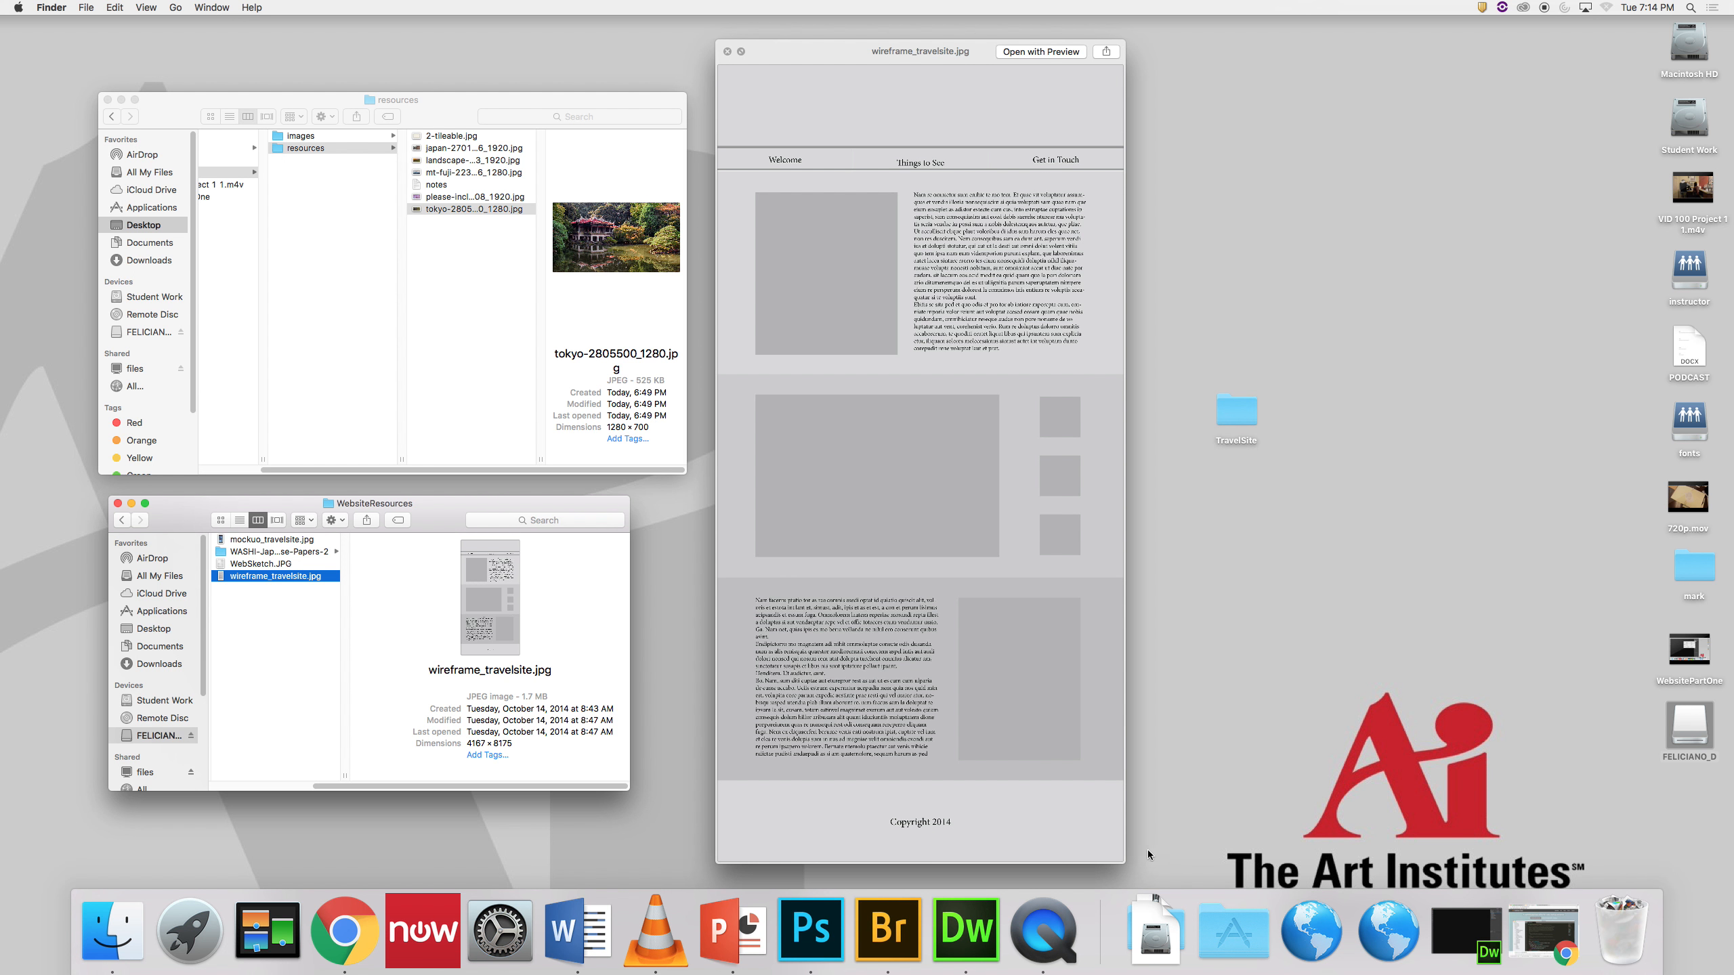
{"action": "left_click_drag", "start_coordinate": [1120, 866], "coordinate": [1258, 876]}
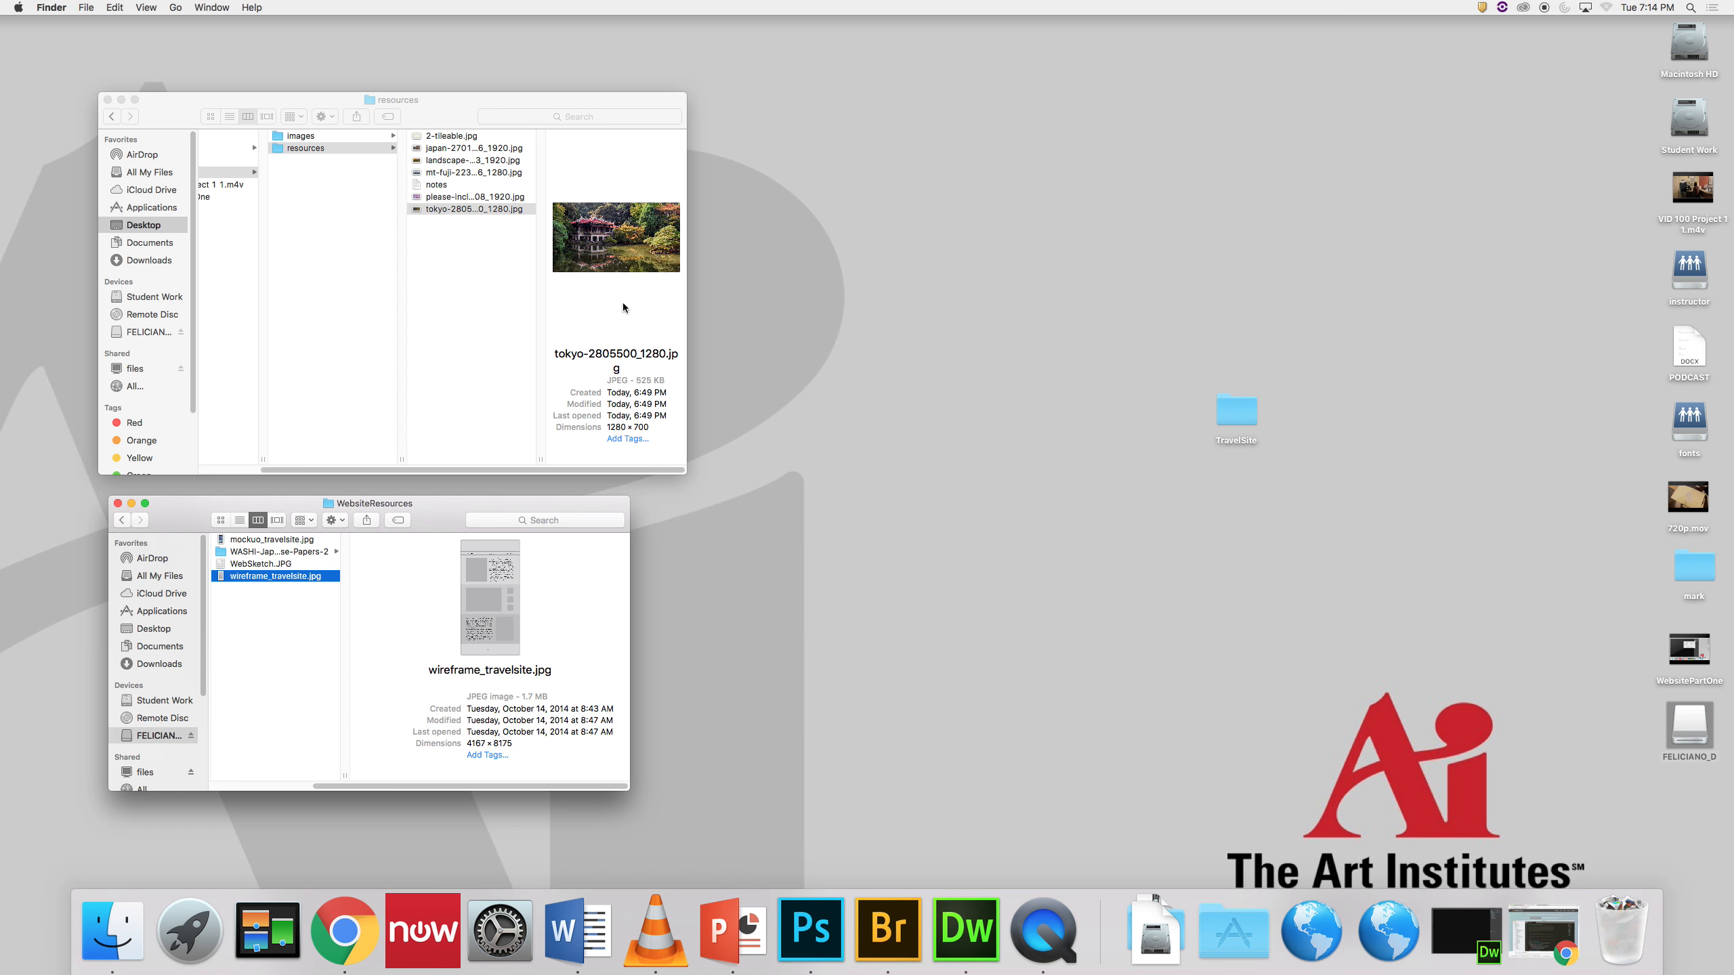
Step: Switch to Photoshop, enlarge its window, dock the floating Properties, History and Info panels, and move the window clear of the Finder files
{"action": "left_click", "coordinate": [808, 919]}
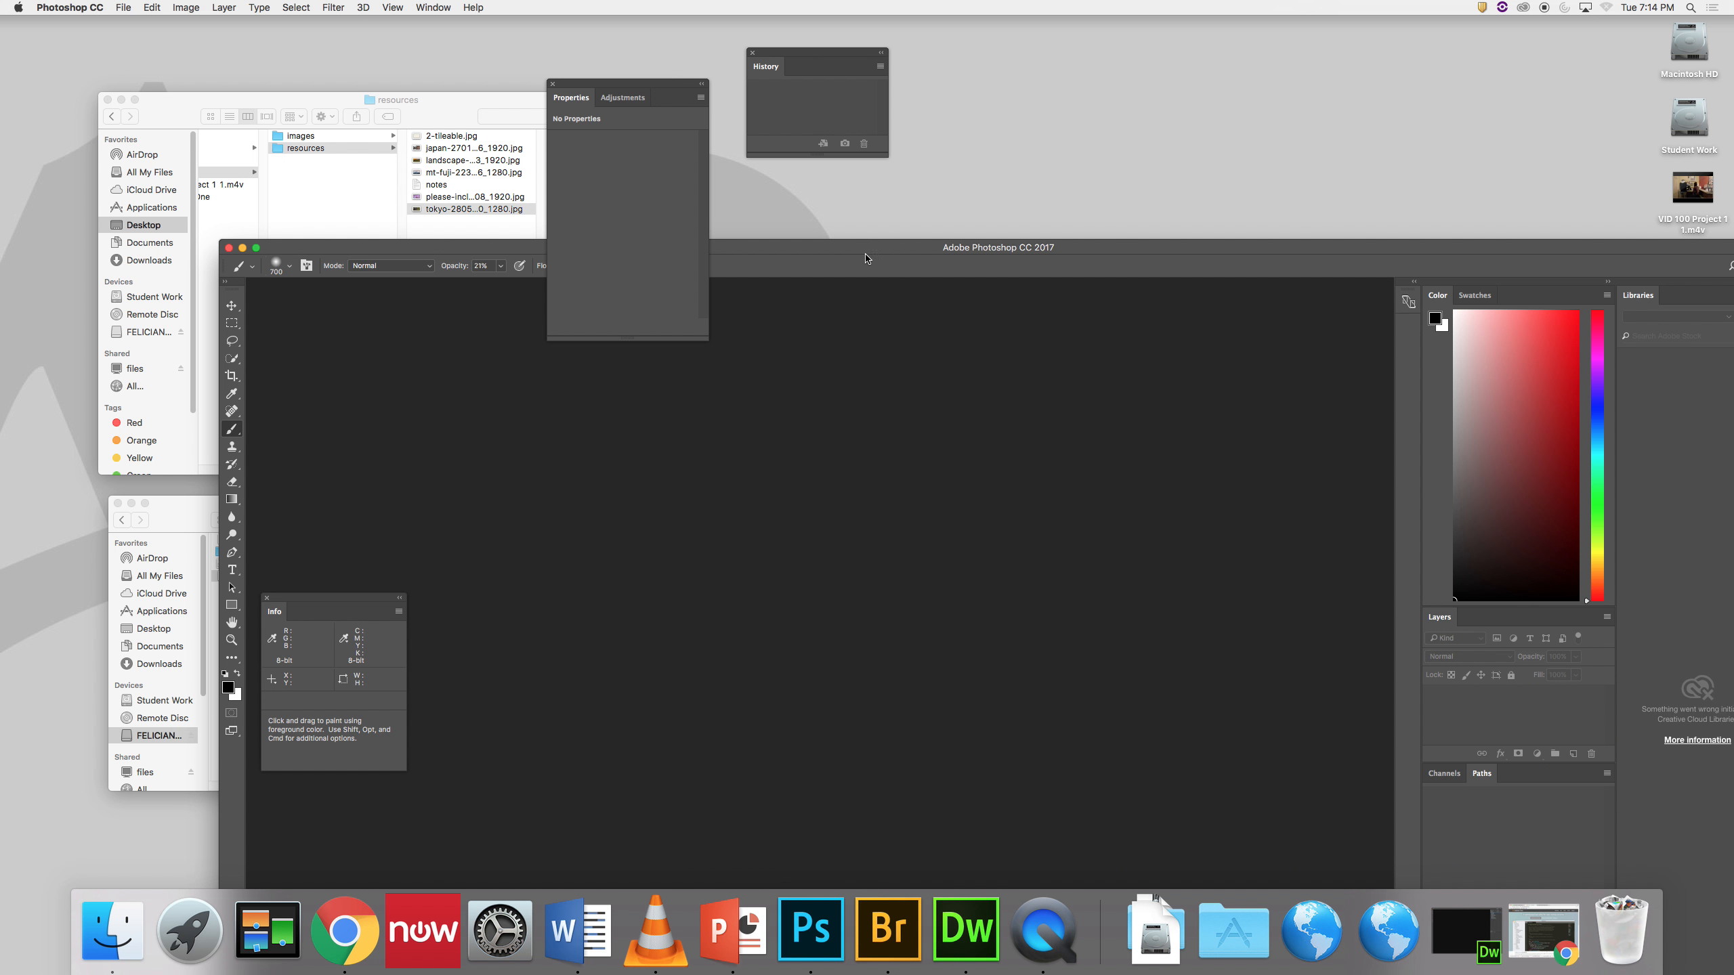
{"action": "double_click", "coordinate": [865, 250]}
{"action": "left_click_drag", "start_coordinate": [662, 87], "coordinate": [1339, 88]}
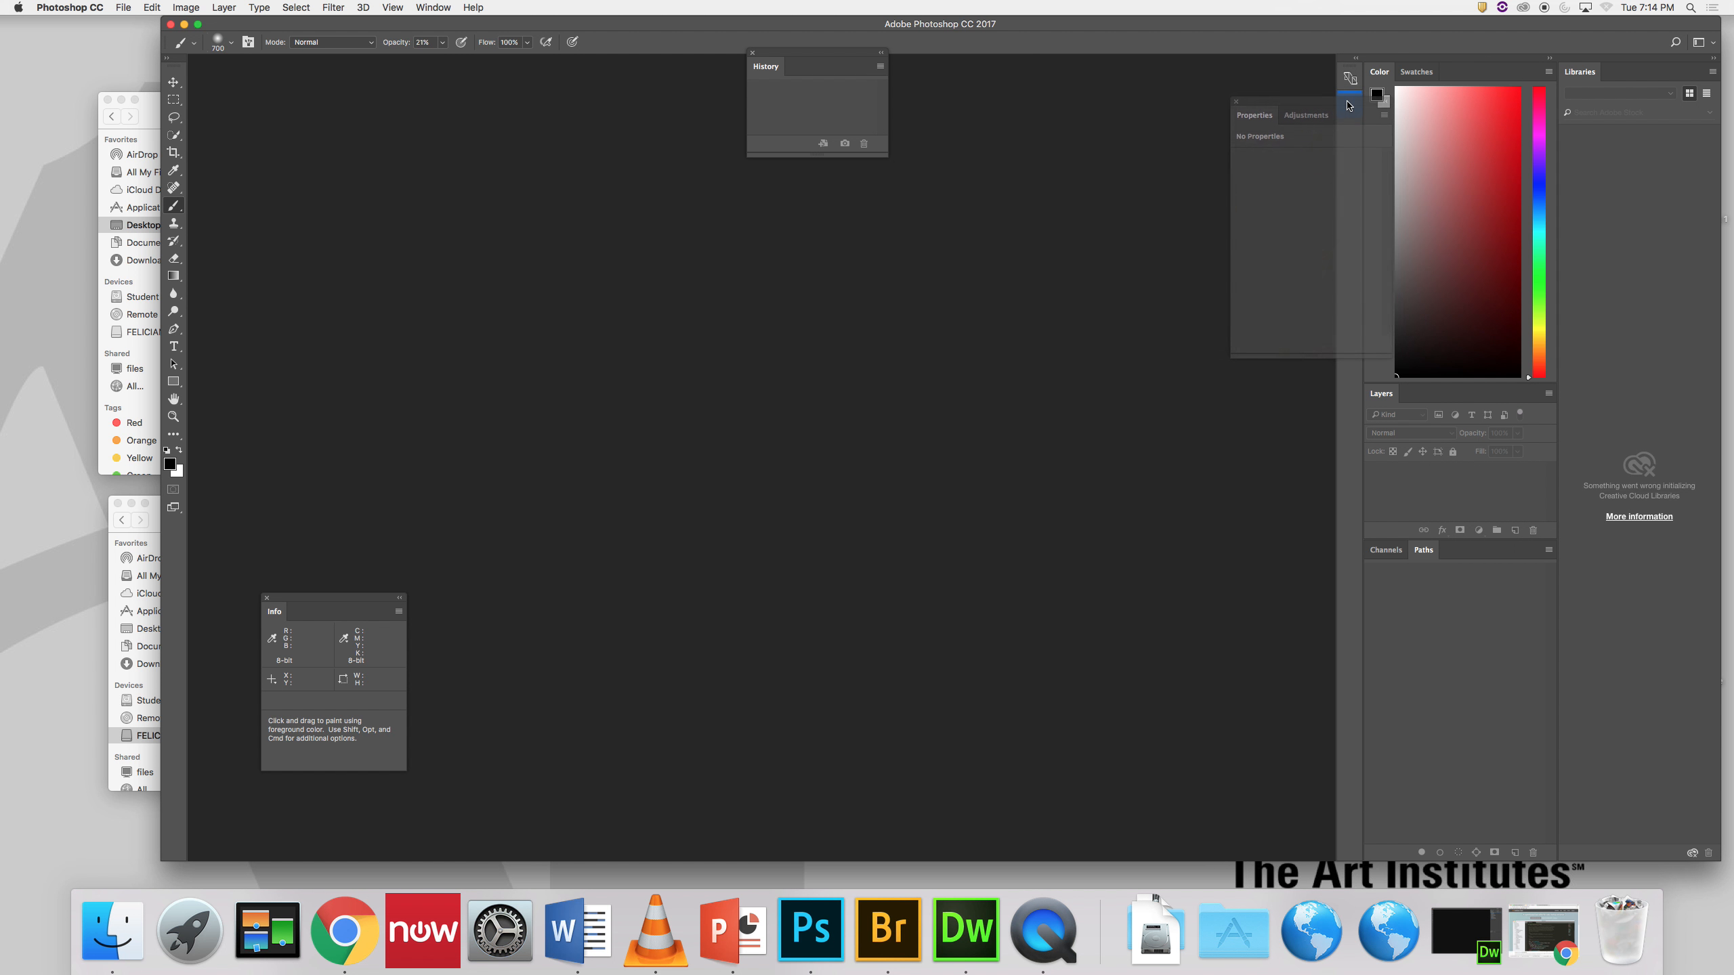
{"action": "left_click_drag", "start_coordinate": [802, 56], "coordinate": [1349, 153]}
{"action": "left_click_drag", "start_coordinate": [337, 601], "coordinate": [1350, 179]}
{"action": "left_click_drag", "start_coordinate": [1064, 25], "coordinate": [1420, 102]}
Step: Open the notes file from the resources folder, place its window below that folder, and highlight the Banner 1000px x 200px line
{"action": "left_click", "coordinate": [428, 188]}
{"action": "double_click", "coordinate": [430, 185]}
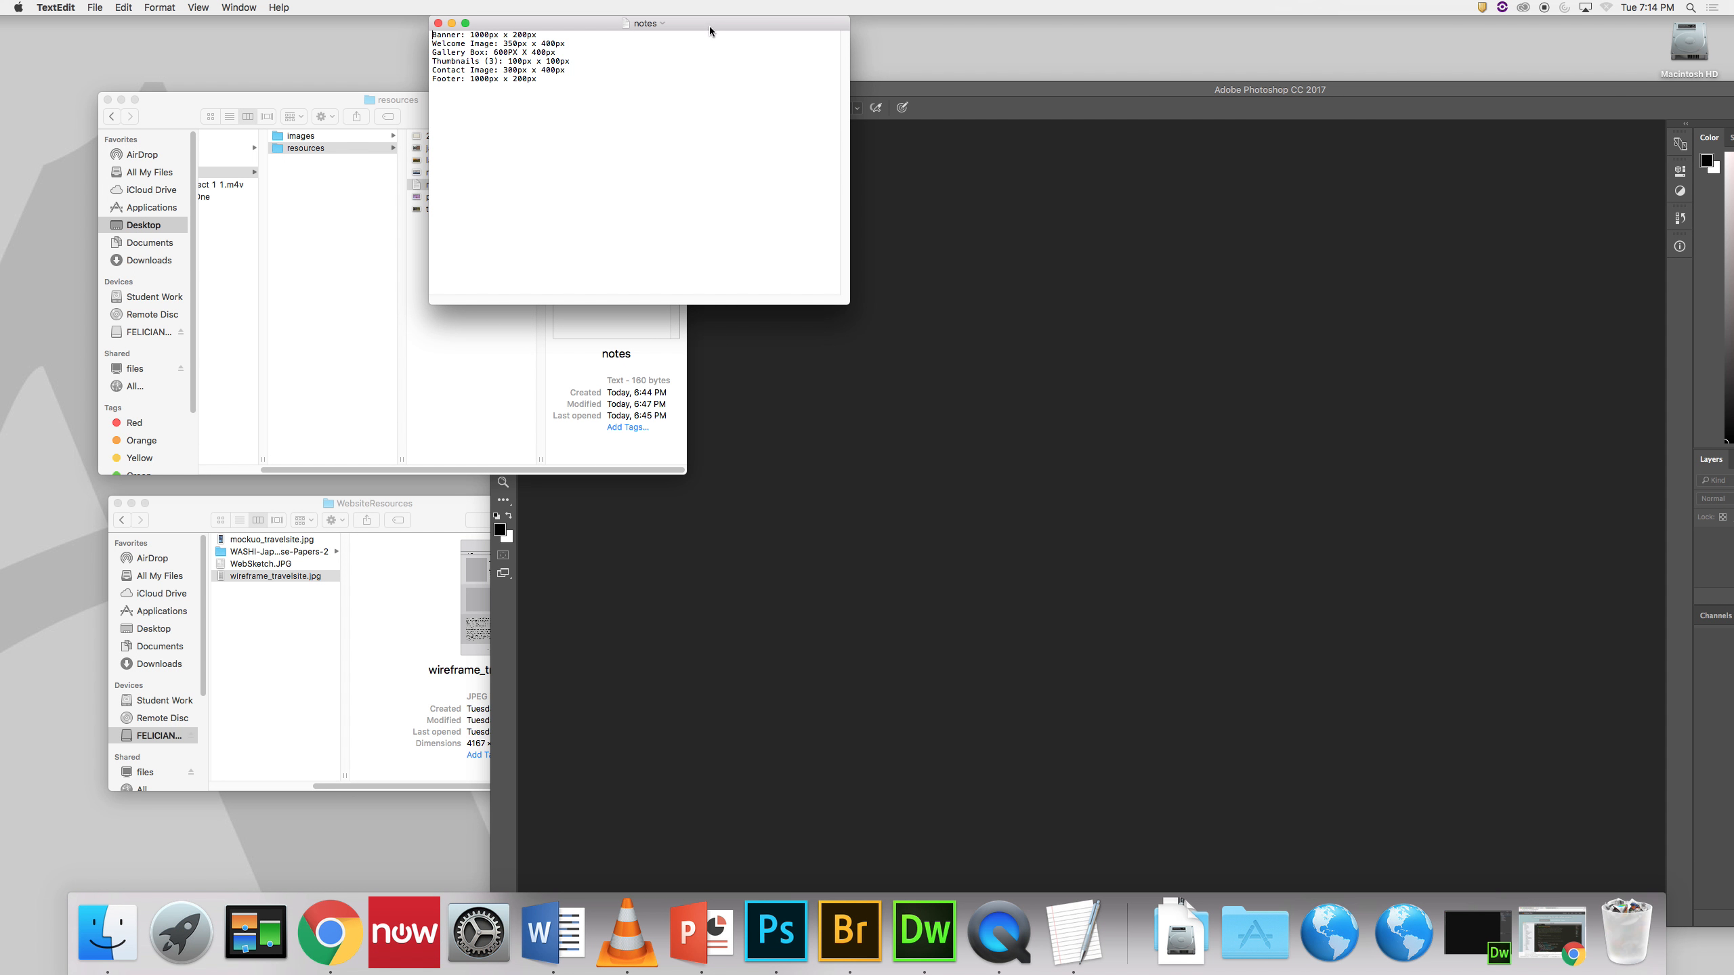
{"action": "left_click_drag", "start_coordinate": [711, 24], "coordinate": [363, 519]}
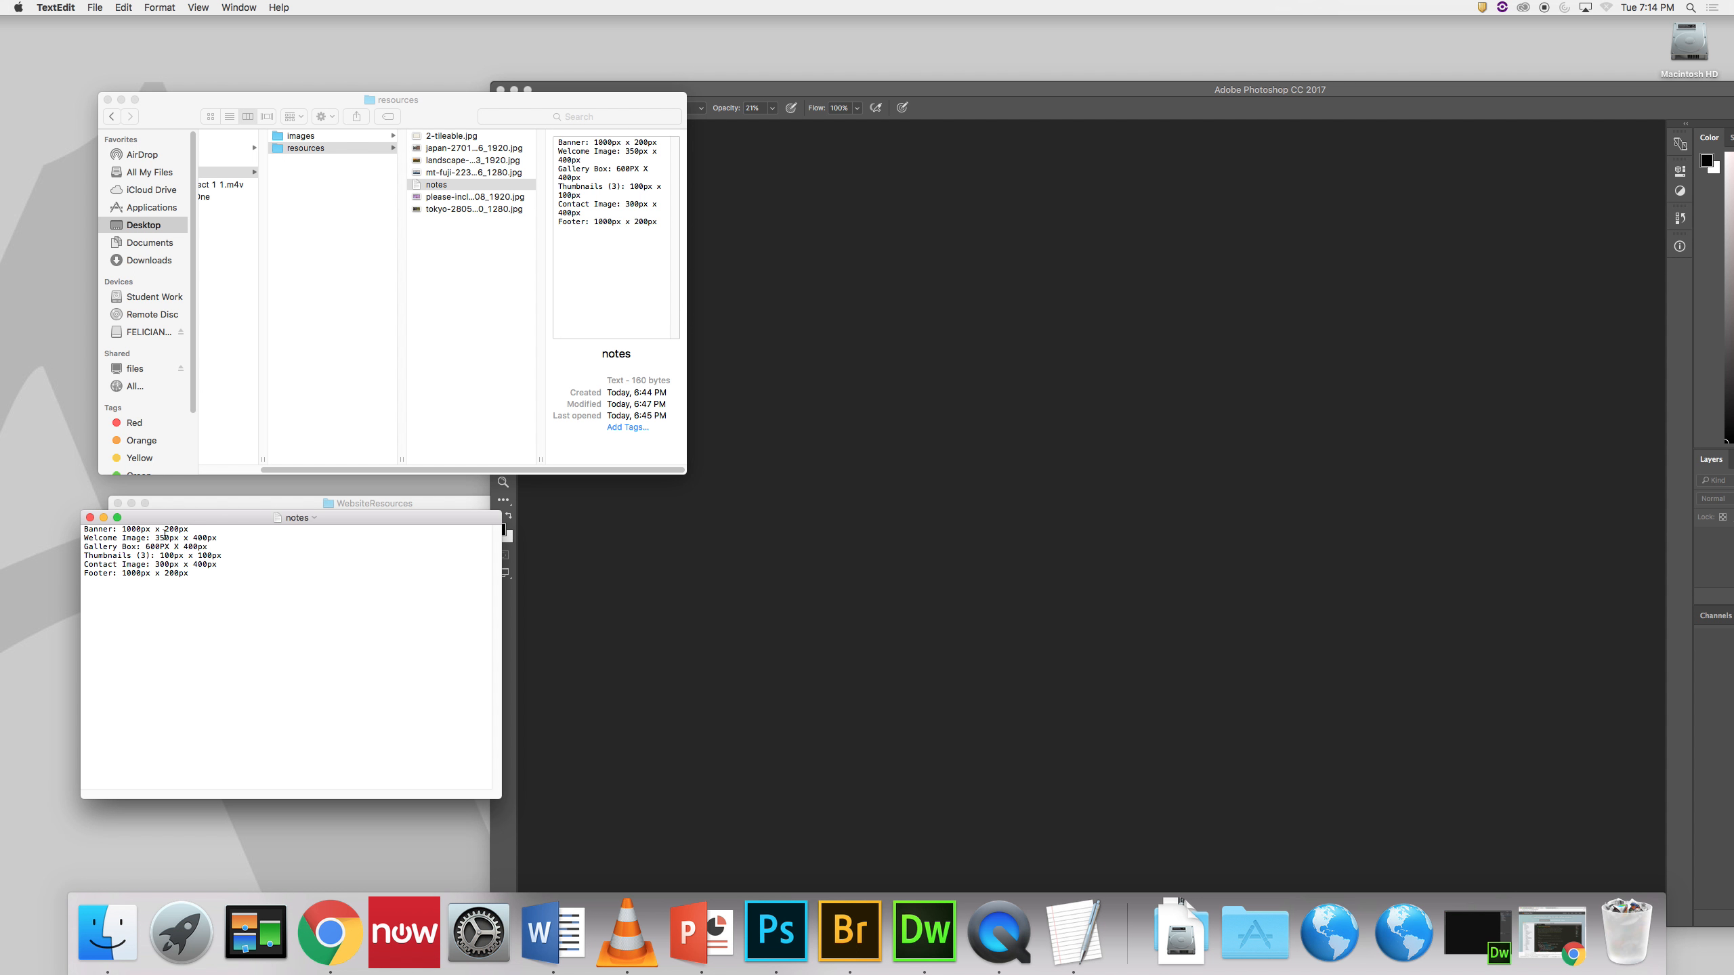
{"action": "left_click_drag", "start_coordinate": [190, 530], "coordinate": [89, 530]}
Step: Look through the tokyo, mt-fuji, landscape and japan photos and 2-tileable.jpg in the resources folder for a banner image
{"action": "left_click", "coordinate": [463, 209]}
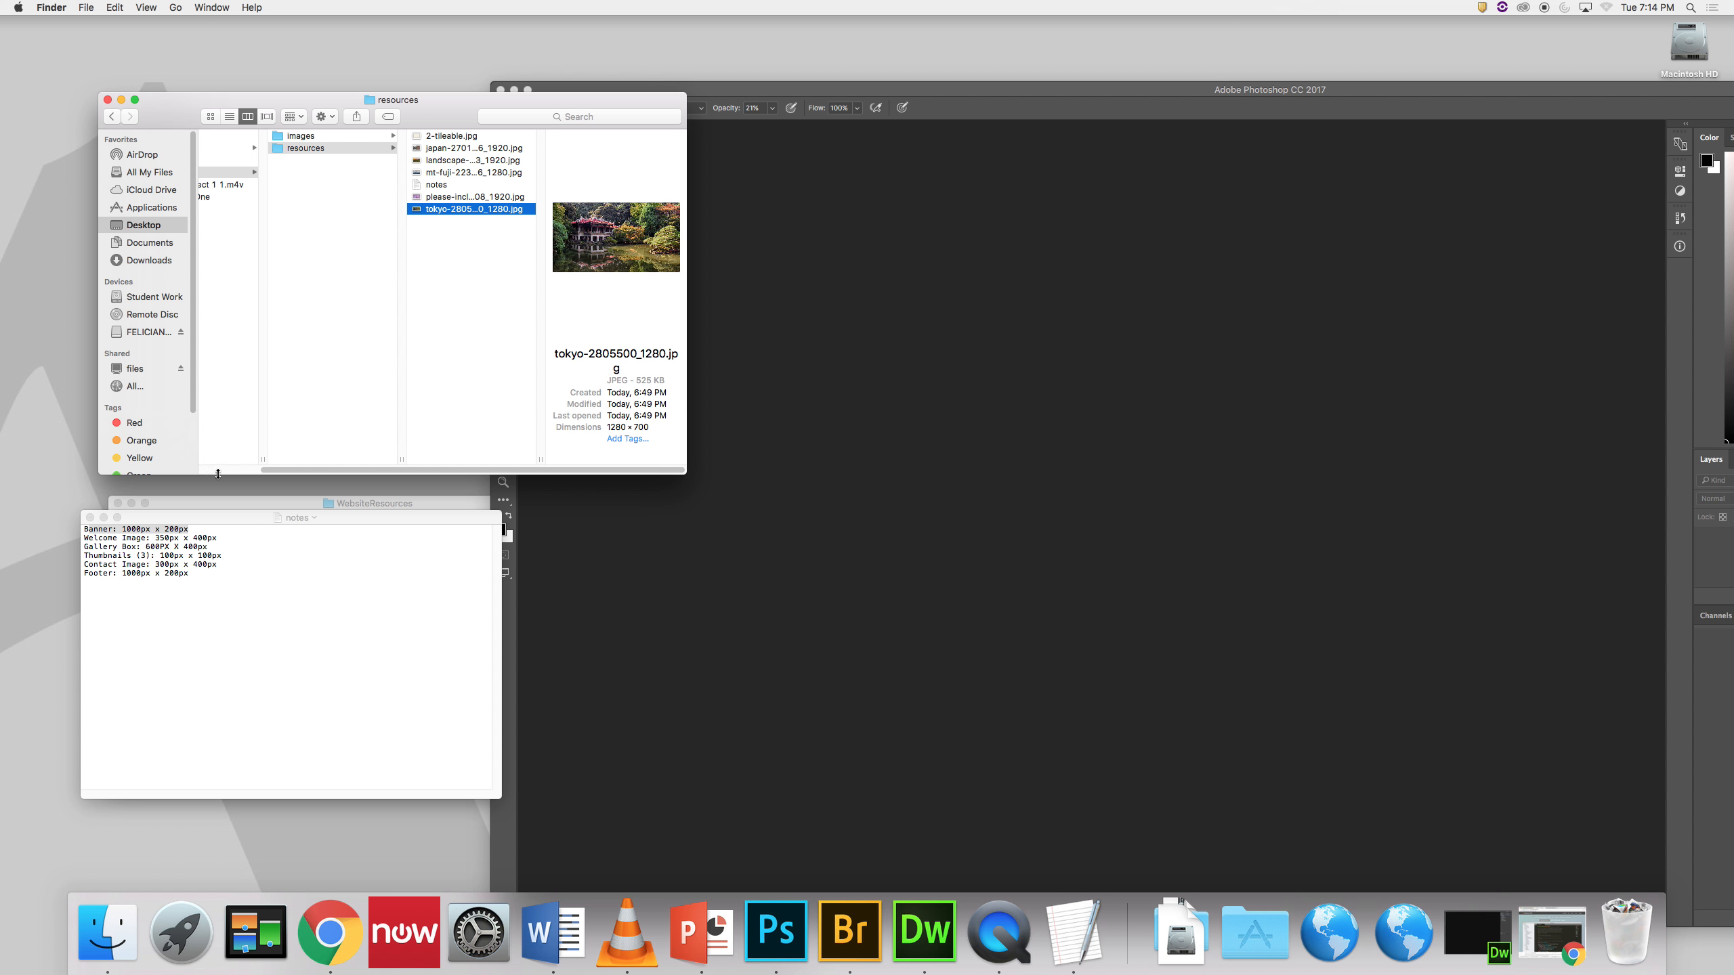
{"action": "left_click", "coordinate": [468, 172]}
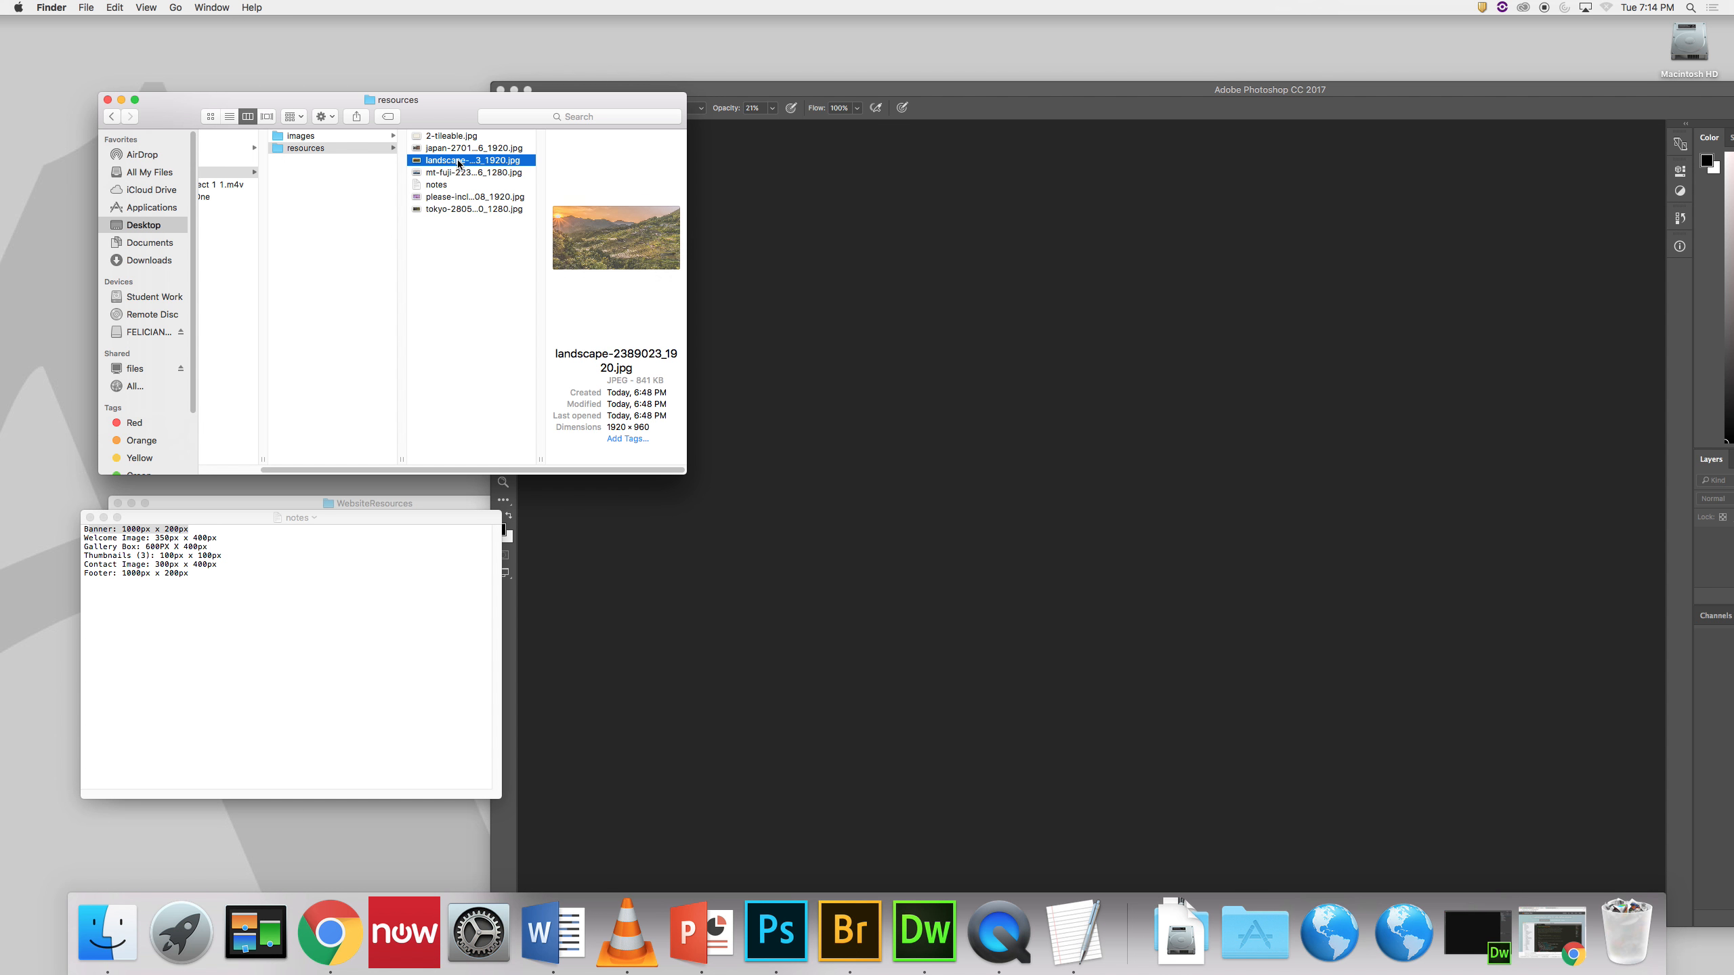
{"action": "left_click", "coordinate": [462, 147]}
{"action": "left_click", "coordinate": [463, 137]}
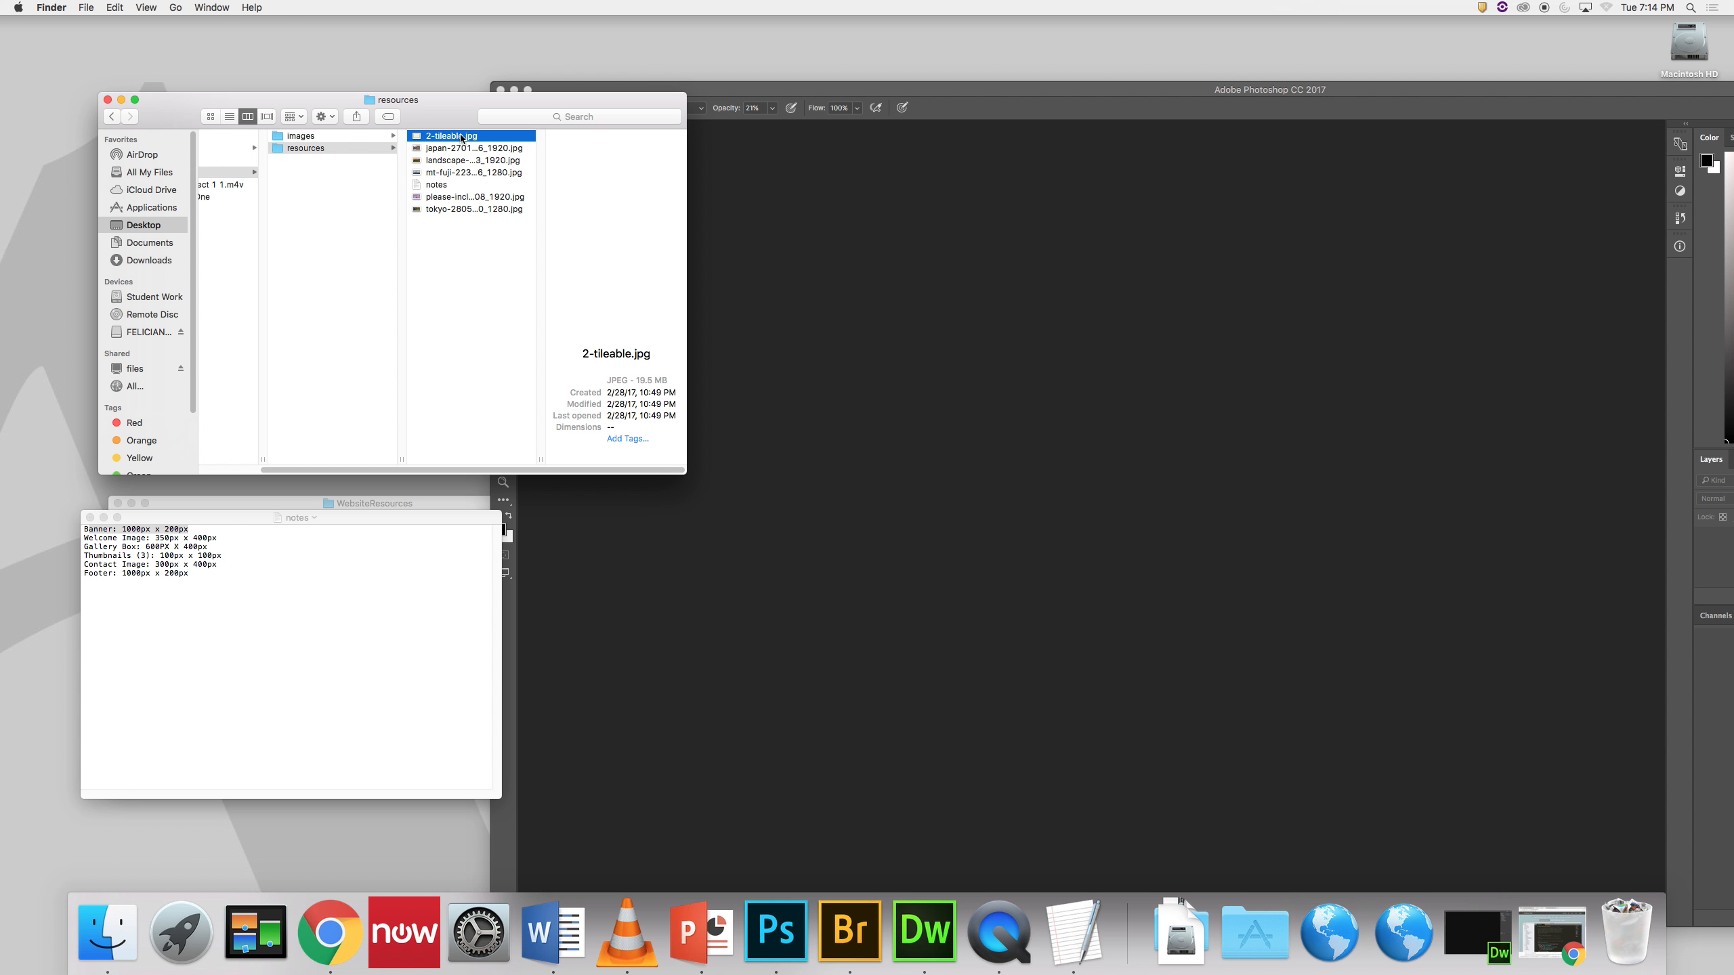
Step: Open the pink cherry blossom photo from the resources folder in Photoshop and move its window so the side panels are visible
{"action": "left_click", "coordinate": [465, 161]}
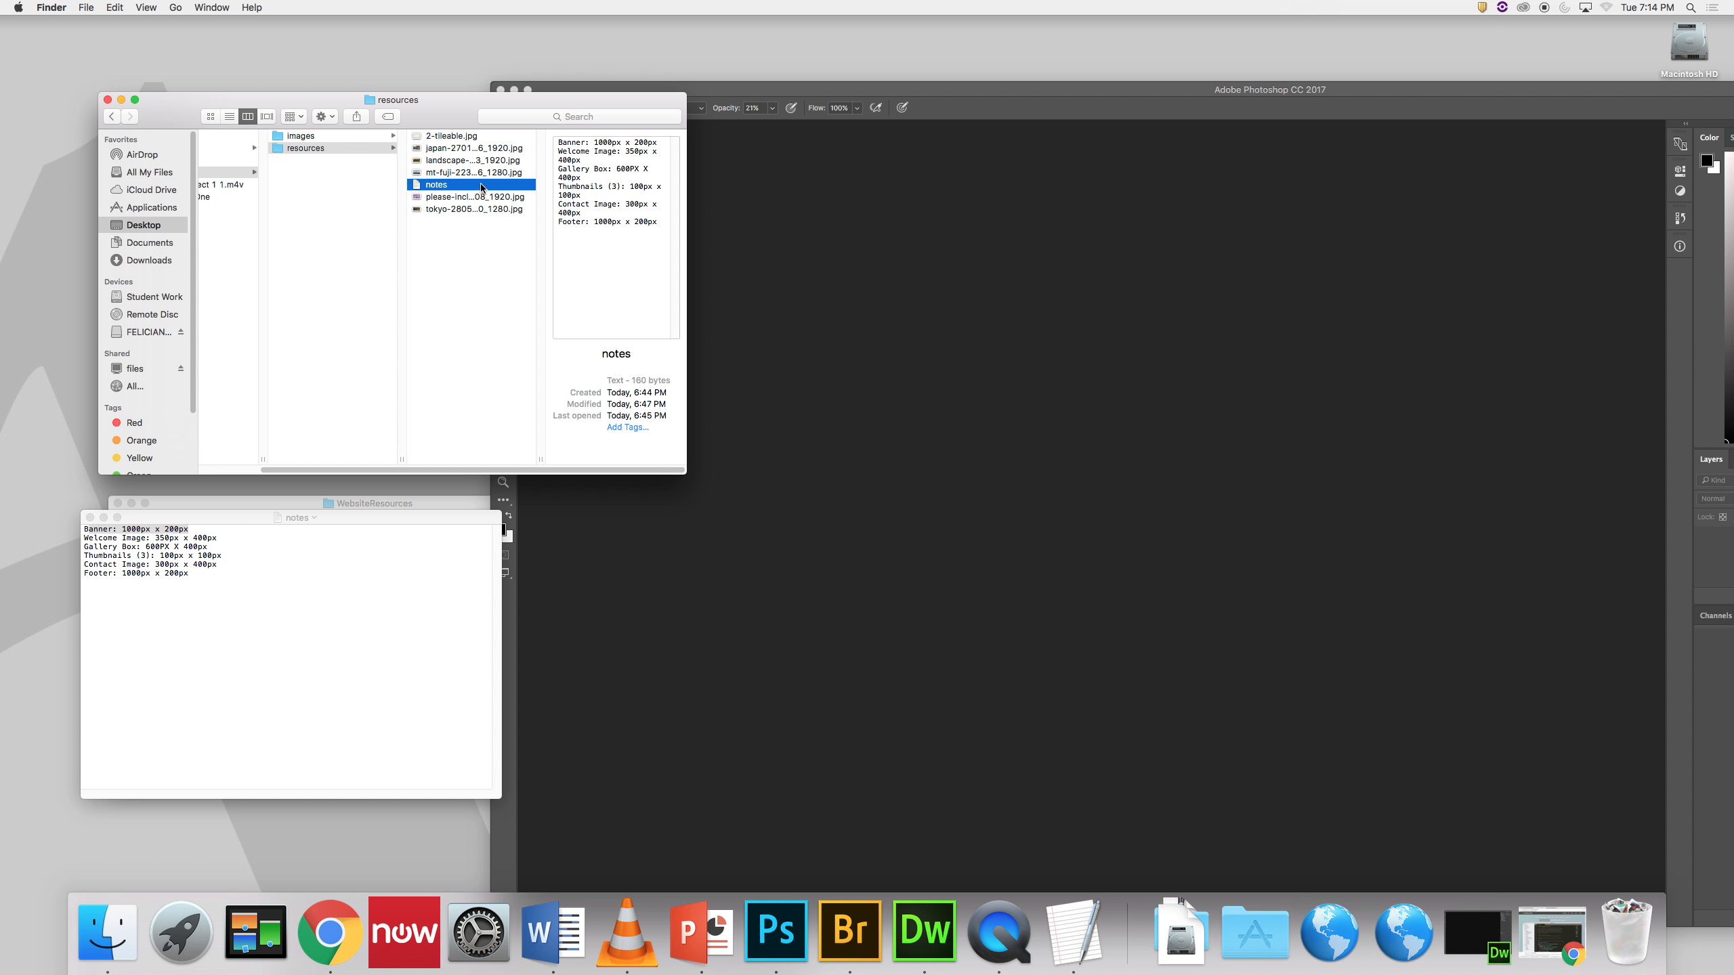
{"action": "left_click", "coordinate": [480, 174]}
{"action": "left_click", "coordinate": [489, 198]}
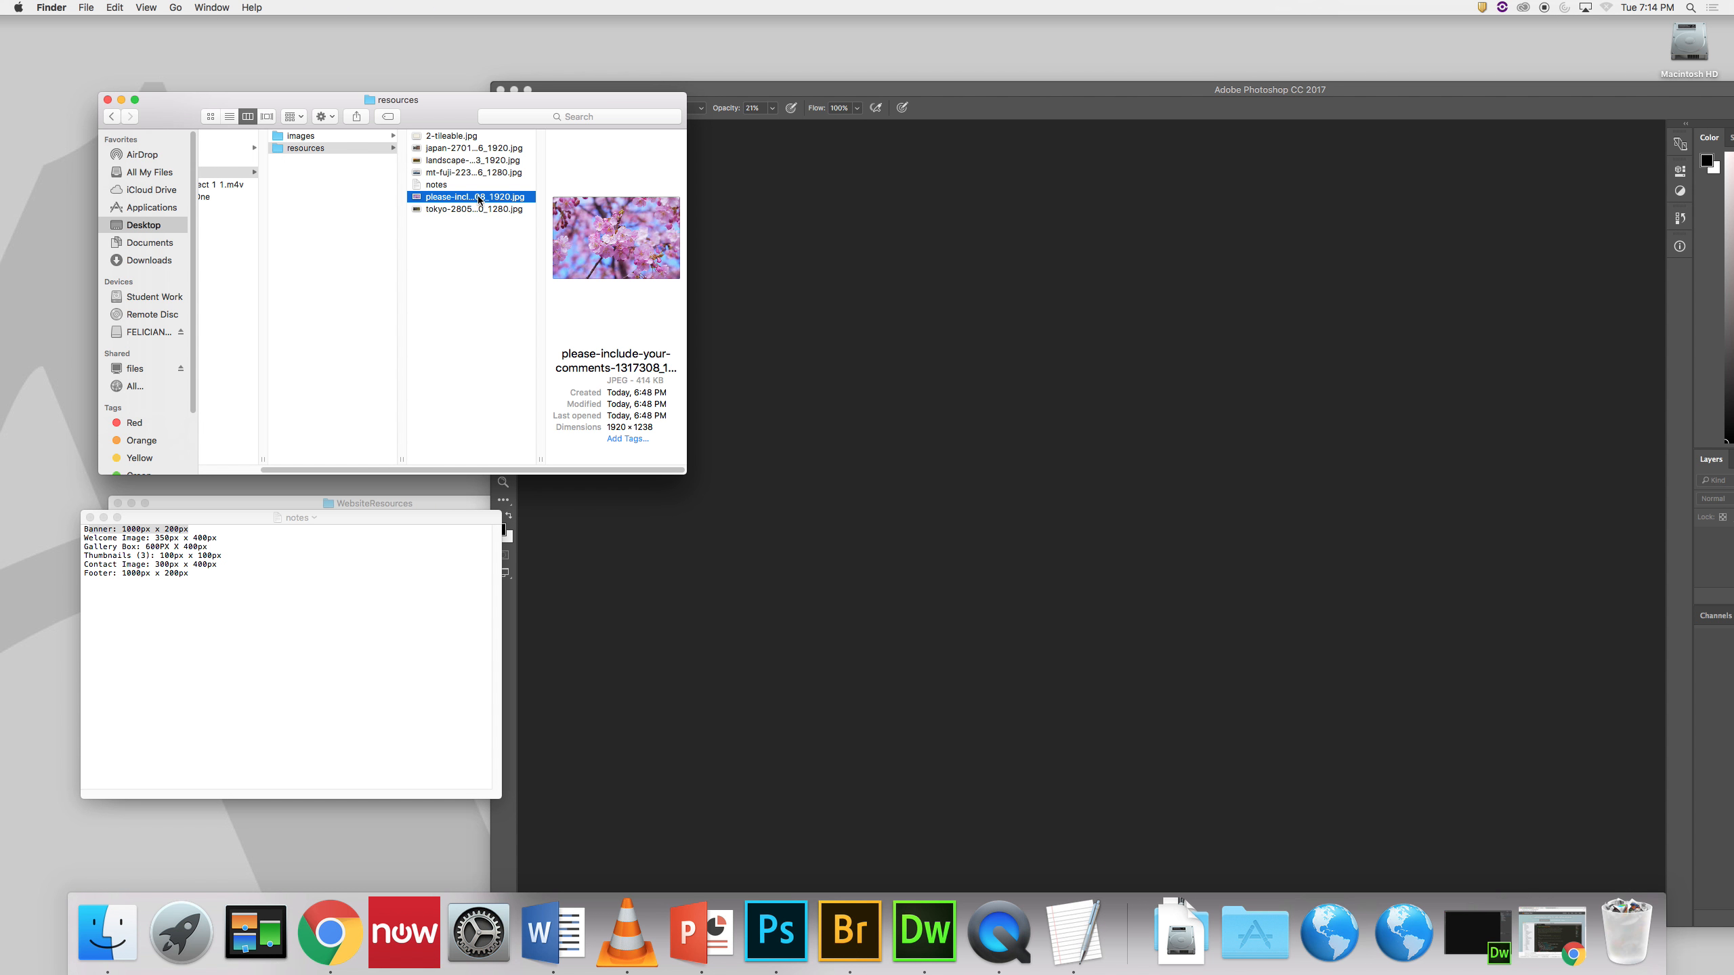
{"action": "left_click_drag", "start_coordinate": [480, 199], "coordinate": [790, 905]}
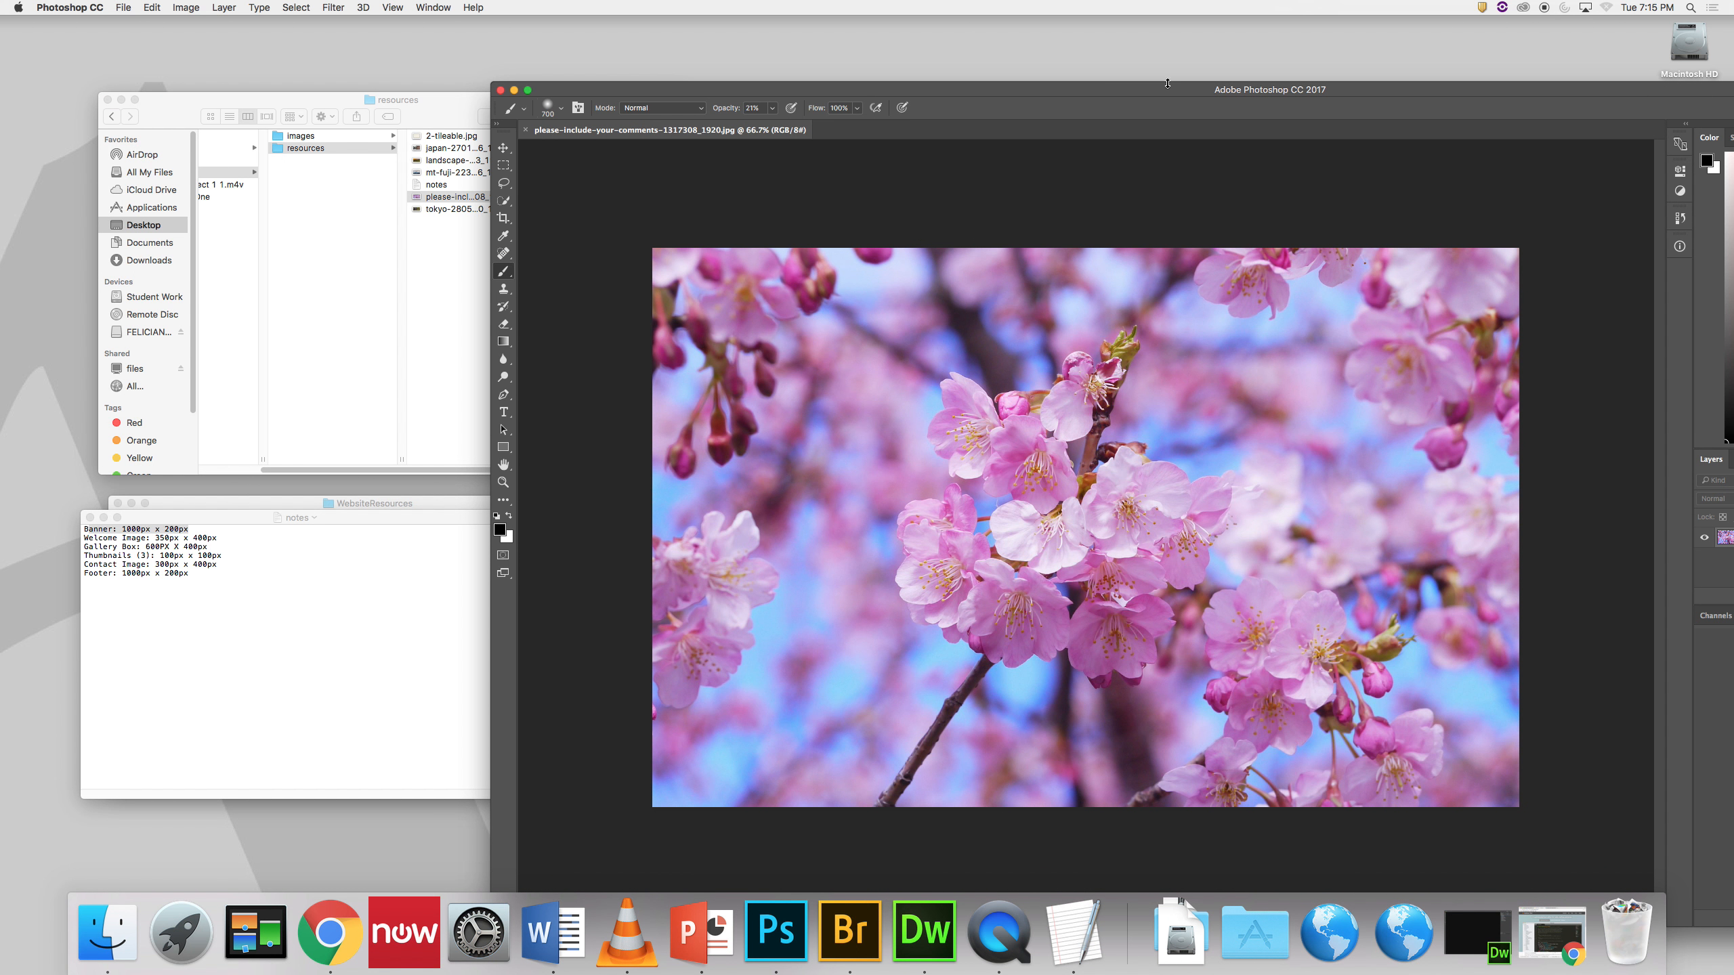
{"action": "double_click", "coordinate": [1167, 83]}
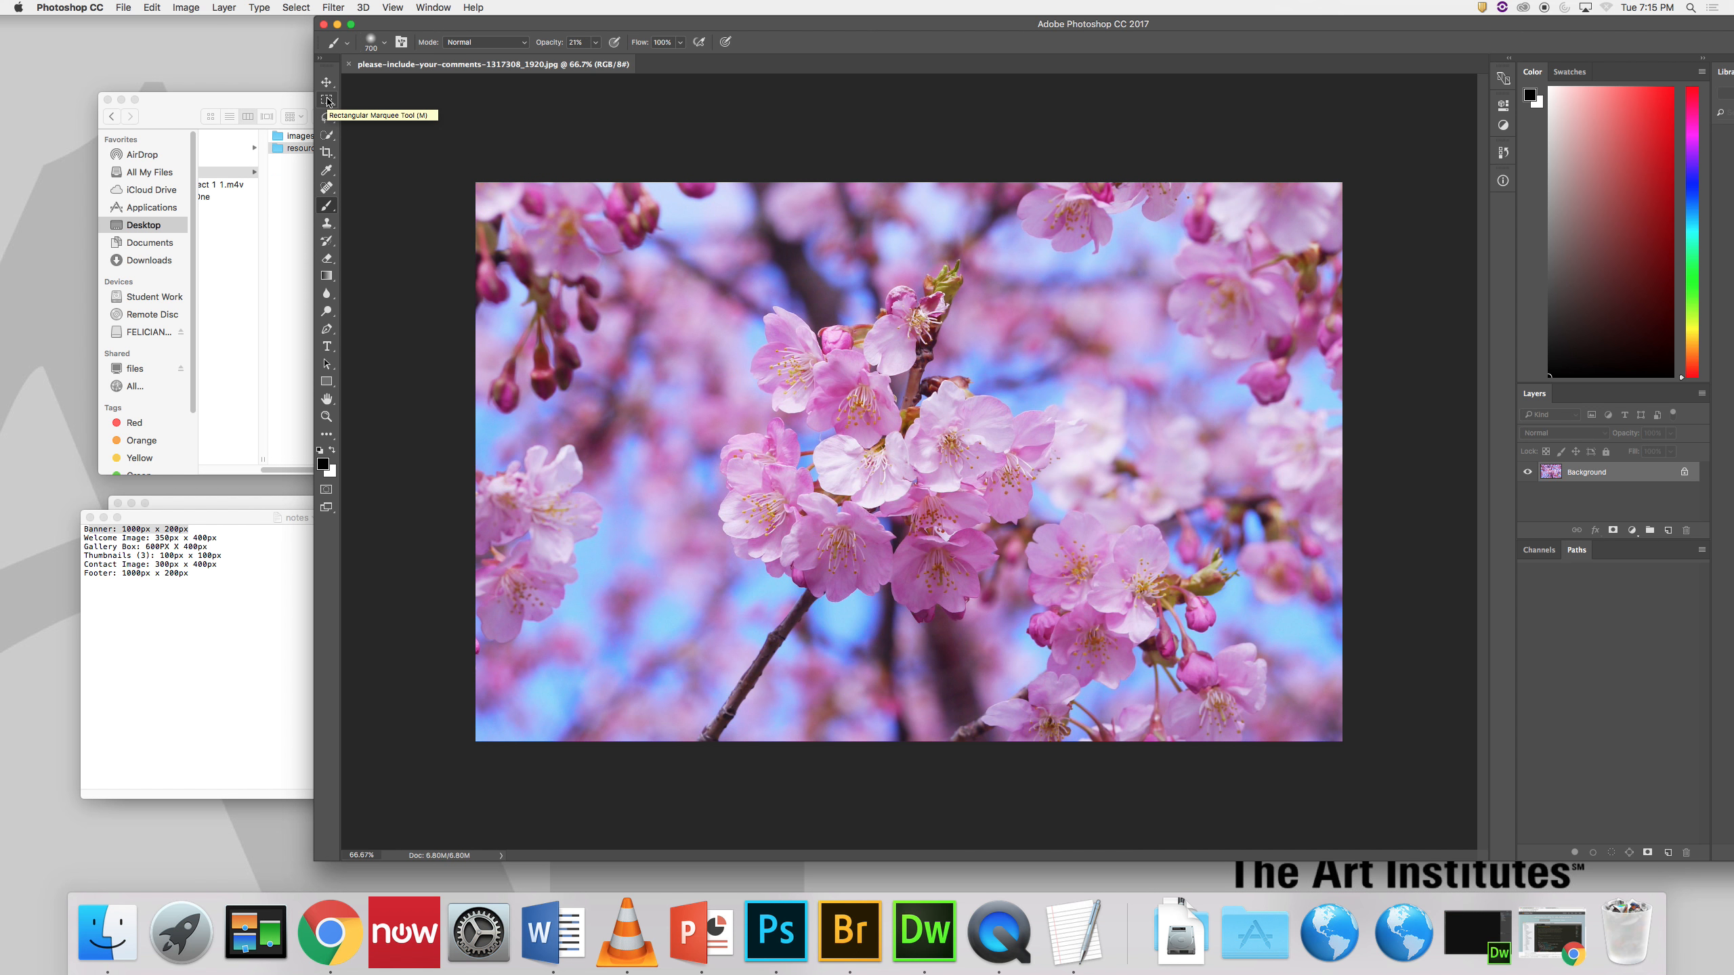
Step: Set the Rectangular Marquee to a fixed size of 1000 x 200 px and place the selection over the central blossoms
{"action": "left_click", "coordinate": [327, 101]}
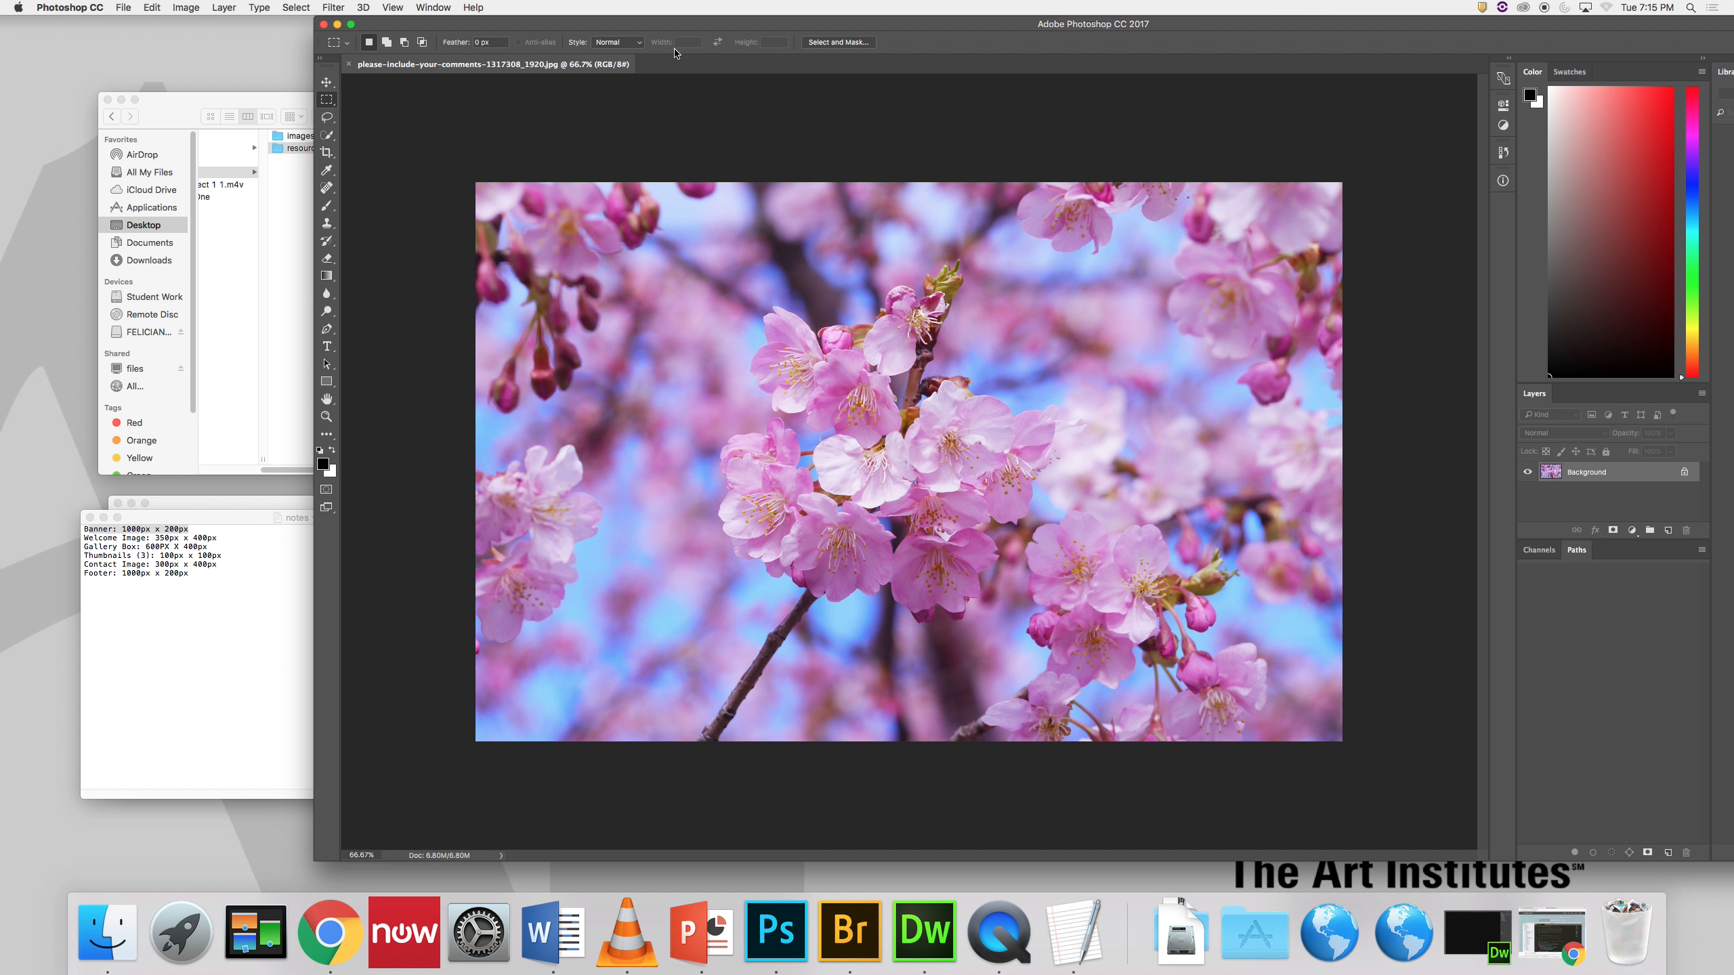
{"action": "left_click", "coordinate": [591, 43]}
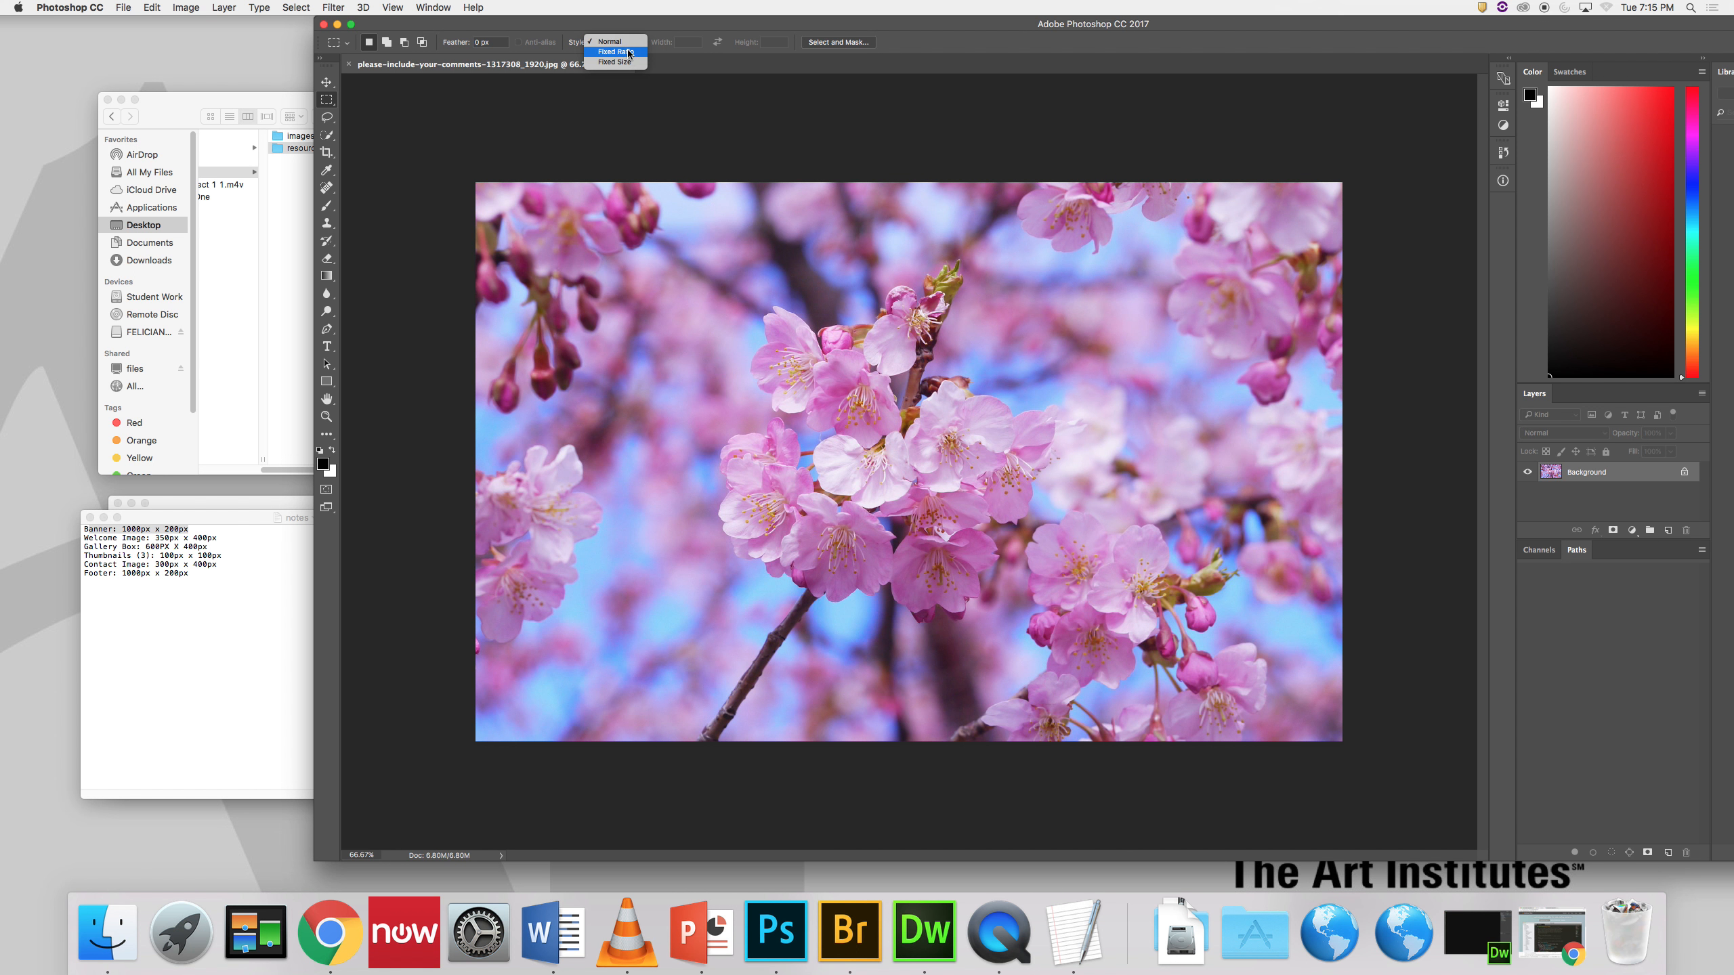
{"action": "left_click", "coordinate": [634, 62]}
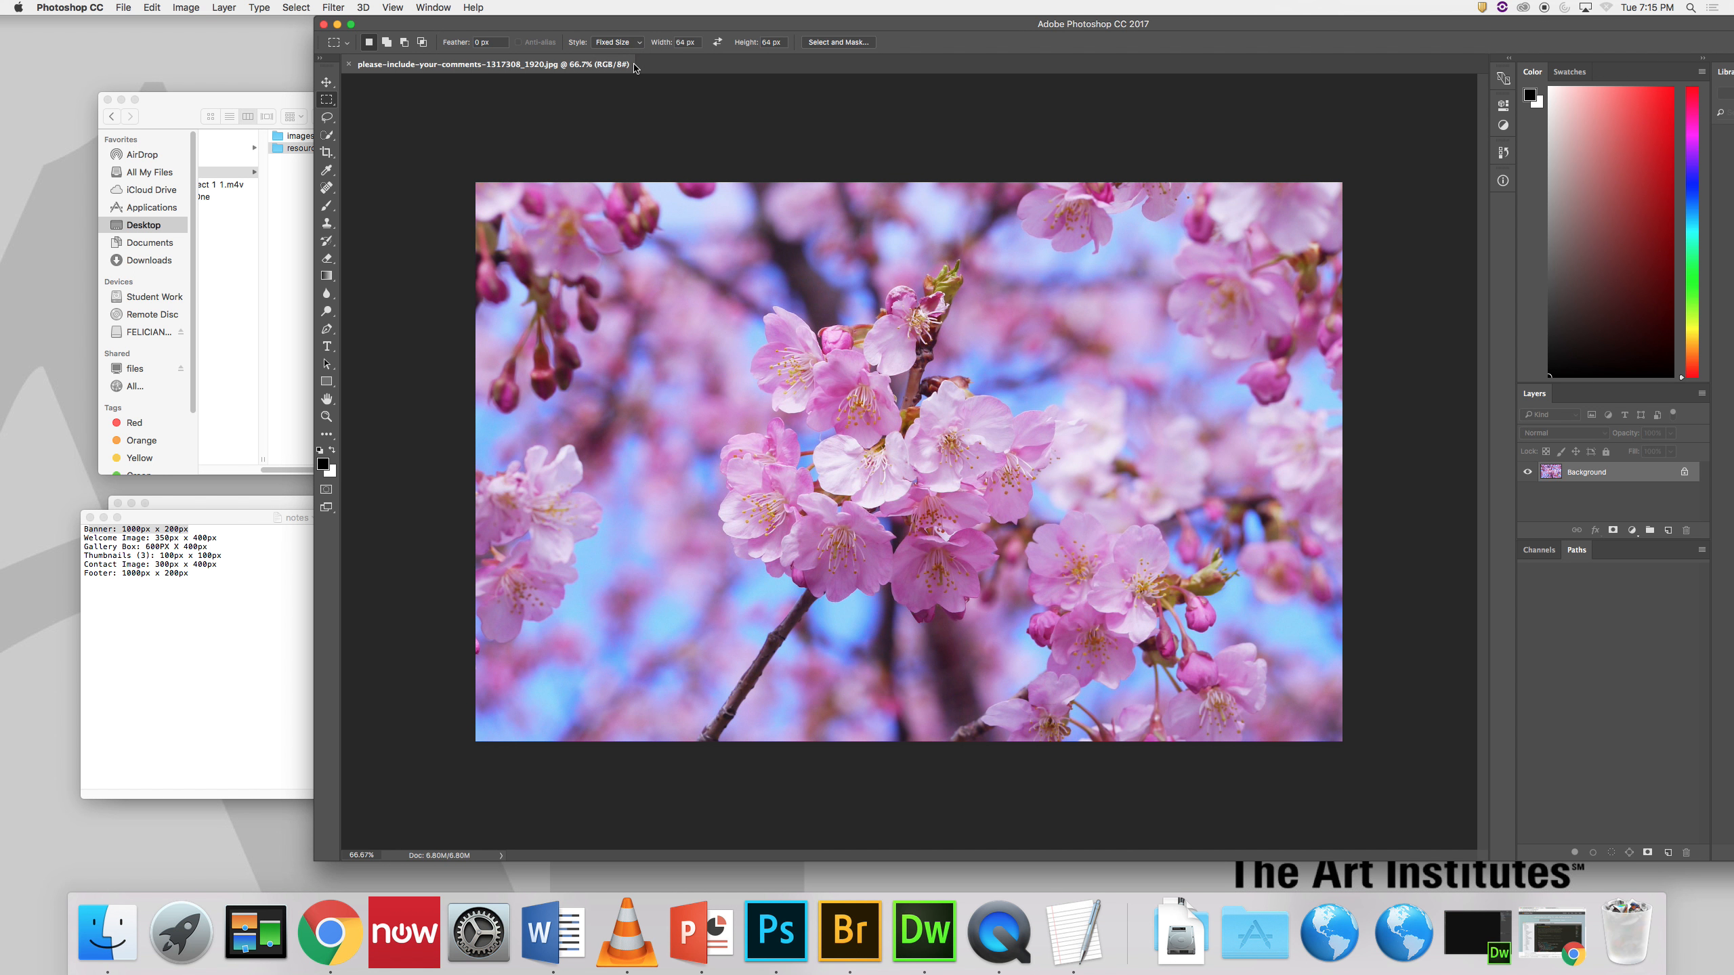
{"action": "left_click", "coordinate": [689, 40]}
{"action": "triple_click", "coordinate": [689, 40]}
{"action": "type", "text": "1"}
{"action": "type", "text": "2"}
{"action": "type", "text": "00"}
{"action": "left_click", "coordinate": [598, 330]}
{"action": "left_click_drag", "start_coordinate": [939, 388], "coordinate": [998, 470]}
Step: Crop the photo to the marquee selection and deselect
{"action": "left_click", "coordinate": [197, 7]}
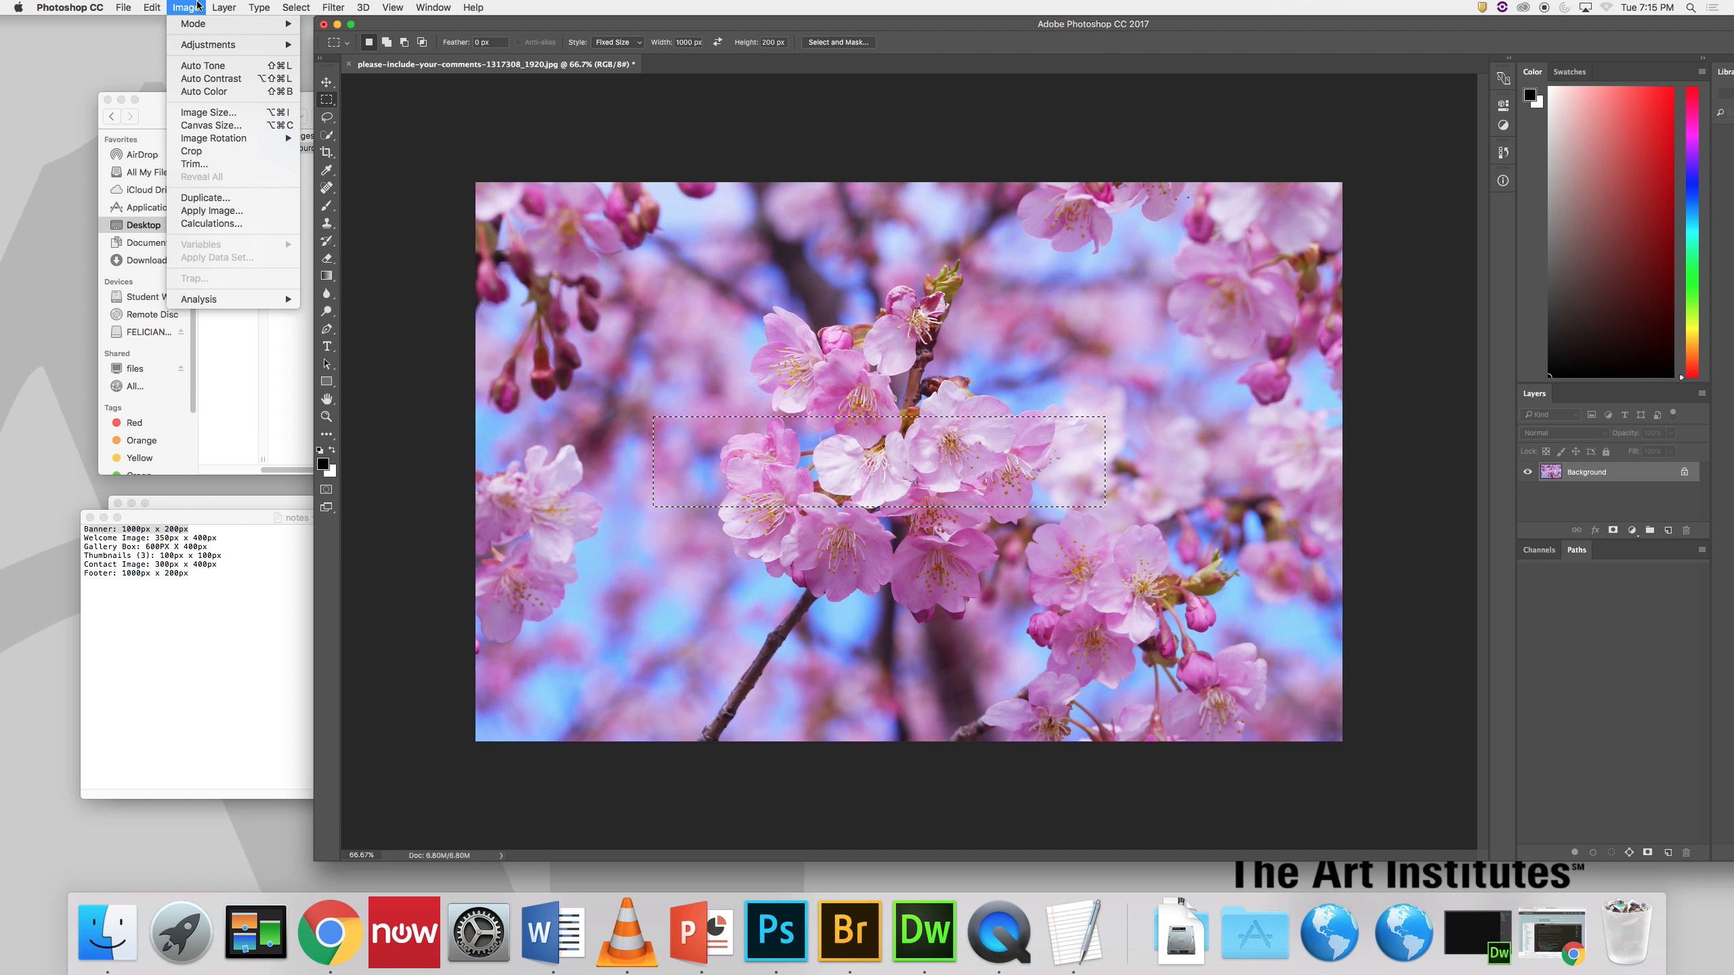
{"action": "left_click", "coordinate": [223, 151]}
{"action": "key", "text": "ctrl+d"}
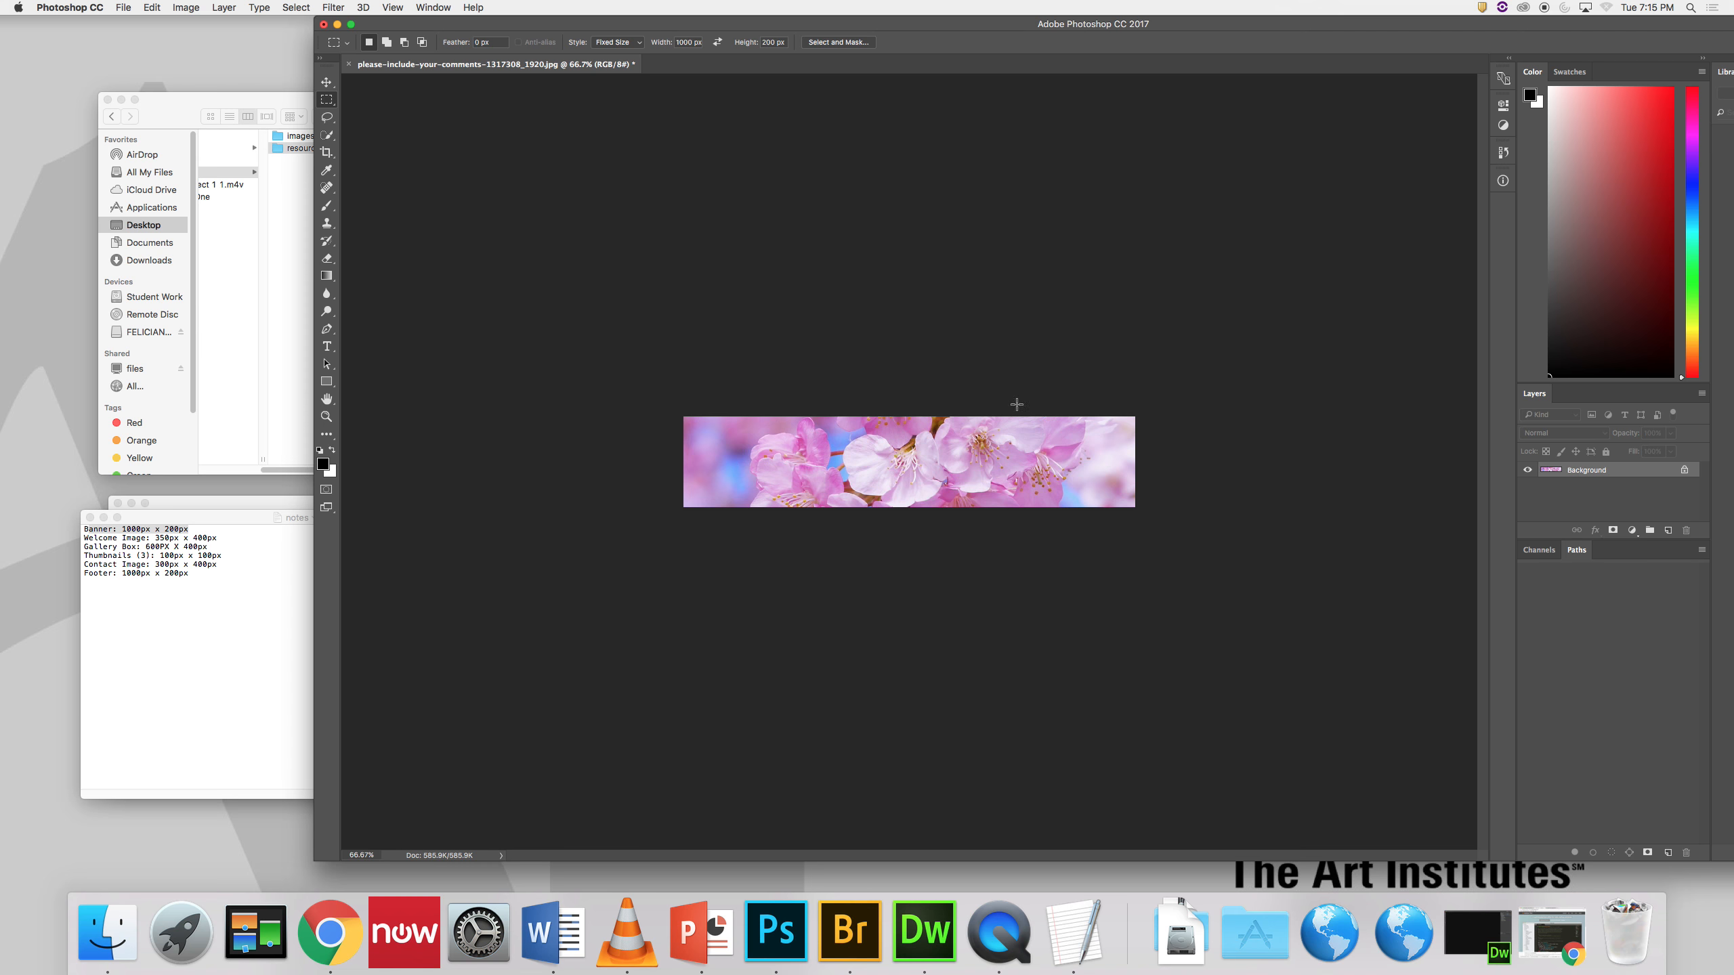
Step: Try a free transform on the whole cropped strip, and undo back to the full uncropped photo
{"action": "key", "text": "ctrl+a"}
{"action": "key", "text": "ctrl+t"}
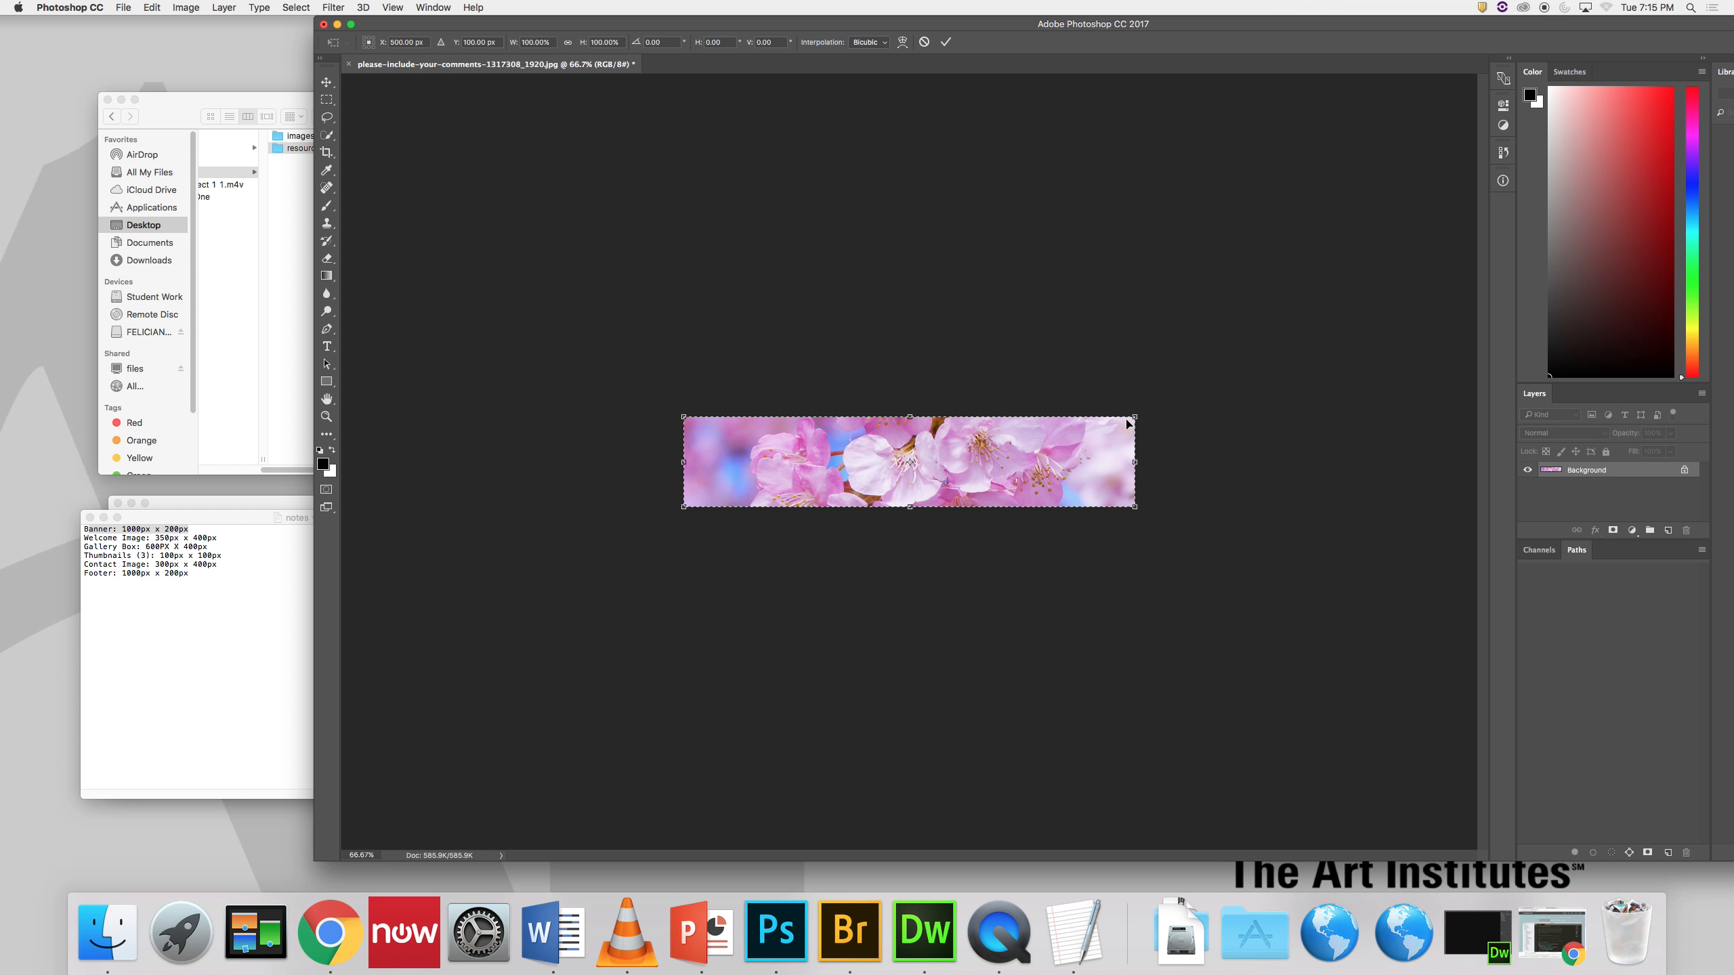
{"action": "key", "text": "Return"}
{"action": "key", "text": "ctrl+d"}
{"action": "key", "text": "ctrl+a"}
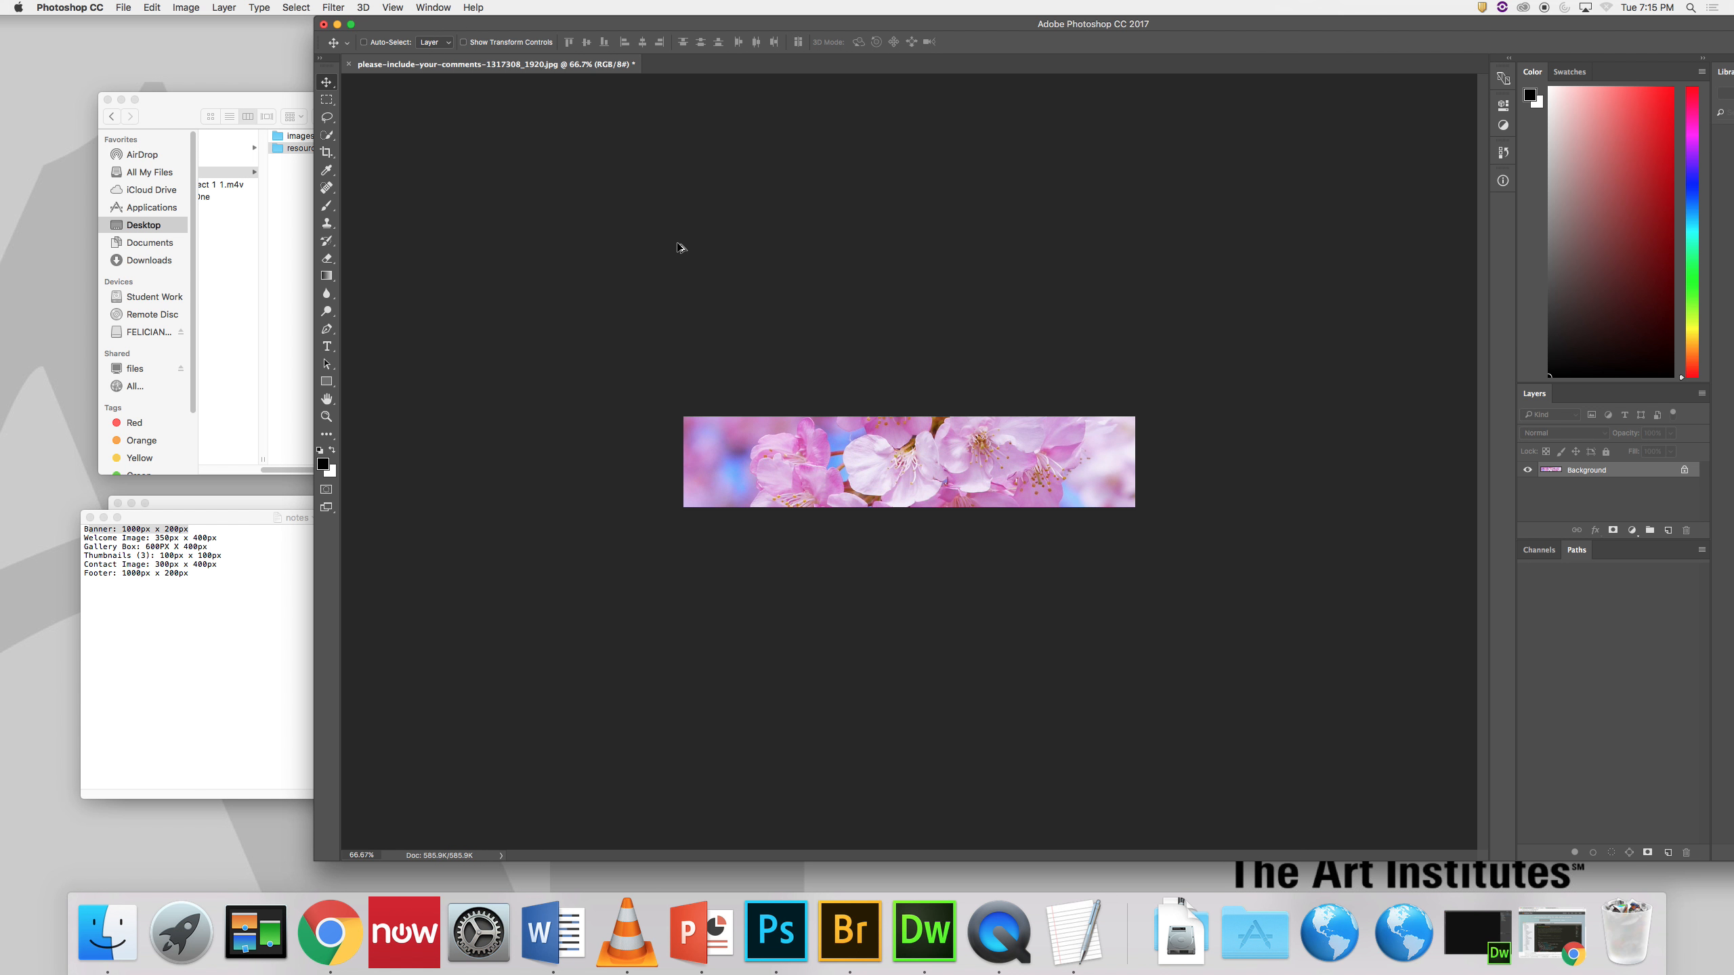
{"action": "key", "text": "super+alt+z"}
{"action": "key", "text": "super+d"}
Step: Crop the photo at a 1000 to 200 ratio, shifting it upward inside the frame to include more of the lower blossoms
{"action": "left_click", "coordinate": [327, 152]}
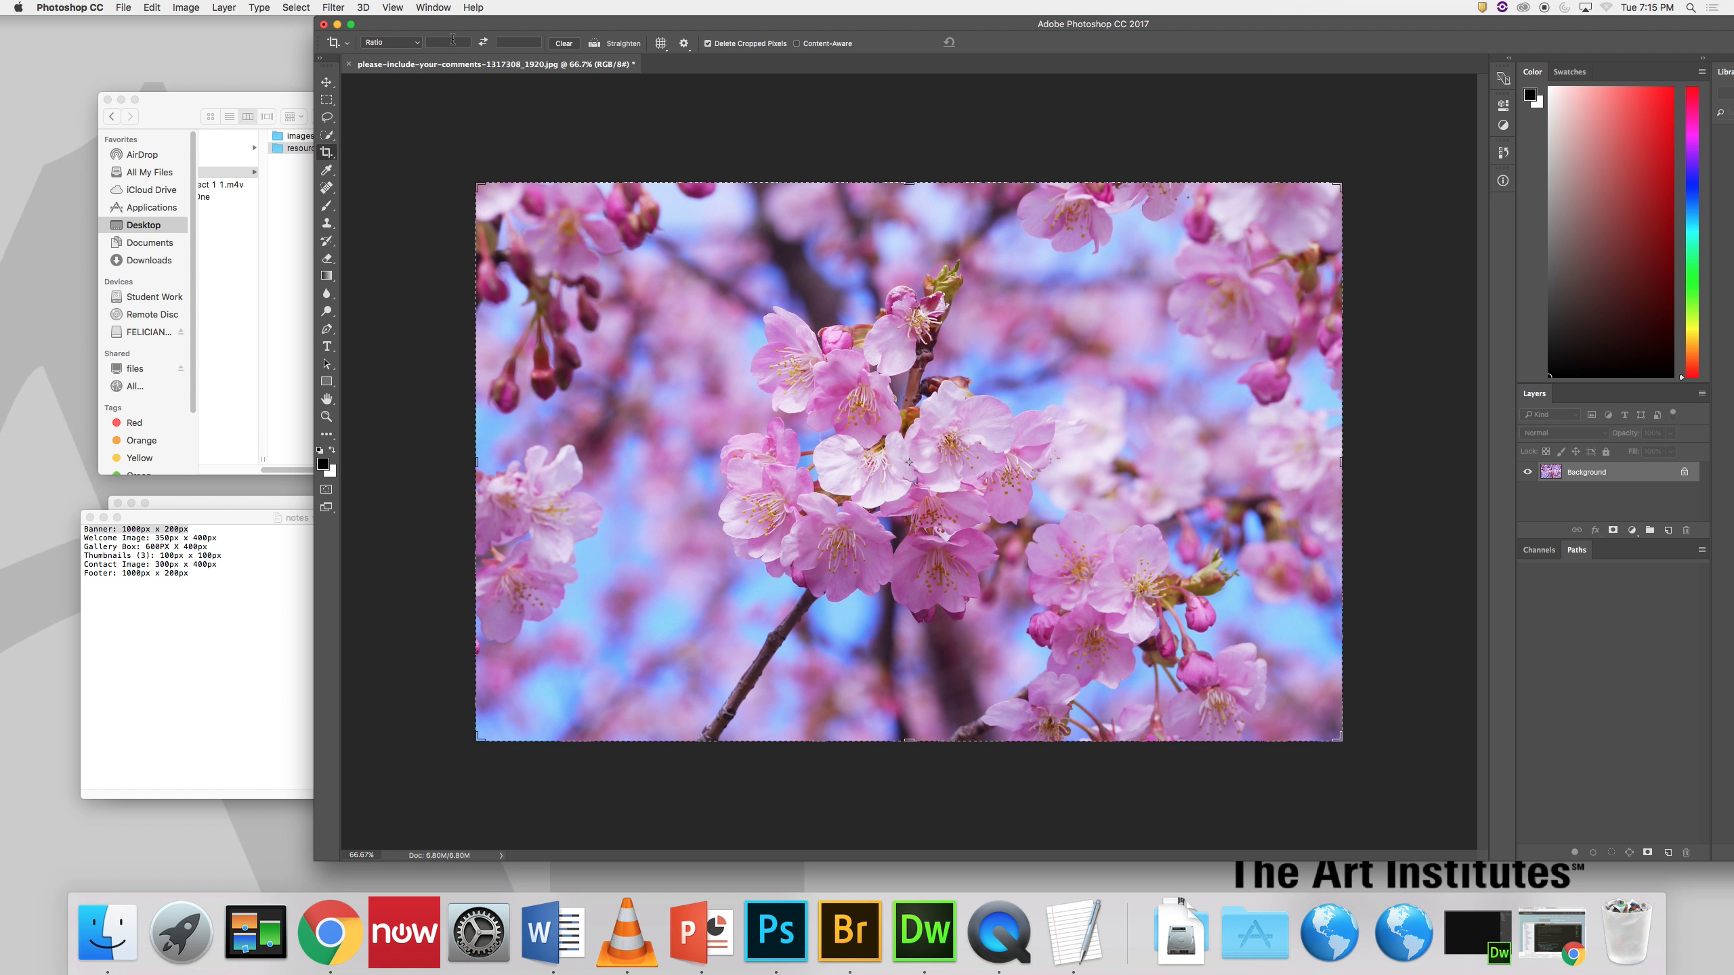
{"action": "type", "text": "1000"}
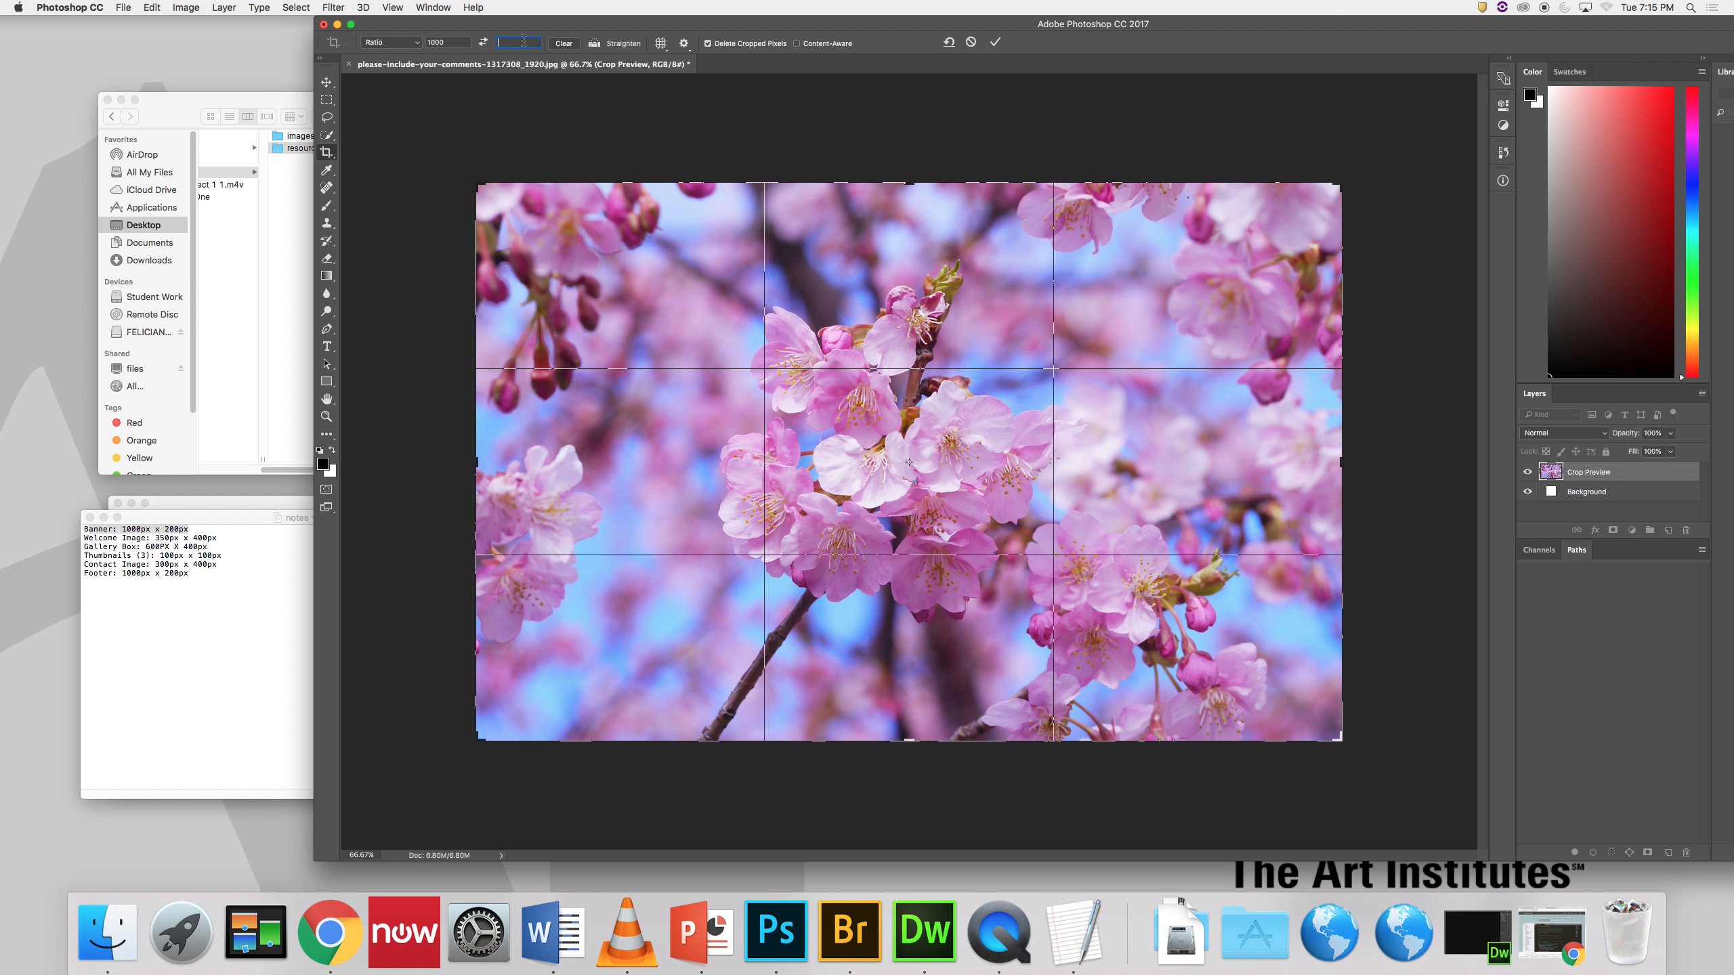
{"action": "type", "text": "200"}
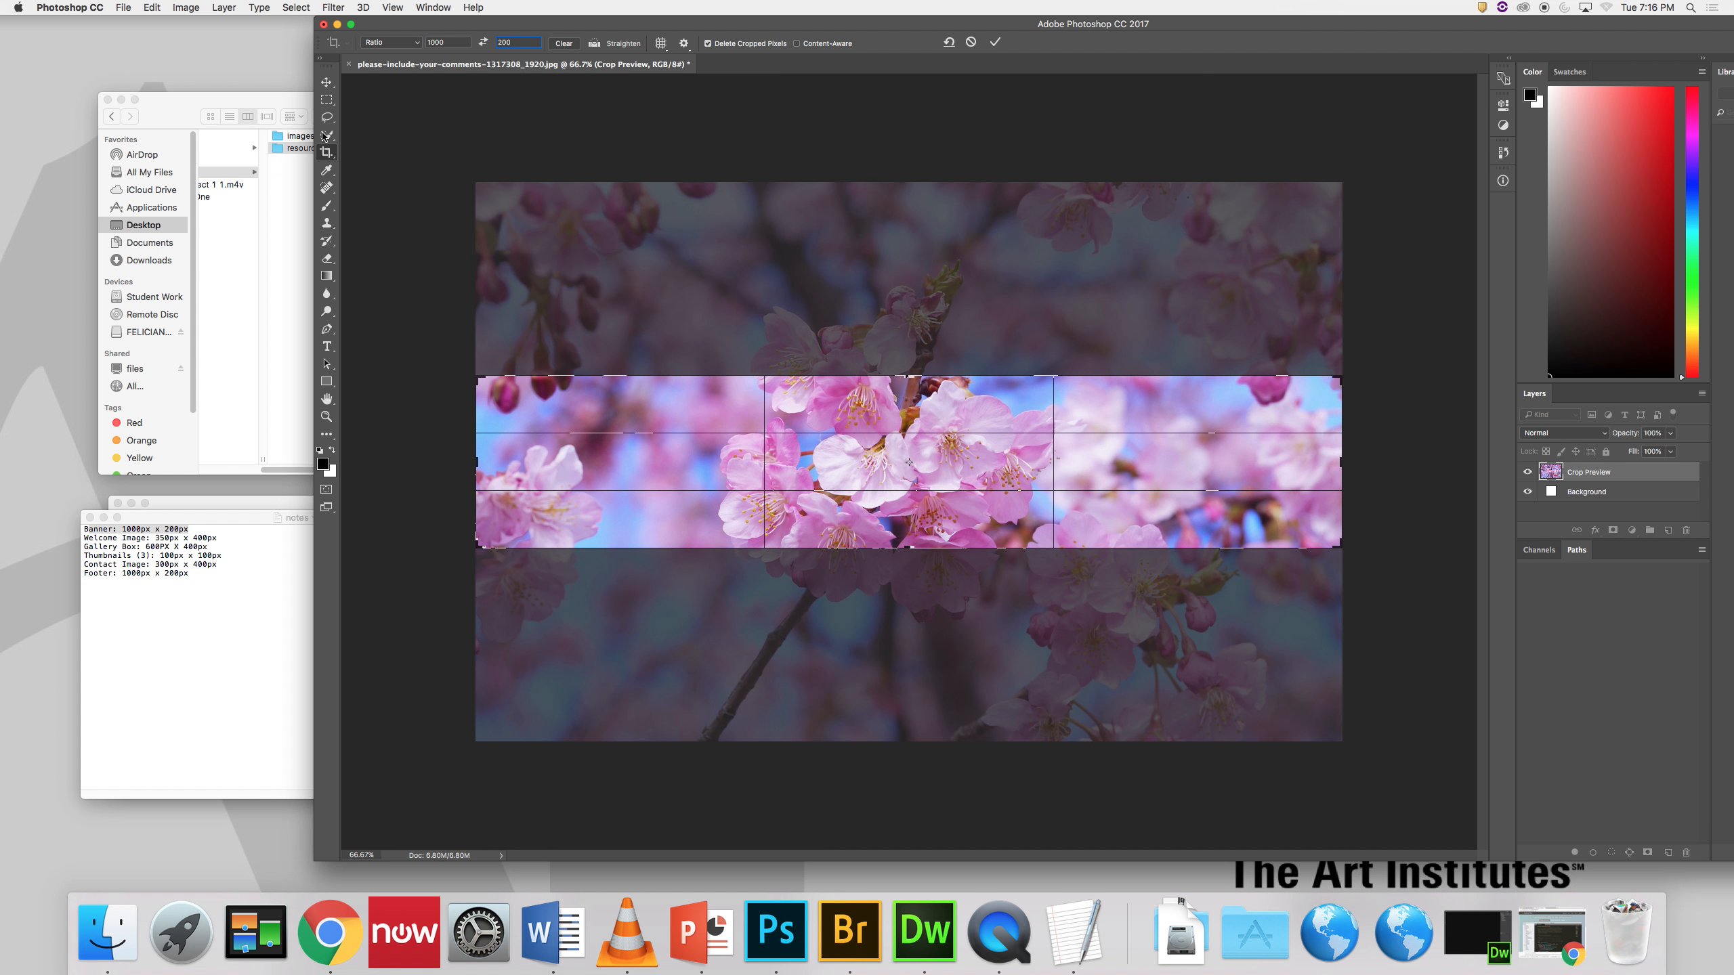
{"action": "left_click", "coordinate": [328, 84]}
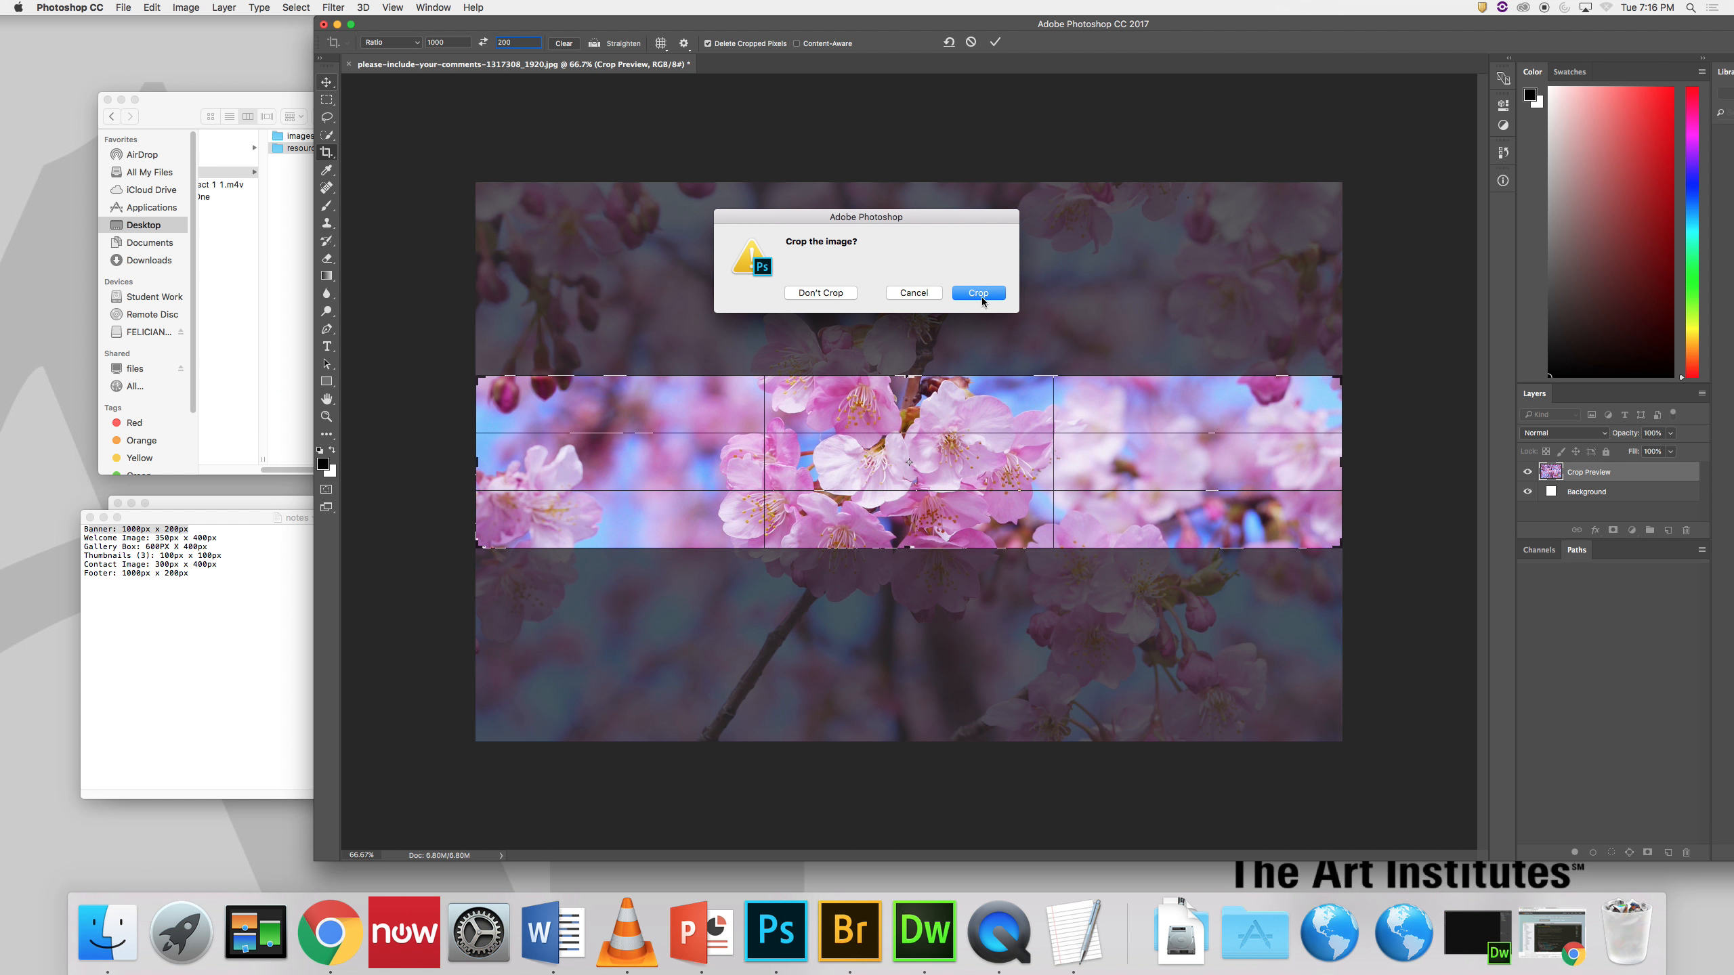
{"action": "left_click", "coordinate": [930, 296]}
{"action": "left_click_drag", "start_coordinate": [989, 470], "coordinate": [930, 453]}
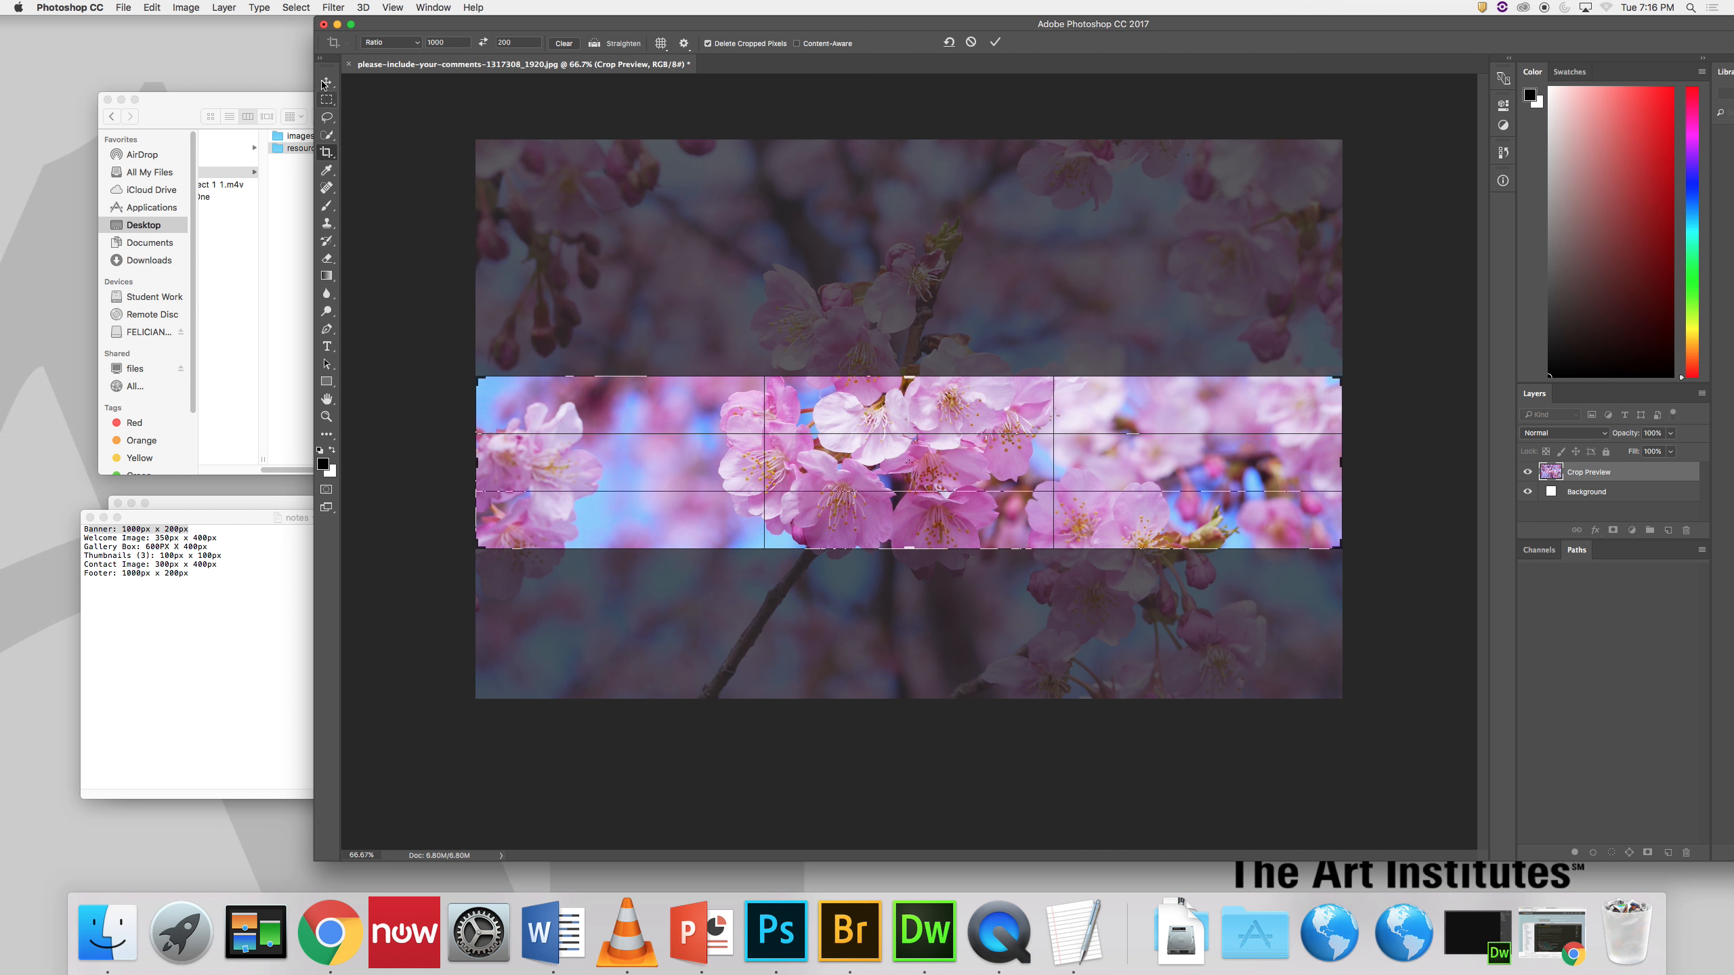
{"action": "left_click", "coordinate": [327, 82]}
{"action": "left_click", "coordinate": [976, 292]}
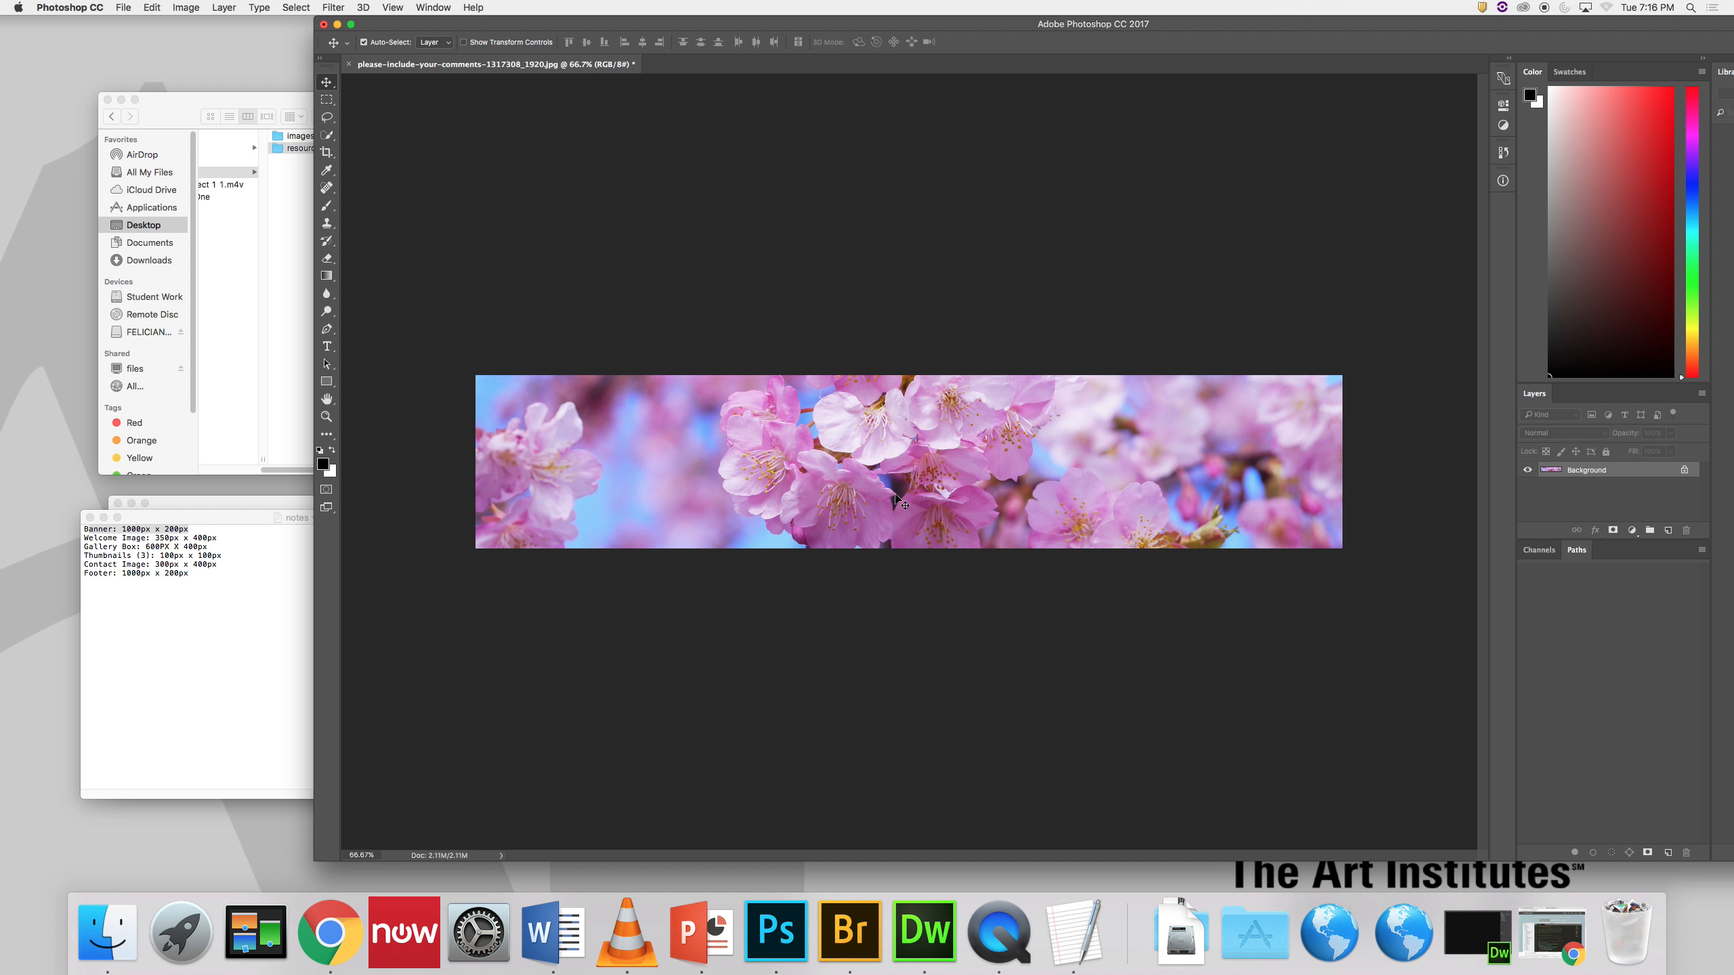
Step: Resize the cropped image to 1000 x 200 pixels at a resolution of 72 pixels per inch
{"action": "left_click", "coordinate": [189, 8]}
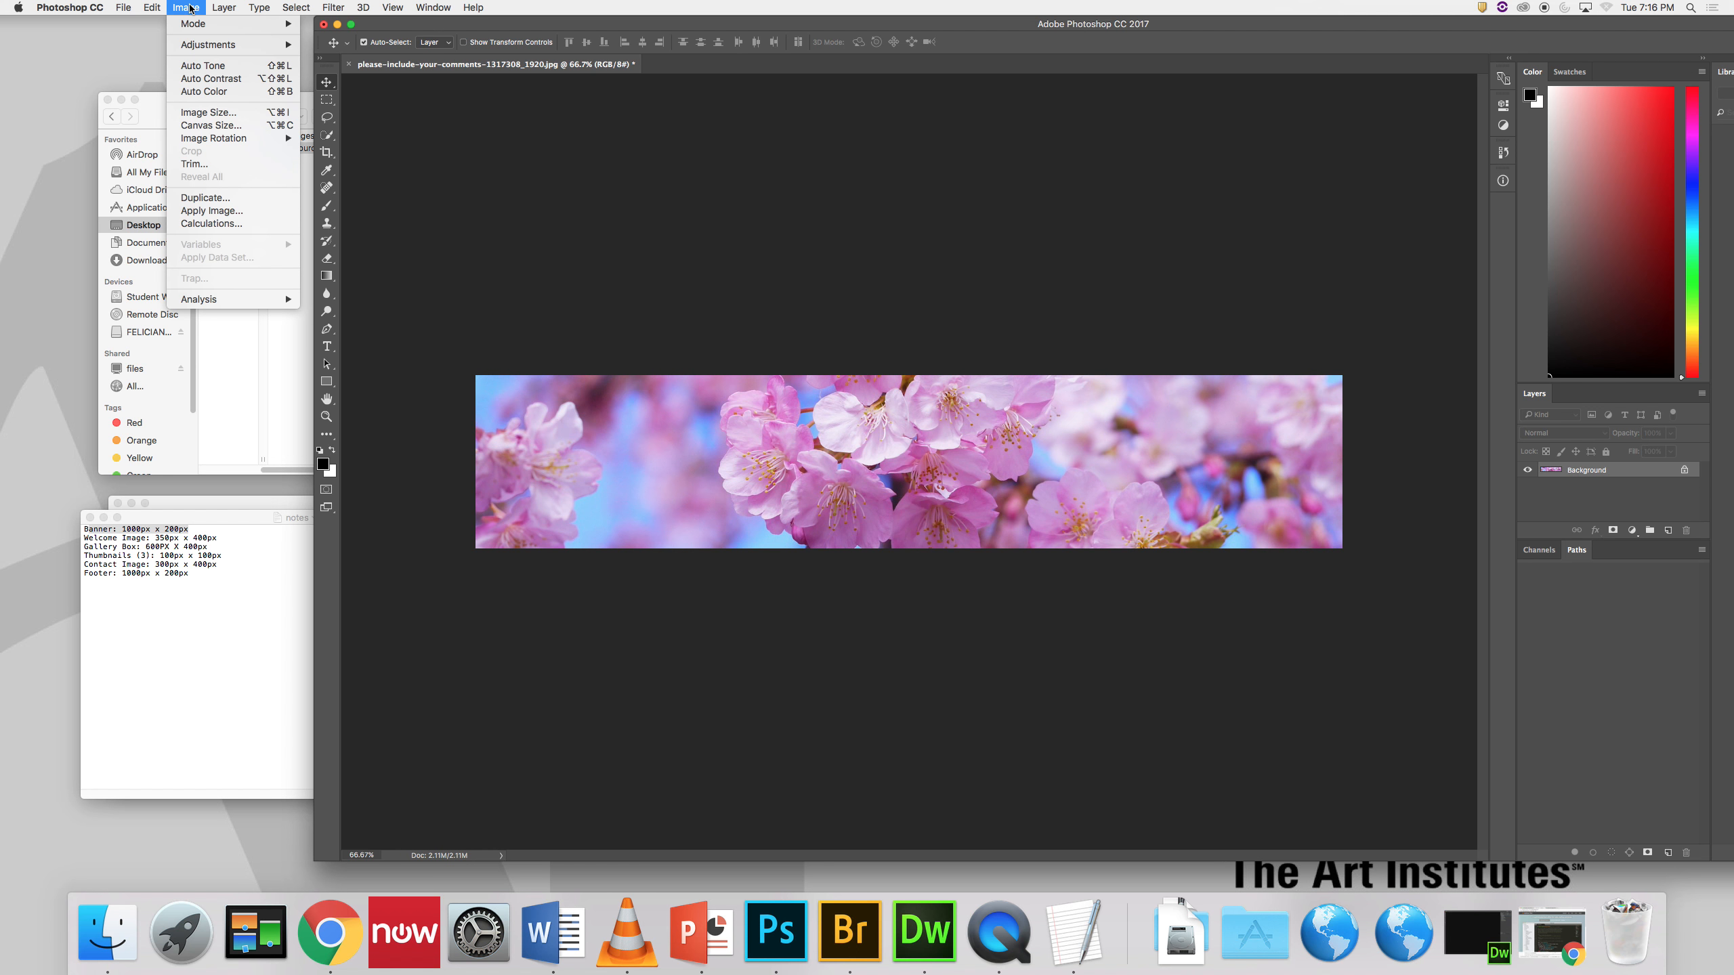
{"action": "left_click", "coordinate": [208, 112]}
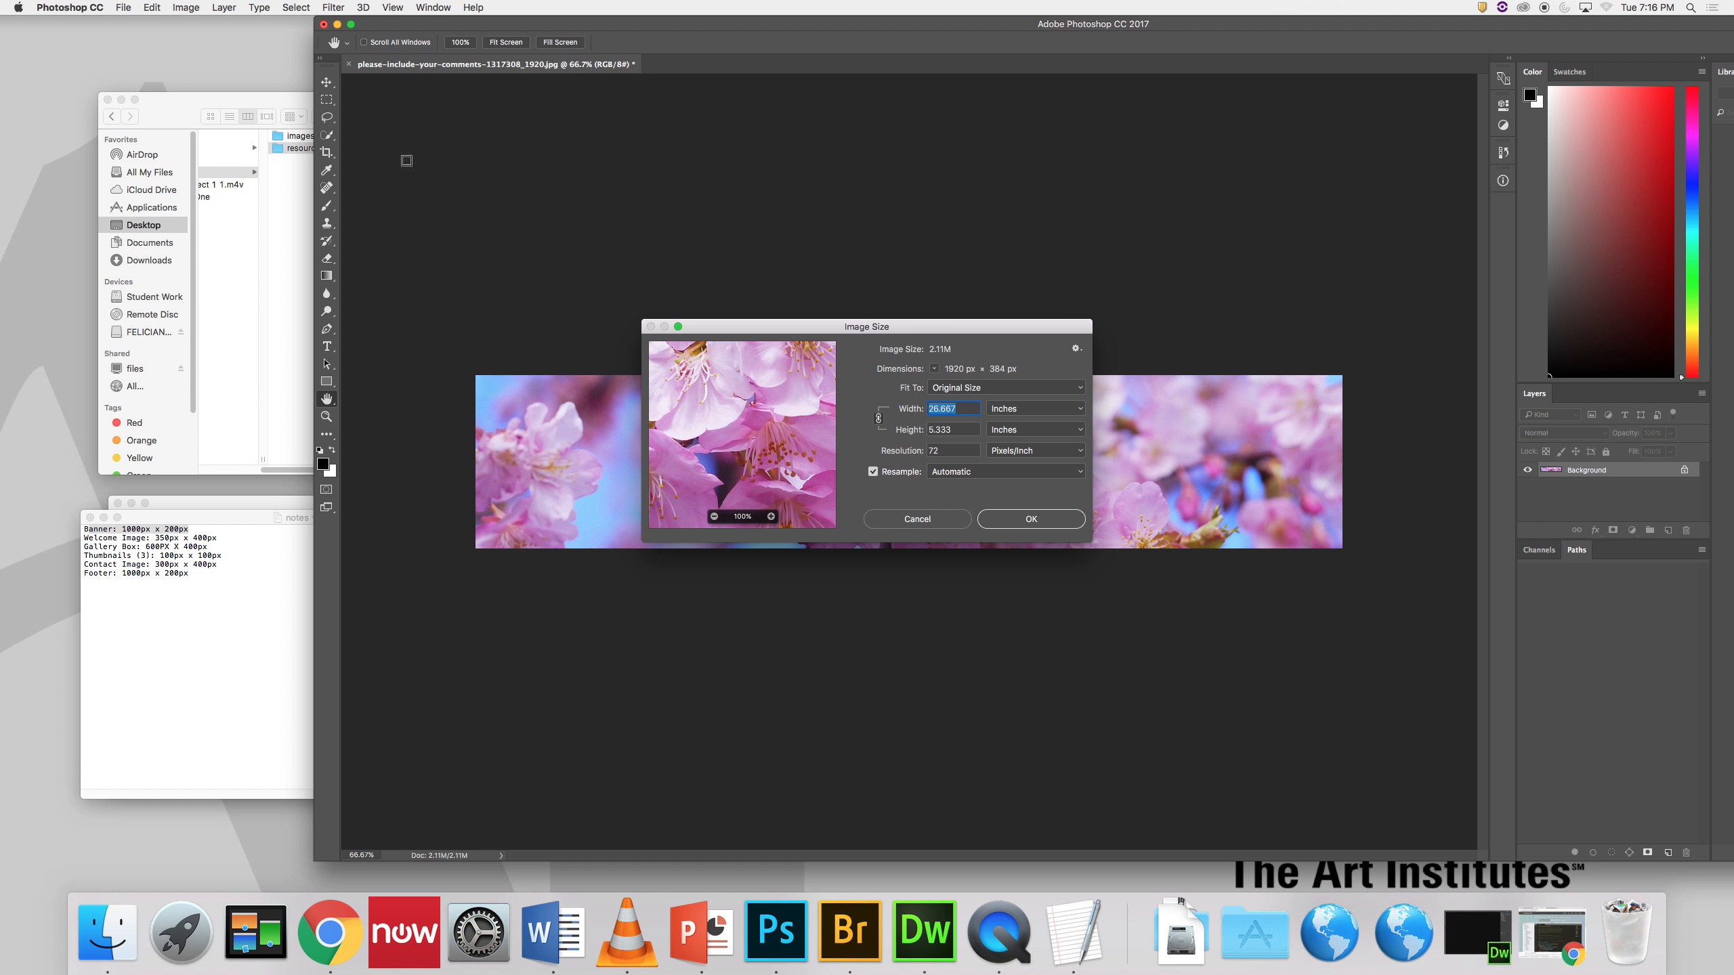
{"action": "left_click", "coordinate": [1035, 408]}
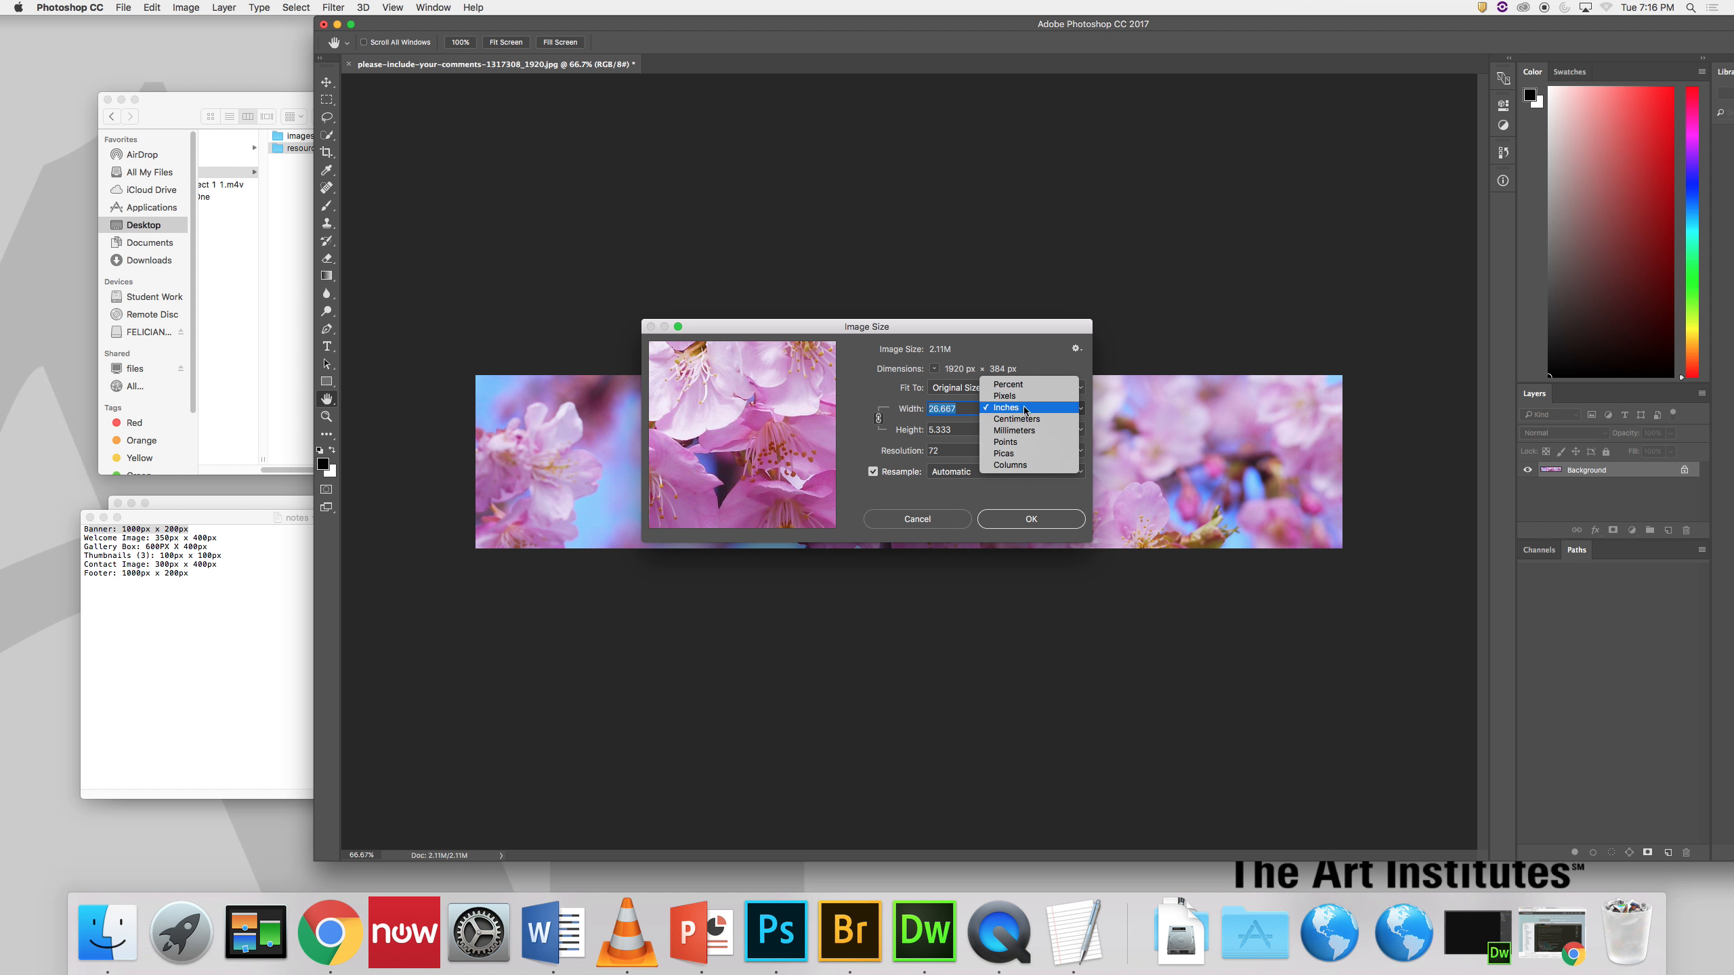
{"action": "left_click", "coordinate": [1011, 395]}
{"action": "type", "text": "100"}
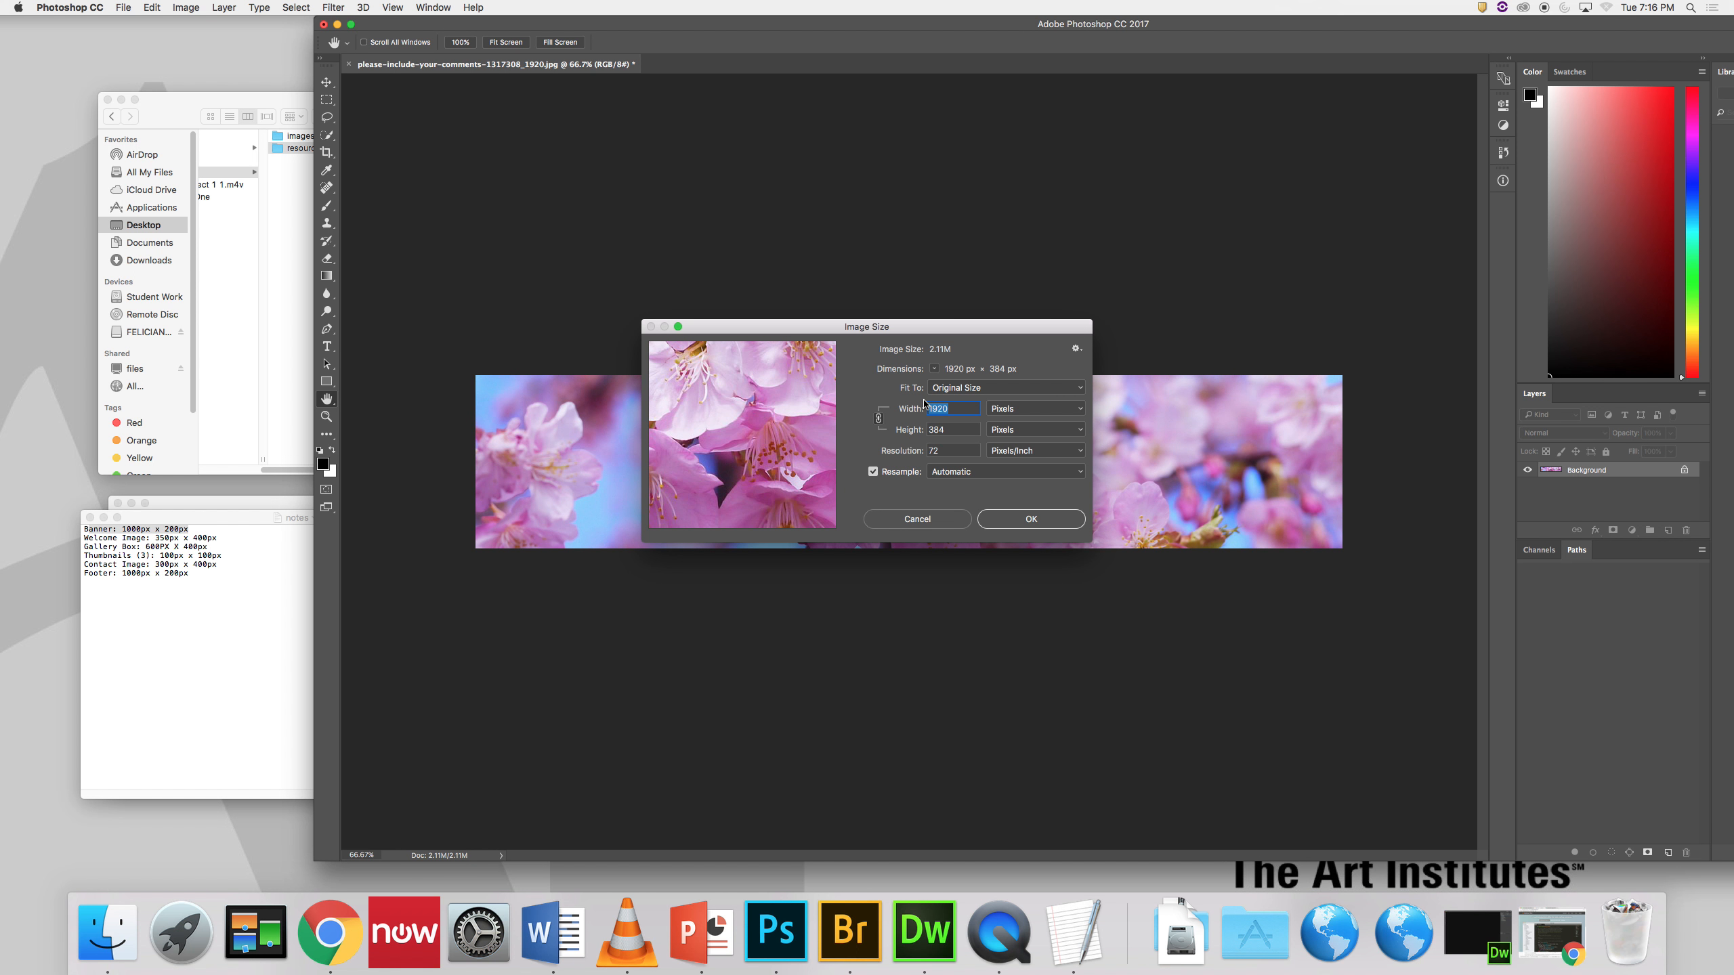
{"action": "type", "text": "0"}
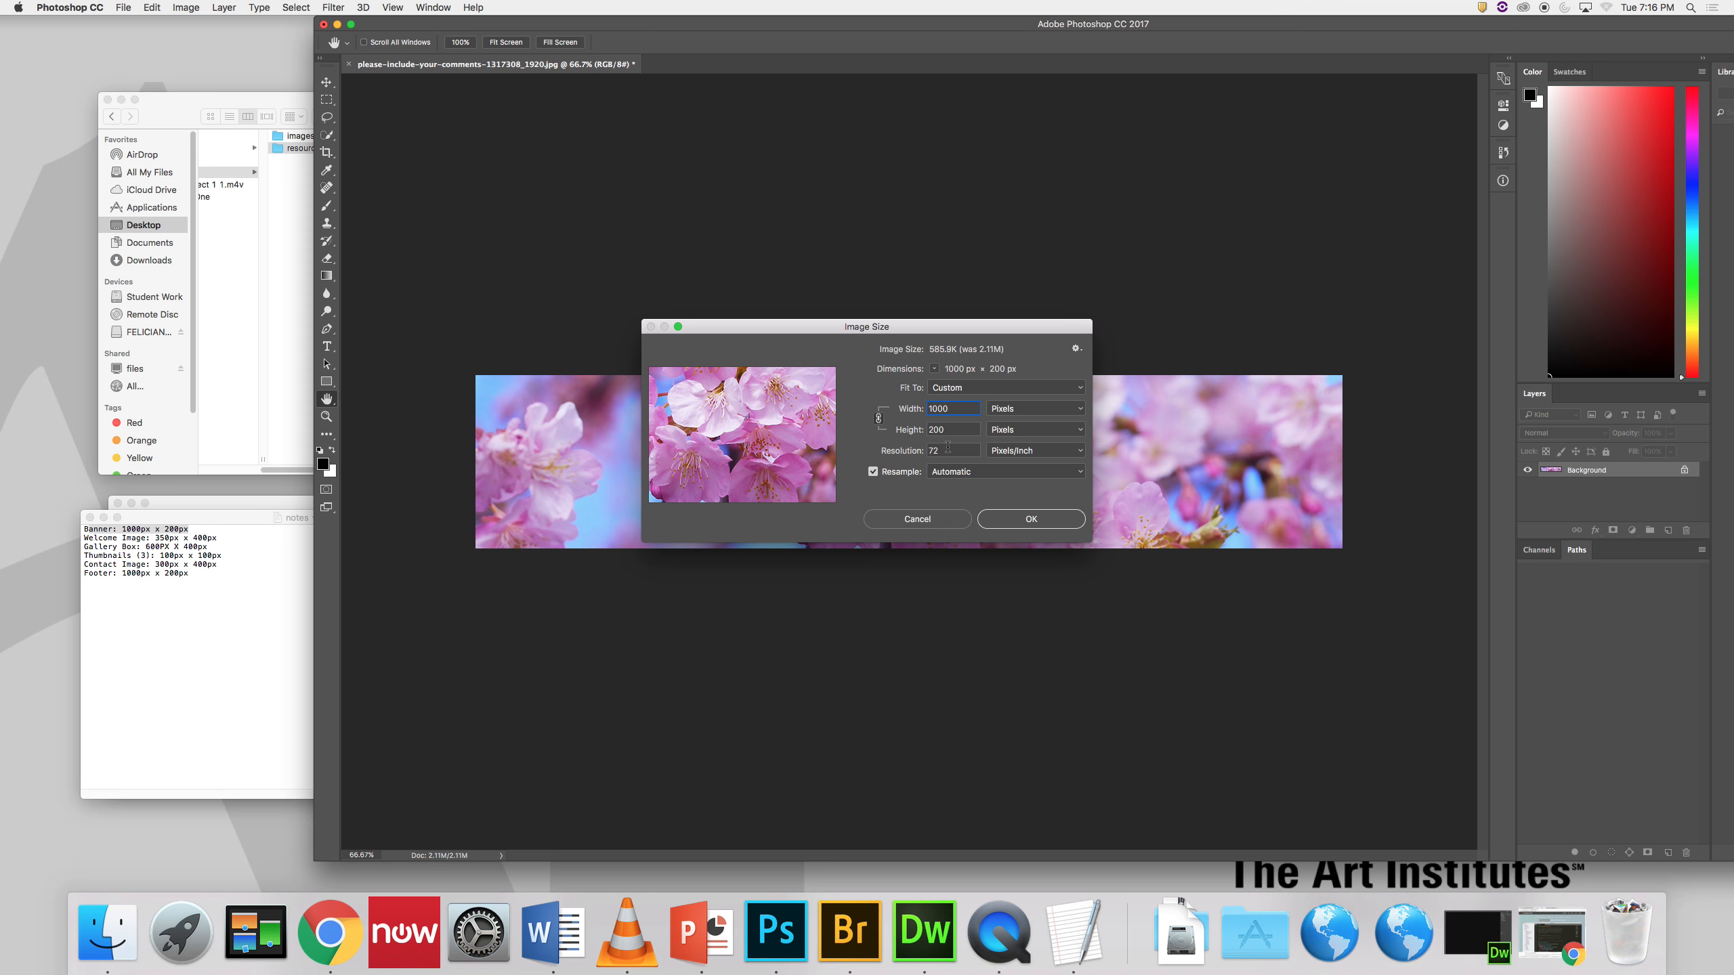
{"action": "double_click", "coordinate": [945, 451]}
{"action": "left_click", "coordinate": [1013, 520]}
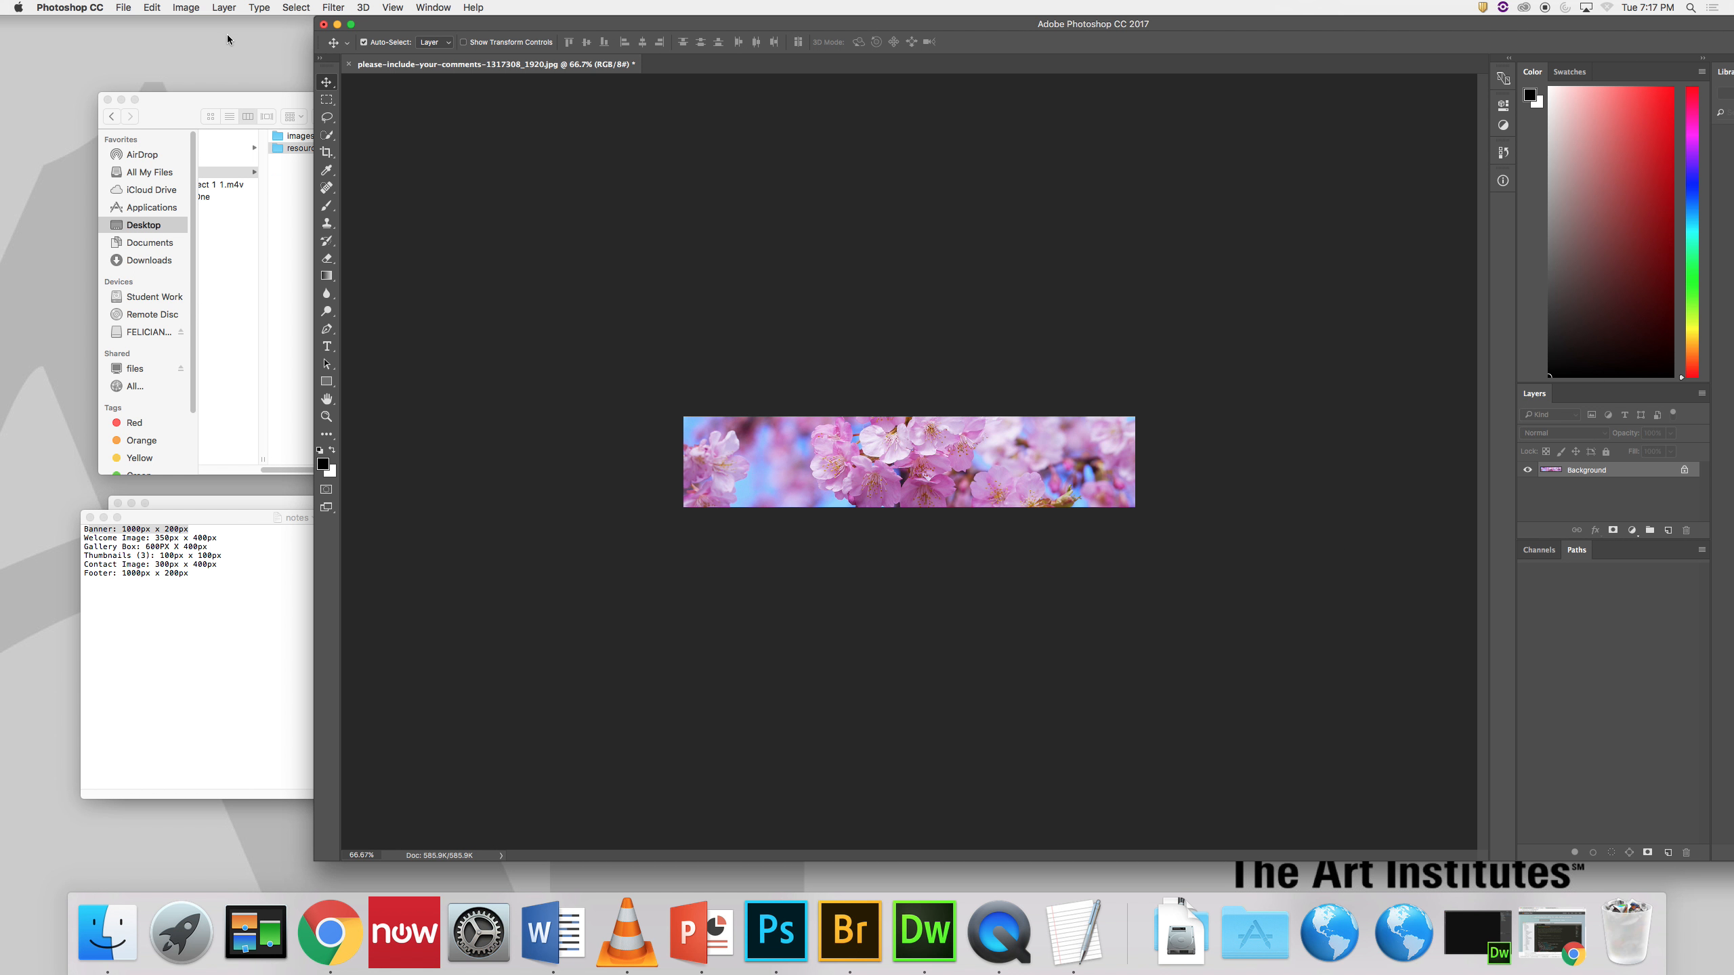
Step: Save the image as banner.jpg in the images folder in JPEG format at maximum quality 12
{"action": "left_click", "coordinate": [121, 7]}
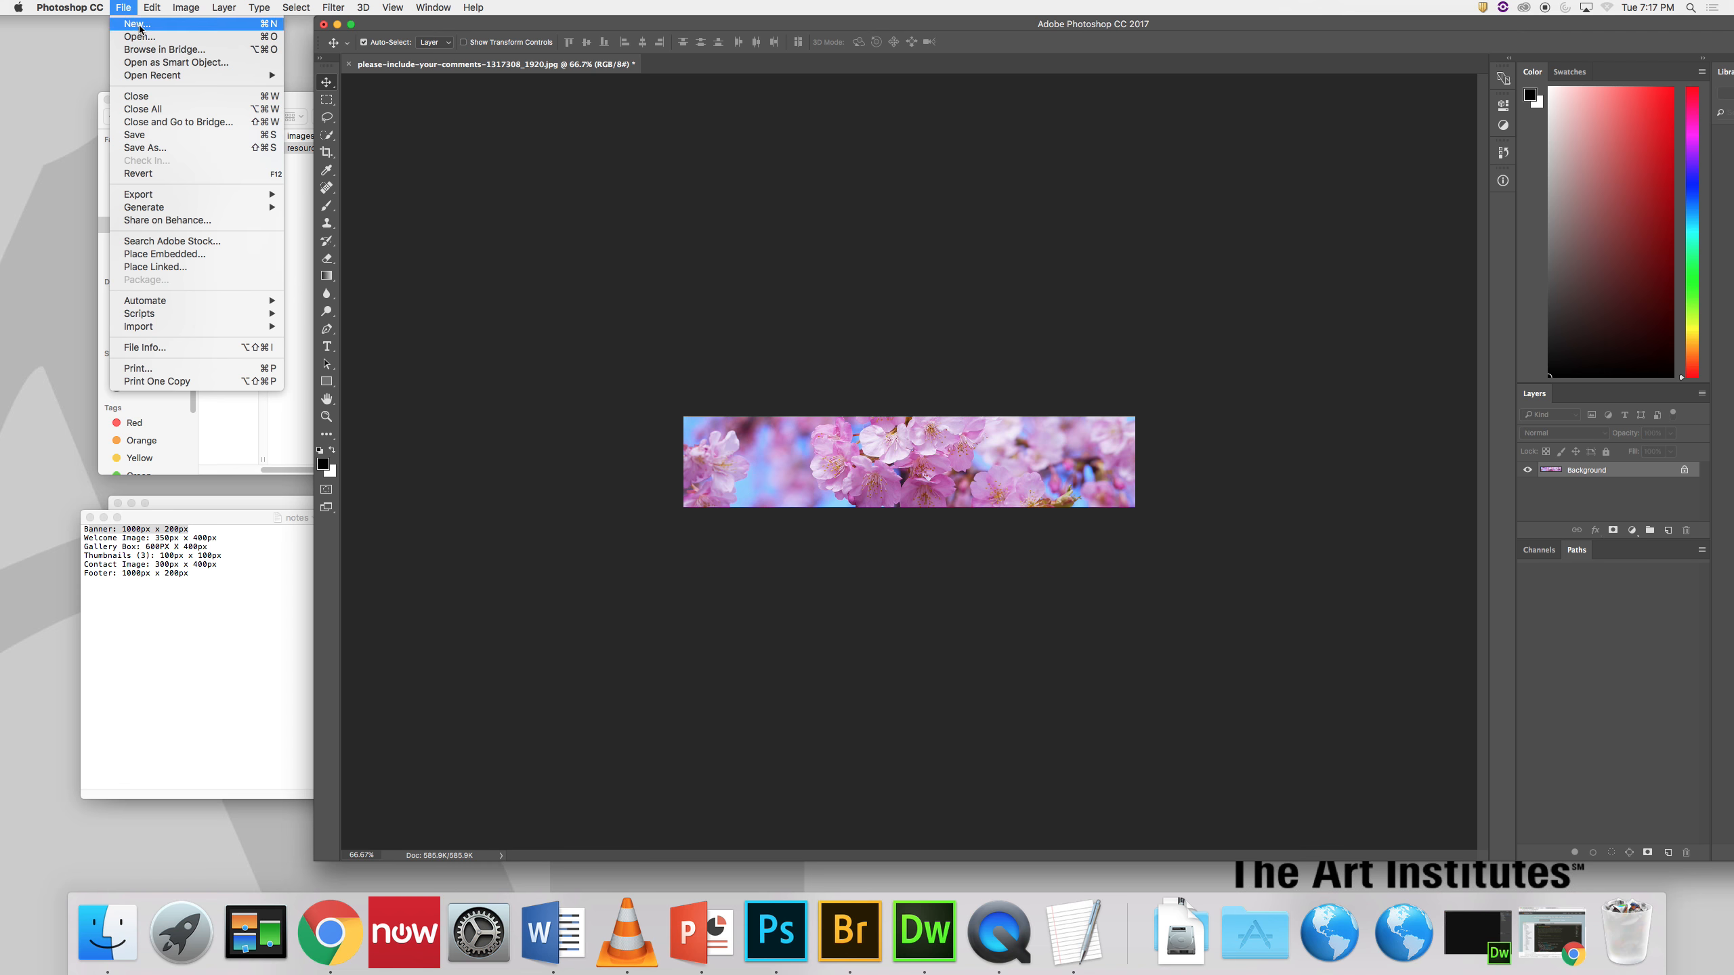
{"action": "left_click", "coordinate": [259, 157]}
{"action": "type", "text": "banner"}
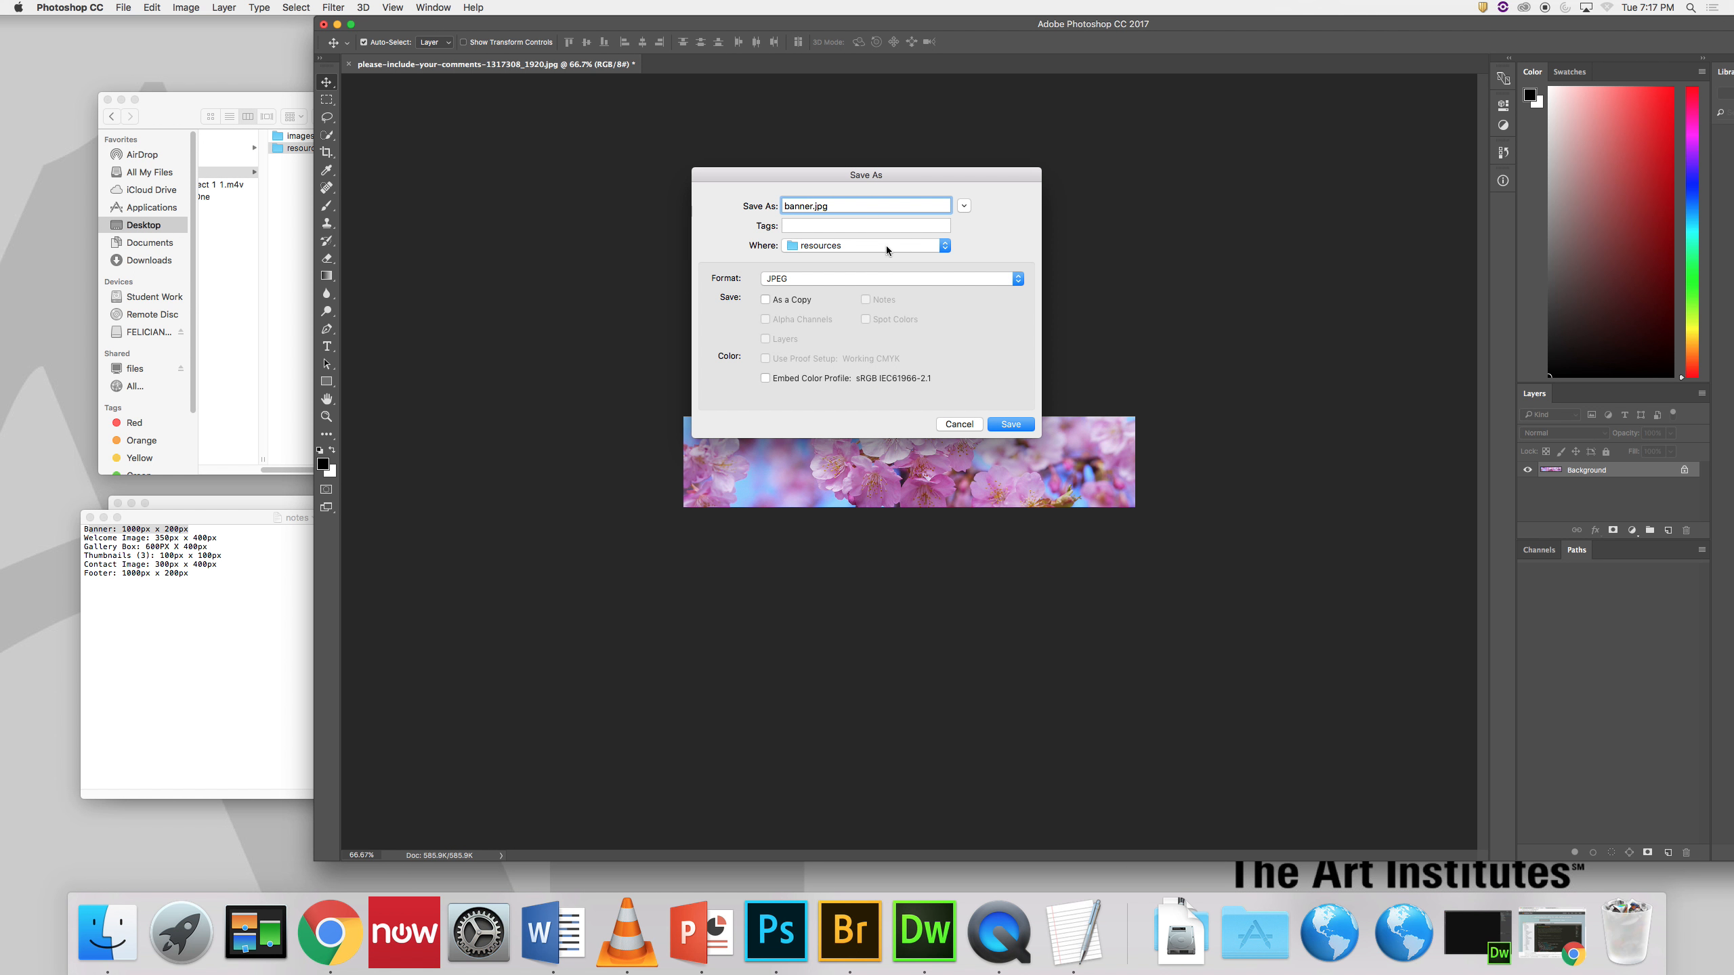
{"action": "left_click", "coordinate": [886, 249]}
{"action": "left_click", "coordinate": [964, 213]}
{"action": "left_click", "coordinate": [964, 208]}
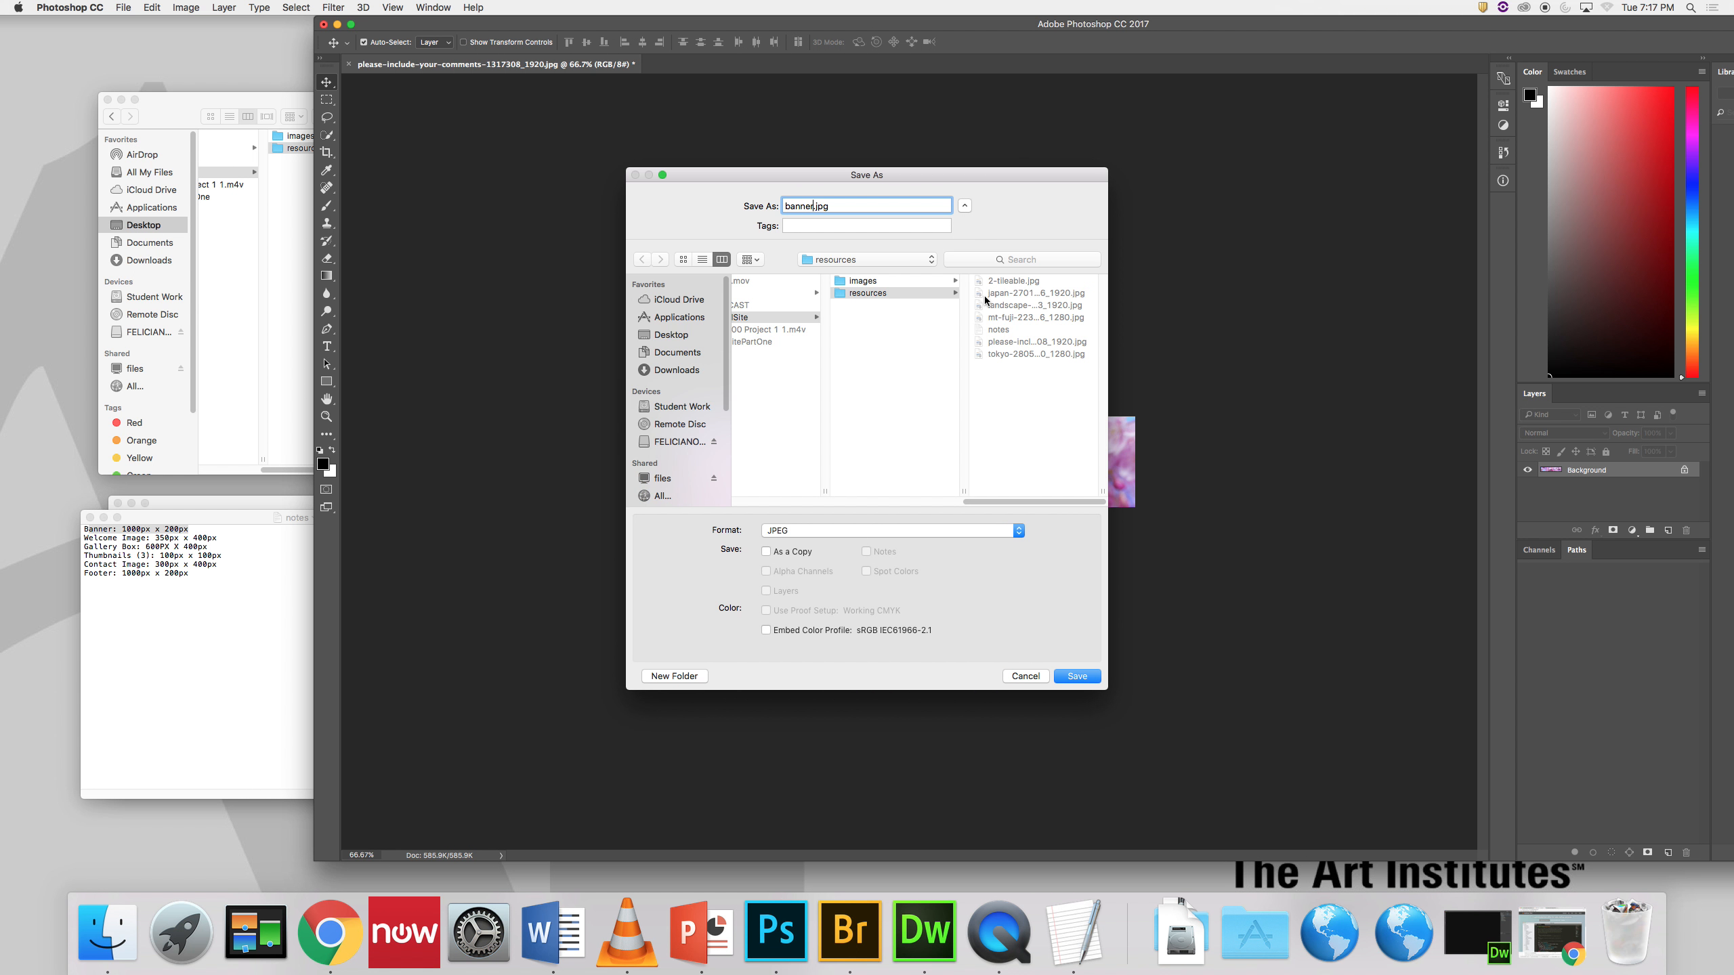
{"action": "left_click", "coordinate": [880, 280]}
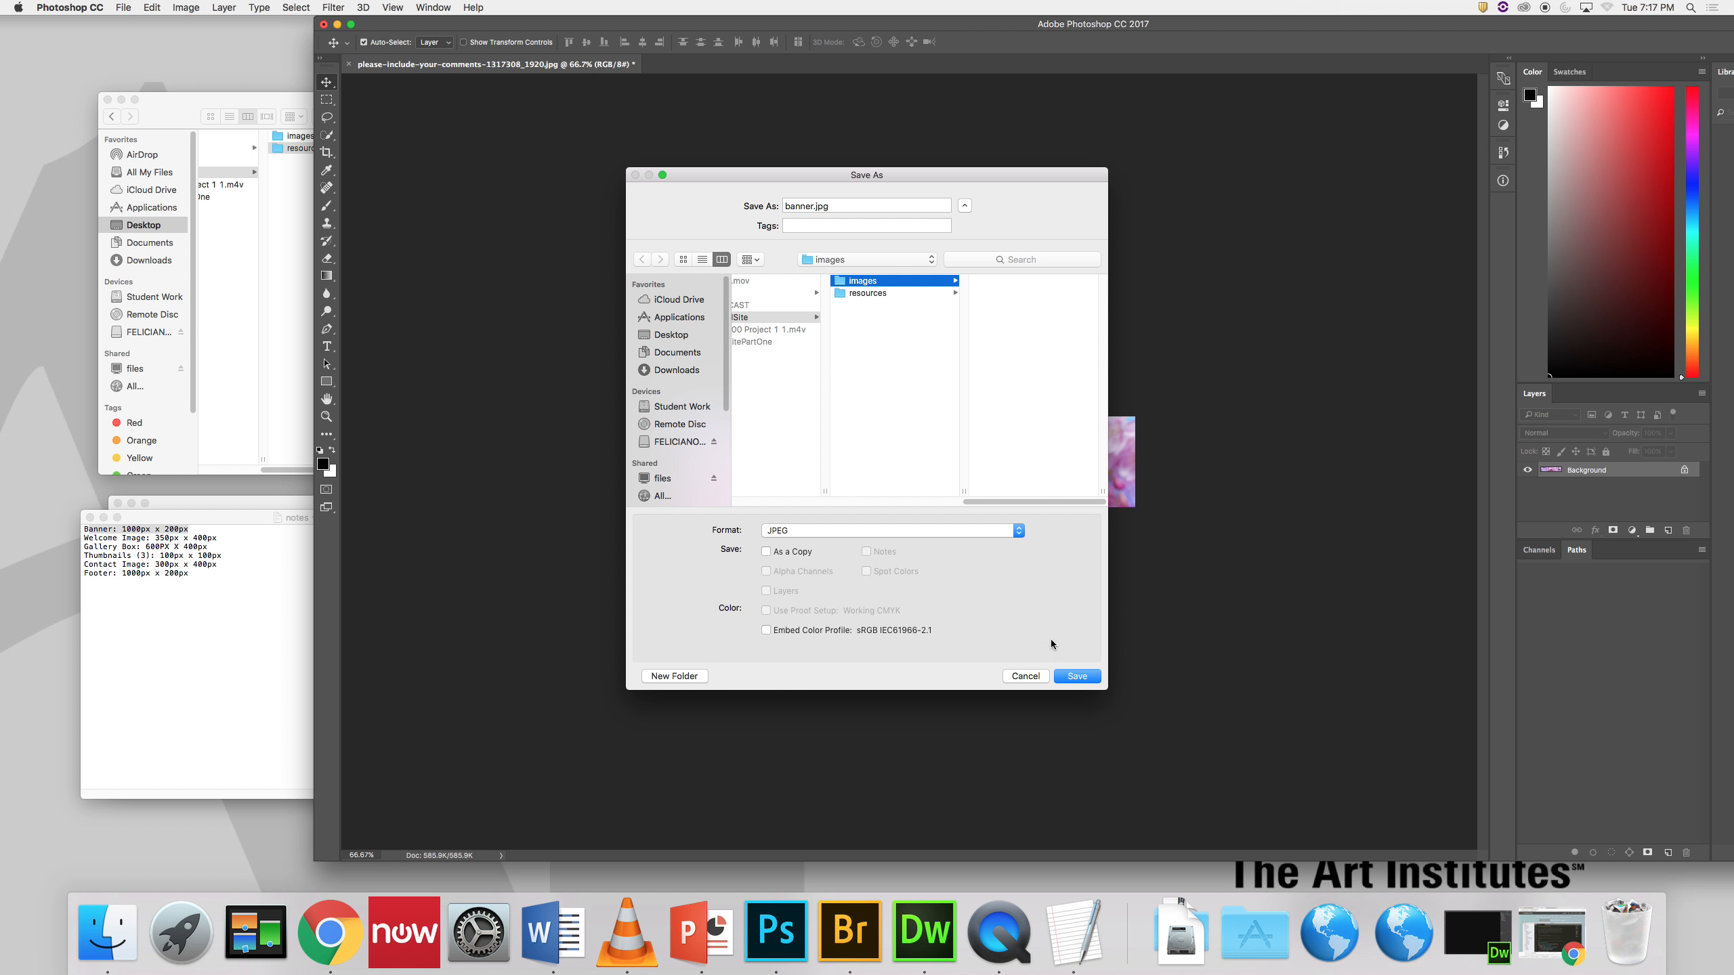
{"action": "left_click", "coordinate": [1077, 676]}
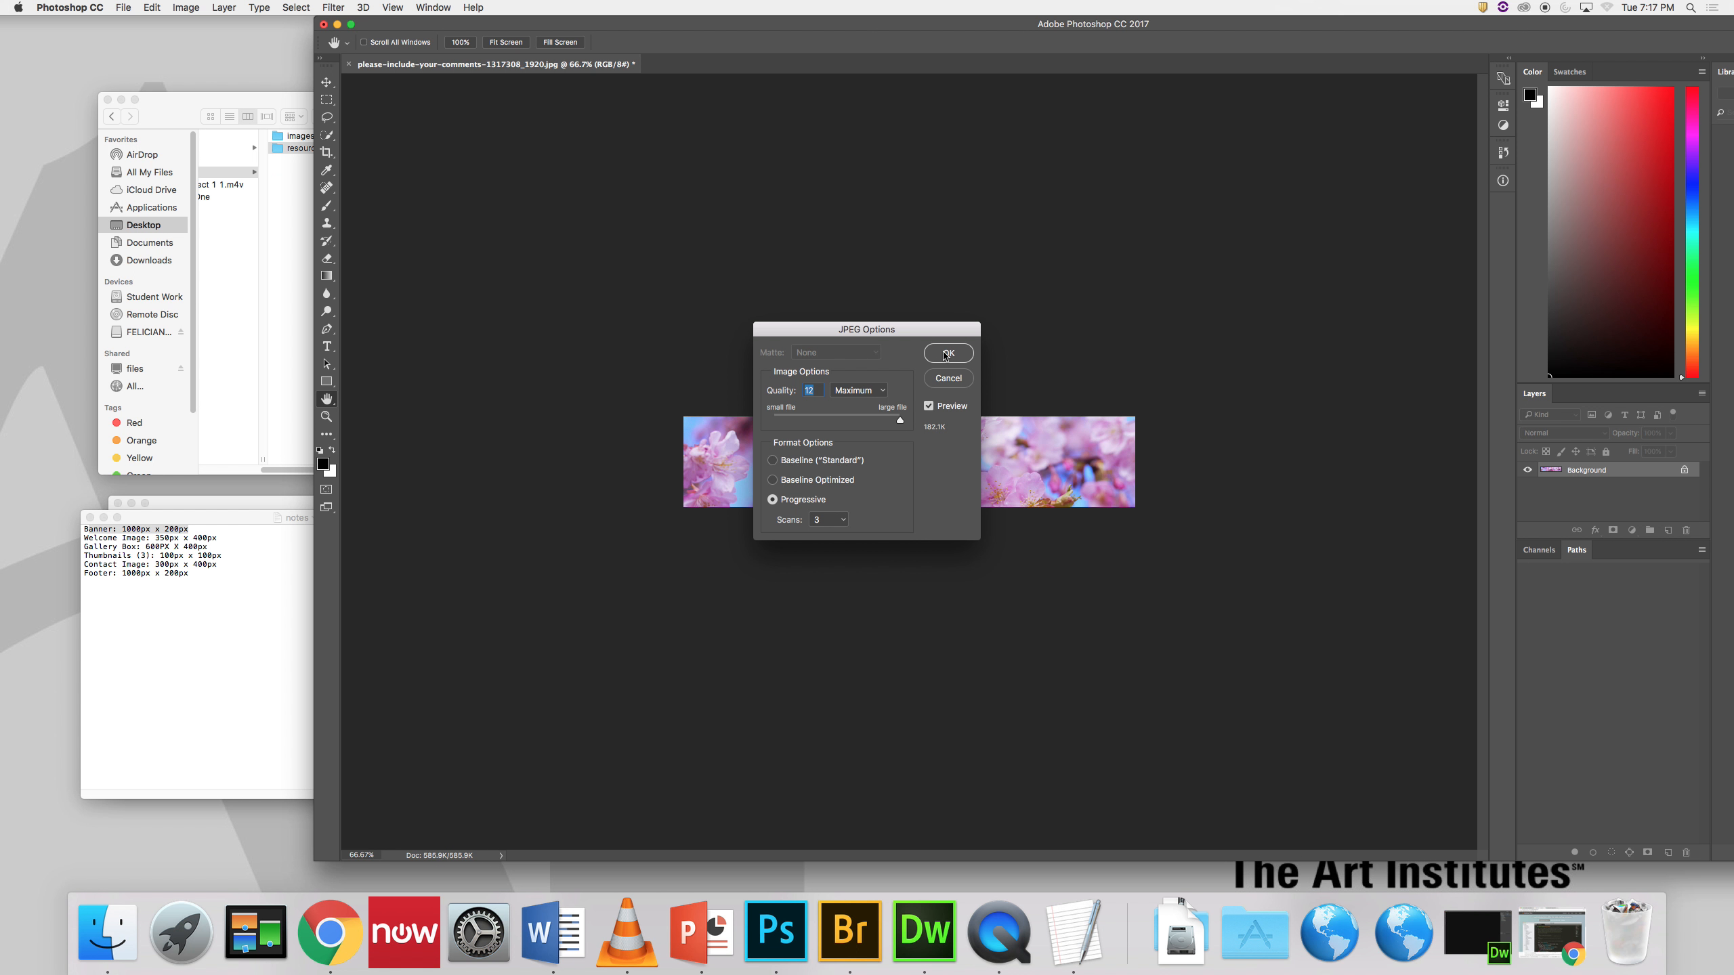
{"action": "left_click", "coordinate": [948, 352]}
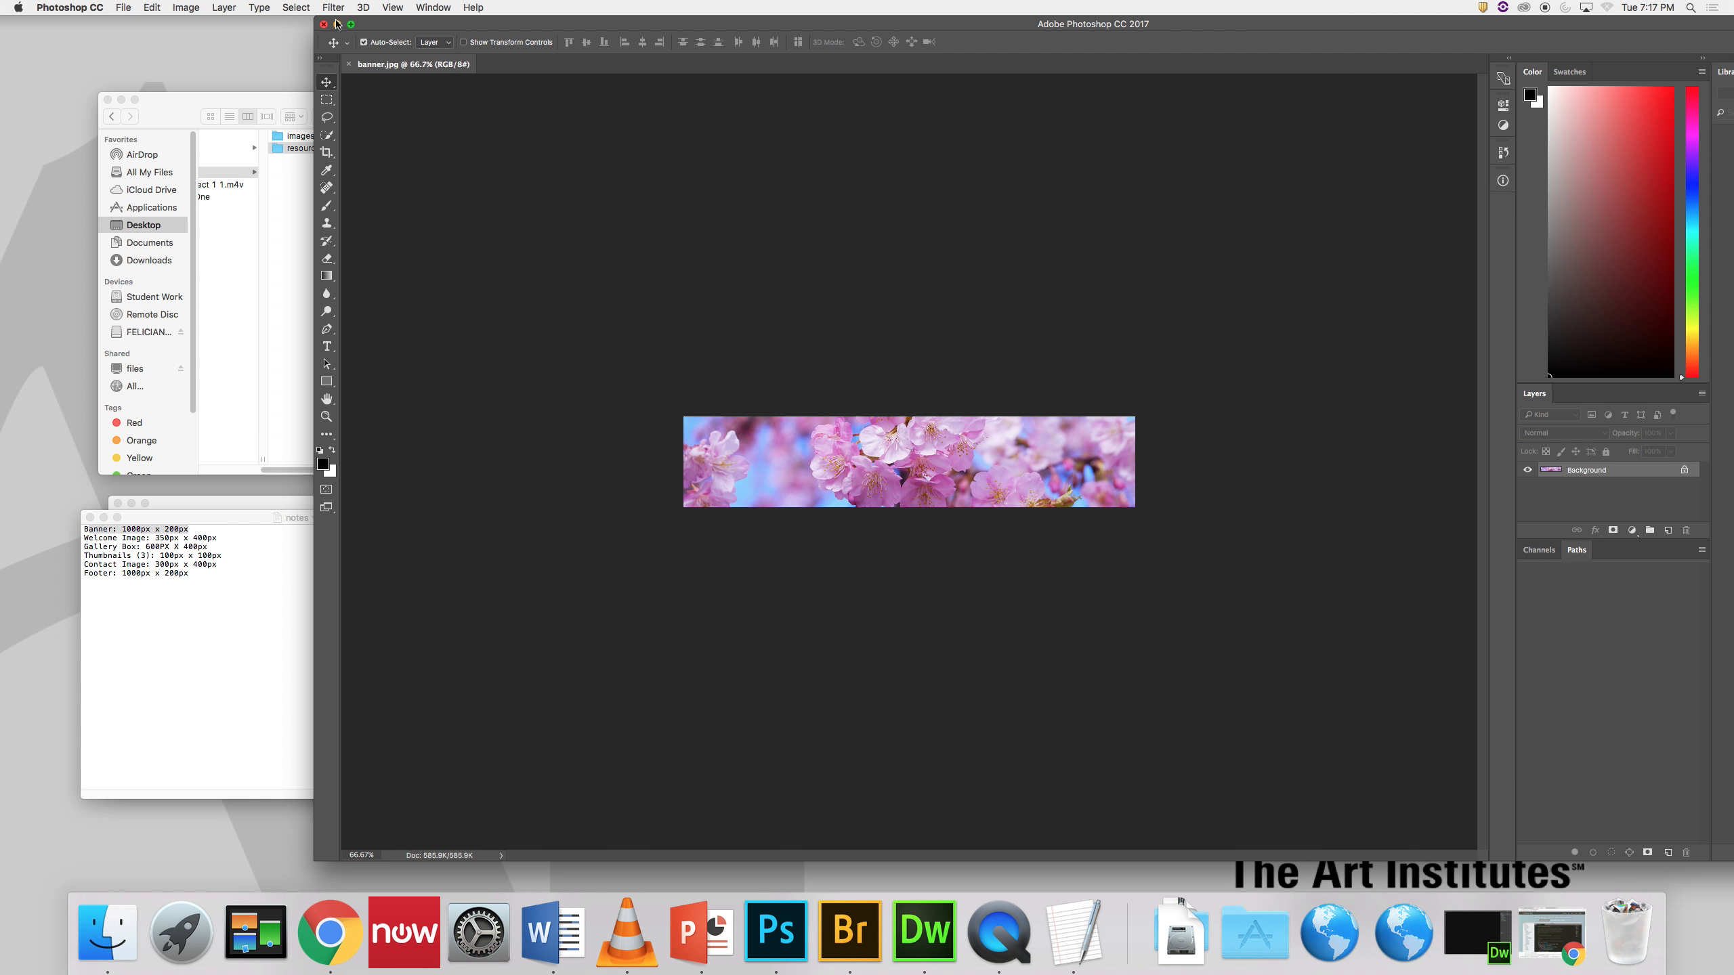
Step: Minimize Photoshop, preview banner.jpg in the images folder to check the saved banner, and return to Photoshop
{"action": "left_click", "coordinate": [338, 24]}
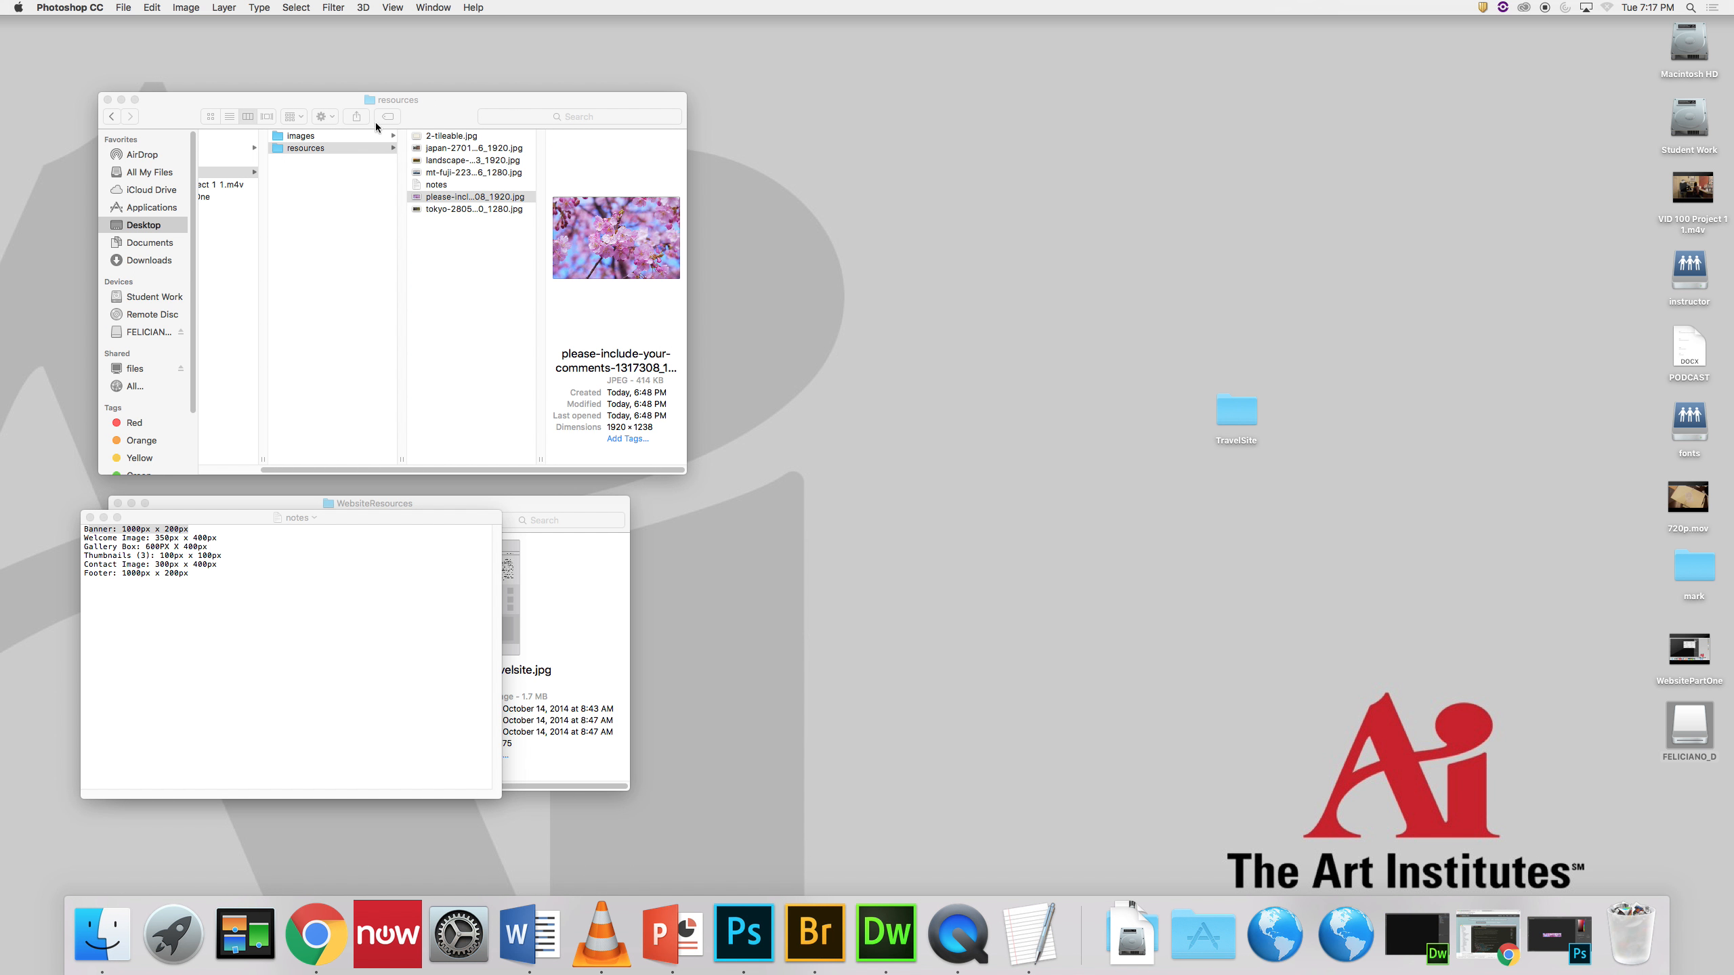
{"action": "left_click_drag", "start_coordinate": [375, 122], "coordinate": [474, 157]}
{"action": "left_click", "coordinate": [414, 172]}
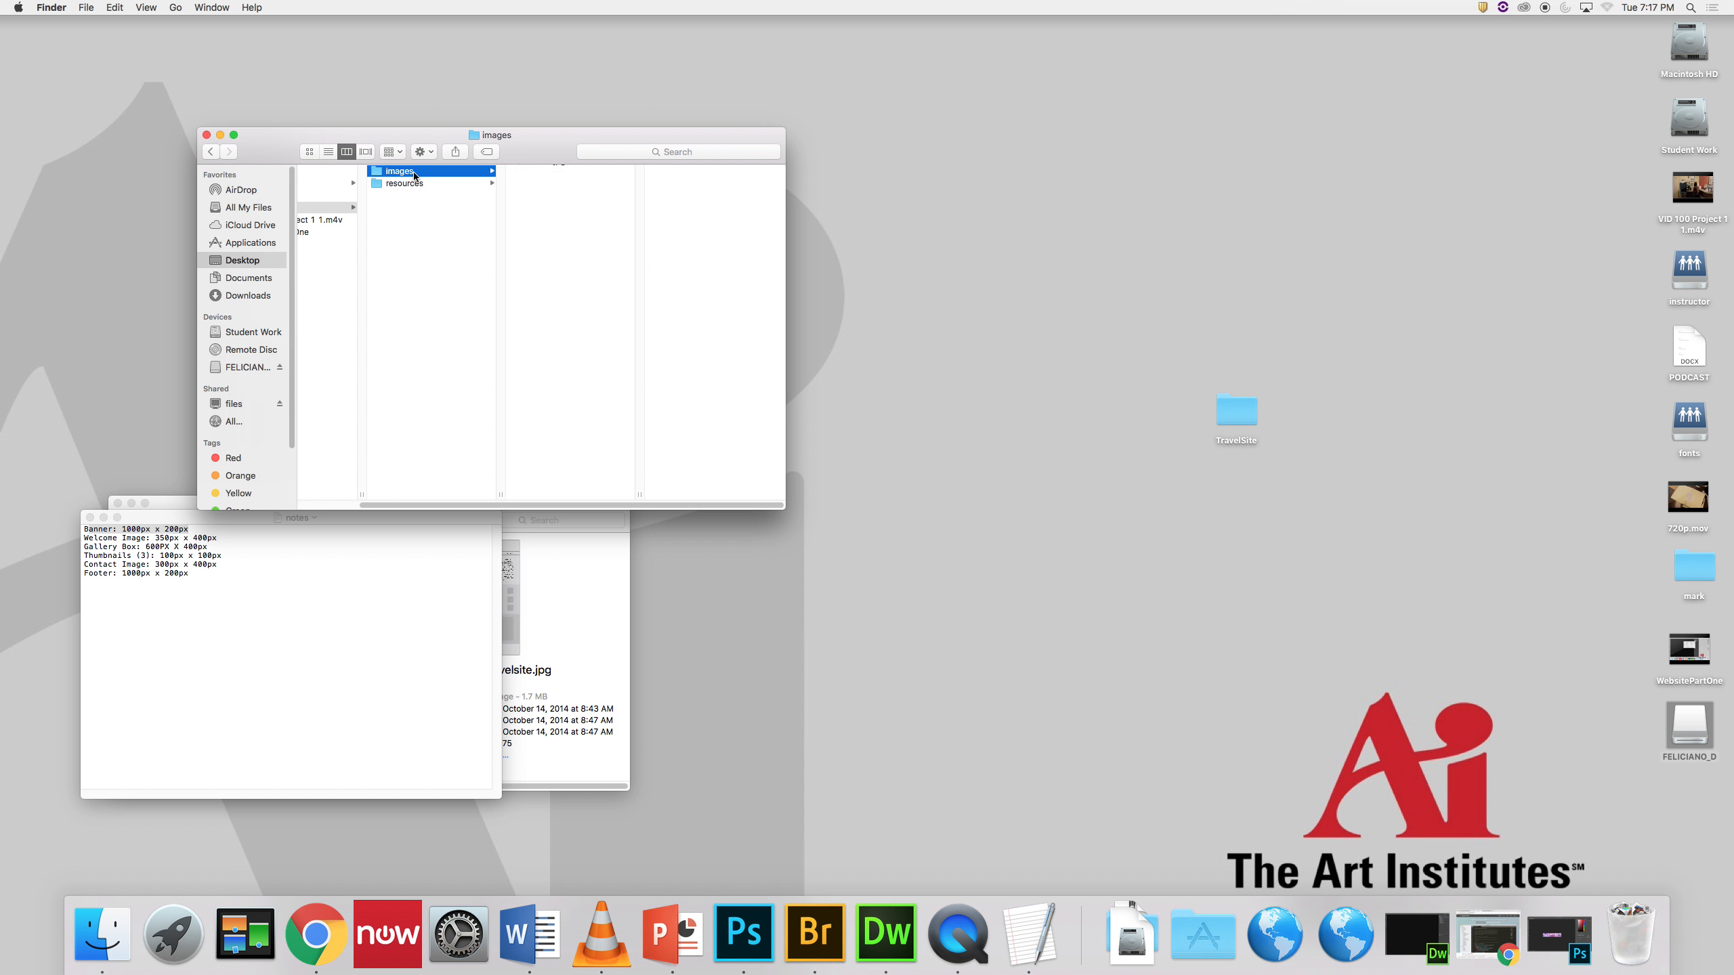
{"action": "left_click", "coordinate": [544, 171]}
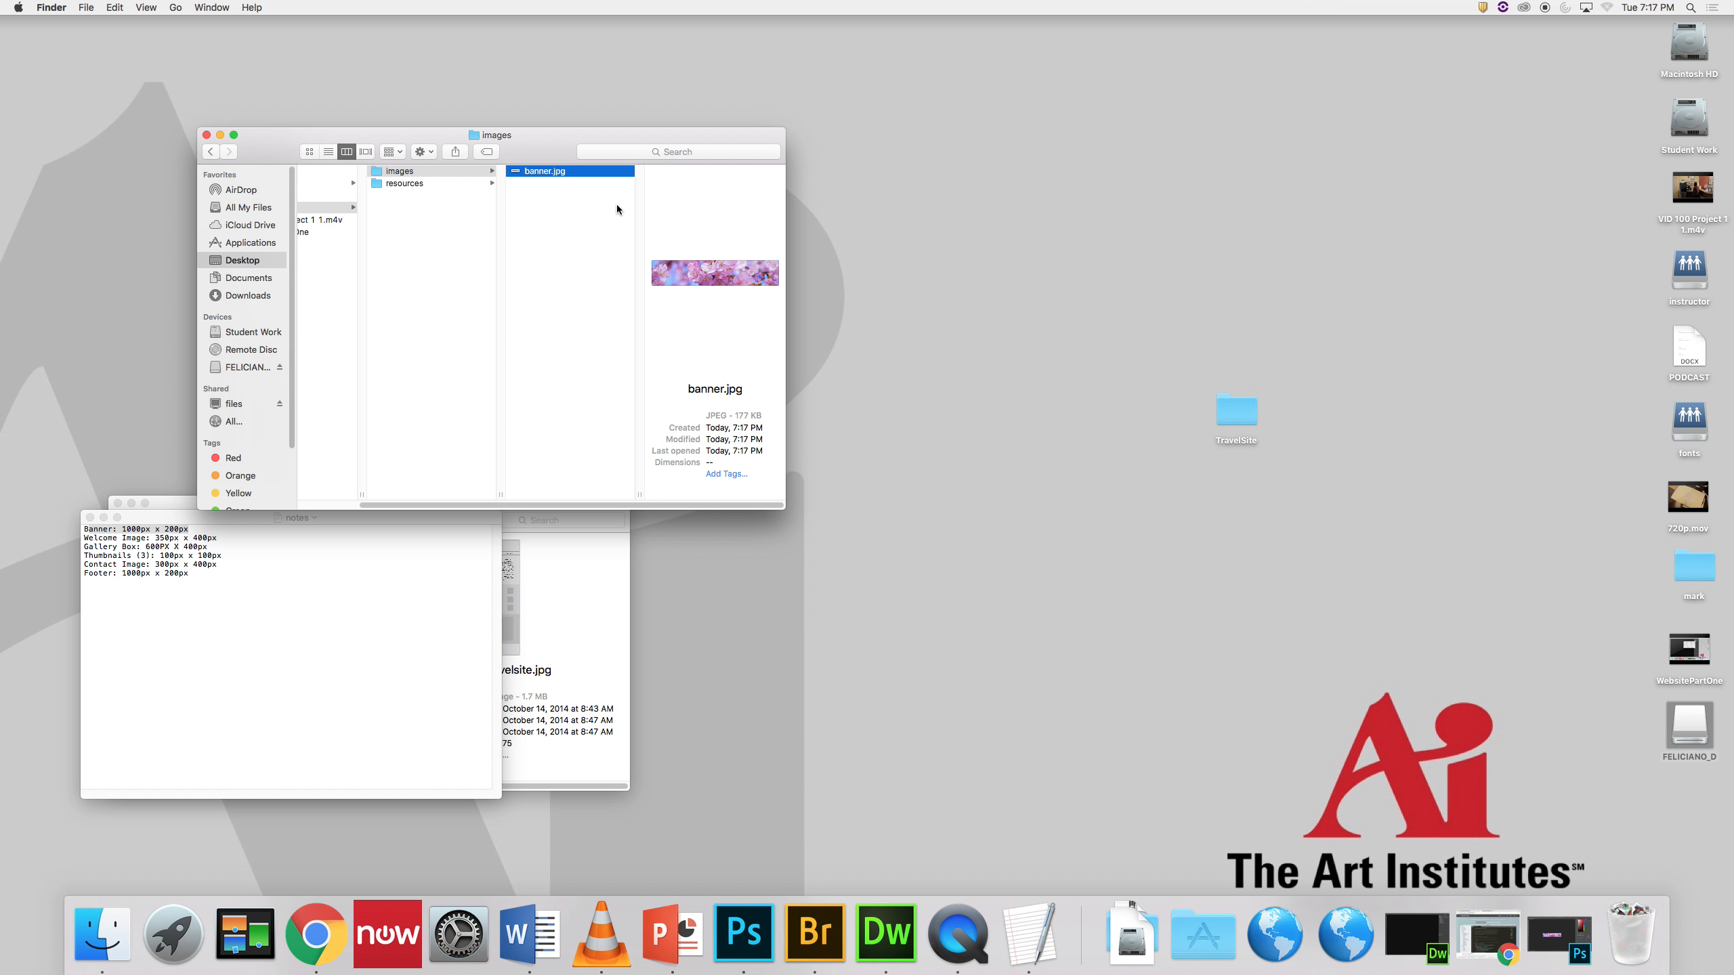
{"action": "key", "text": "space"}
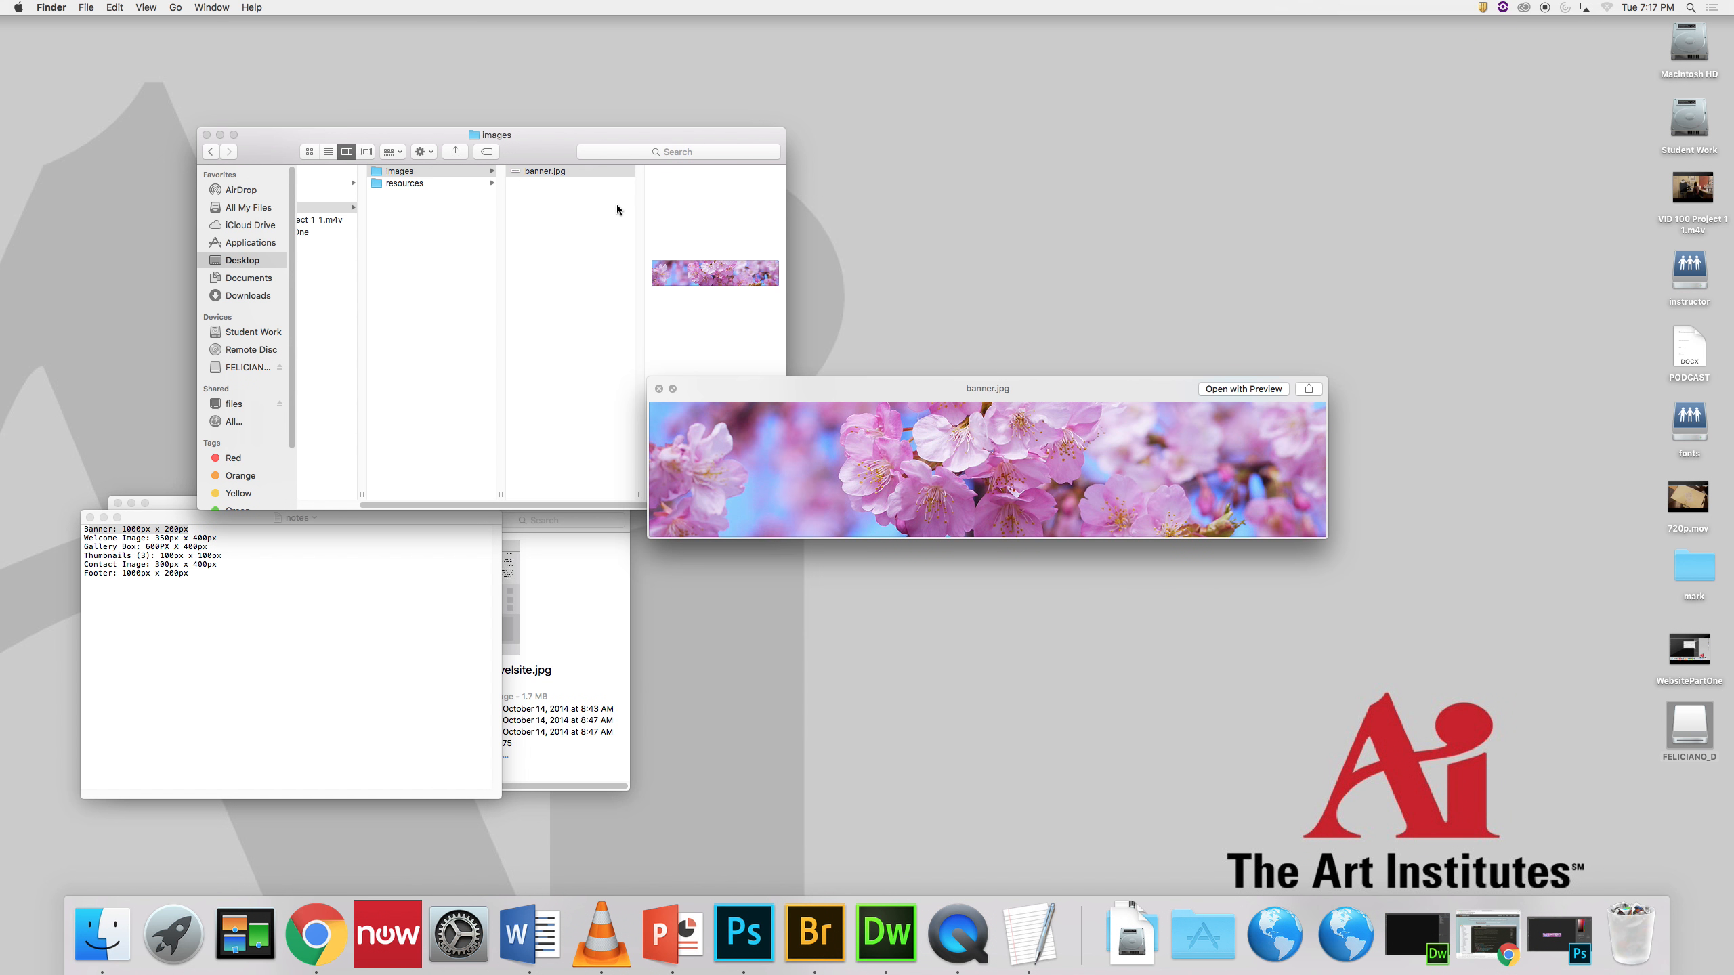
{"action": "key", "text": "space"}
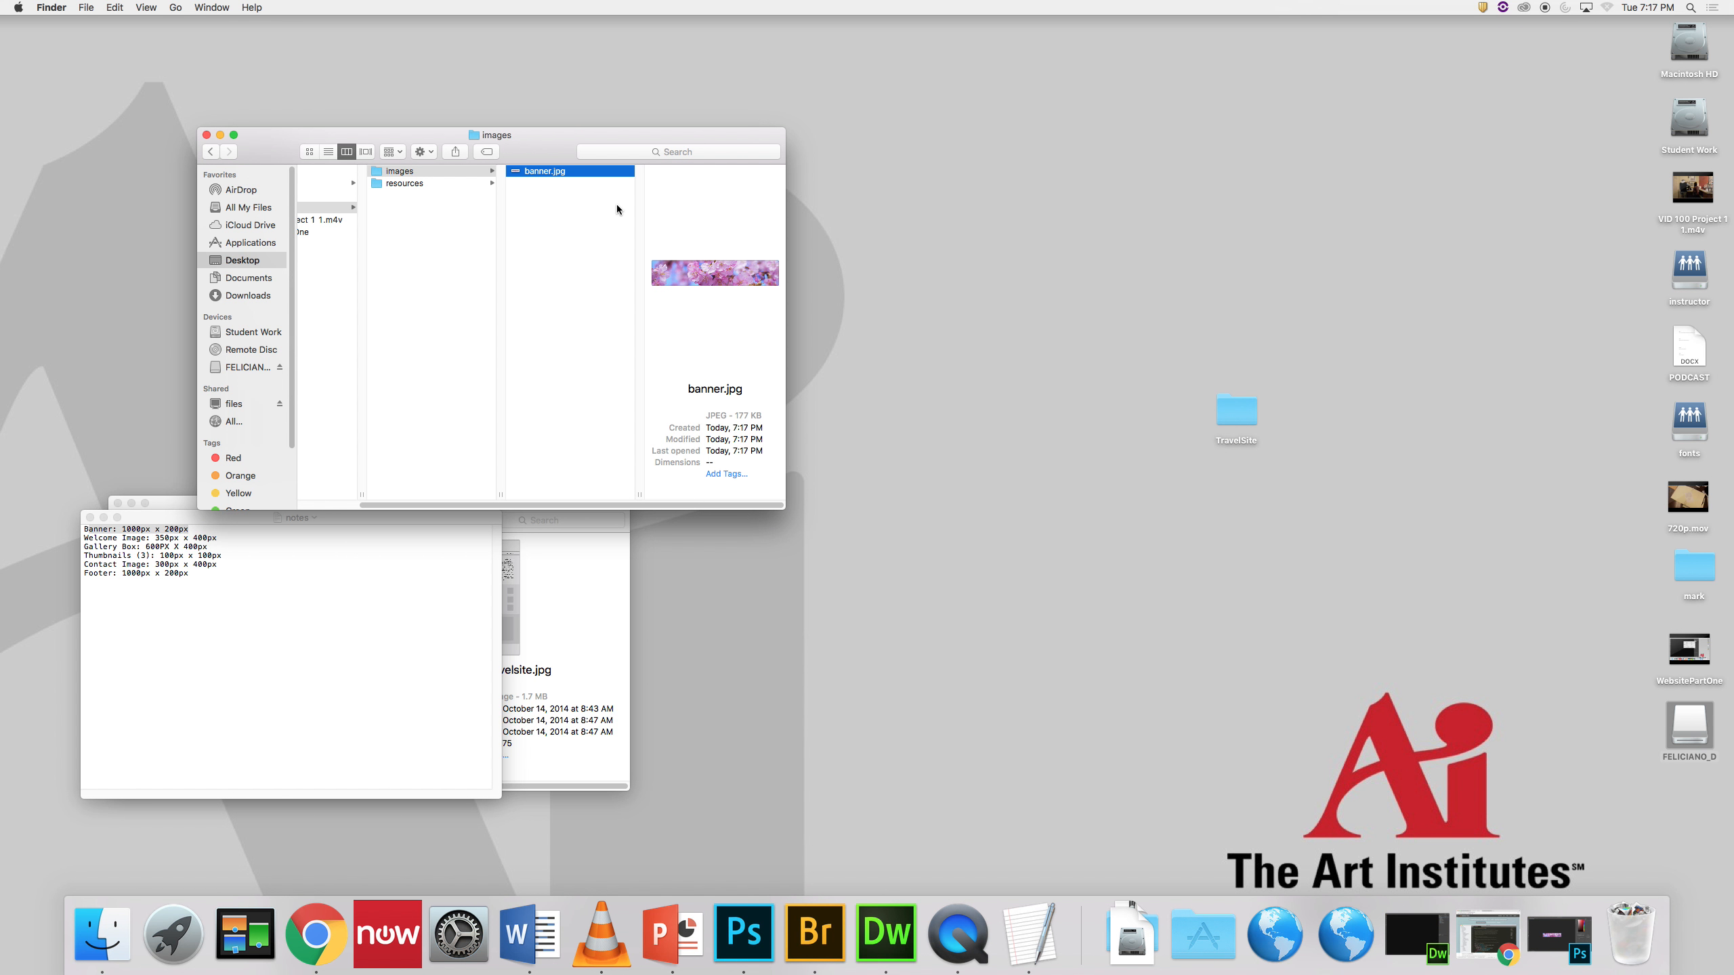
{"action": "left_click", "coordinate": [1561, 934]}
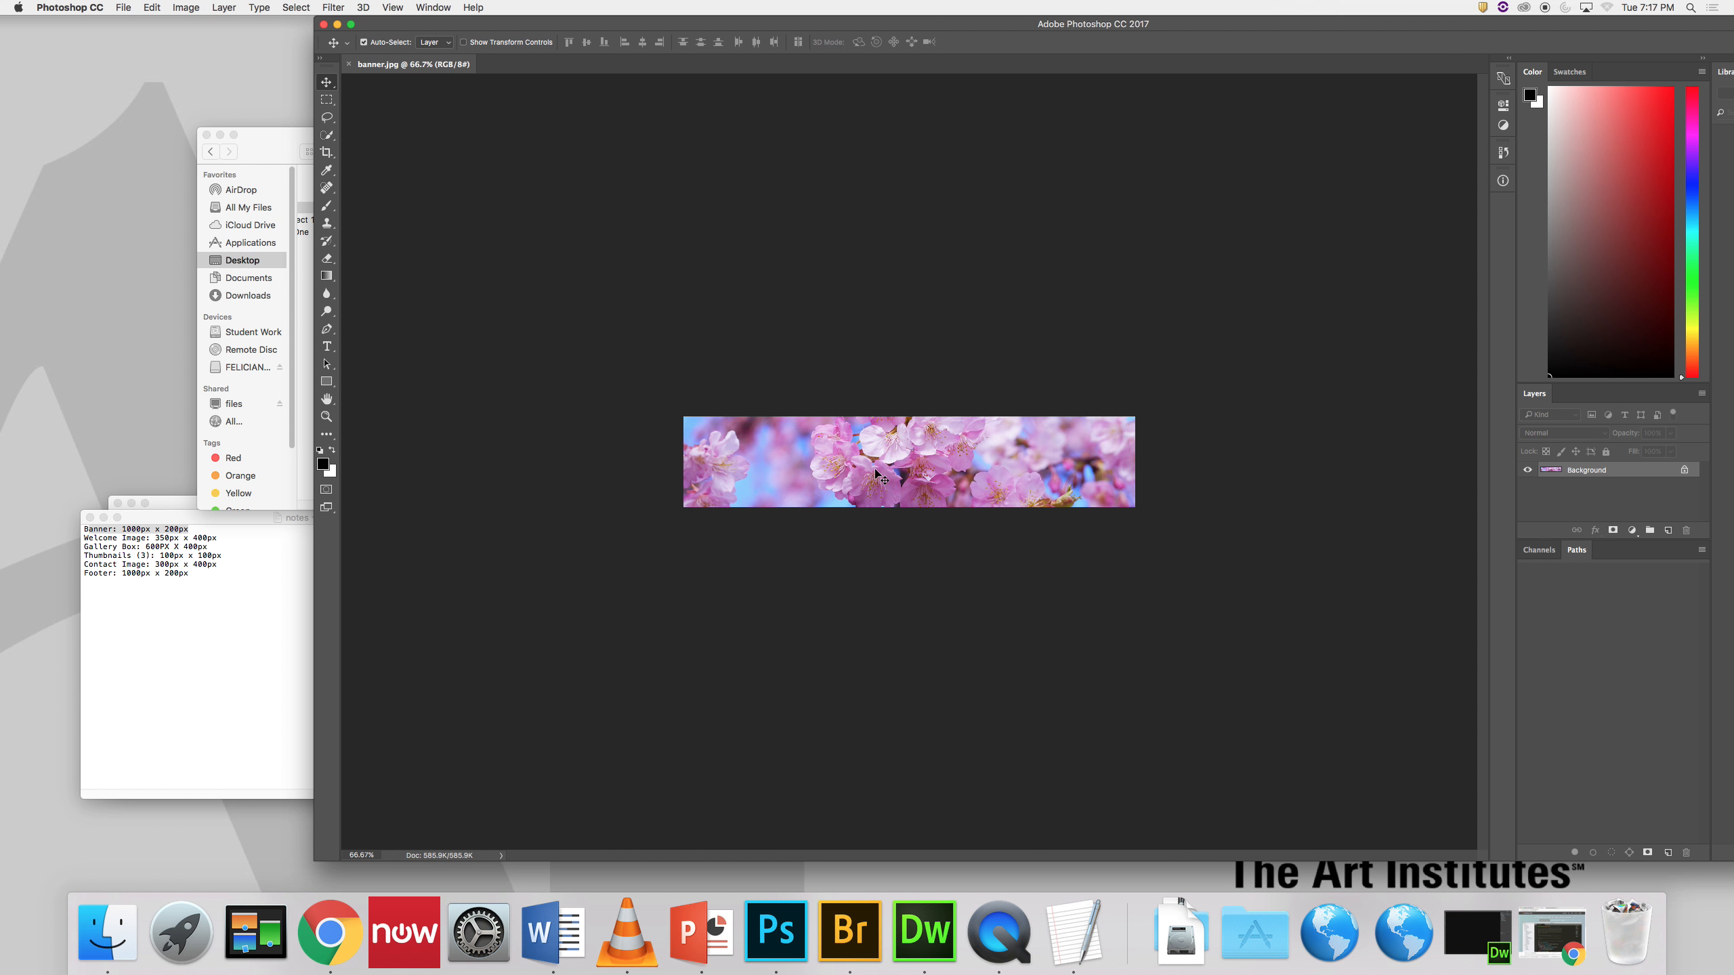
Step: Add the horizontal text "Visit Japan" over the blossoms on the banner and color it white
{"action": "key", "text": "t"}
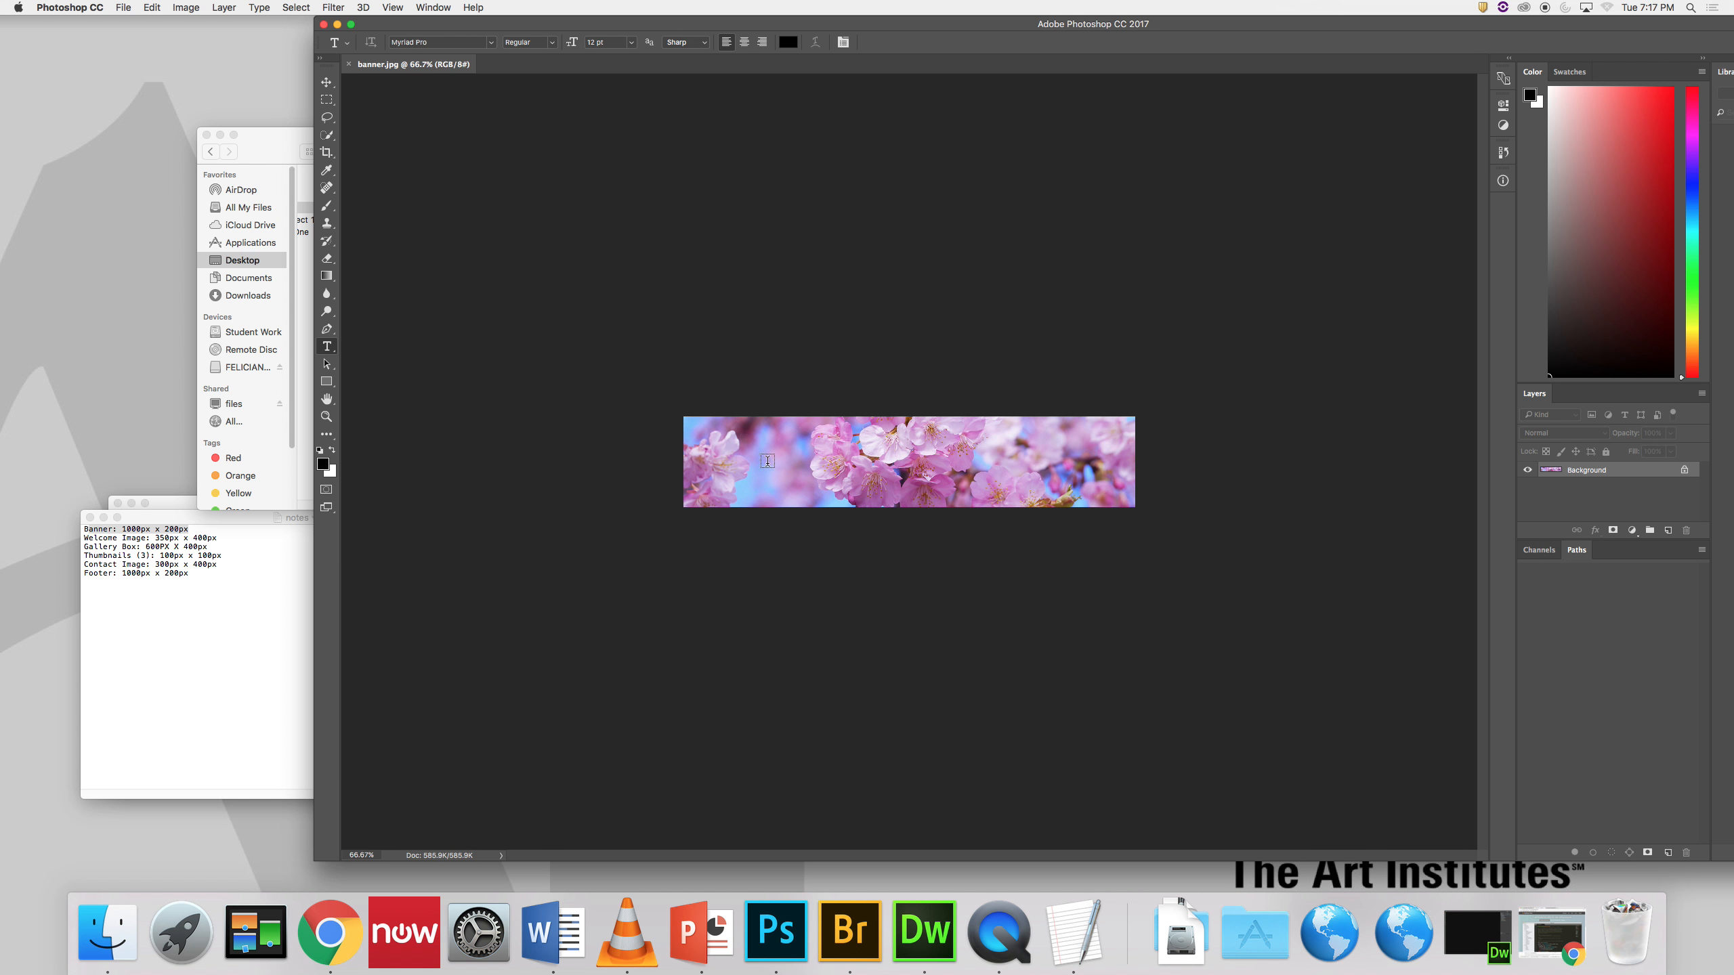
{"action": "left_click", "coordinate": [740, 458]}
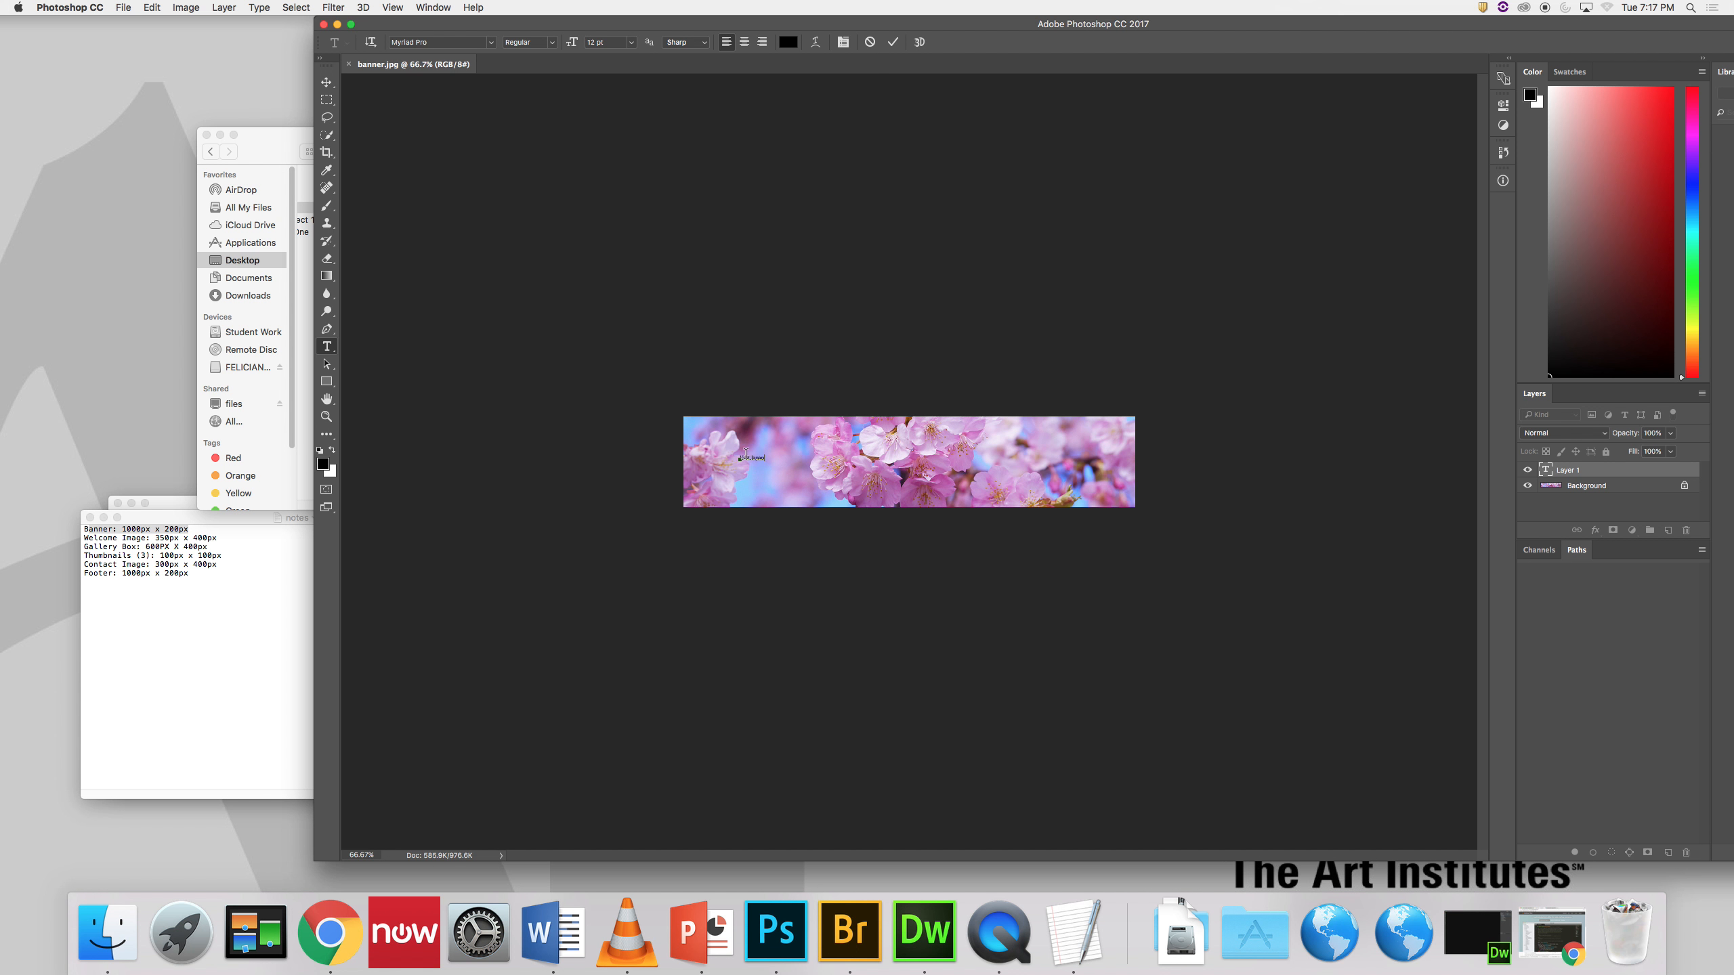
{"action": "key", "text": "super+a"}
{"action": "left_click", "coordinate": [332, 452]}
Step: Enlarge the "Visit Japan" text to 150 pt and move it down and across to center it on the banner
{"action": "left_click", "coordinate": [629, 44]}
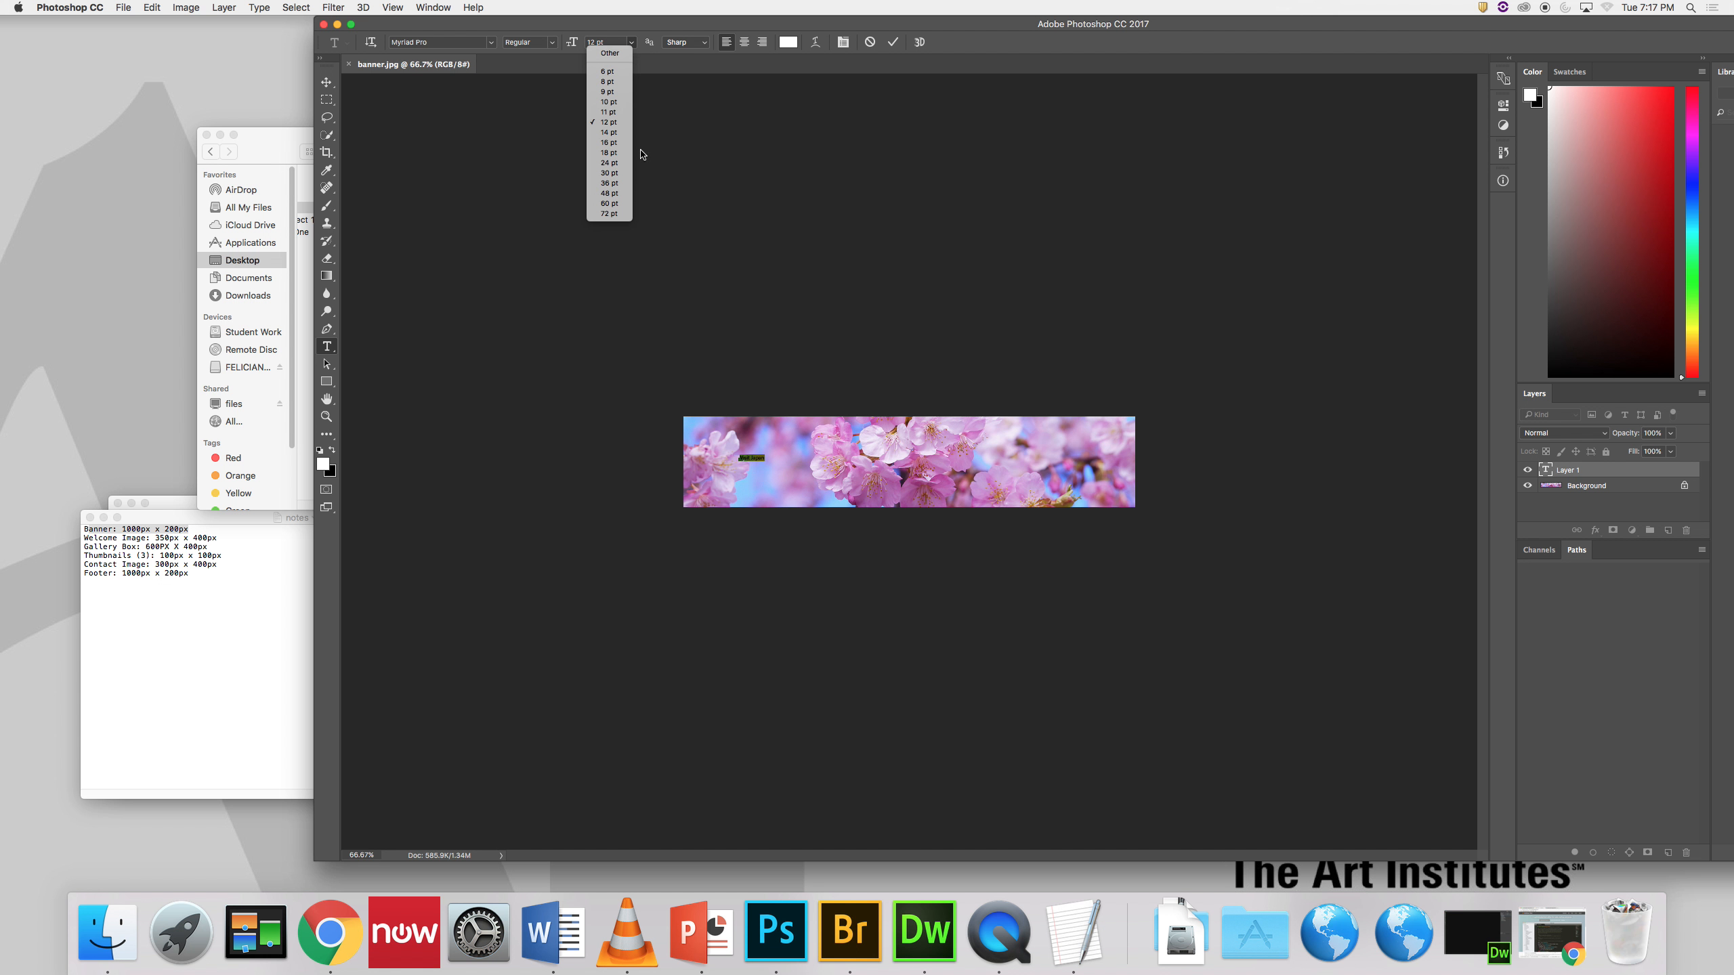
{"action": "left_click", "coordinate": [618, 195]}
{"action": "left_click", "coordinate": [631, 42]}
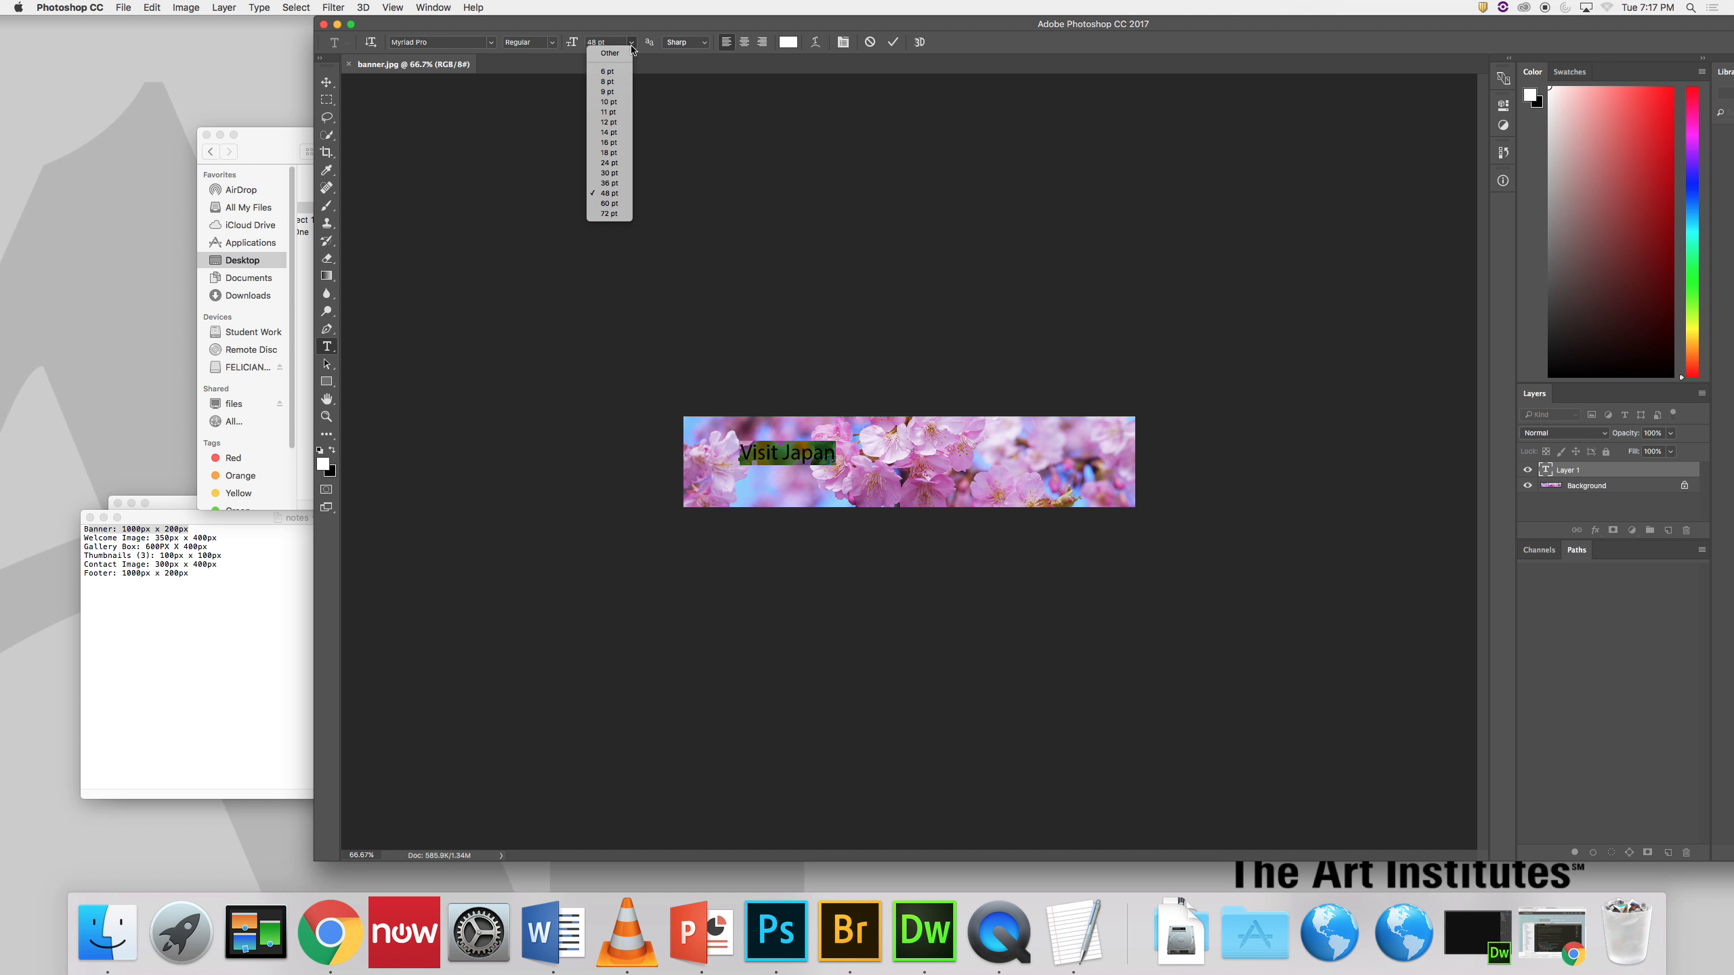
{"action": "left_click", "coordinate": [624, 217]}
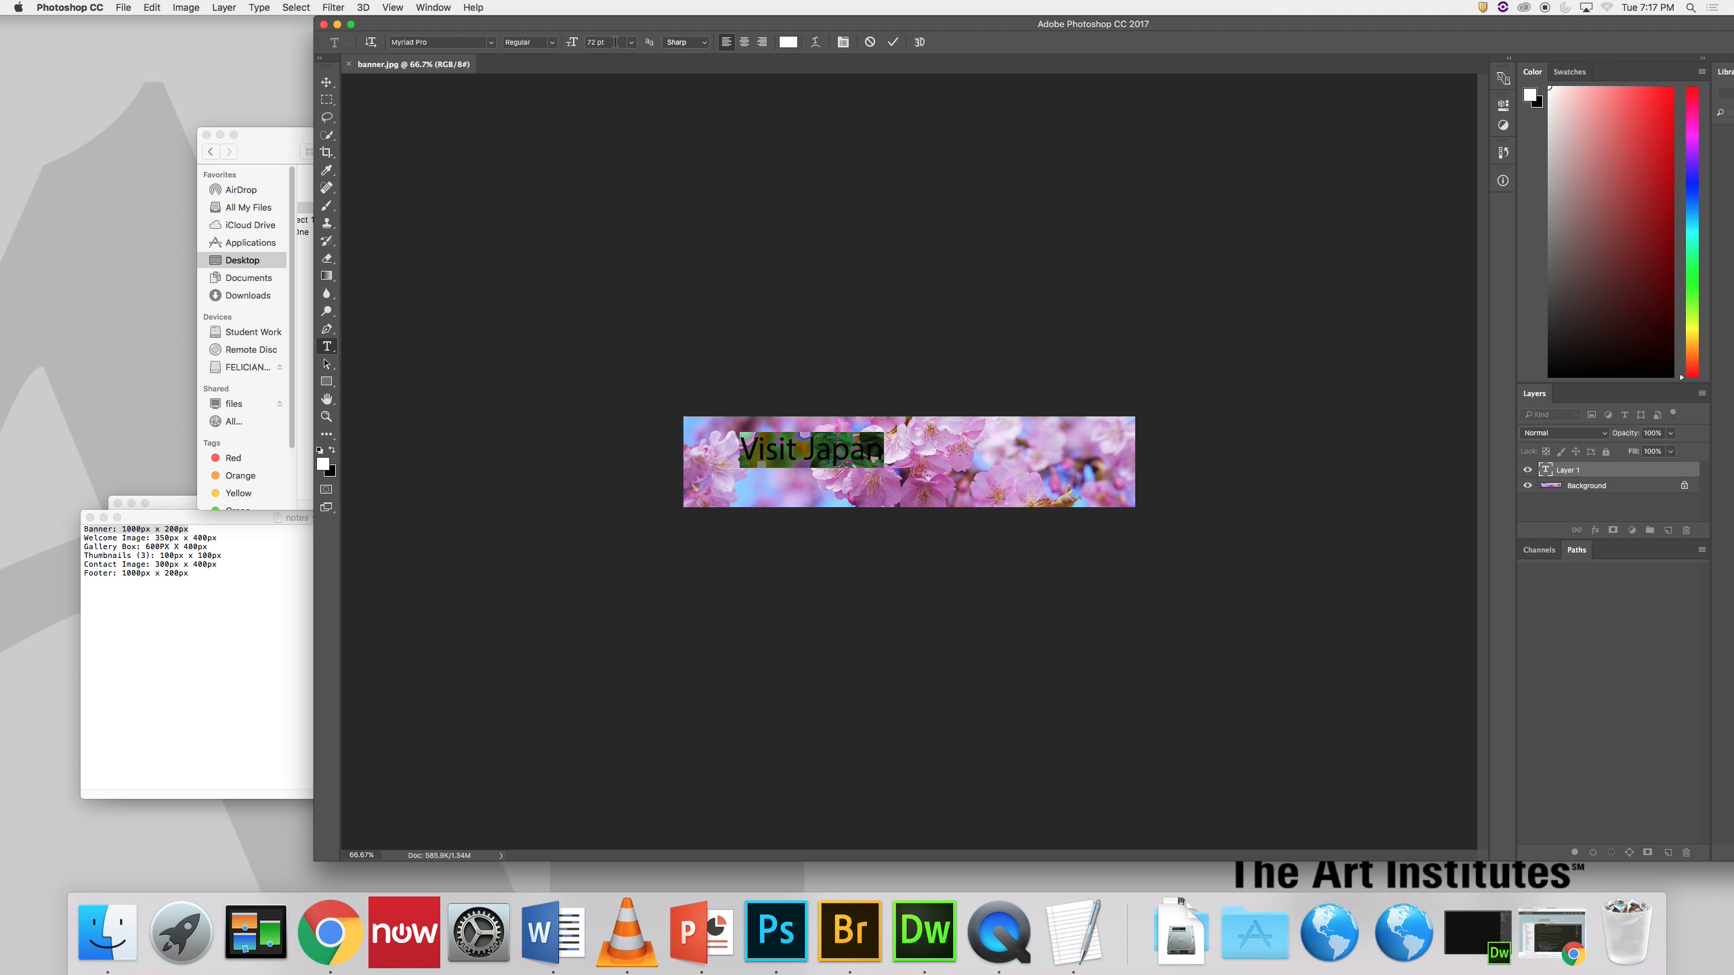
{"action": "type", "text": "150"}
{"action": "key", "text": "Return"}
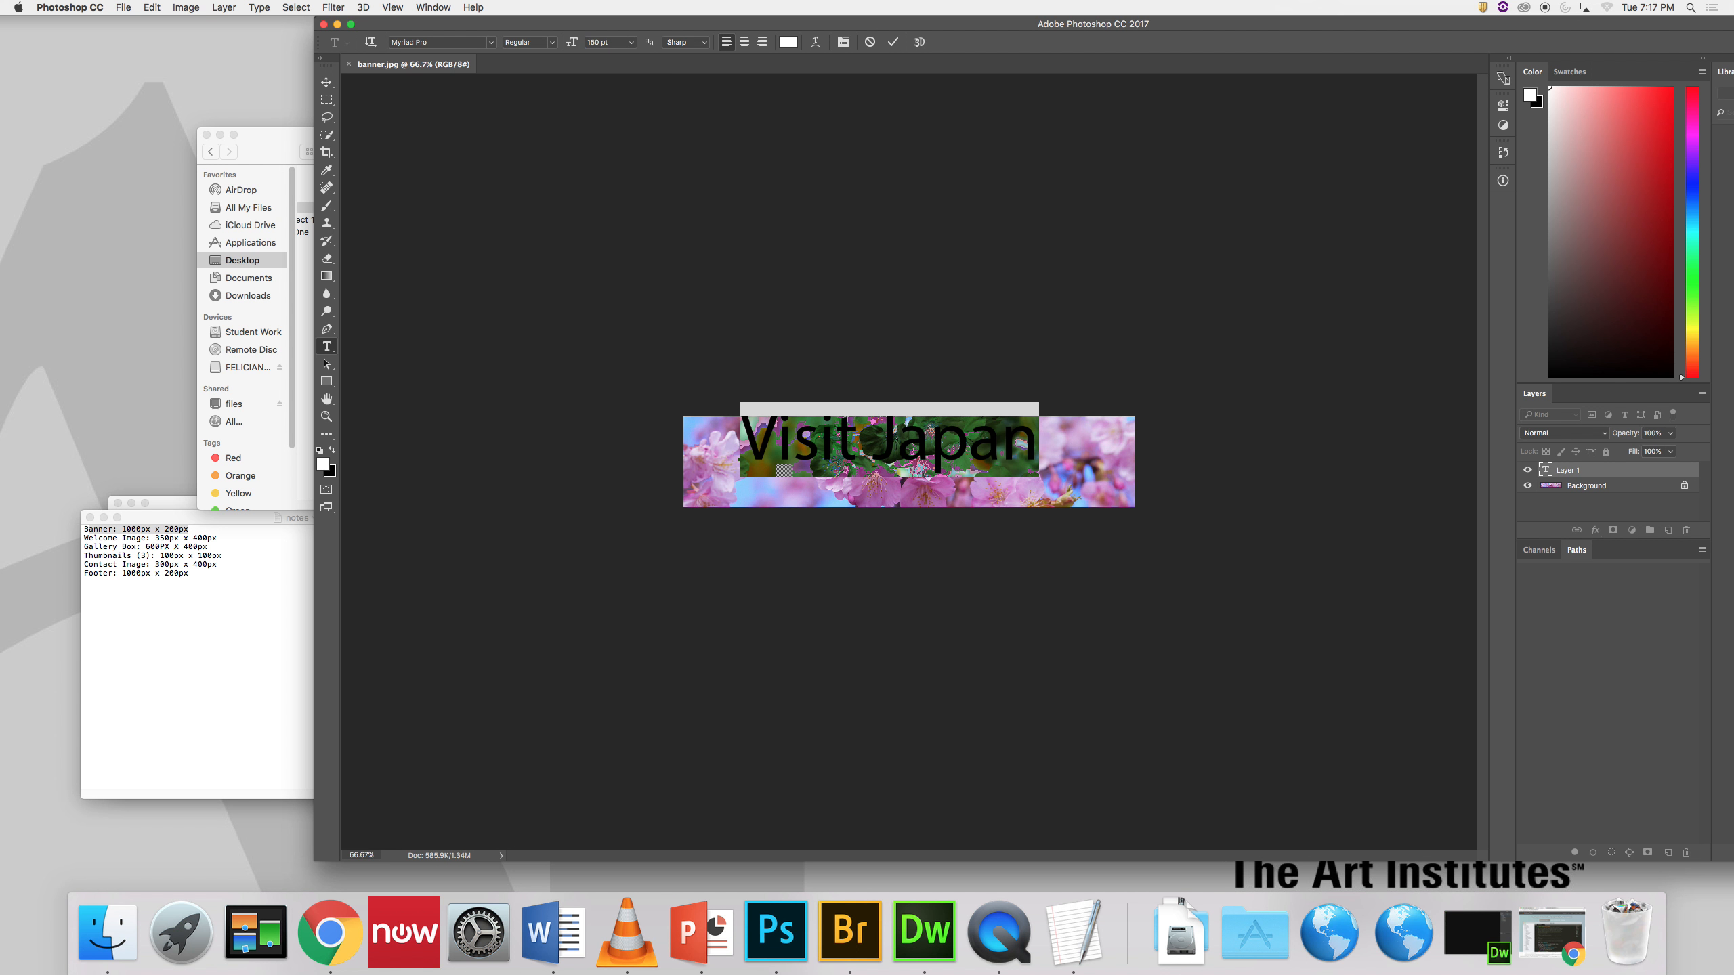
{"action": "left_click", "coordinate": [327, 82]}
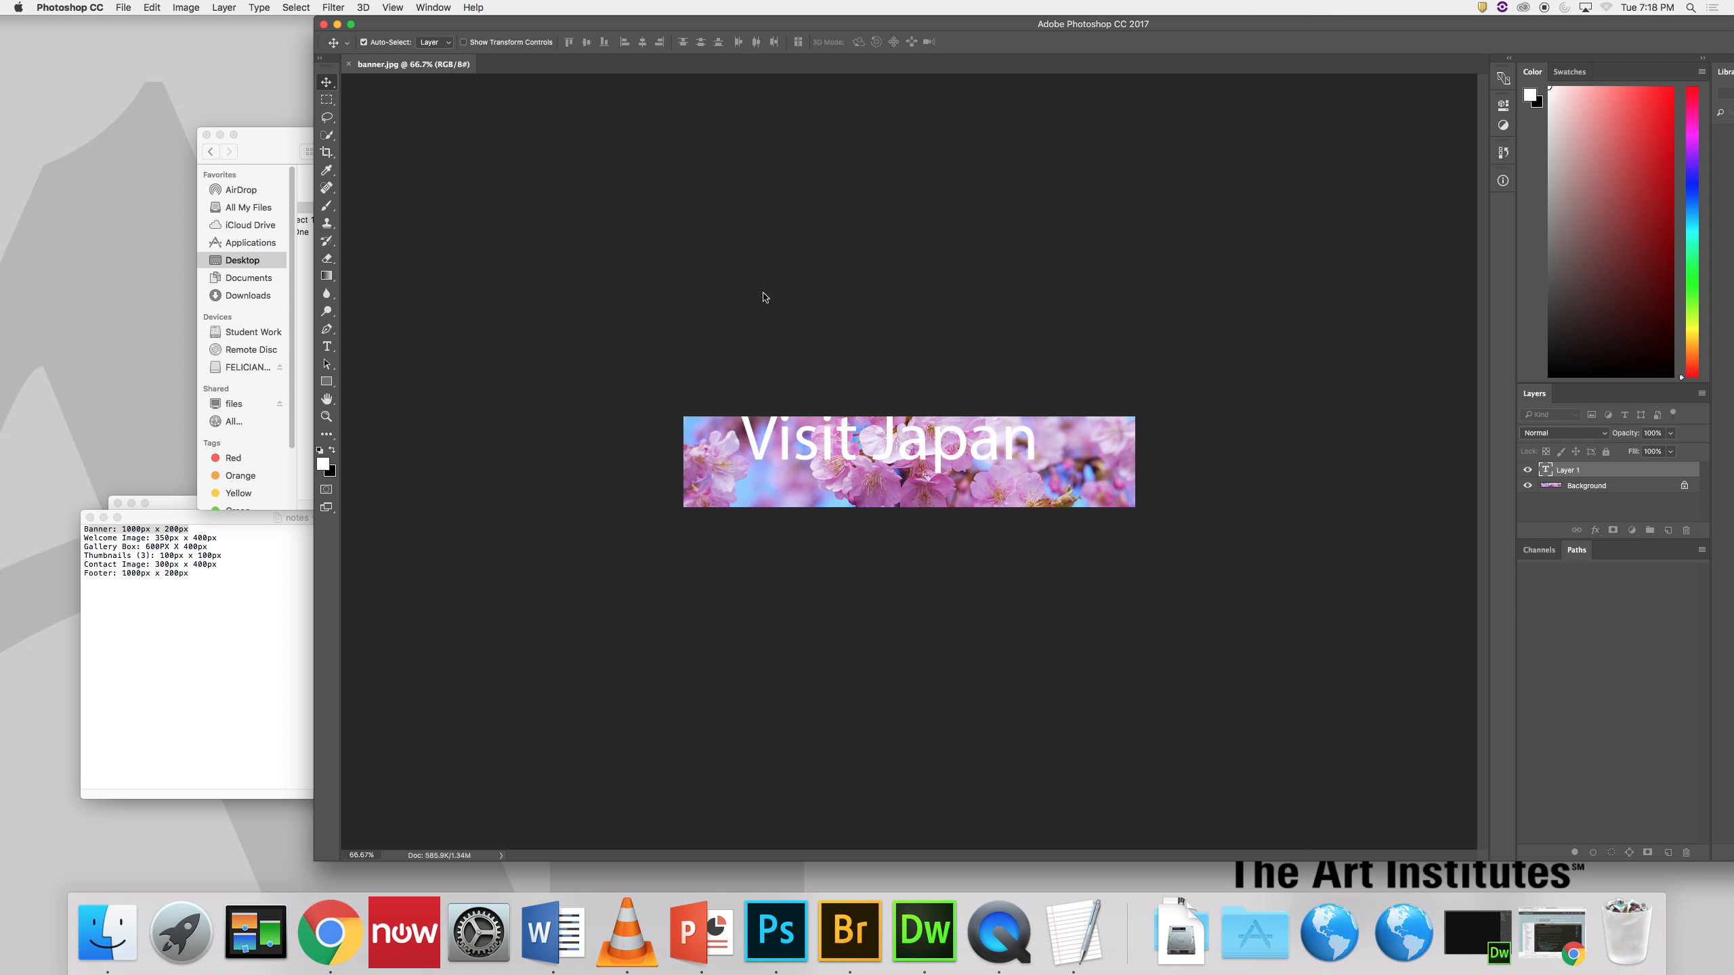
{"action": "left_click_drag", "start_coordinate": [957, 472], "coordinate": [983, 483]}
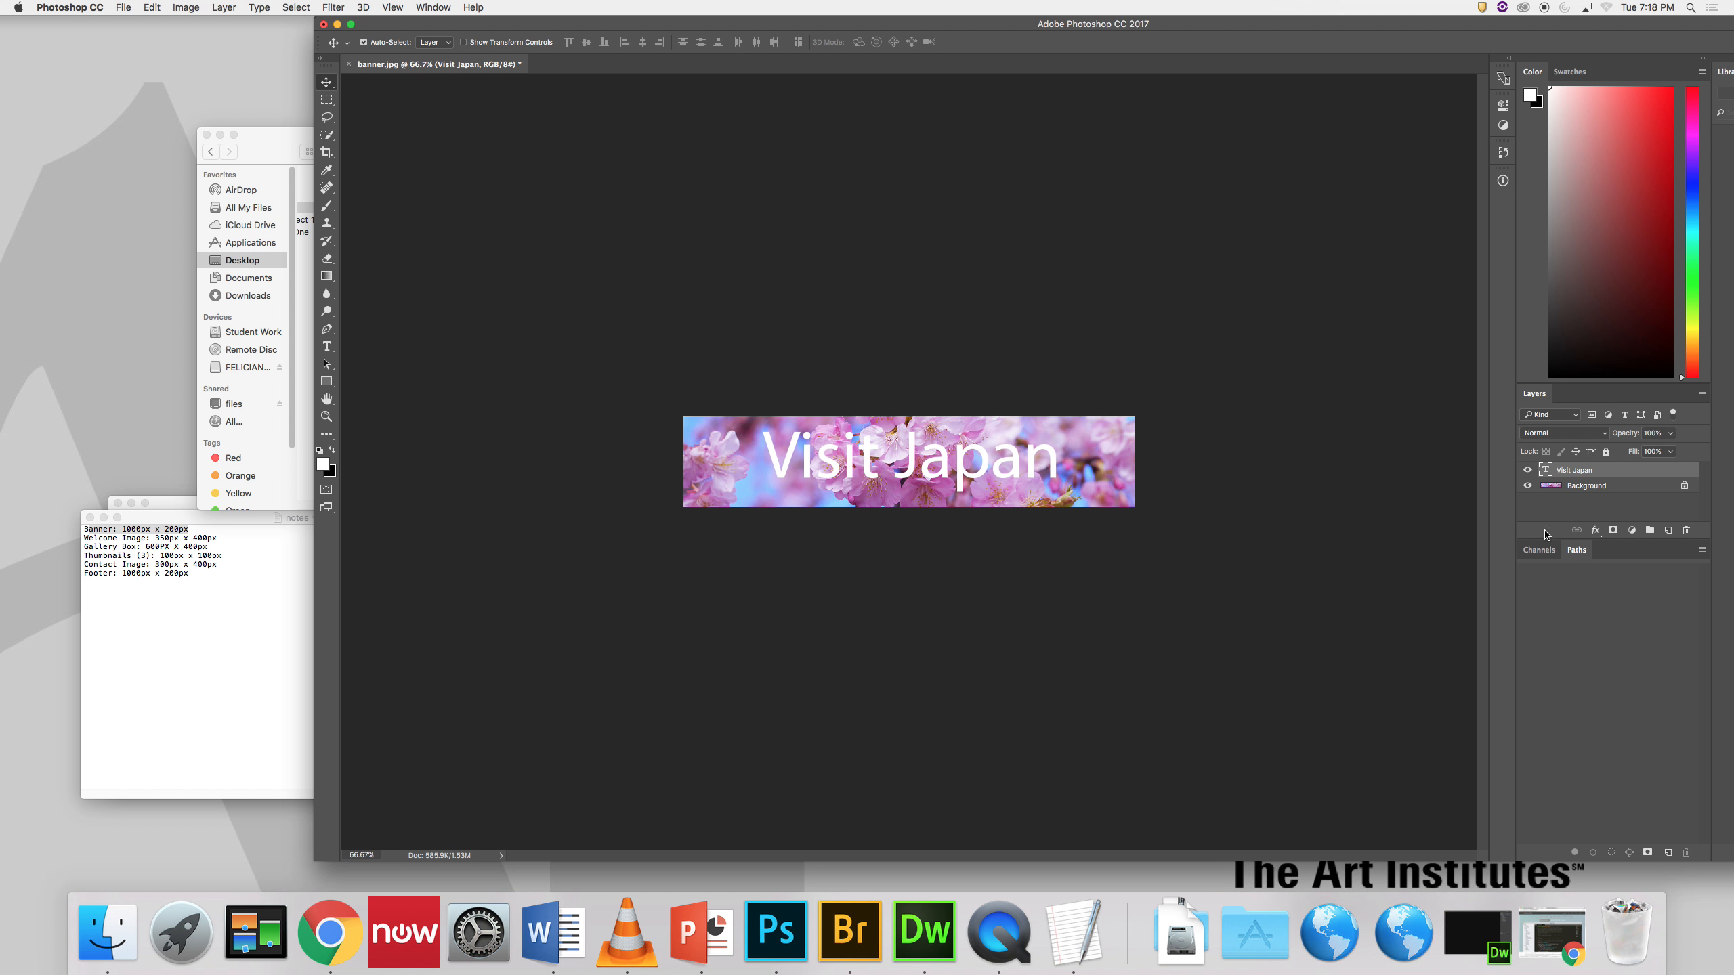
Step: Add a drop shadow effect to the "Visit Japan" text layer and give the shadow a purple color
{"action": "double_click", "coordinate": [1614, 471]}
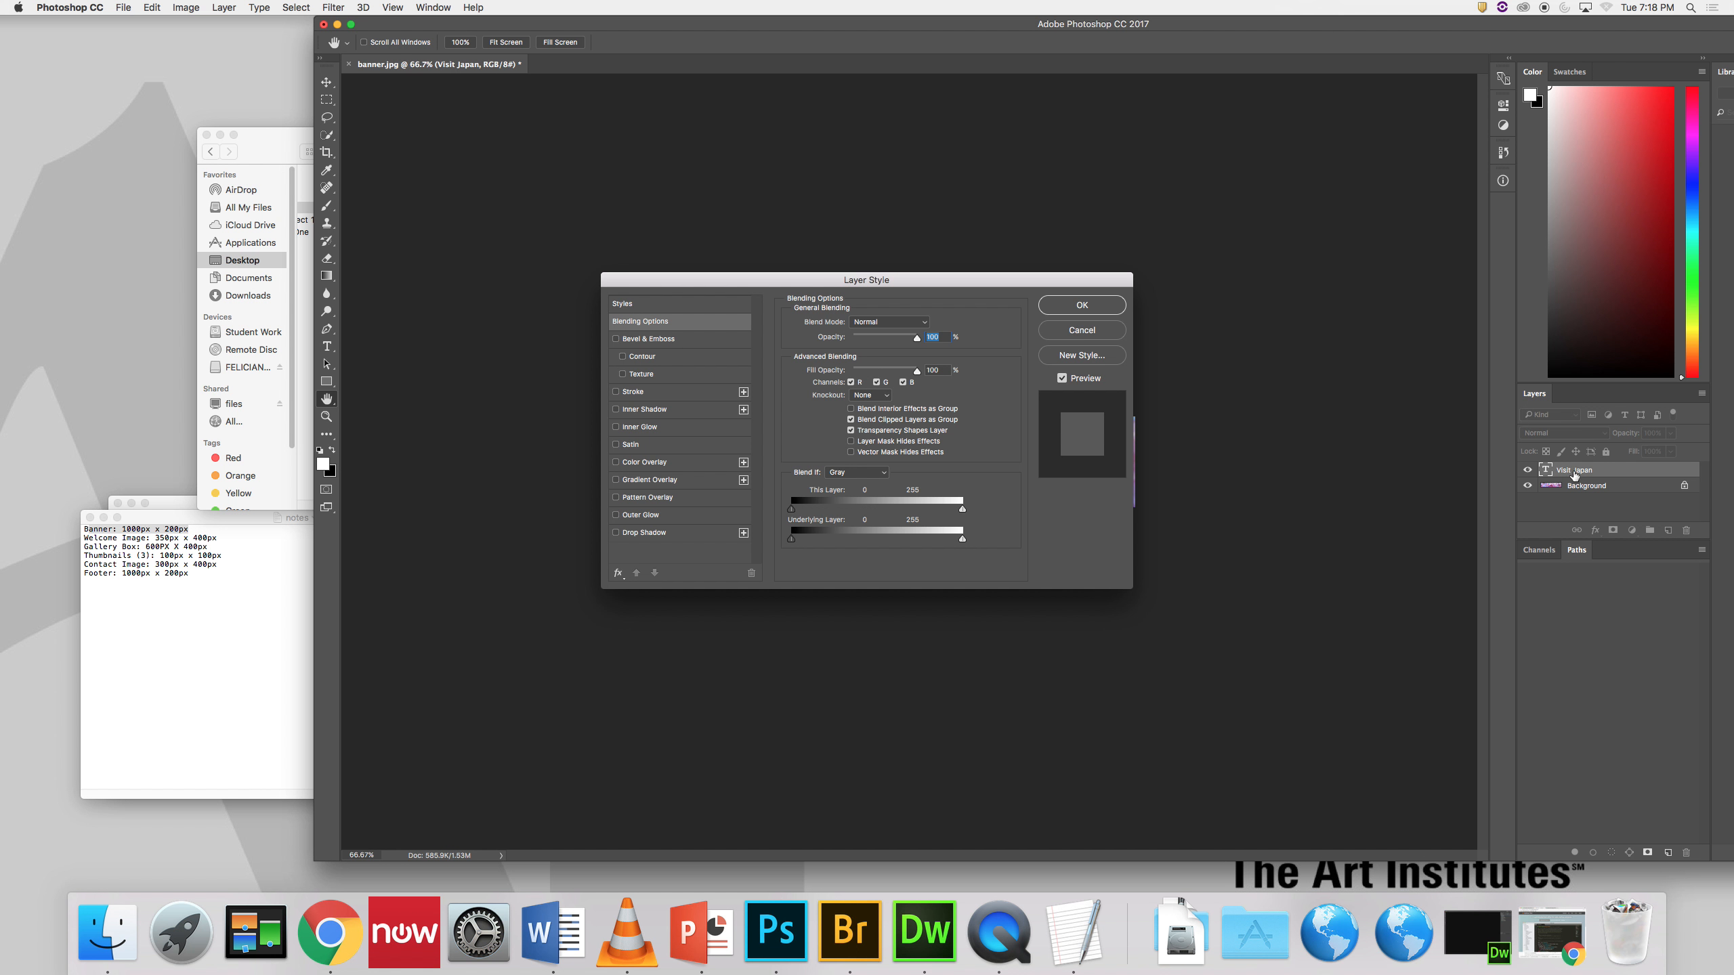
{"action": "left_click_drag", "start_coordinate": [918, 279], "coordinate": [722, 73]}
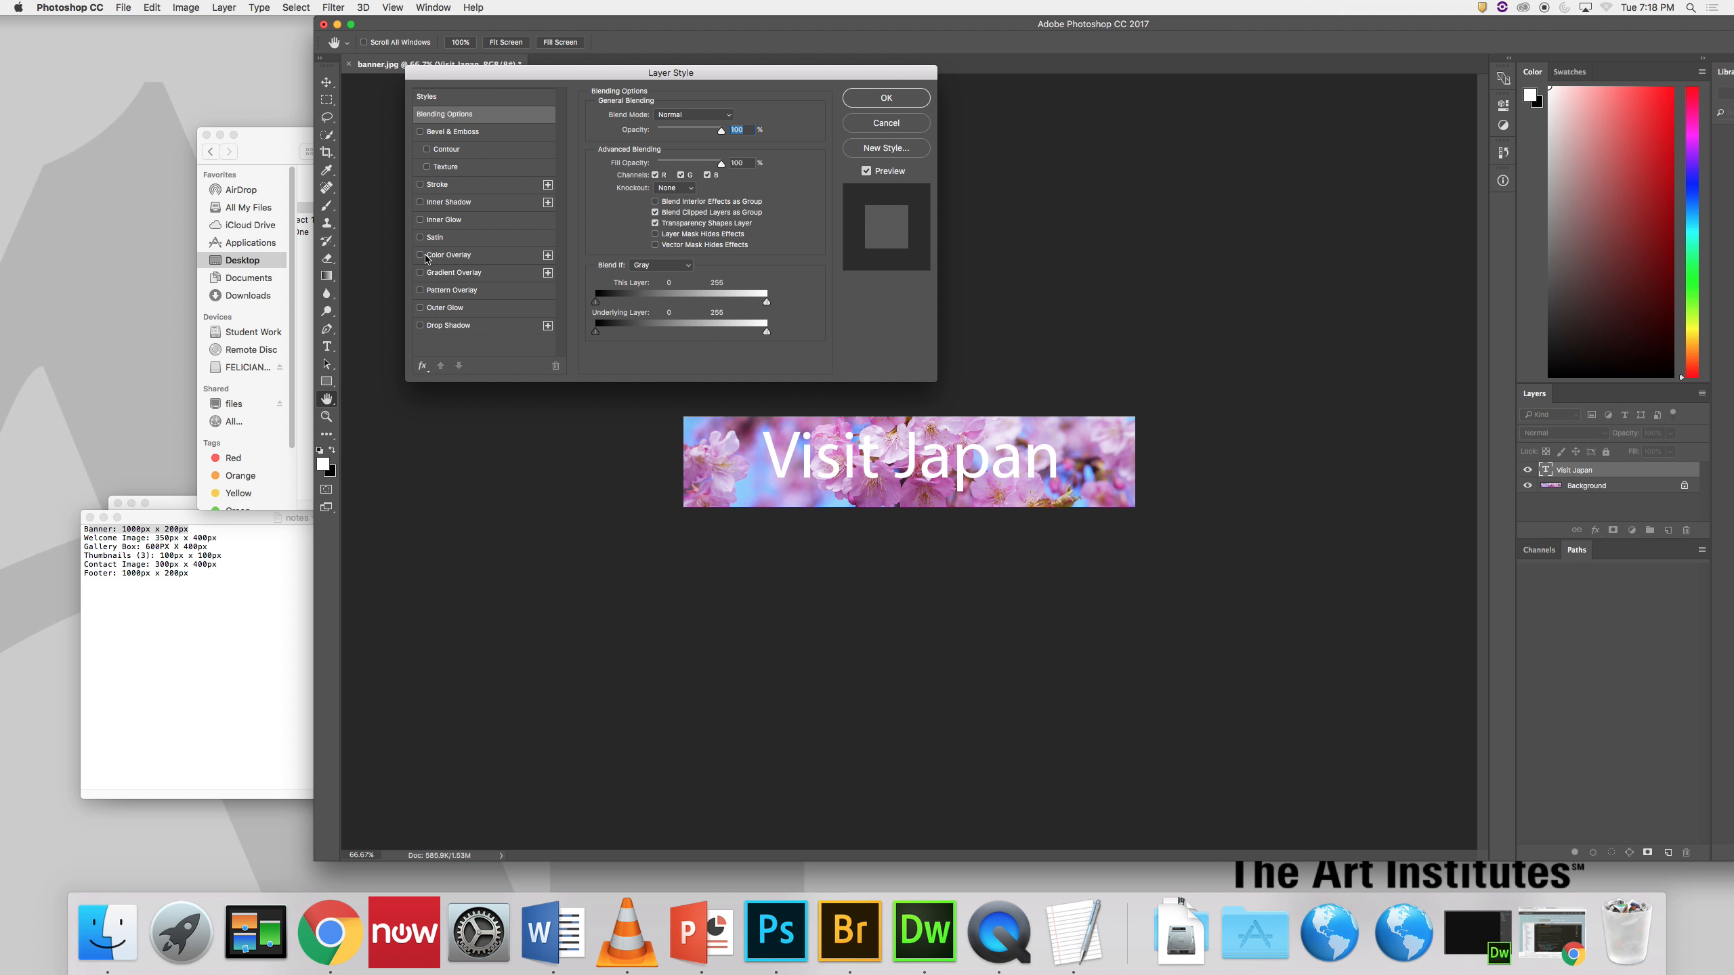
{"action": "left_click", "coordinate": [421, 326]}
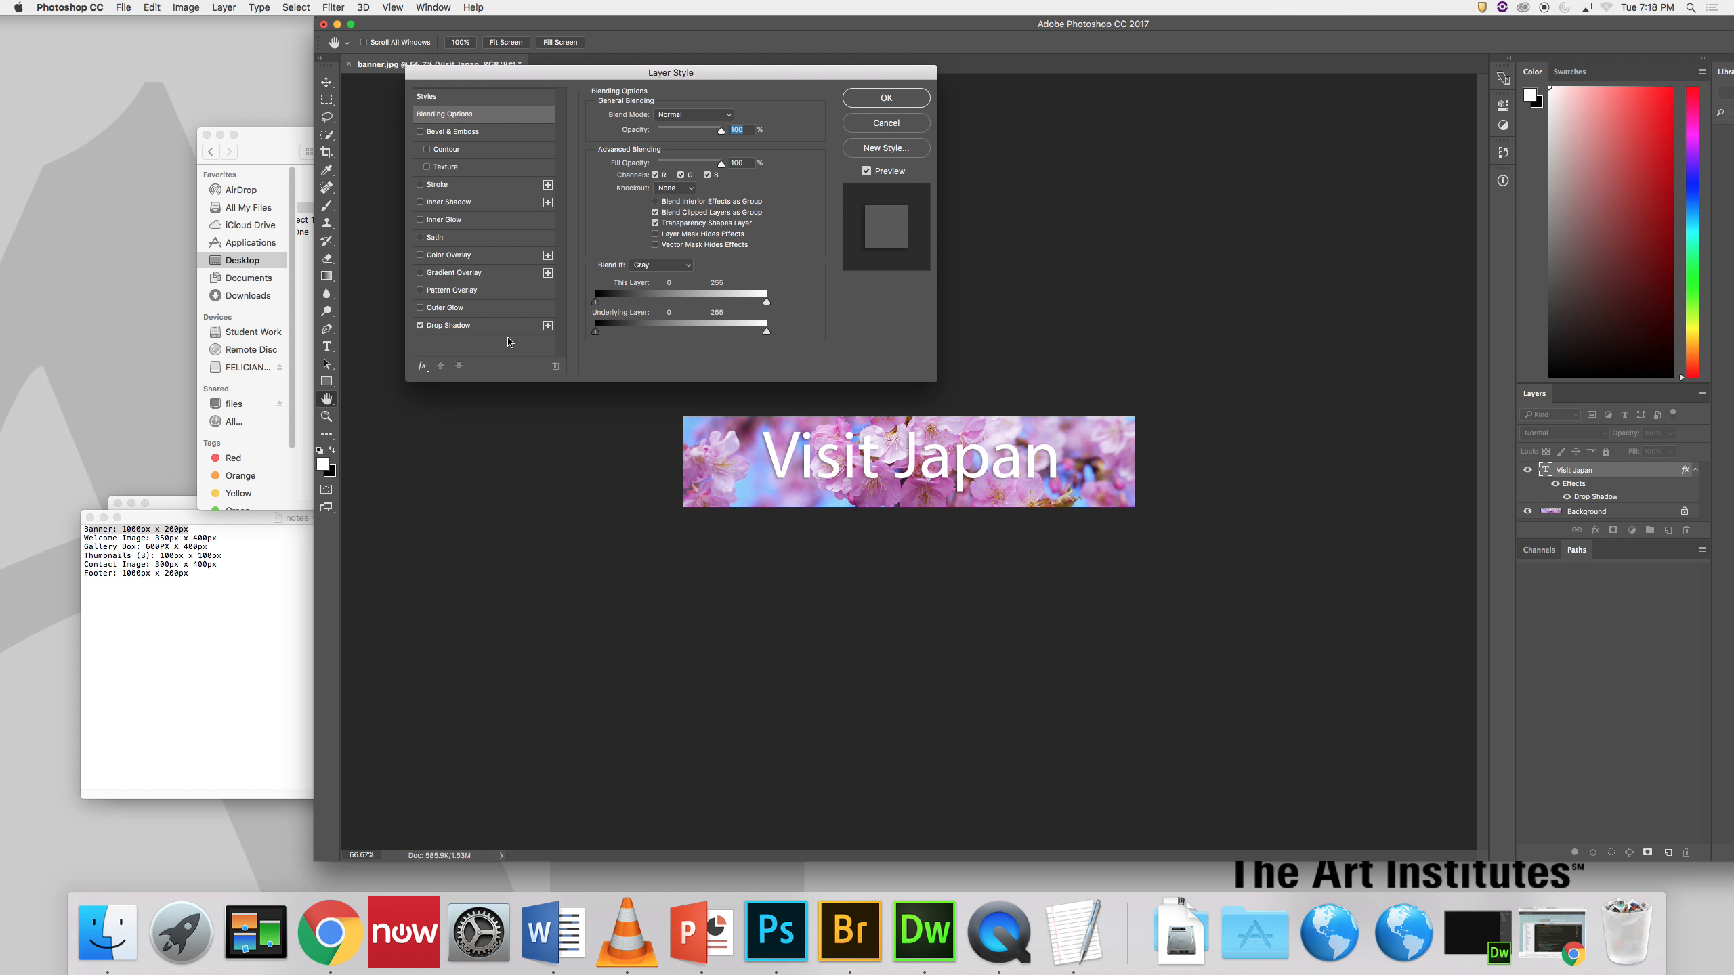
{"action": "left_click", "coordinate": [456, 327]}
{"action": "left_click", "coordinate": [731, 122]}
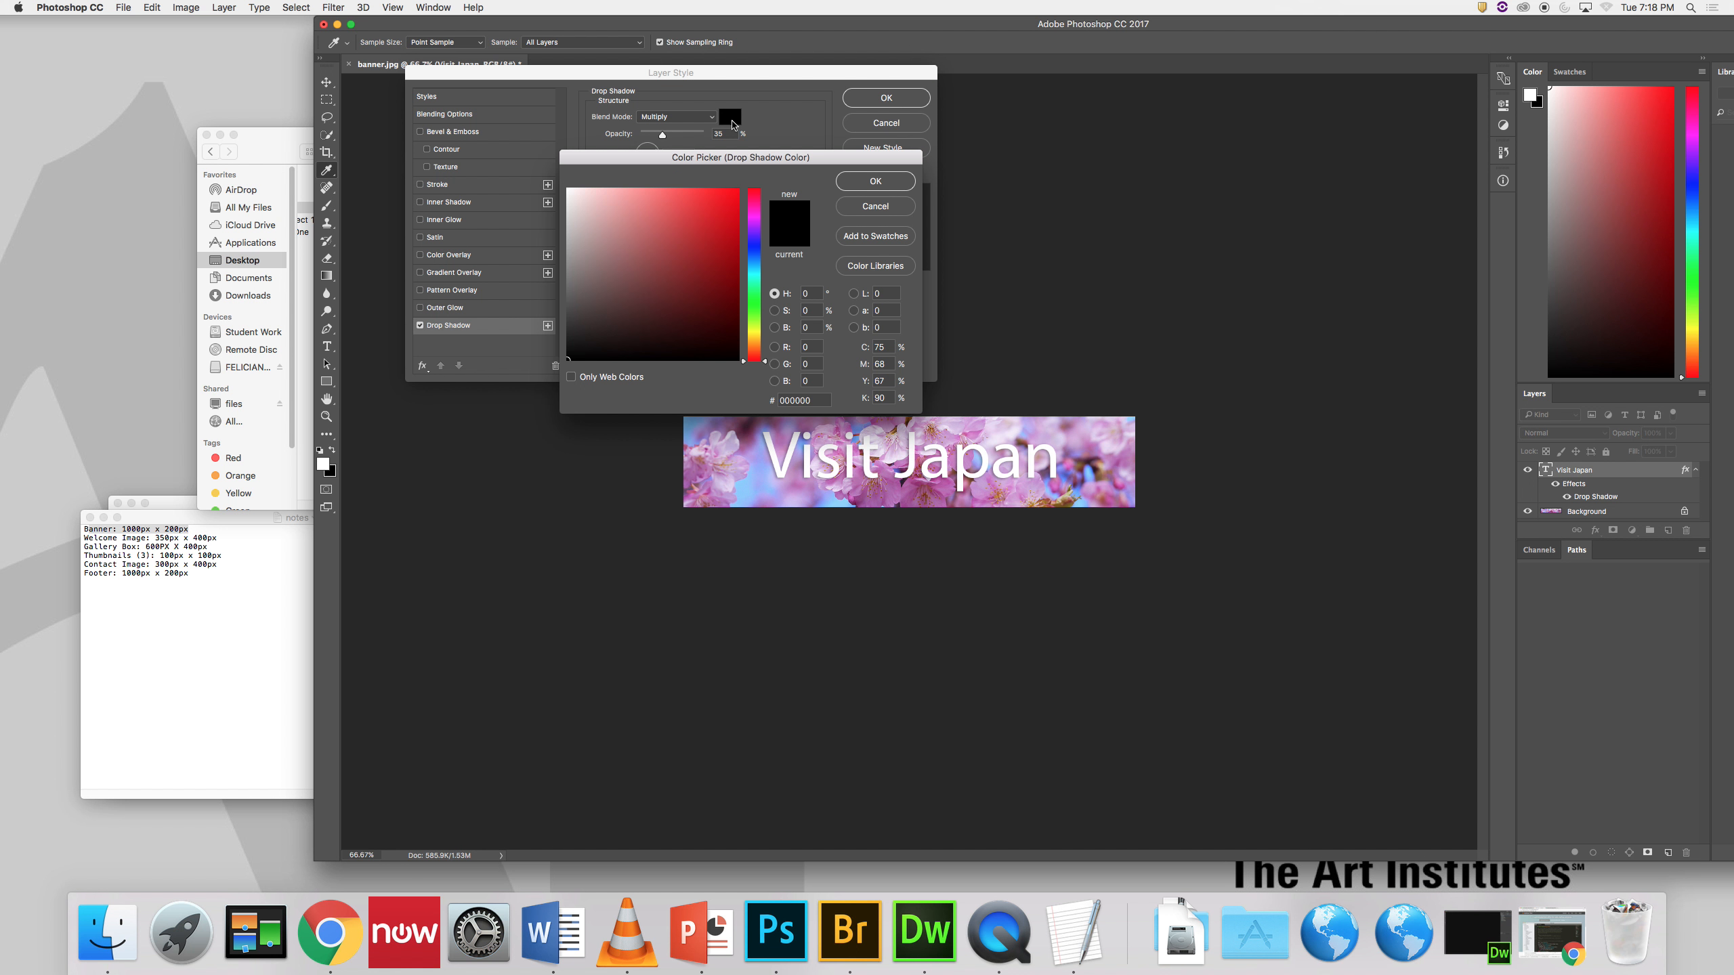
{"action": "left_click", "coordinate": [754, 220]}
{"action": "mouse_move", "coordinate": [718, 294]}
{"action": "left_mouse_down"}
{"action": "mouse_move", "coordinate": [734, 301]}
{"action": "mouse_move", "coordinate": [738, 248]}
{"action": "left_mouse_up"}
{"action": "left_click", "coordinate": [875, 182]}
Step: Set the drop shadow to 32% opacity, 25% spread and 29 px size, adjust its angle, and apply the layer style
{"action": "left_click_drag", "start_coordinate": [668, 138], "coordinate": [652, 208]}
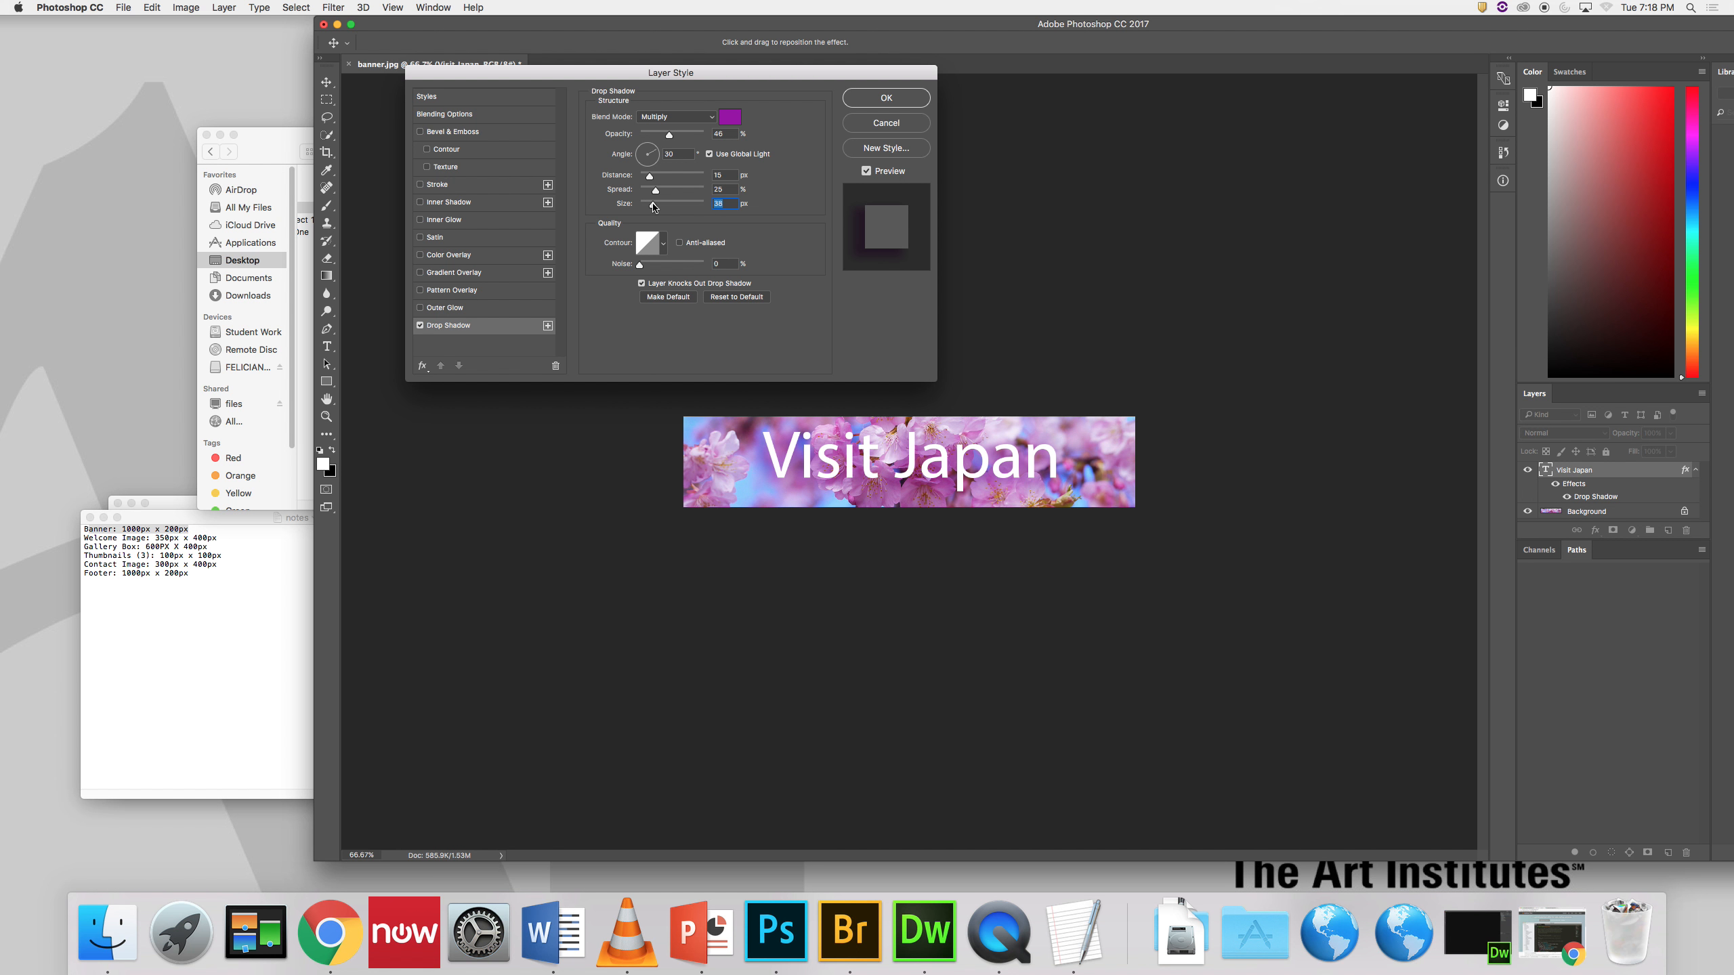
{"action": "left_click_drag", "start_coordinate": [669, 136], "coordinate": [652, 151]}
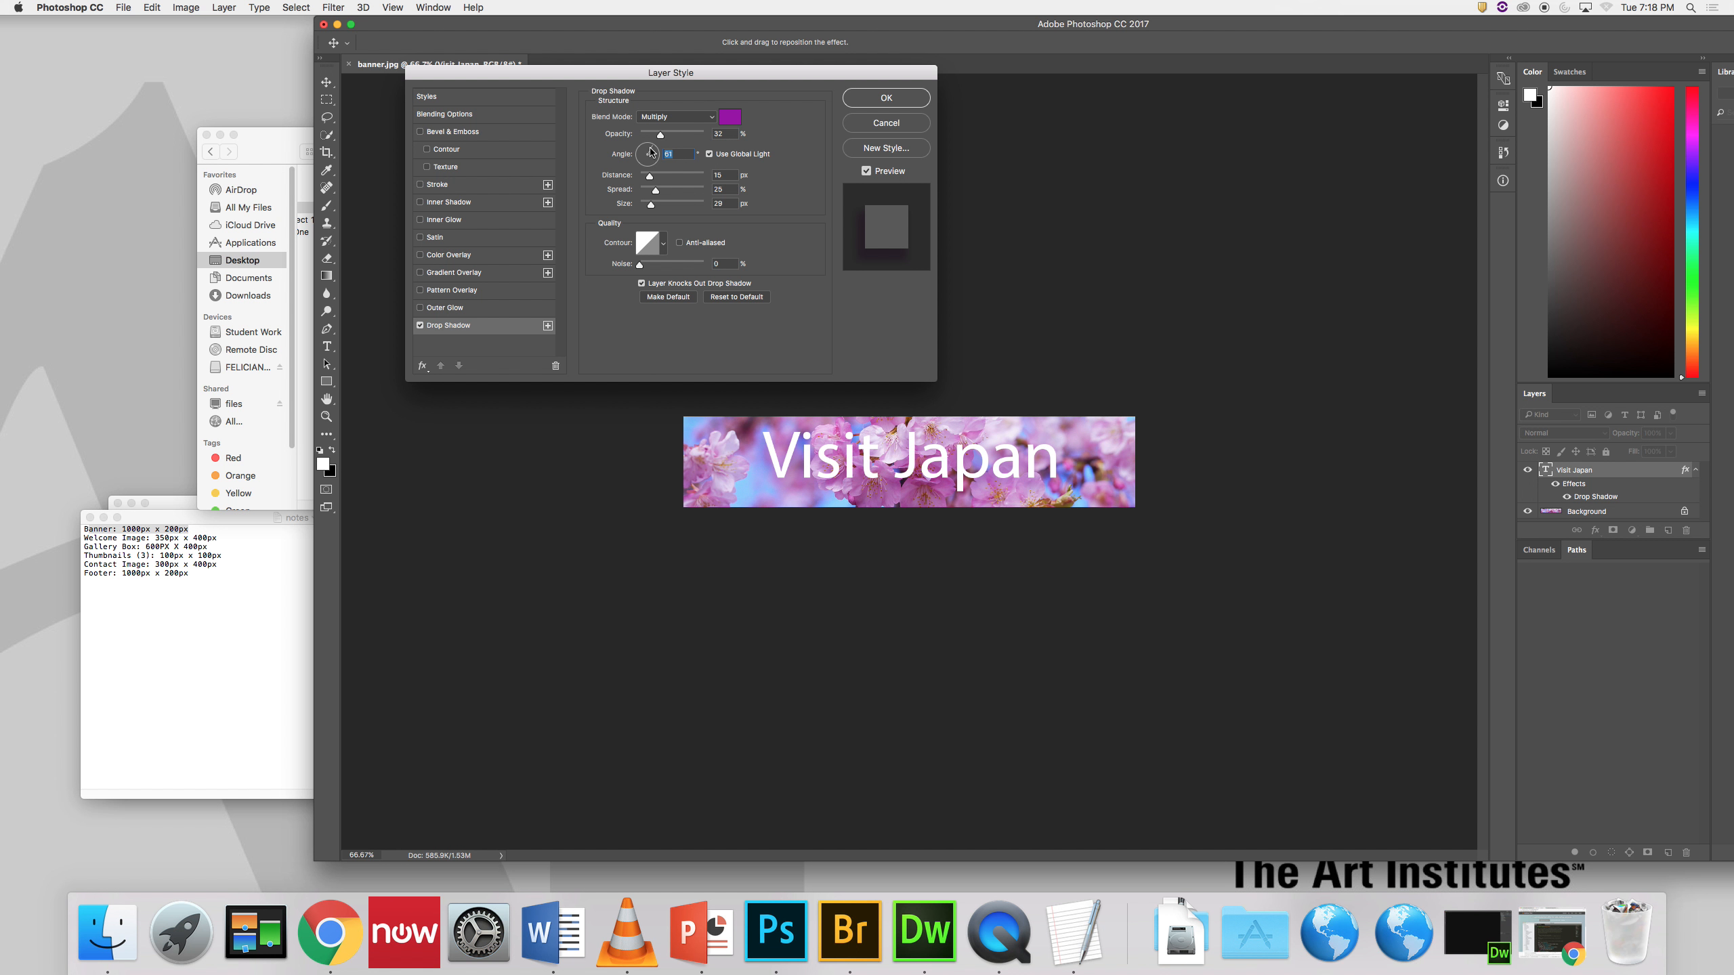
{"action": "left_click", "coordinate": [877, 104]}
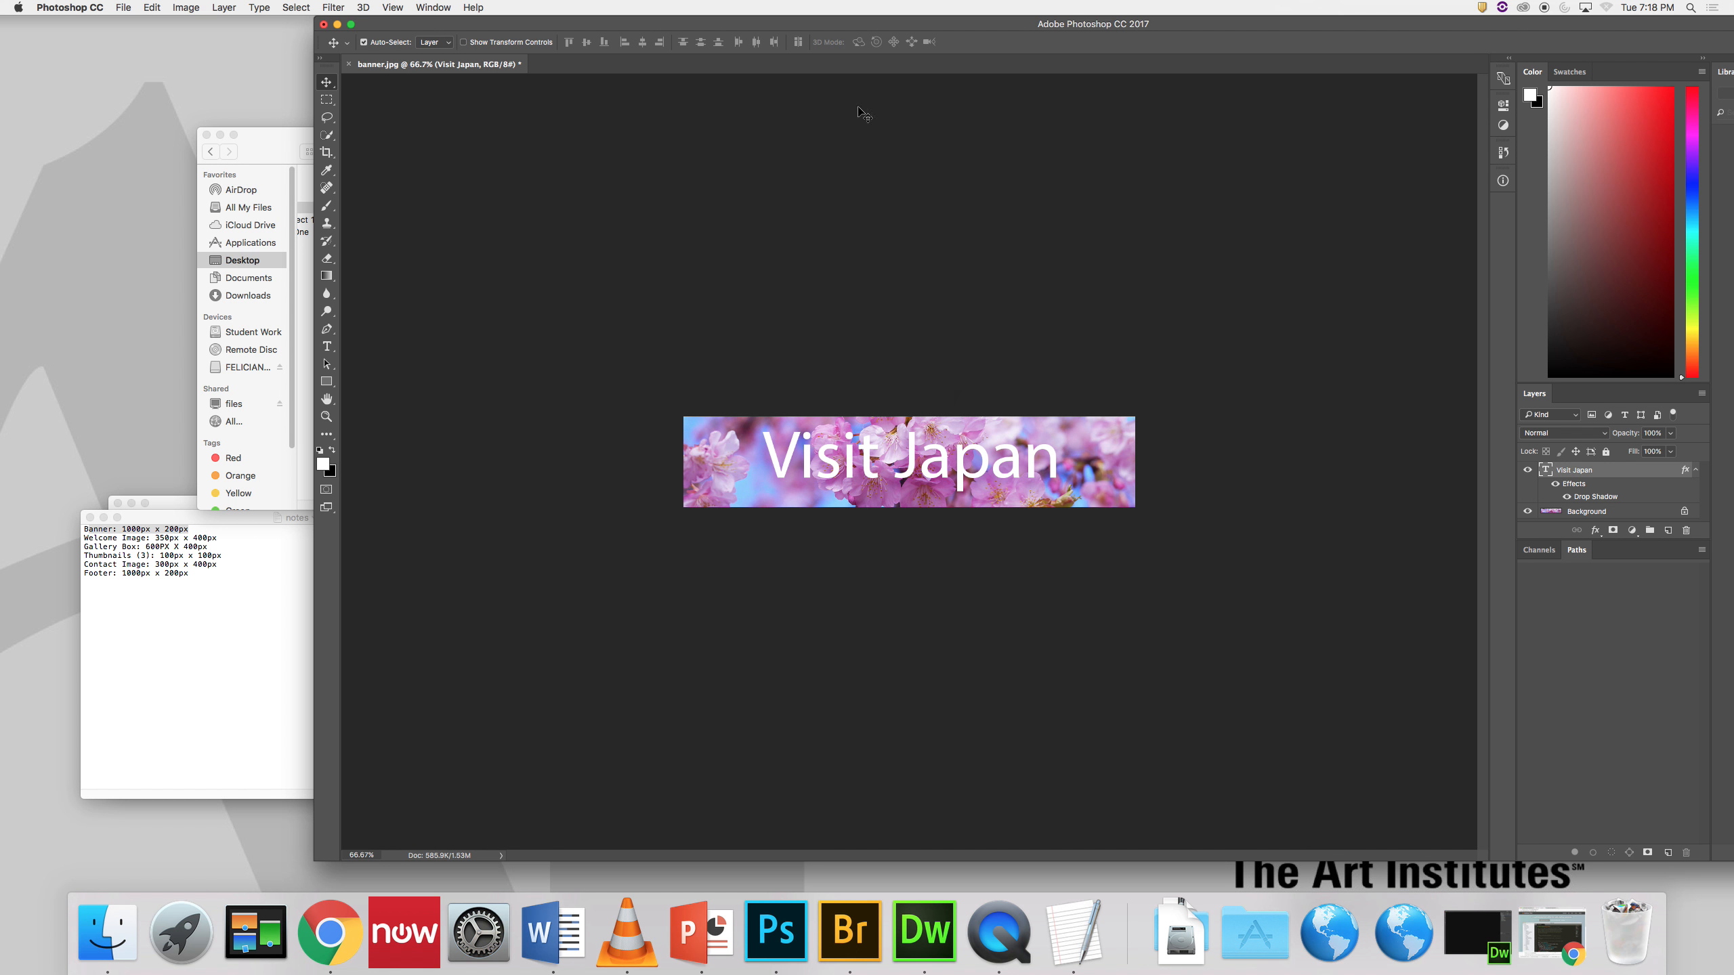
Step: Replace the banner text with "VISIT JAPAN" in capital letters
{"action": "key", "text": "t"}
{"action": "triple_click", "coordinate": [962, 455]}
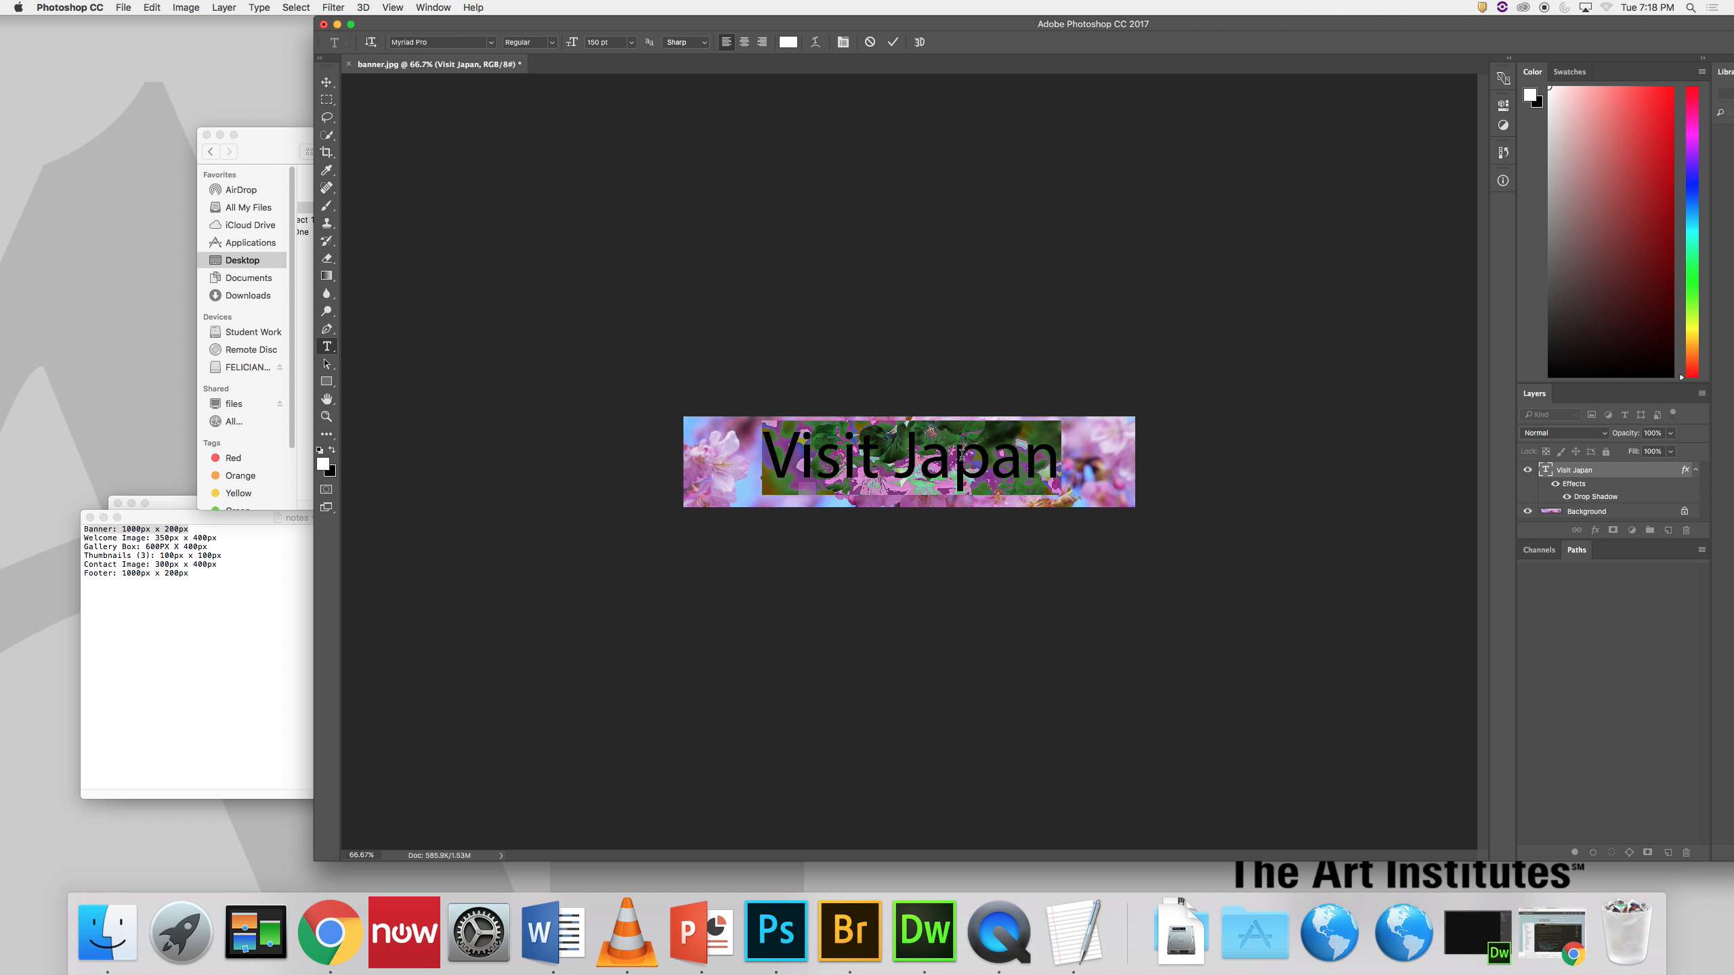
{"action": "type", "text": "VISIT"}
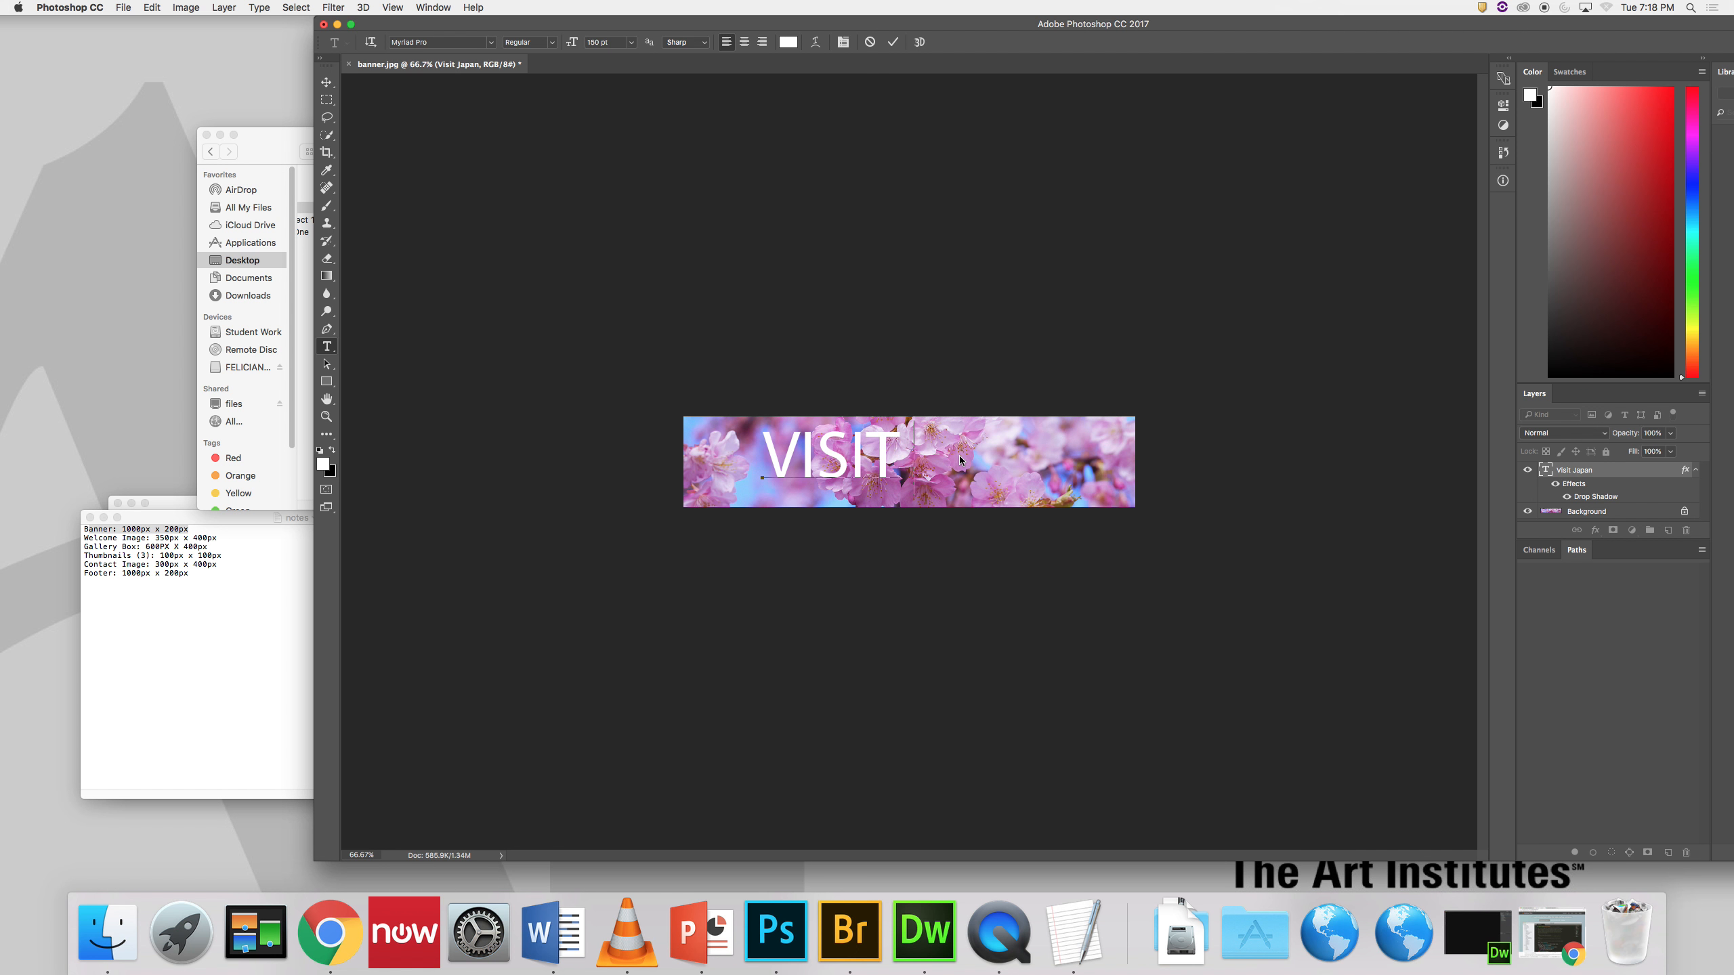
{"action": "type", "text": " JAPAN"}
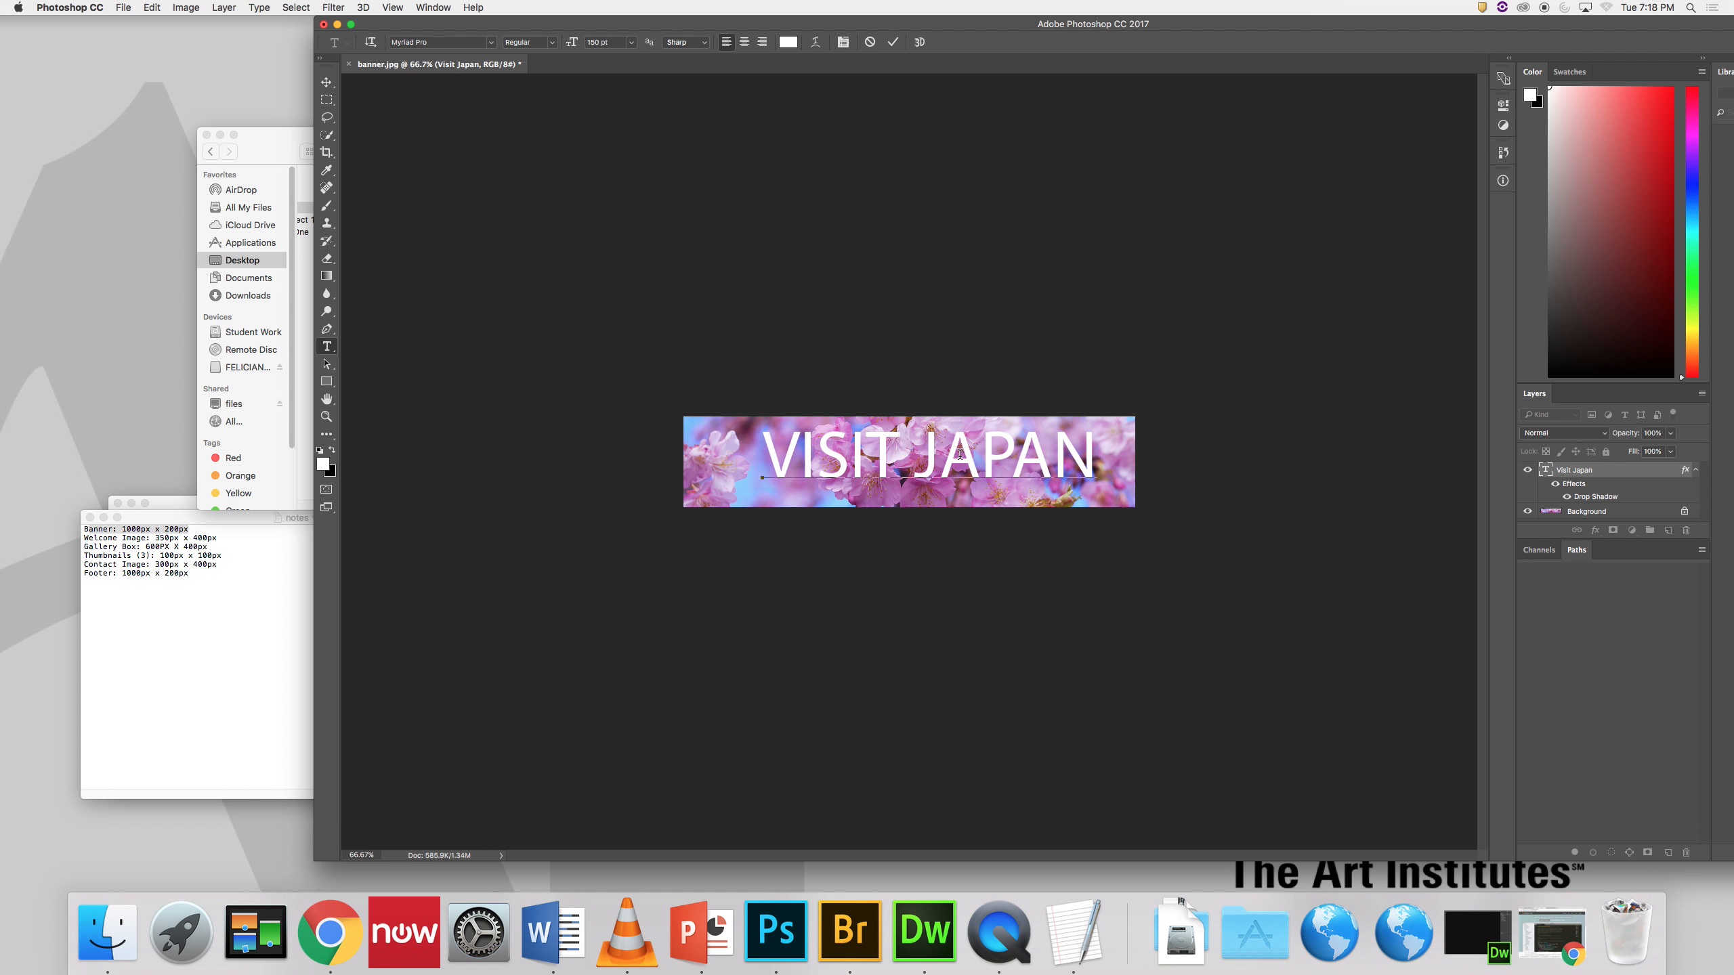
Step: Widen the letter spacing of the "VISIT JAPAN" text by three increments and recenter the text on the banner
{"action": "left_click_drag", "start_coordinate": [1123, 465], "coordinate": [726, 439]}
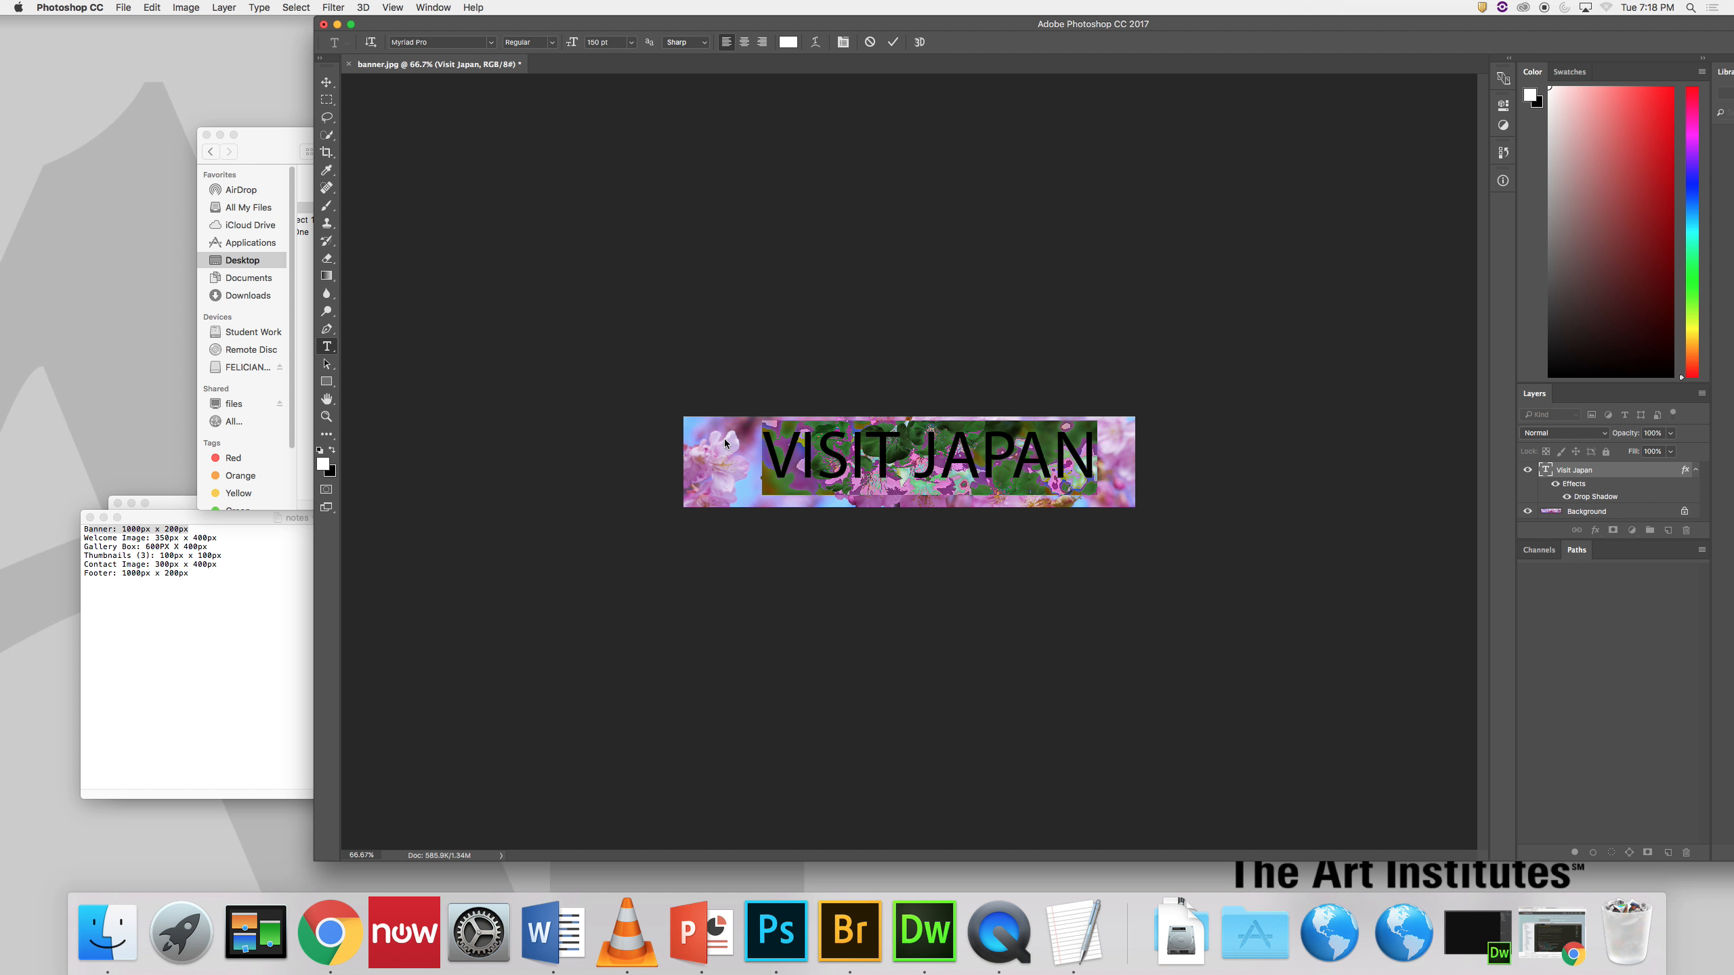
{"action": "key", "text": "alt+Right"}
{"action": "key", "text": "alt+Right"}
{"action": "key", "text": "alt+Right"}
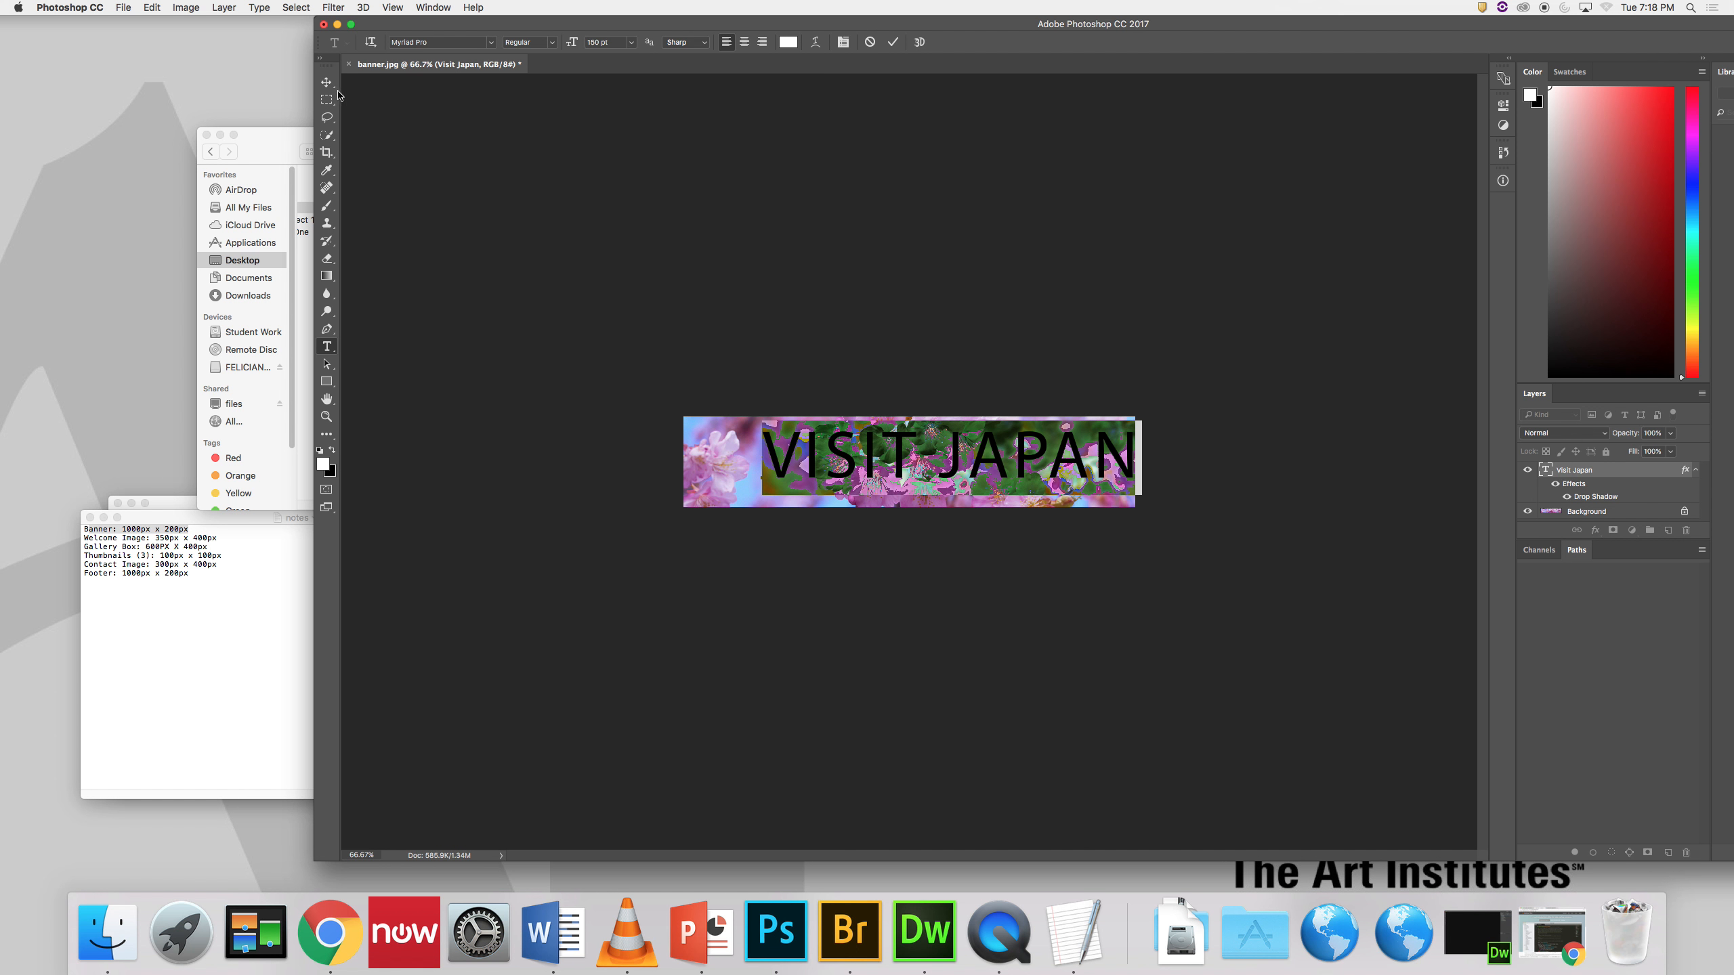
{"action": "left_click", "coordinate": [328, 82]}
{"action": "left_click_drag", "start_coordinate": [1012, 460], "coordinate": [974, 470]}
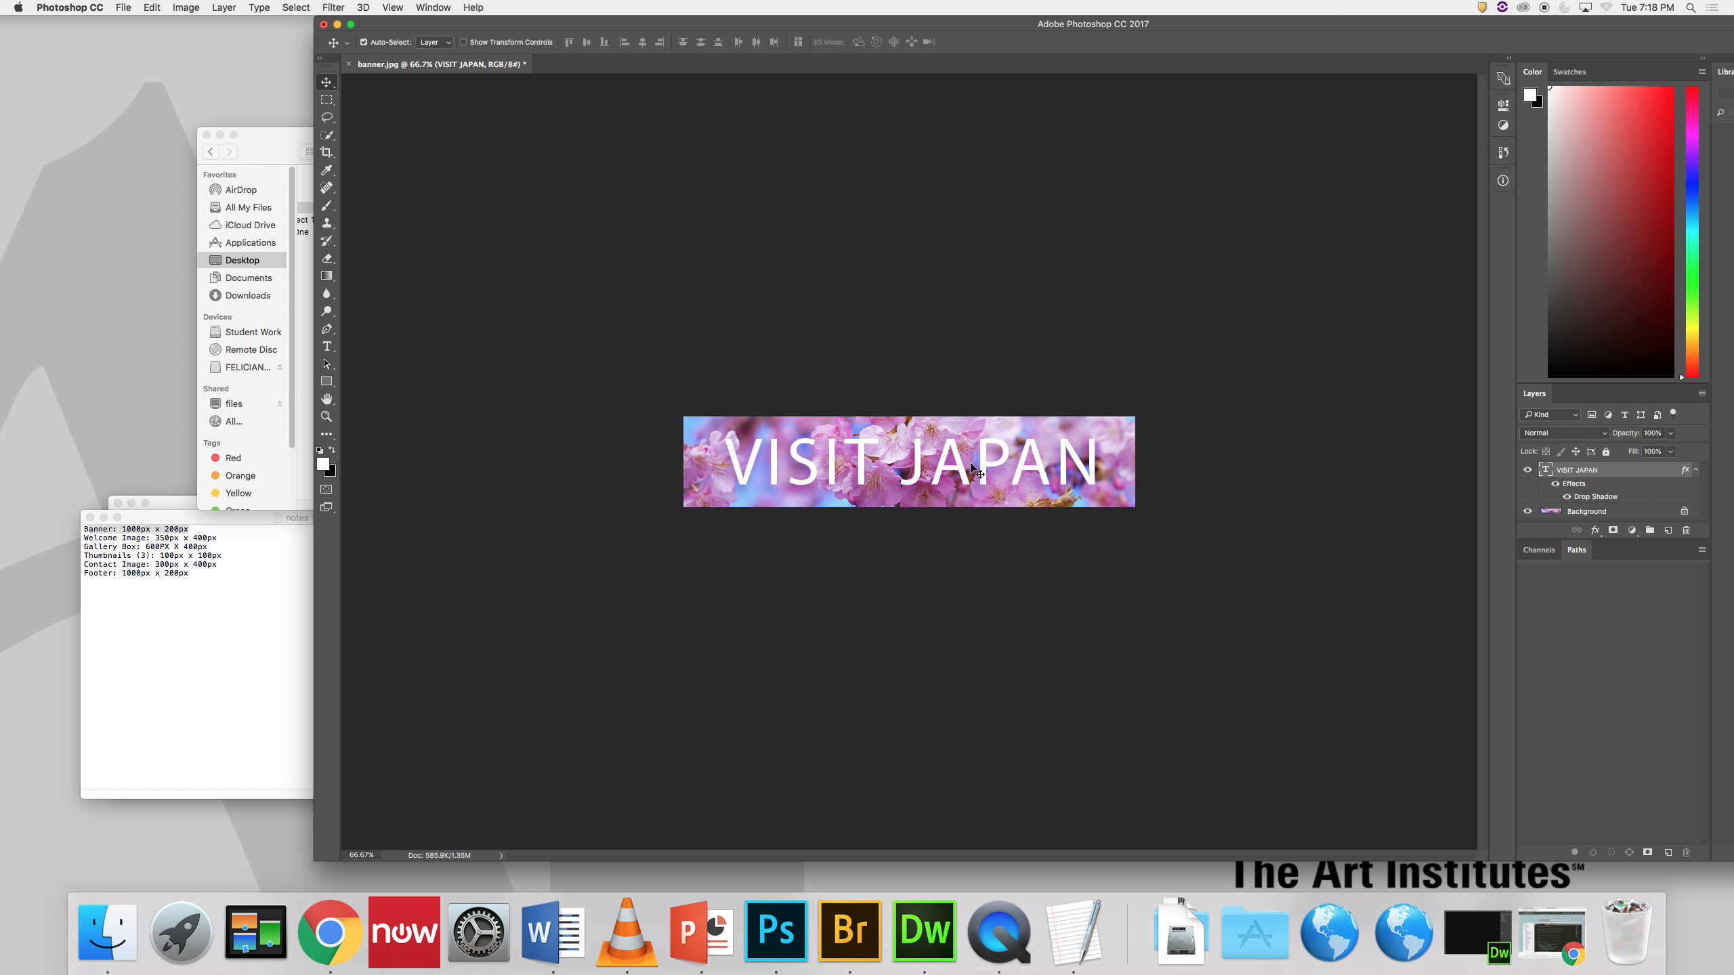
Step: Change the font of the "VISIT JAPAN" banner text to Seravek
{"action": "key", "text": "t"}
{"action": "triple_click", "coordinate": [959, 453]}
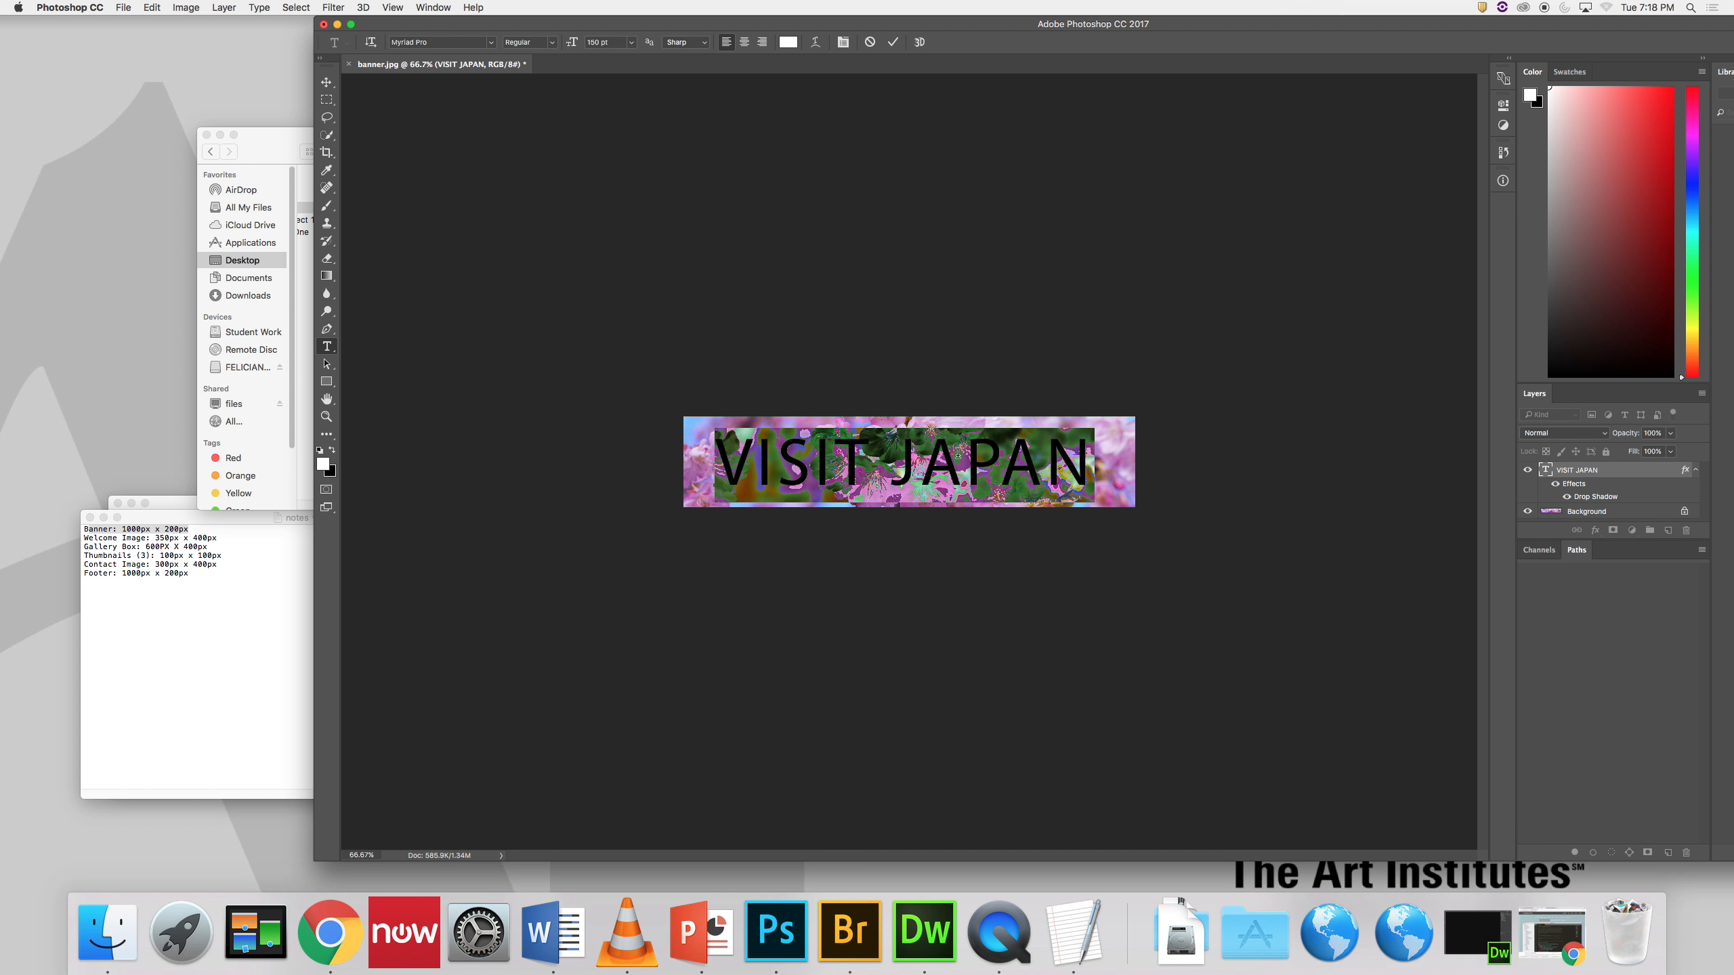
{"action": "left_click", "coordinate": [495, 42]}
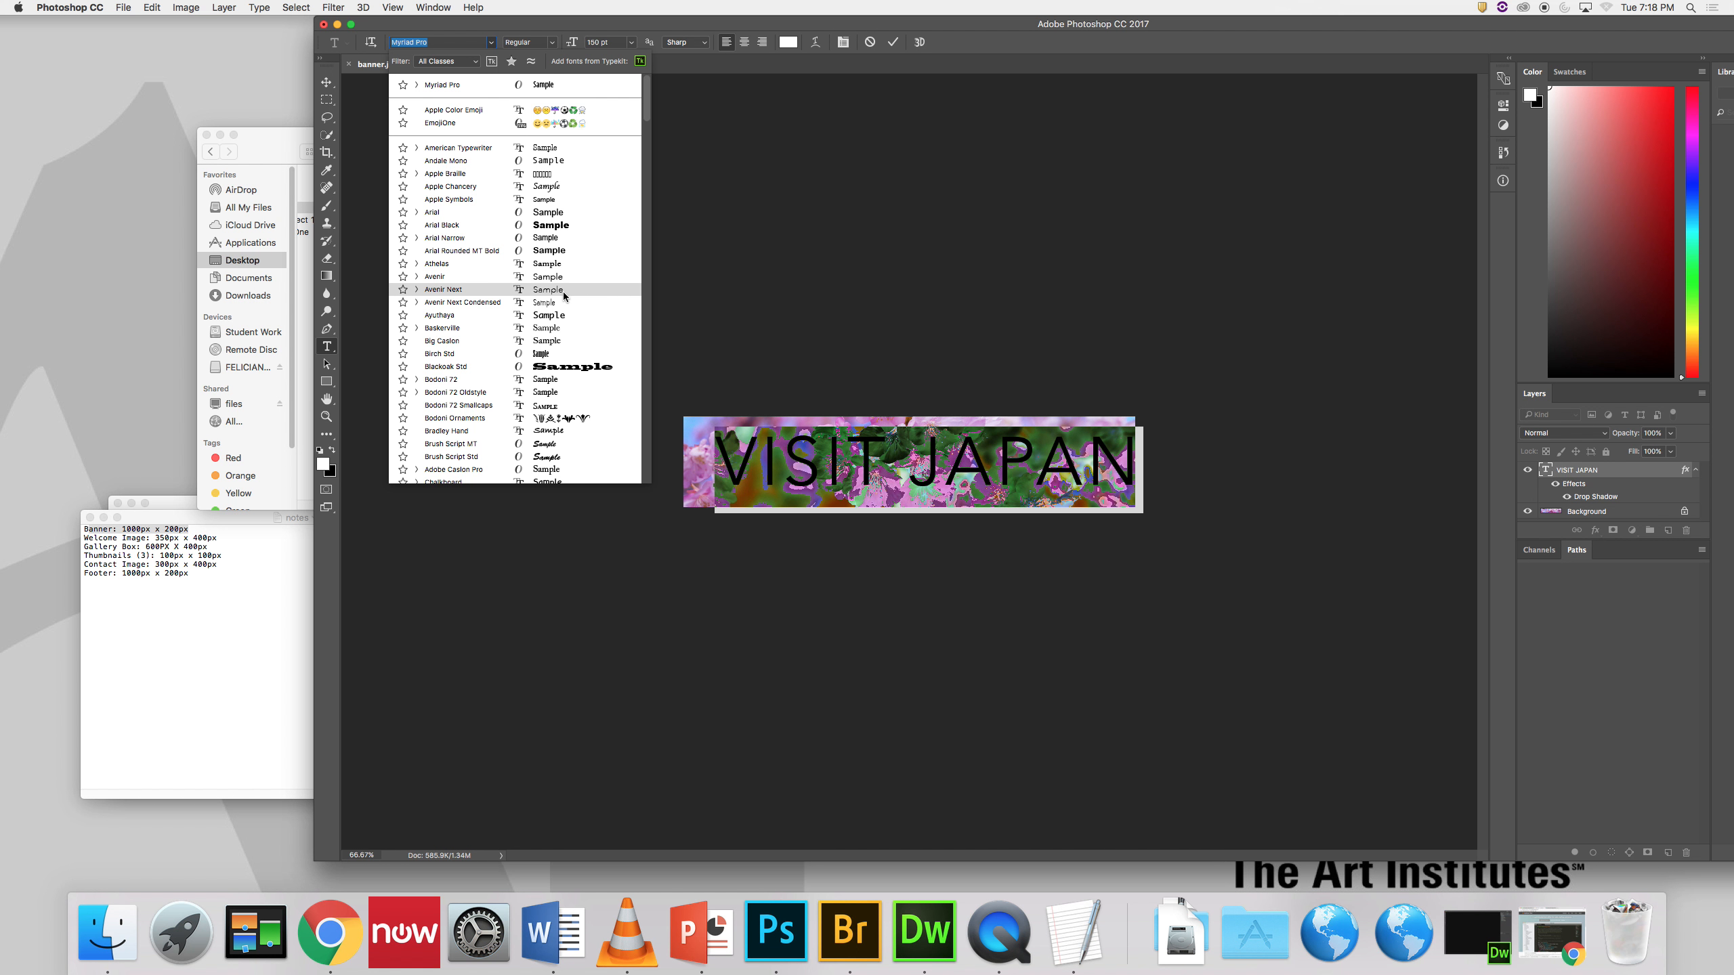
{"action": "scroll", "coordinate": [559, 321], "scroll_direction": "down", "scroll_amount": 3}
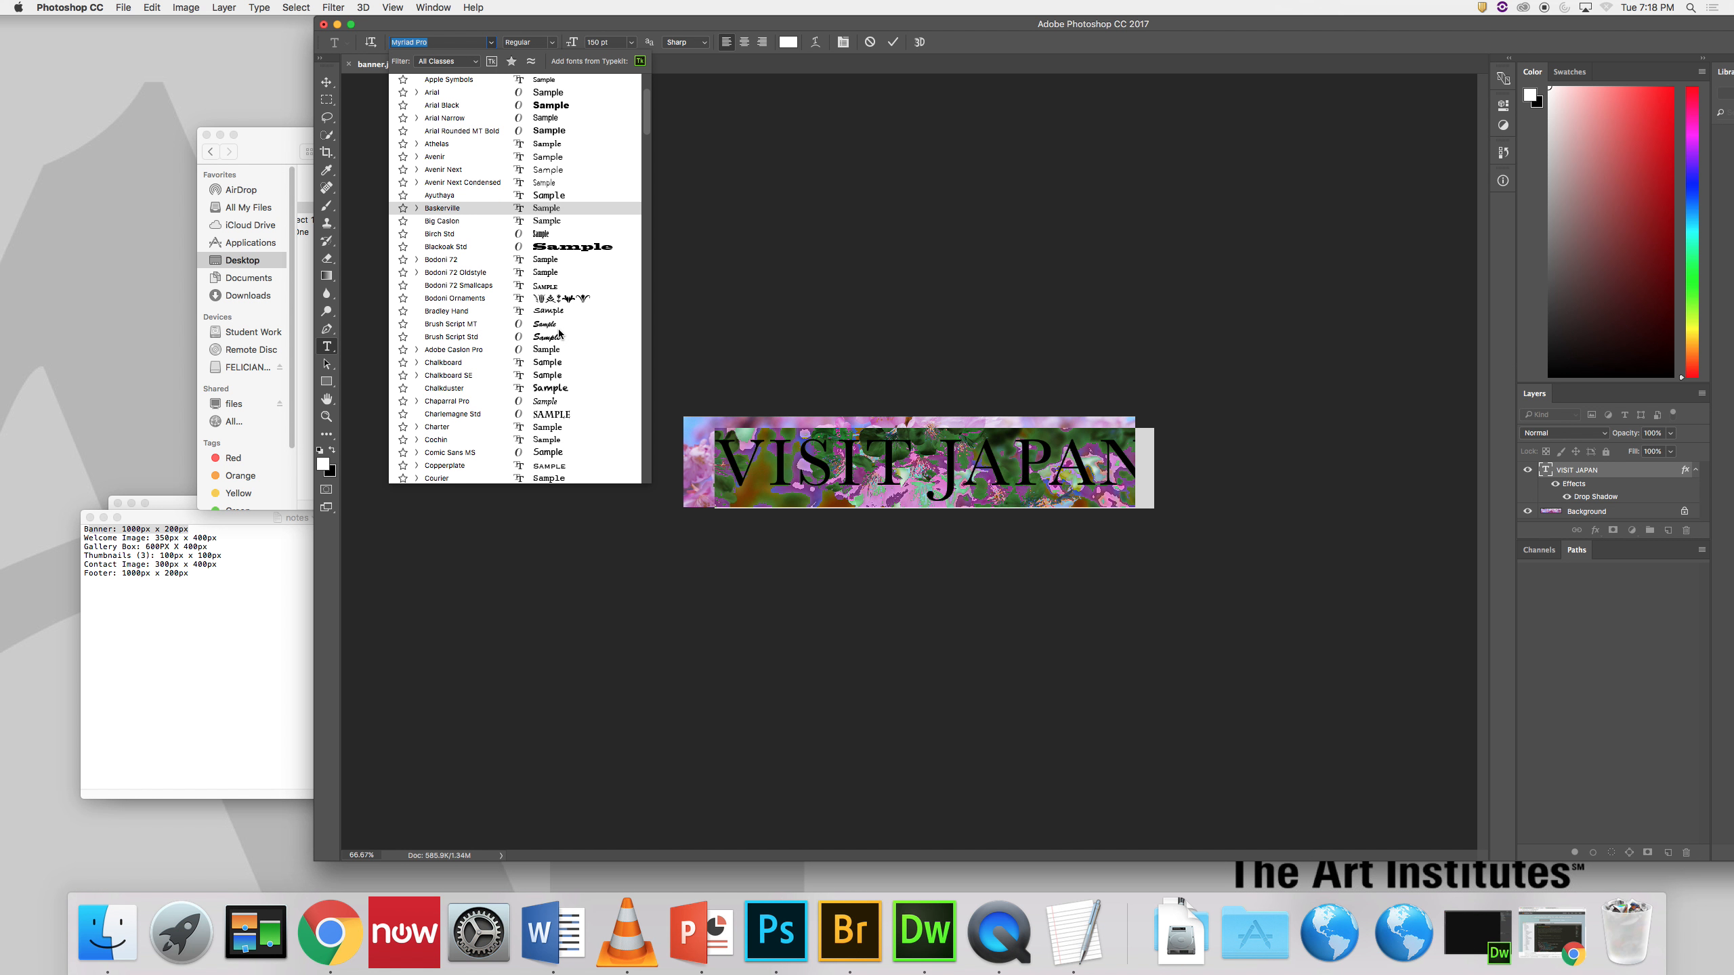
{"action": "scroll", "coordinate": [560, 333], "scroll_direction": "down", "scroll_amount": 3}
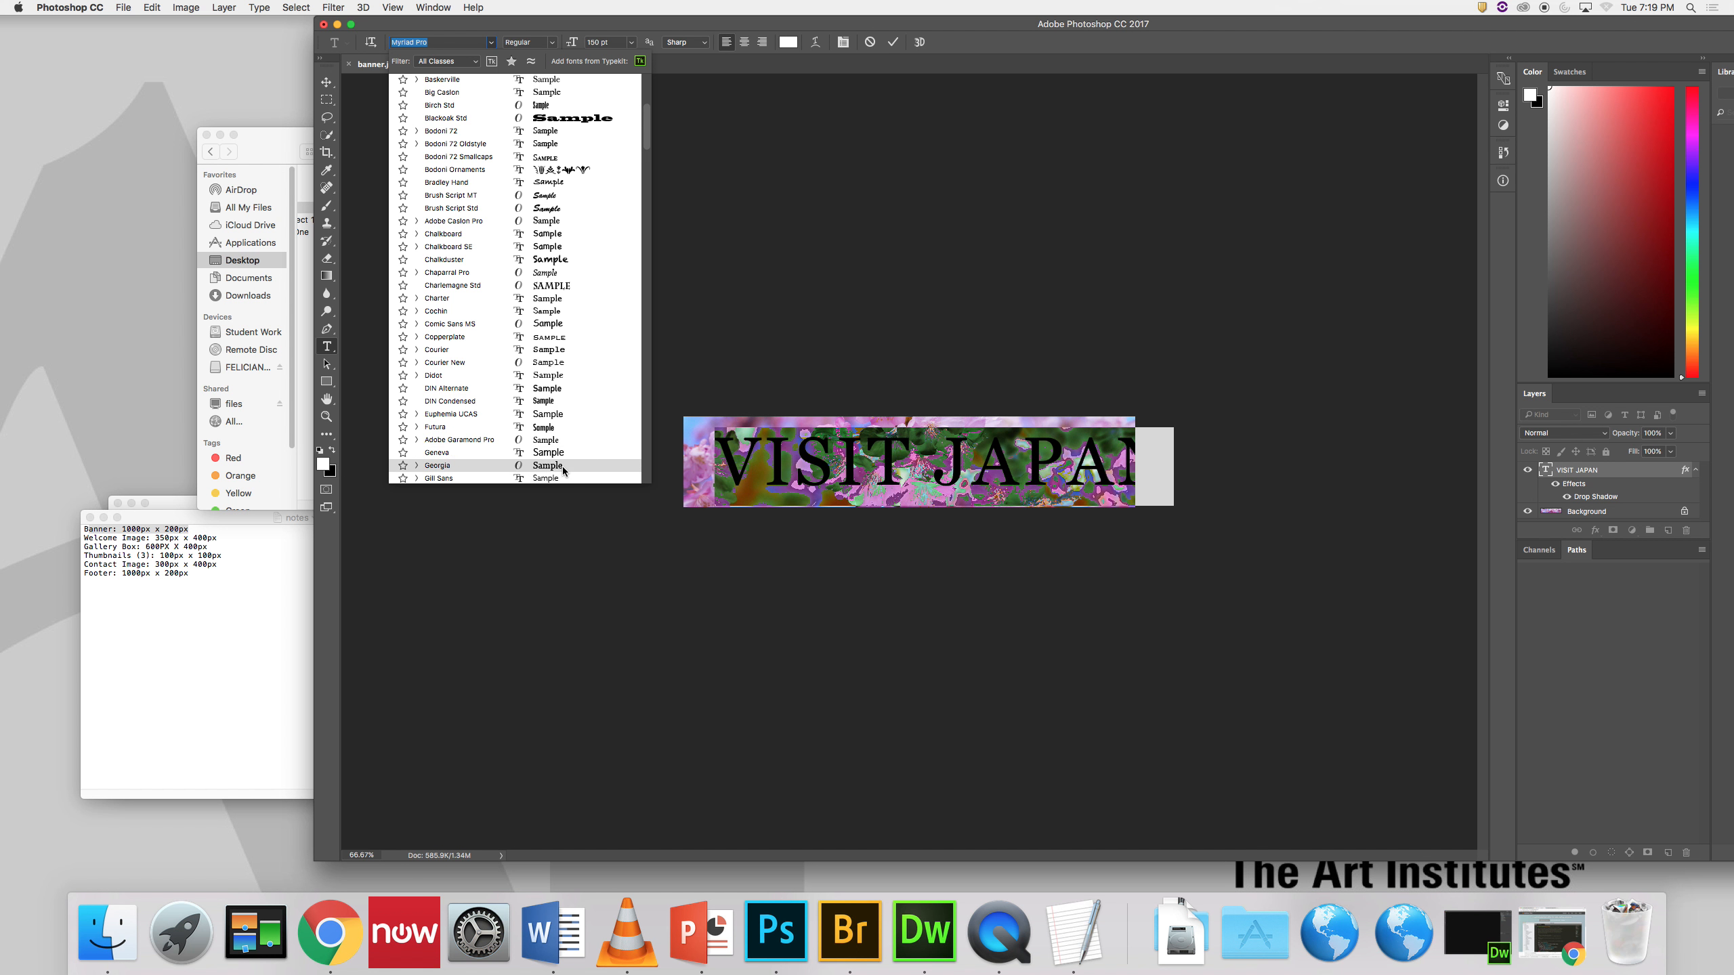
{"action": "scroll", "coordinate": [562, 478], "scroll_direction": "down", "scroll_amount": 3}
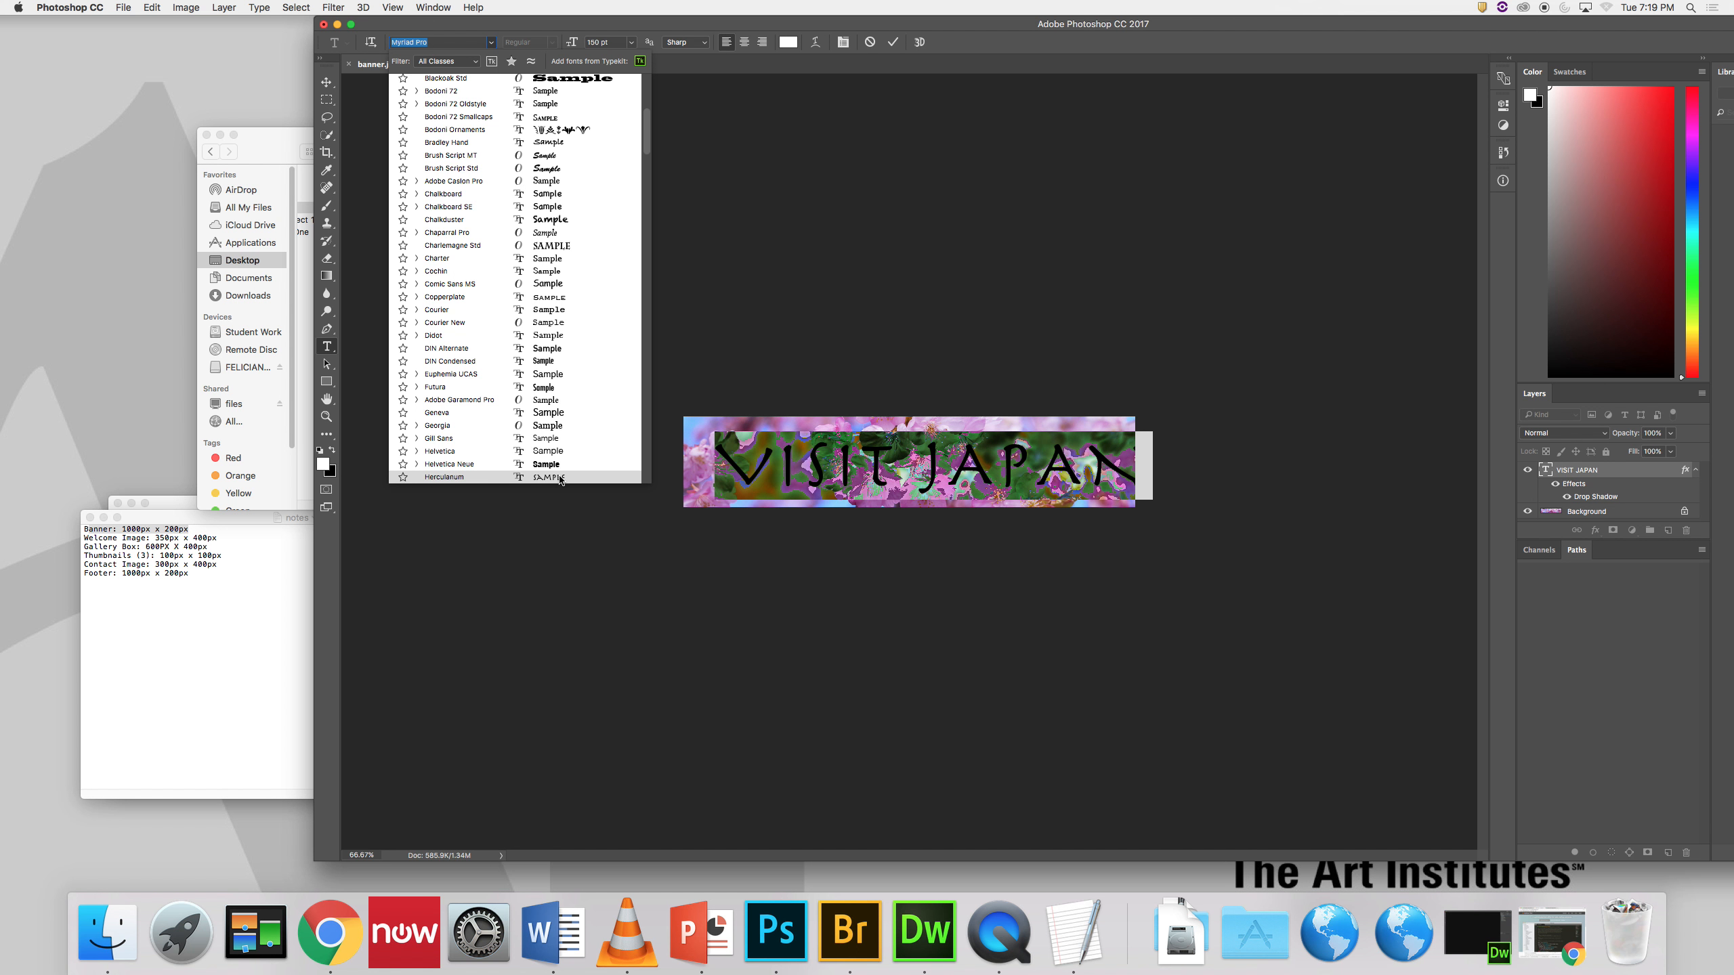
{"action": "scroll", "coordinate": [559, 478], "scroll_direction": "down", "scroll_amount": 3}
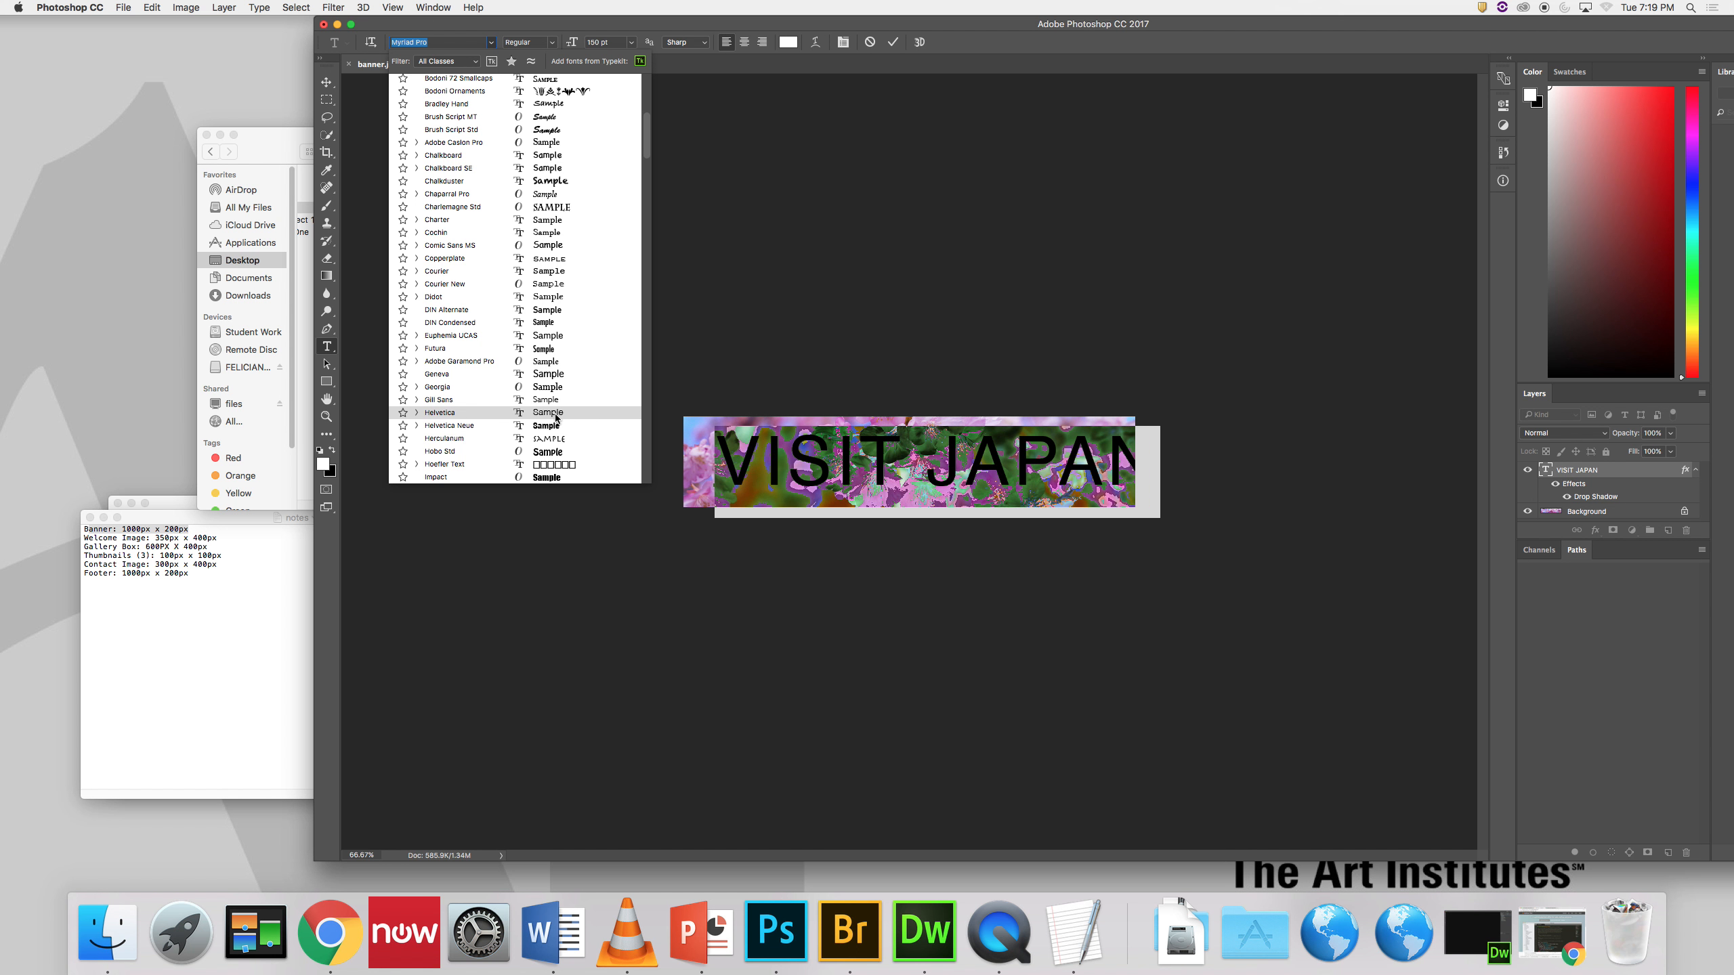
{"action": "scroll", "coordinate": [556, 418], "scroll_direction": "down", "scroll_amount": 20}
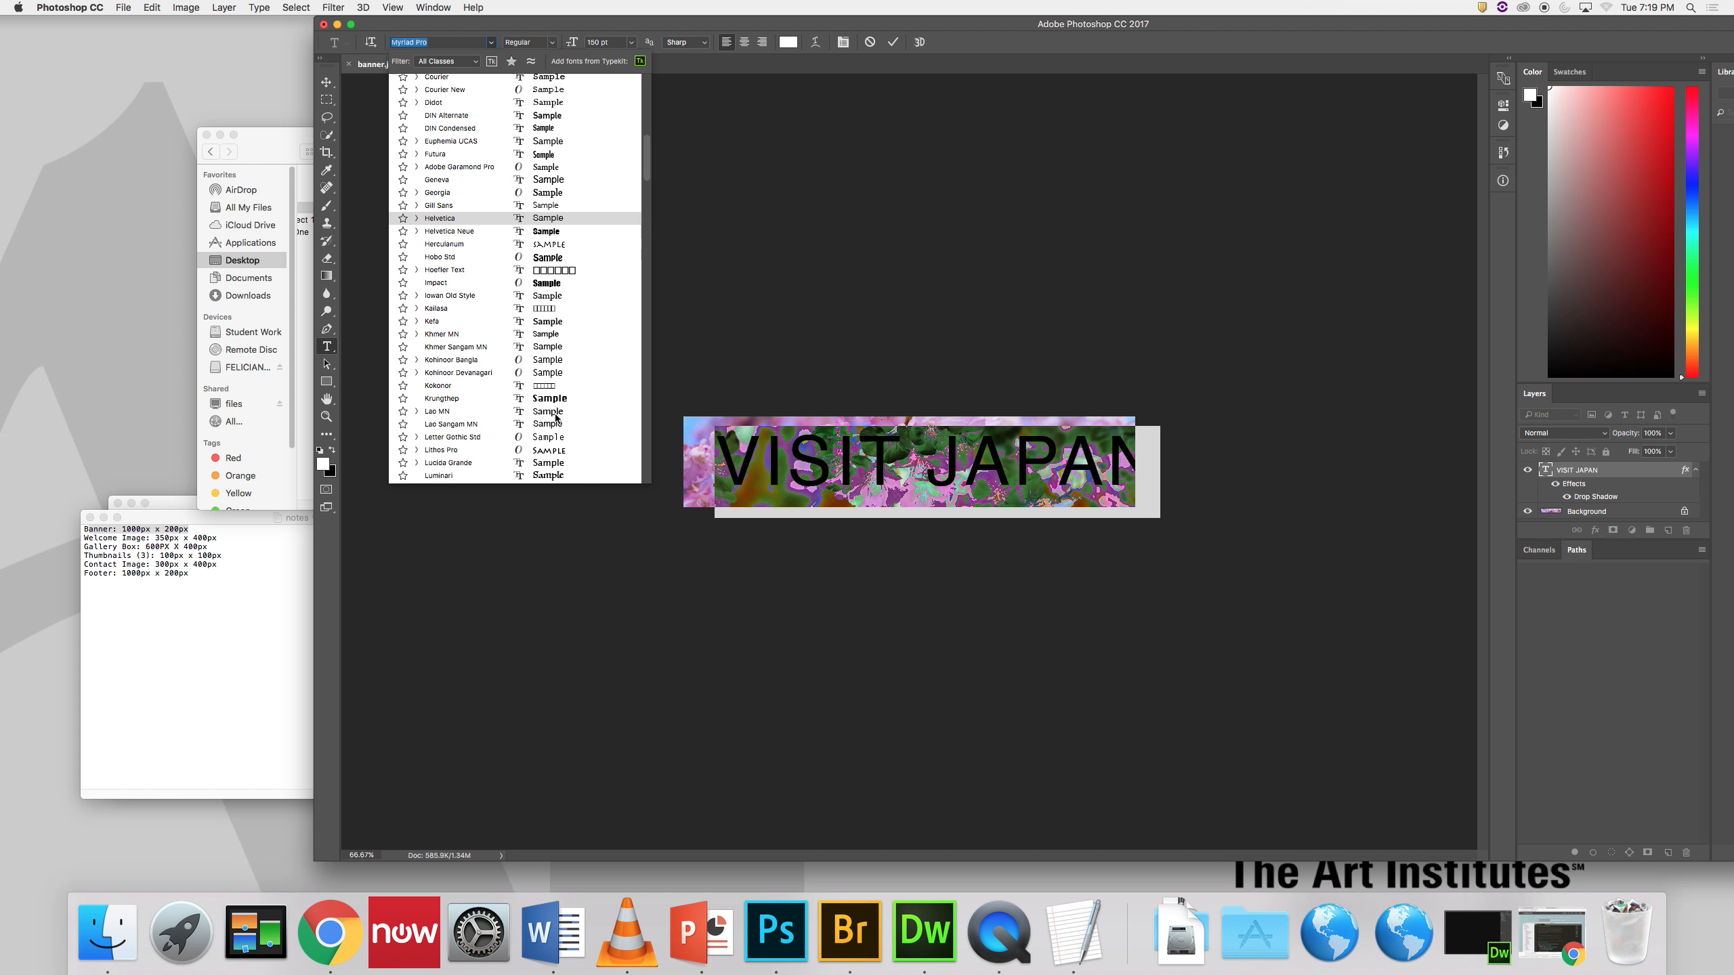
{"action": "scroll", "coordinate": [556, 418], "scroll_direction": "down", "scroll_amount": 9}
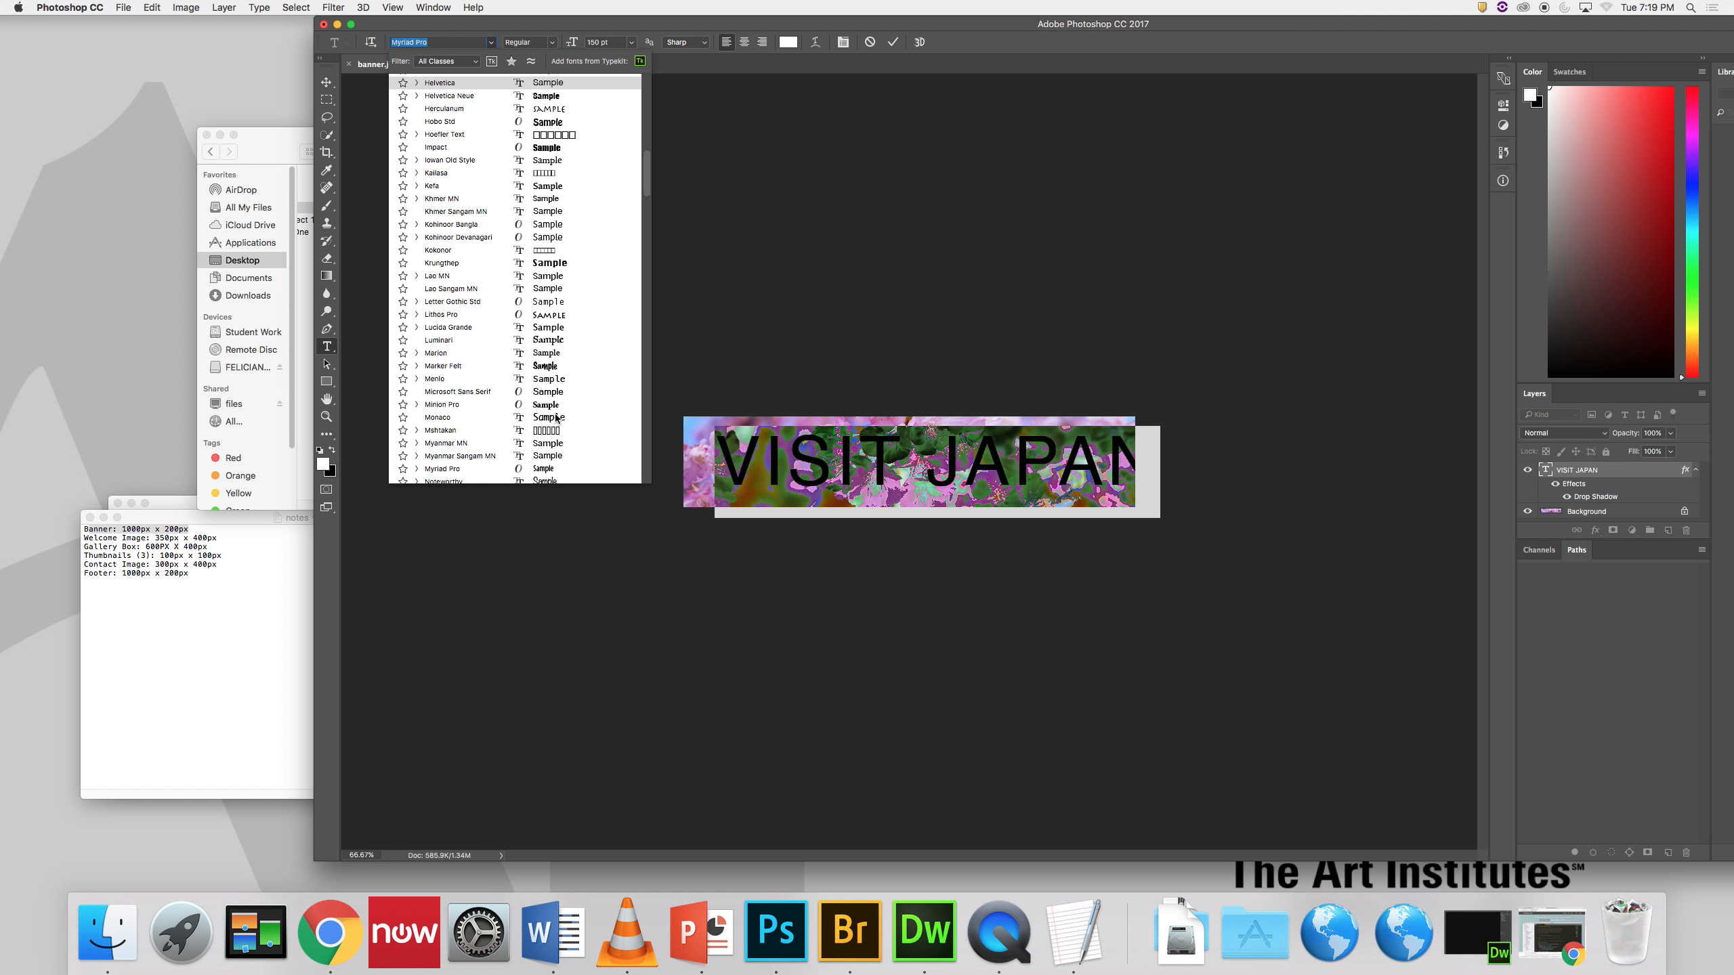
{"action": "scroll", "coordinate": [556, 418], "scroll_direction": "down", "scroll_amount": 10}
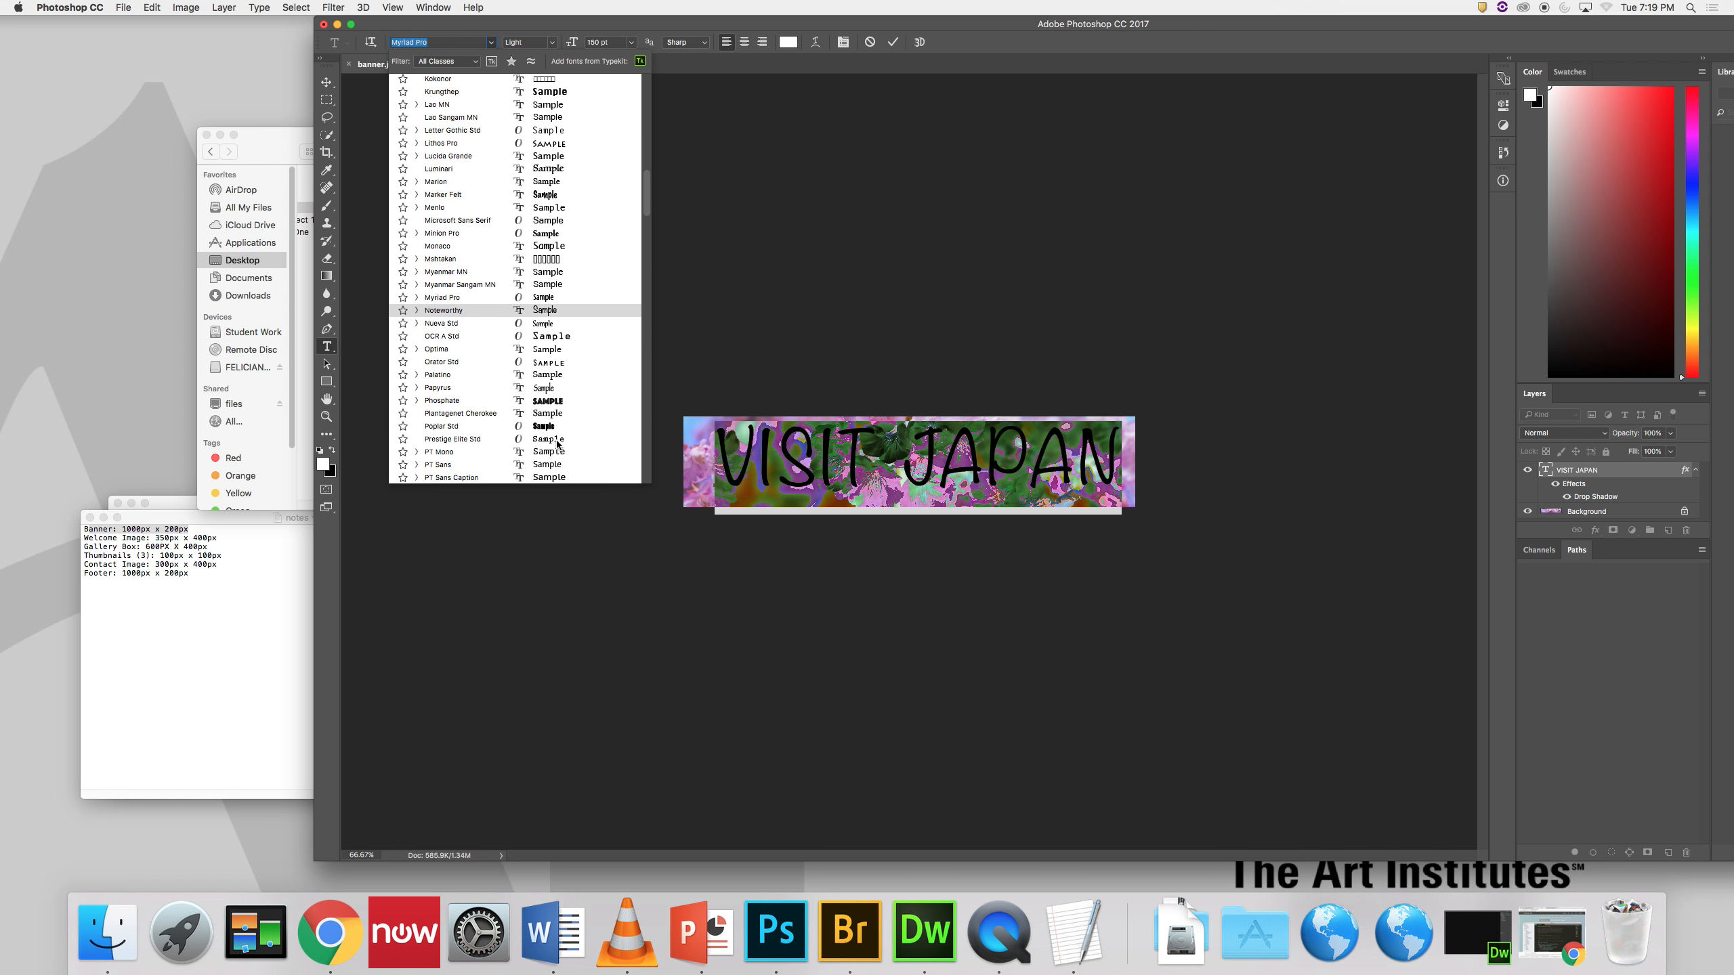
{"action": "scroll", "coordinate": [556, 442], "scroll_direction": "down", "scroll_amount": 1}
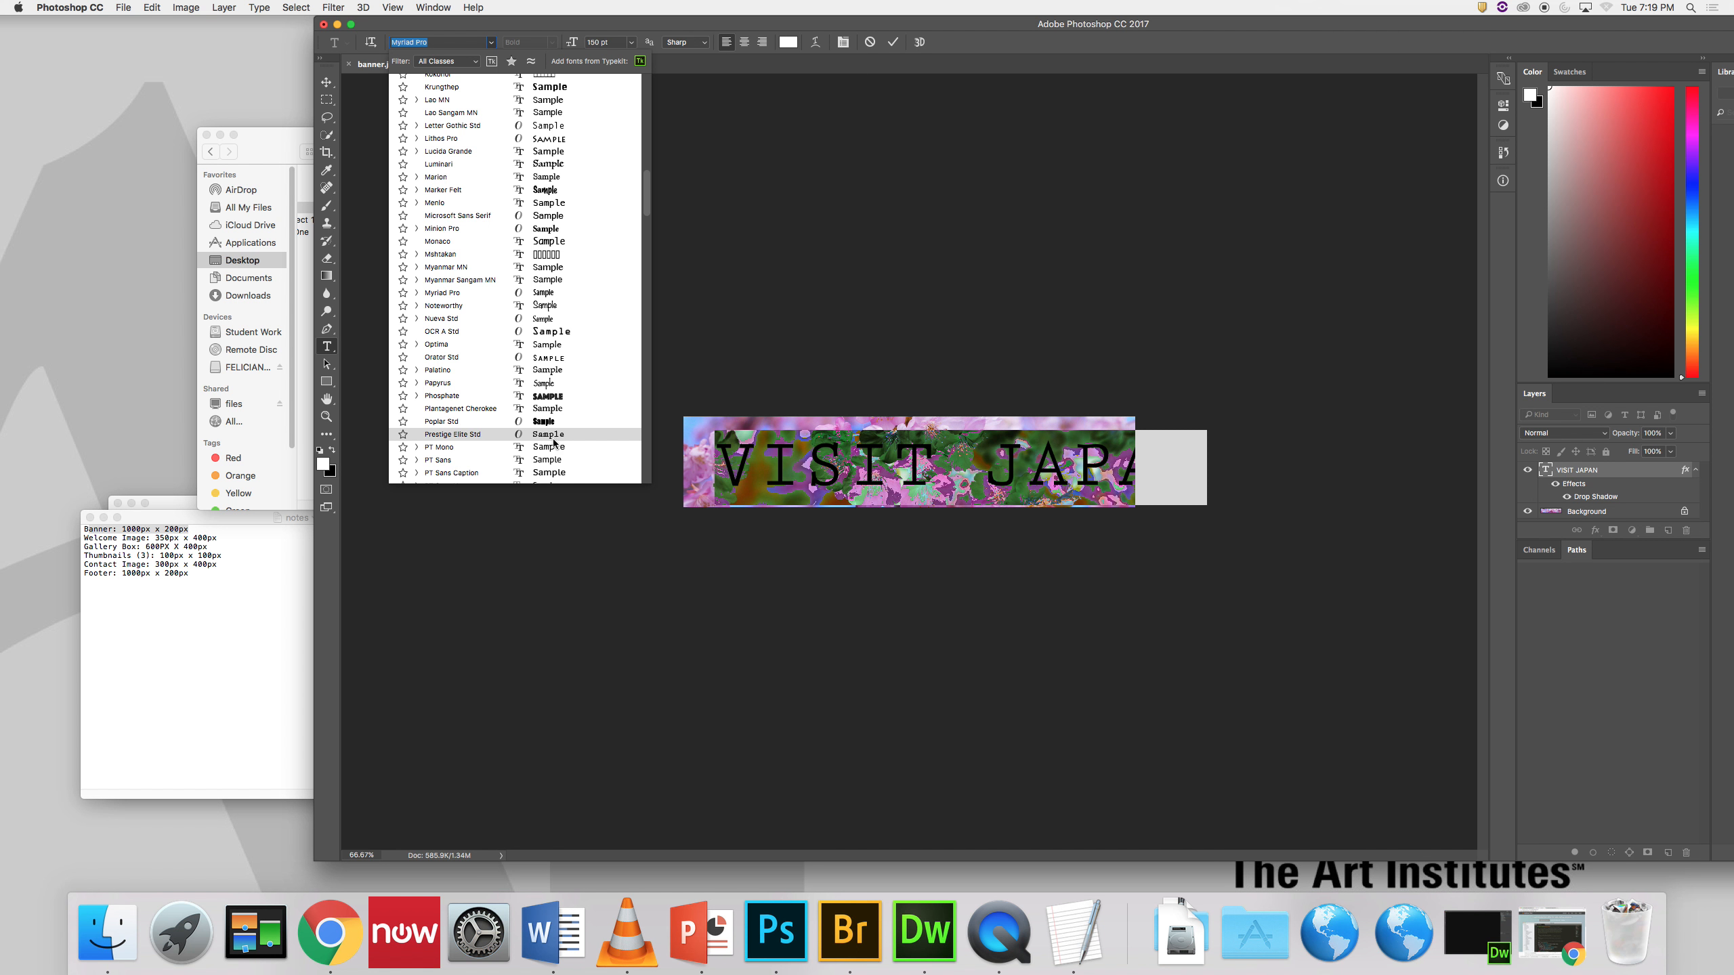
{"action": "scroll", "coordinate": [554, 451], "scroll_direction": "down", "scroll_amount": 5}
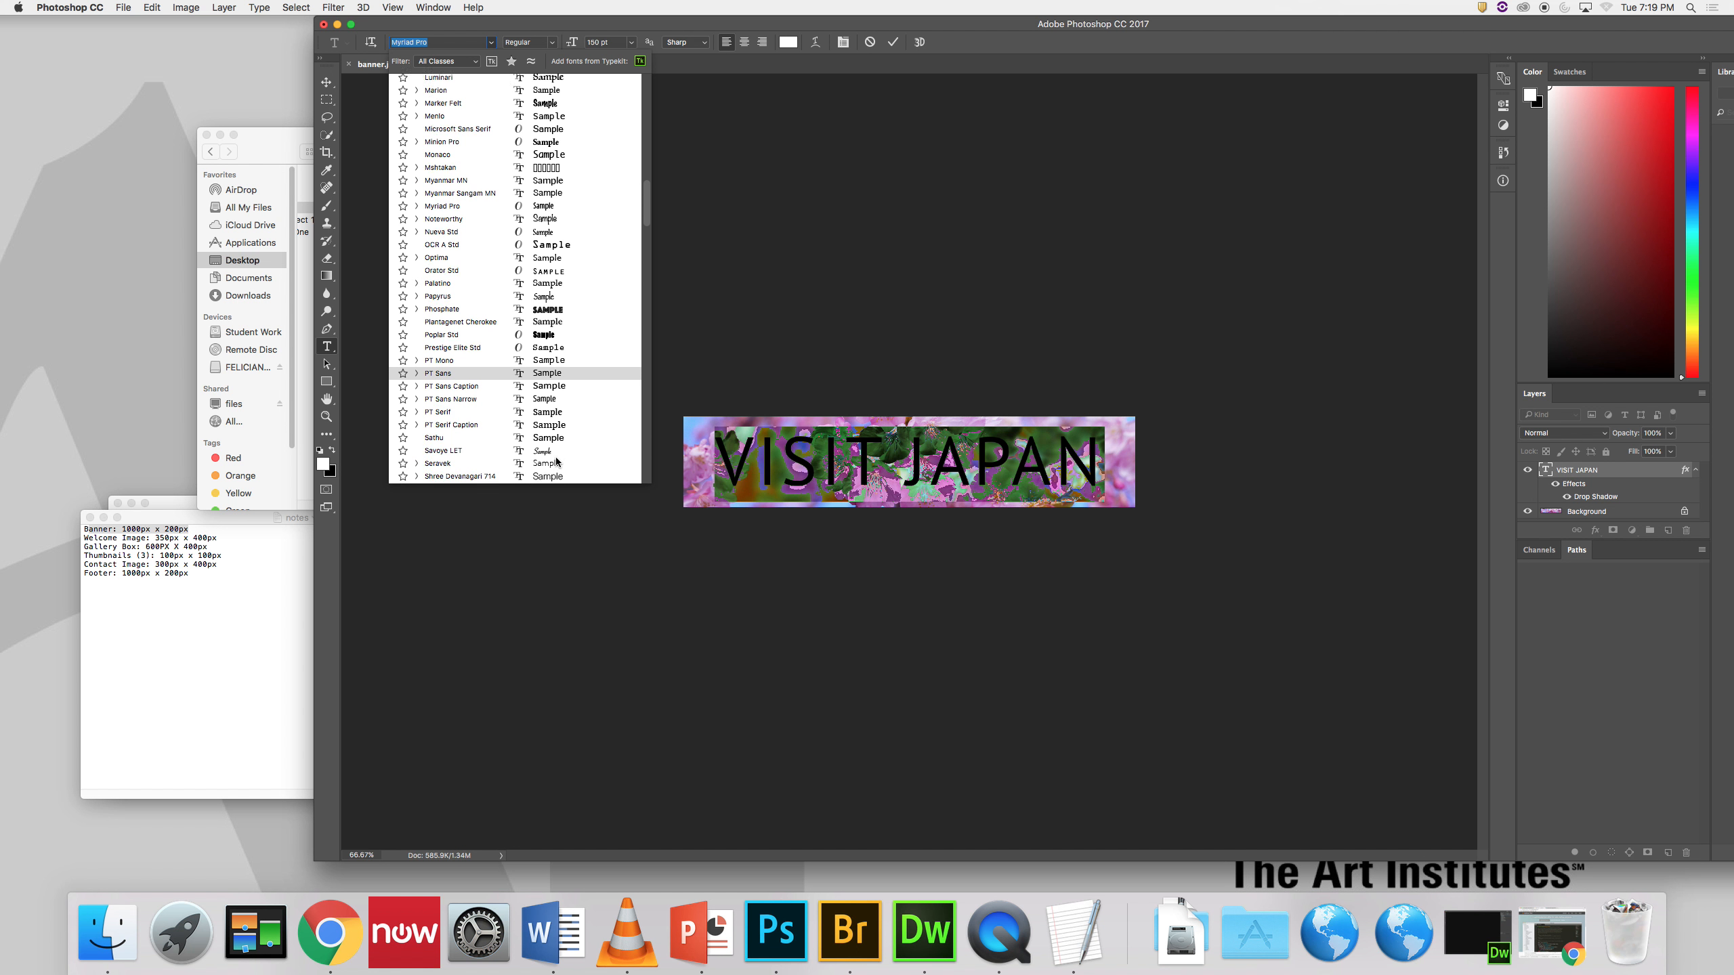
{"action": "scroll", "coordinate": [556, 461], "scroll_direction": "down", "scroll_amount": 3}
{"action": "scroll", "coordinate": [556, 462], "scroll_direction": "down", "scroll_amount": 10}
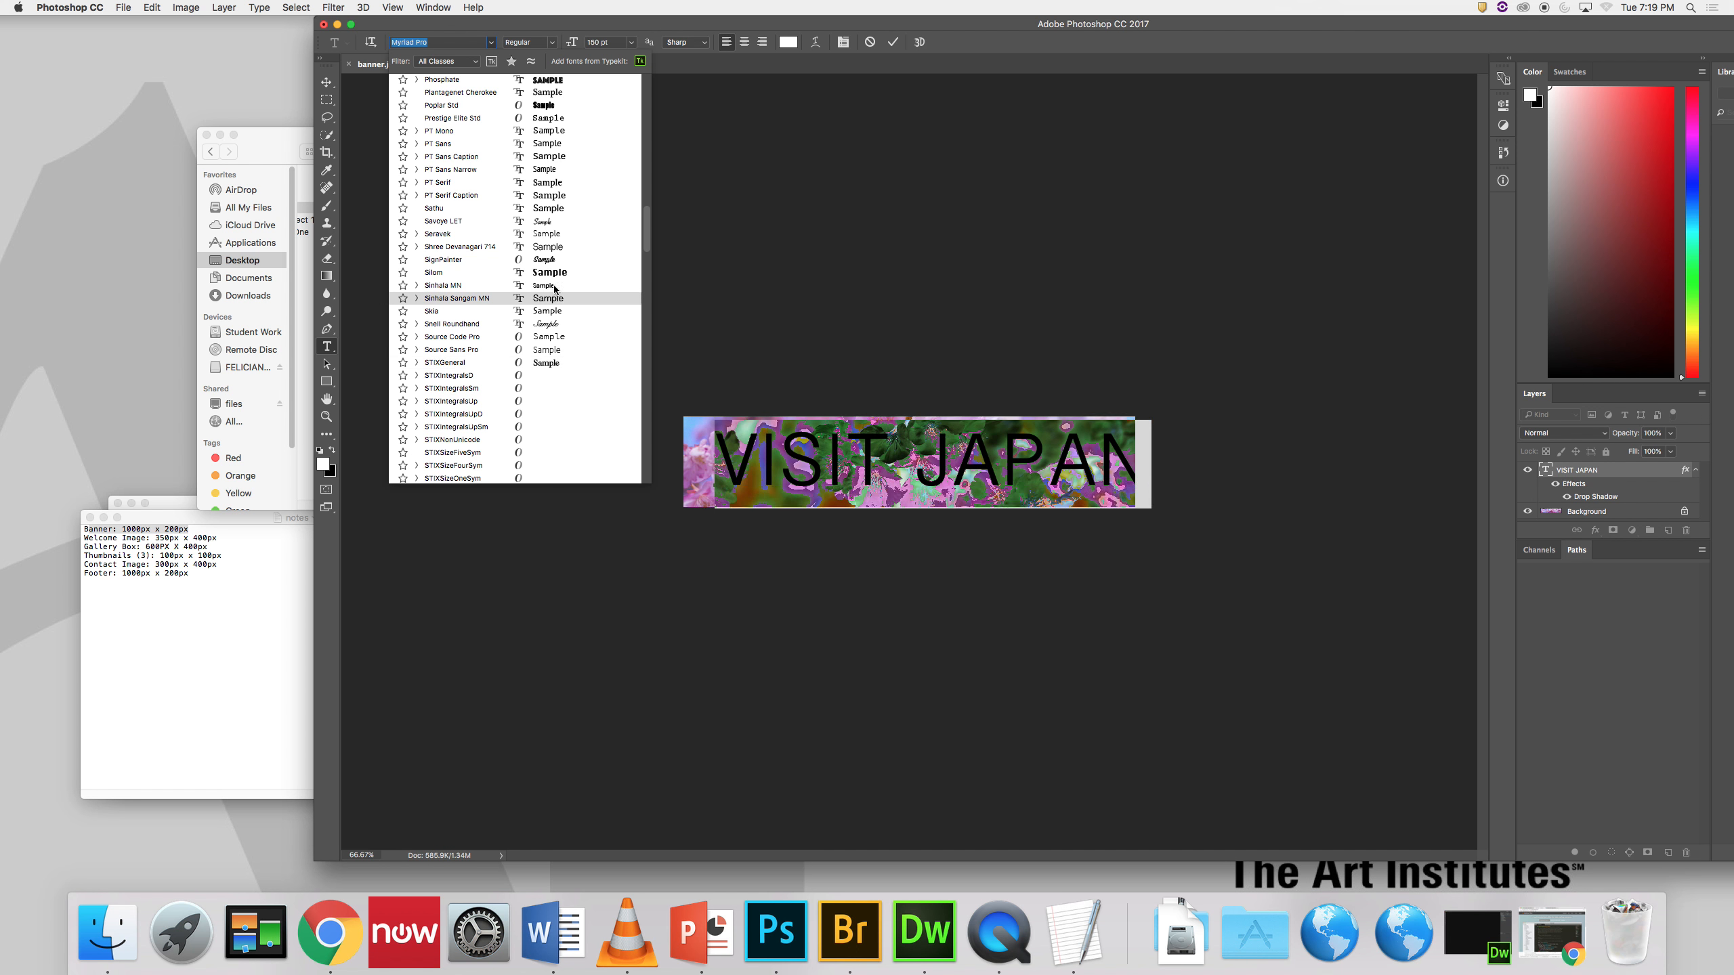
{"action": "scroll", "coordinate": [550, 214], "scroll_direction": "down", "scroll_amount": 20}
{"action": "scroll", "coordinate": [550, 214], "scroll_direction": "down", "scroll_amount": 15}
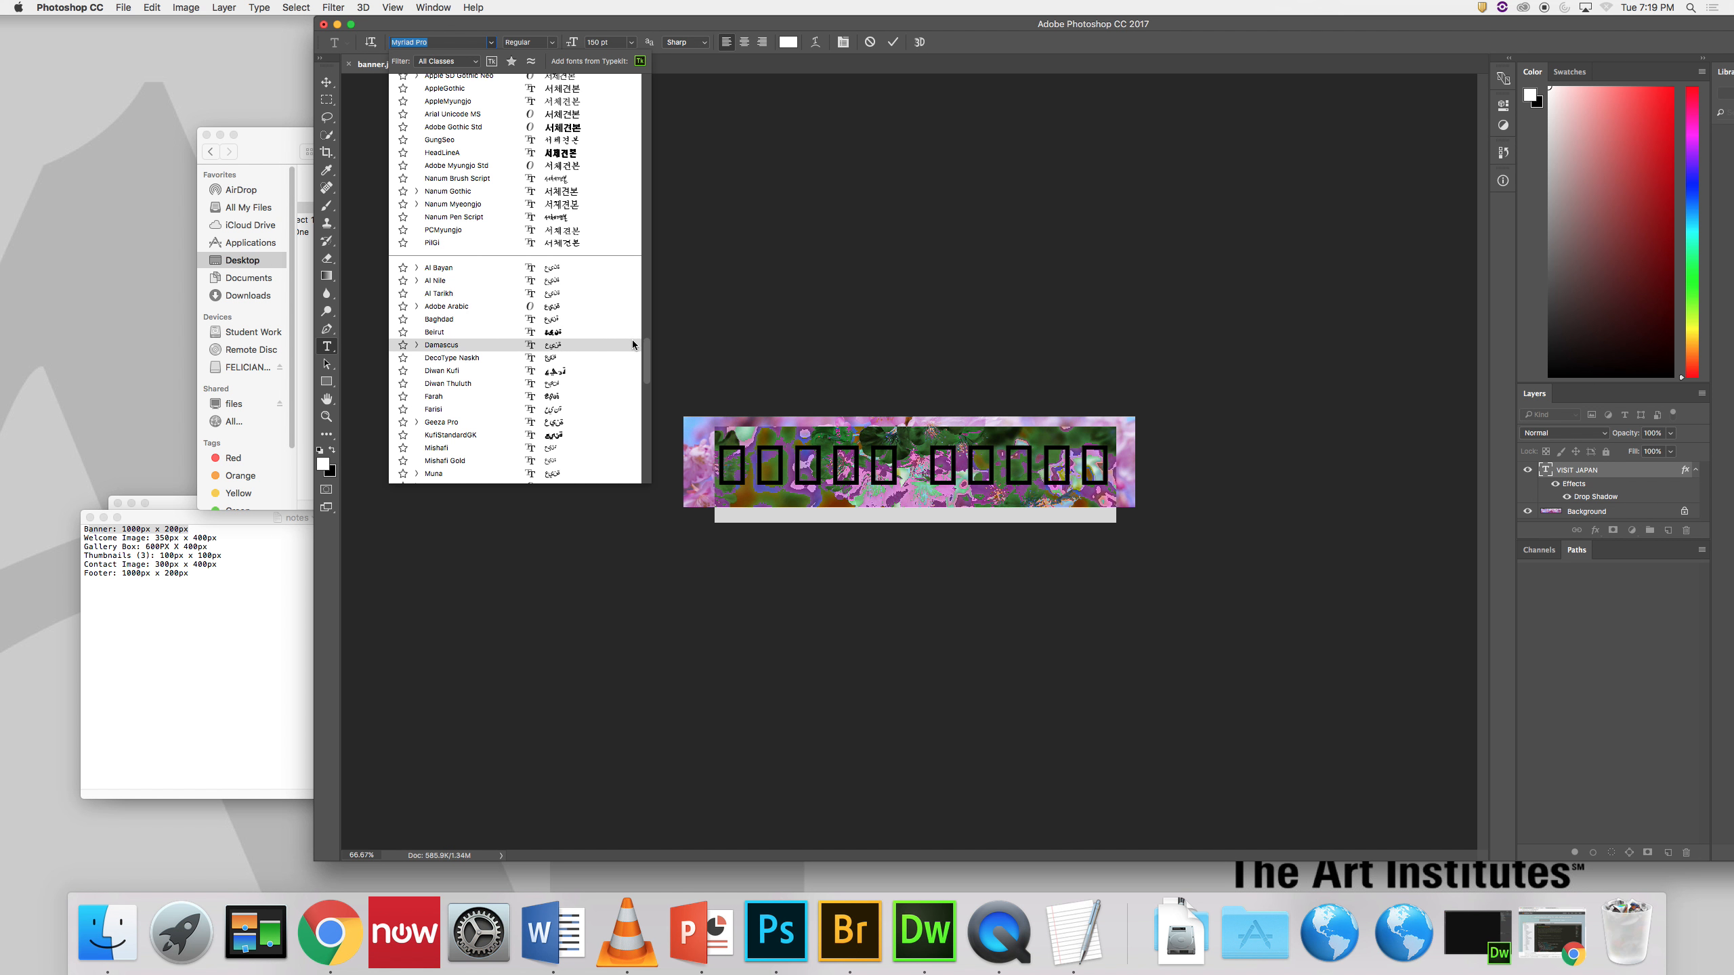
{"action": "left_click_drag", "start_coordinate": [644, 346], "coordinate": [633, 248]}
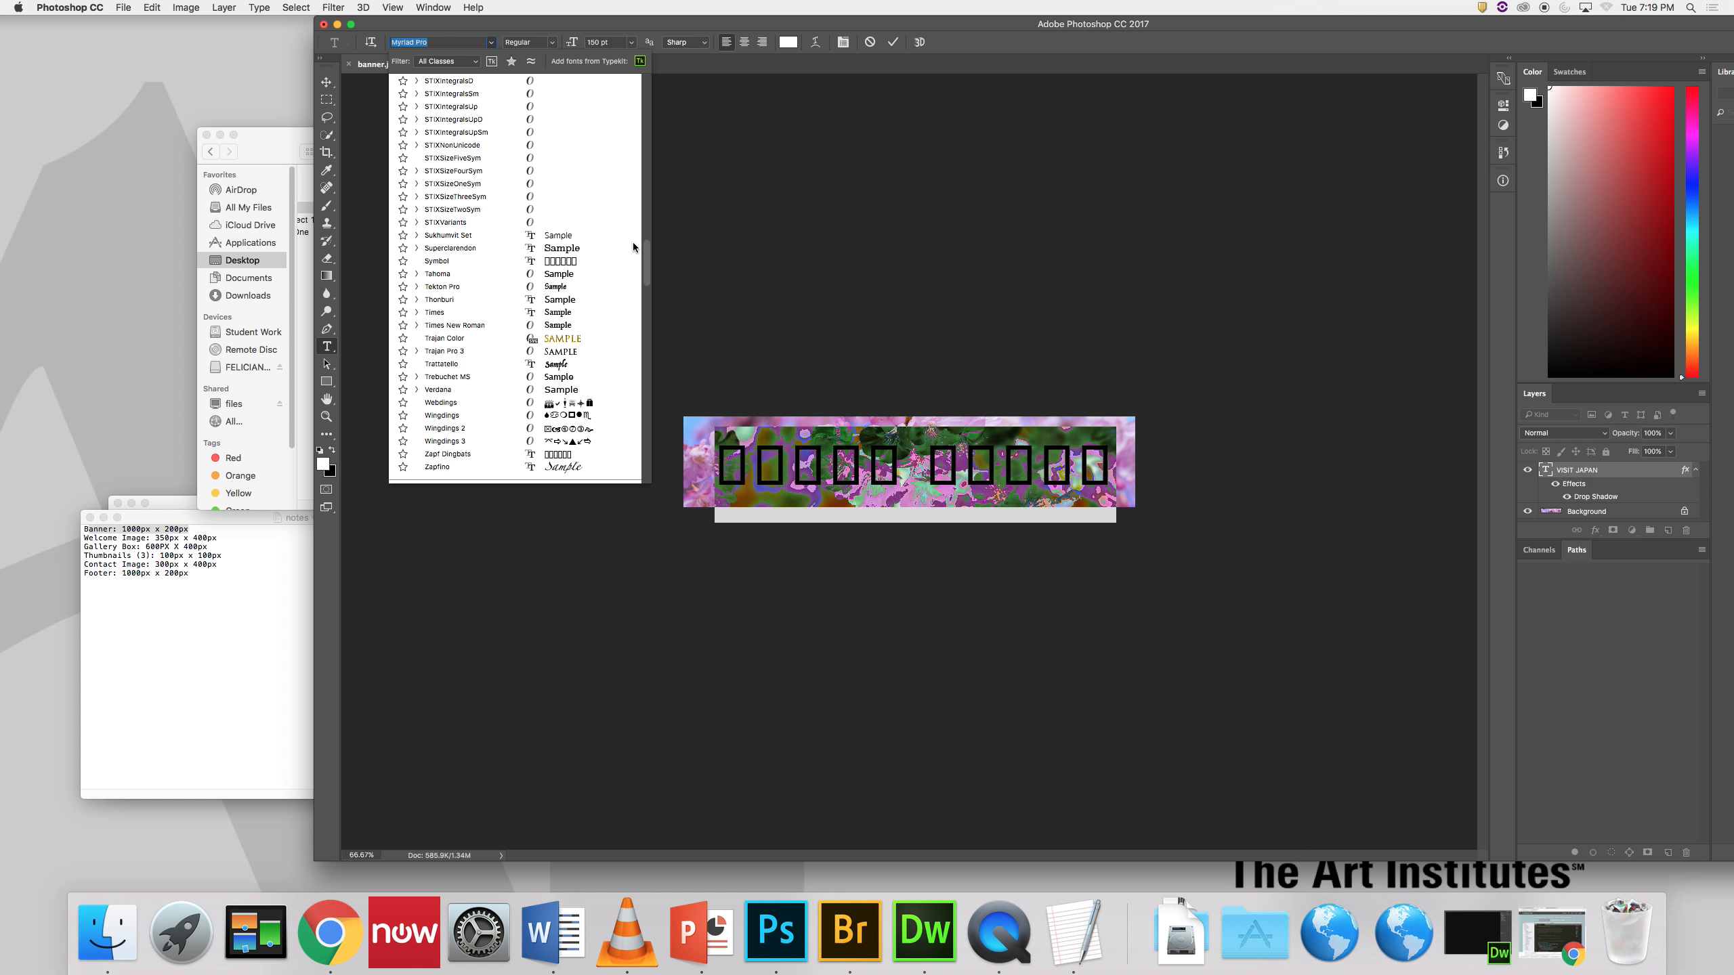
{"action": "scroll", "coordinate": [632, 247], "scroll_direction": "up", "scroll_amount": 8}
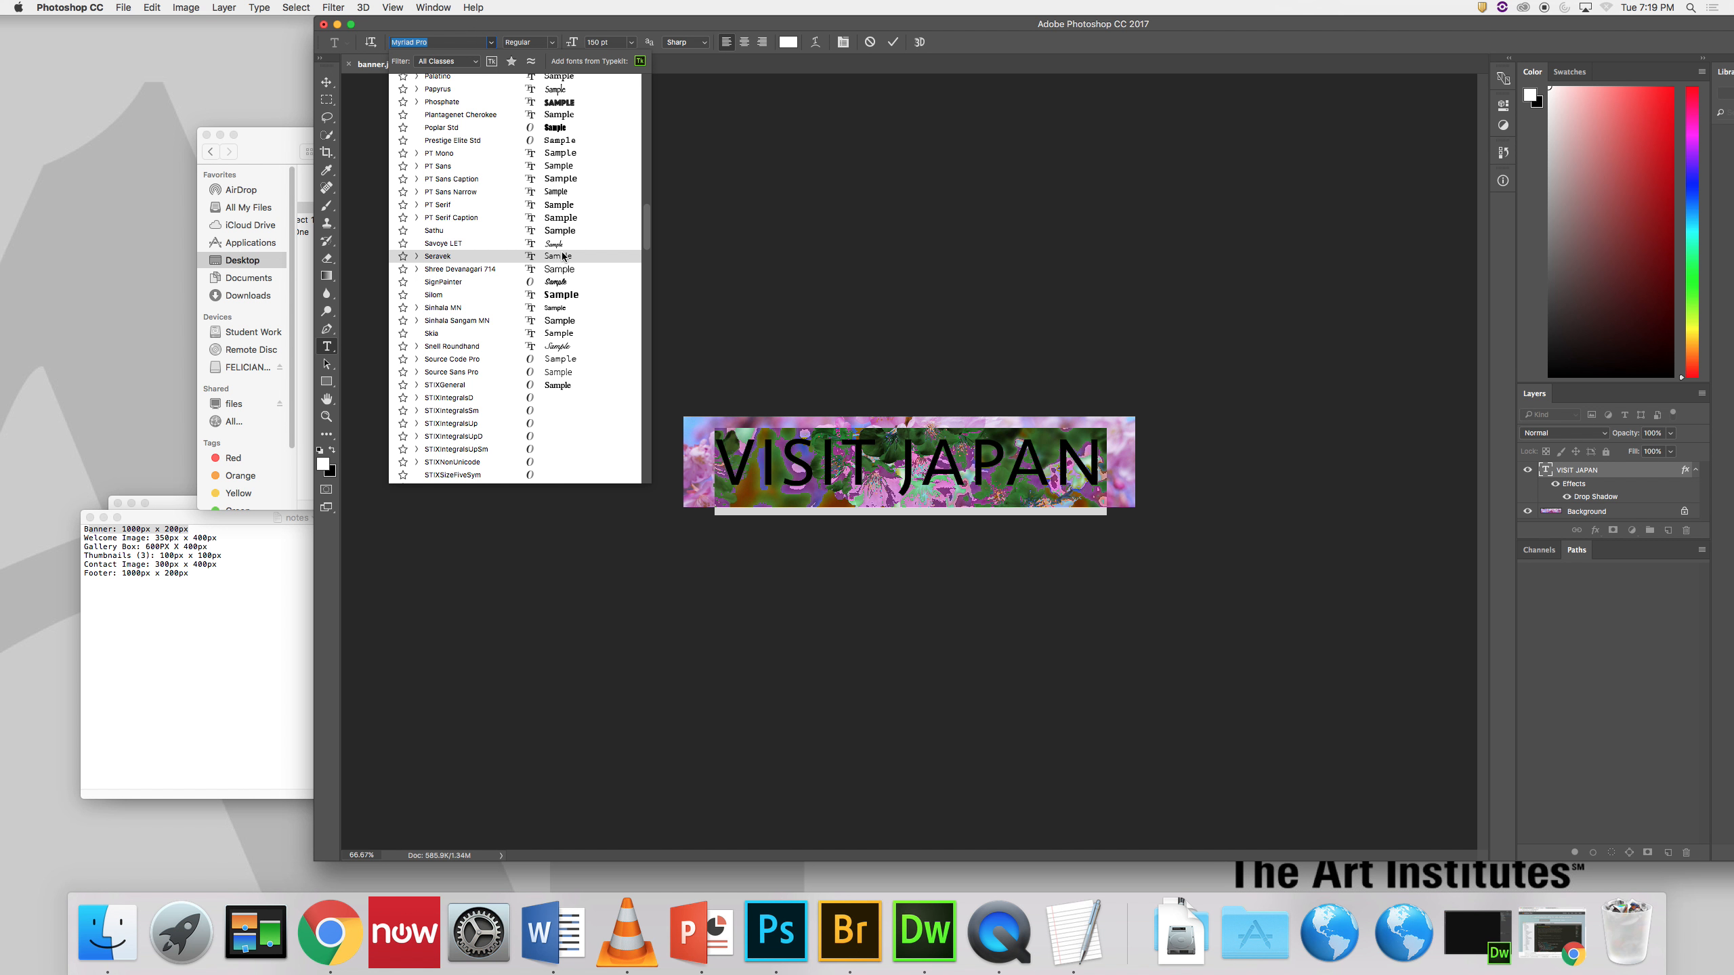
{"action": "left_click", "coordinate": [563, 256]}
{"action": "left_click", "coordinate": [326, 83]}
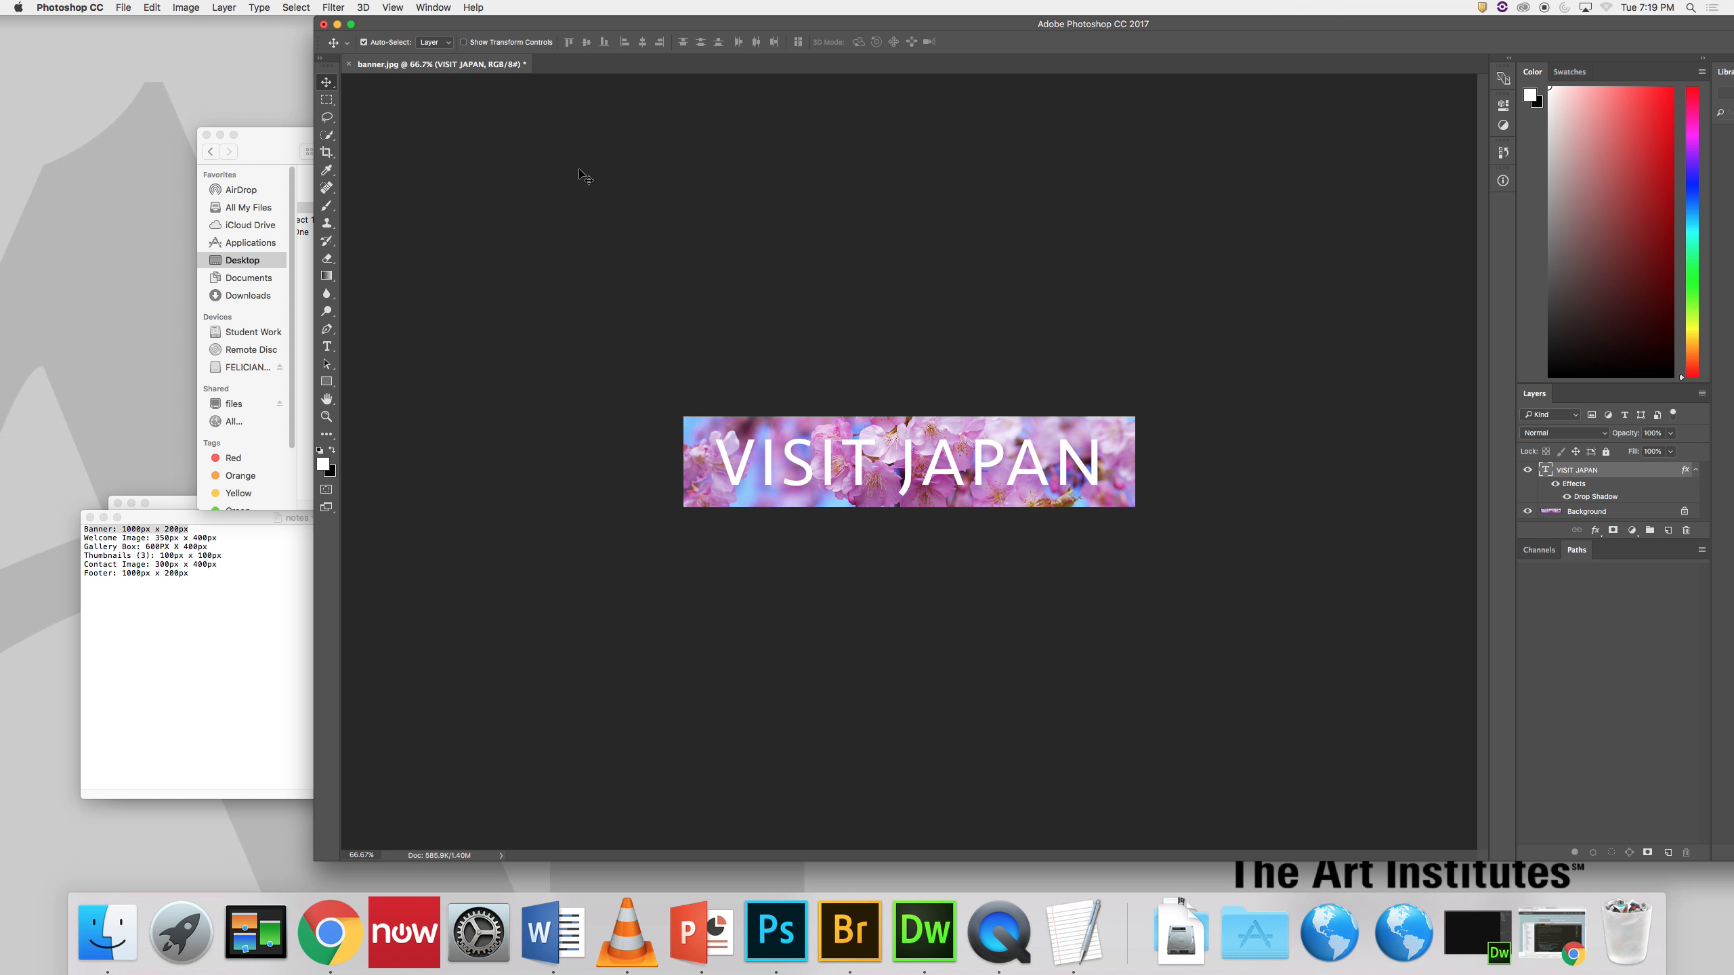
{"action": "left_click_drag", "start_coordinate": [996, 482], "coordinate": [994, 482]}
Step: Recolor only the word "VISIT" in the banner text to light blue #d7fbff
{"action": "key", "text": "t"}
{"action": "left_click", "coordinate": [852, 453]}
{"action": "left_click_drag", "start_coordinate": [852, 453], "coordinate": [706, 451]}
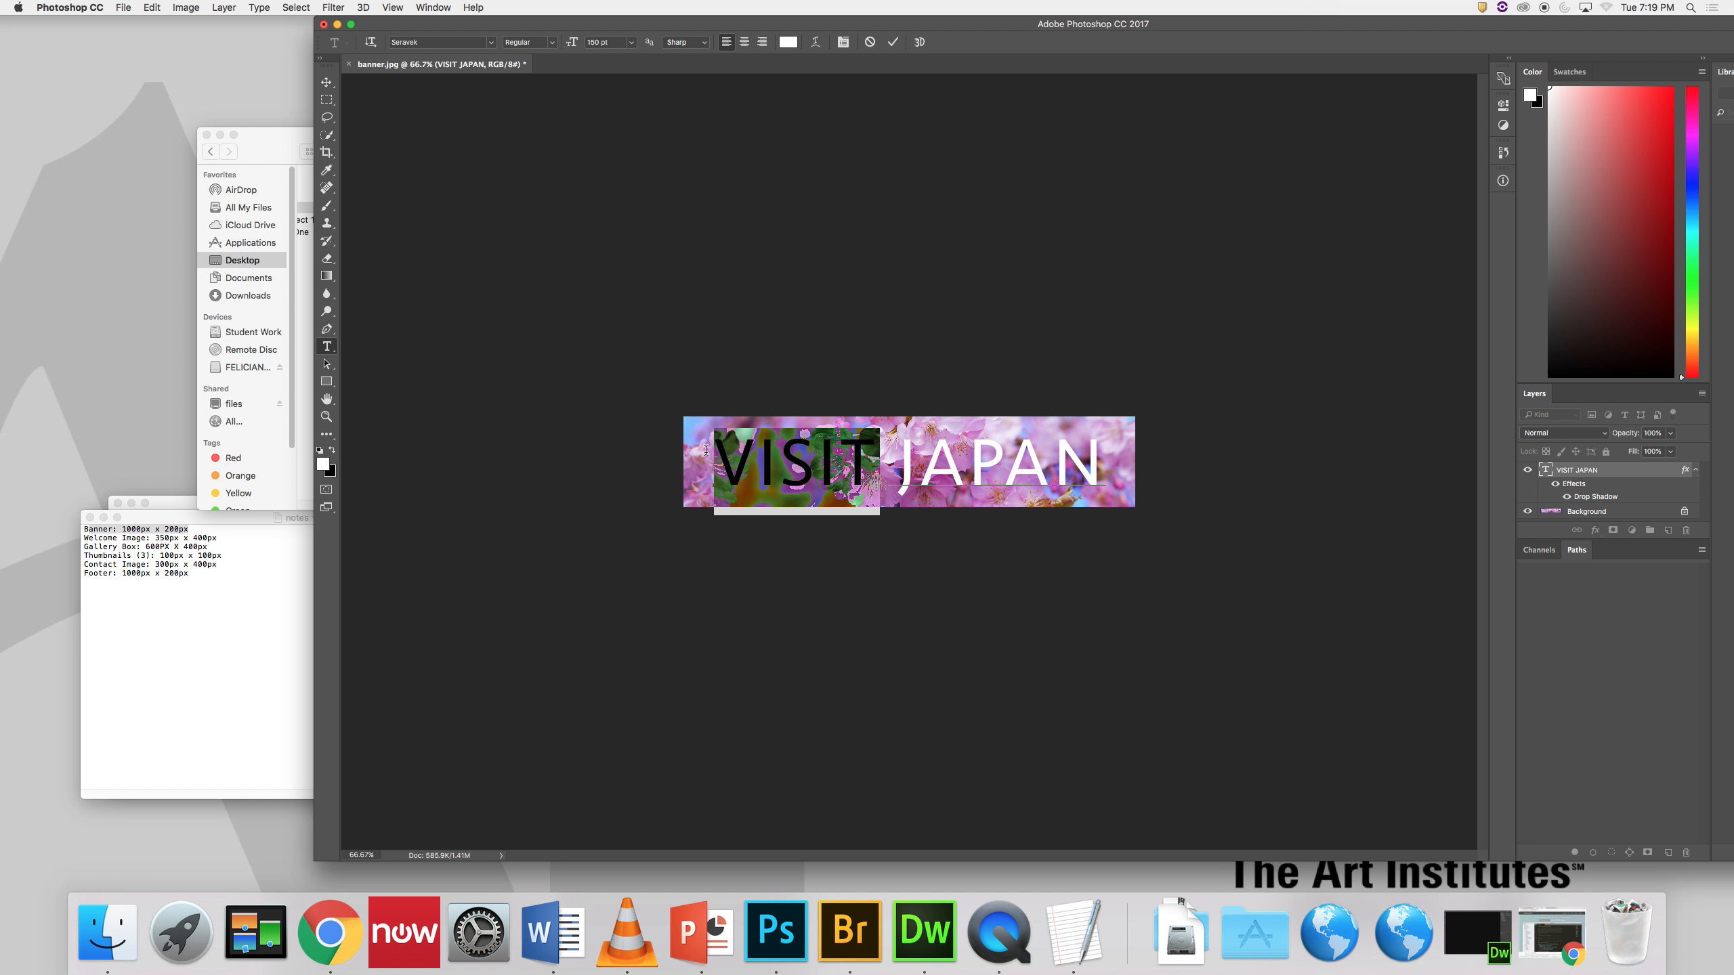
{"action": "left_click", "coordinate": [324, 466]}
{"action": "left_click", "coordinate": [755, 270]}
{"action": "left_click_drag", "start_coordinate": [609, 199], "coordinate": [601, 185]}
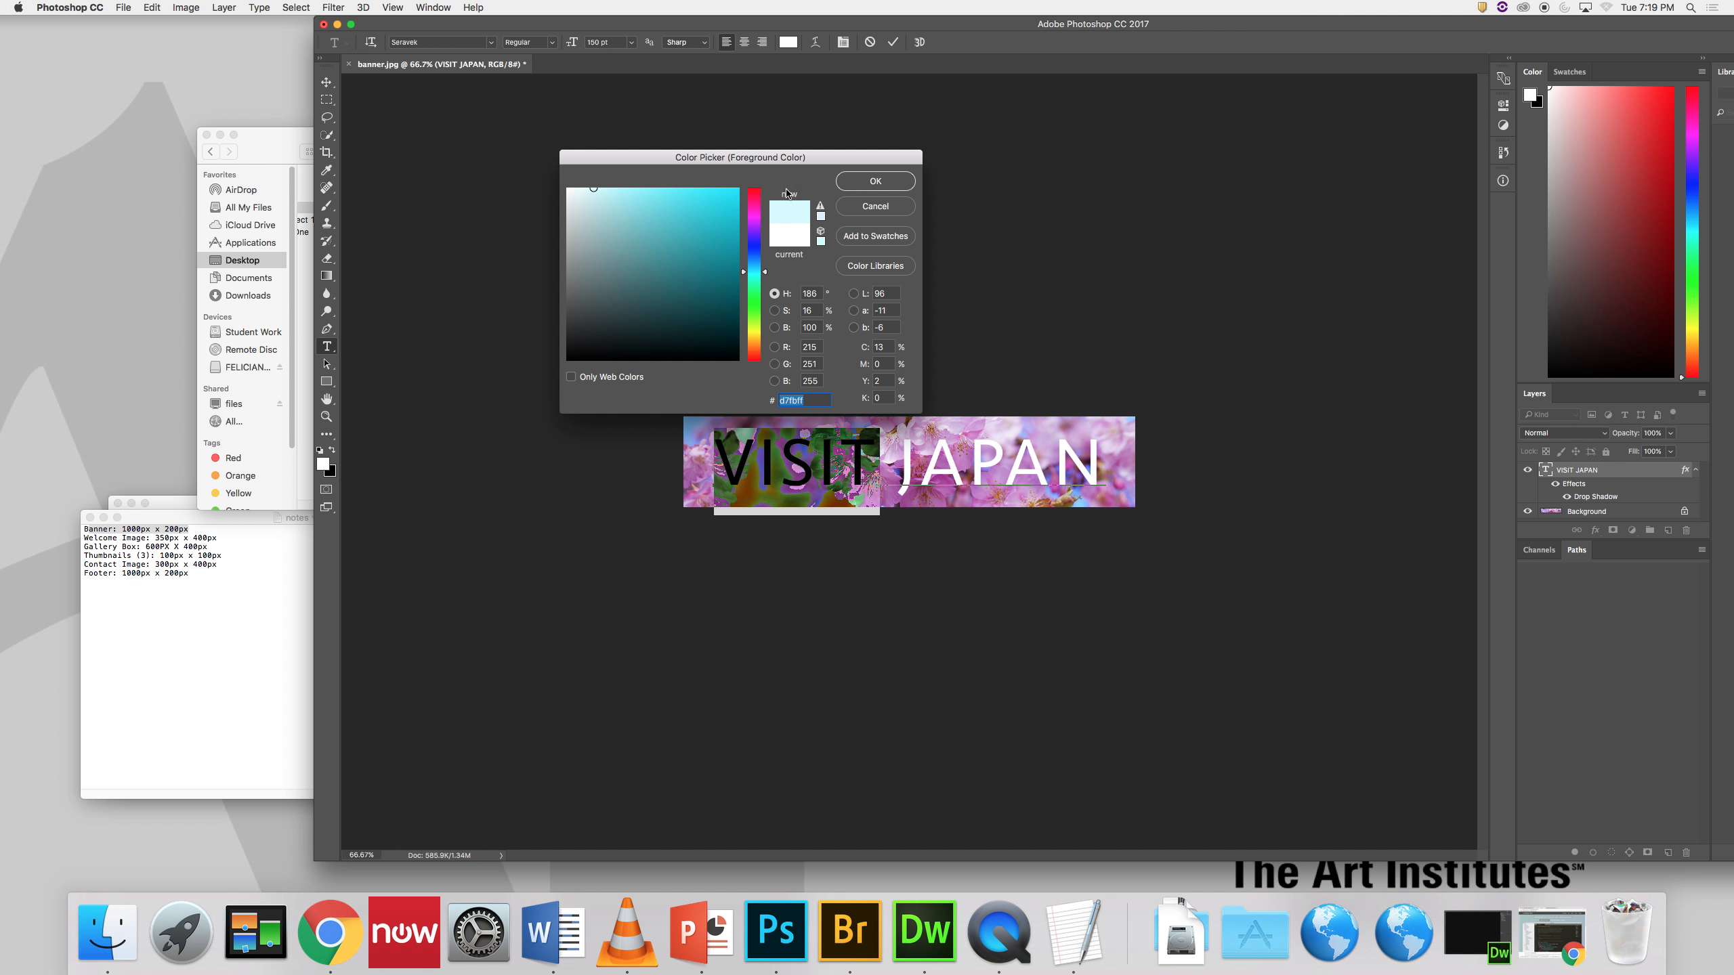
{"action": "left_click", "coordinate": [847, 183]}
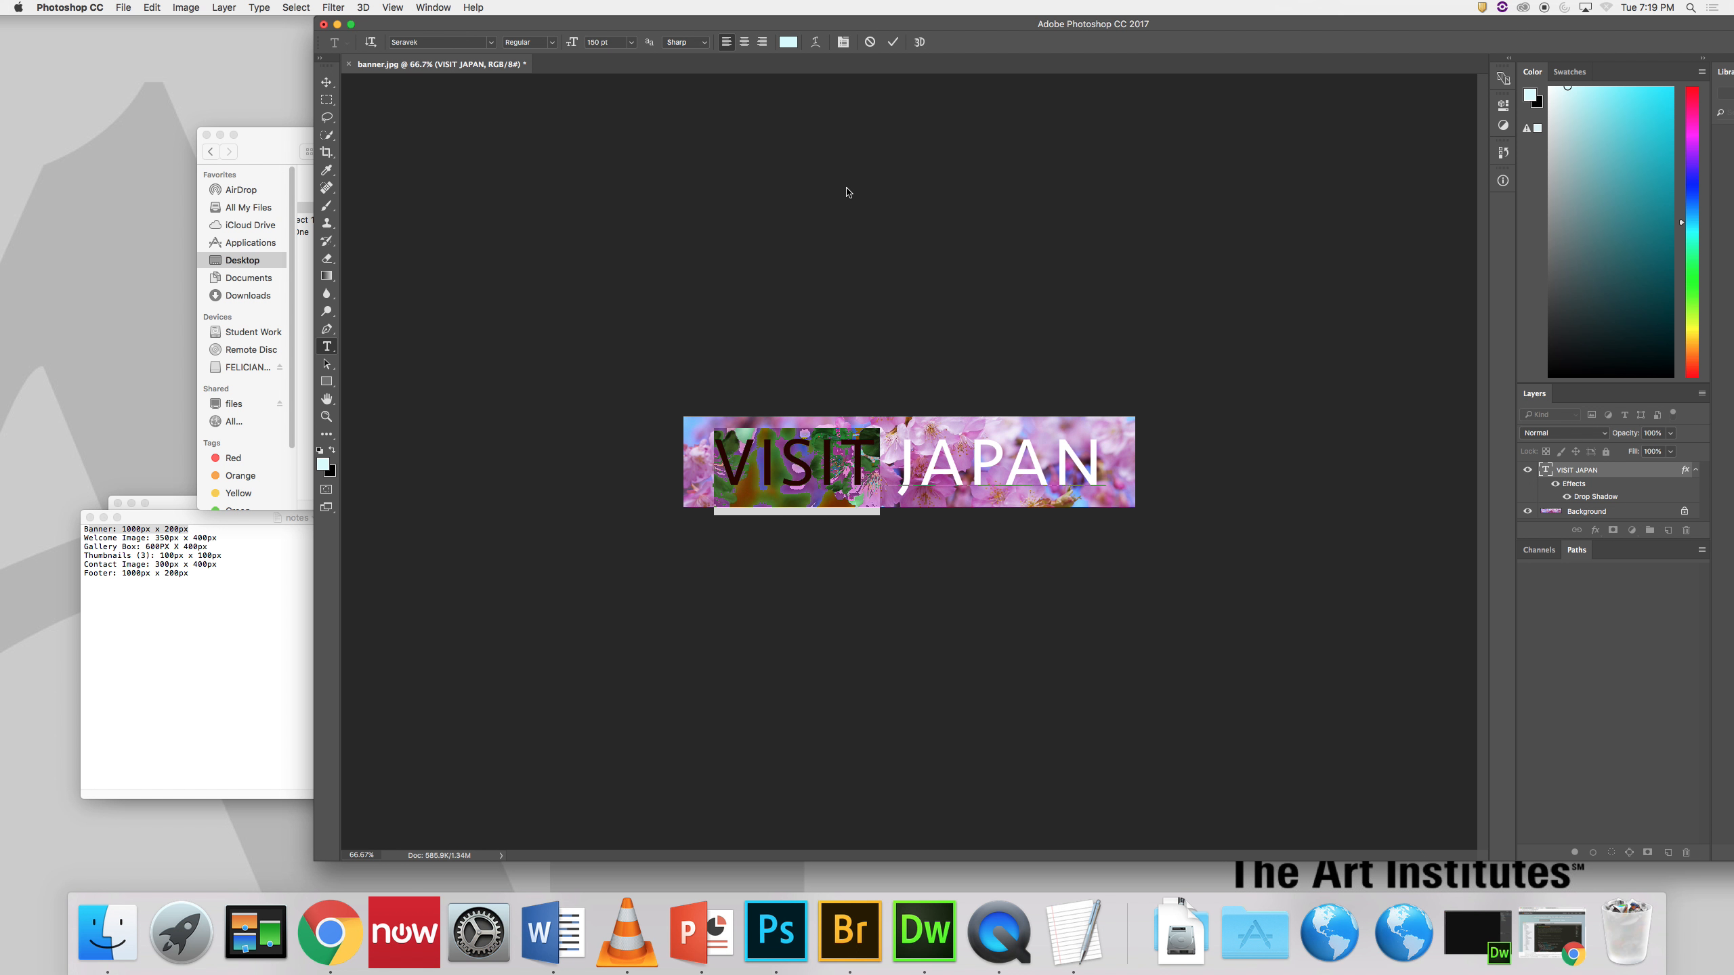
{"action": "left_click", "coordinate": [326, 82]}
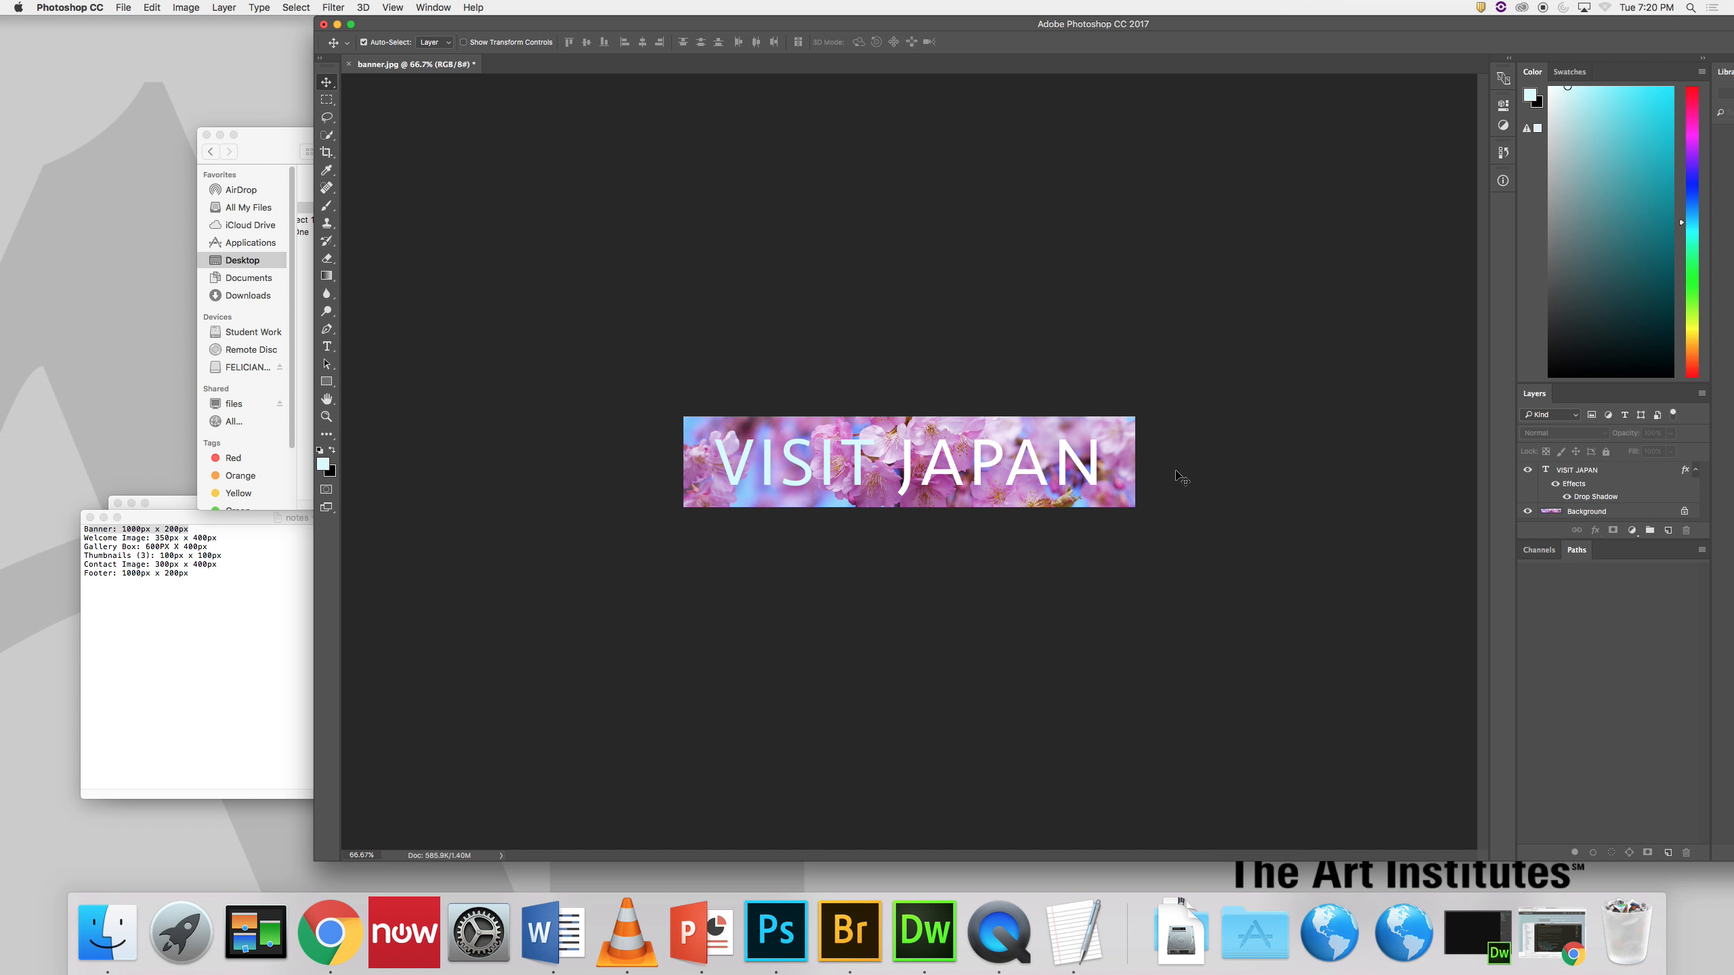
Step: Select the Background layer and set the foreground color to light purple #e17cfe
{"action": "left_click", "coordinate": [1619, 511]}
{"action": "left_click", "coordinate": [1667, 852]}
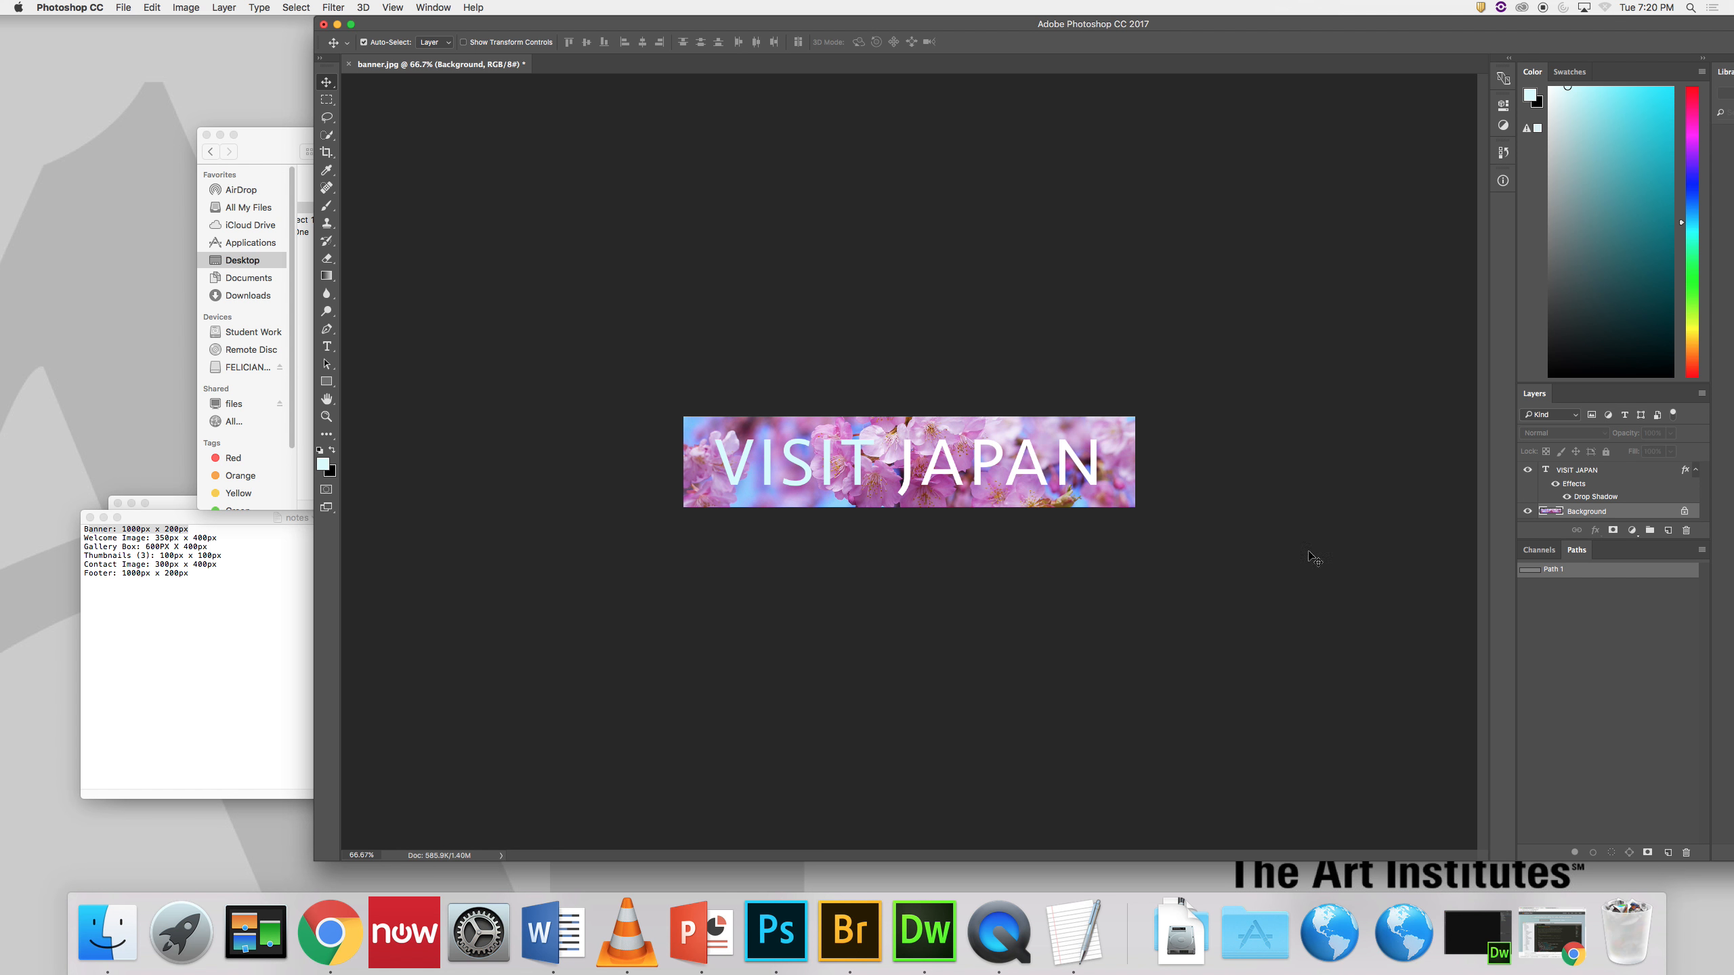
{"action": "left_click", "coordinate": [327, 467]}
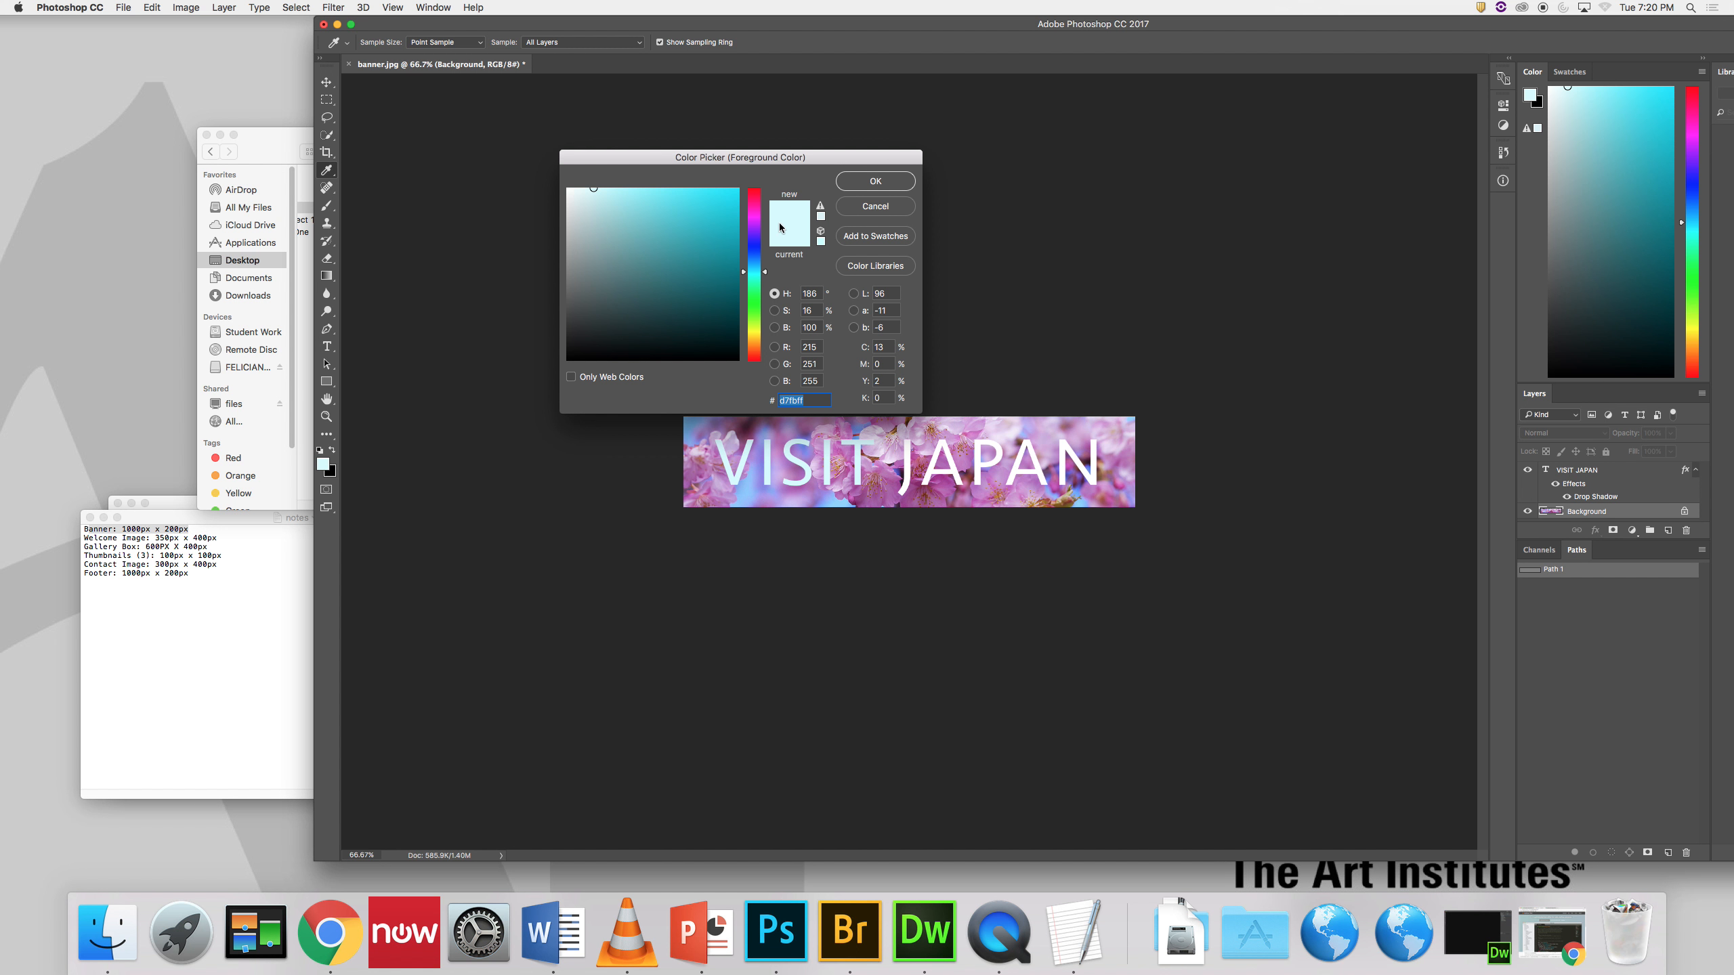
{"action": "left_click", "coordinate": [755, 223]}
{"action": "left_click_drag", "start_coordinate": [711, 231], "coordinate": [656, 188]}
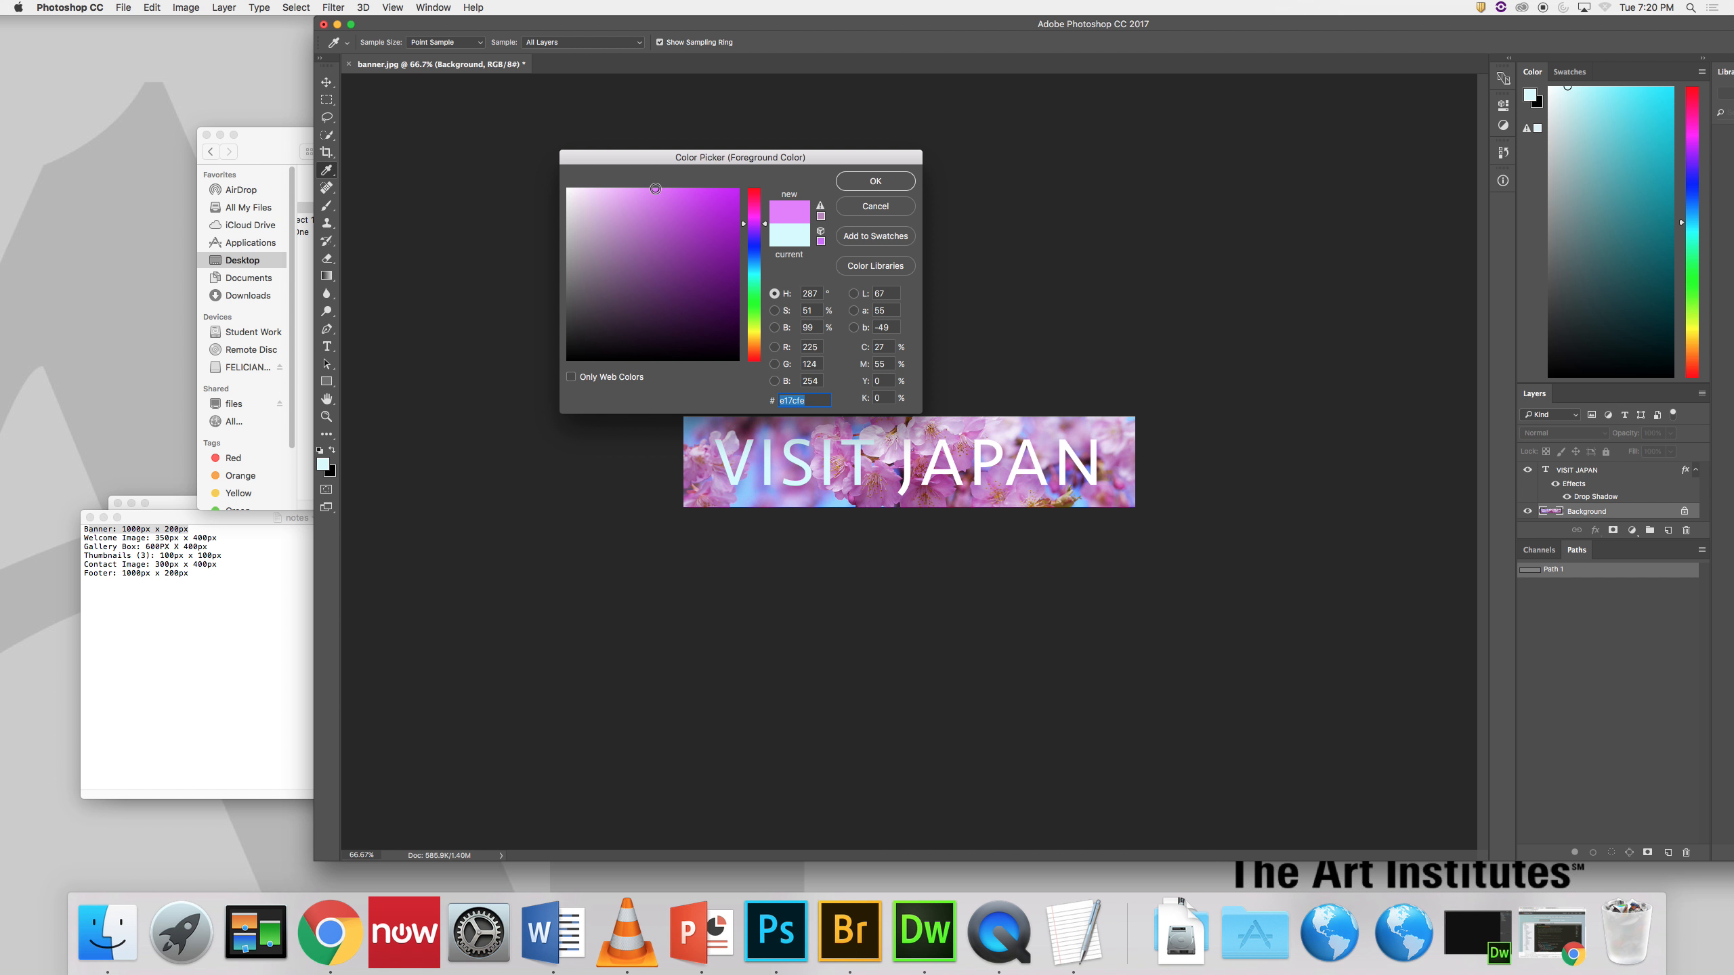
{"action": "left_click", "coordinate": [875, 180]}
Step: Add a new layer between the Background and the text, and fill it with the purple foreground color using the Paint Bucket
{"action": "left_click_drag", "start_coordinate": [327, 275], "coordinate": [370, 293]}
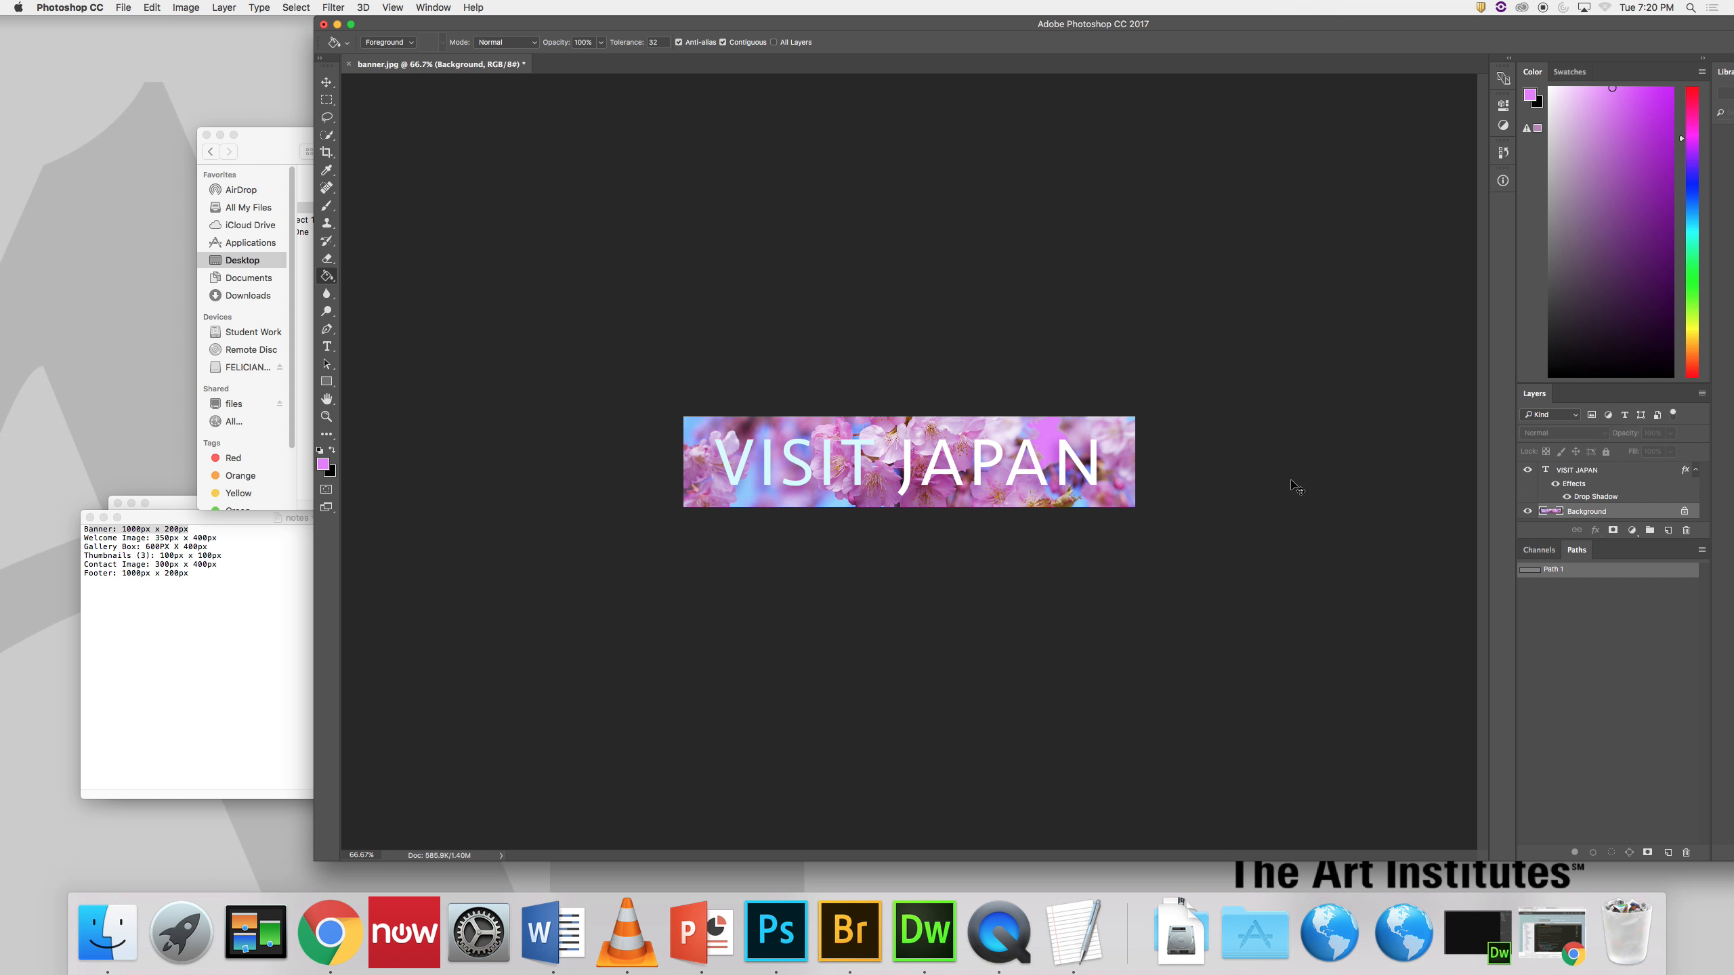
{"action": "left_click", "coordinate": [1684, 511]}
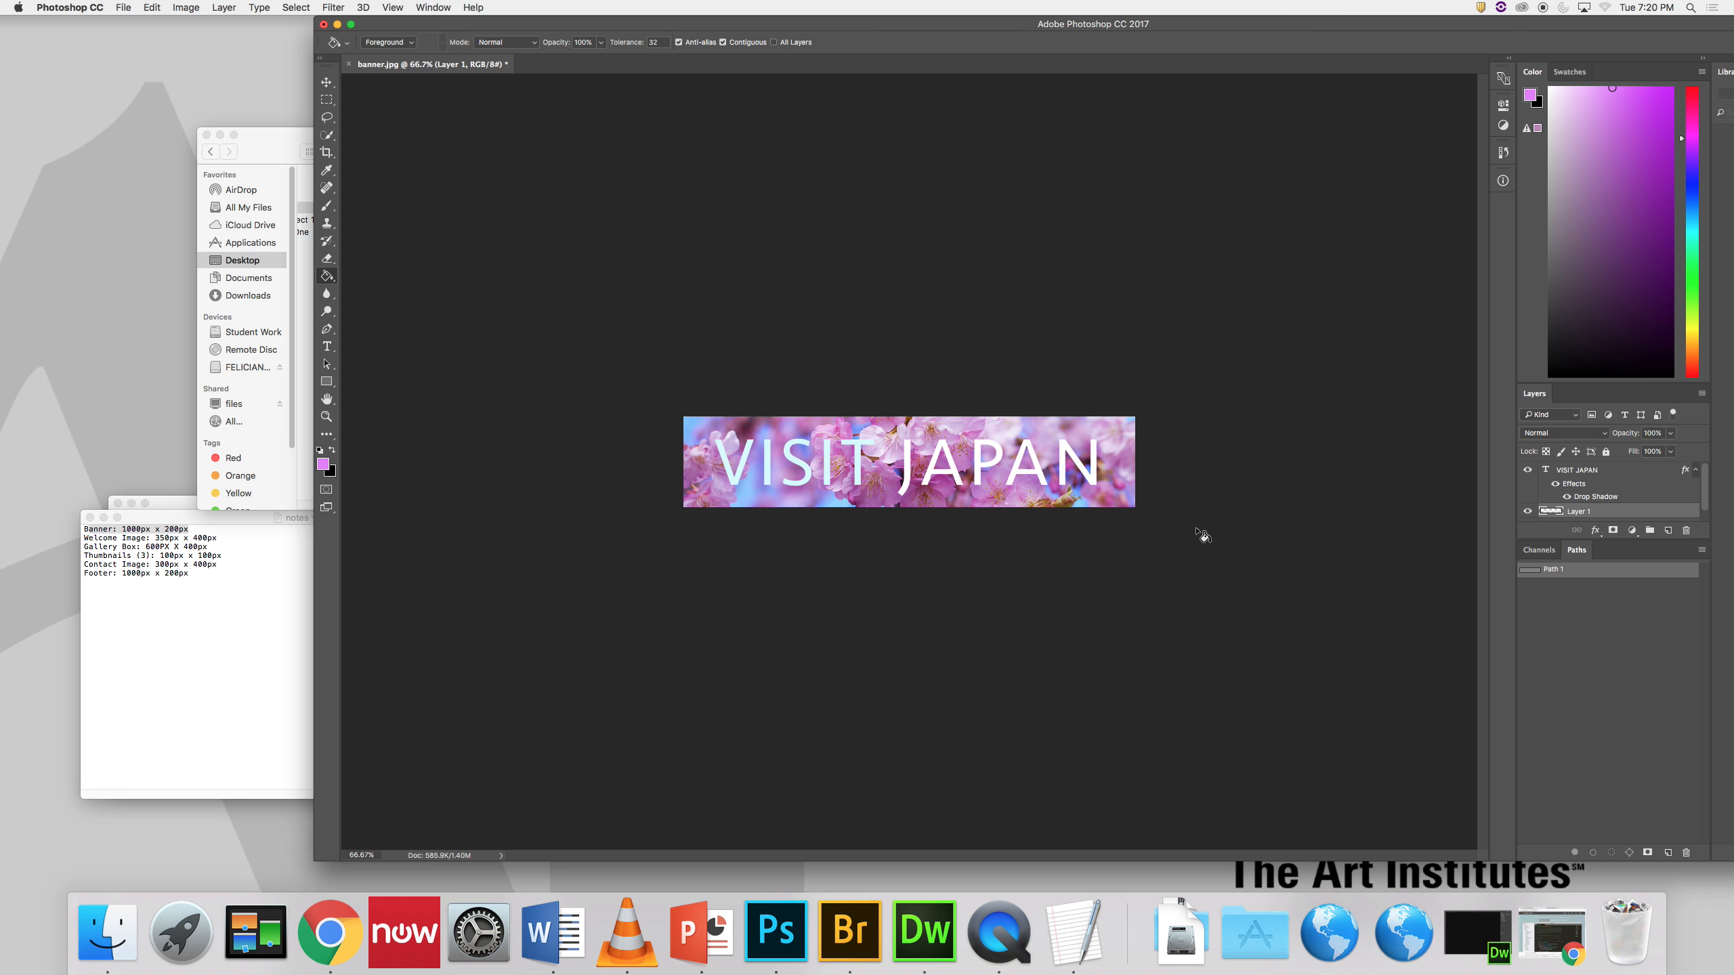
{"action": "left_click", "coordinate": [1108, 446]}
Step: Set the purple fill layer's blend mode to Color Burn and its opacity to 18%
{"action": "left_click", "coordinate": [1566, 432]}
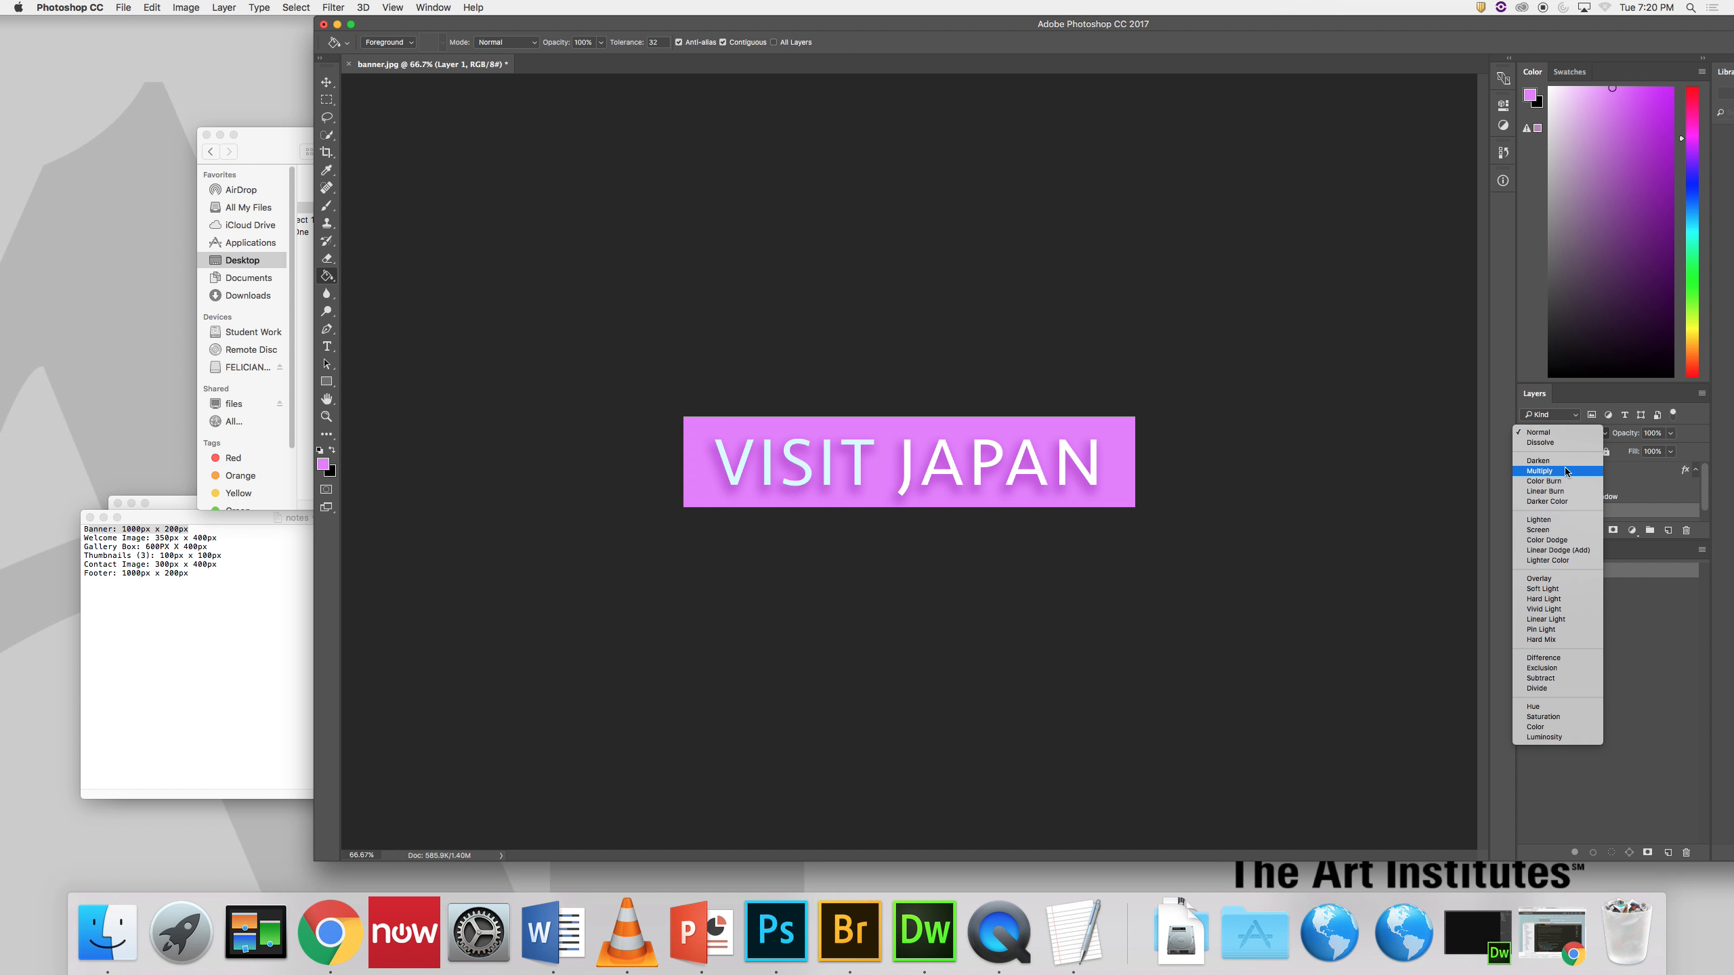
{"action": "left_click", "coordinate": [1567, 472]}
{"action": "left_click", "coordinate": [1596, 437]}
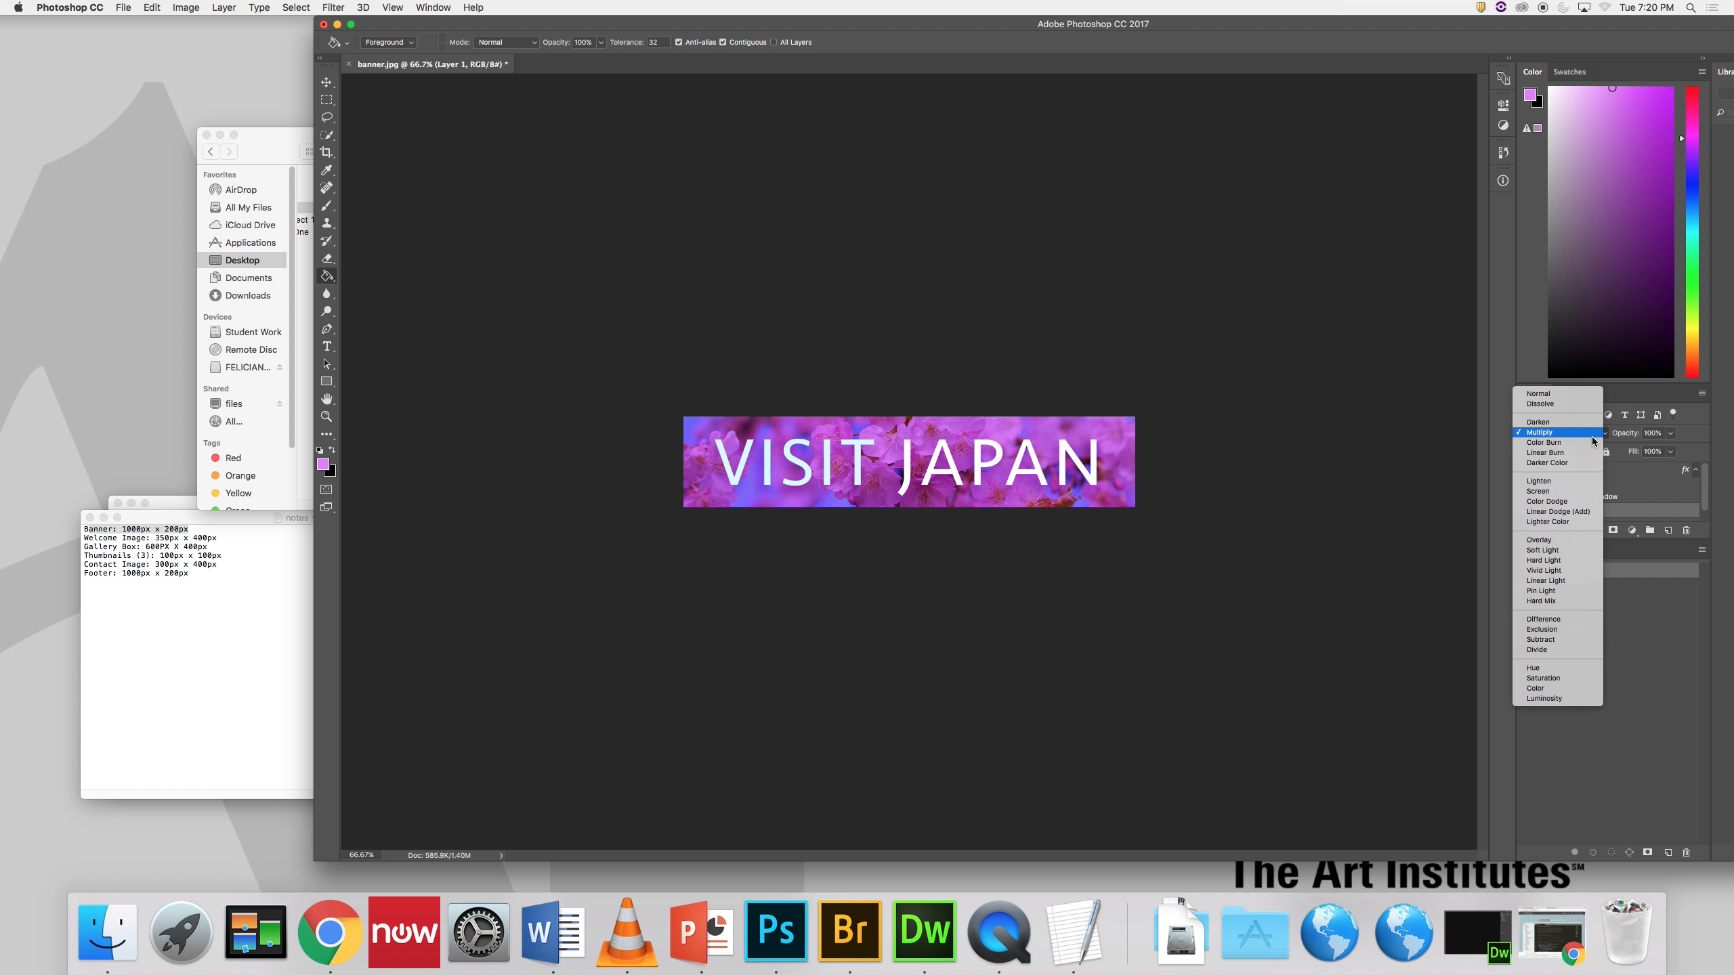
{"action": "left_click", "coordinate": [1574, 444]}
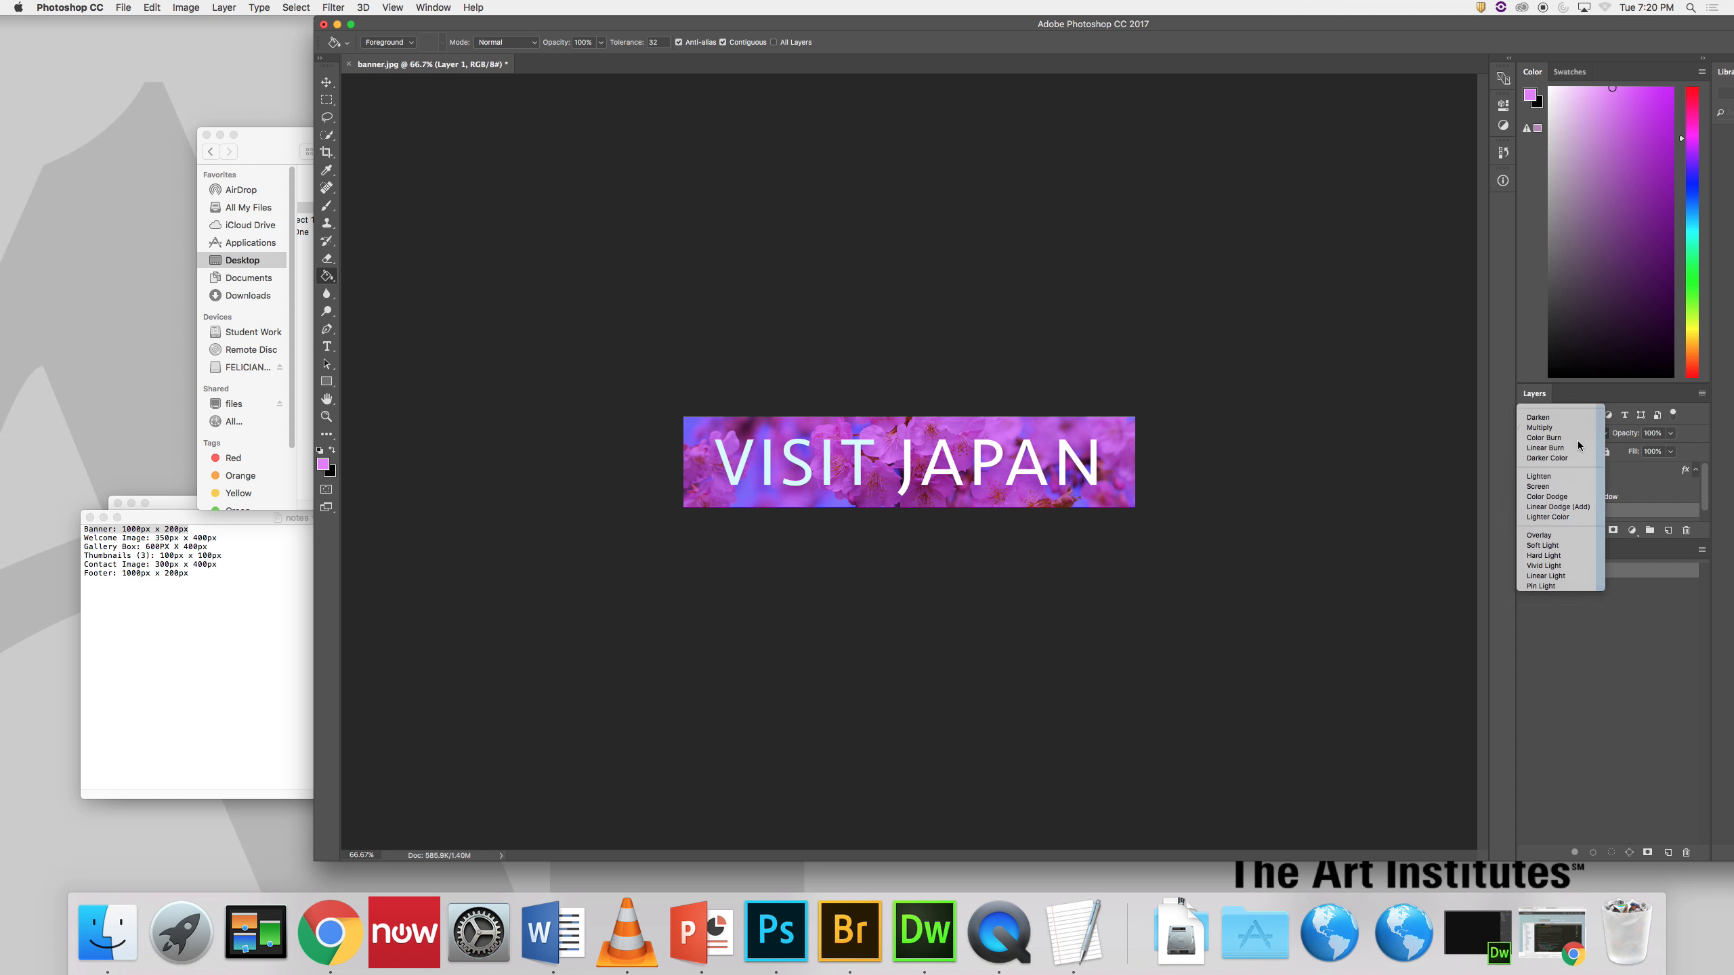
{"action": "left_click", "coordinate": [1670, 432]}
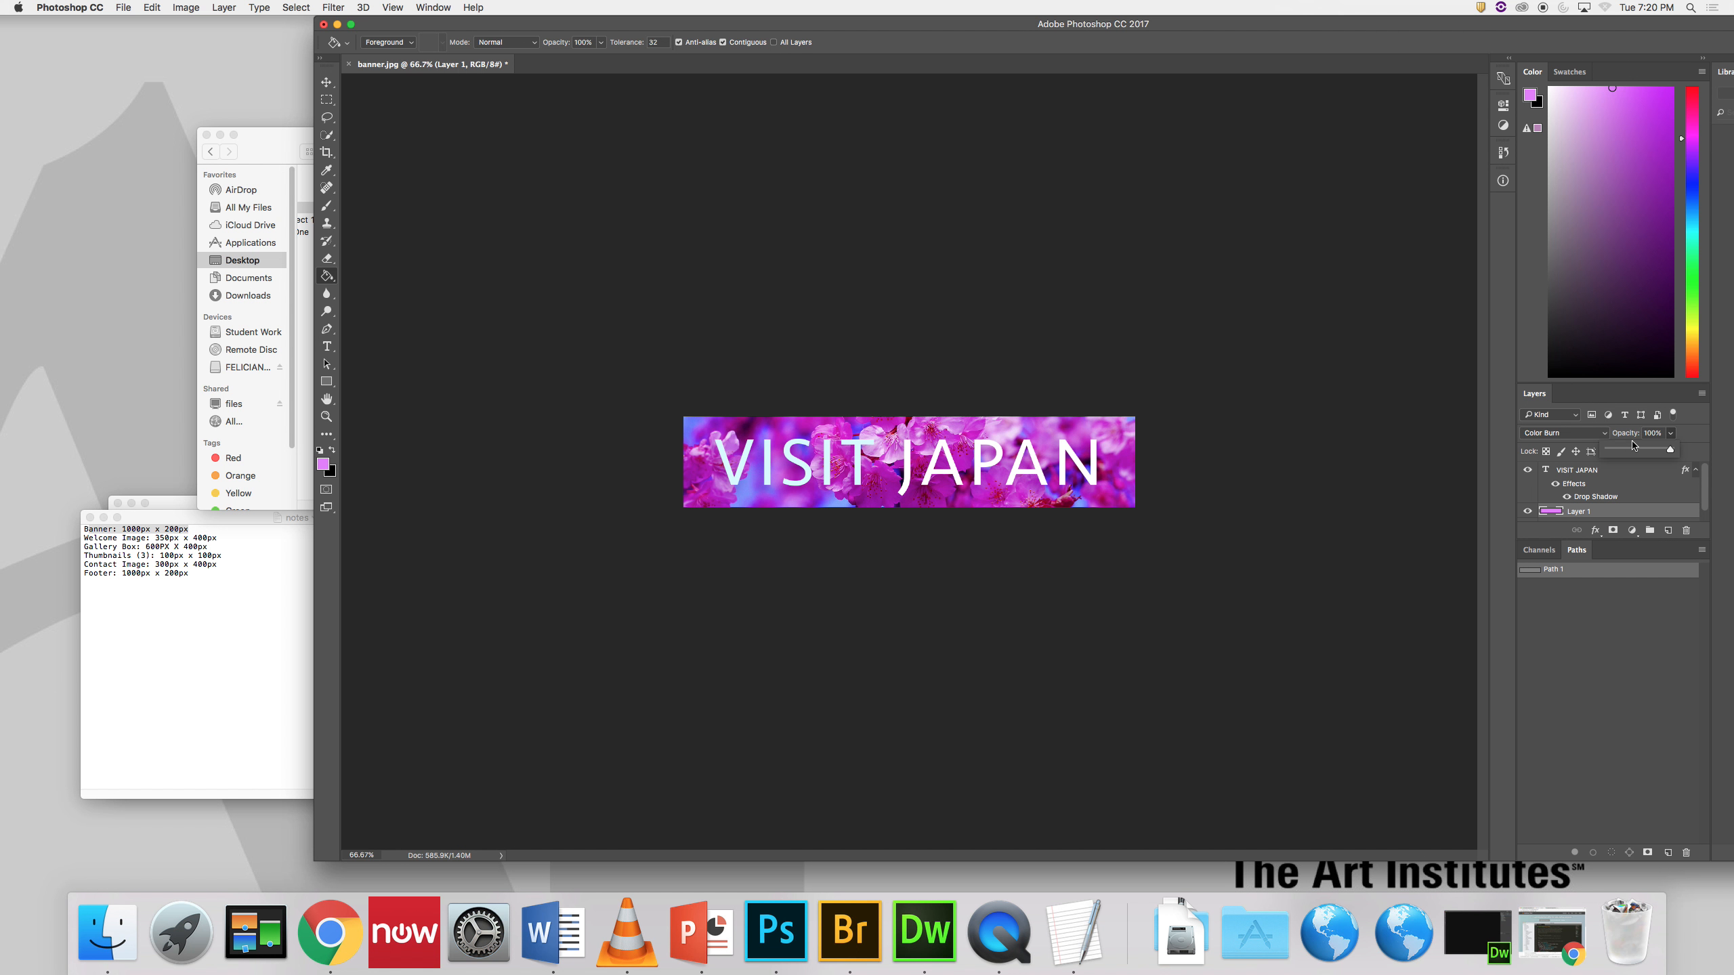
{"action": "left_click_drag", "start_coordinate": [1623, 449], "coordinate": [1624, 452]}
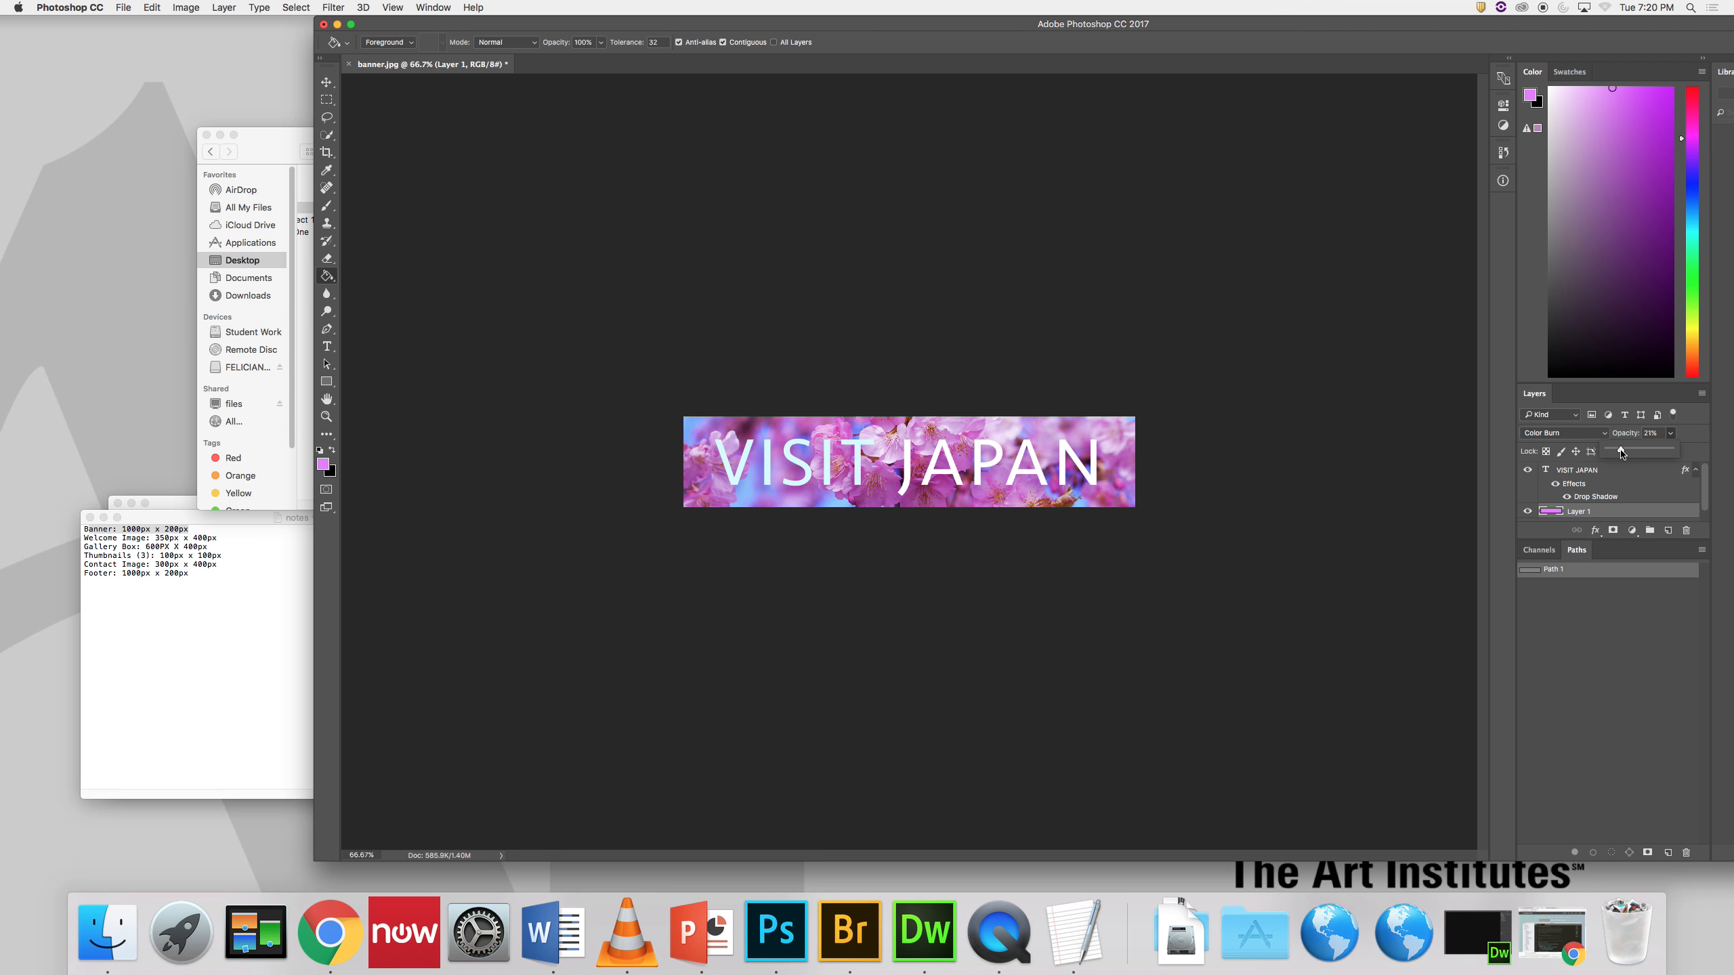
Step: Hide and show the purple fill layer twice to compare the banner with and without the tint
{"action": "left_click", "coordinate": [1528, 511]}
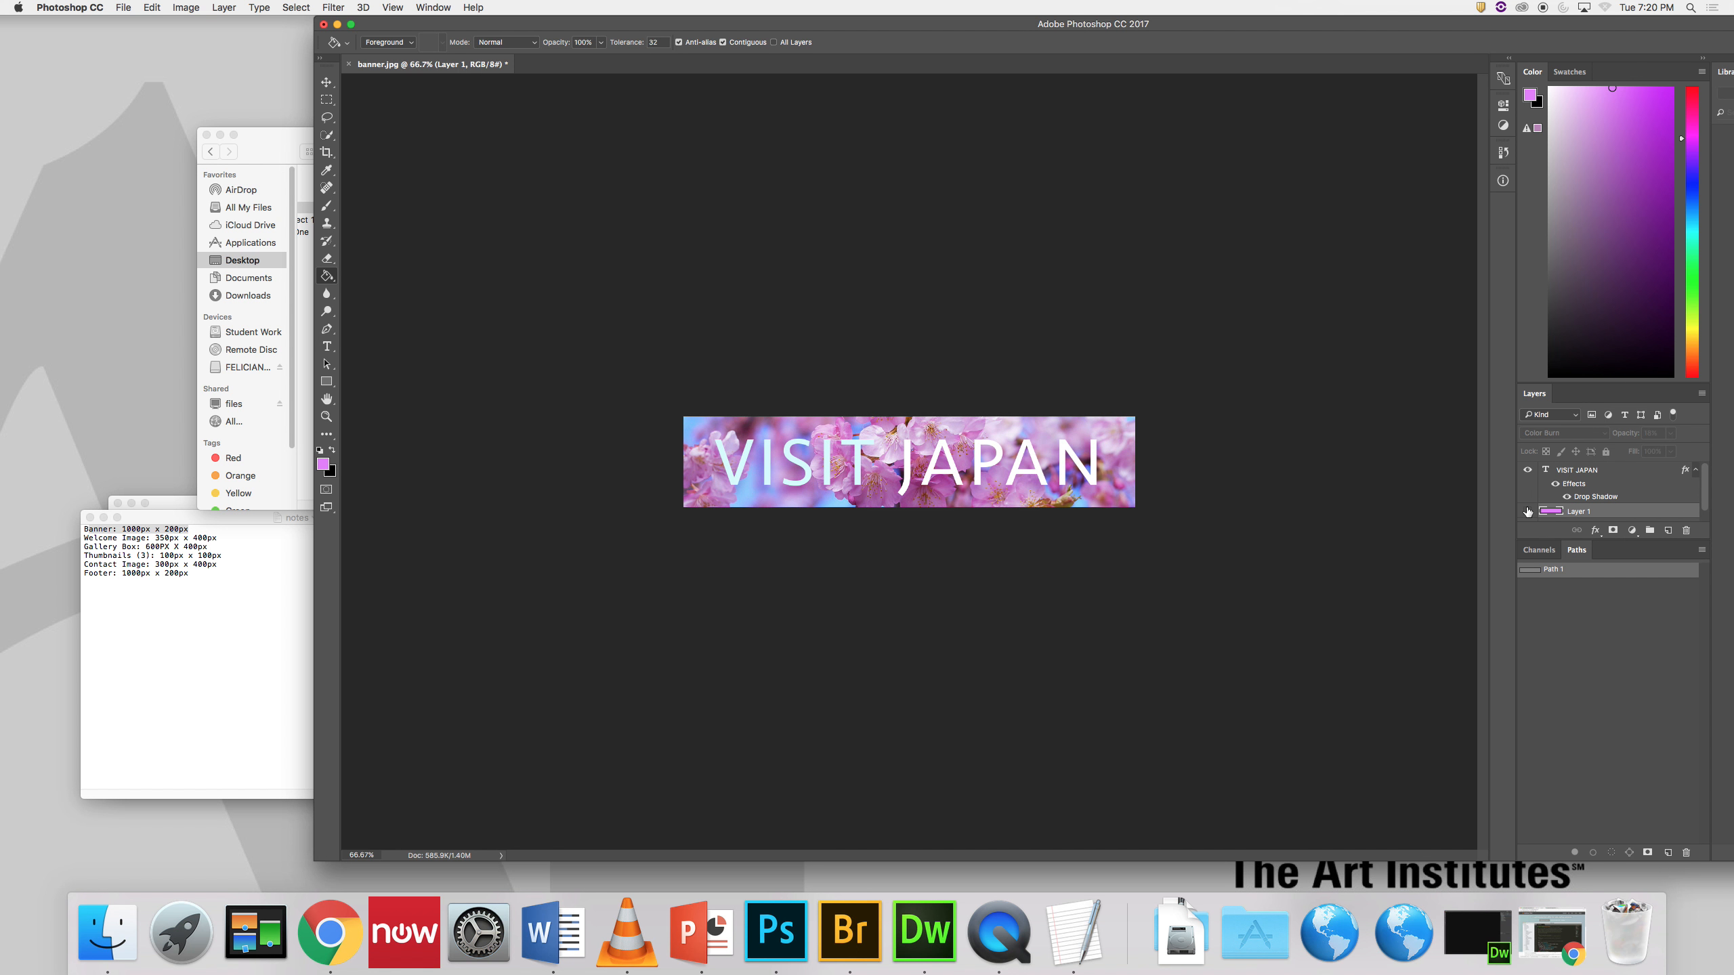
{"action": "left_click", "coordinate": [1528, 511]}
{"action": "left_click", "coordinate": [1528, 510]}
{"action": "left_click", "coordinate": [1528, 510]}
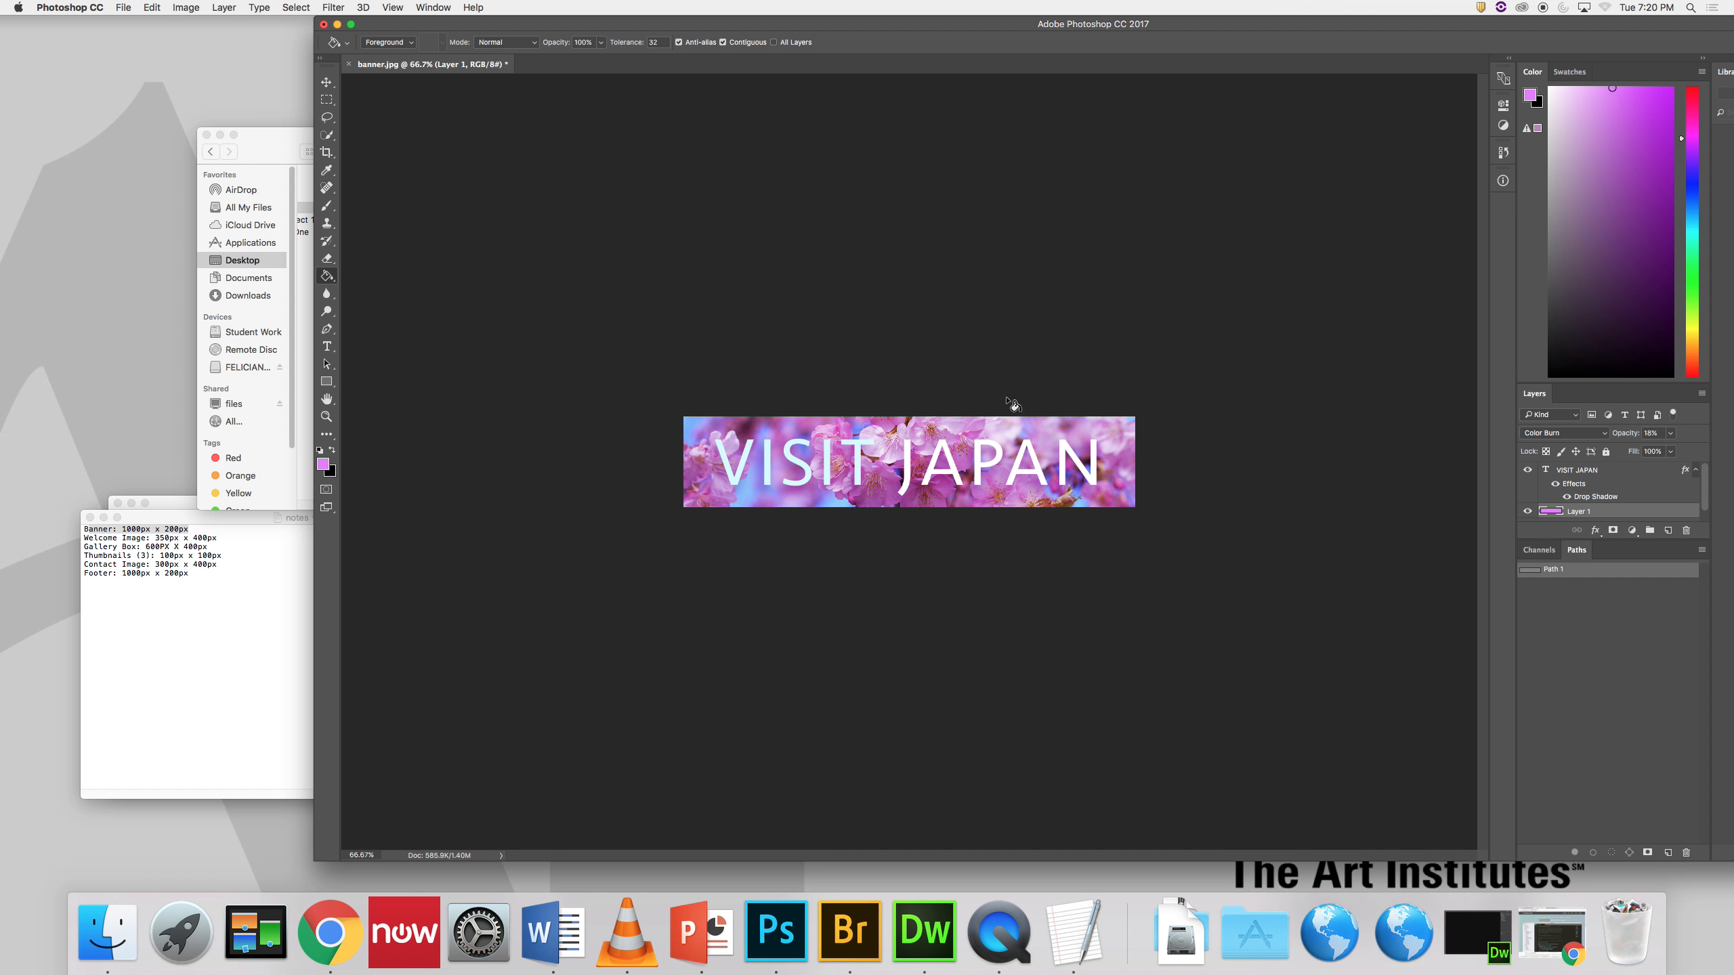
Step: Save the layered banner as banner.psd in the TravelSite resources folder, in Photoshop format with layers kept
{"action": "key", "text": "super+shift+s"}
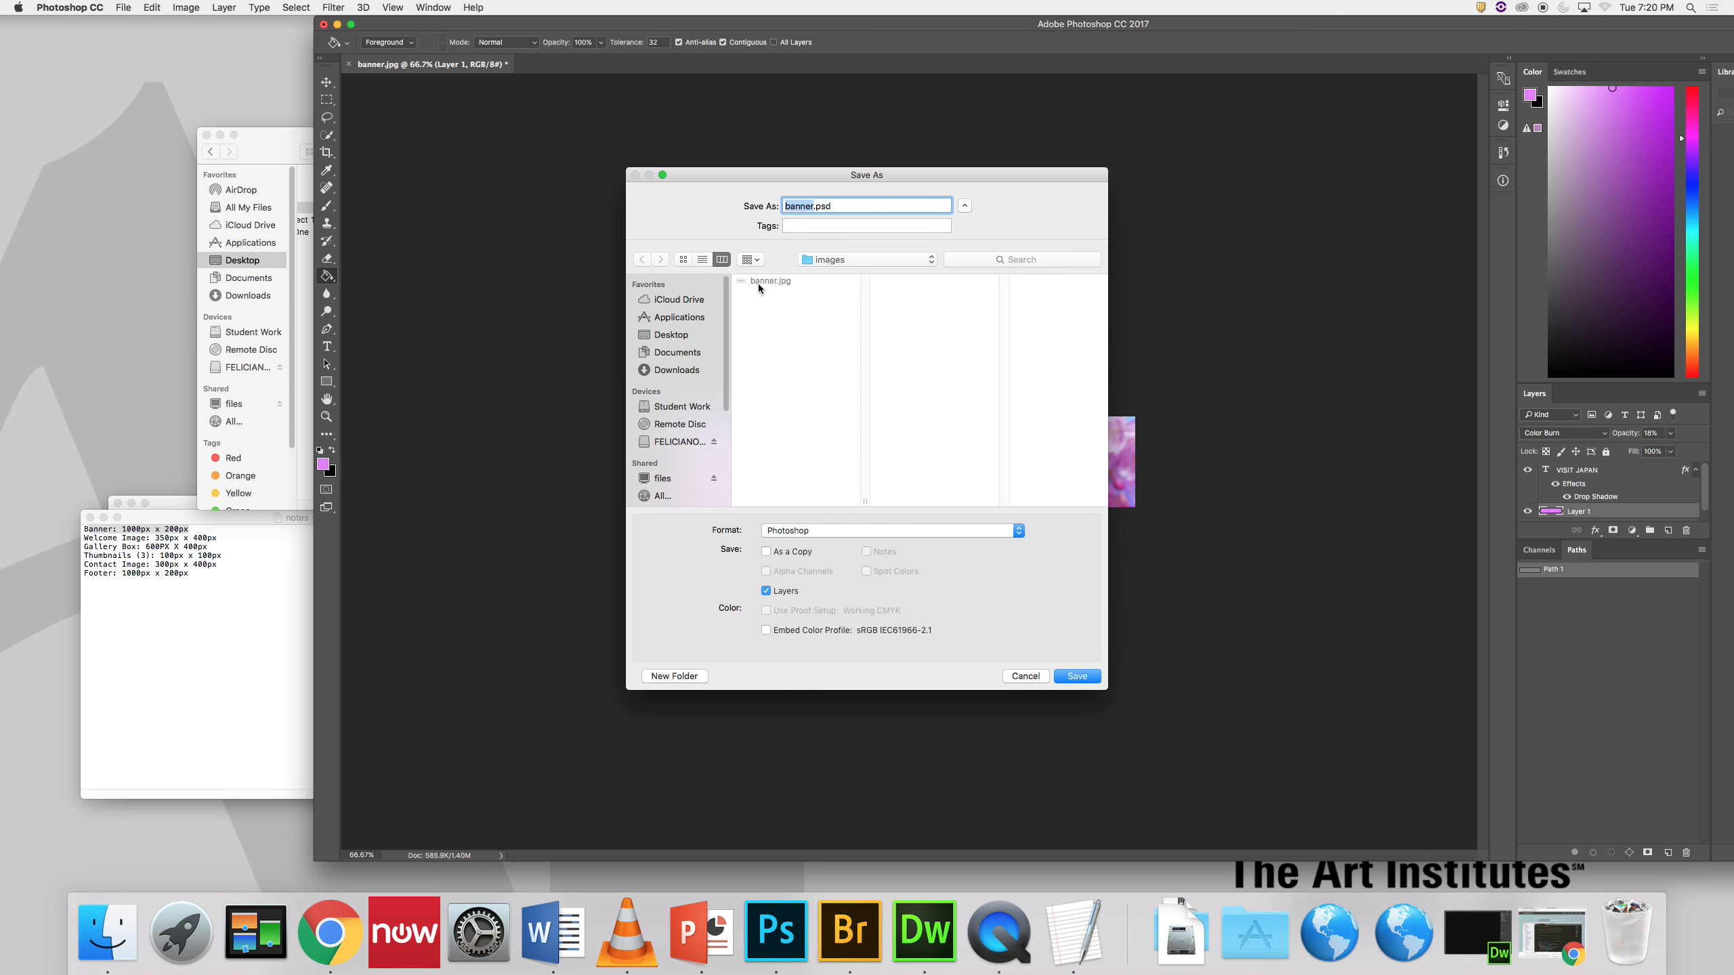
{"action": "left_click", "coordinate": [840, 260]}
{"action": "left_click", "coordinate": [850, 277]}
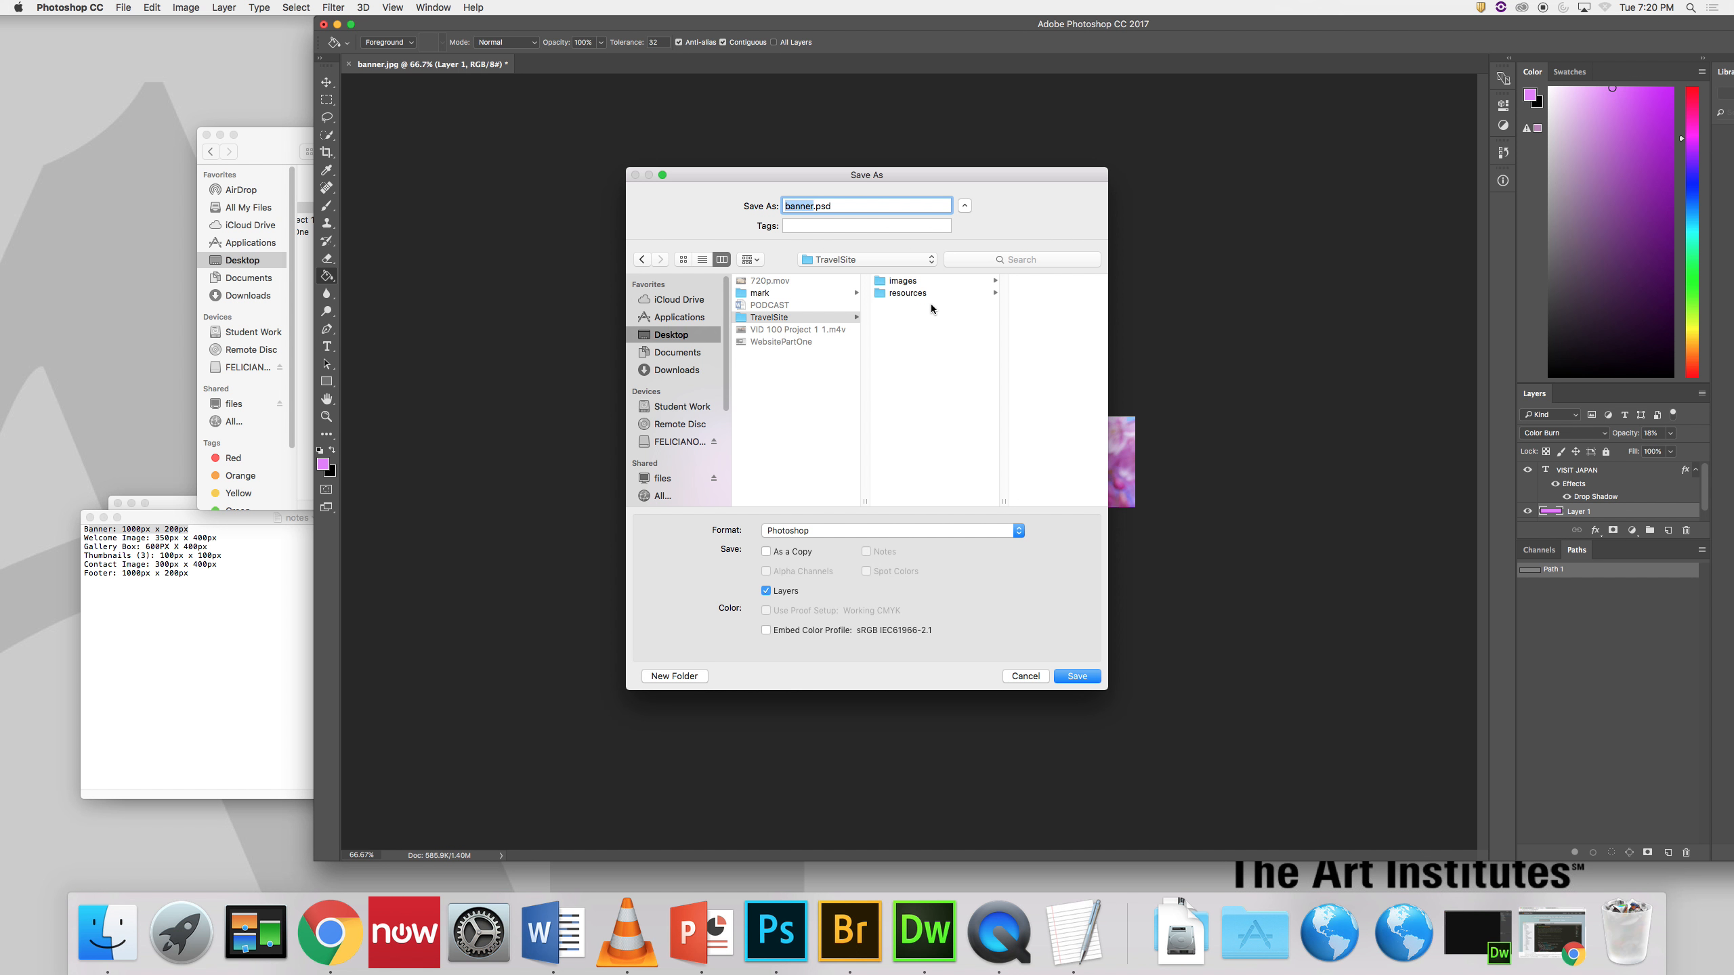
{"action": "left_click", "coordinate": [932, 294]}
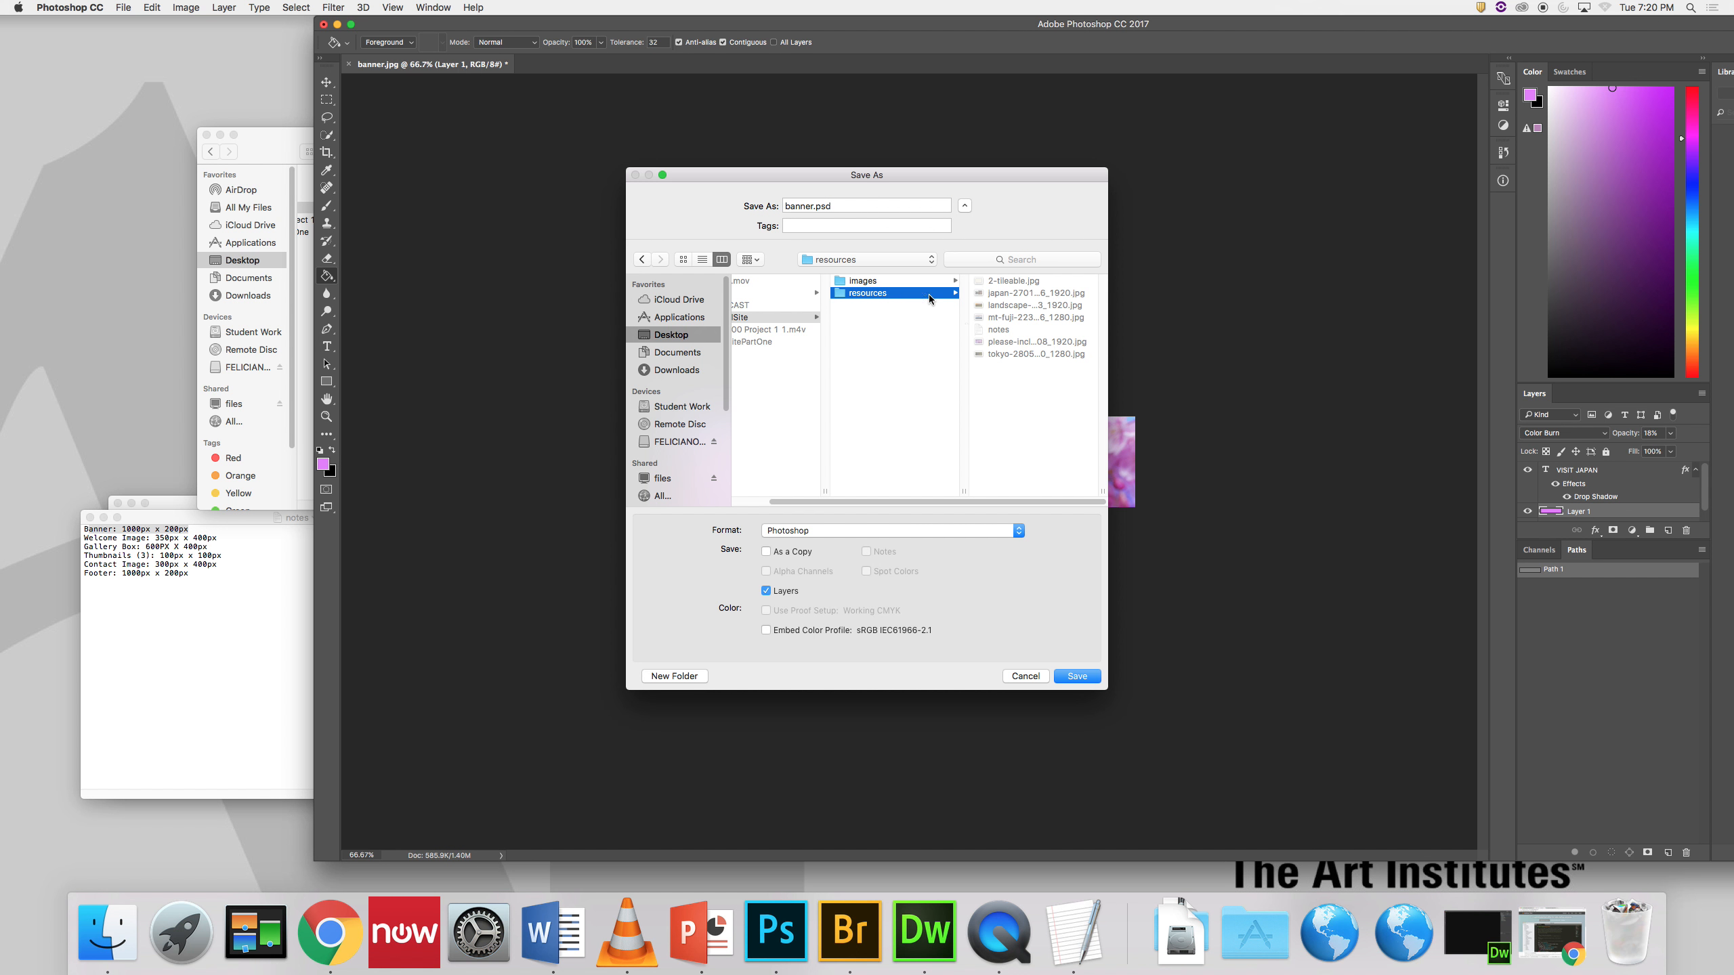
{"action": "left_click", "coordinate": [1077, 676]}
{"action": "left_click", "coordinate": [1032, 395]}
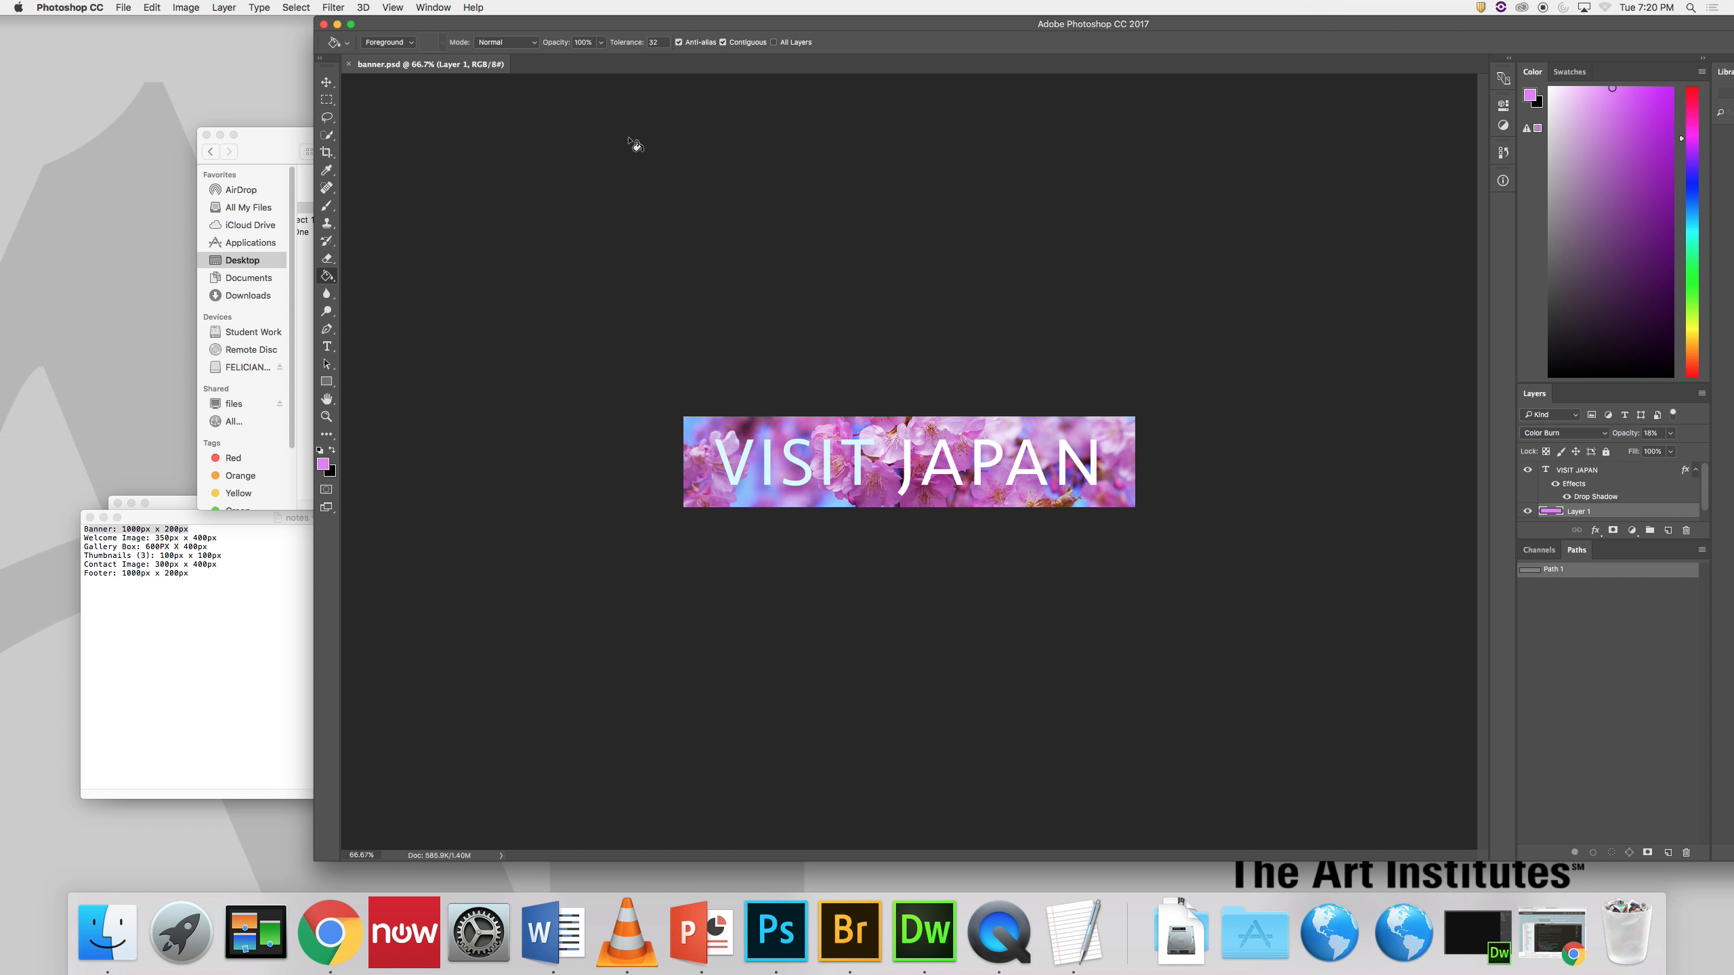
Step: Save a JPEG copy of the banner over banner.jpg in the TravelSite images folder, at maximum quality 12
{"action": "left_click", "coordinate": [152, 7]}
{"action": "mouse_move", "coordinate": [123, 6]}
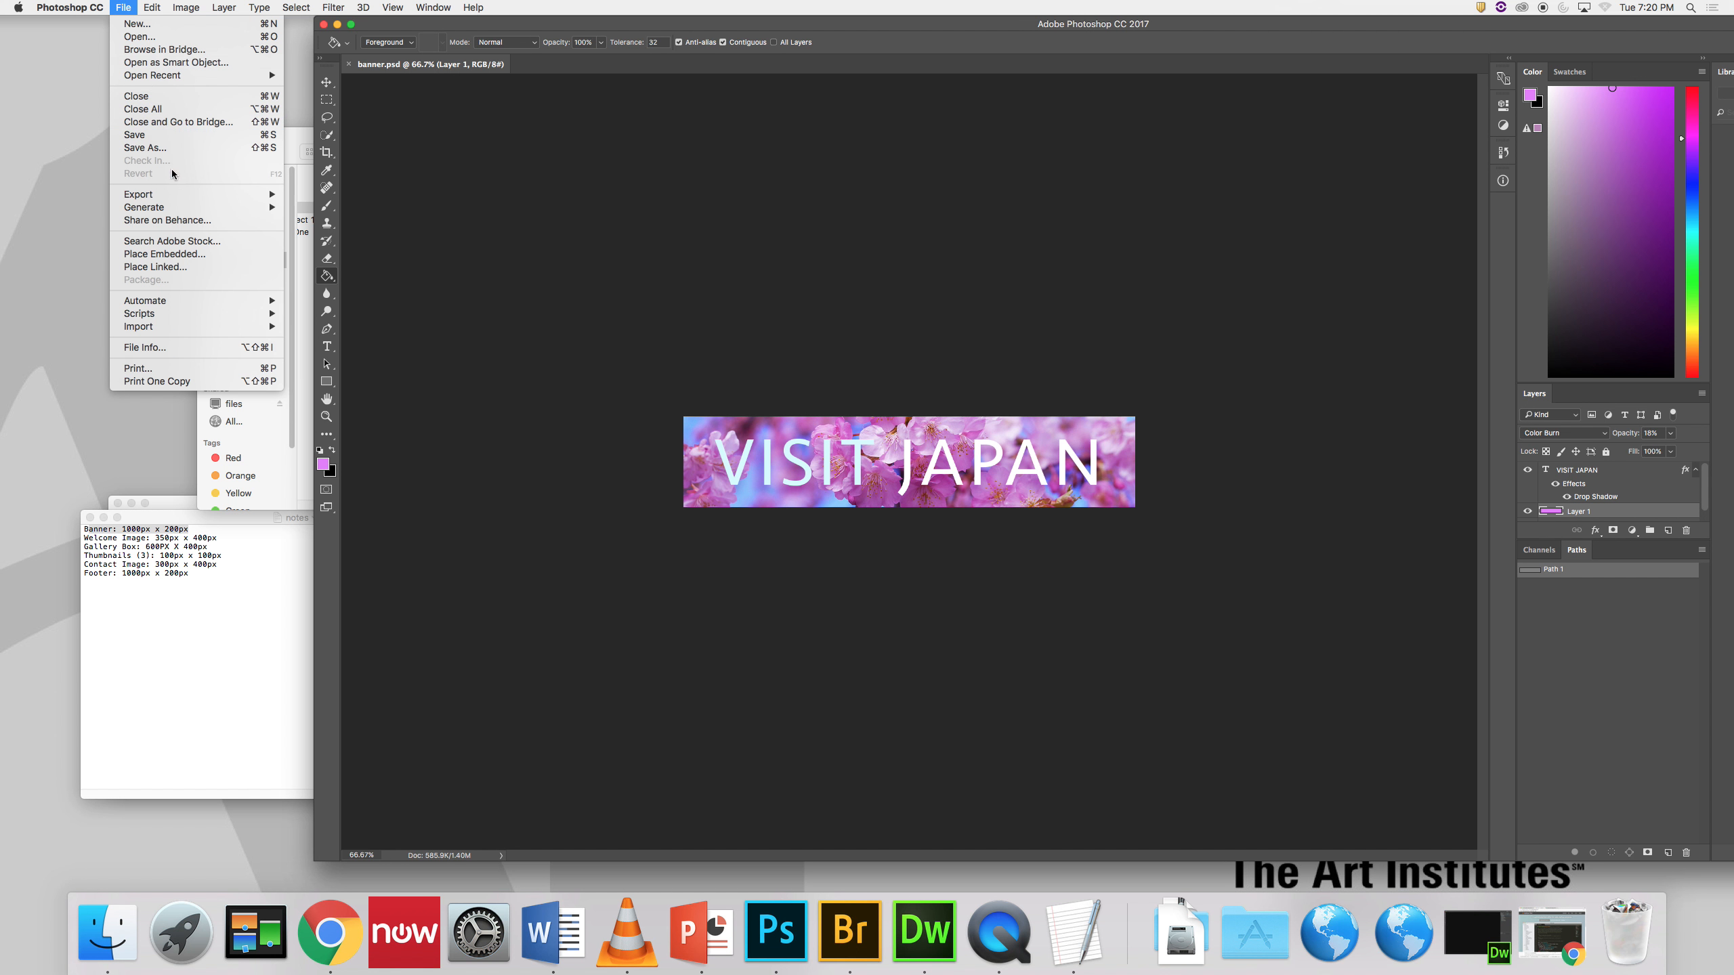
{"action": "left_click", "coordinate": [145, 148]}
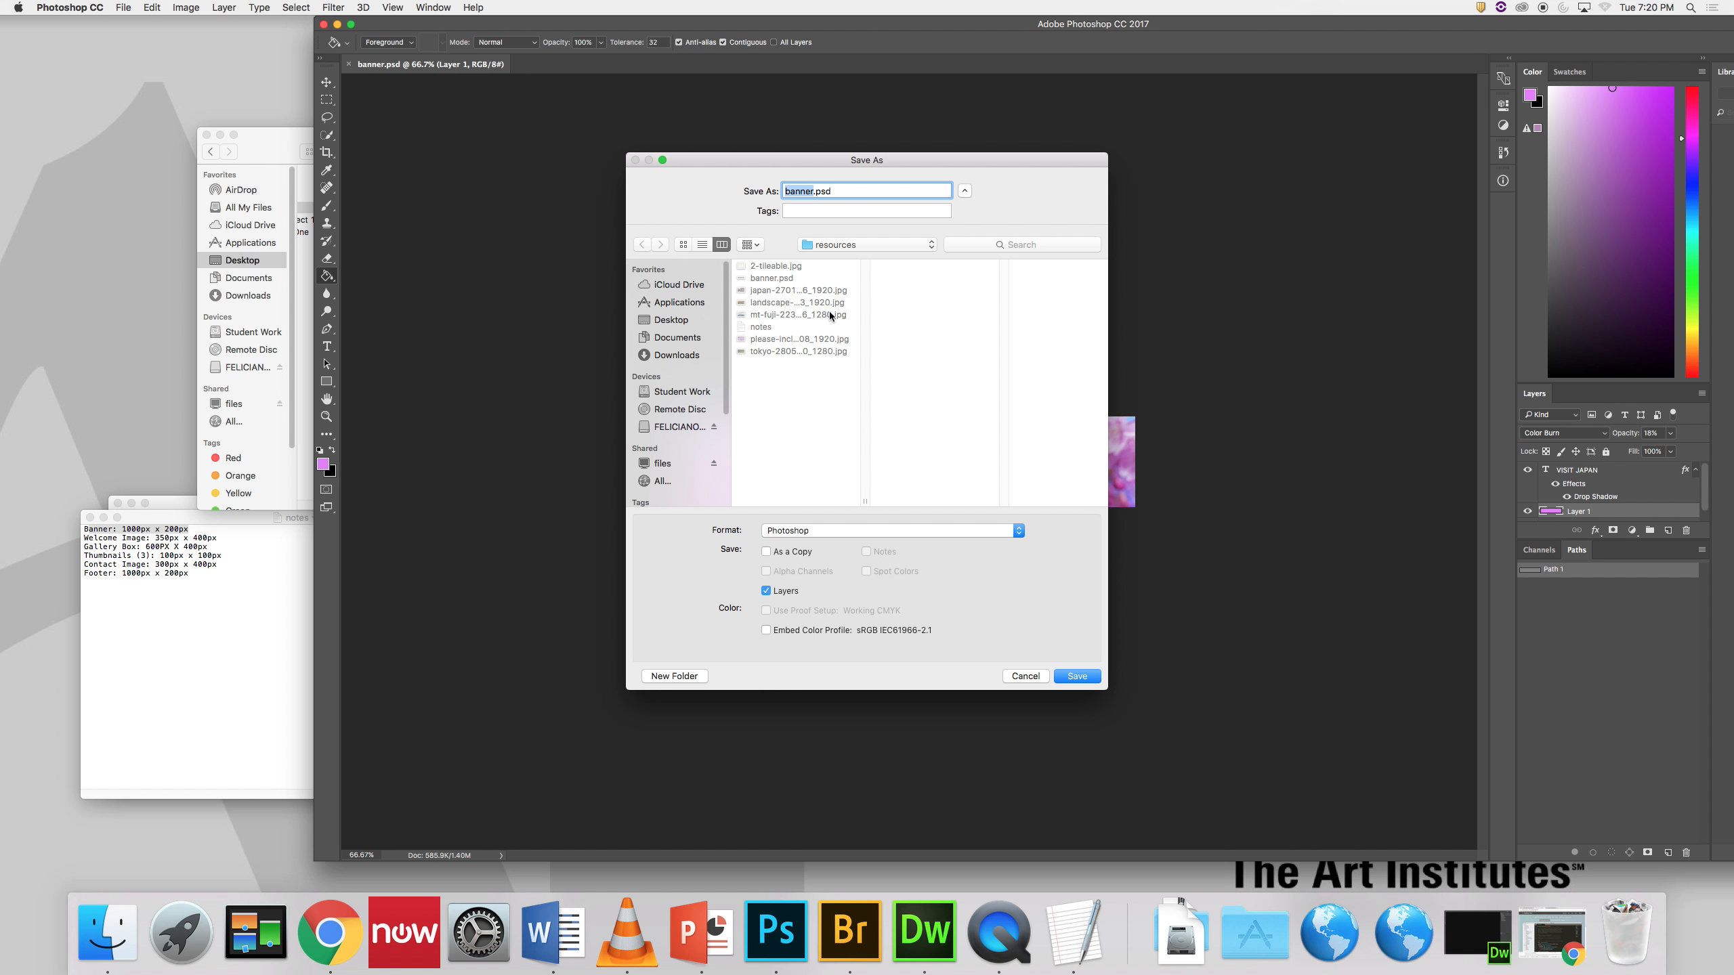
{"action": "left_click", "coordinate": [872, 532]}
{"action": "left_click", "coordinate": [874, 613]}
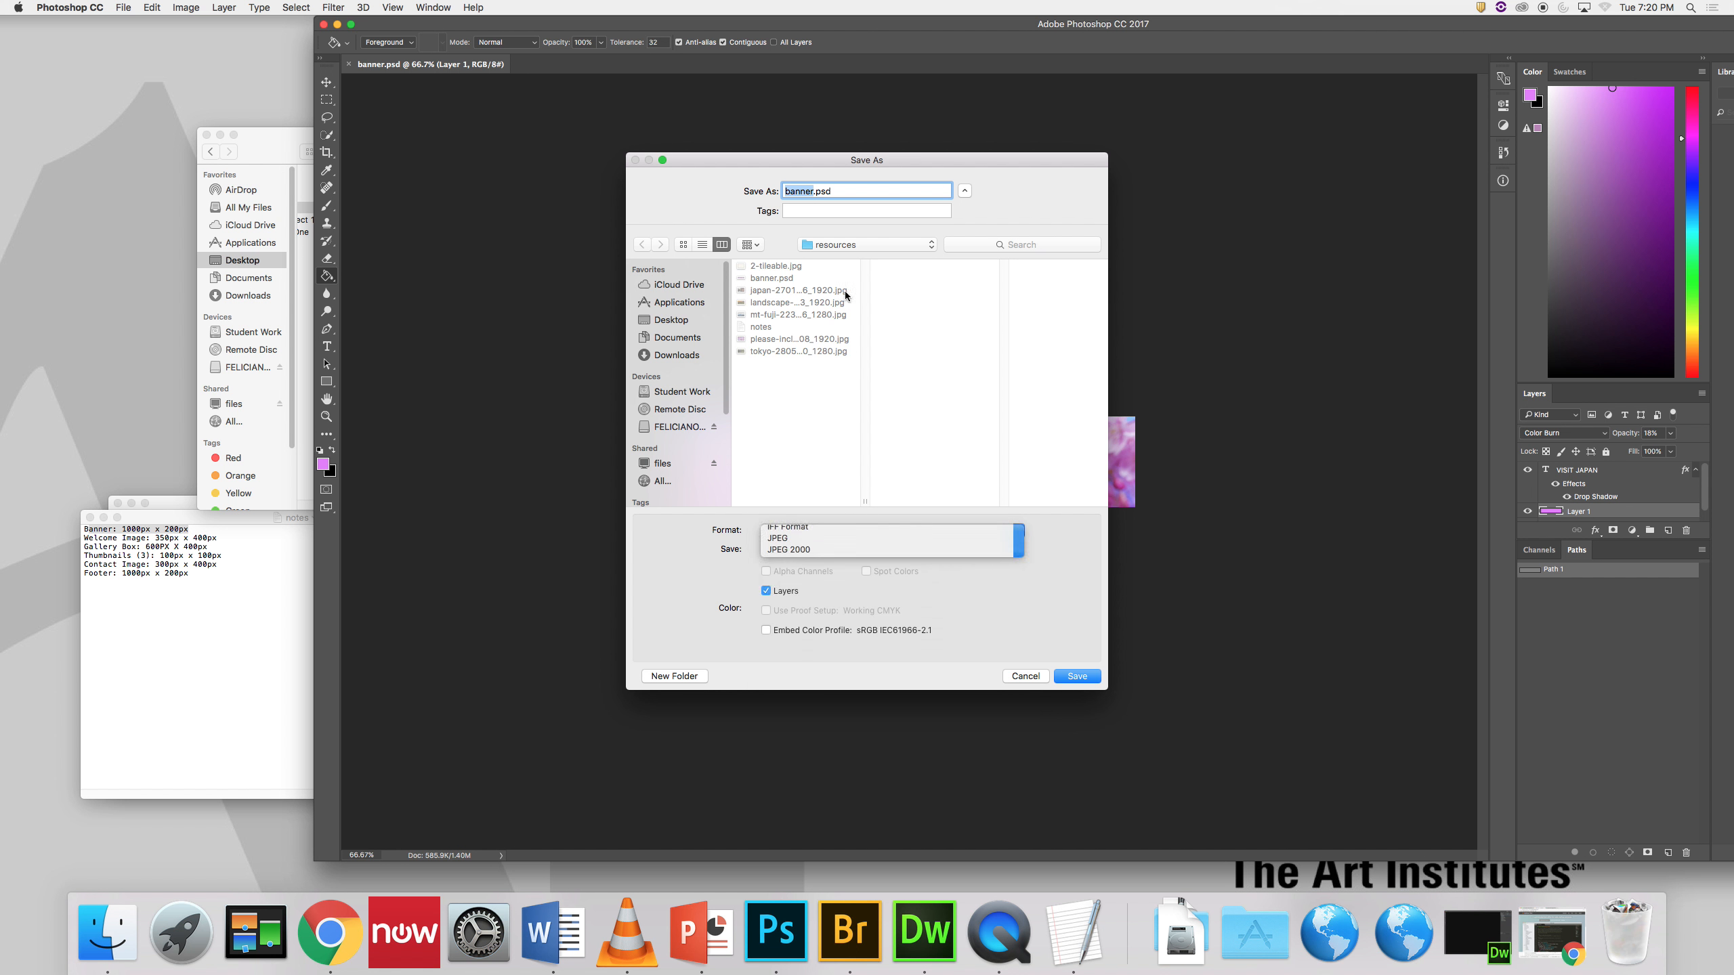
{"action": "left_click", "coordinate": [855, 245]}
{"action": "left_click", "coordinate": [835, 259]}
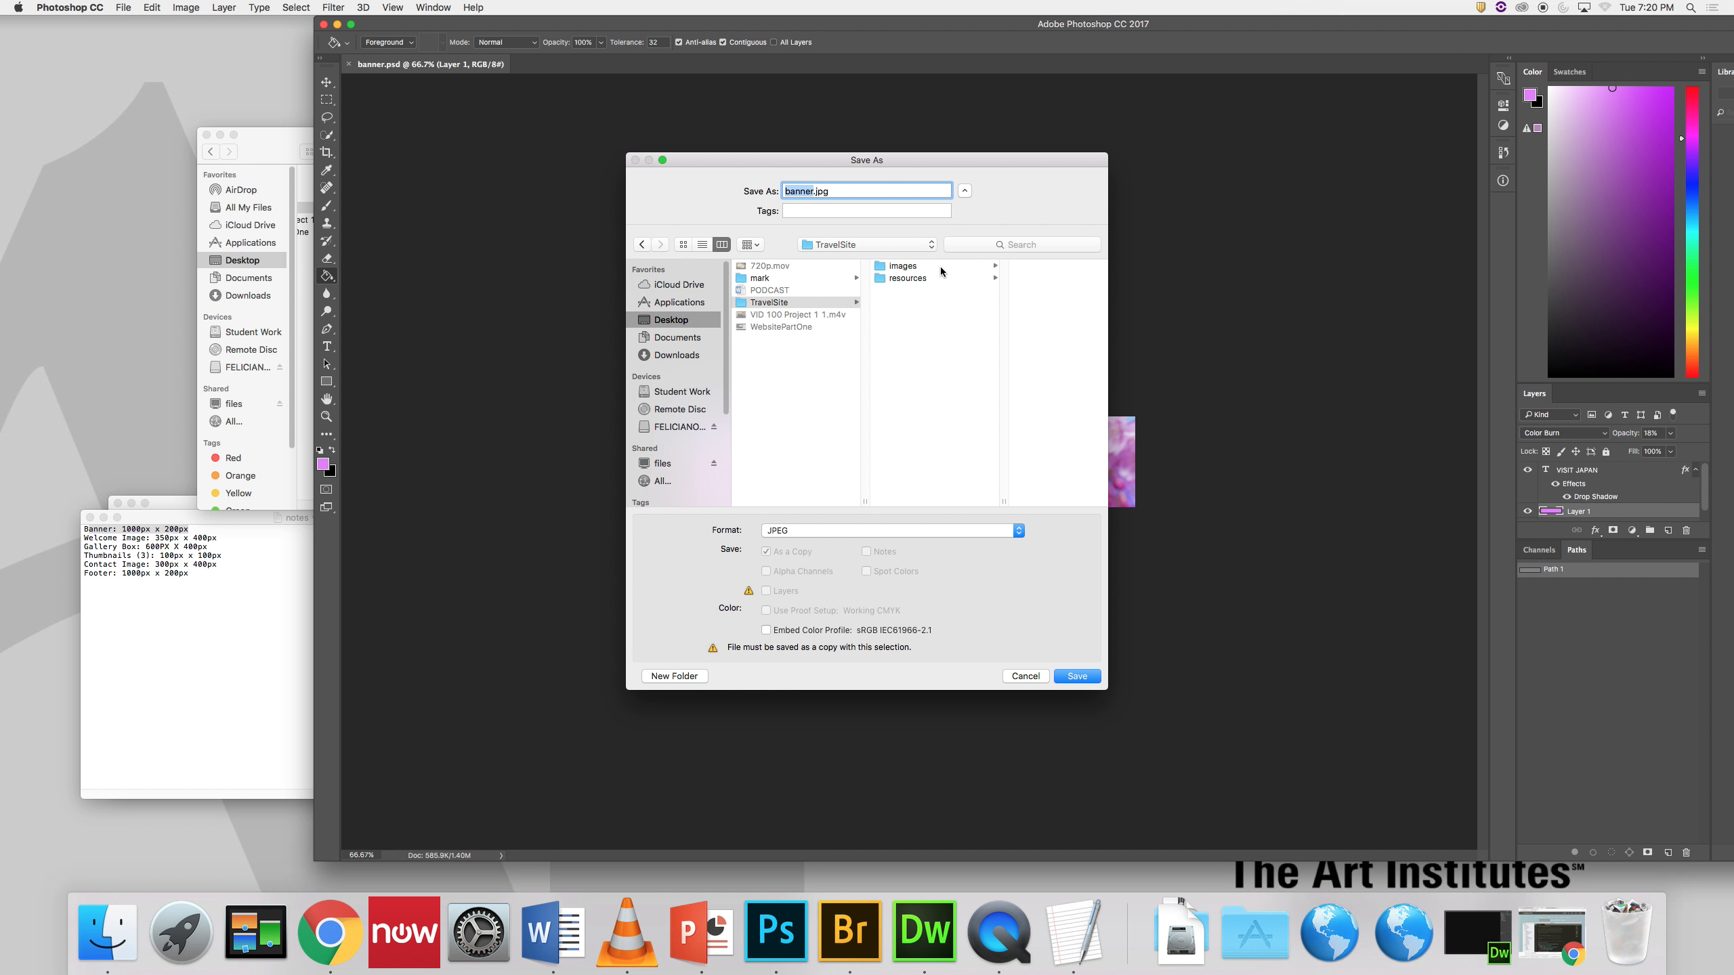
{"action": "left_click", "coordinate": [942, 267]}
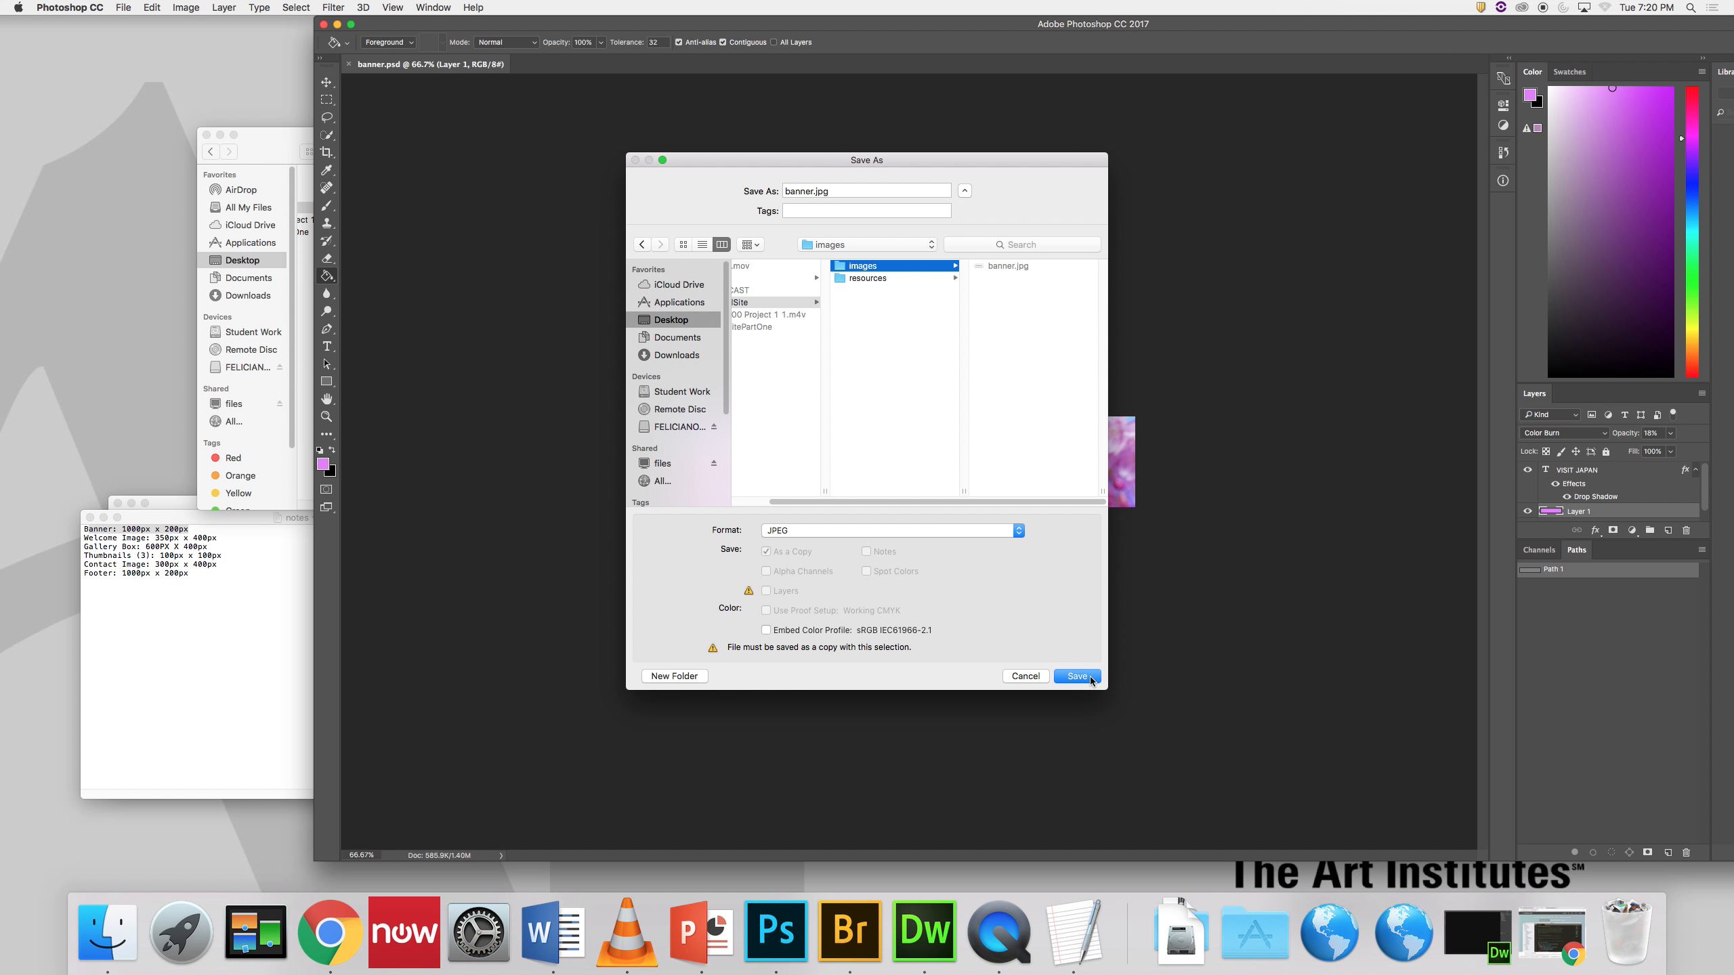
{"action": "left_click", "coordinate": [1090, 679]}
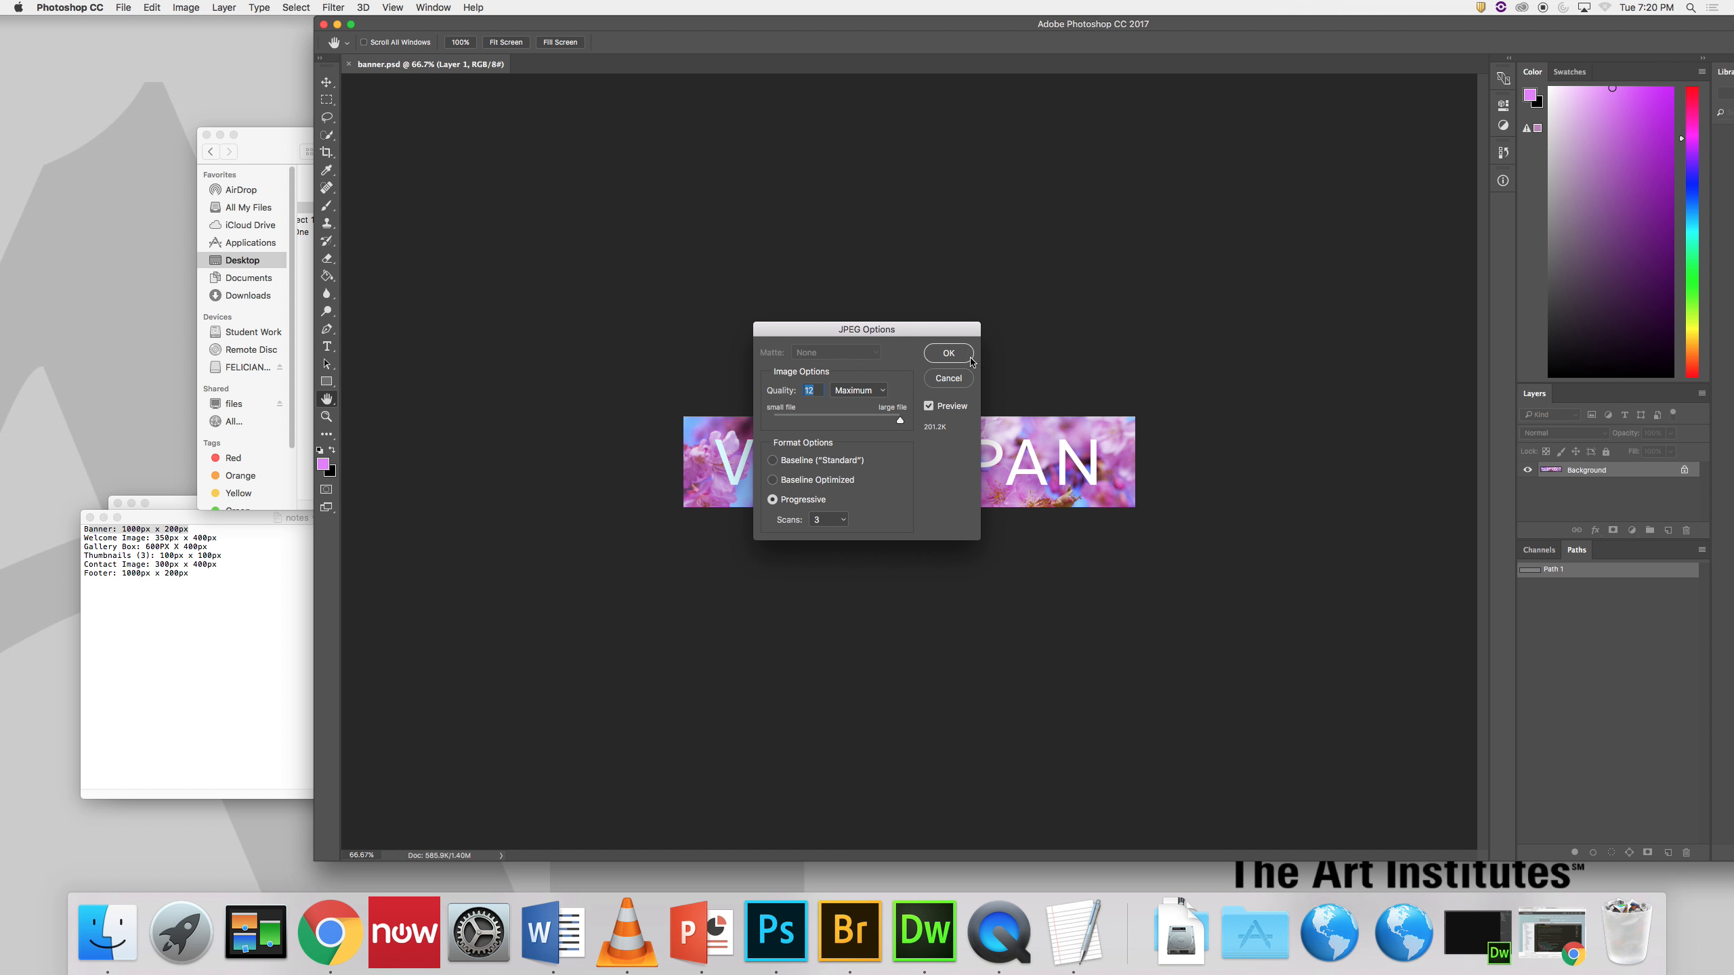
{"action": "left_click", "coordinate": [948, 354]}
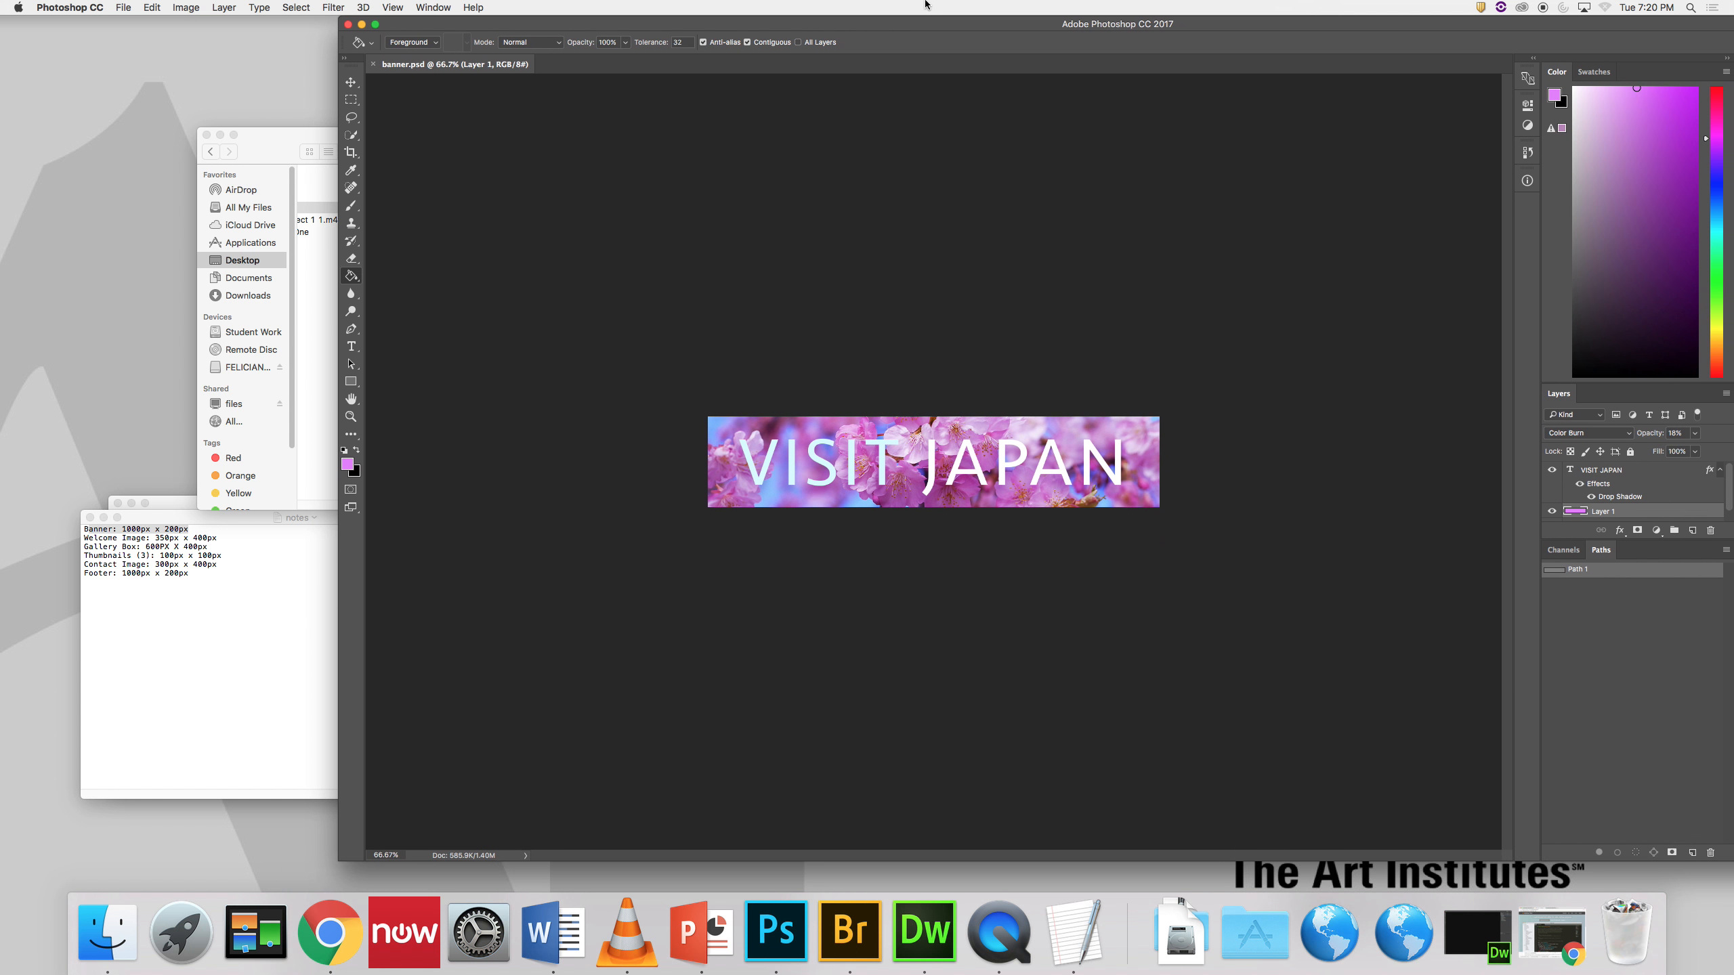
Step: Switch to Finder and show the contents of the TravelSite resources folder
{"action": "left_click", "coordinate": [331, 281]}
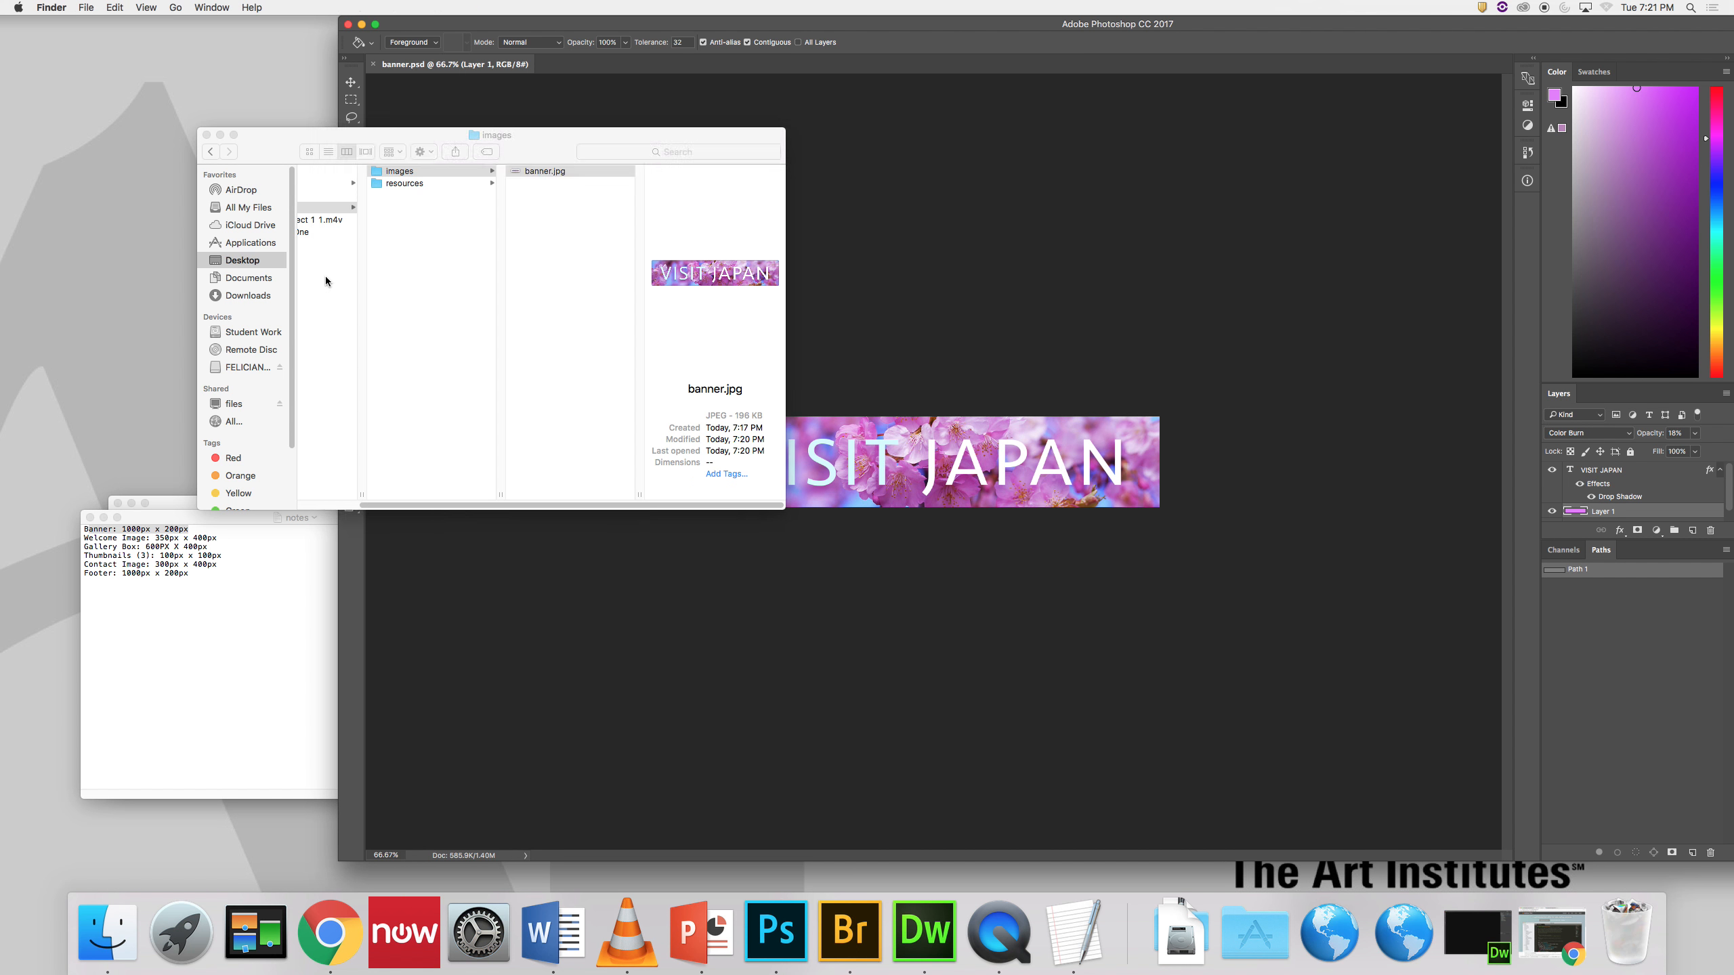
{"action": "left_click_drag", "start_coordinate": [714, 505], "coordinate": [648, 504]}
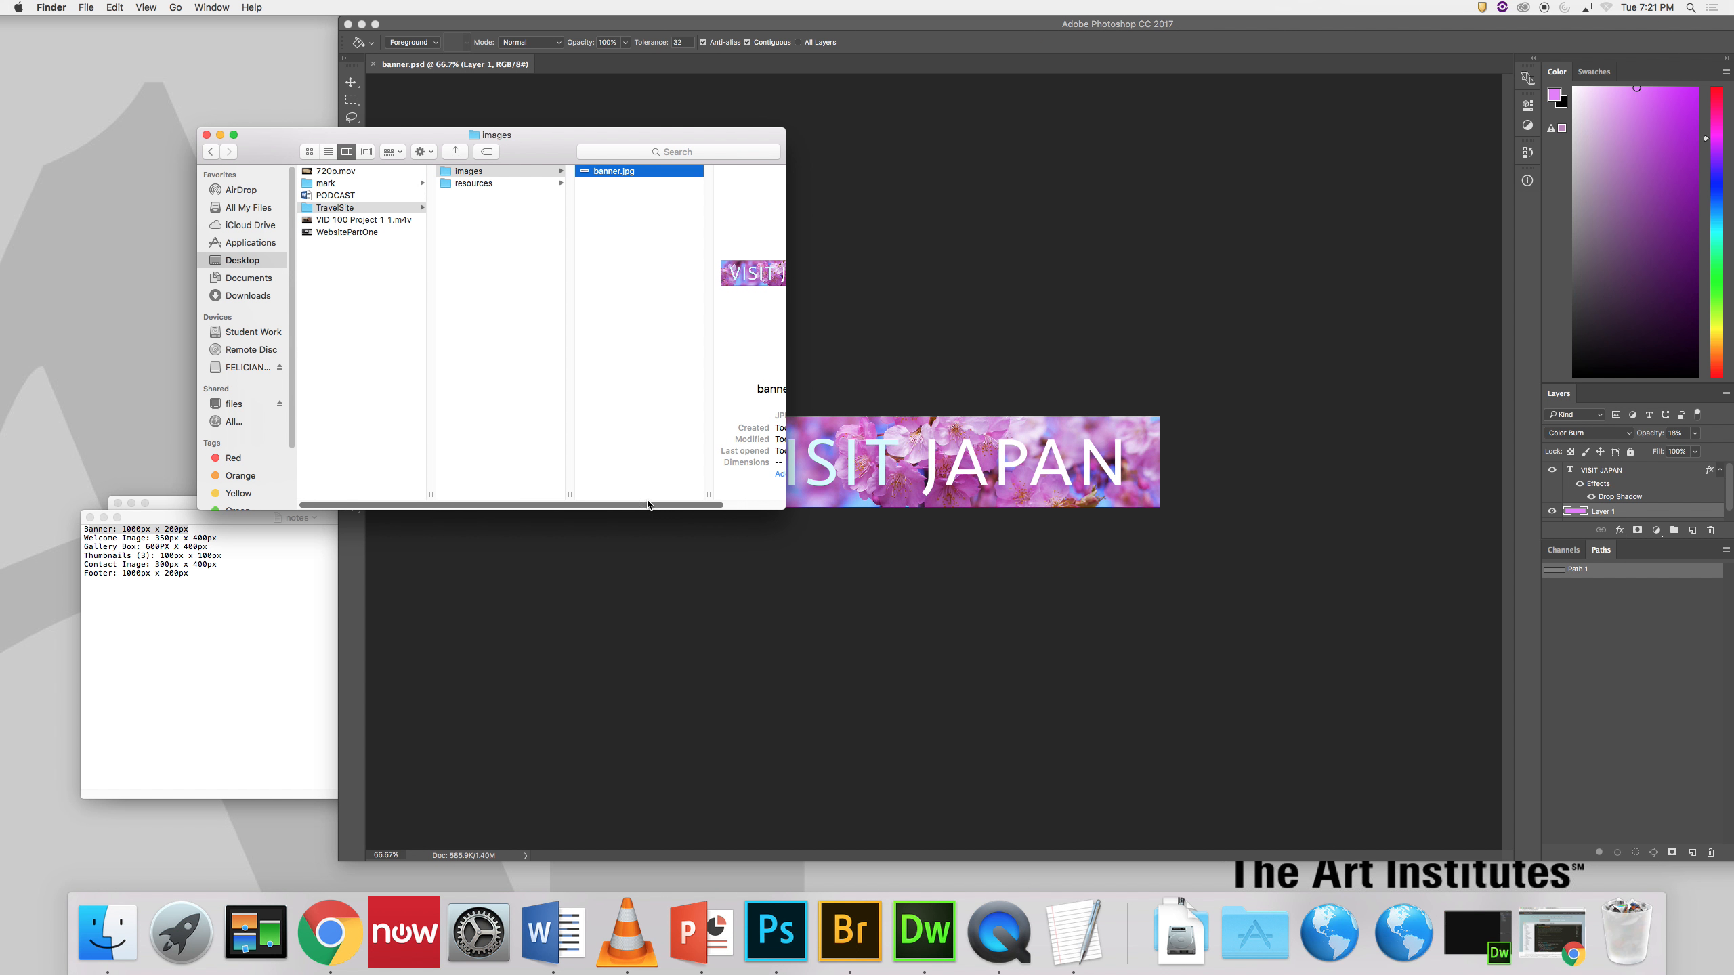
{"action": "left_click", "coordinate": [493, 187]}
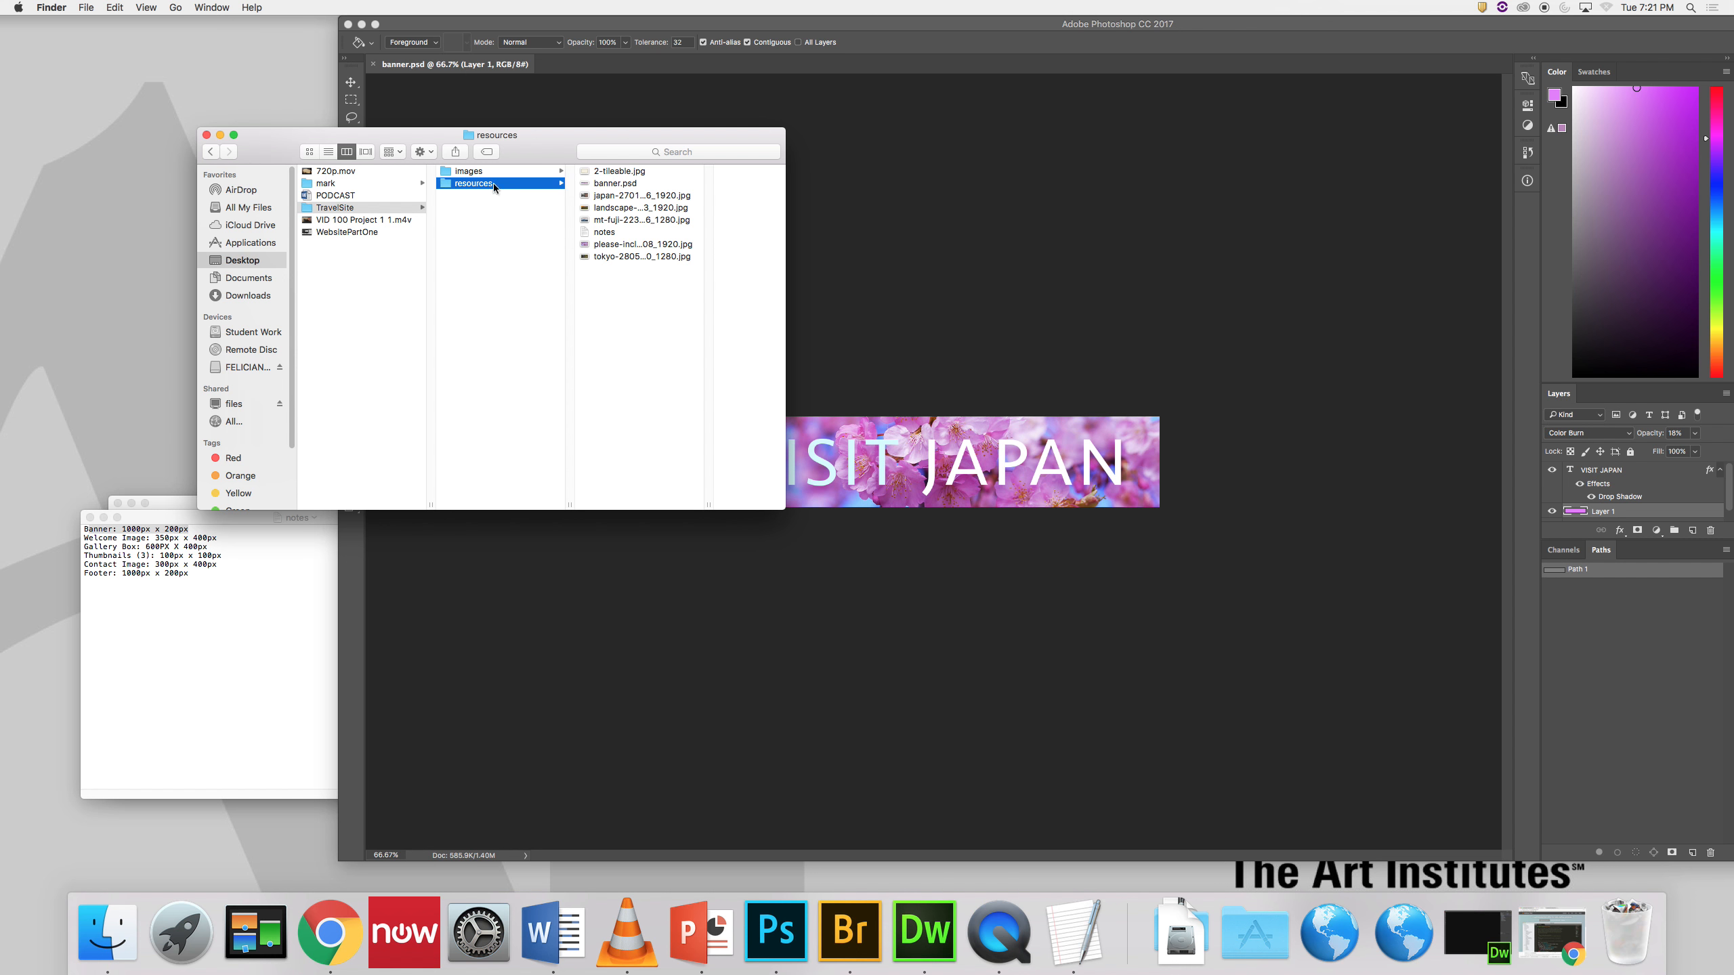
Step: Preview the source pictures in the resources folder and open mt-fuji-2232246_1280.jpg in Photoshop
{"action": "left_click", "coordinate": [611, 174]}
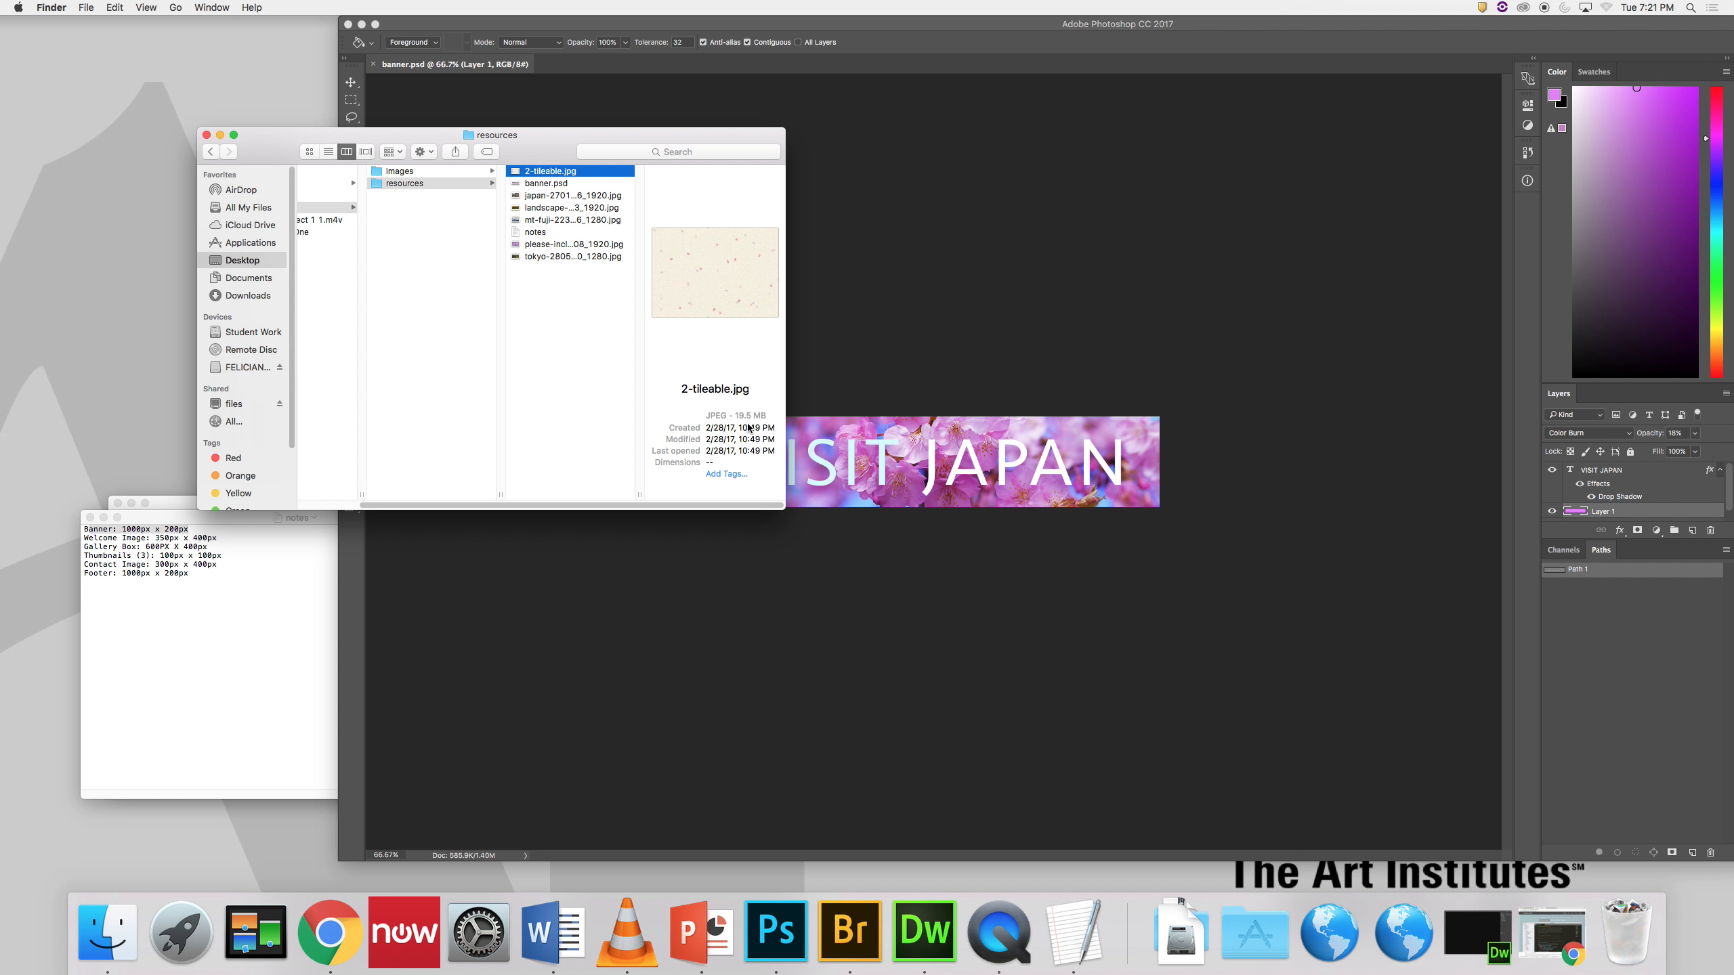
{"action": "left_click", "coordinate": [566, 195]}
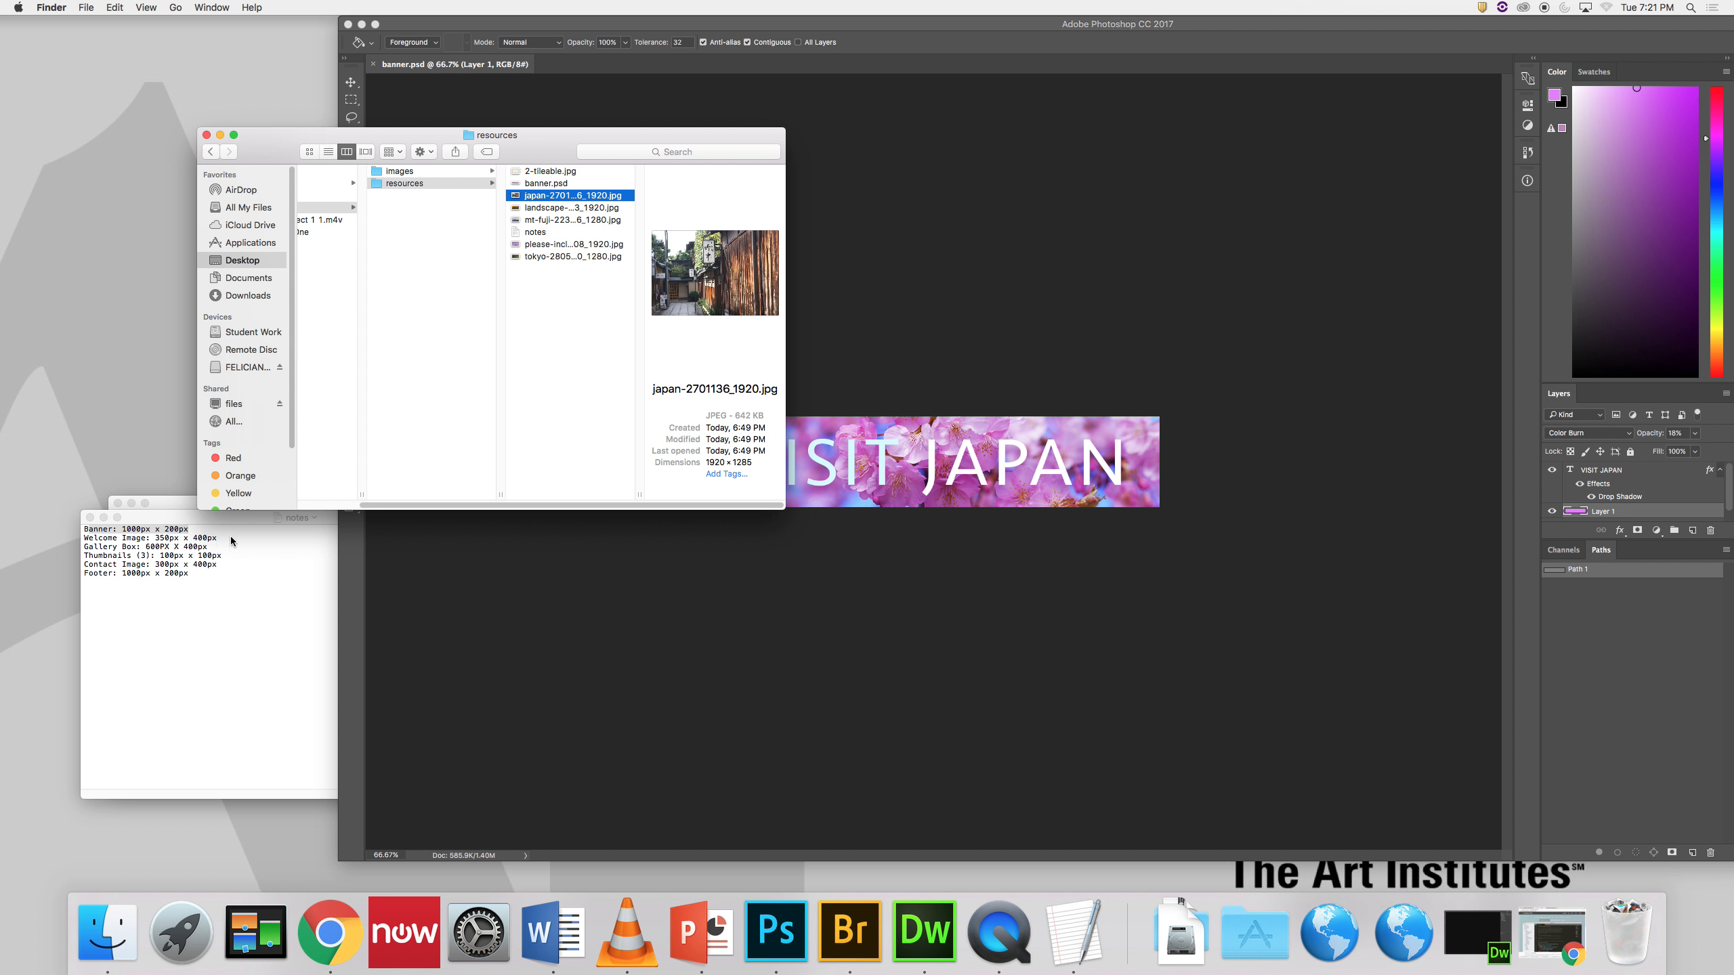
{"action": "left_click", "coordinate": [582, 256]}
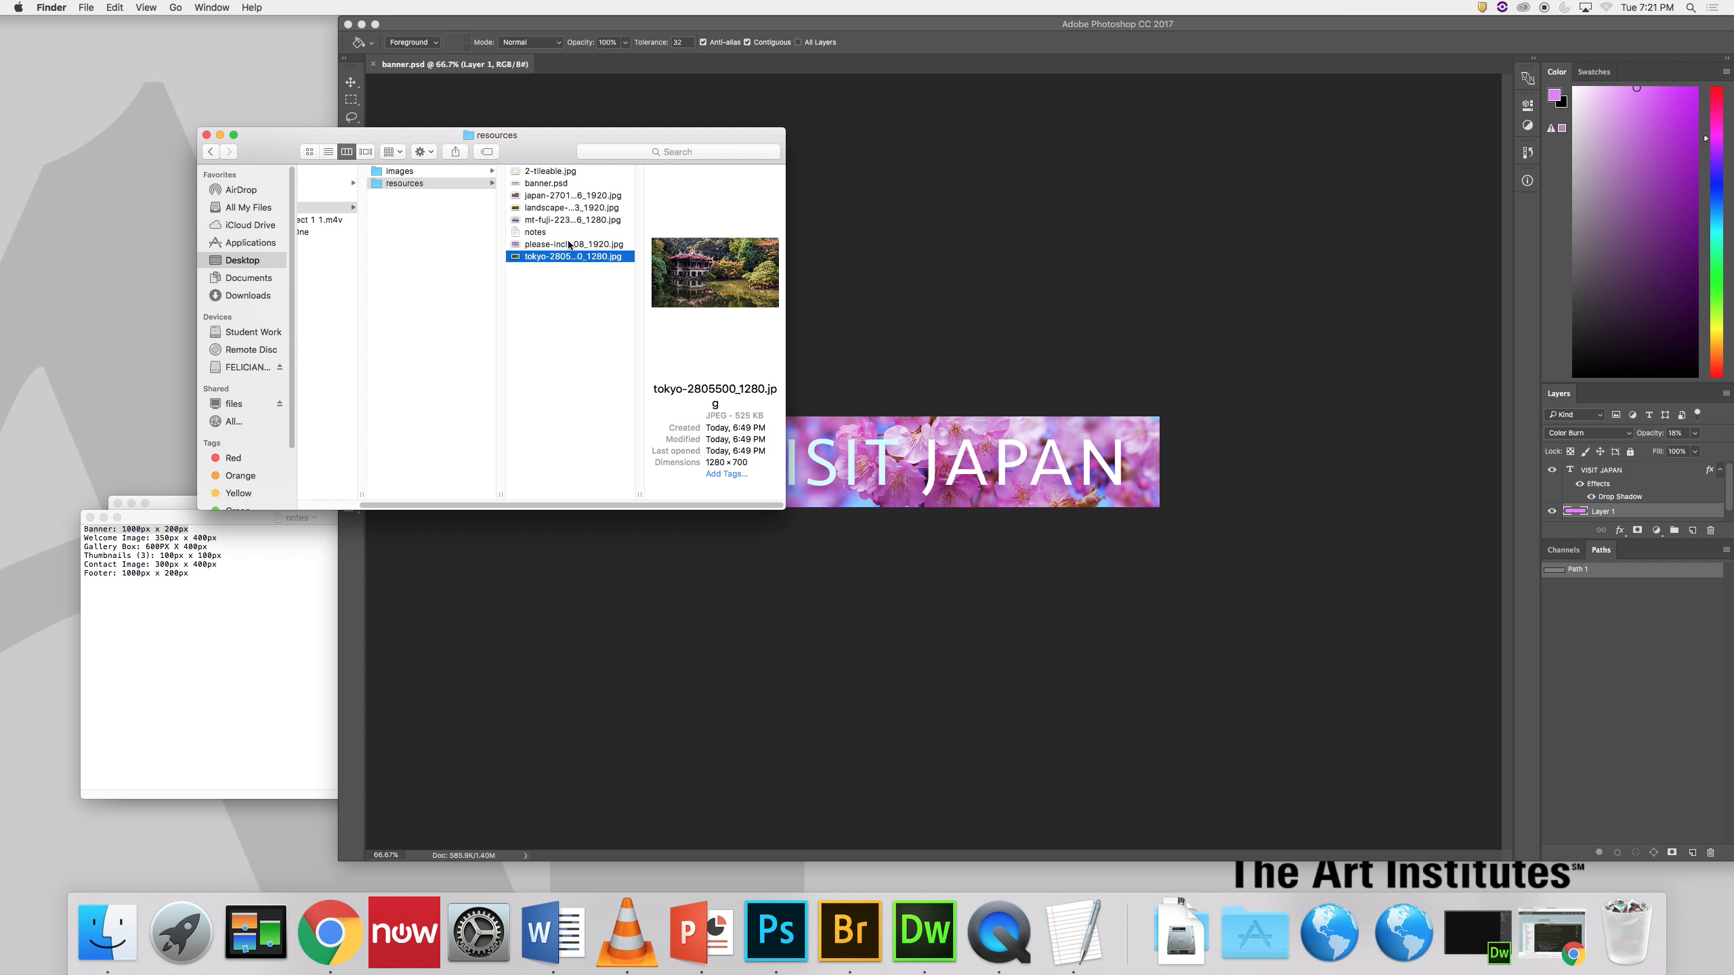
{"action": "left_click", "coordinate": [546, 207]}
{"action": "left_click", "coordinate": [552, 195]}
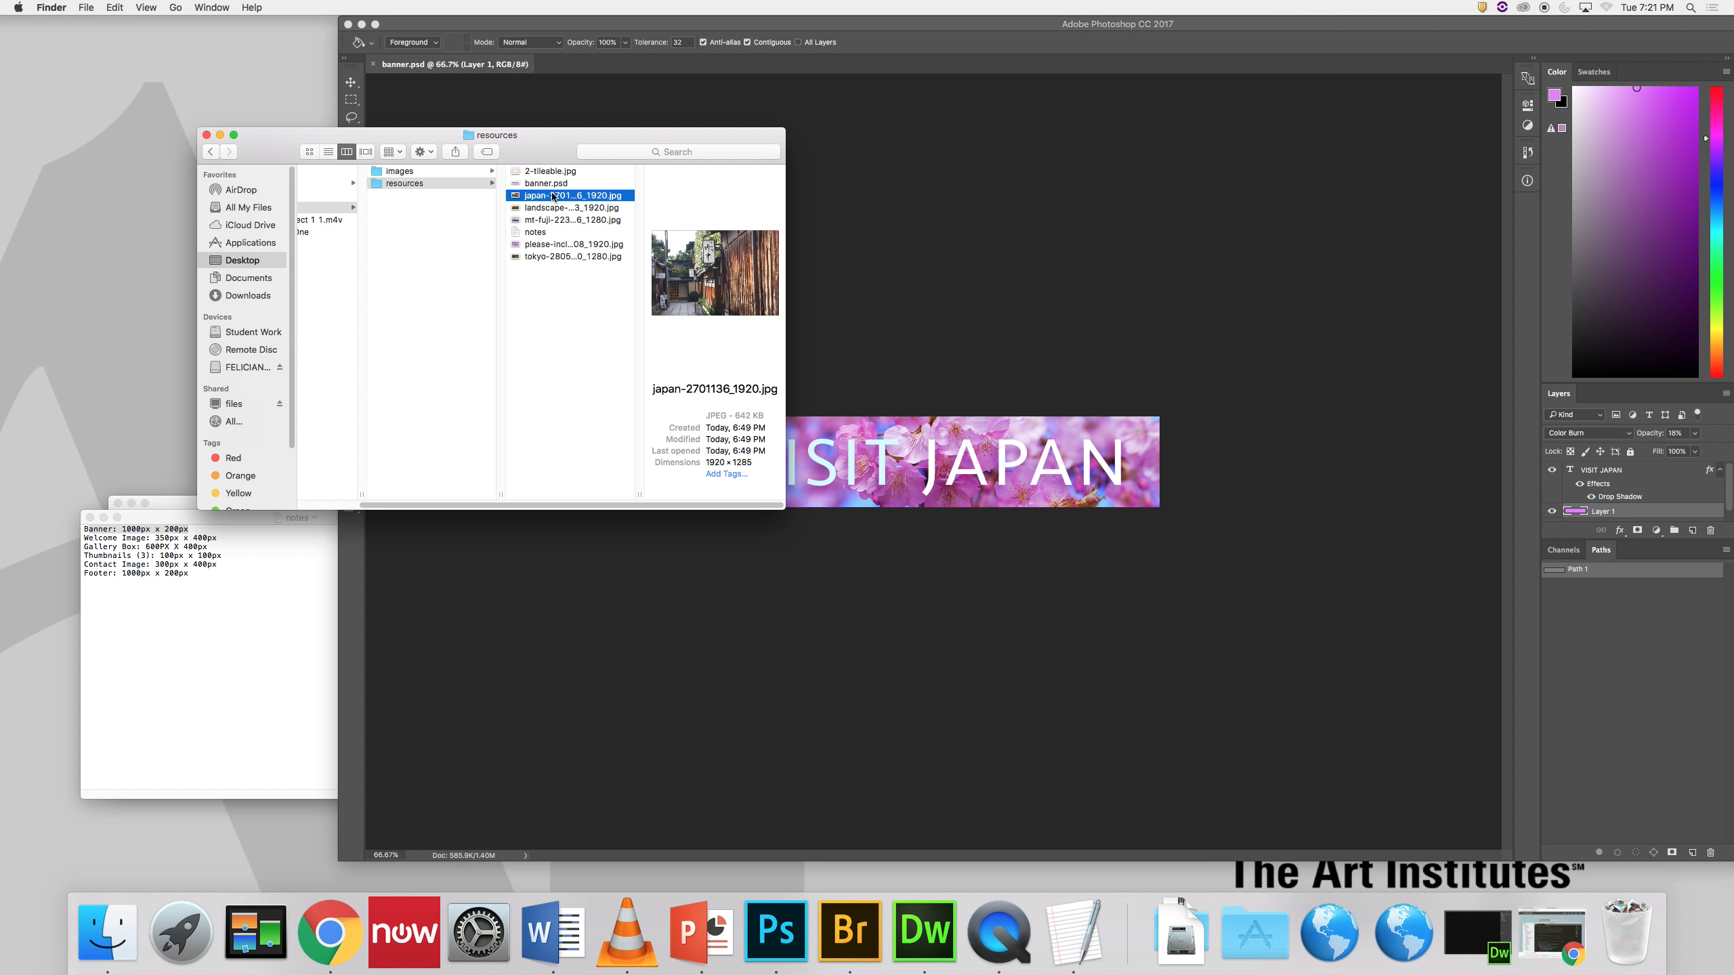
{"action": "left_click", "coordinate": [556, 183]}
{"action": "left_click", "coordinate": [558, 208]}
{"action": "left_click", "coordinate": [559, 222]}
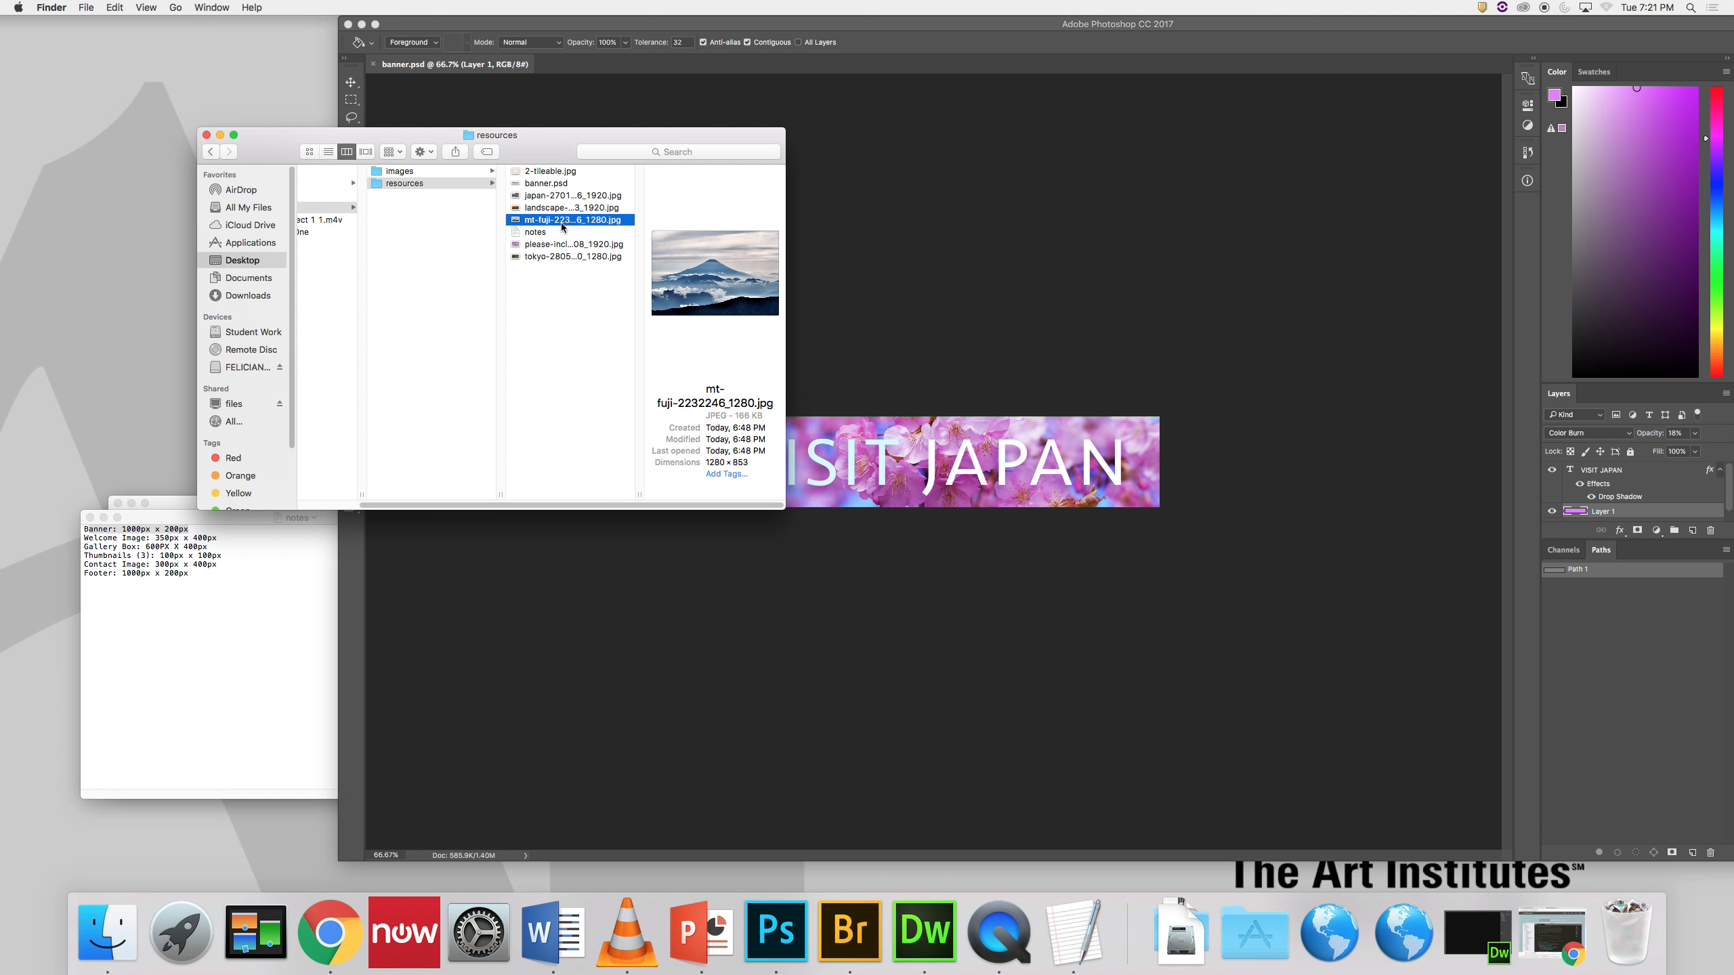
{"action": "left_click_drag", "start_coordinate": [562, 223], "coordinate": [775, 929]}
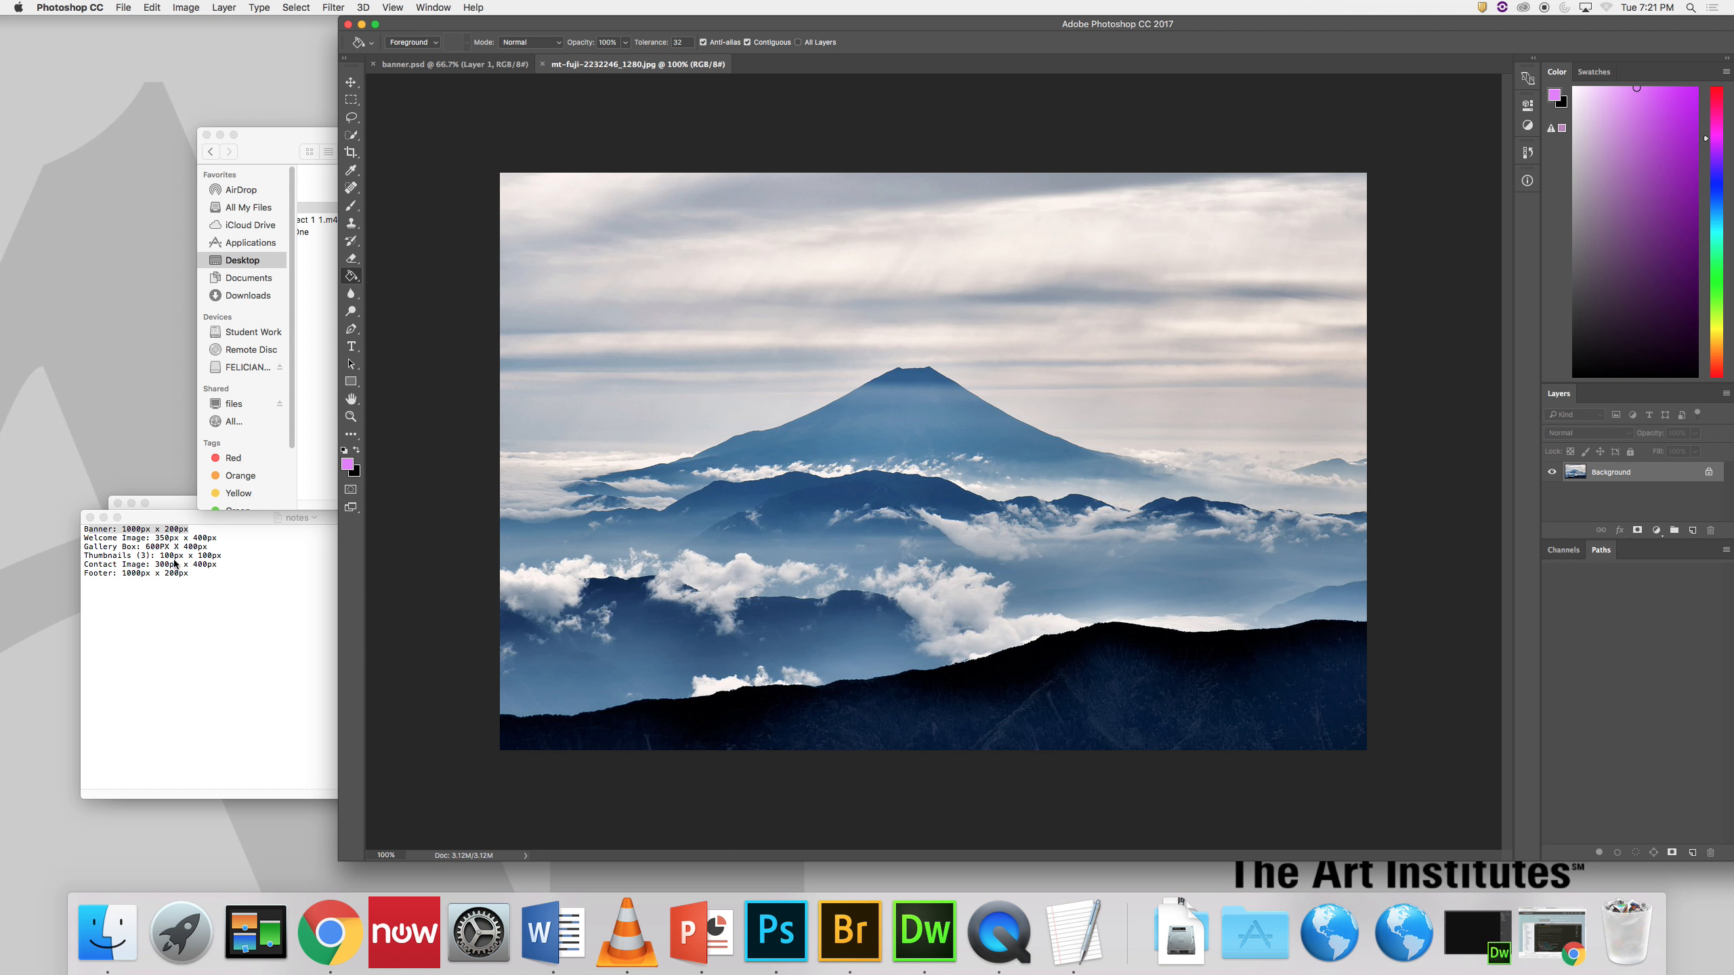
Step: Crop the Mt. Fuji picture to a 350:400 ratio, shifting the photo slightly within the crop frame
{"action": "left_click", "coordinate": [351, 152]}
{"action": "left_click", "coordinate": [471, 42]}
{"action": "double_click", "coordinate": [471, 43]}
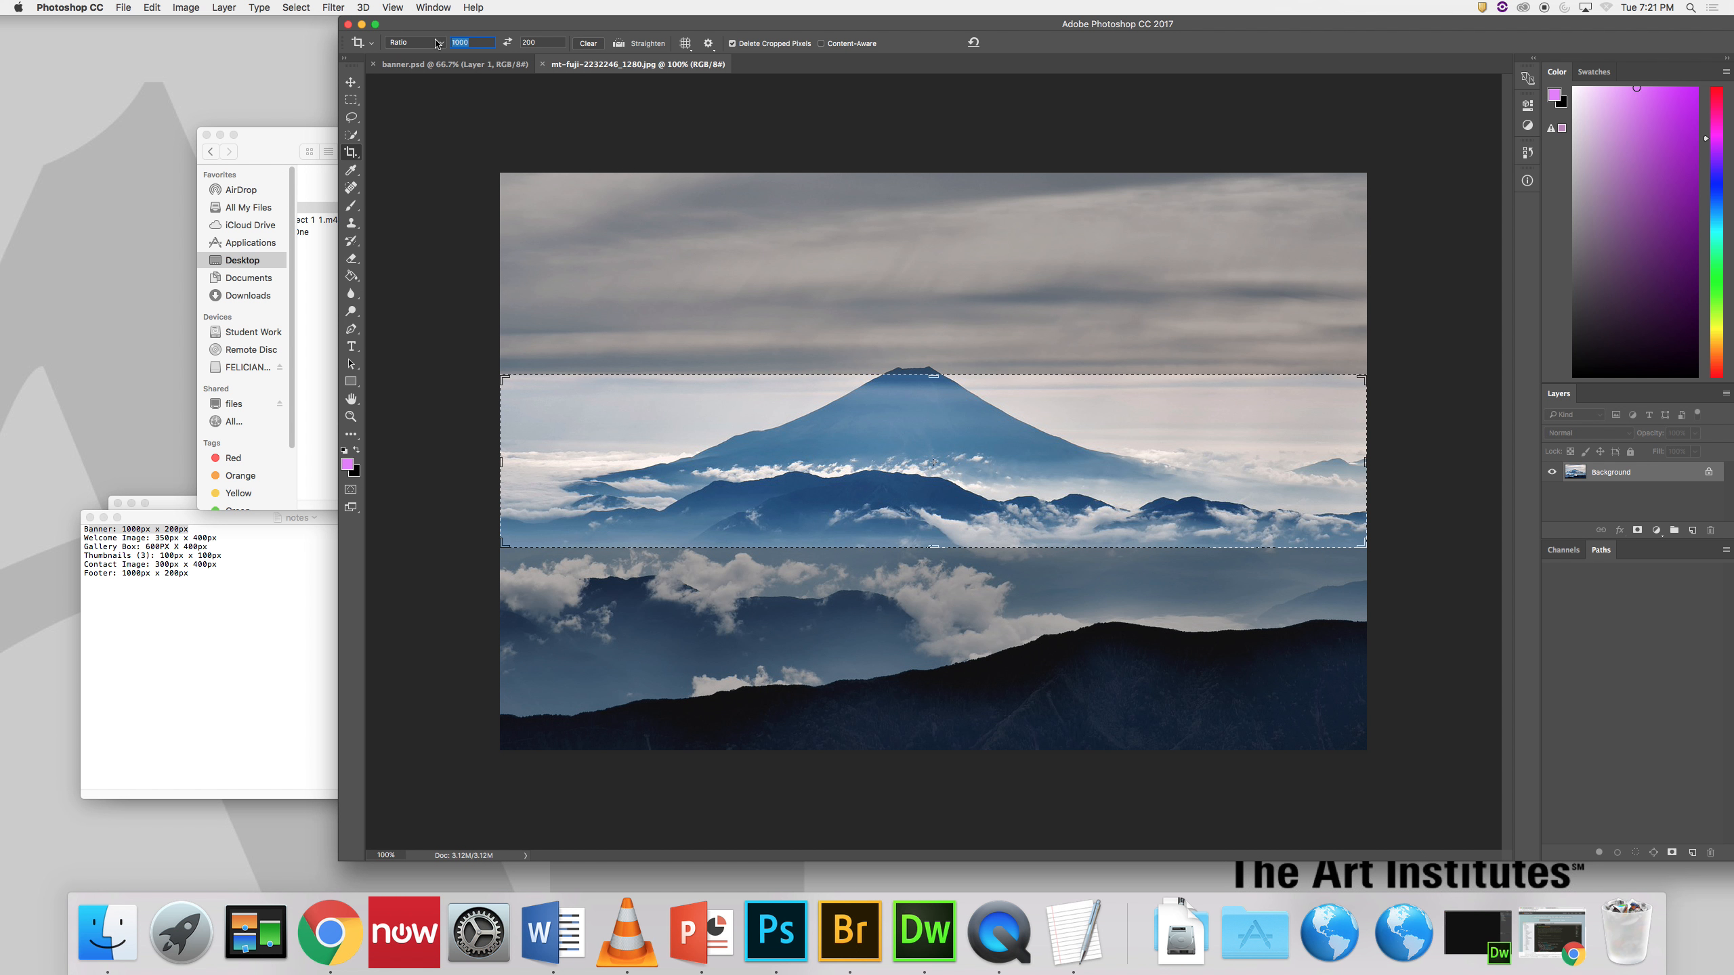
{"action": "type", "text": "350"}
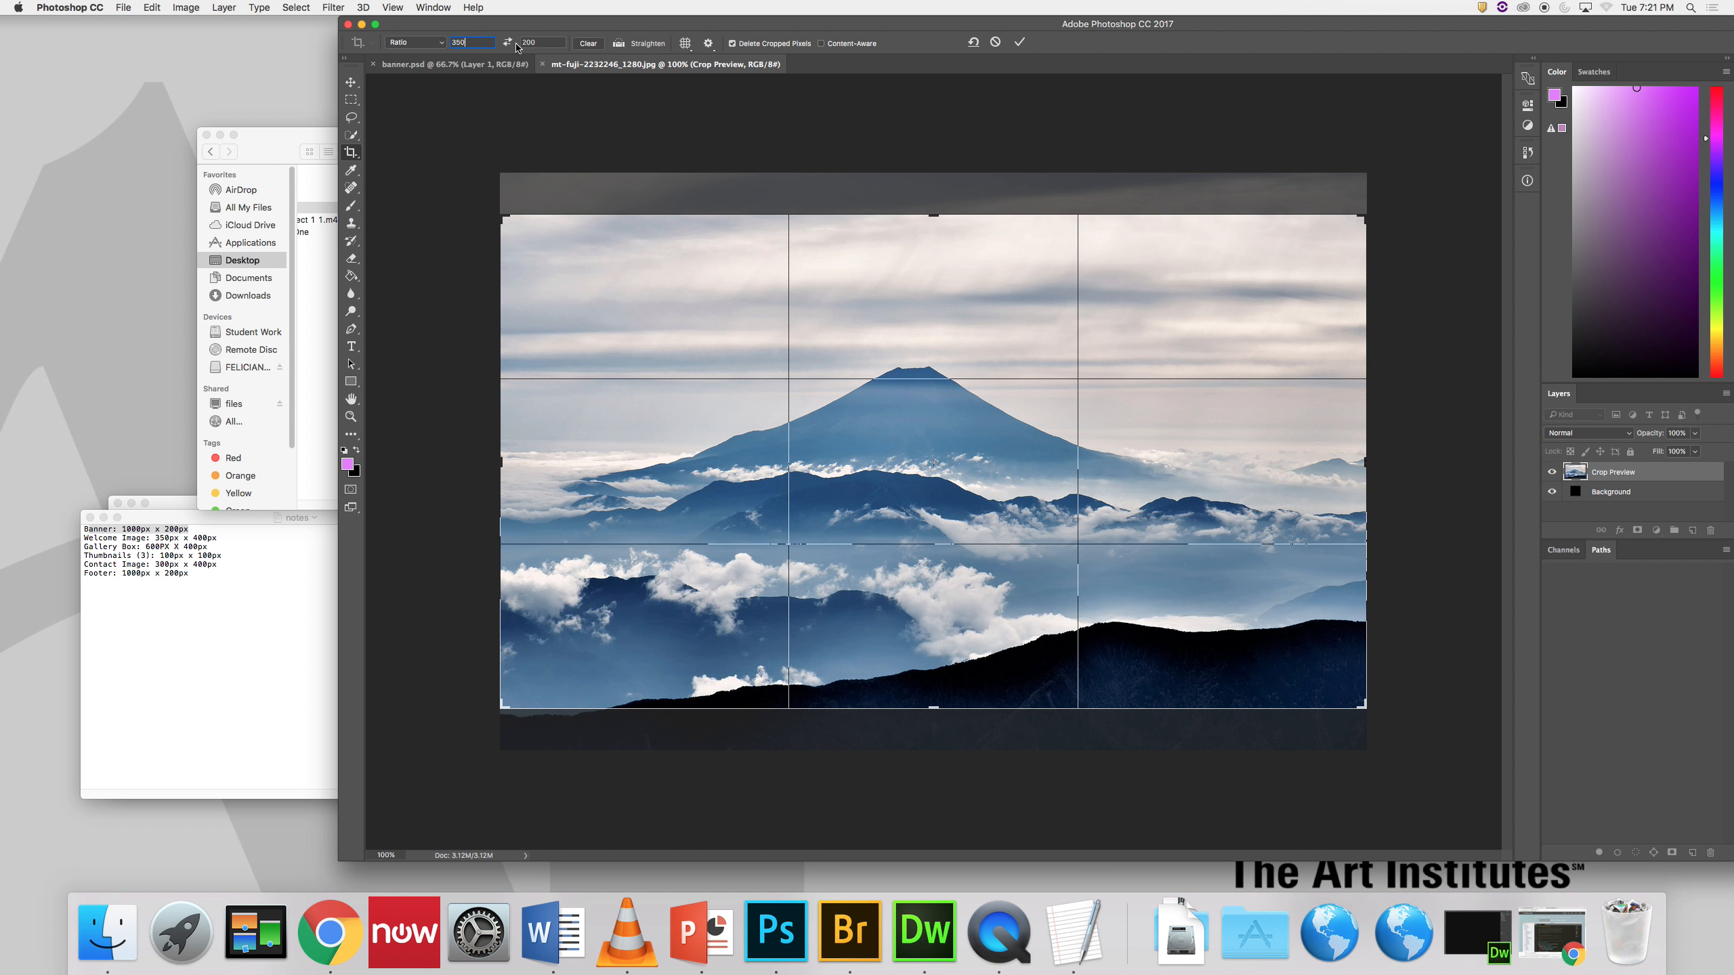
{"action": "type", "text": "400"}
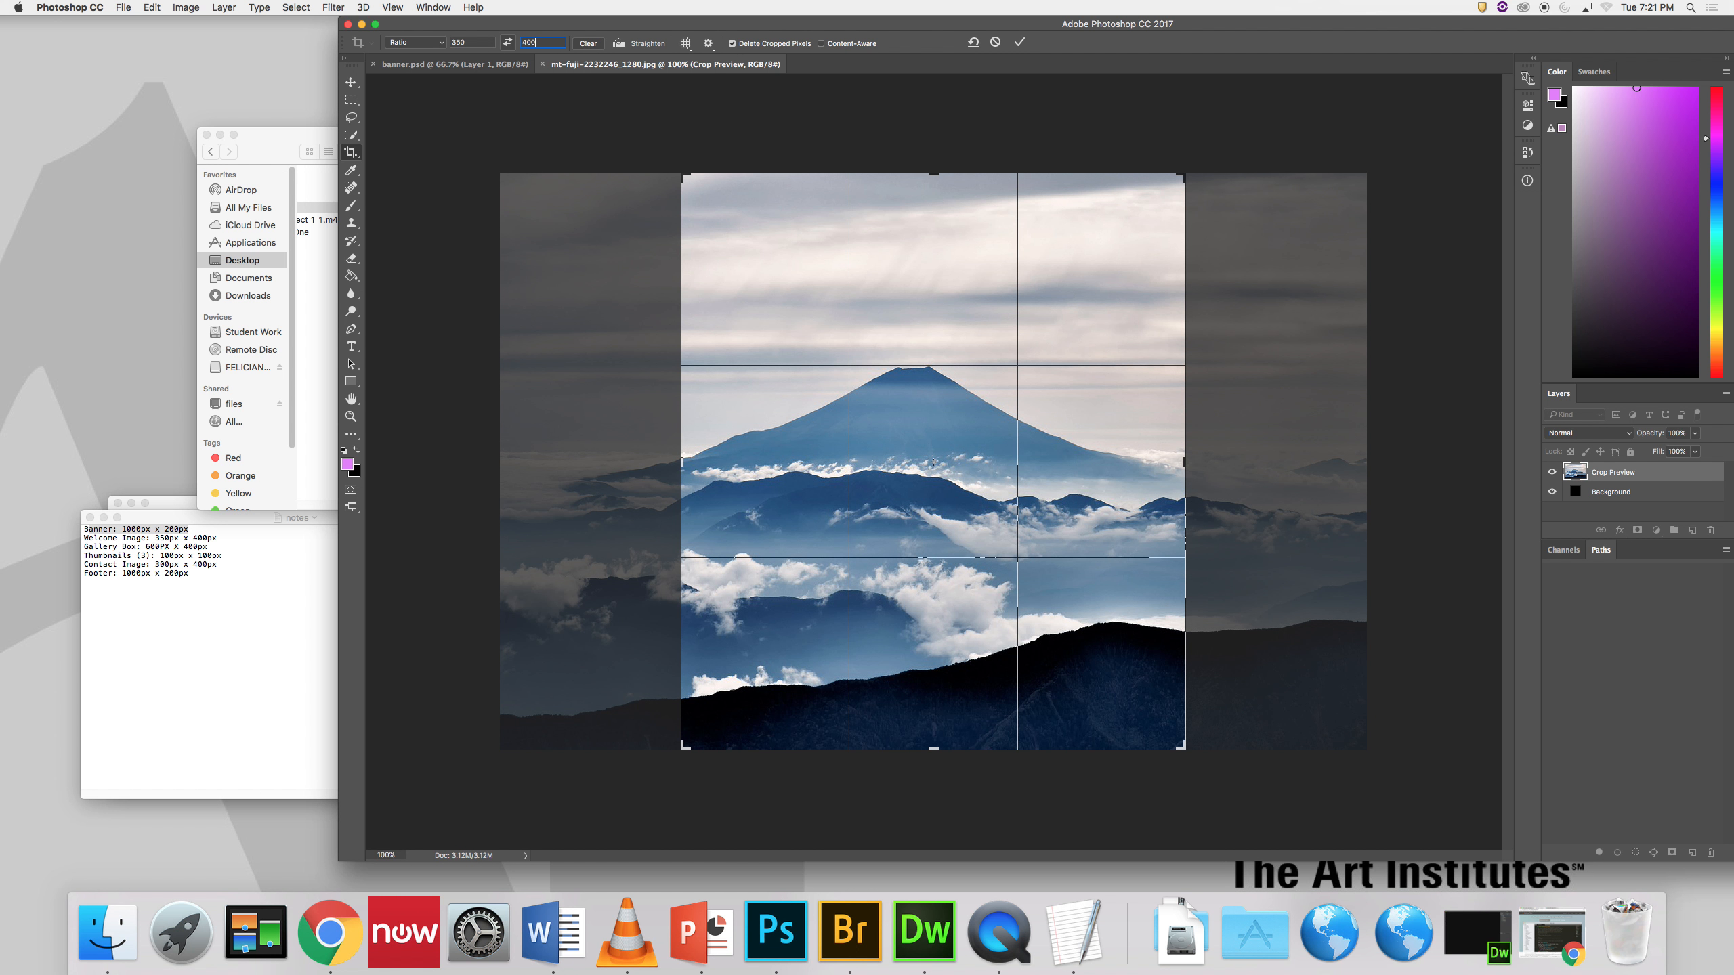
{"action": "mouse_move", "coordinate": [896, 316]}
{"action": "left_mouse_down"}
{"action": "mouse_move", "coordinate": [867, 313]}
{"action": "mouse_move", "coordinate": [925, 319]}
{"action": "left_mouse_up"}
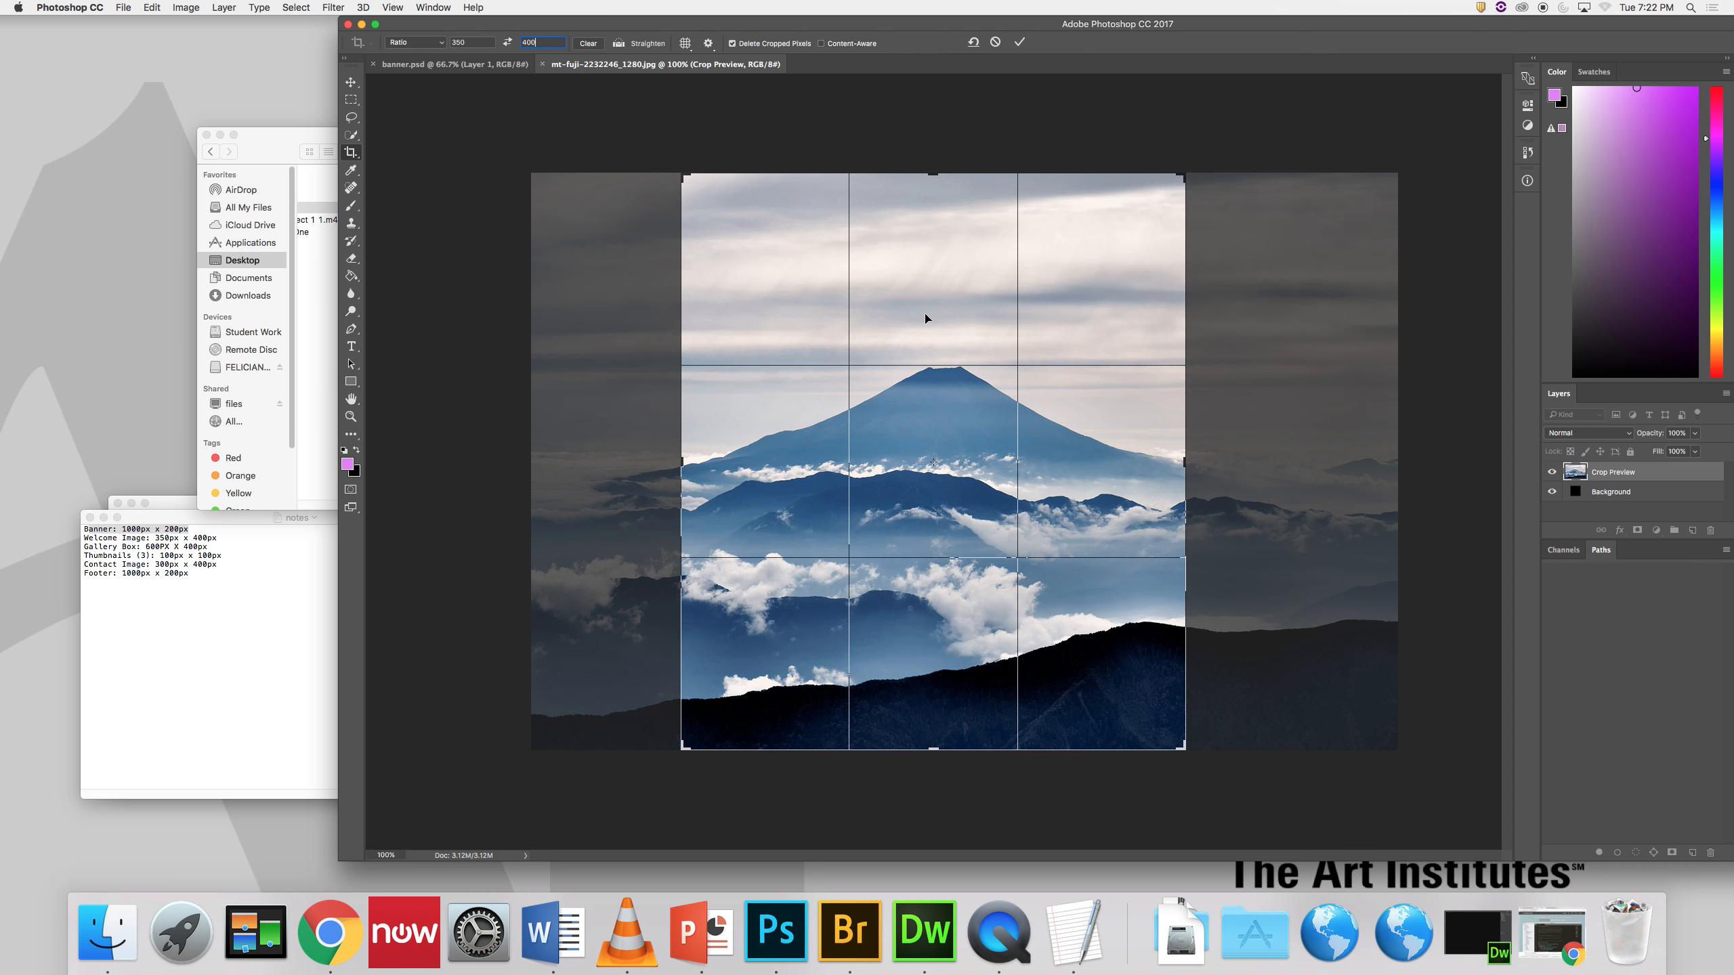
{"action": "left_click", "coordinate": [351, 82]}
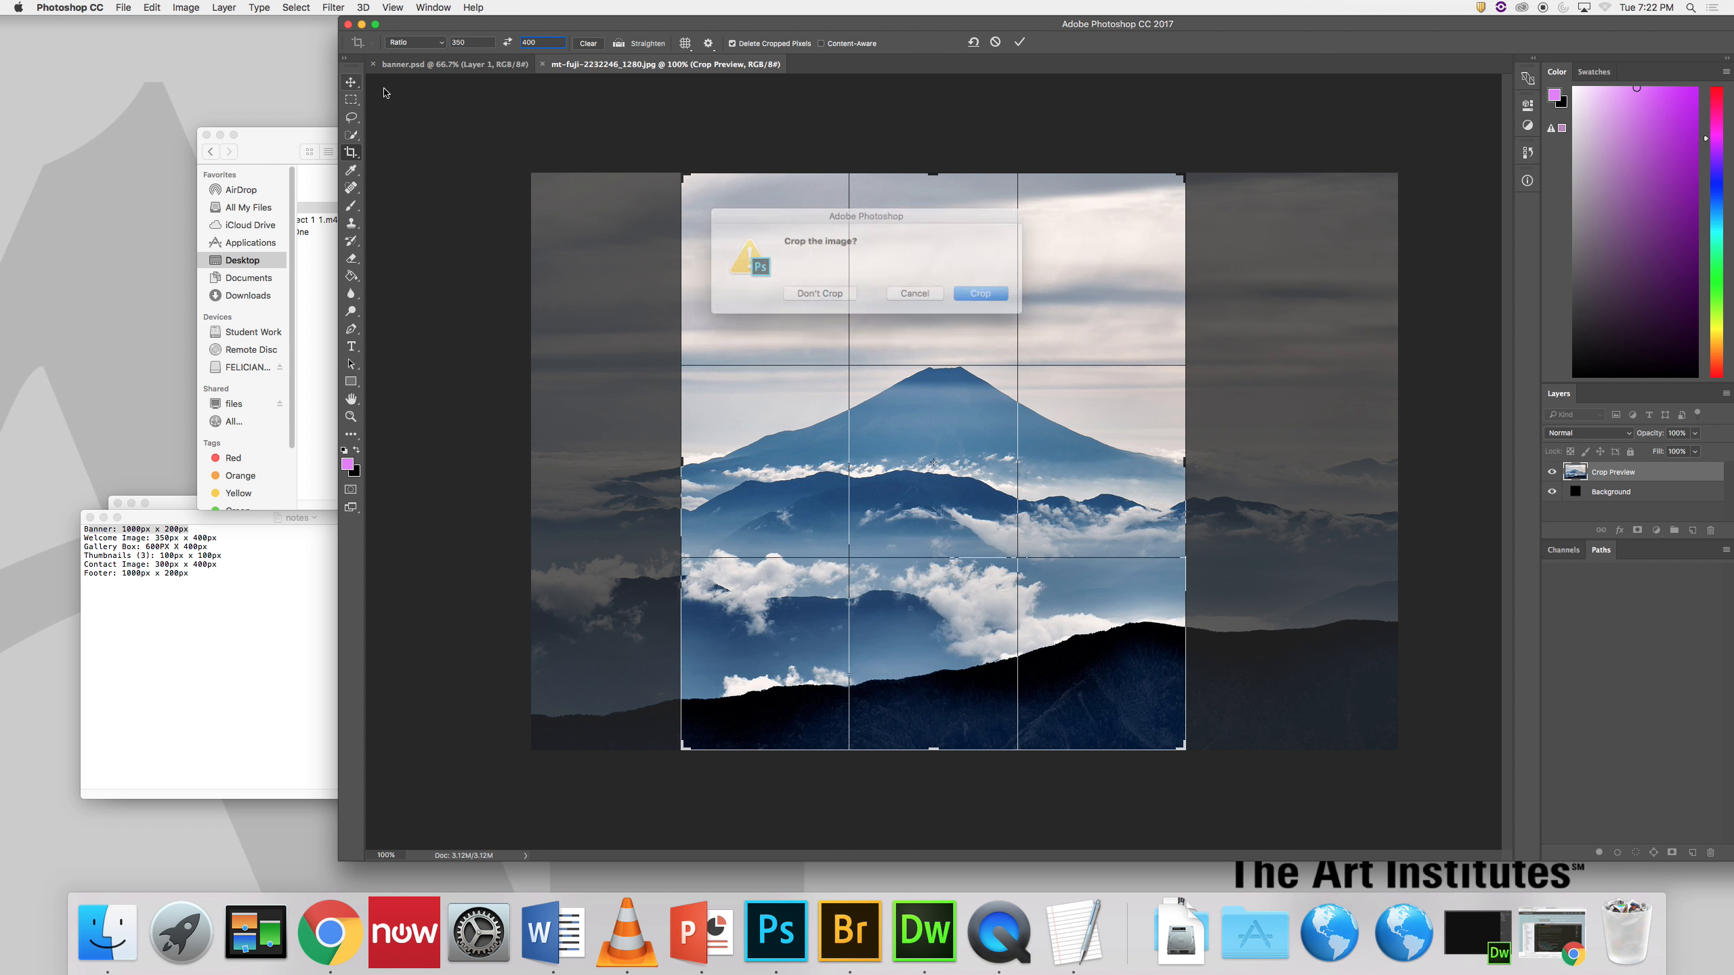
{"action": "left_click", "coordinate": [978, 294]}
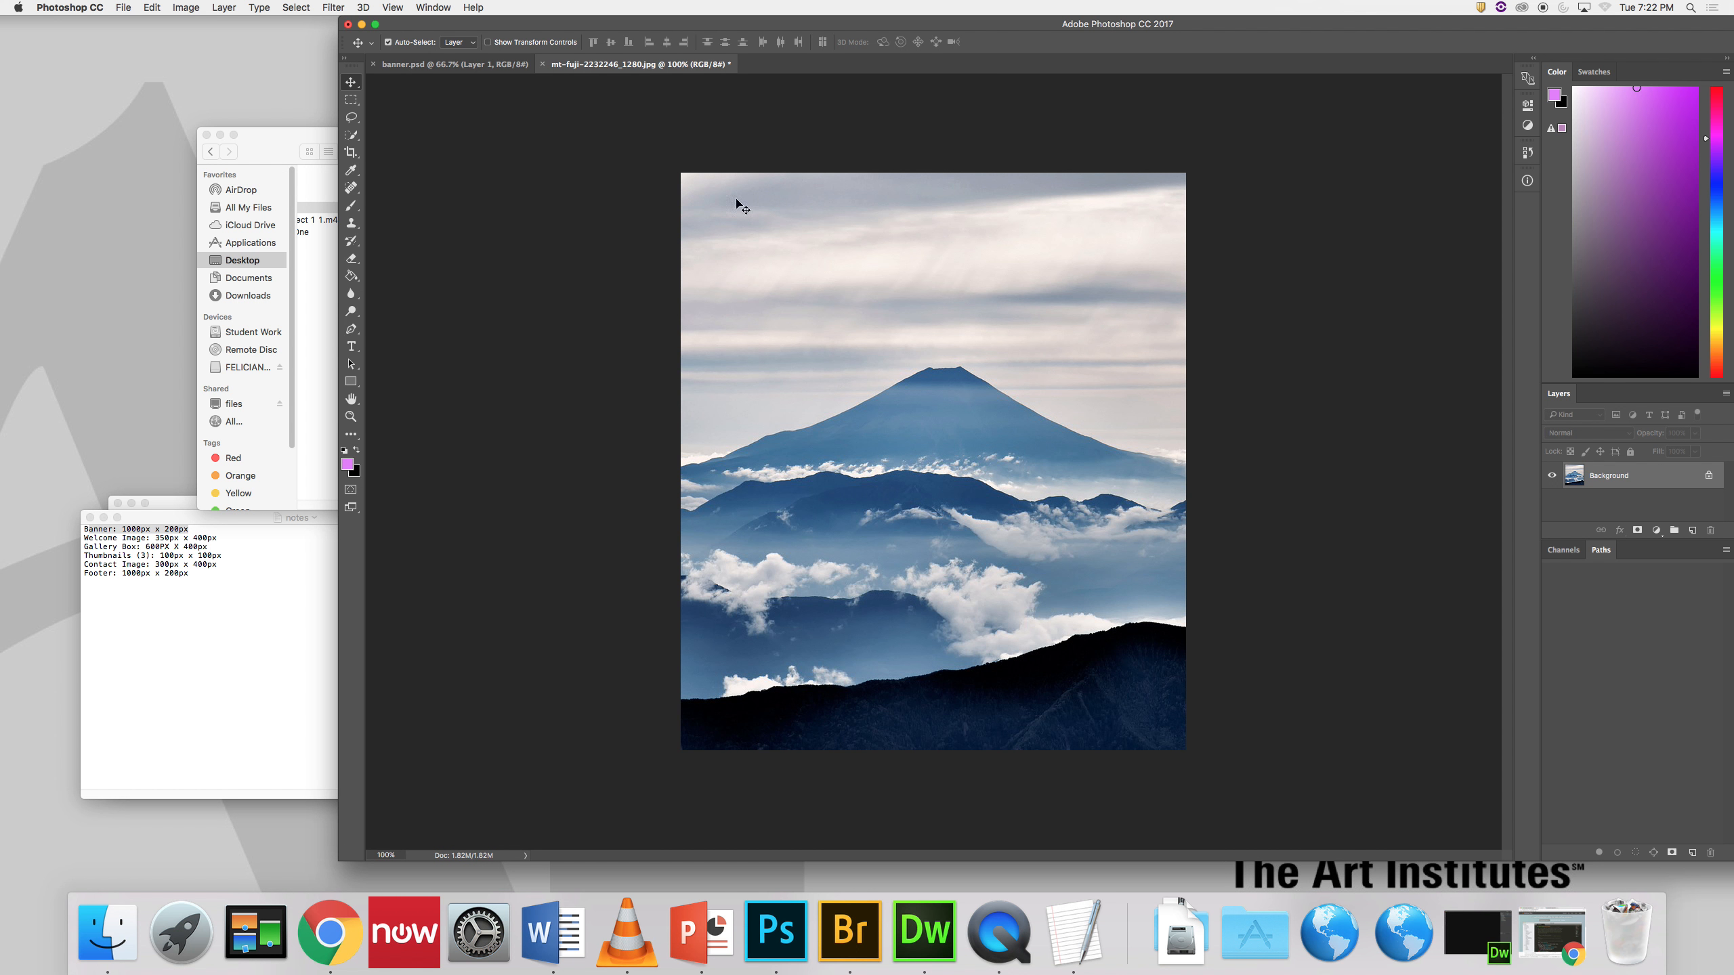
Step: Try to resize the cropped Mt. Fuji picture by setting its width to 350 pixels and its resolution to 72 pixels/inch
{"action": "left_click", "coordinate": [181, 8]}
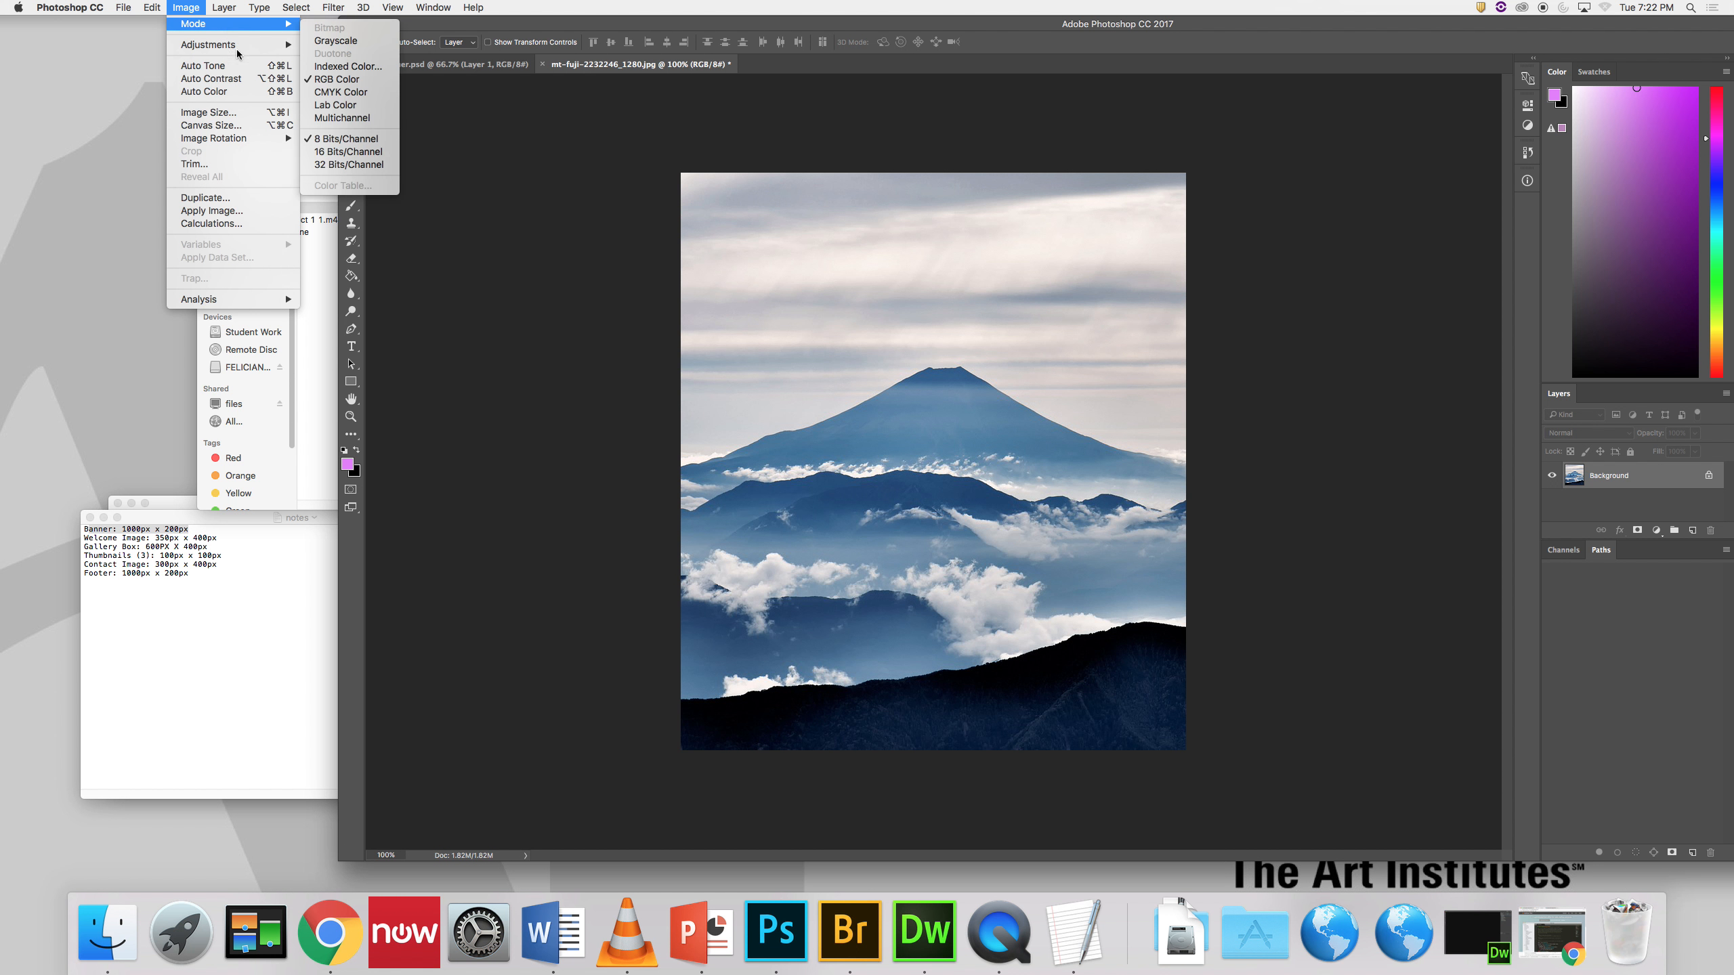
{"action": "left_click", "coordinate": [208, 111]}
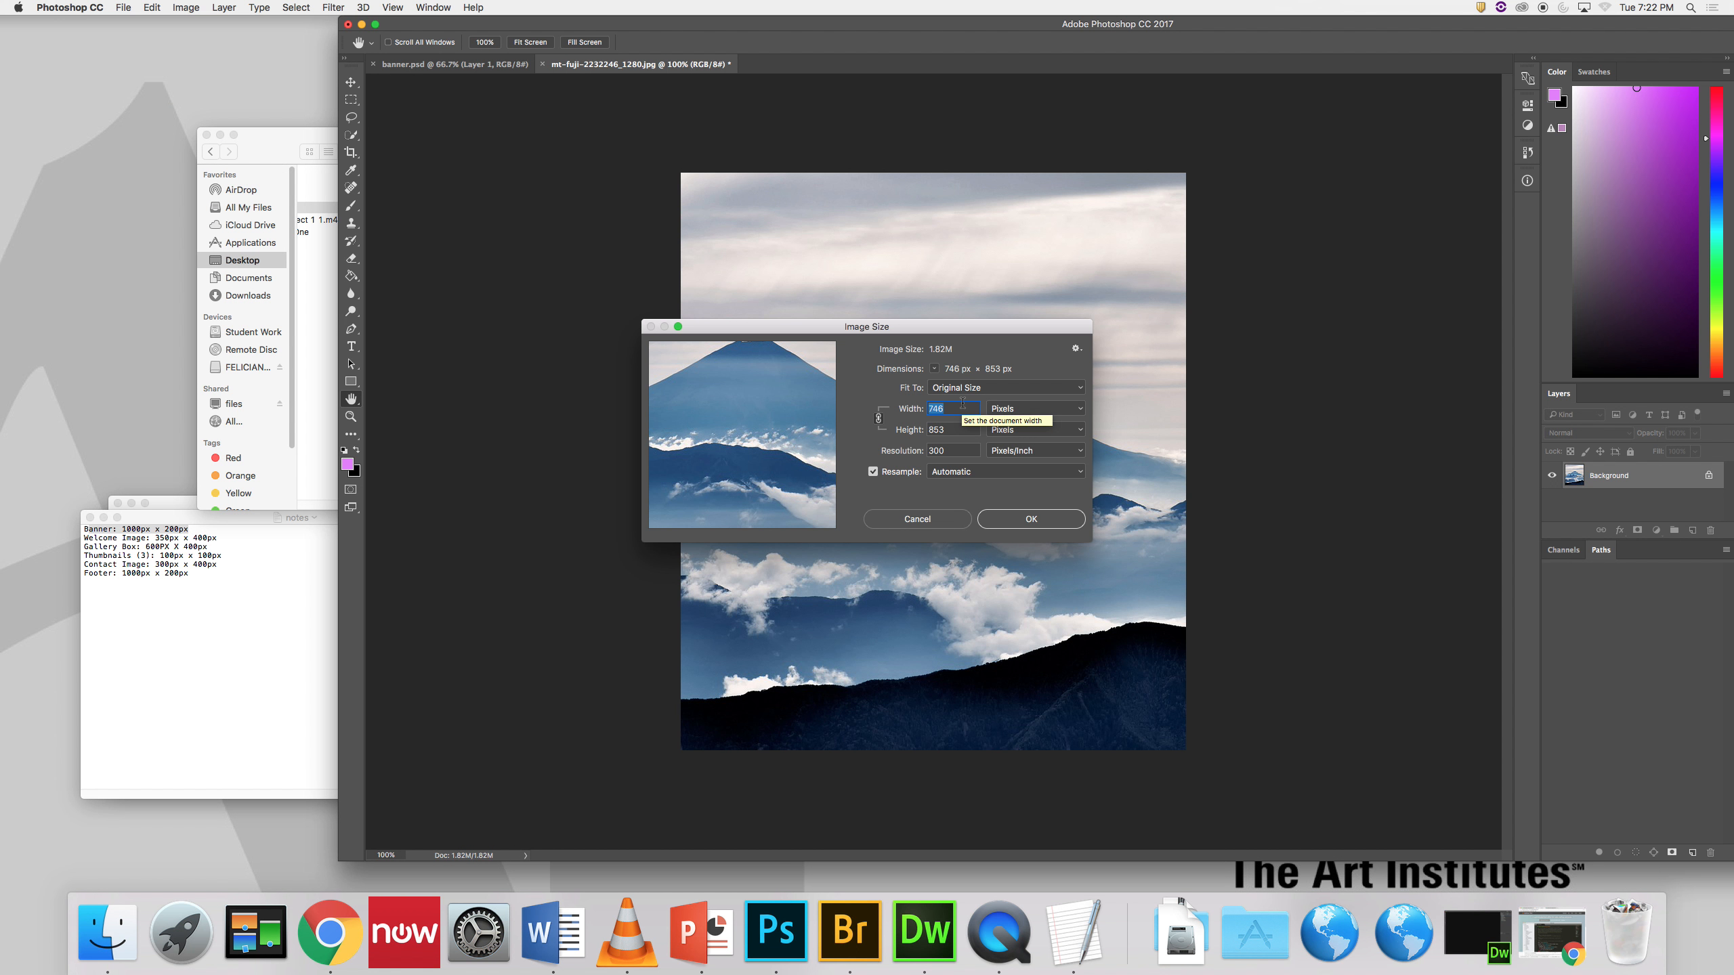
{"action": "type", "text": "350"}
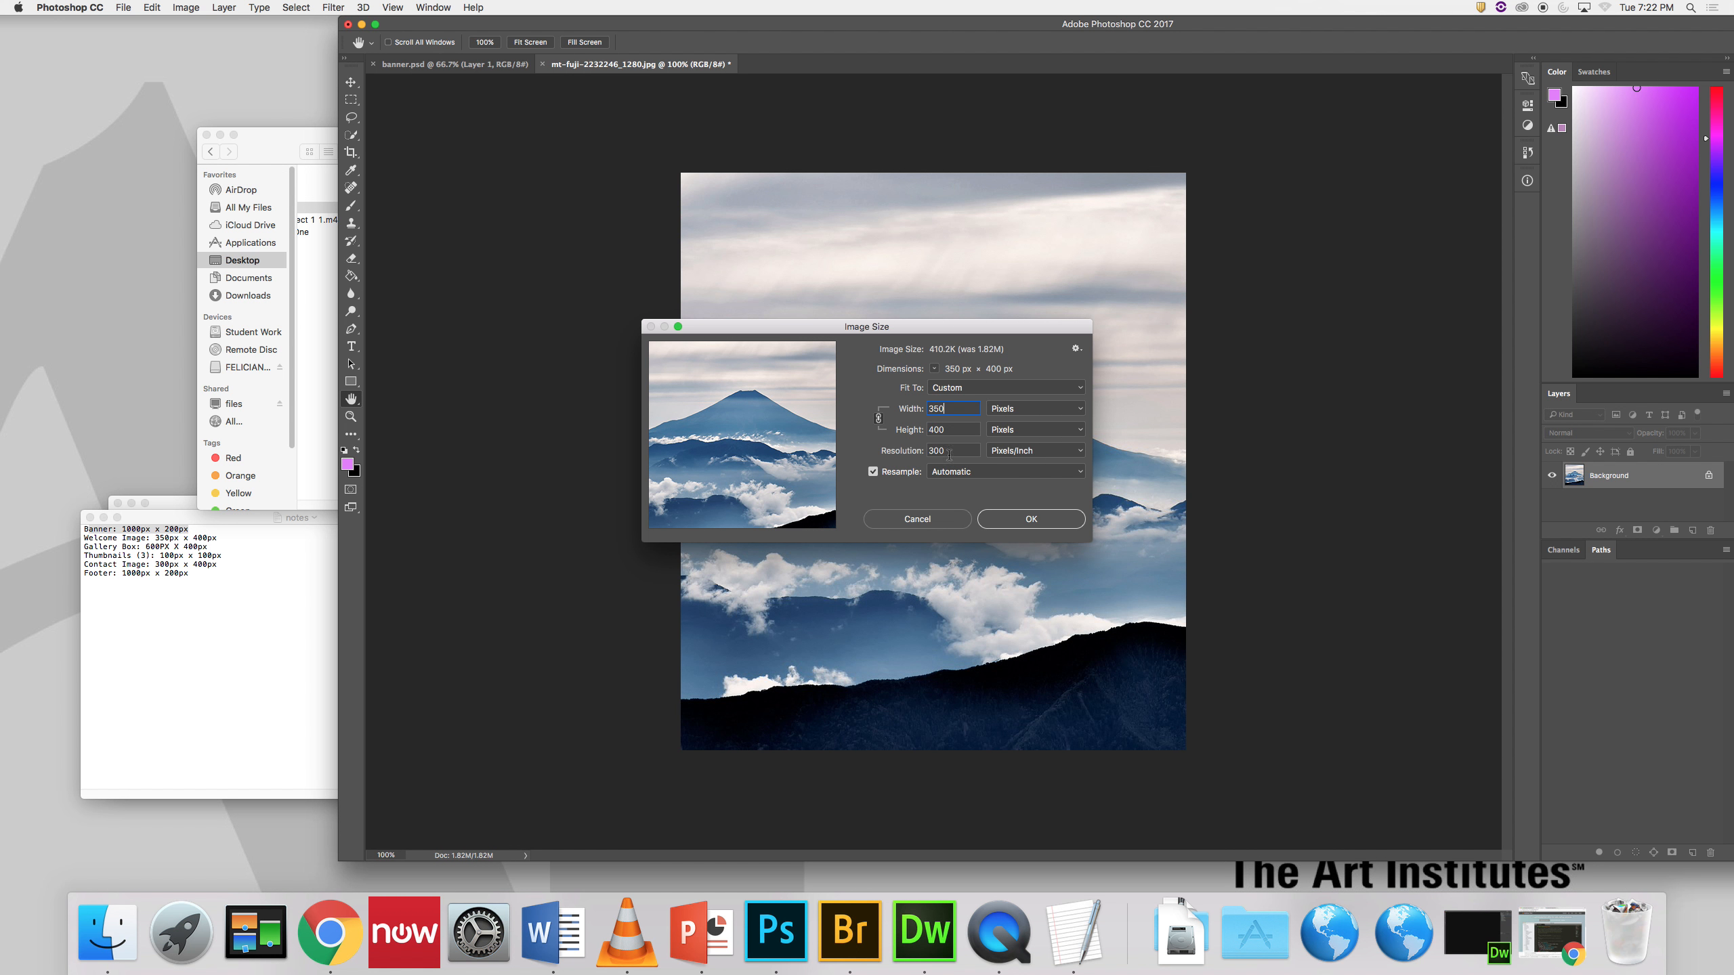
{"action": "double_click", "coordinate": [947, 451]}
{"action": "type", "text": "72"}
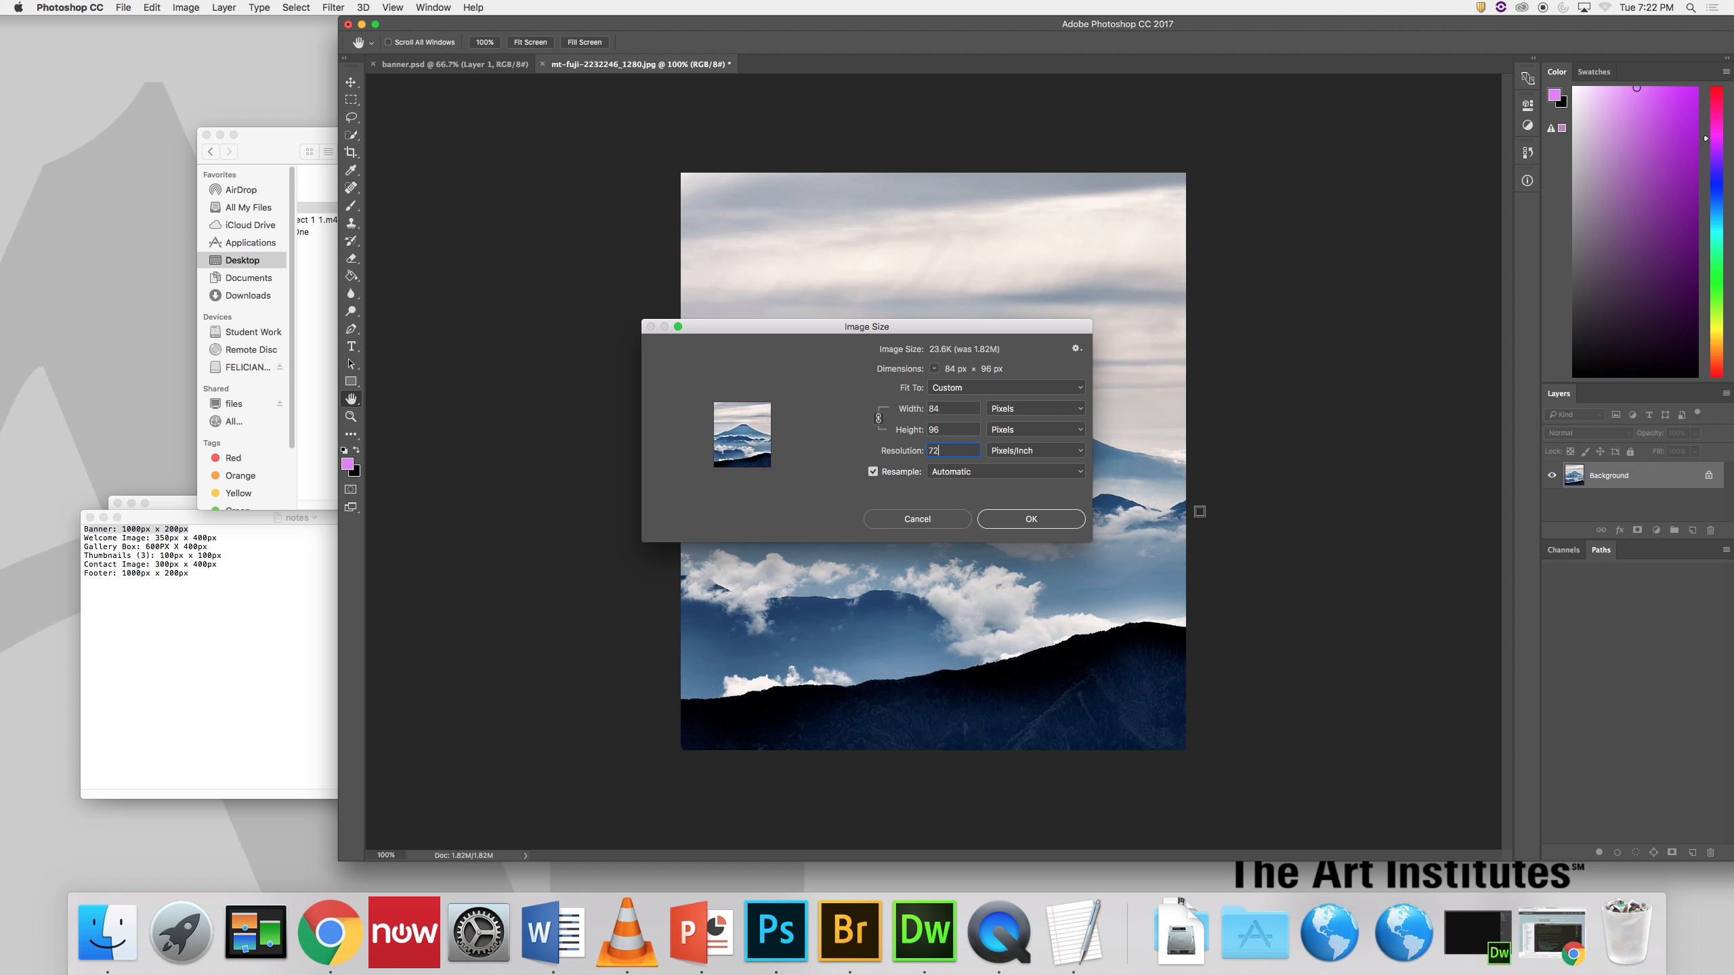
{"action": "left_click", "coordinate": [1062, 524]}
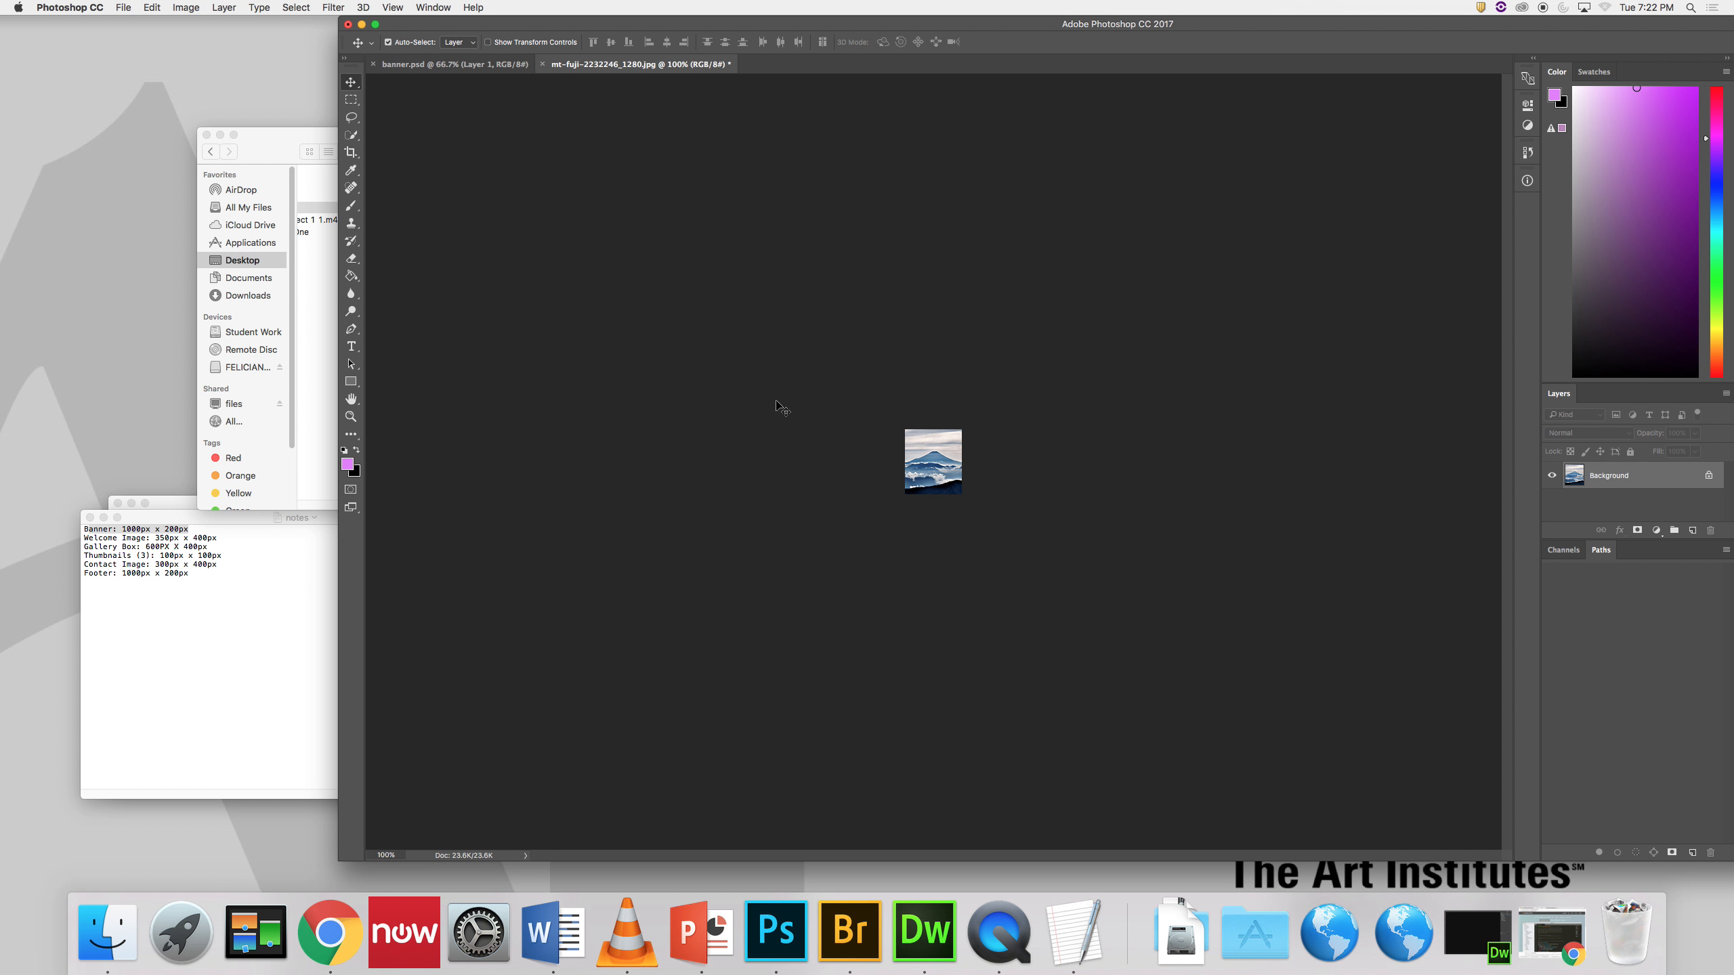
Step: Check the resized Mt. Fuji picture up close and undo the last image resize
{"action": "key", "text": "super+equal"}
{"action": "key", "text": "super+equal"}
{"action": "key", "text": "super+equal"}
{"action": "key", "text": "super+equal"}
{"action": "key", "text": "super+equal"}
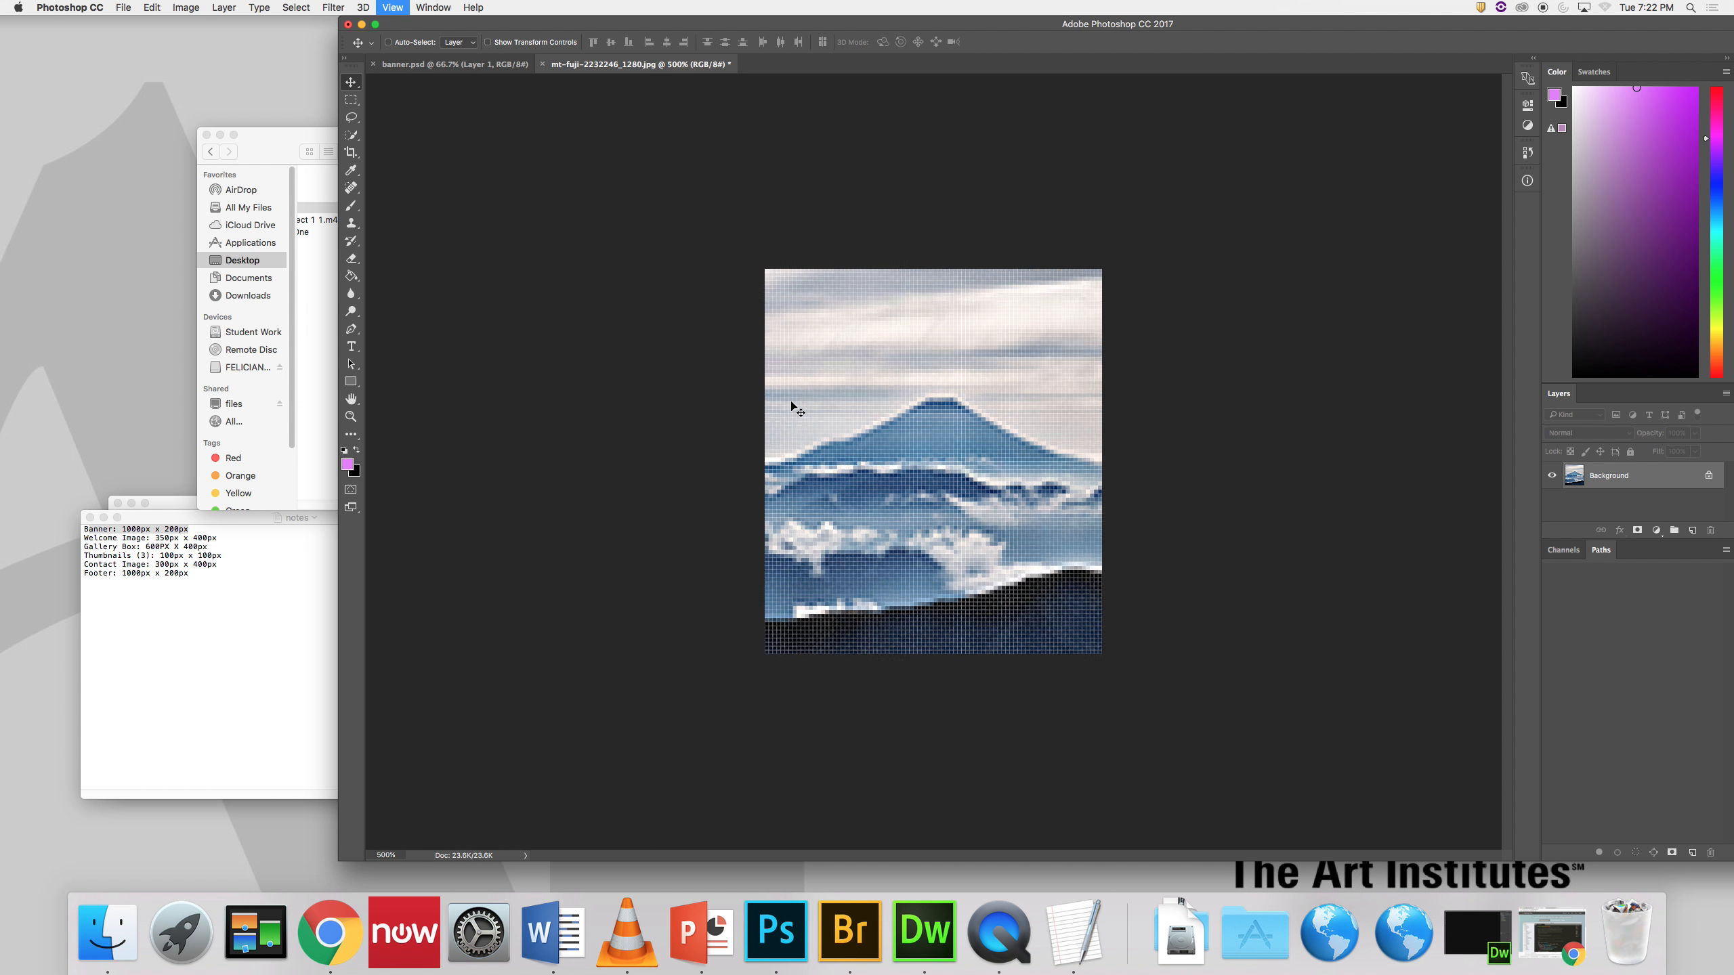
{"action": "key", "text": "super+minus"}
{"action": "key", "text": "super+minus"}
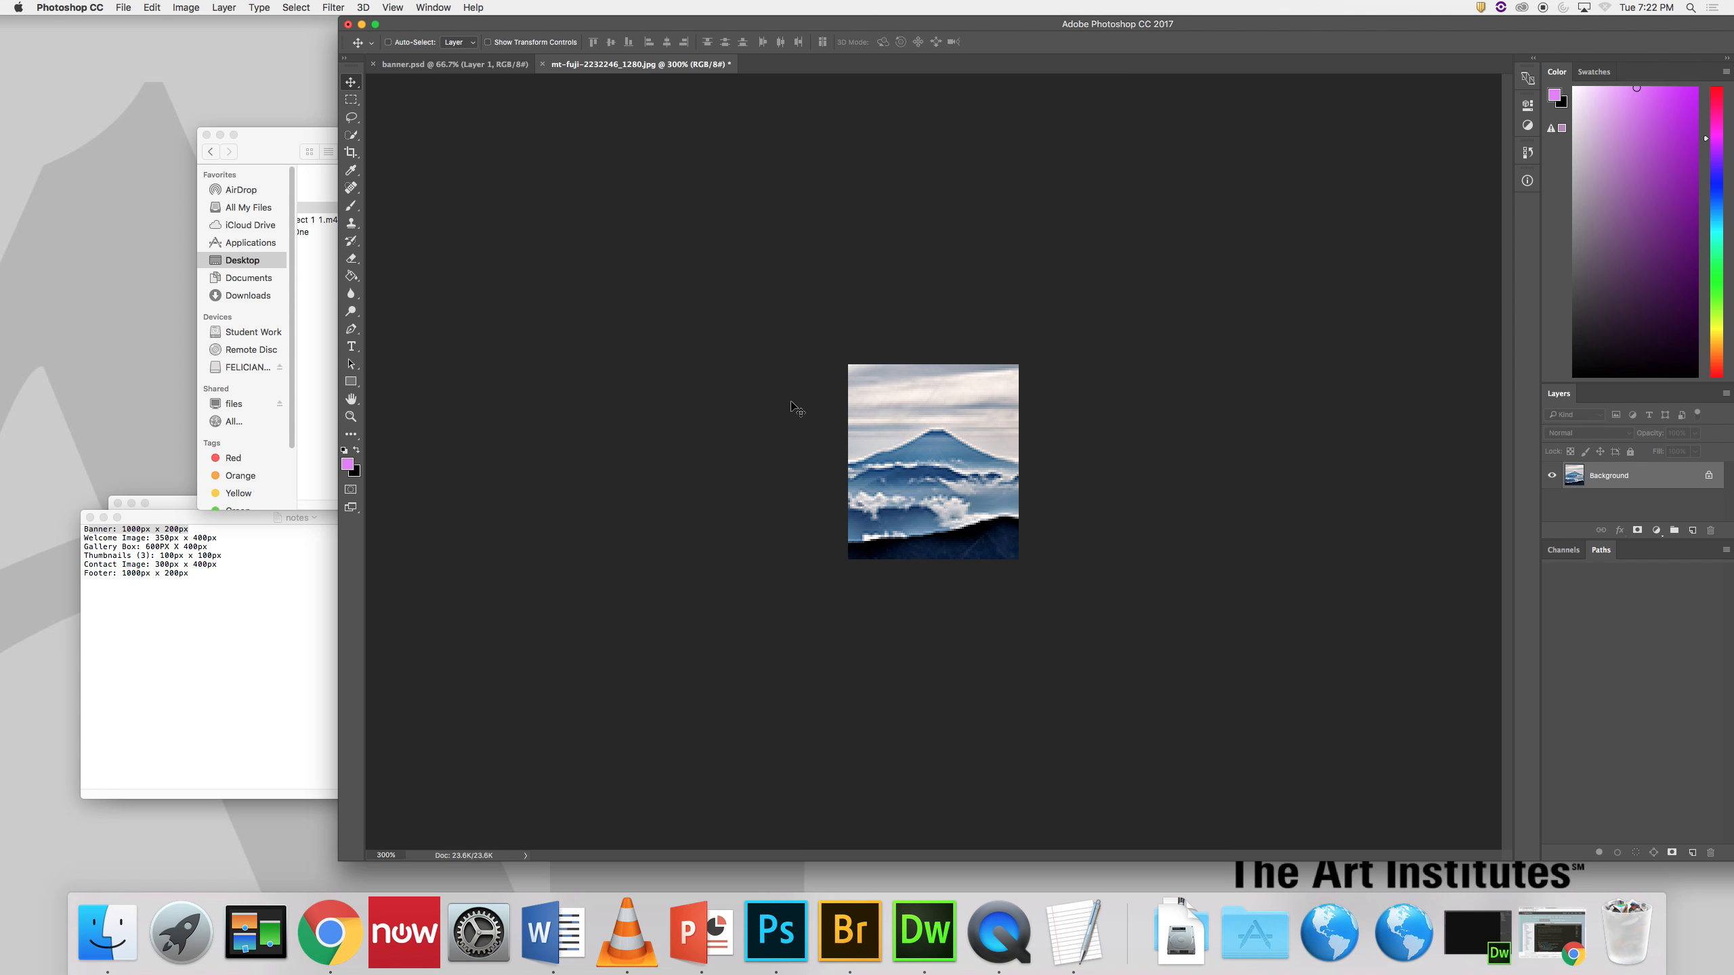
{"action": "key", "text": "super+z"}
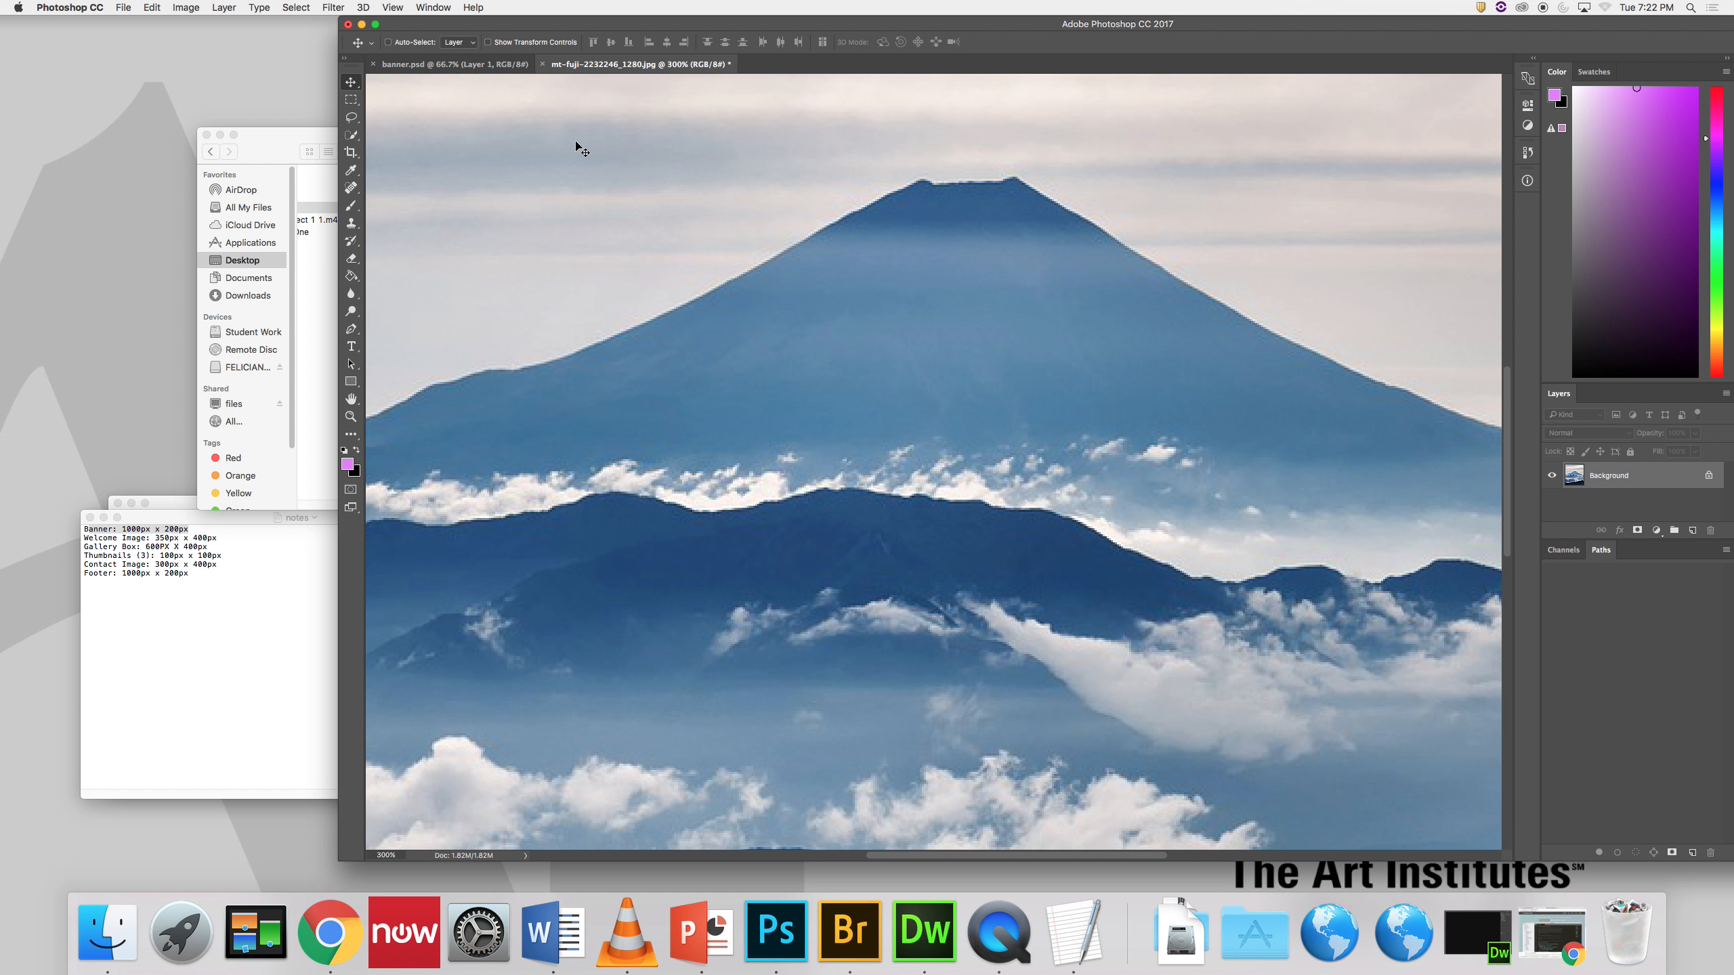
Step: Resize the cropped Mt. Fuji picture to 350 pixels wide with proportional height, leaving its resolution at 300 pixels/inch
{"action": "key", "text": "super+minus"}
{"action": "key", "text": "super+minus"}
{"action": "key", "text": "super+minus"}
{"action": "key", "text": "super+minus"}
{"action": "left_click", "coordinate": [198, 6]}
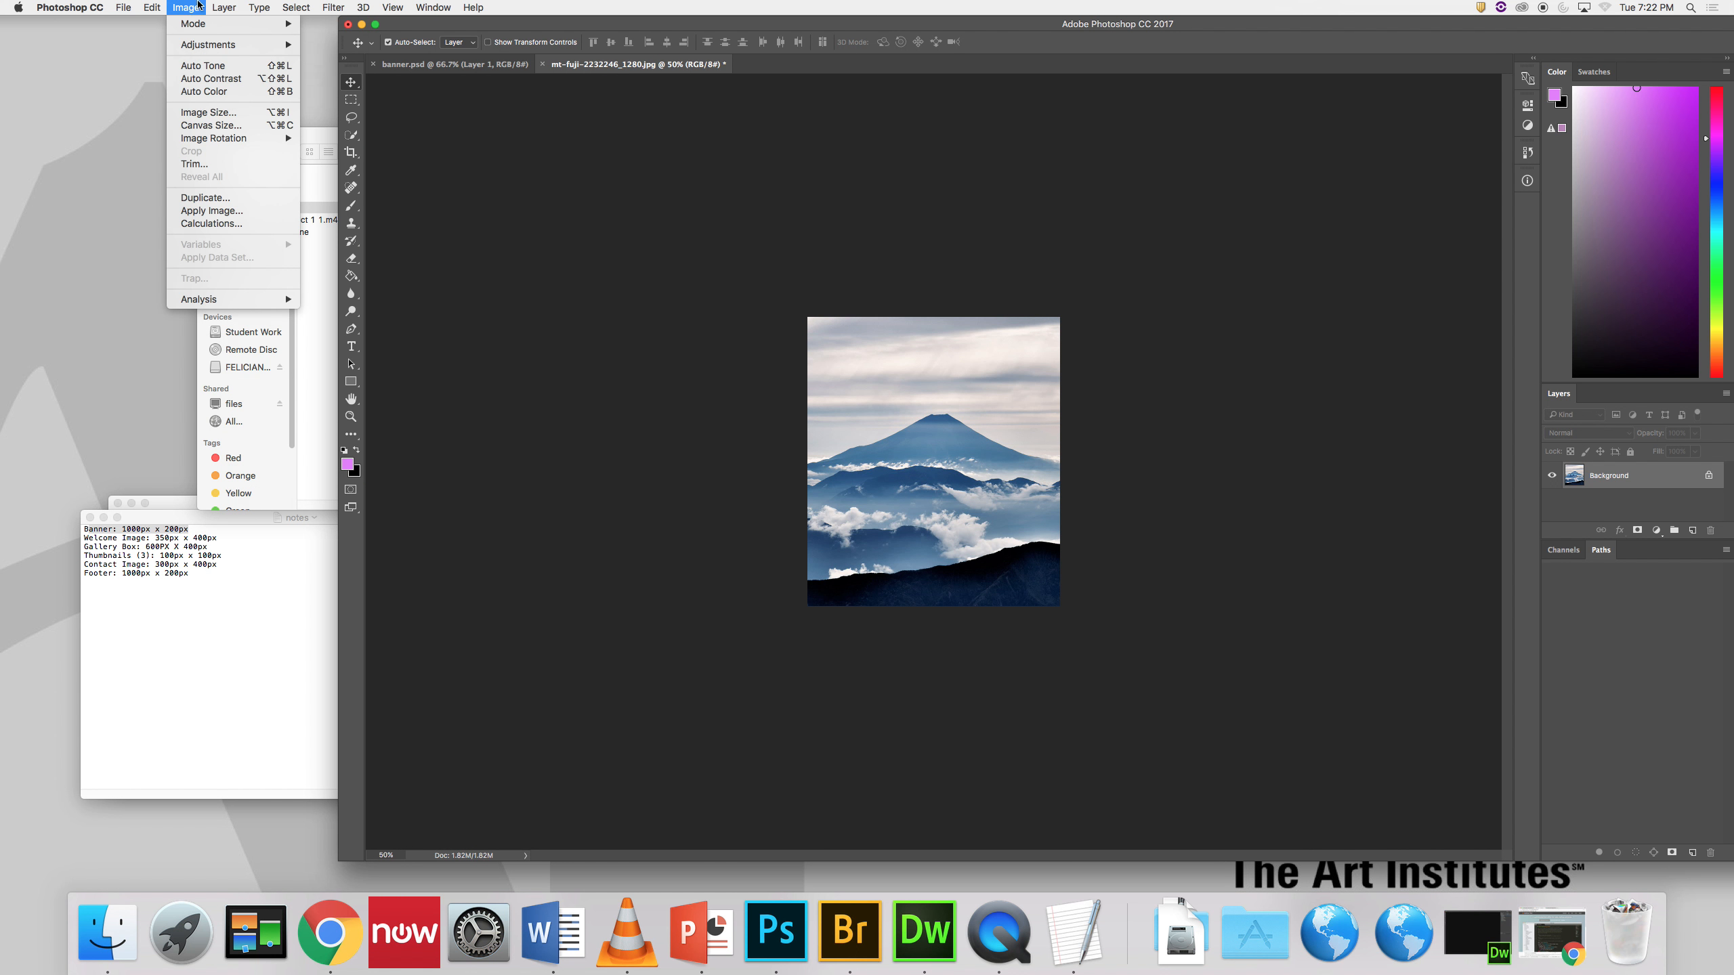
{"action": "left_click", "coordinate": [208, 112]}
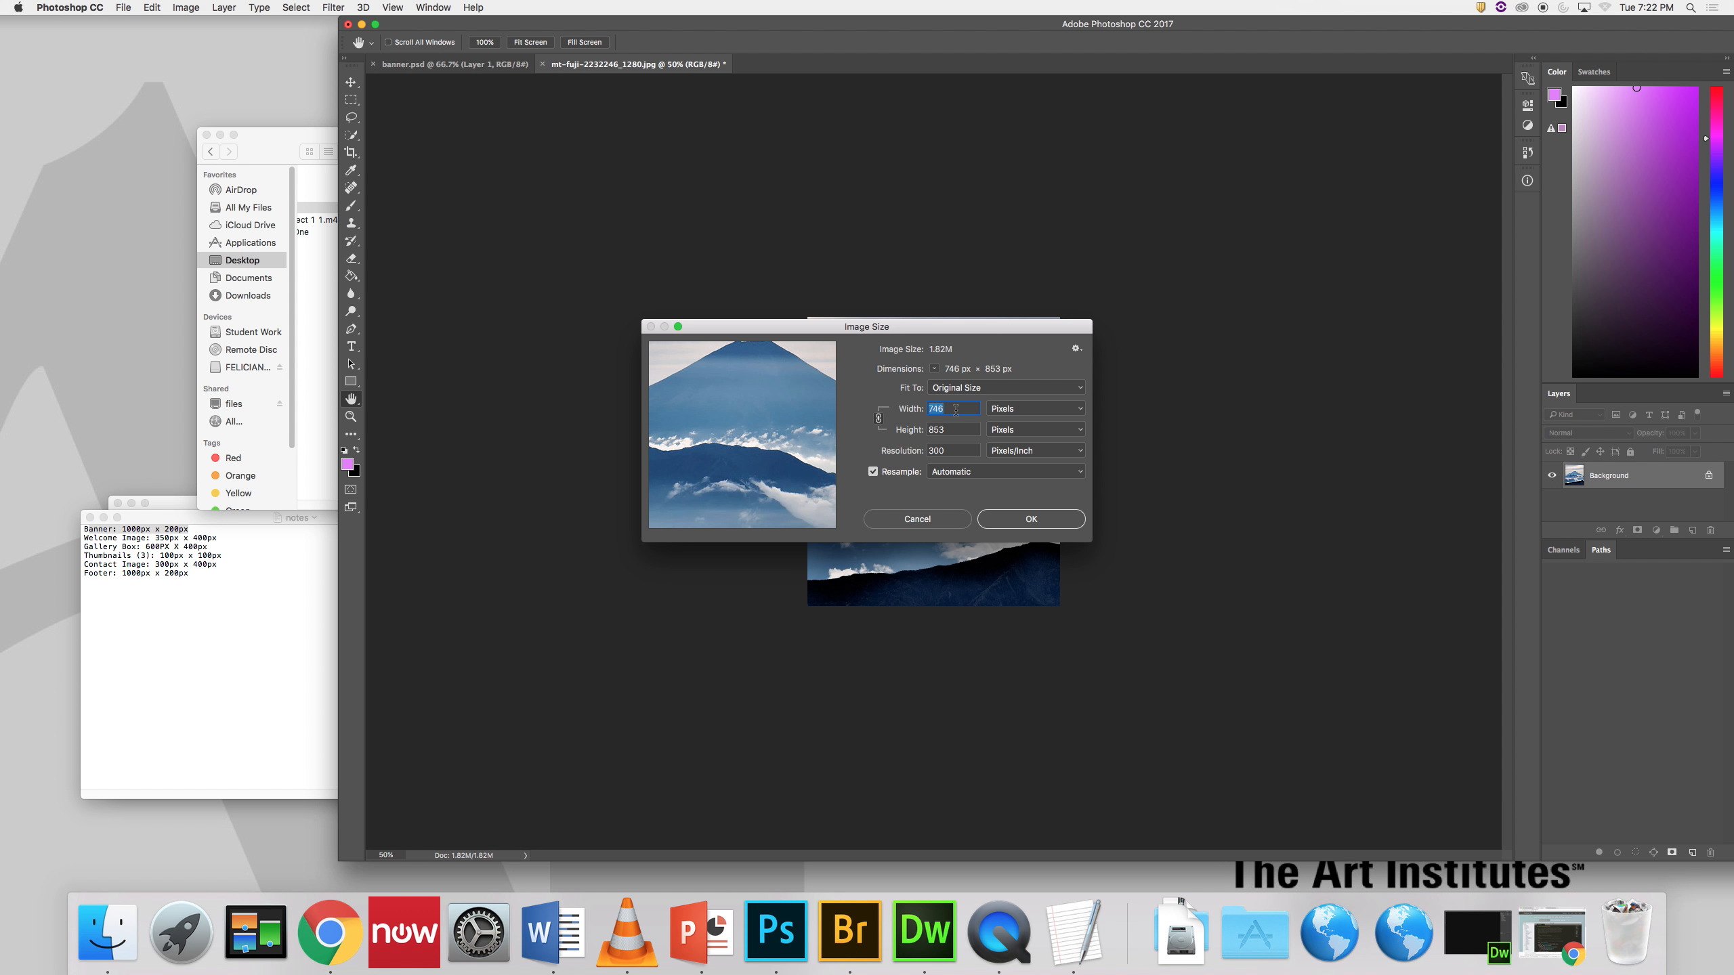
{"action": "type", "text": "350"}
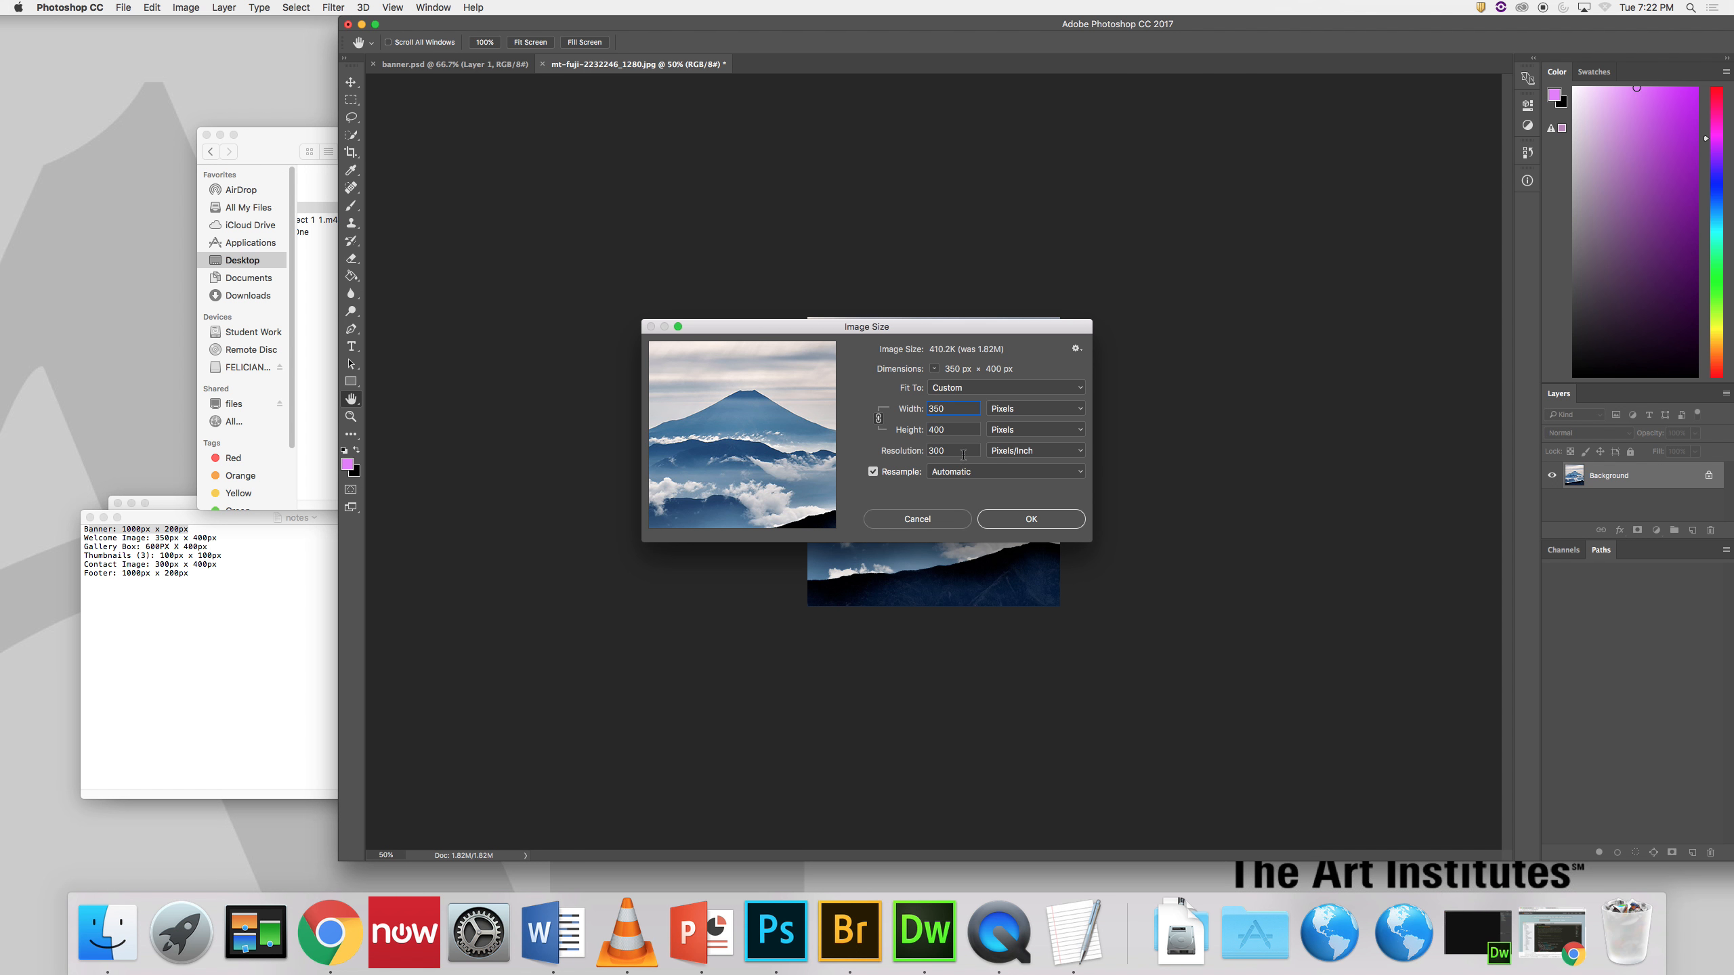
{"action": "left_click", "coordinate": [1044, 526]}
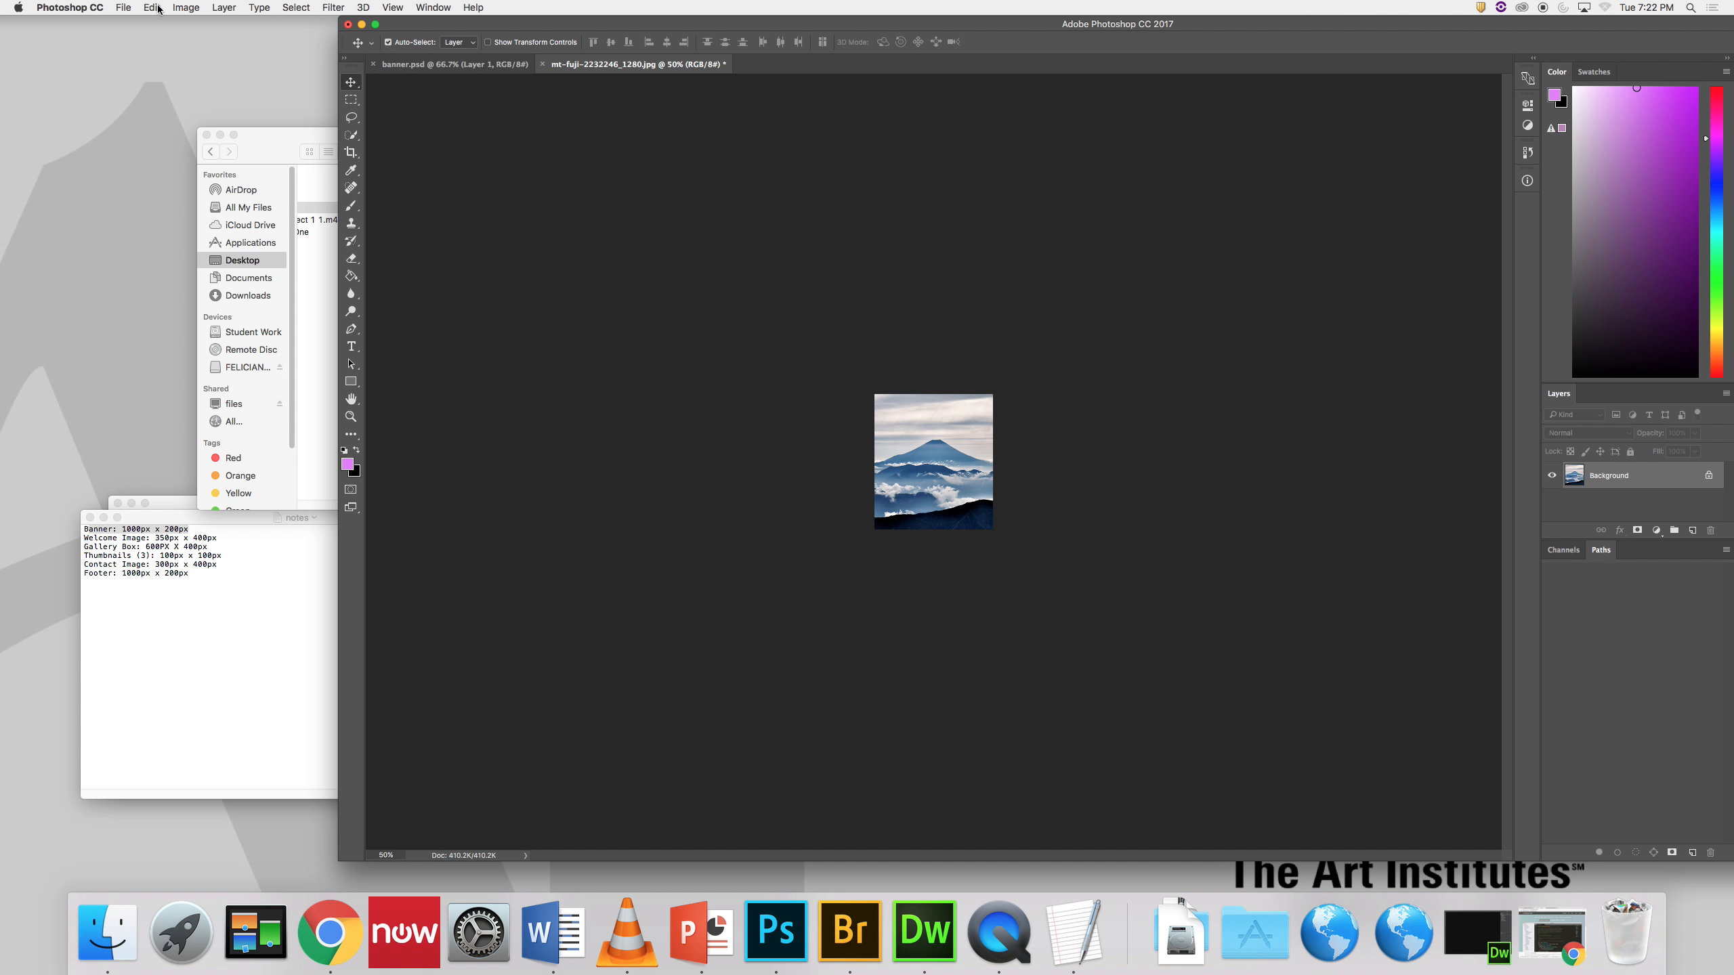
Step: Save the Mt. Fuji picture as welcome.jpg in JPEG format in the images folder, accepting the JPEG options
{"action": "left_click", "coordinate": [132, 8]}
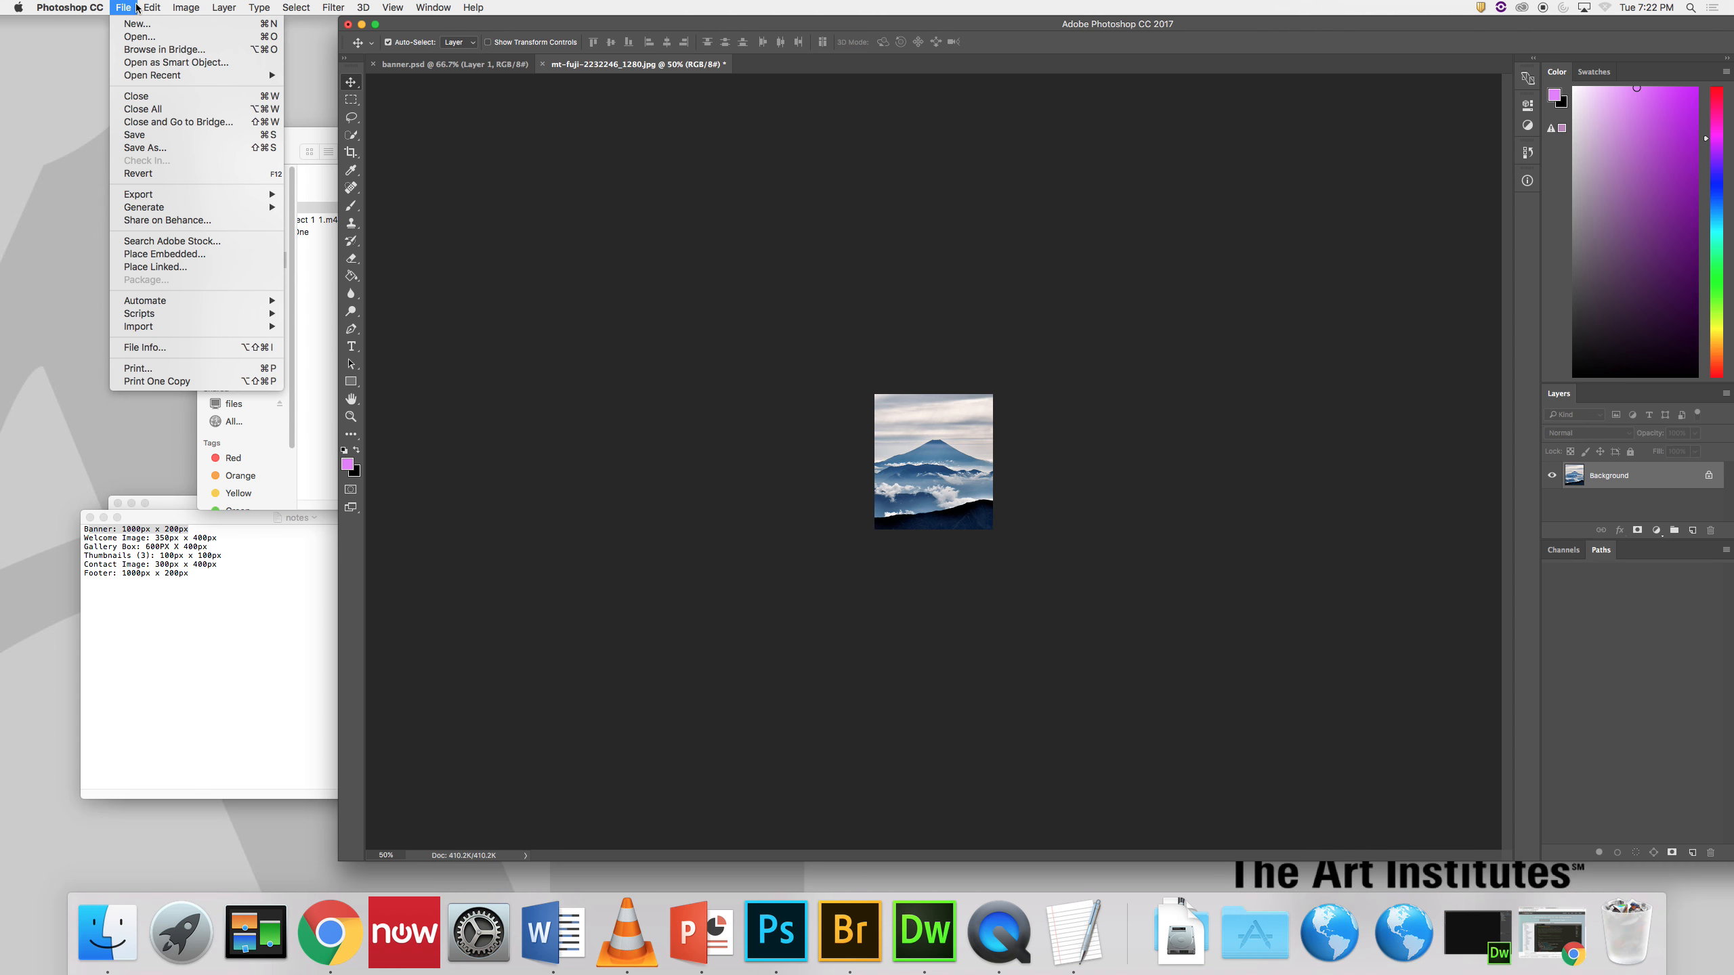
{"action": "left_click", "coordinate": [179, 147]}
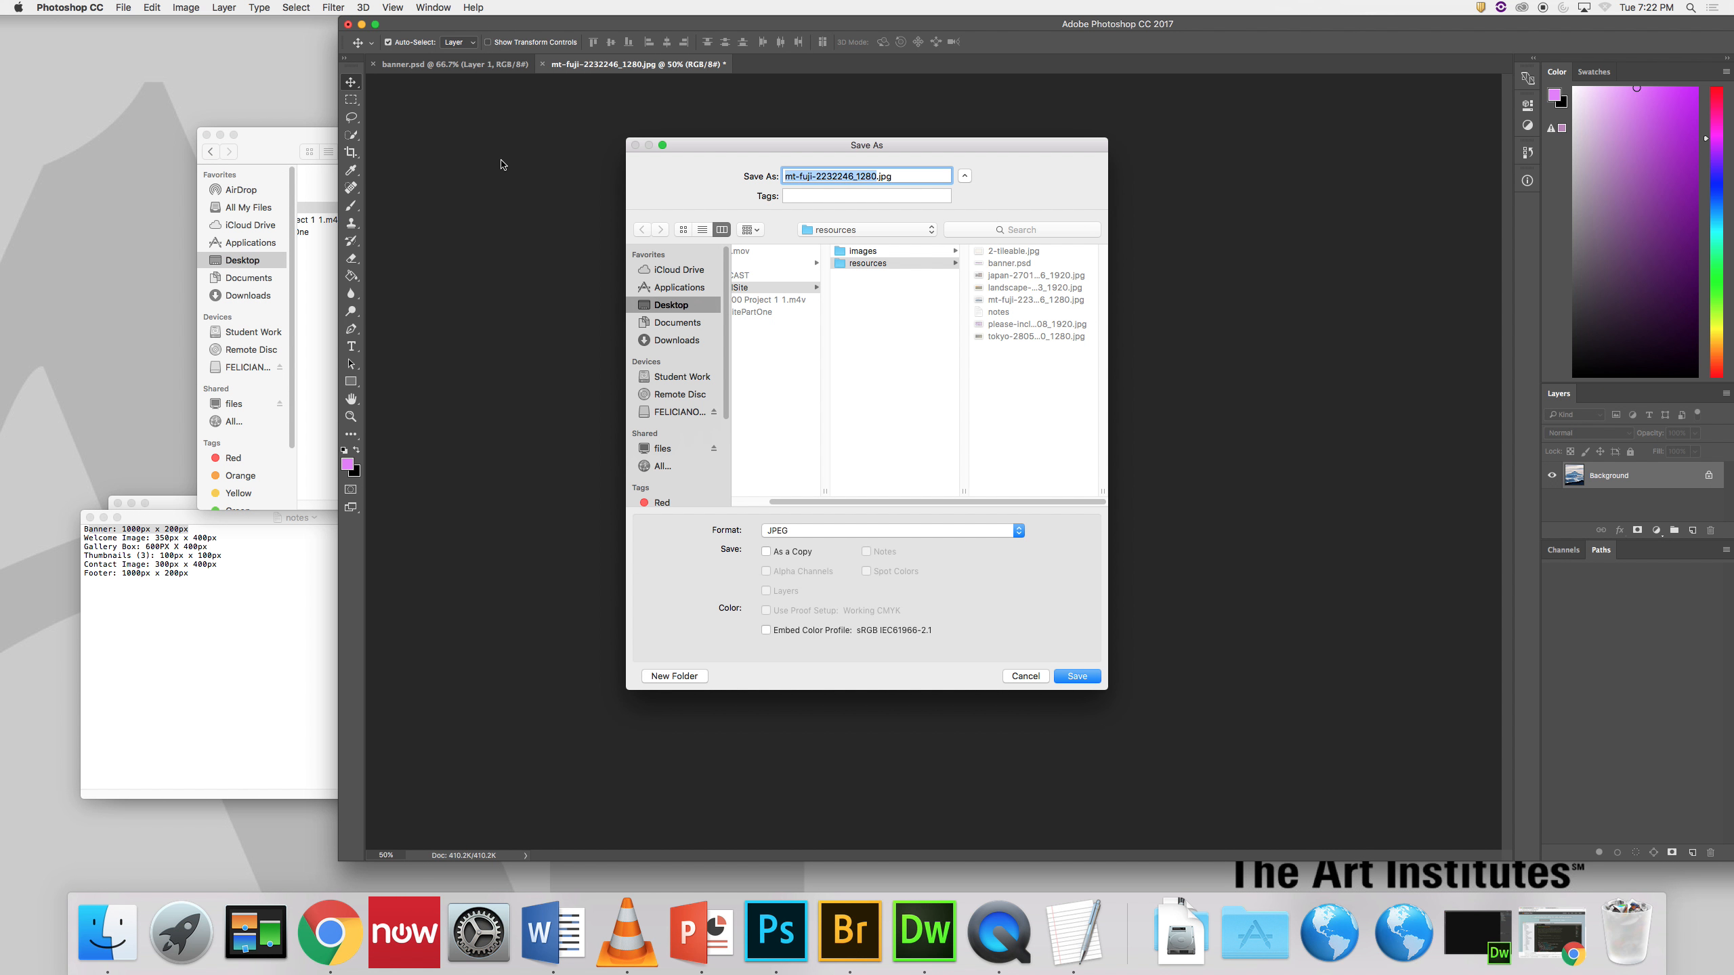
{"action": "type", "text": "welcome"}
{"action": "left_click", "coordinate": [854, 252]}
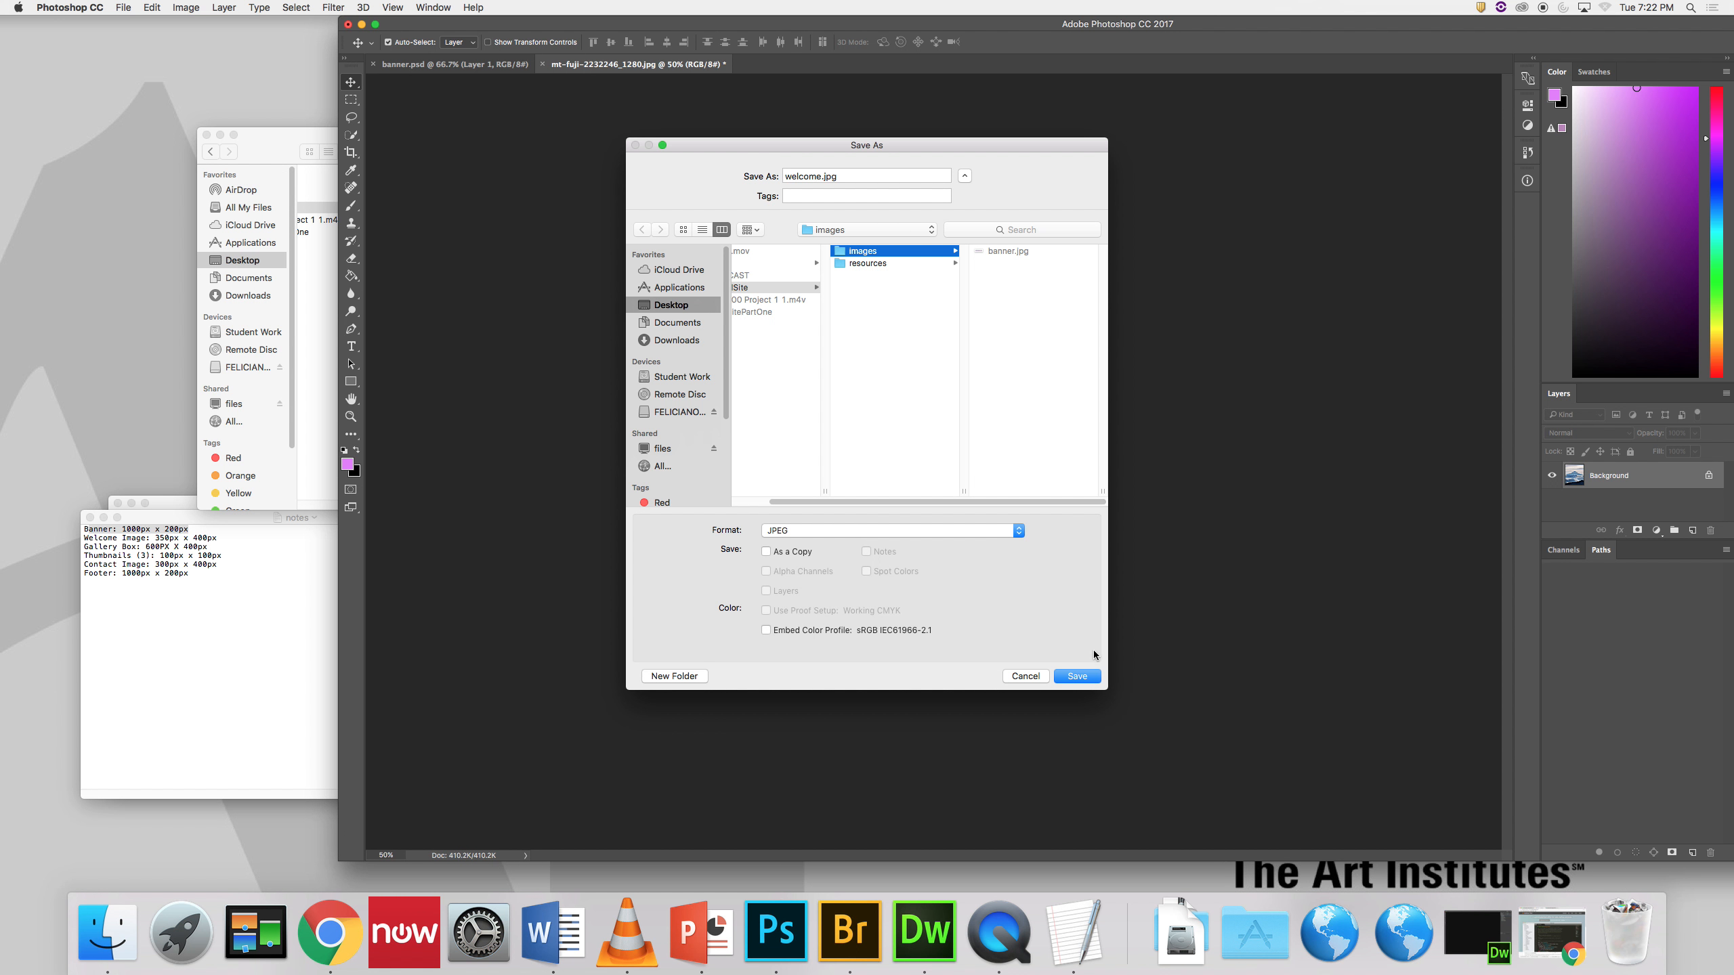
{"action": "left_click", "coordinate": [1079, 677]}
{"action": "left_click", "coordinate": [946, 351]}
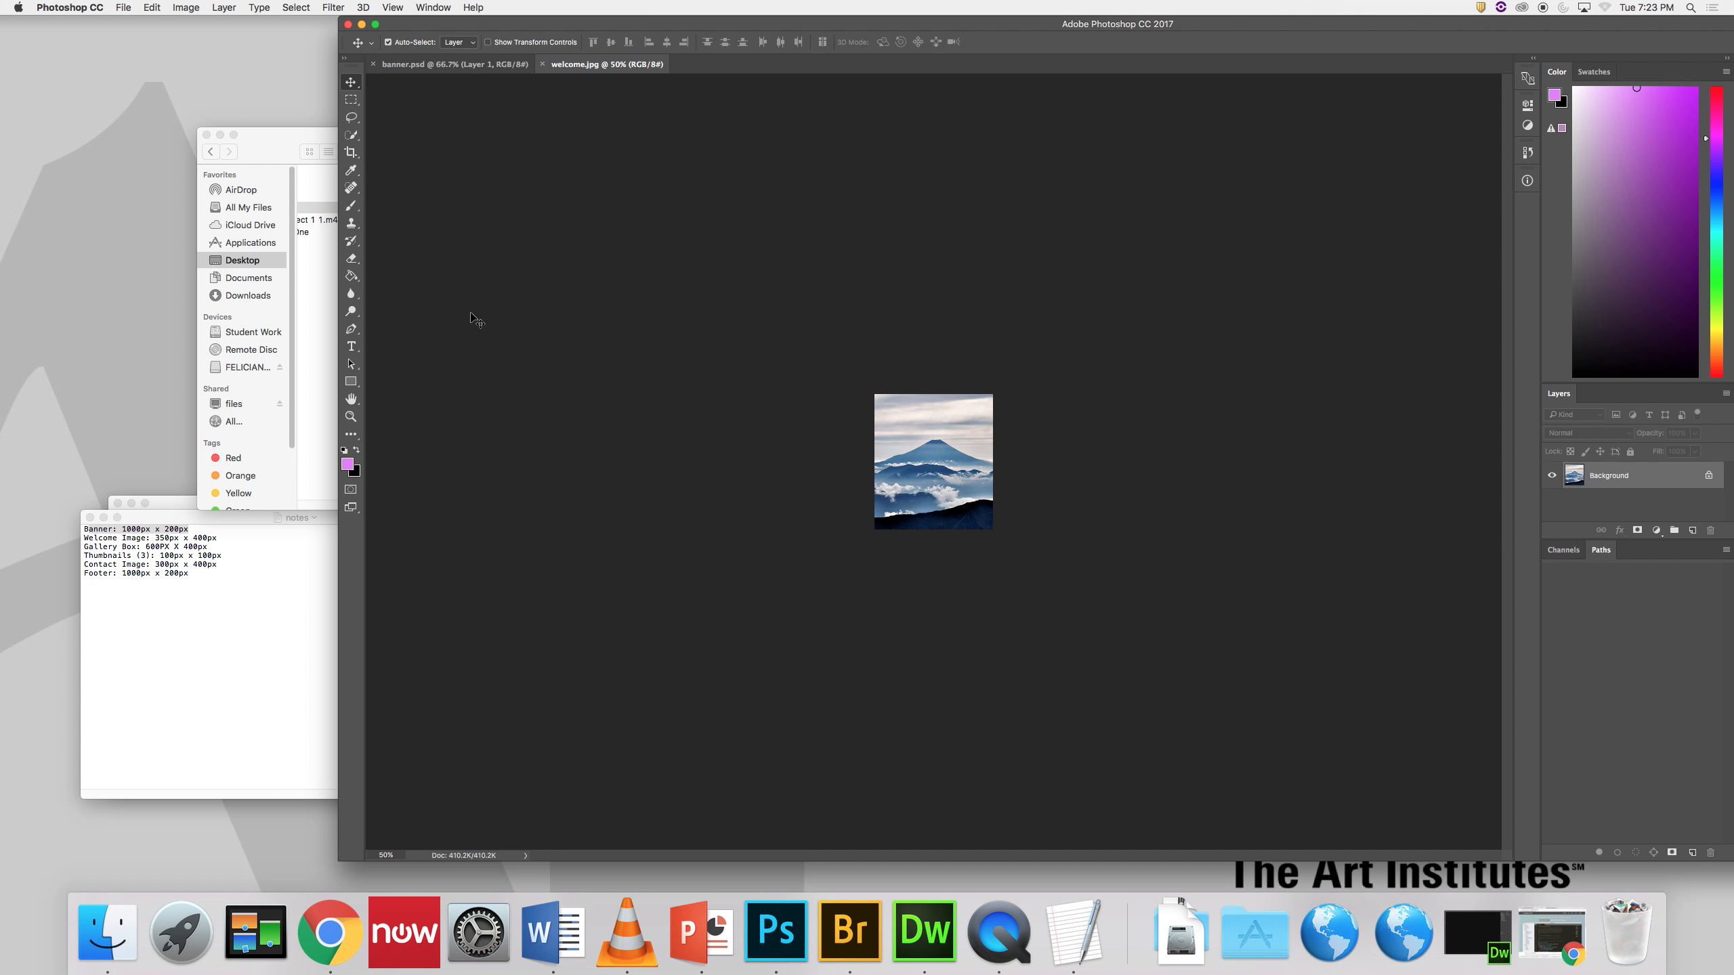
Step: Open the japan, landscape and tokyo pictures from the resources folder together in Photoshop
{"action": "mouse_move", "coordinate": [614, 28]}
{"action": "left_mouse_down"}
{"action": "mouse_move", "coordinate": [665, 30]}
{"action": "mouse_move", "coordinate": [600, 27]}
{"action": "left_mouse_up"}
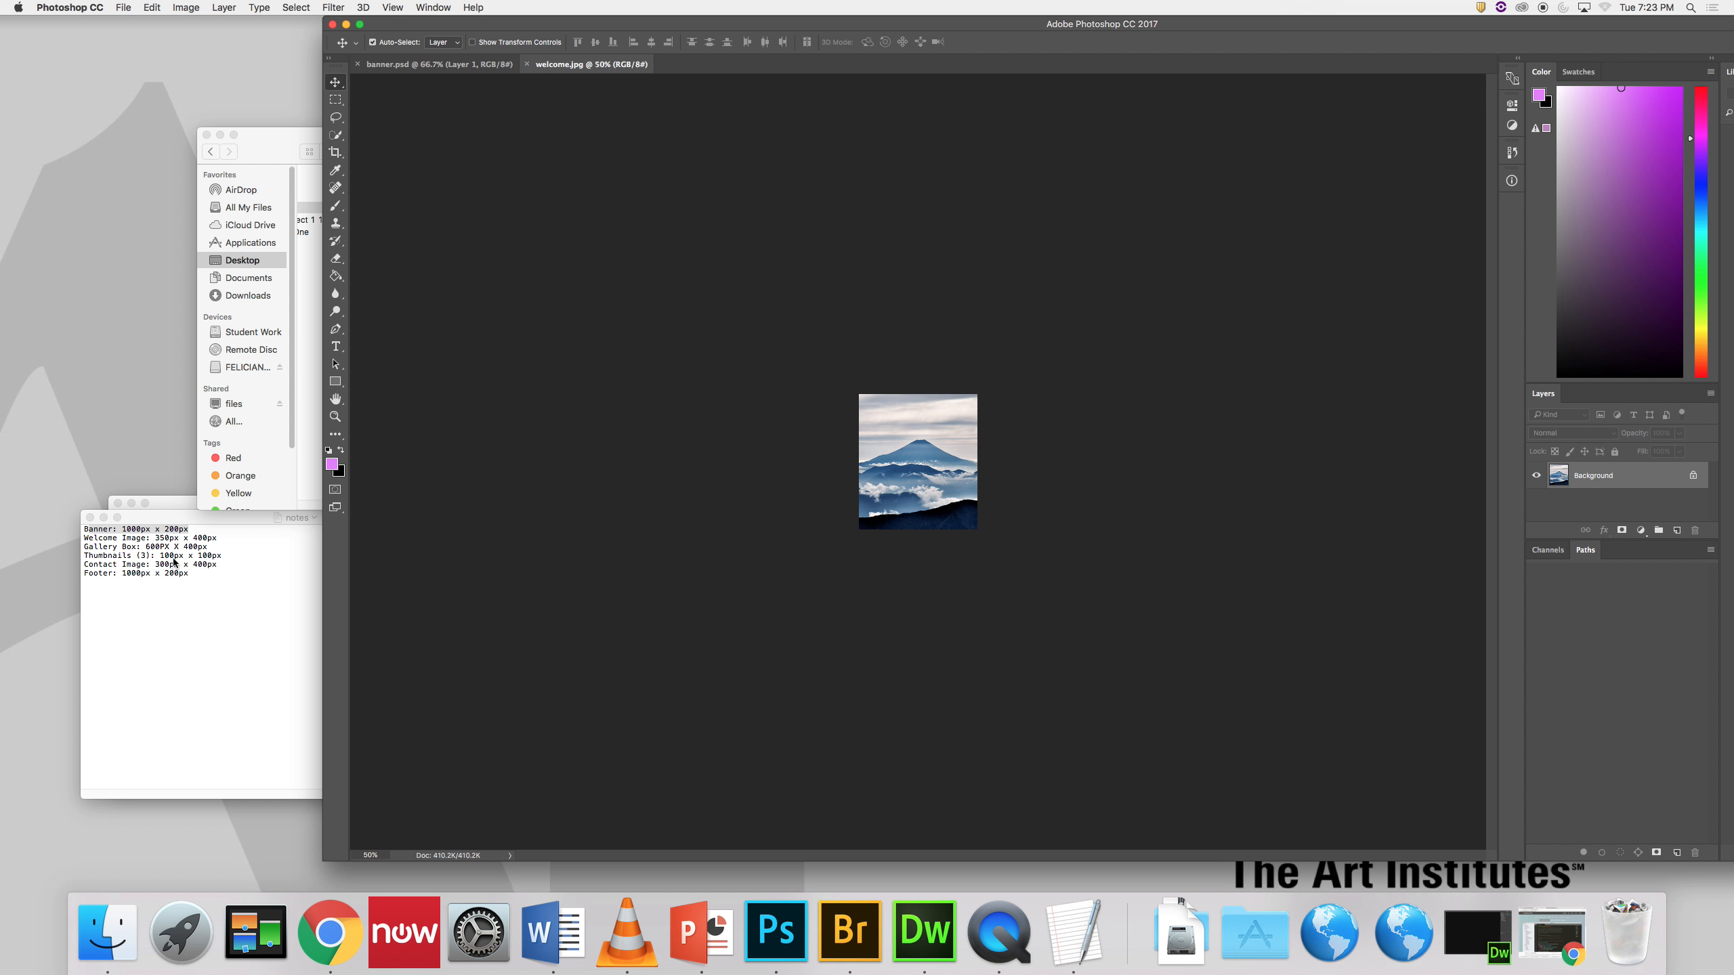
{"action": "left_click", "coordinate": [298, 147]}
{"action": "left_click", "coordinate": [546, 207]}
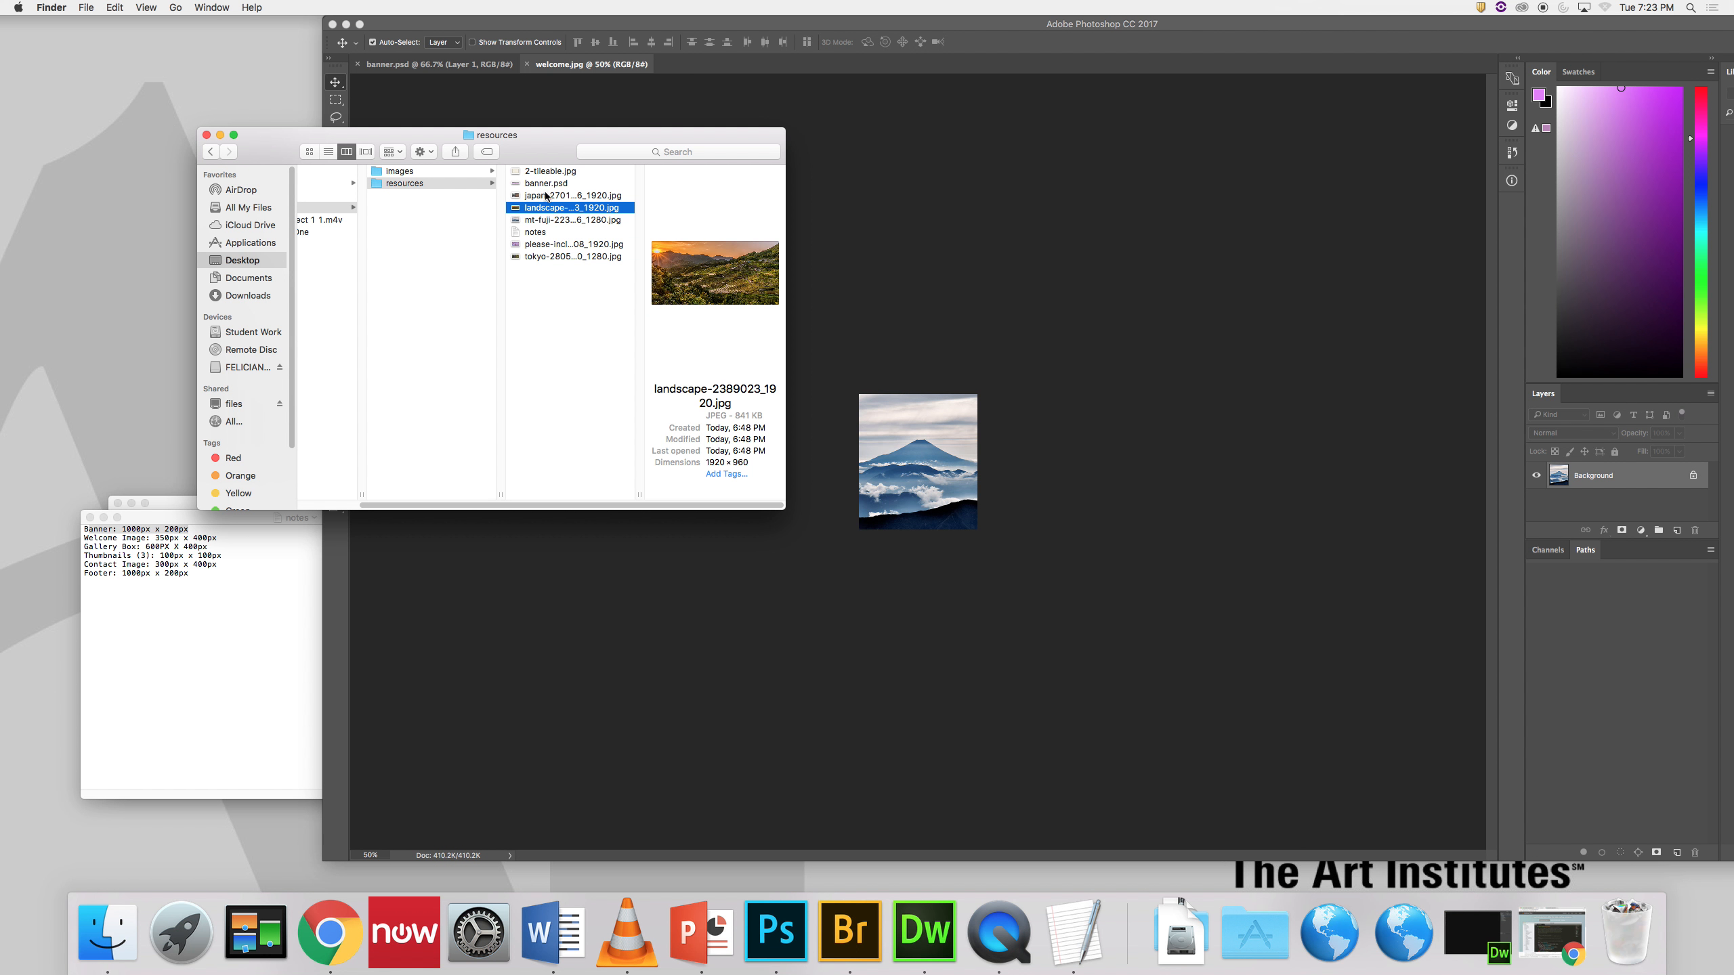
{"action": "left_click", "coordinate": [563, 196]}
{"action": "left_click", "coordinate": [560, 208], "text": "super"}
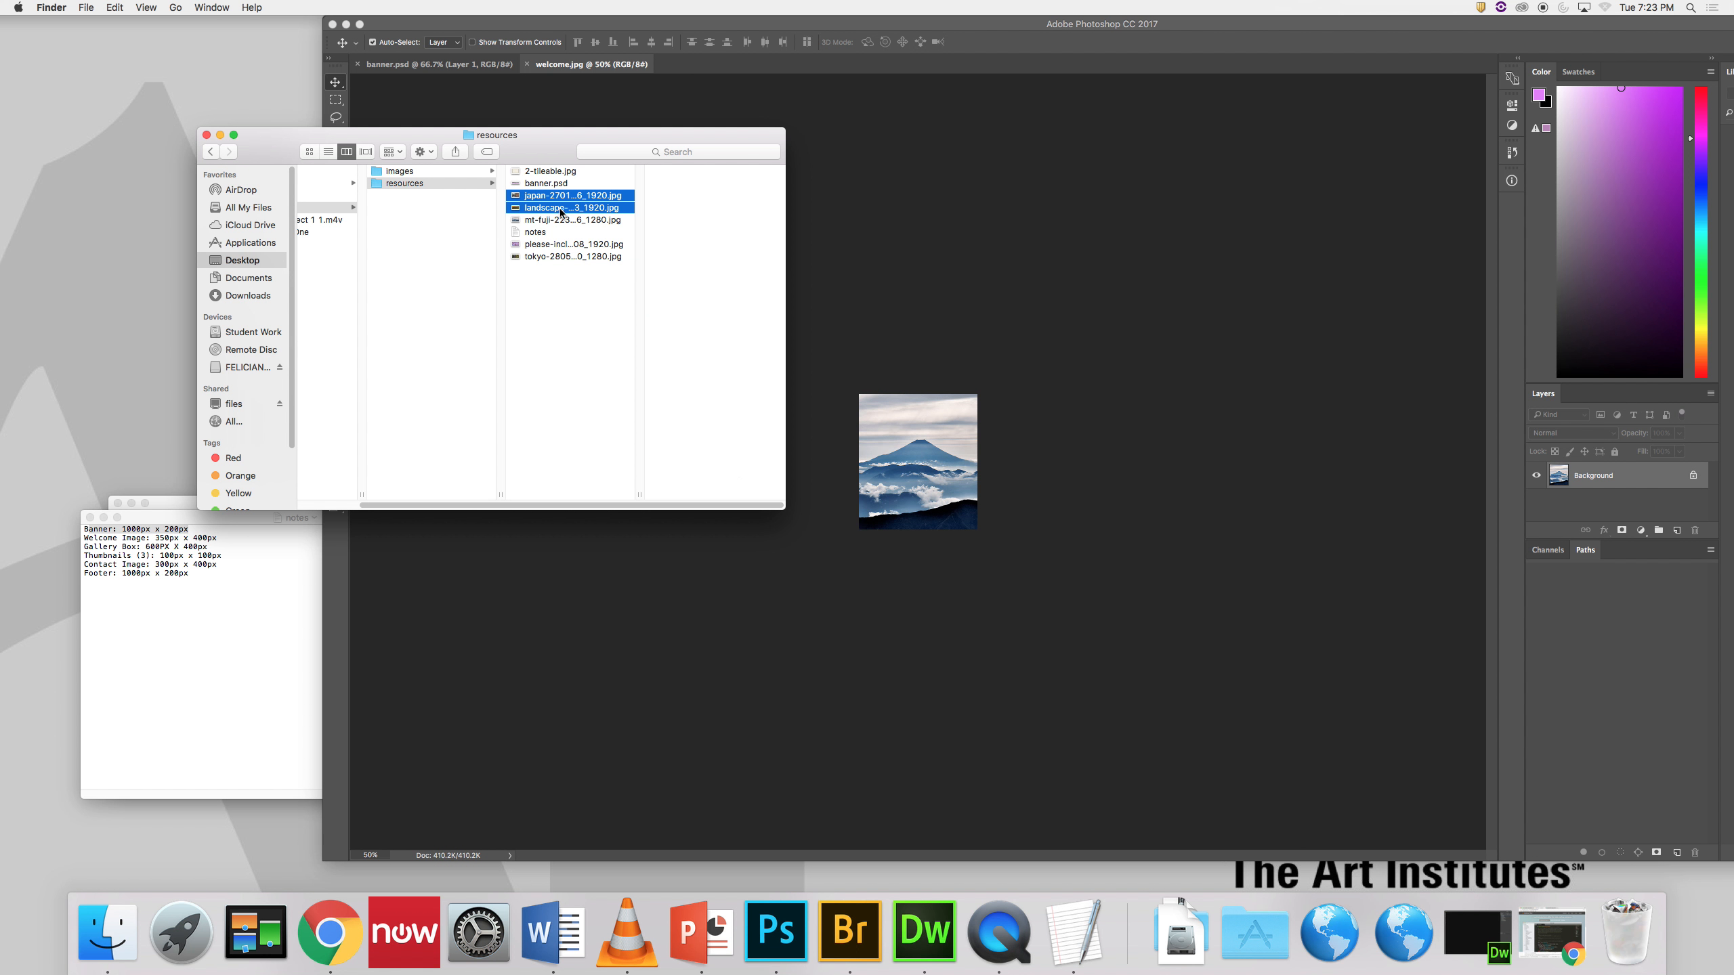
{"action": "left_click", "coordinate": [563, 258], "text": "super"}
{"action": "left_click_drag", "start_coordinate": [563, 258], "coordinate": [792, 947]}
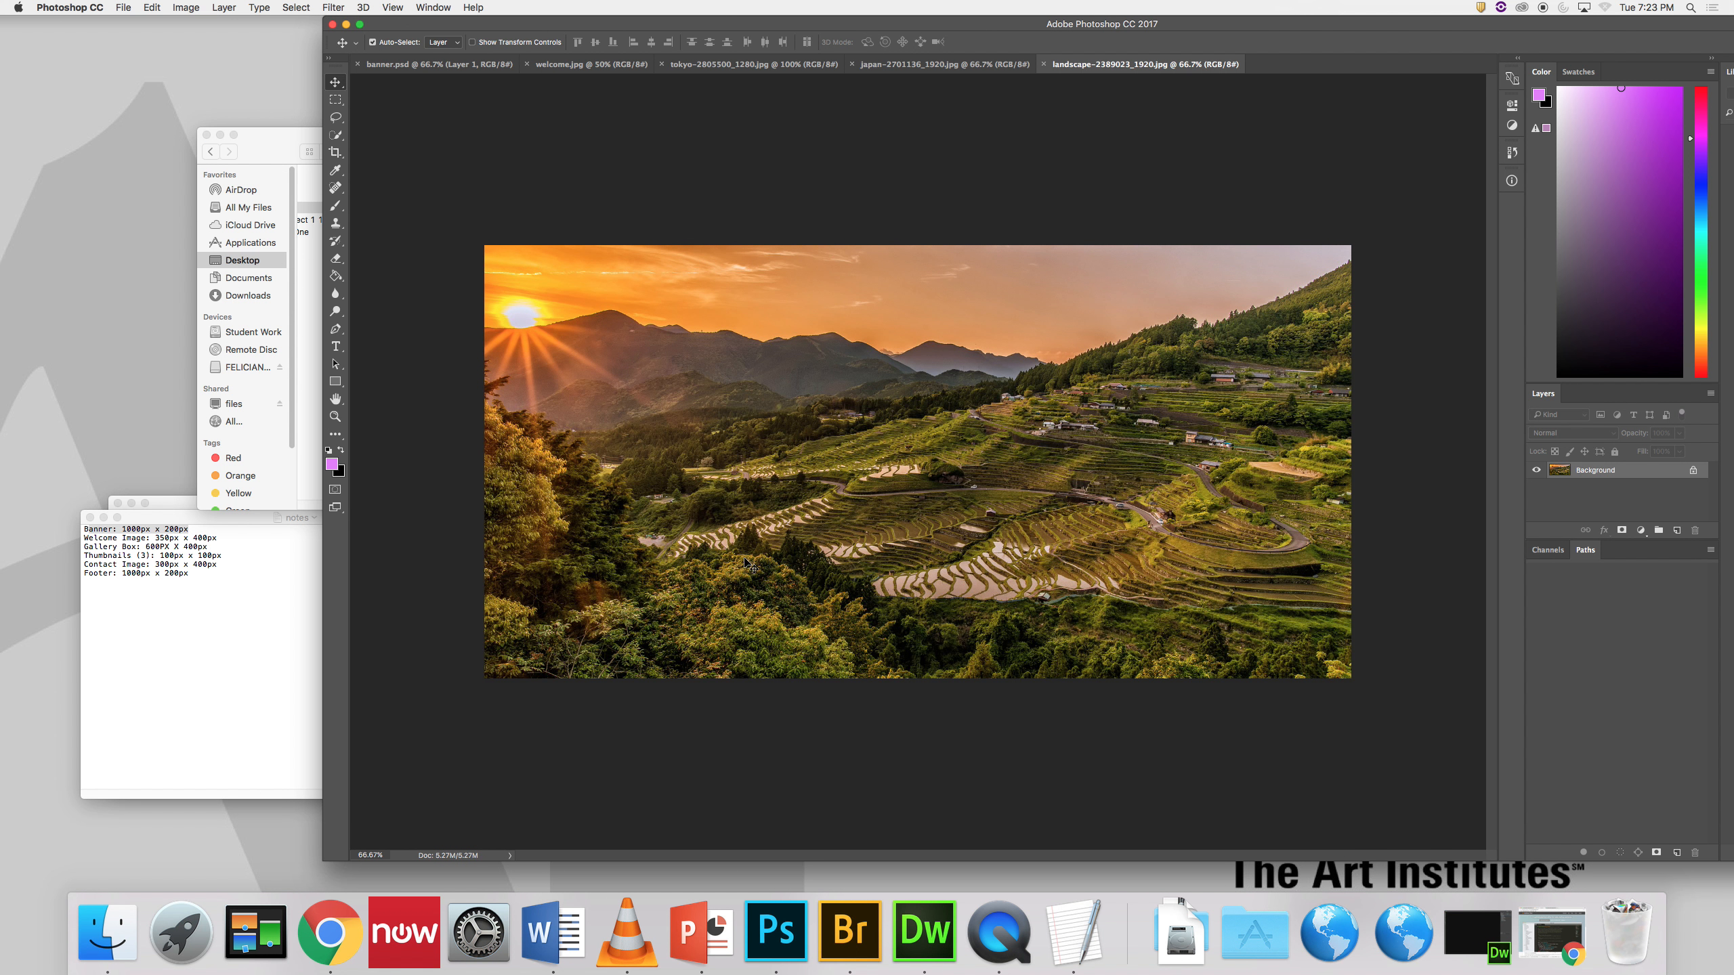
Step: Crop the landscape picture to a 600:400 ratio, shifting the photo so the sun lies inside the crop frame
{"action": "left_click", "coordinate": [336, 153]}
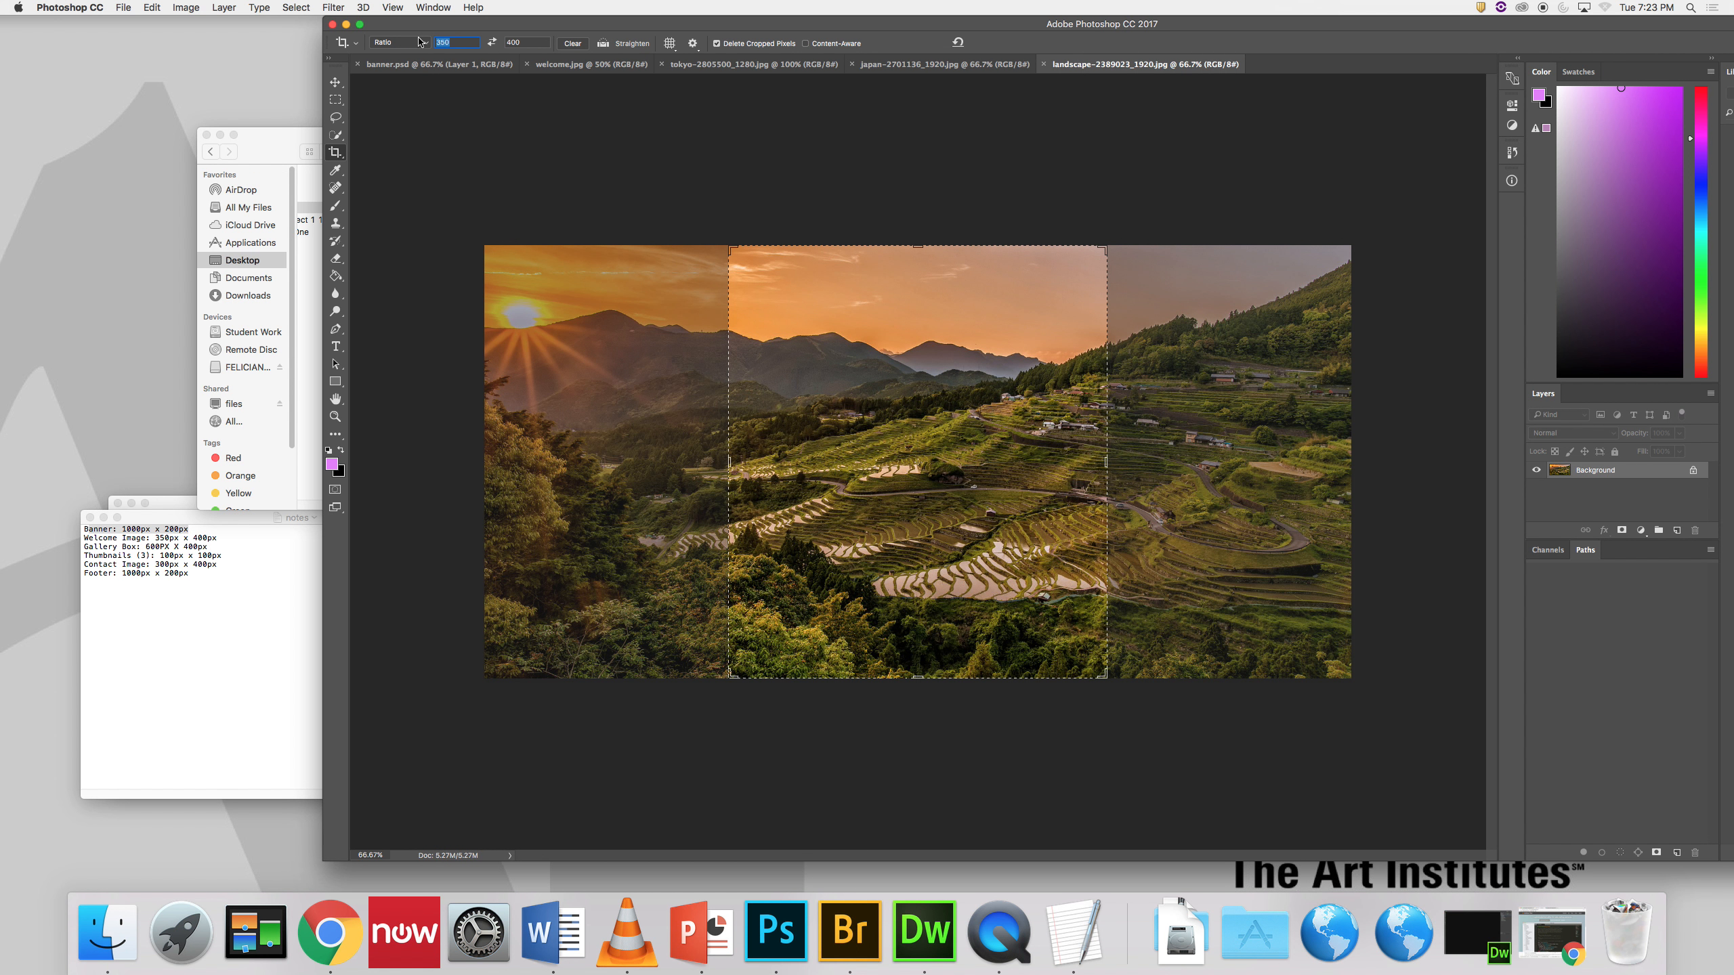
{"action": "type", "text": "600"}
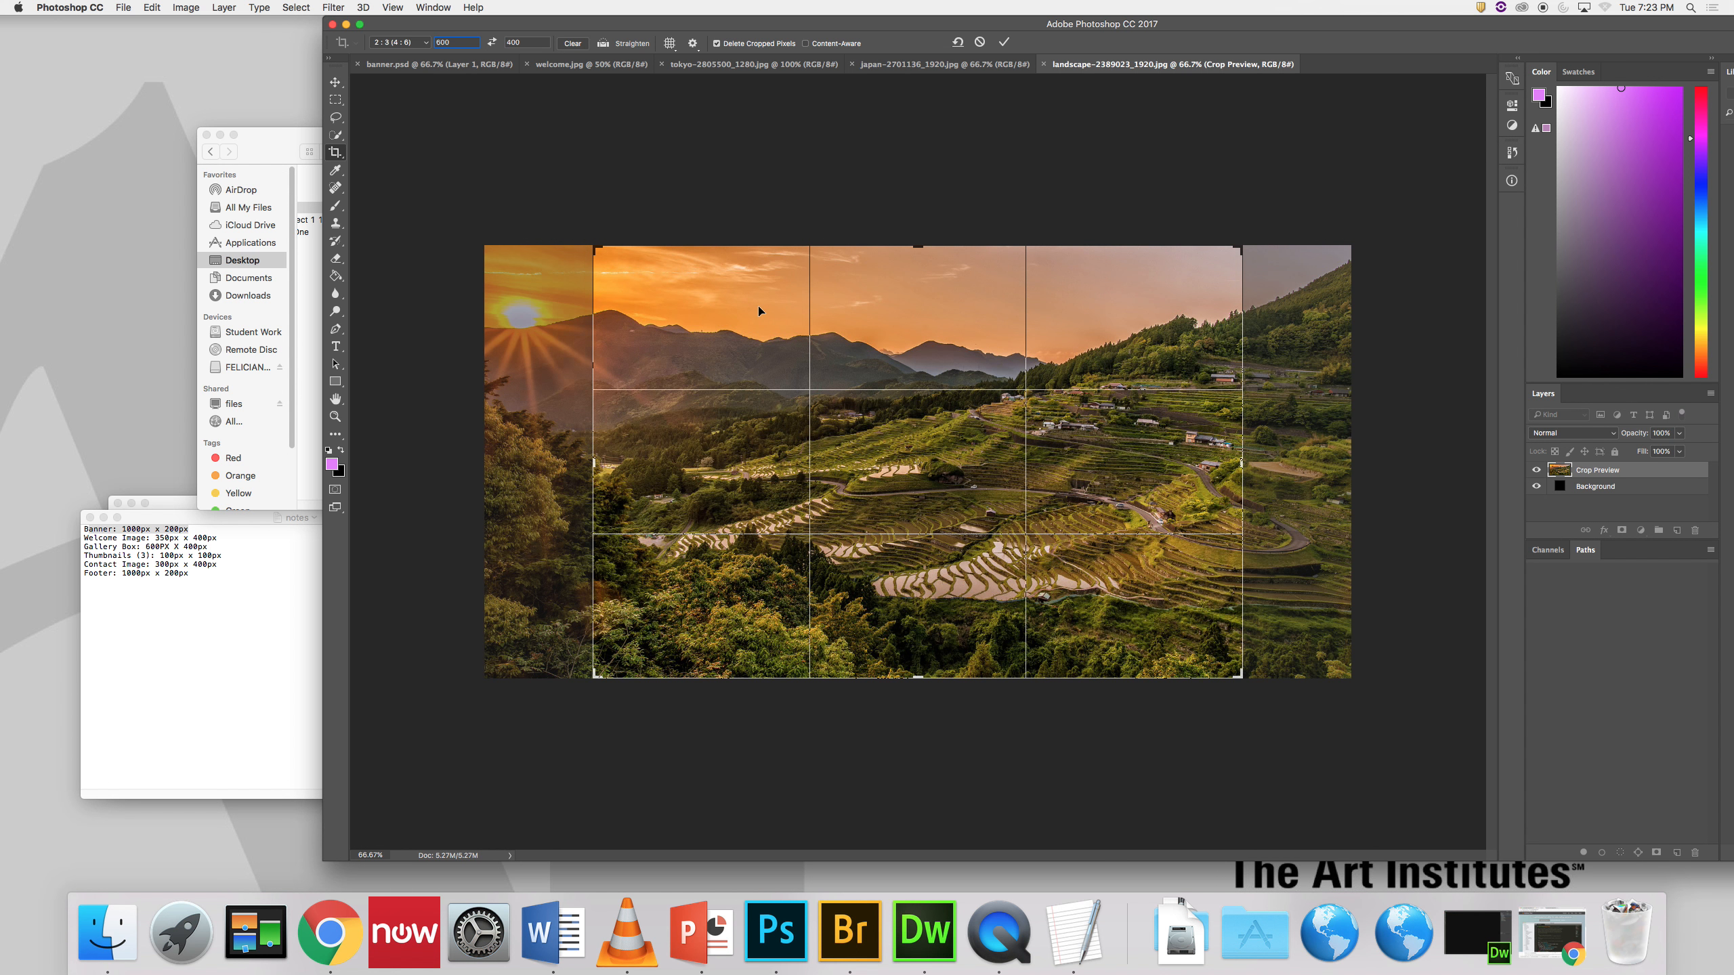
{"action": "left_click_drag", "start_coordinate": [759, 313], "coordinate": [855, 315]}
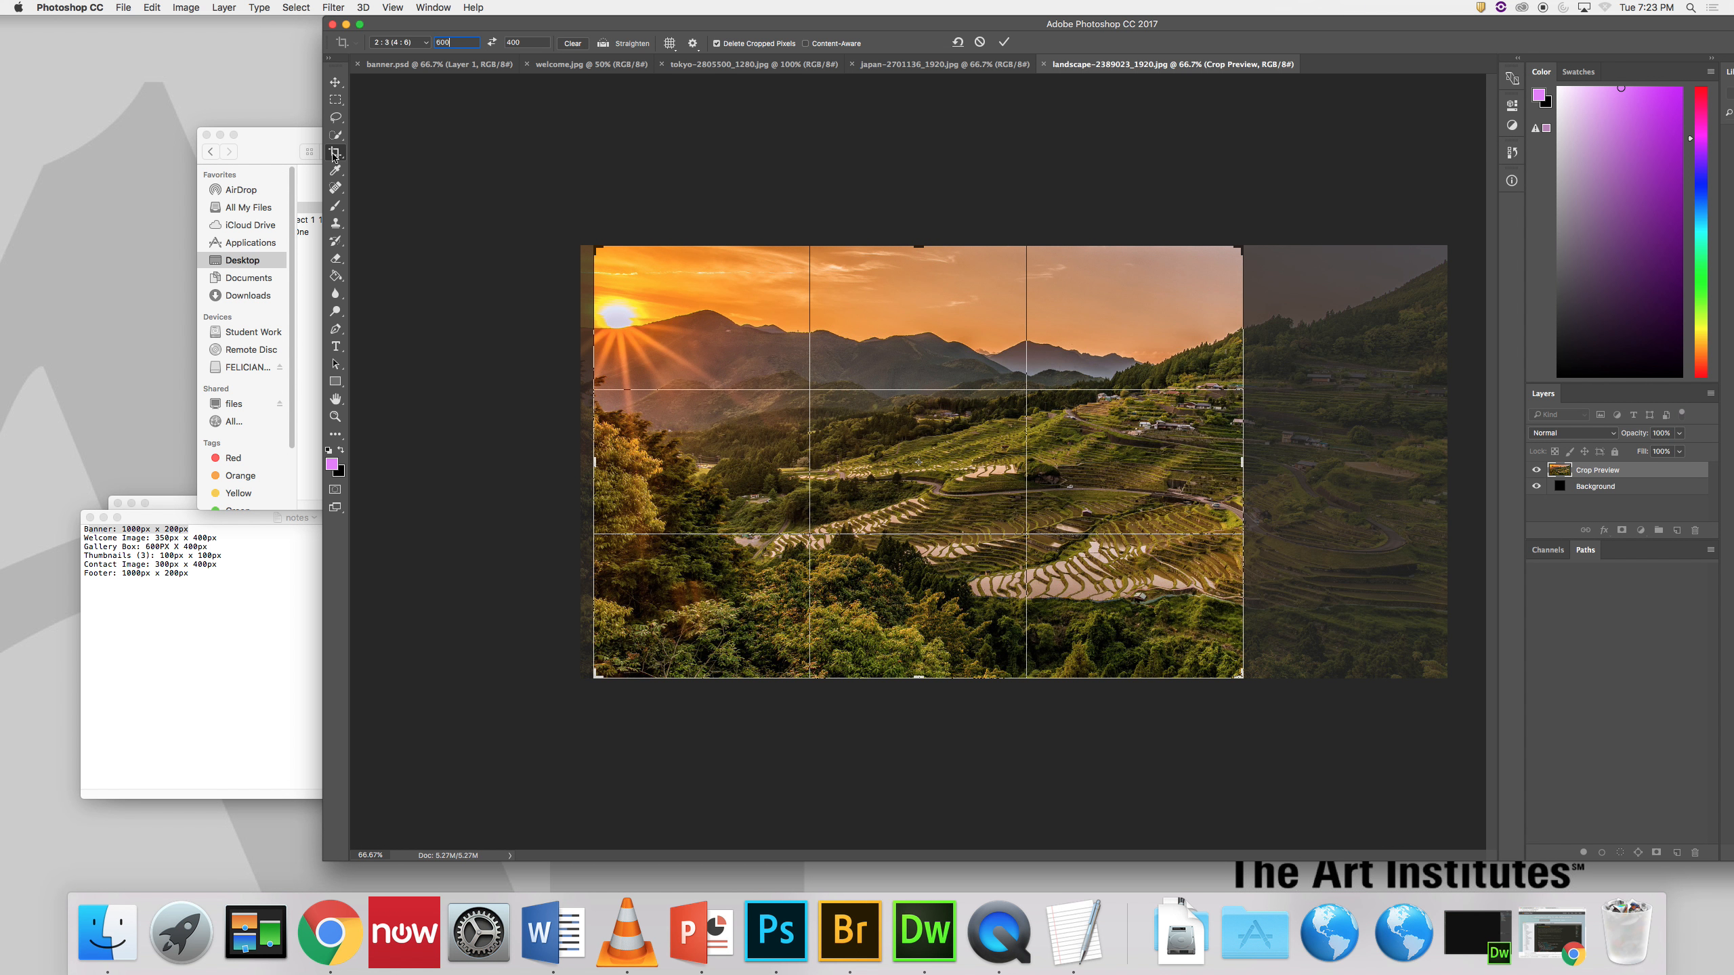
{"action": "left_click", "coordinate": [337, 83]}
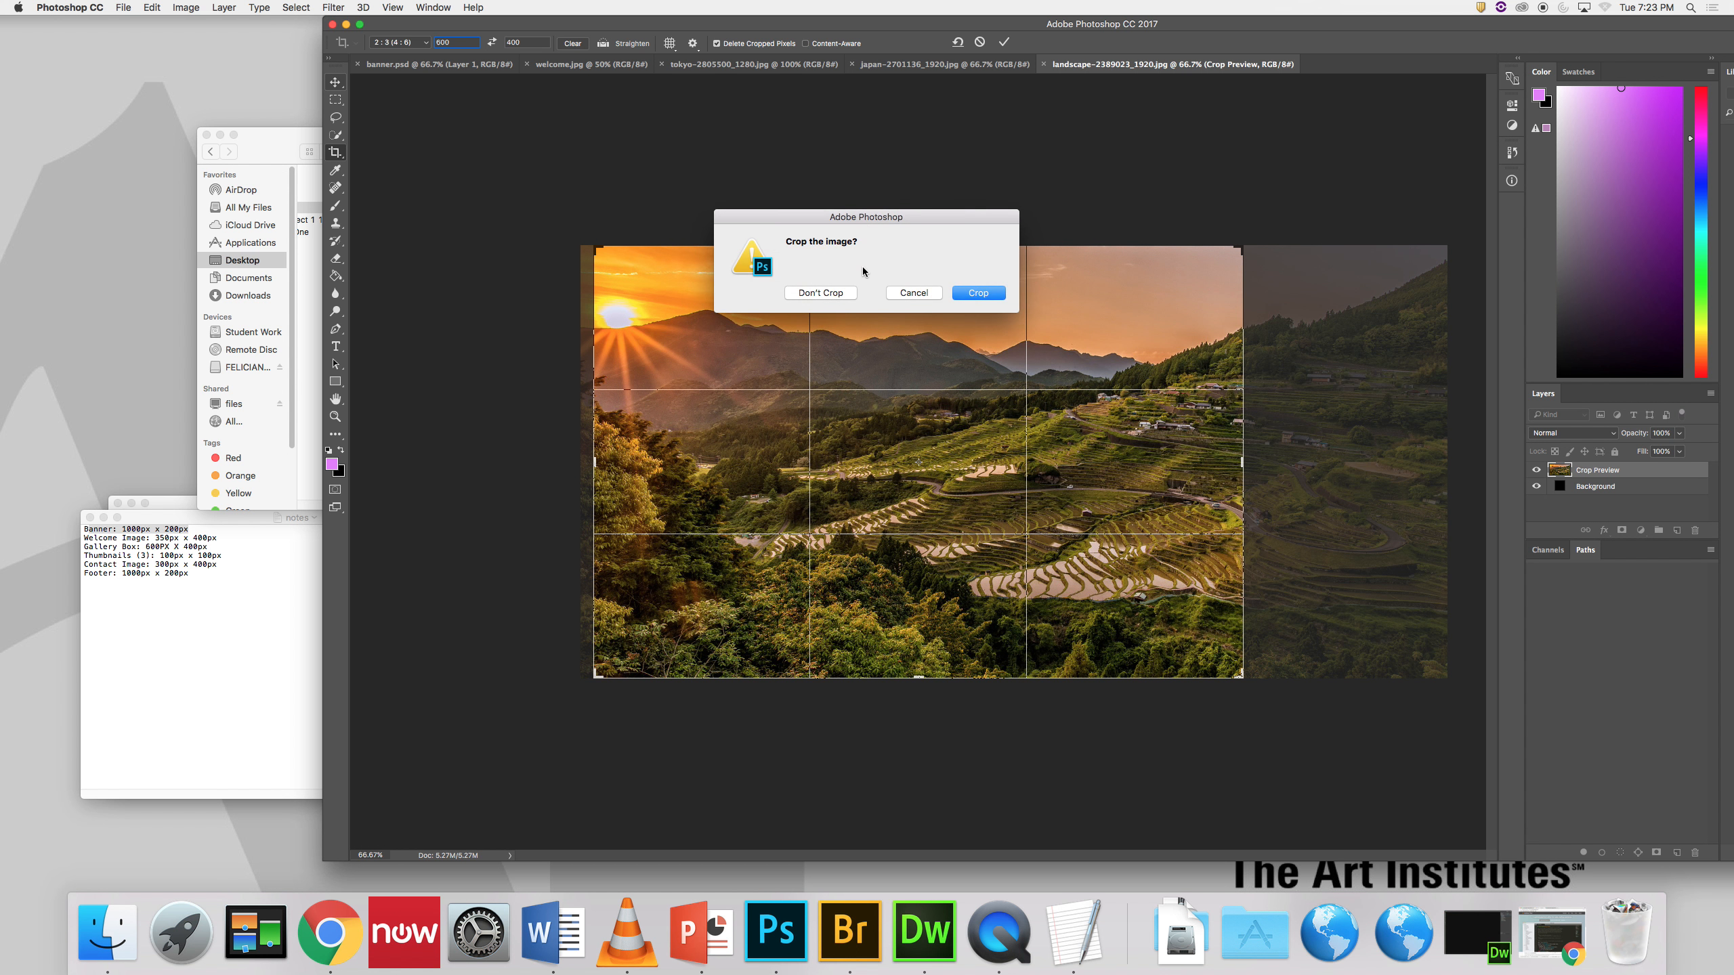
{"action": "left_click", "coordinate": [980, 296]}
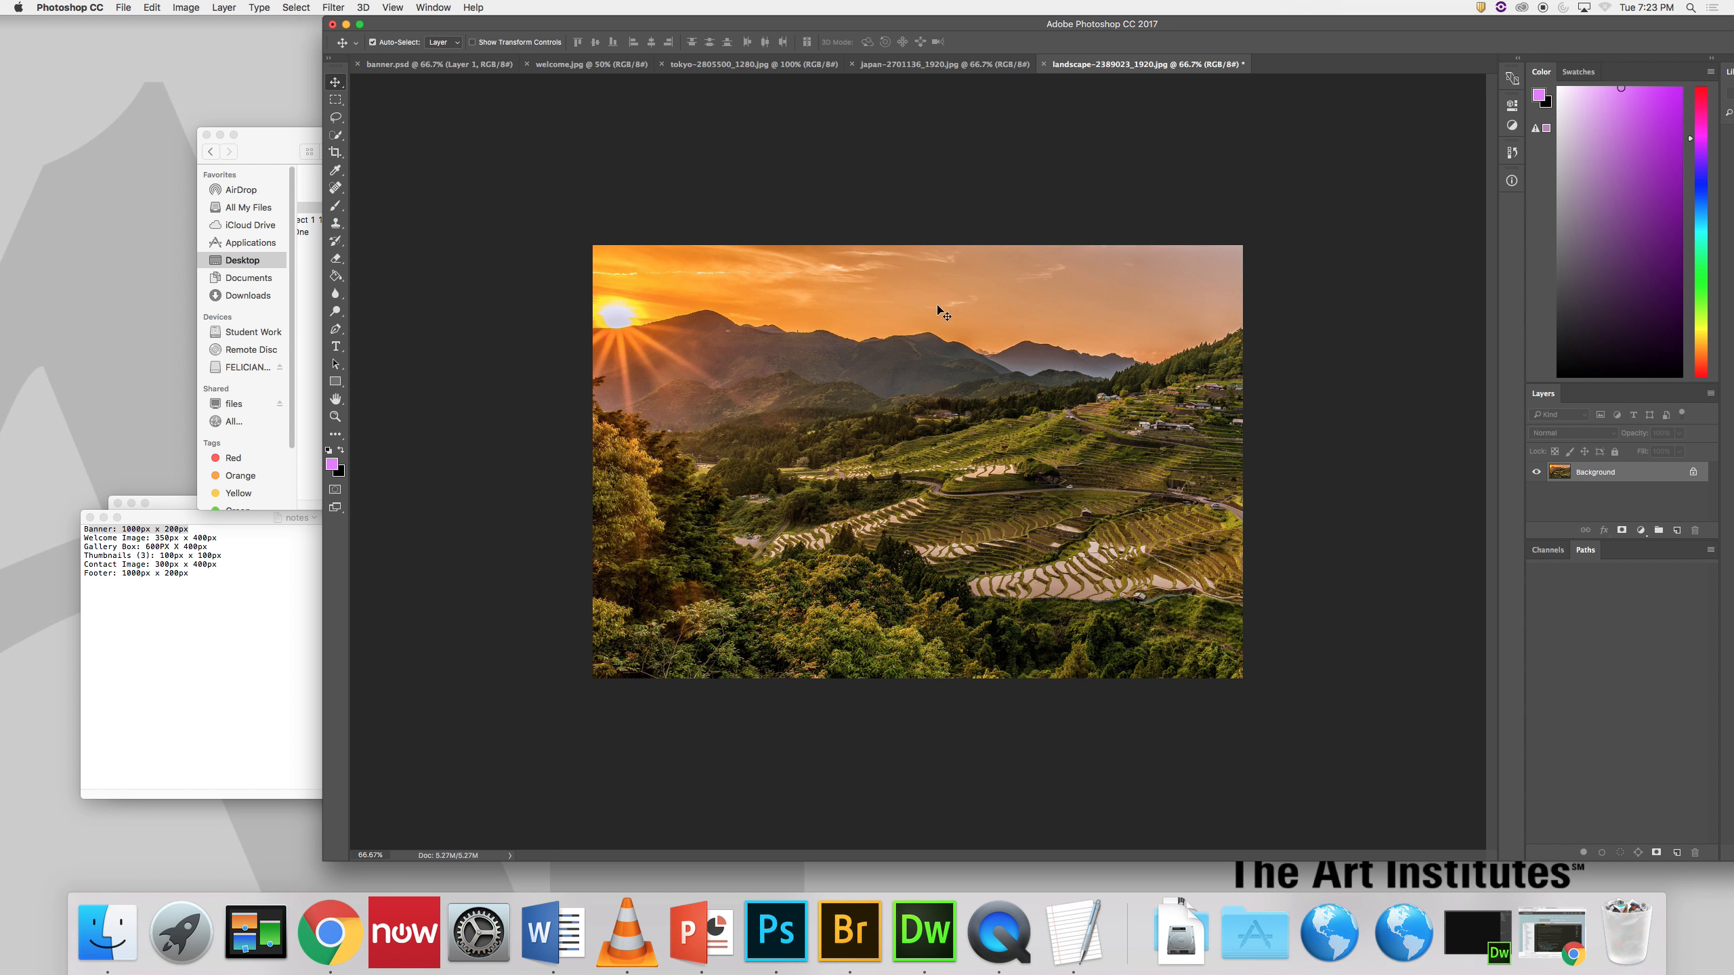
Step: Crop the japan street picture to the 600:400 ratio, keeping nearly the whole photo
{"action": "left_click", "coordinate": [961, 68]}
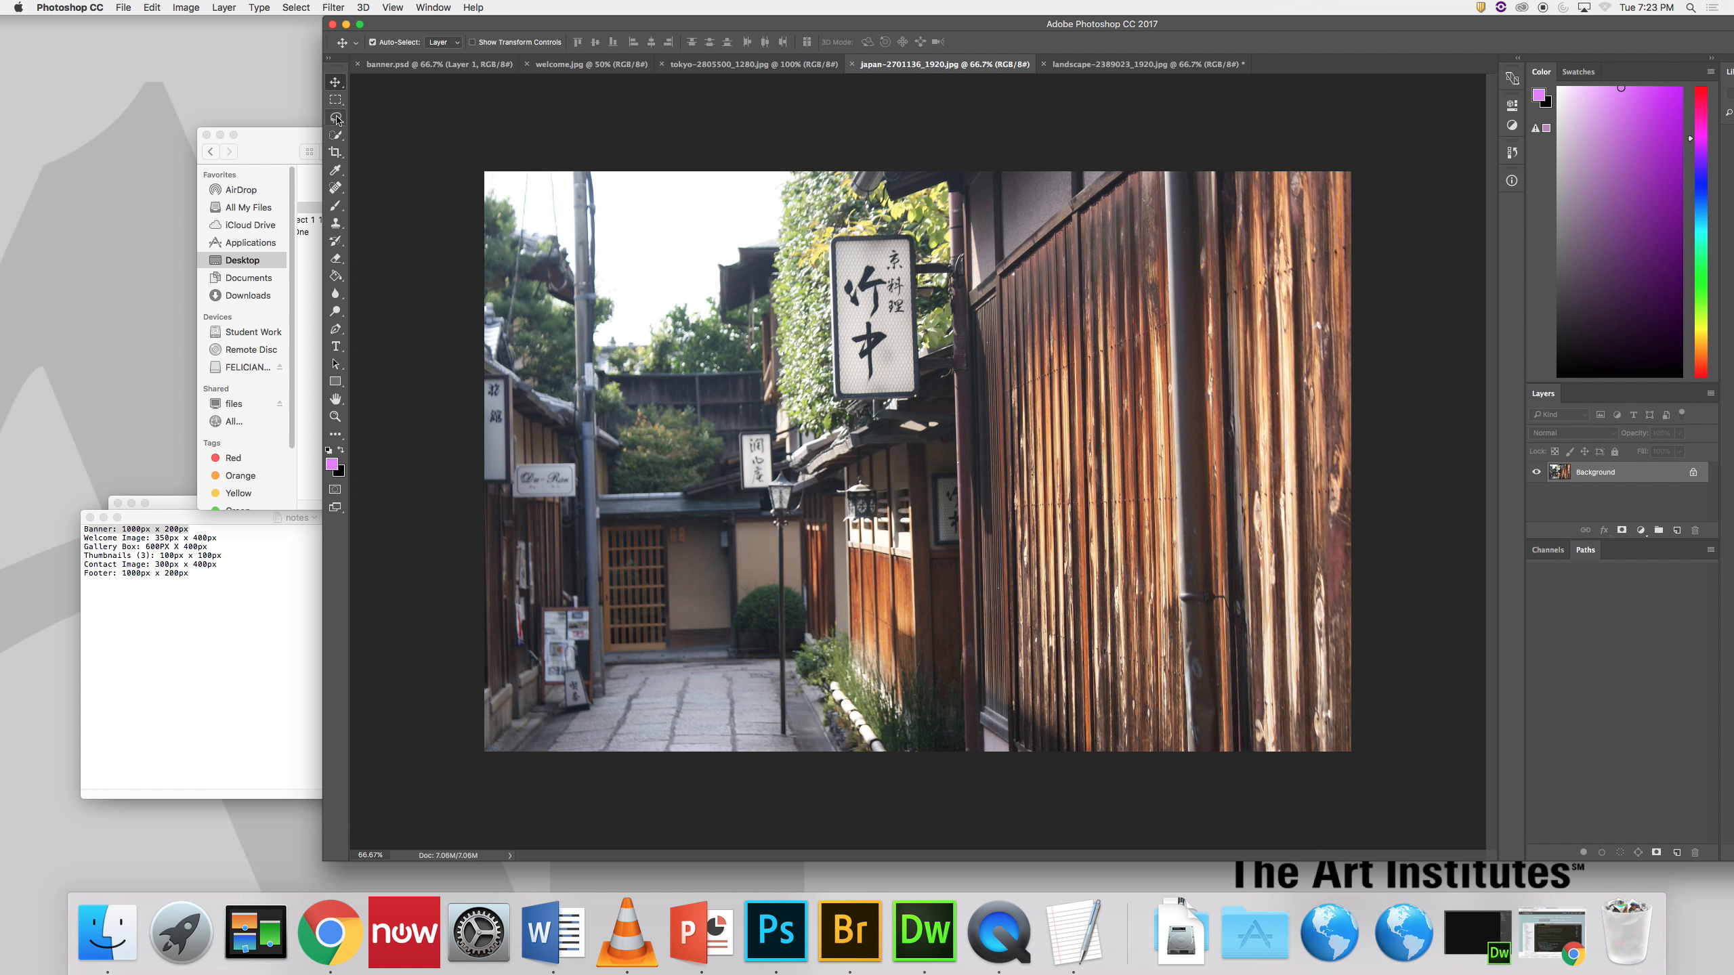
{"action": "left_click", "coordinate": [335, 151]}
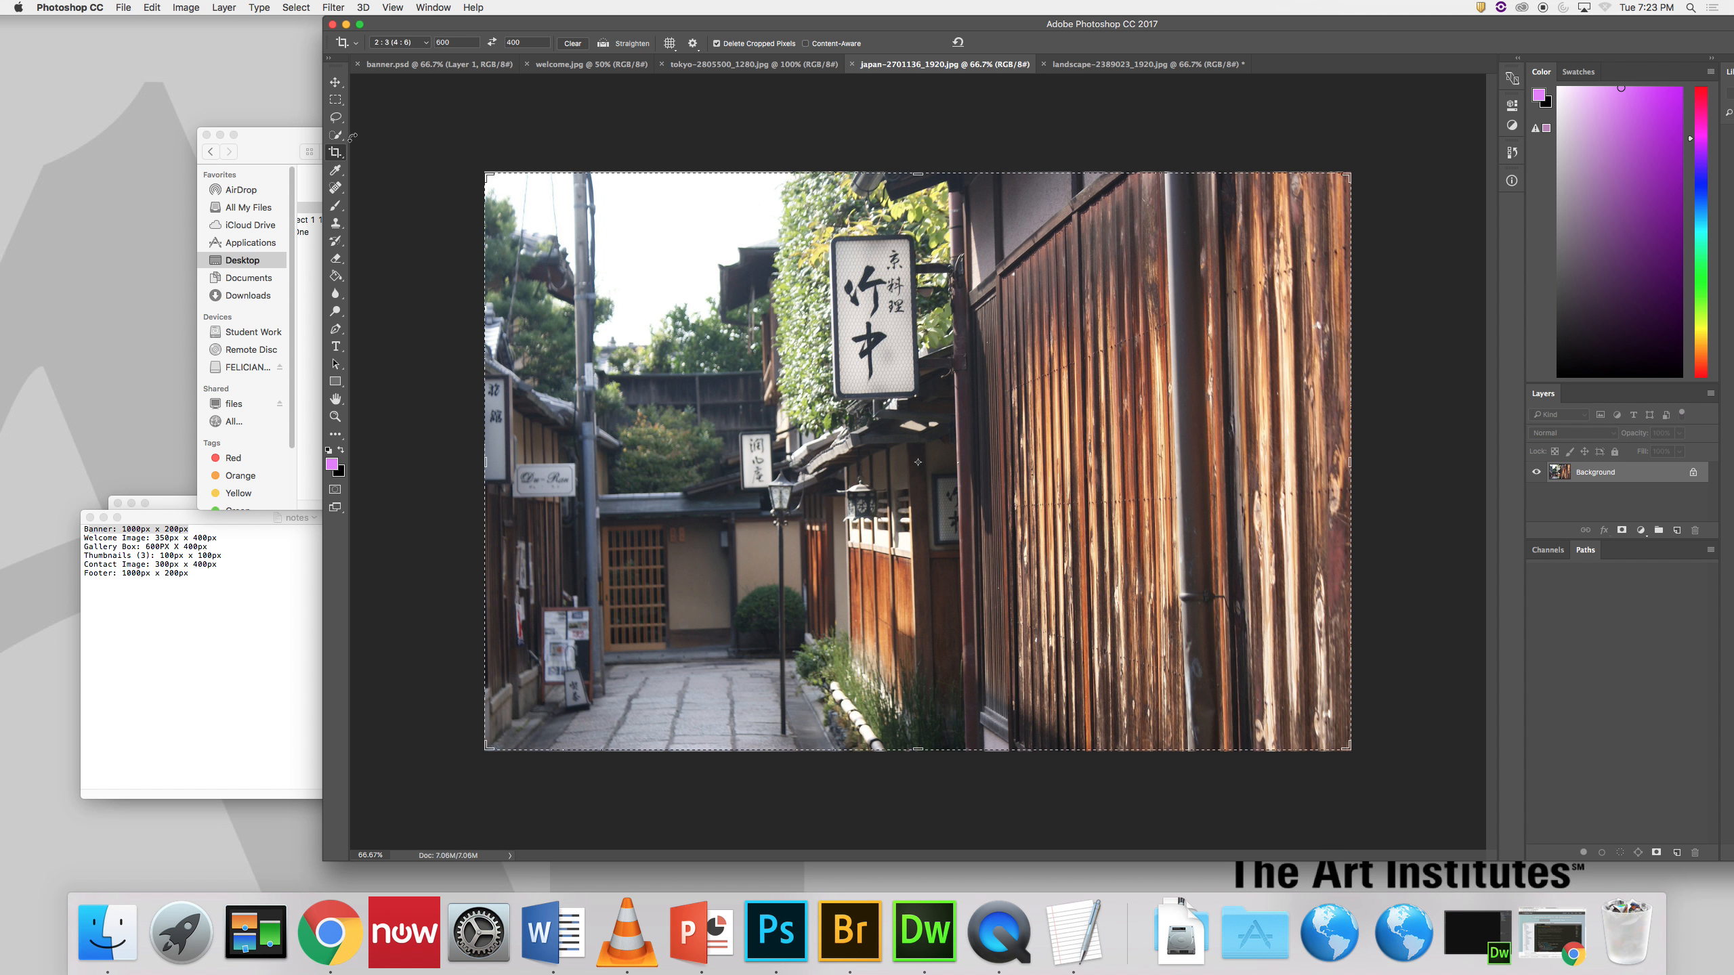
{"action": "left_click", "coordinate": [609, 249]}
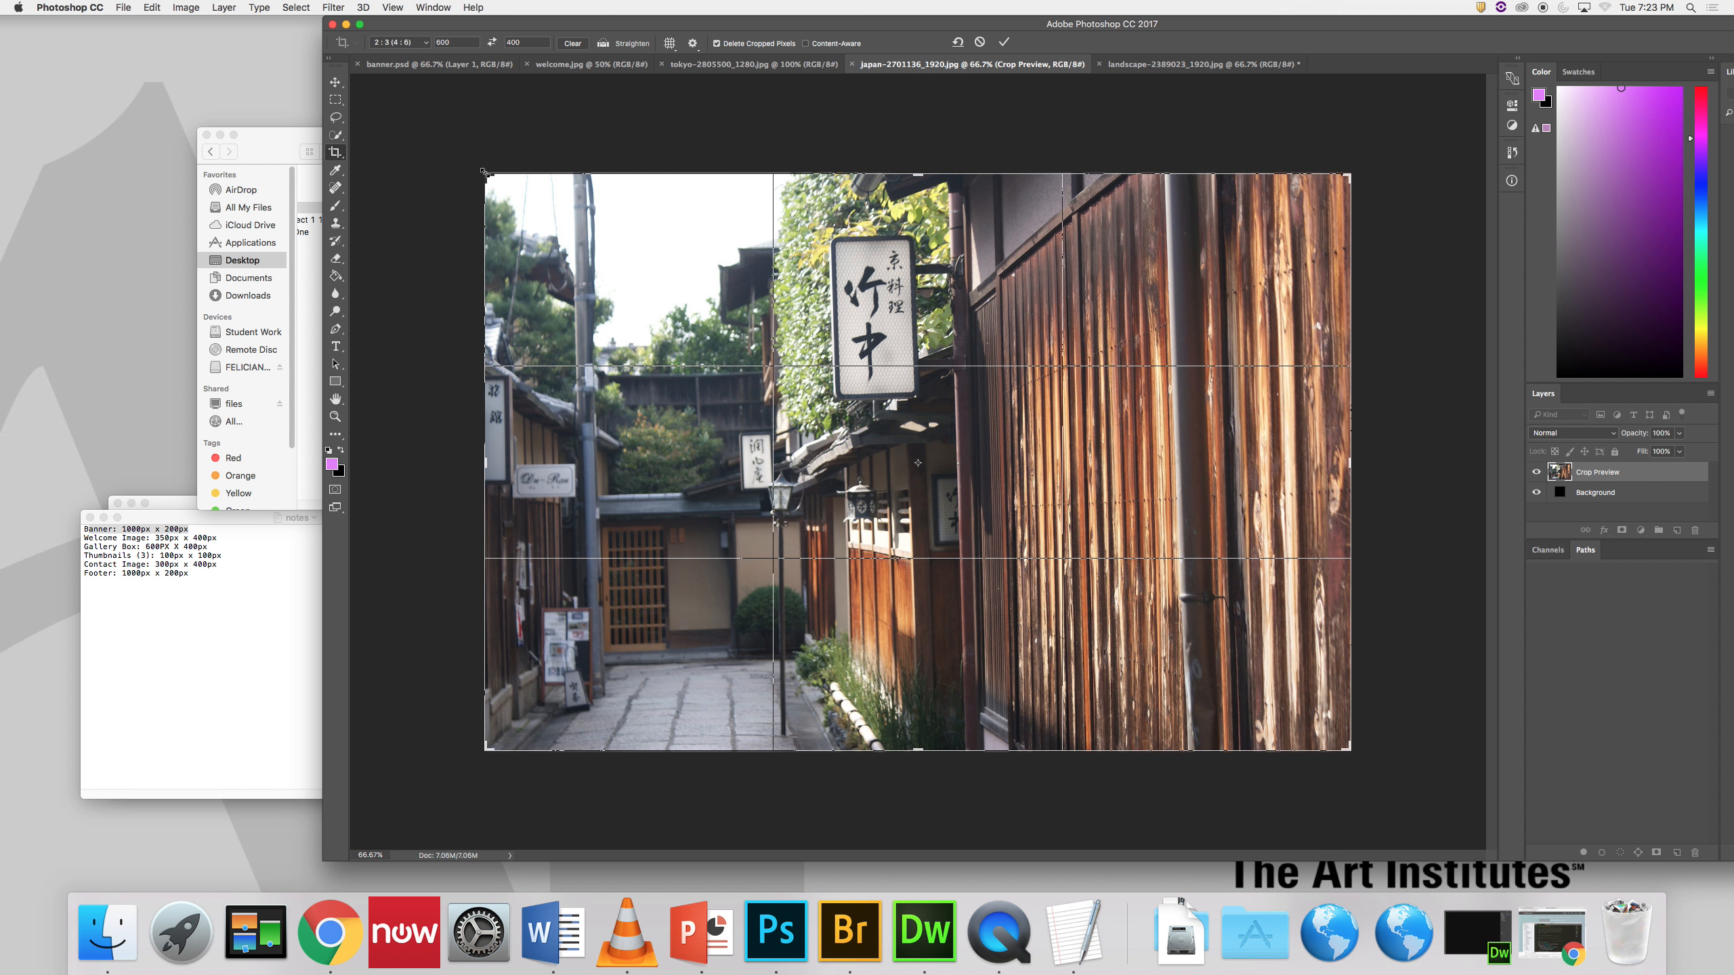
{"action": "left_click_drag", "start_coordinate": [483, 171], "coordinate": [493, 178]}
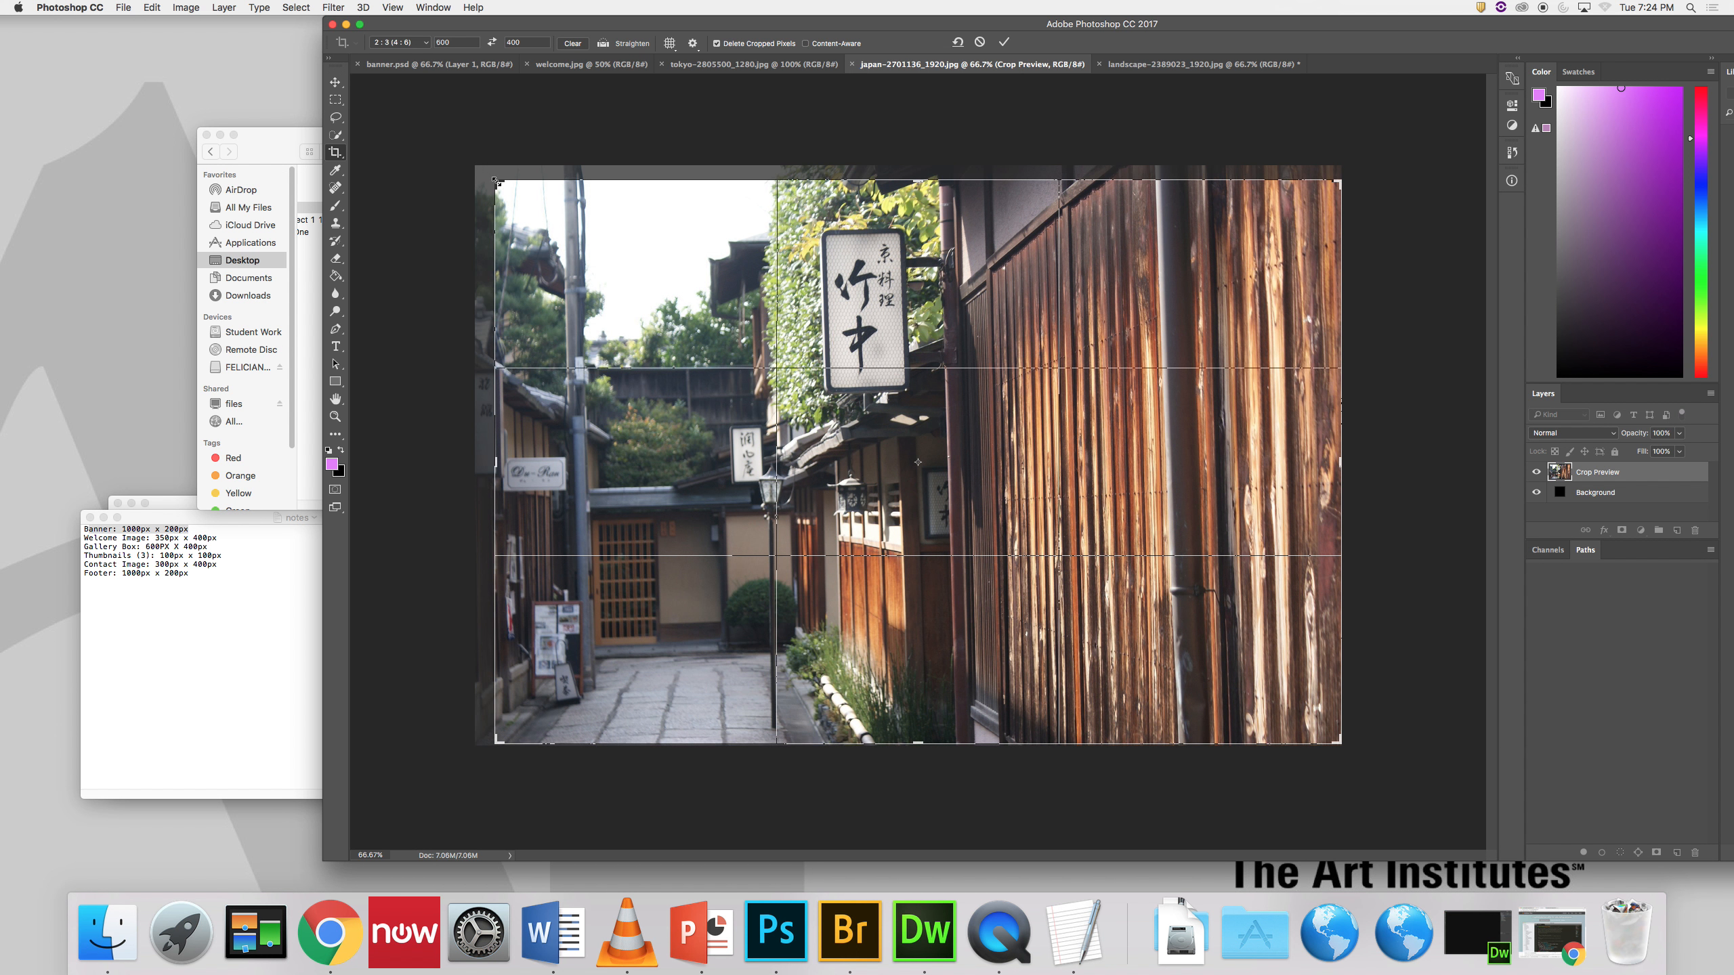
{"action": "key", "text": "Return"}
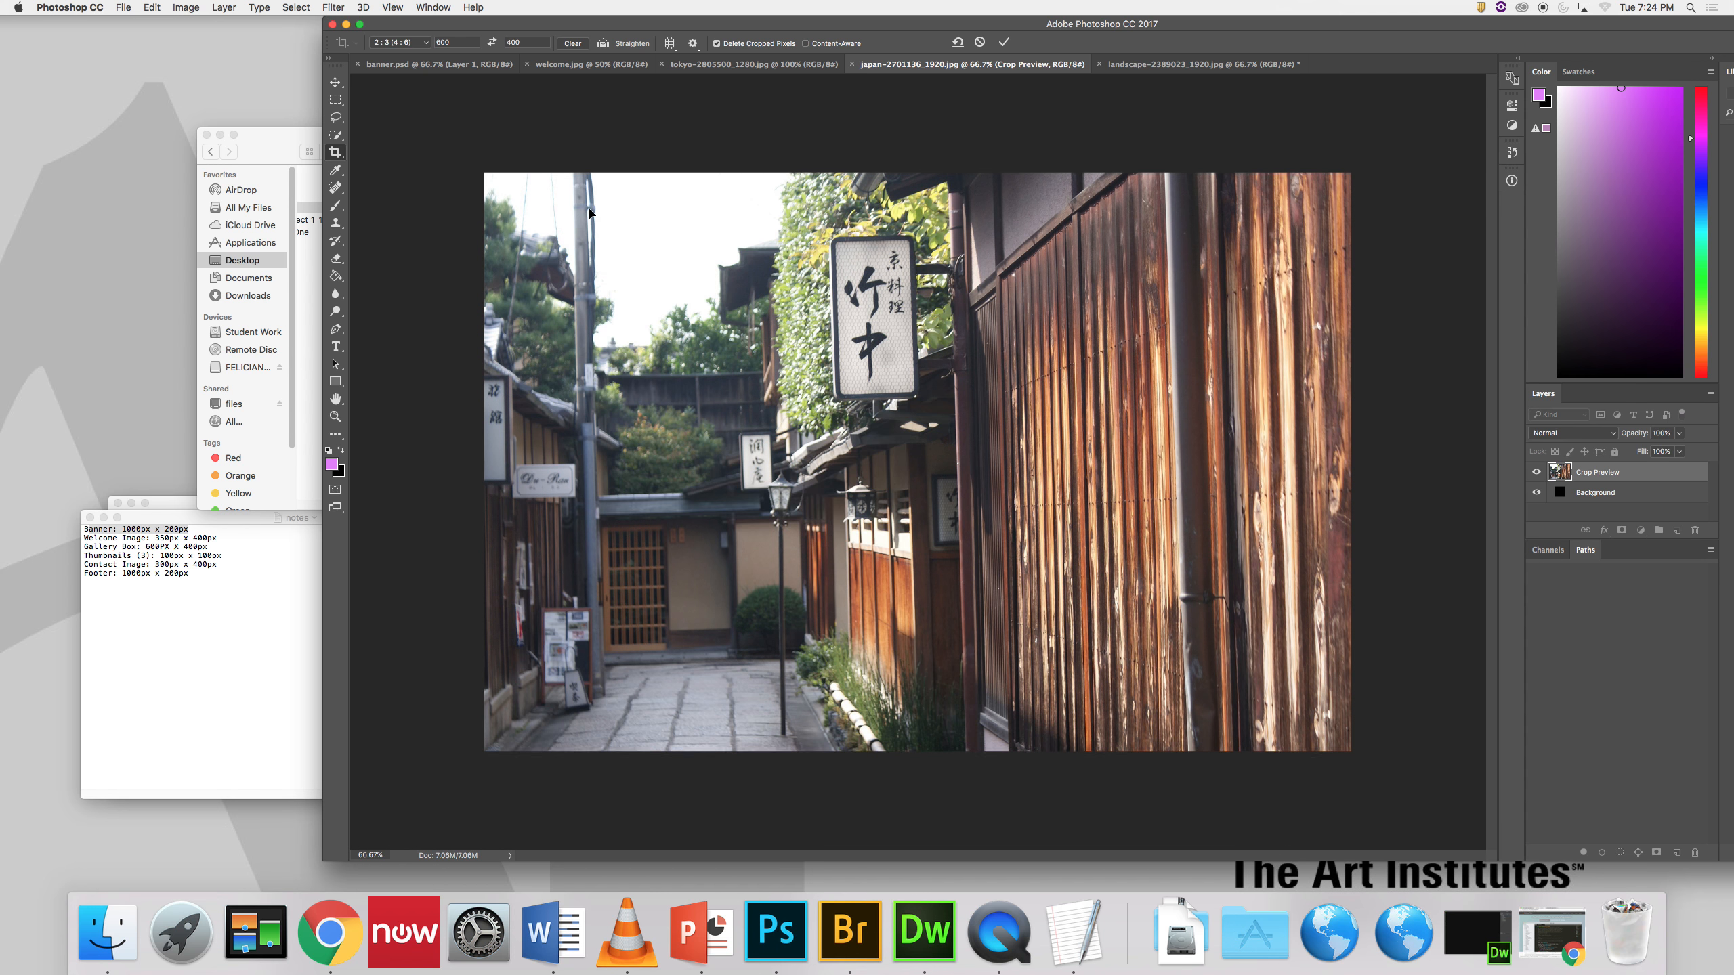
Step: Crop the tokyo temple picture to the 600:400 ratio, shifting the photo slightly within the crop frame
{"action": "left_click", "coordinate": [740, 65]}
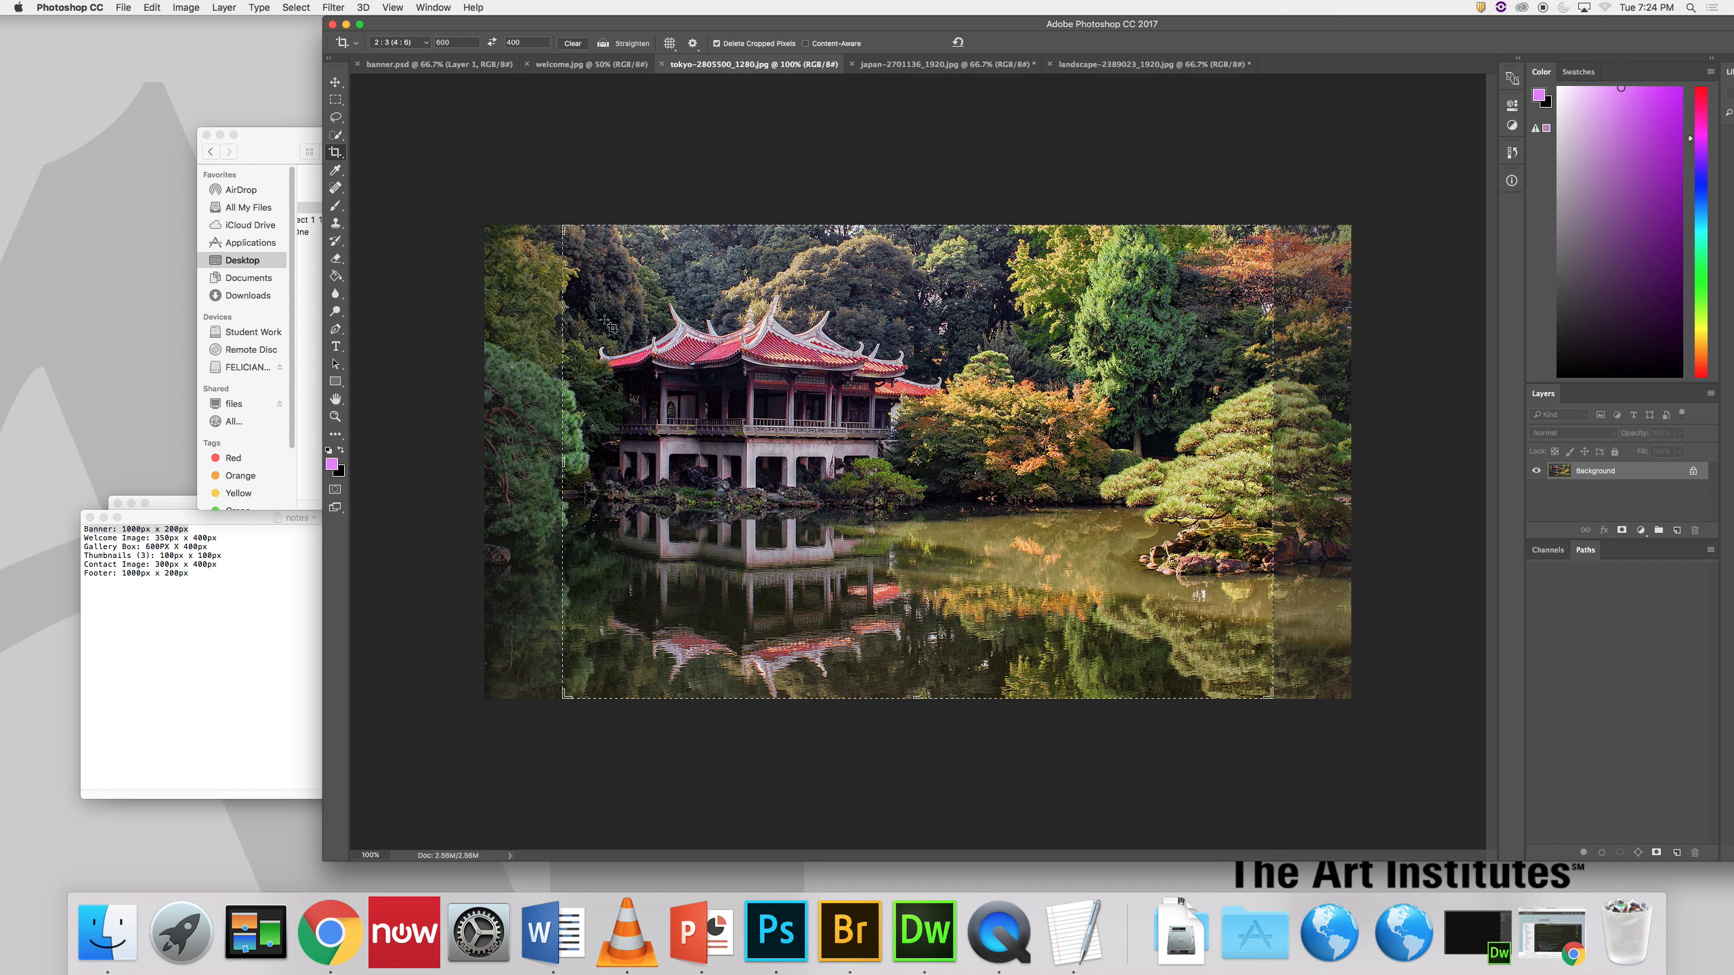
{"action": "left_click", "coordinate": [599, 280]}
{"action": "left_click_drag", "start_coordinate": [757, 346], "coordinate": [793, 347]}
{"action": "left_click", "coordinate": [335, 82]}
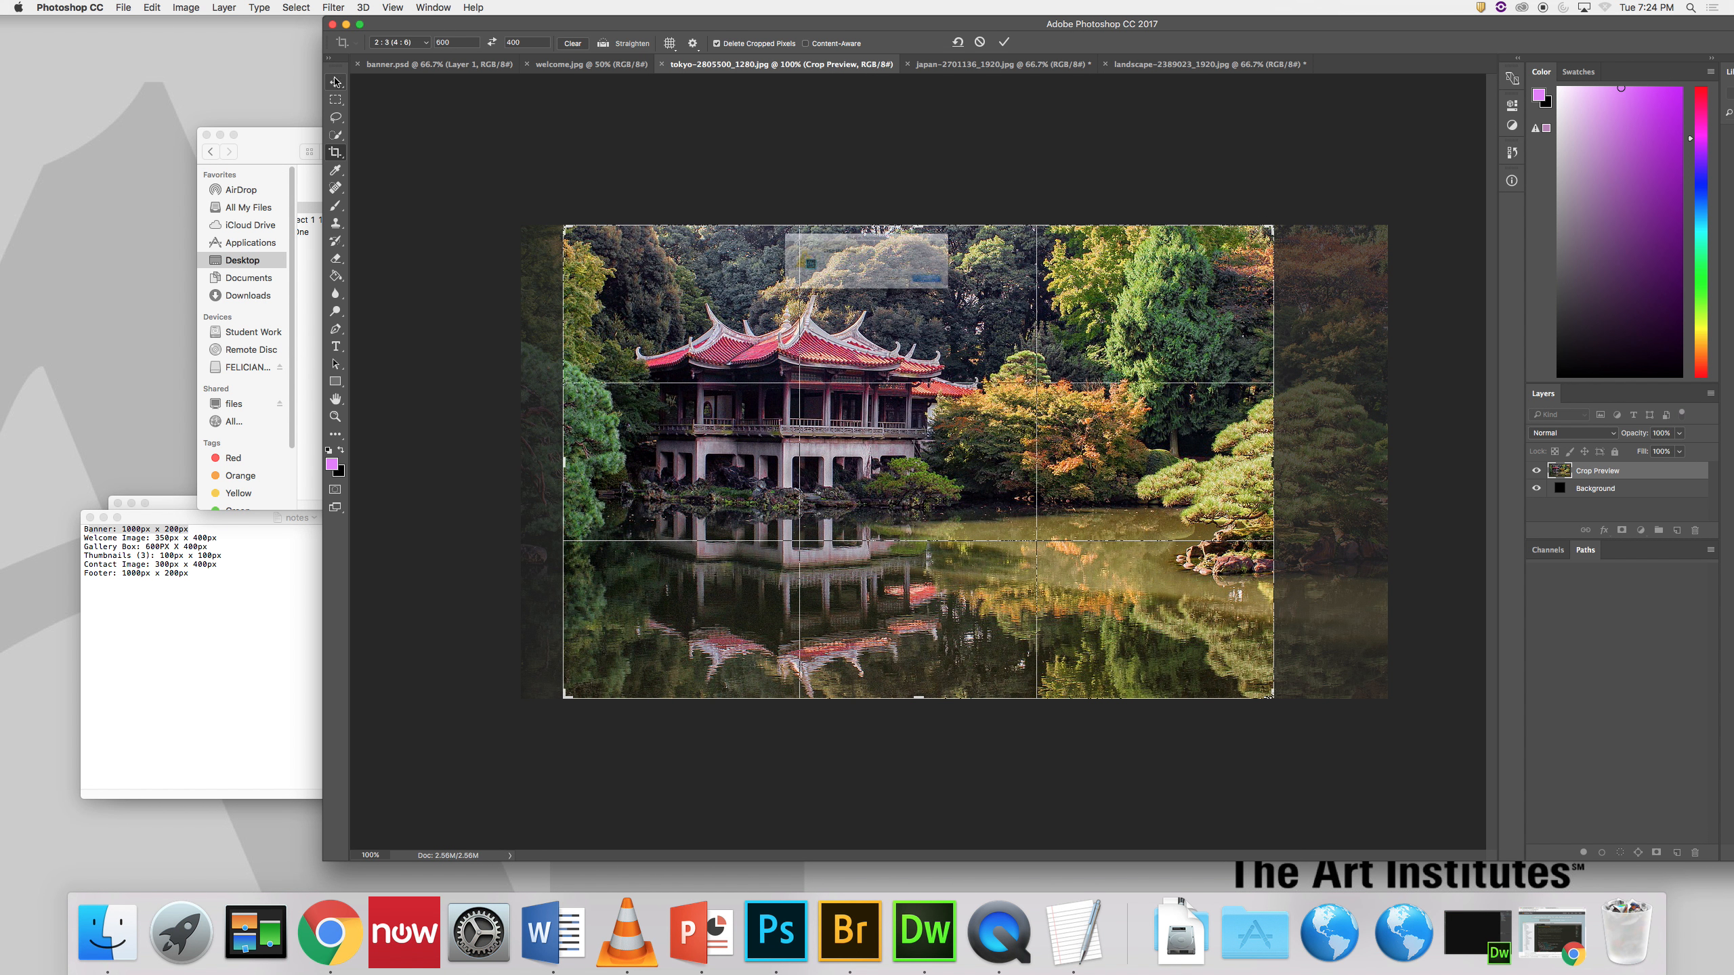
{"action": "left_click", "coordinate": [978, 294]}
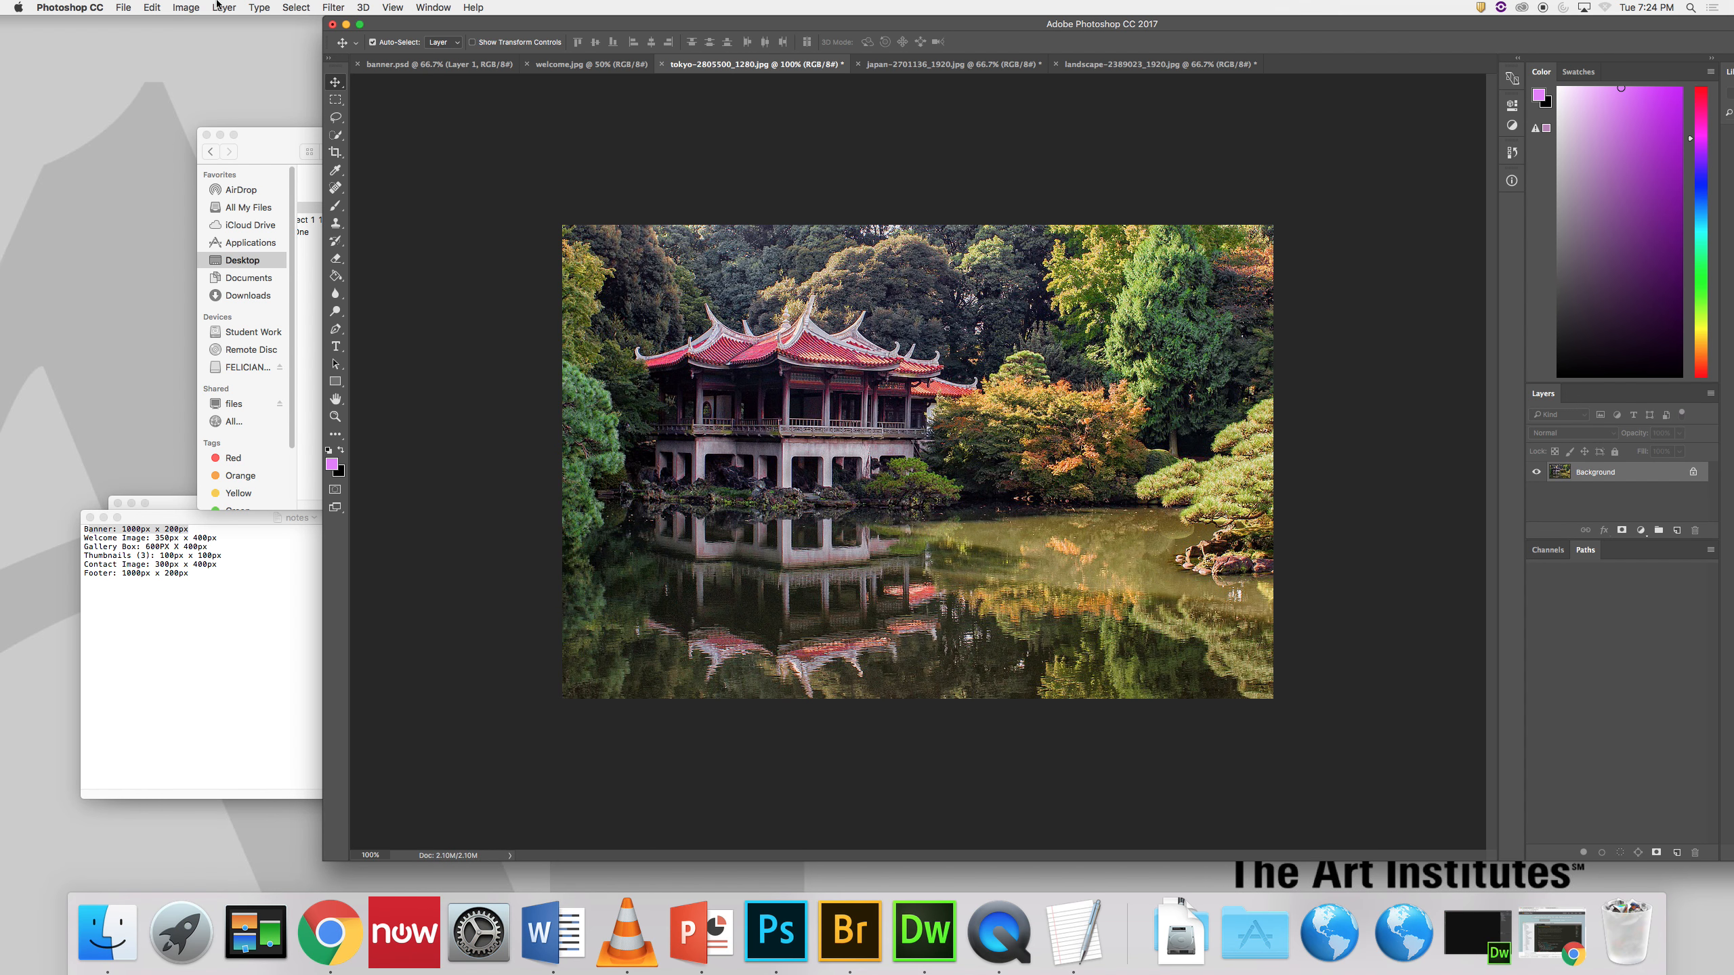
Step: Resize the cropped tokyo picture to 600 pixels wide with proportional height
{"action": "left_click", "coordinate": [185, 7]}
{"action": "left_click", "coordinate": [236, 112]}
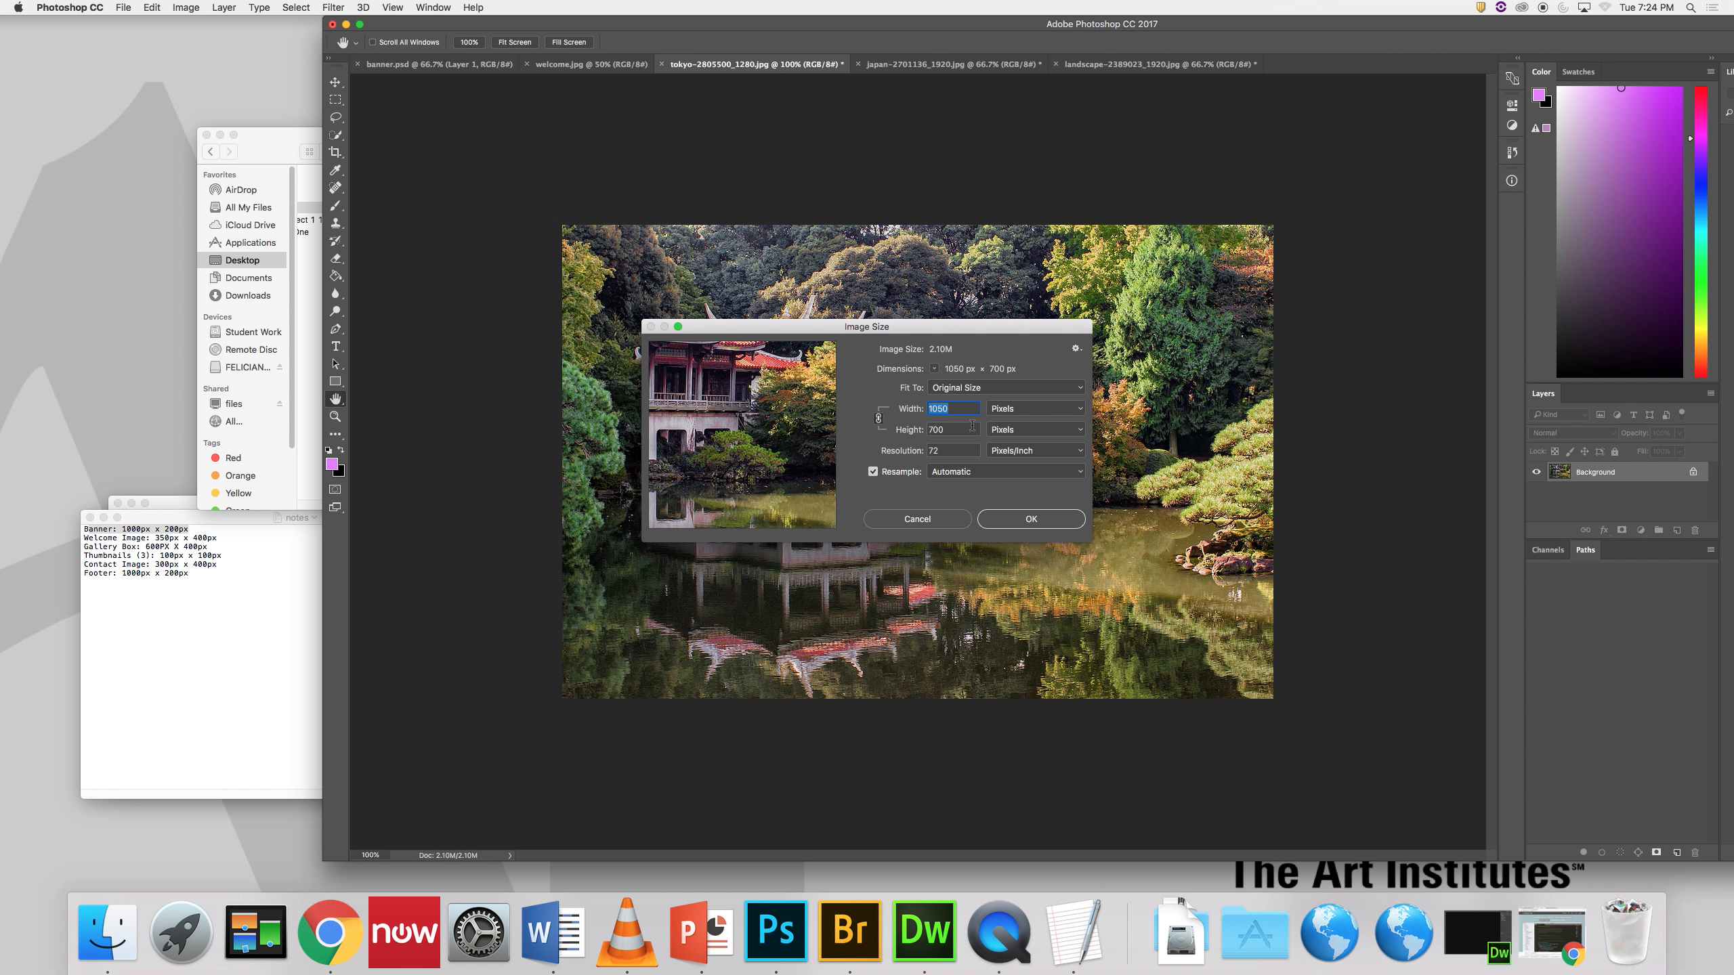
{"action": "type", "text": "600"}
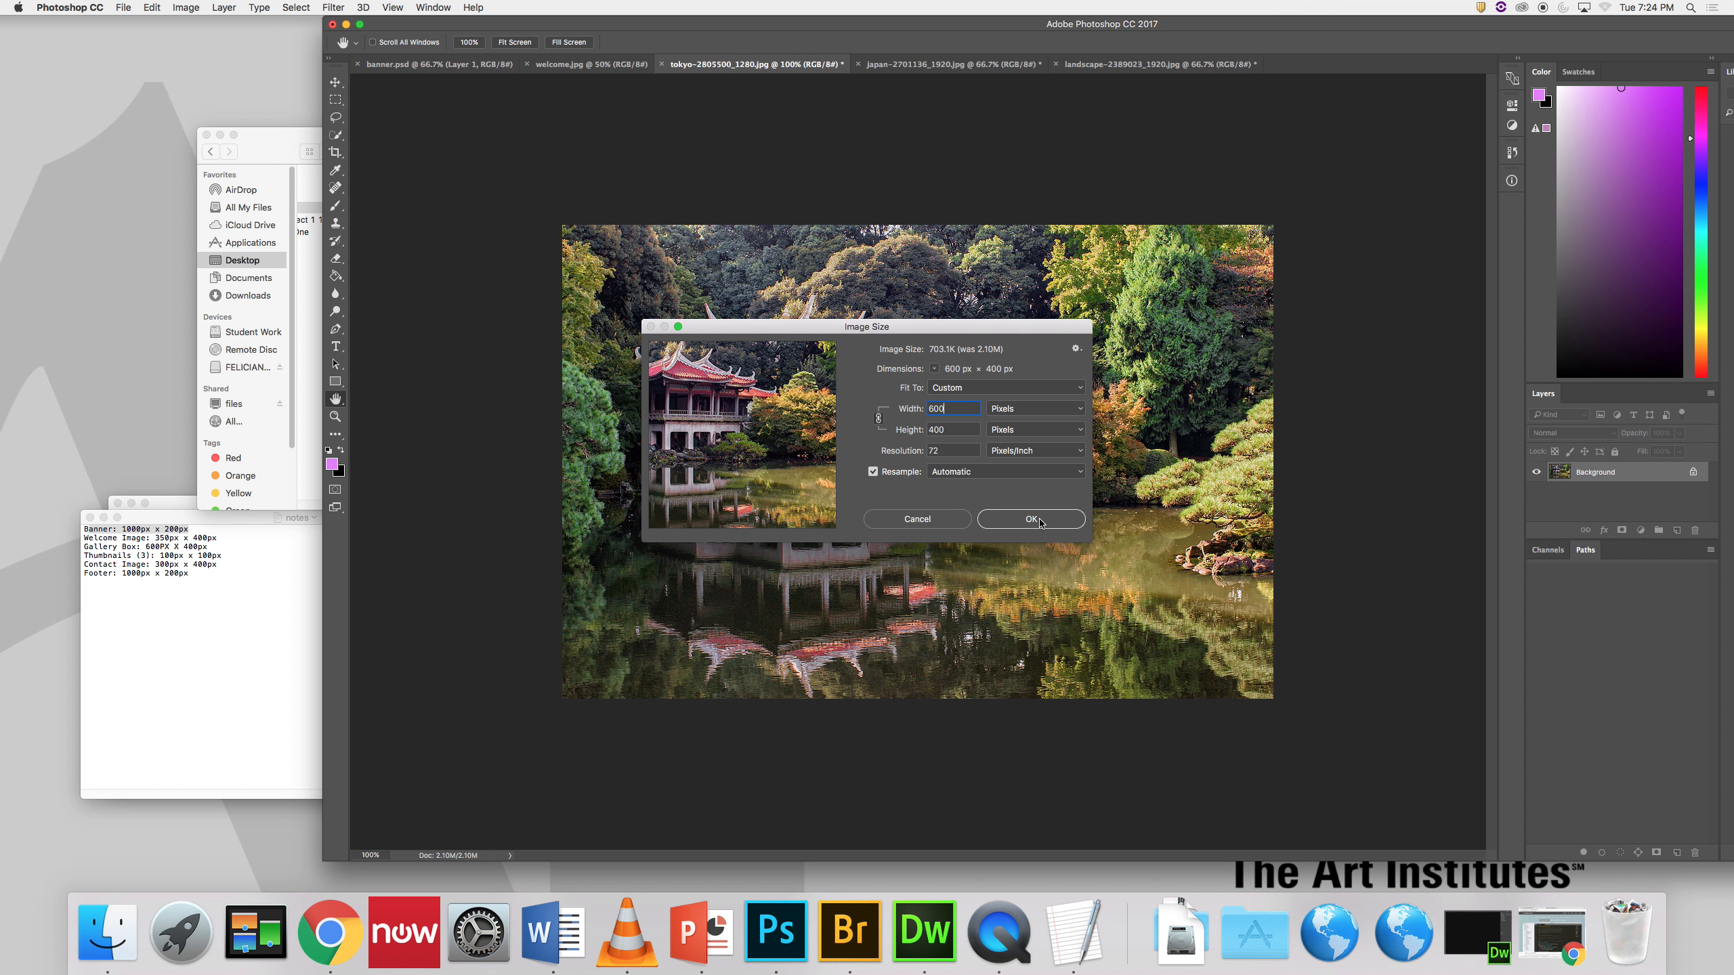
{"action": "left_click", "coordinate": [1031, 519]}
Step: Switch to the japan street picture and resize it to 600 pixels wide with proportional height
{"action": "key", "text": "ctrl+Tab"}
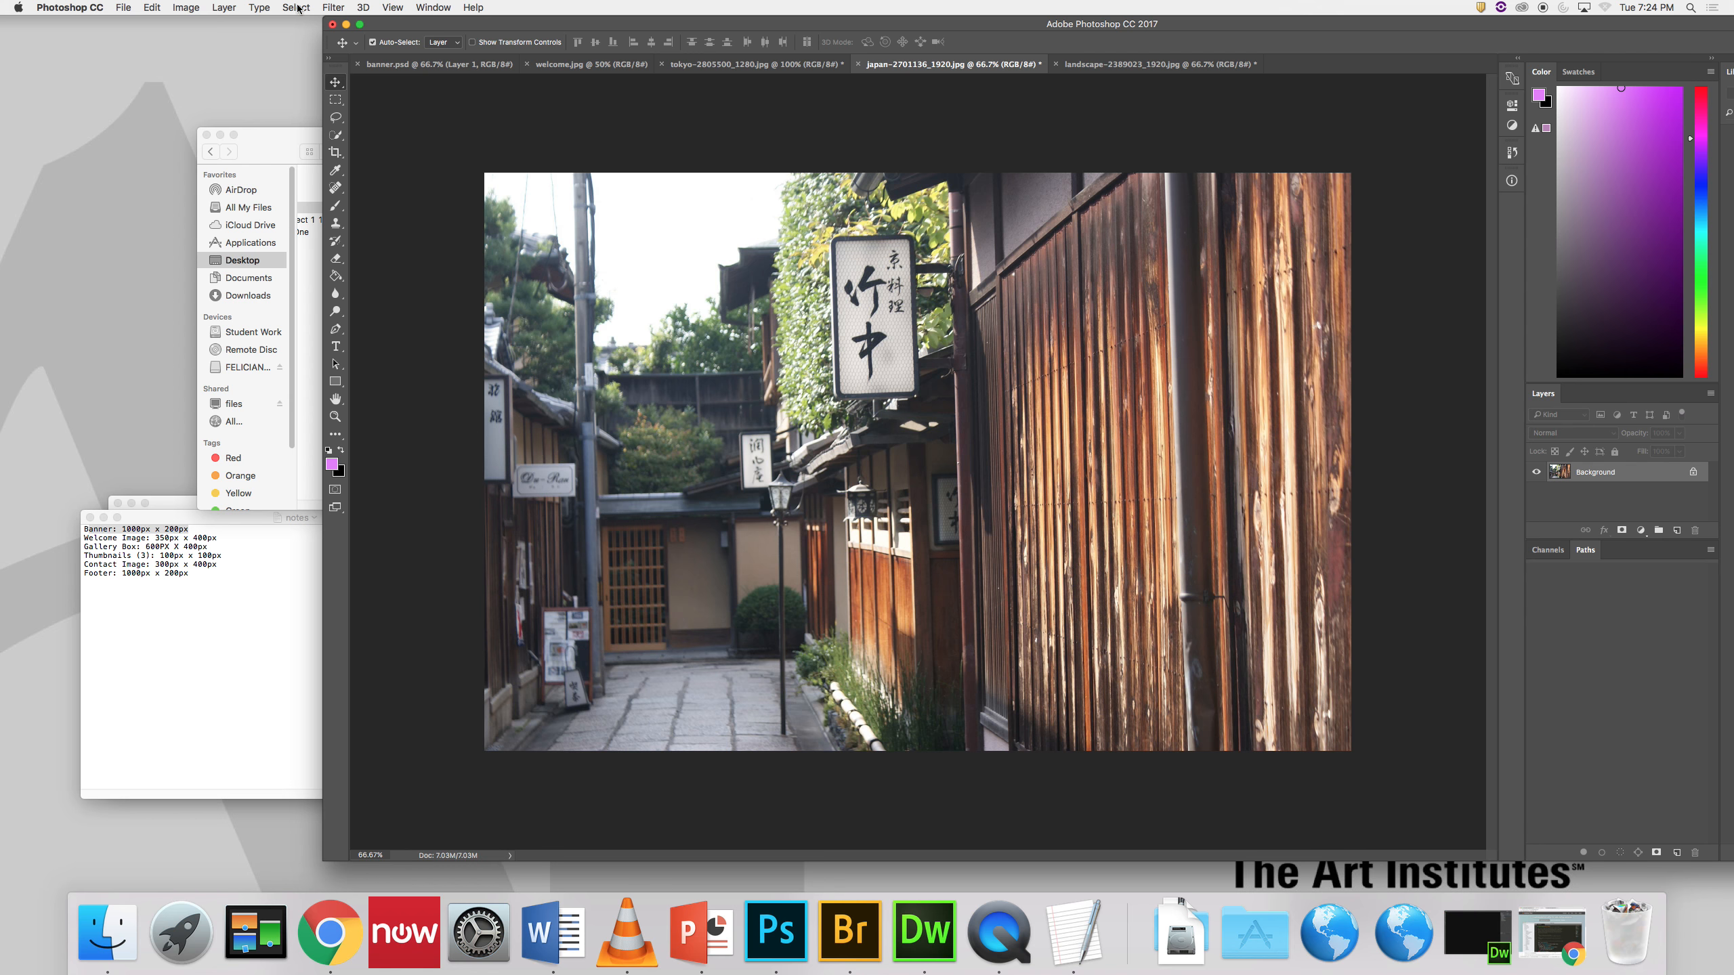
{"action": "left_click", "coordinate": [174, 8]}
{"action": "left_click", "coordinate": [236, 120]}
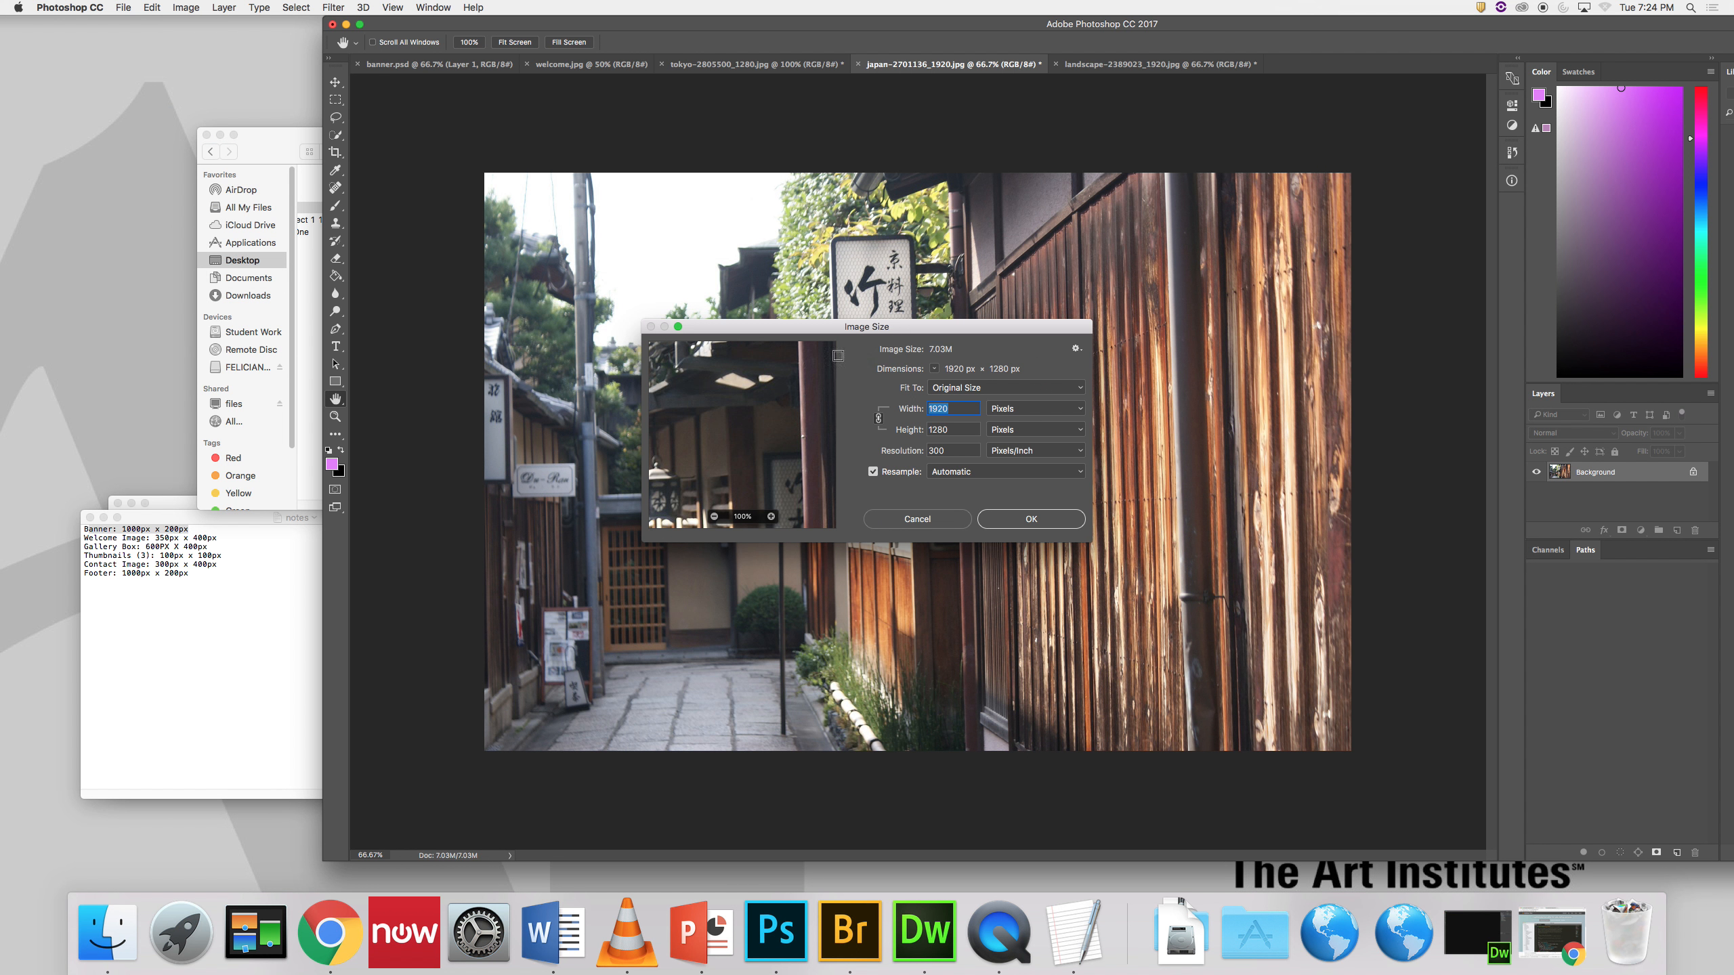
{"action": "type", "text": "600"}
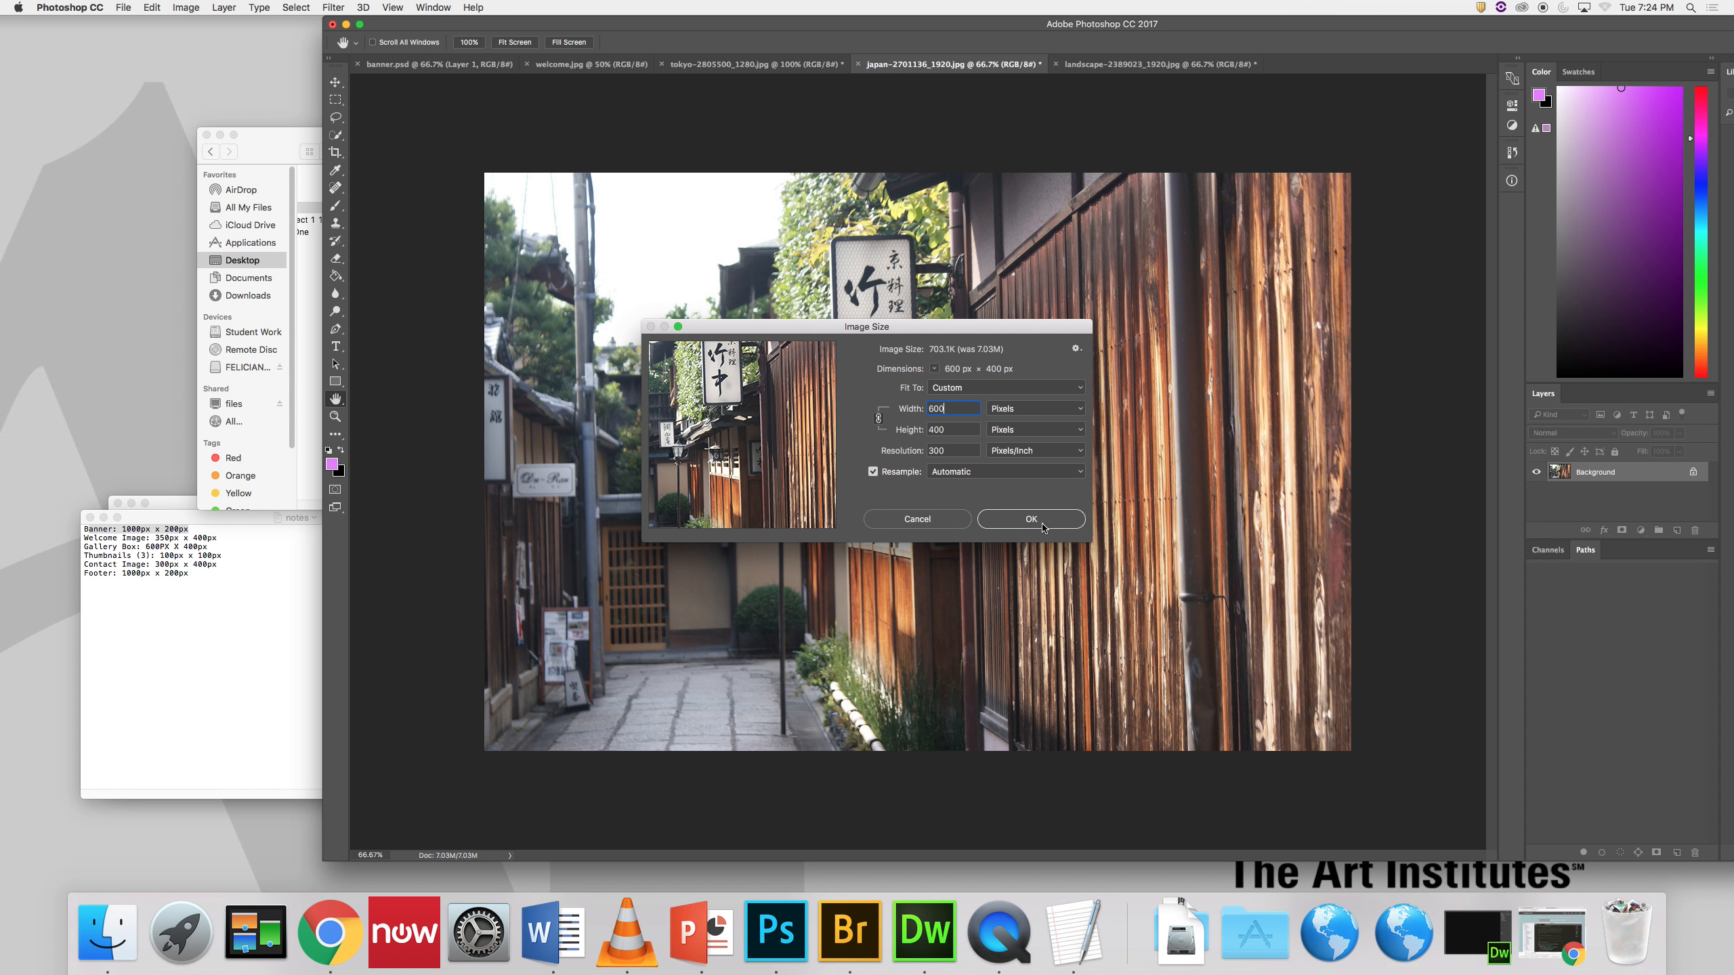
{"action": "left_click", "coordinate": [1042, 526]}
Step: Switch to the landscape picture and resize it to 600 pixels wide with proportional height
{"action": "left_click", "coordinate": [1126, 63]}
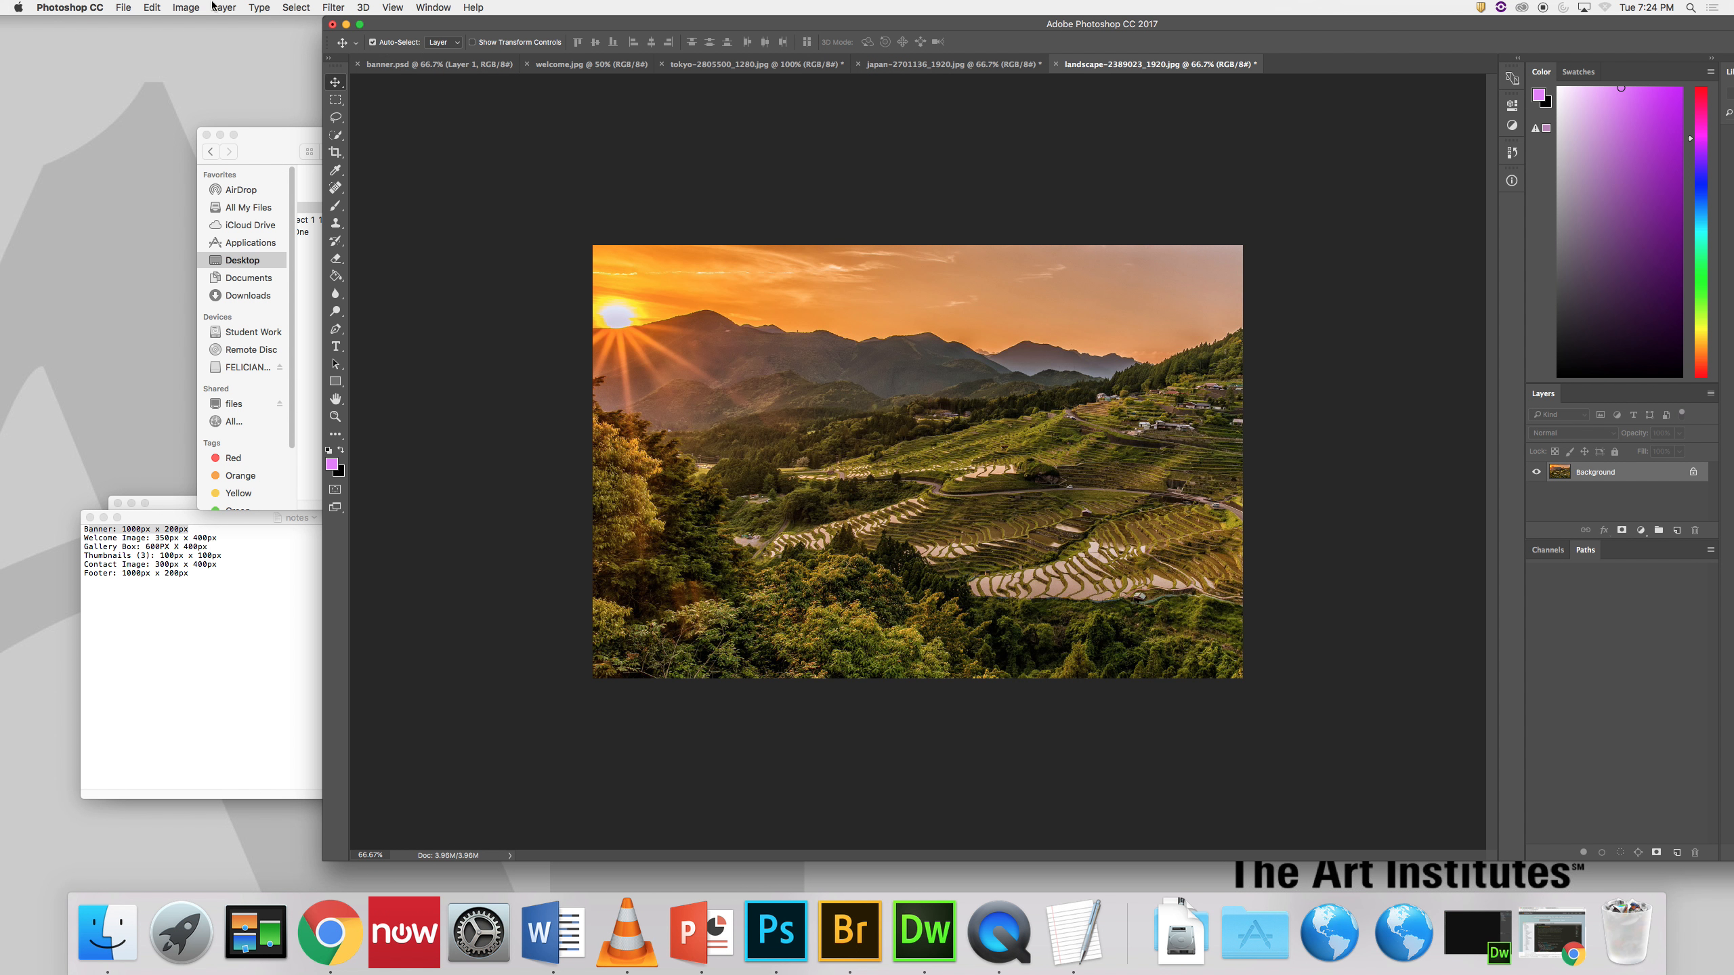
{"action": "left_click", "coordinate": [184, 9]}
{"action": "left_click", "coordinate": [208, 111]}
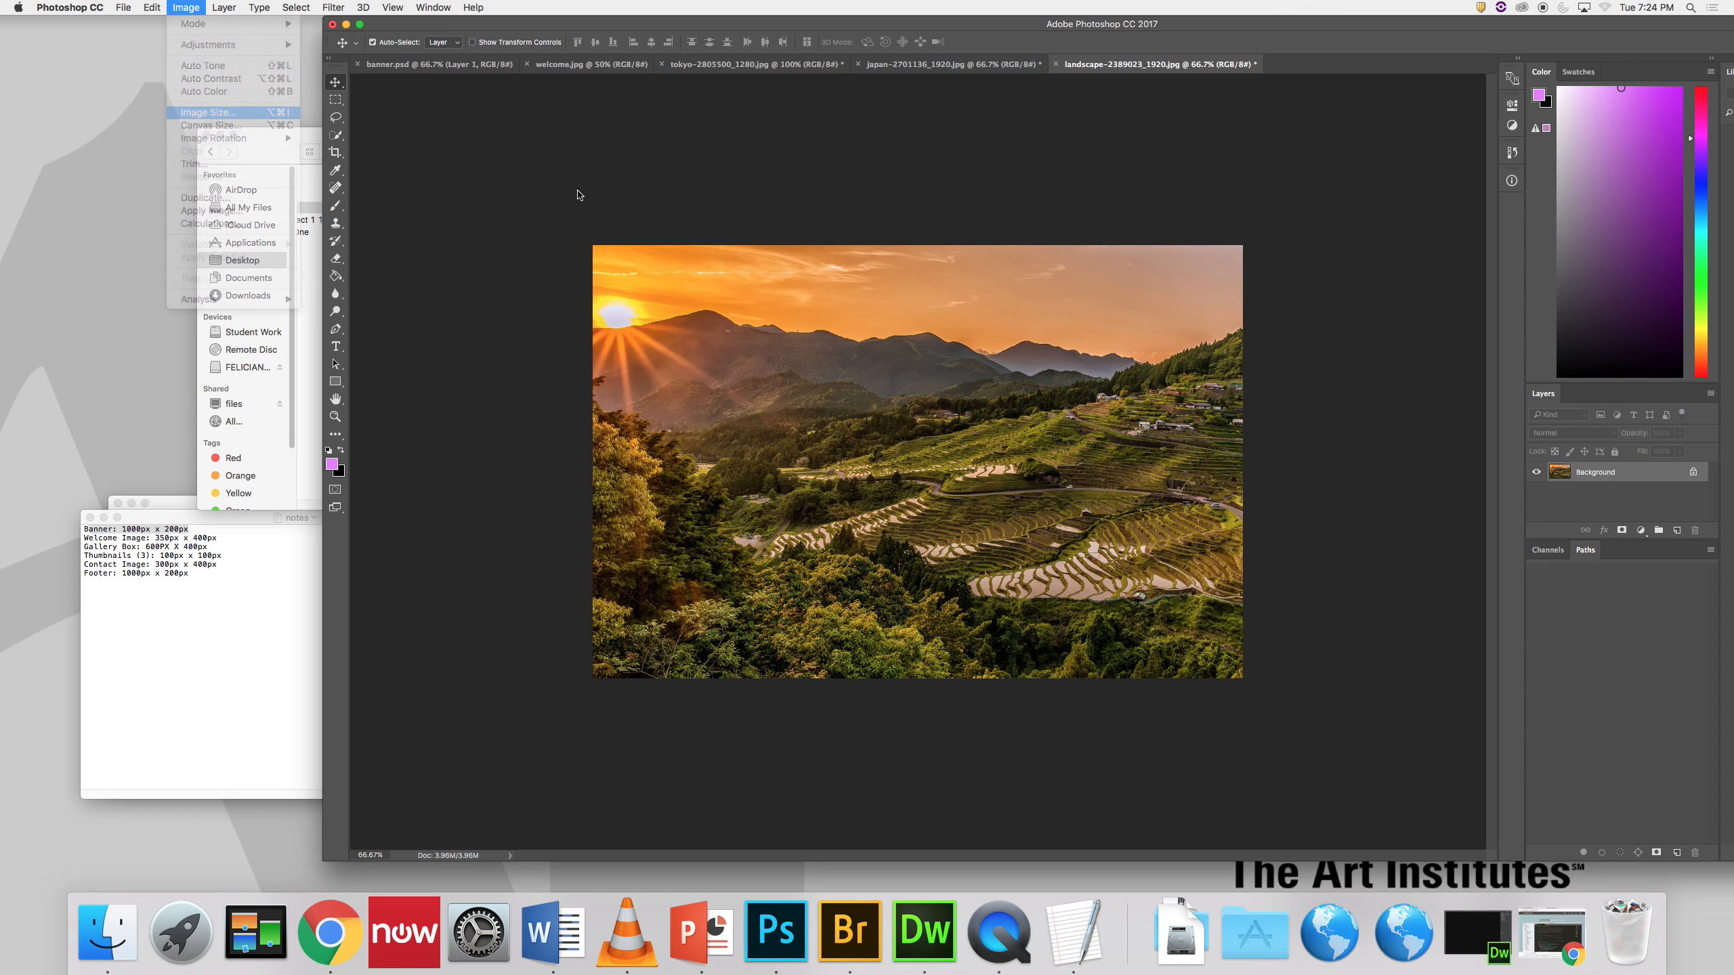
{"action": "type", "text": "600"}
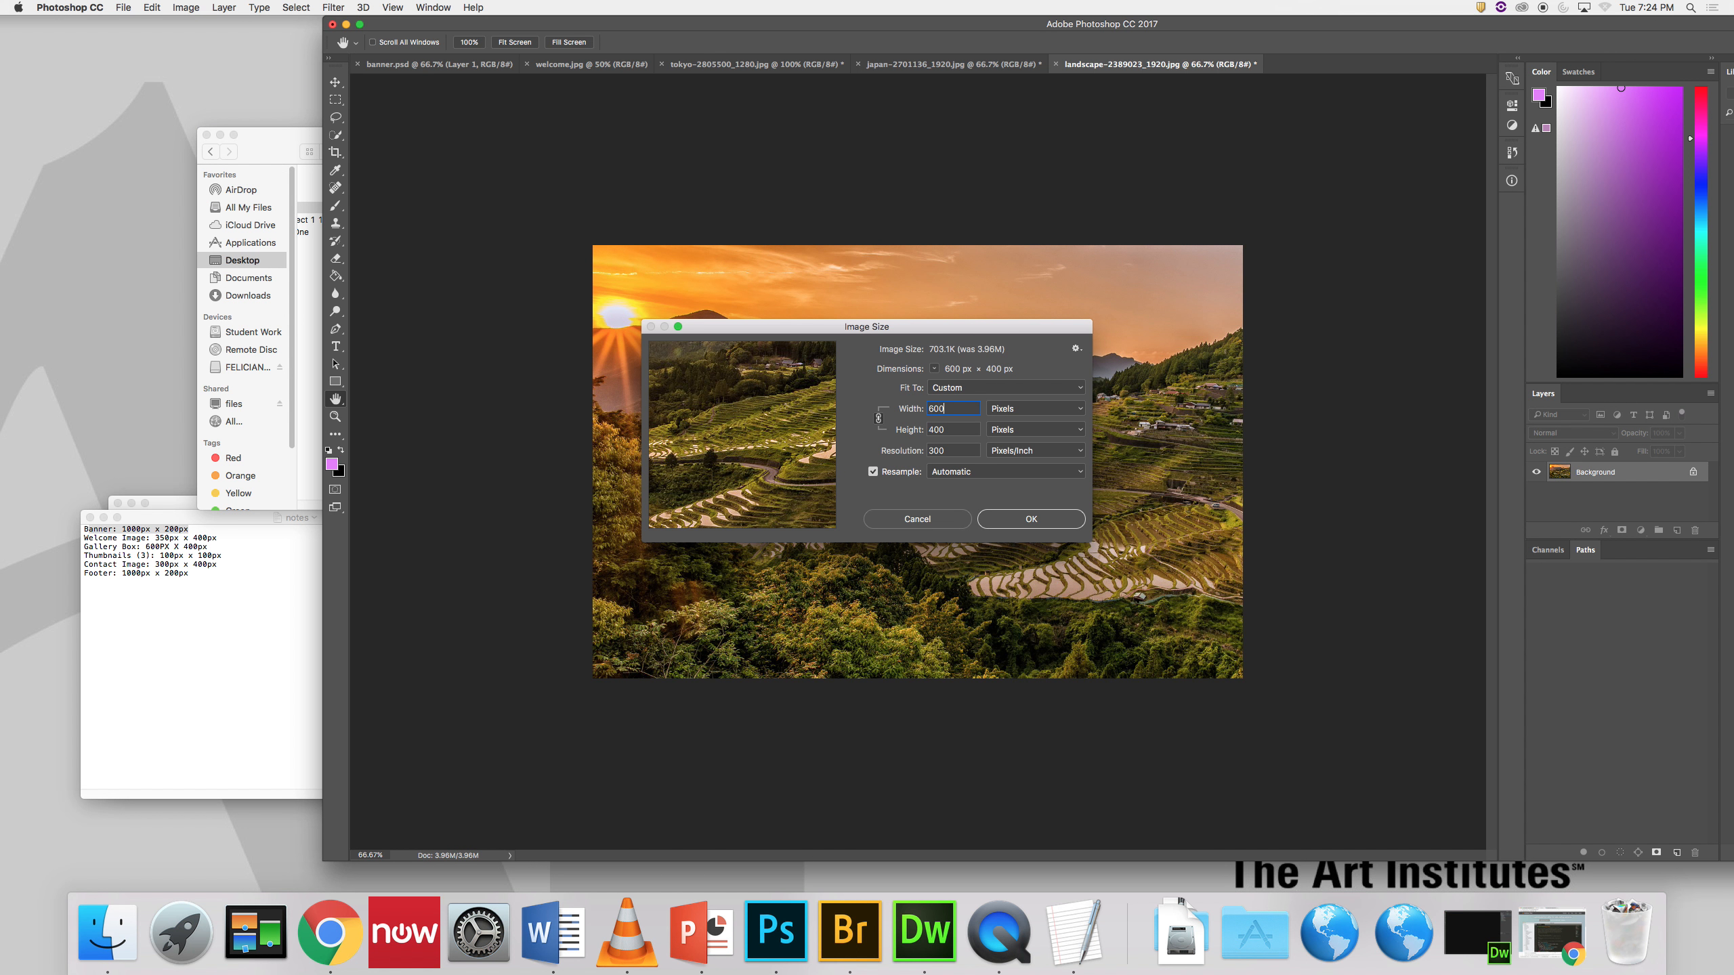
{"action": "left_click", "coordinate": [1028, 522]}
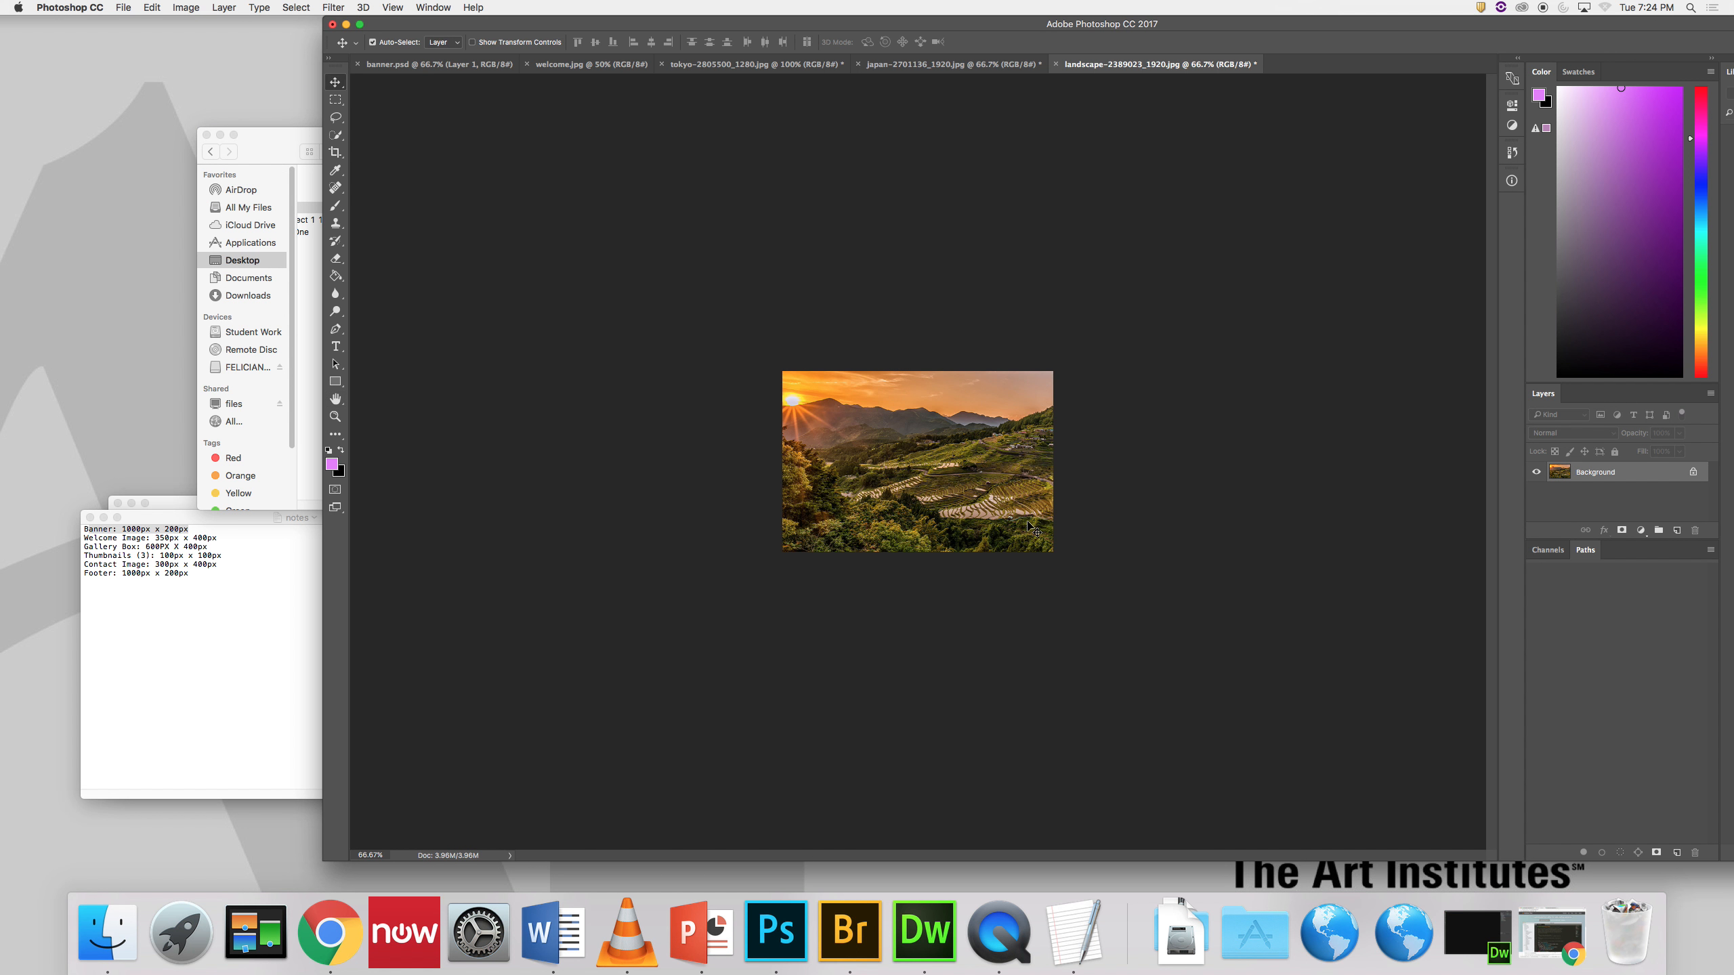
Step: Save the resized landscape picture as gallery1.jpg in the images folder, in JPEG format at maximum quality
{"action": "left_click", "coordinate": [122, 8]}
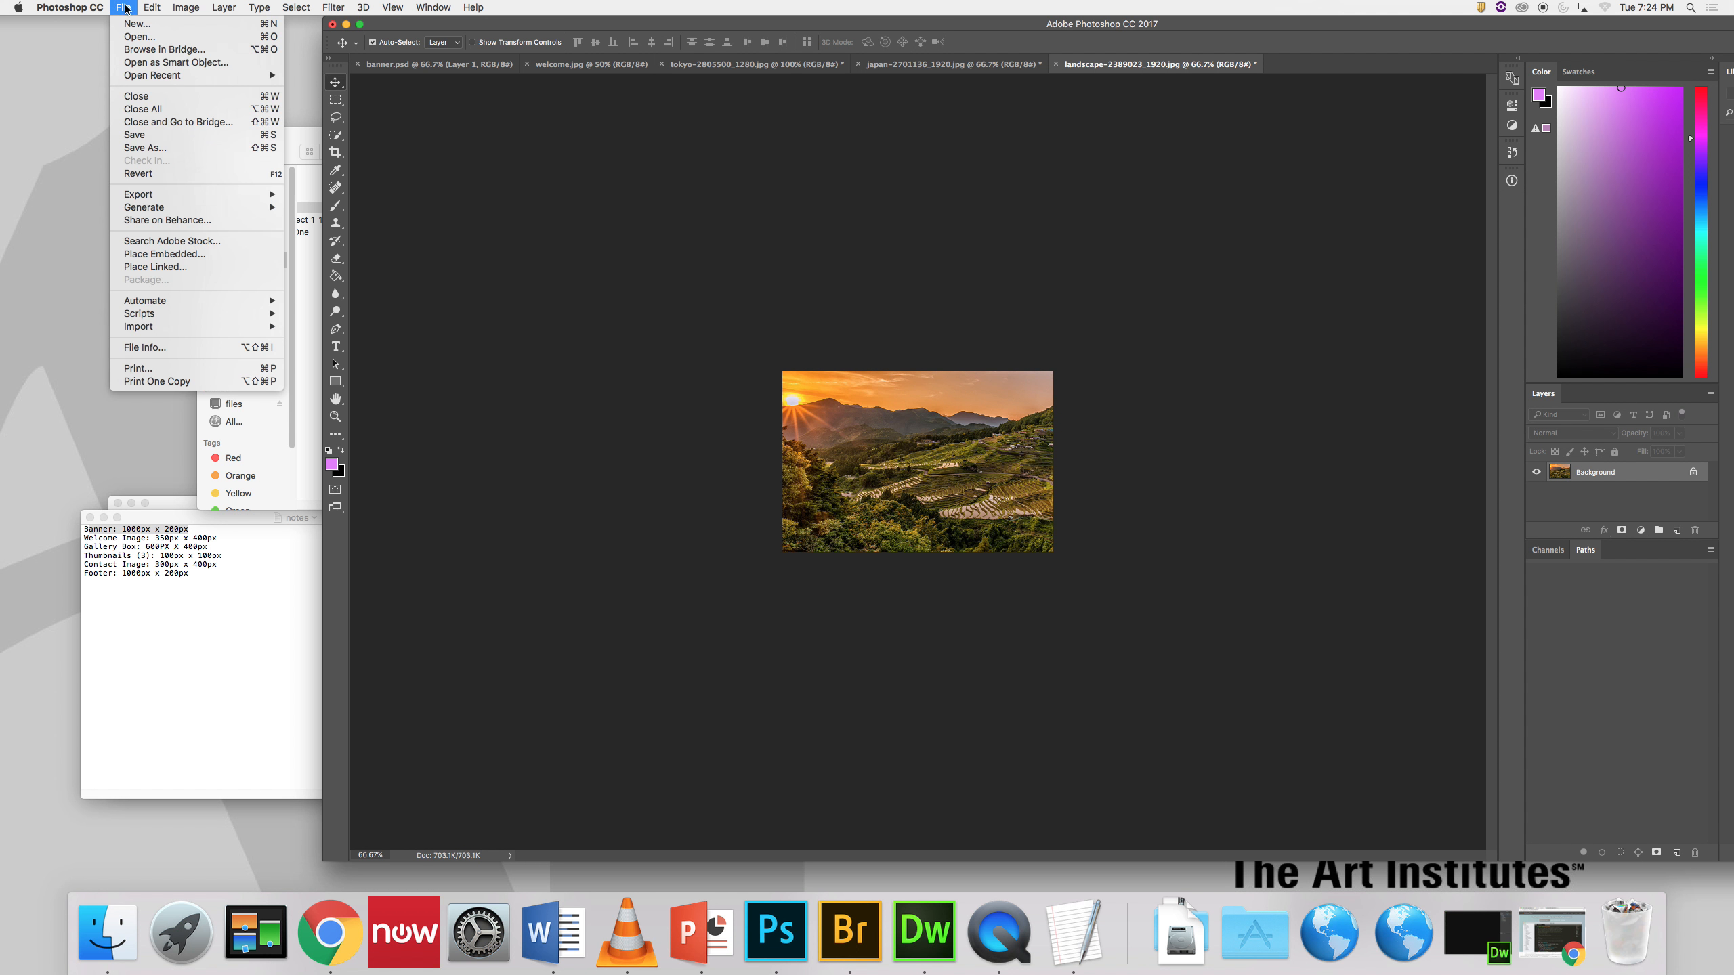
{"action": "left_click", "coordinate": [178, 148]}
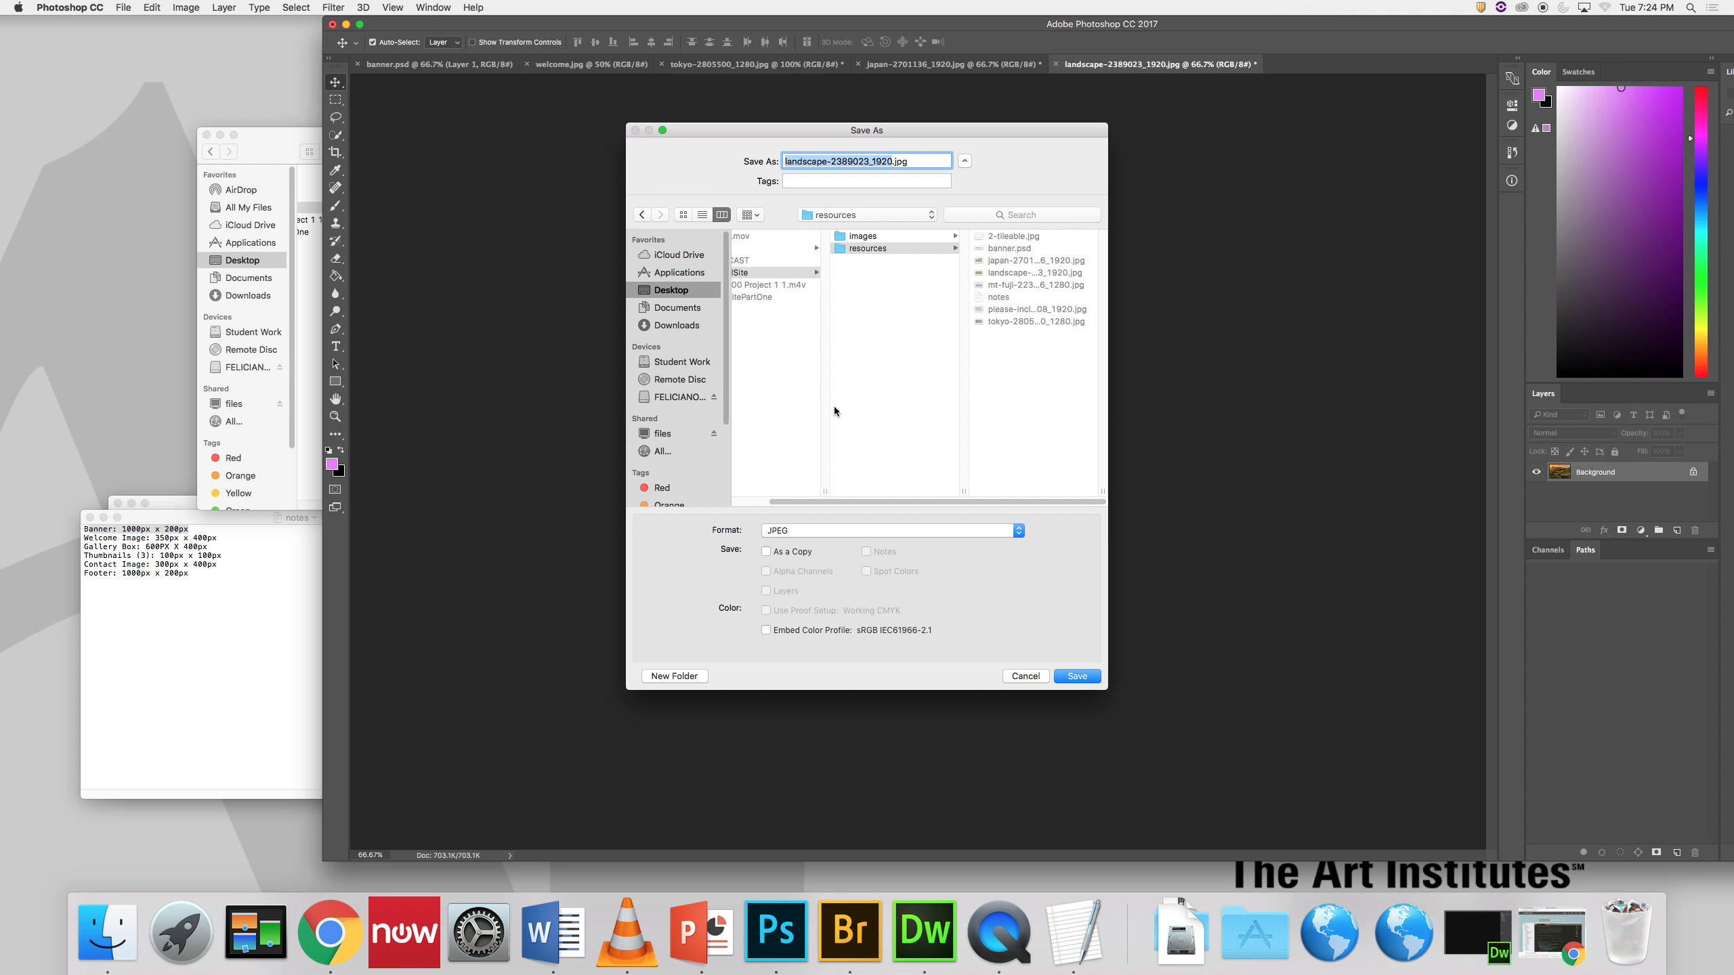
{"action": "type", "text": "gallery1"}
{"action": "left_click", "coordinate": [888, 236]}
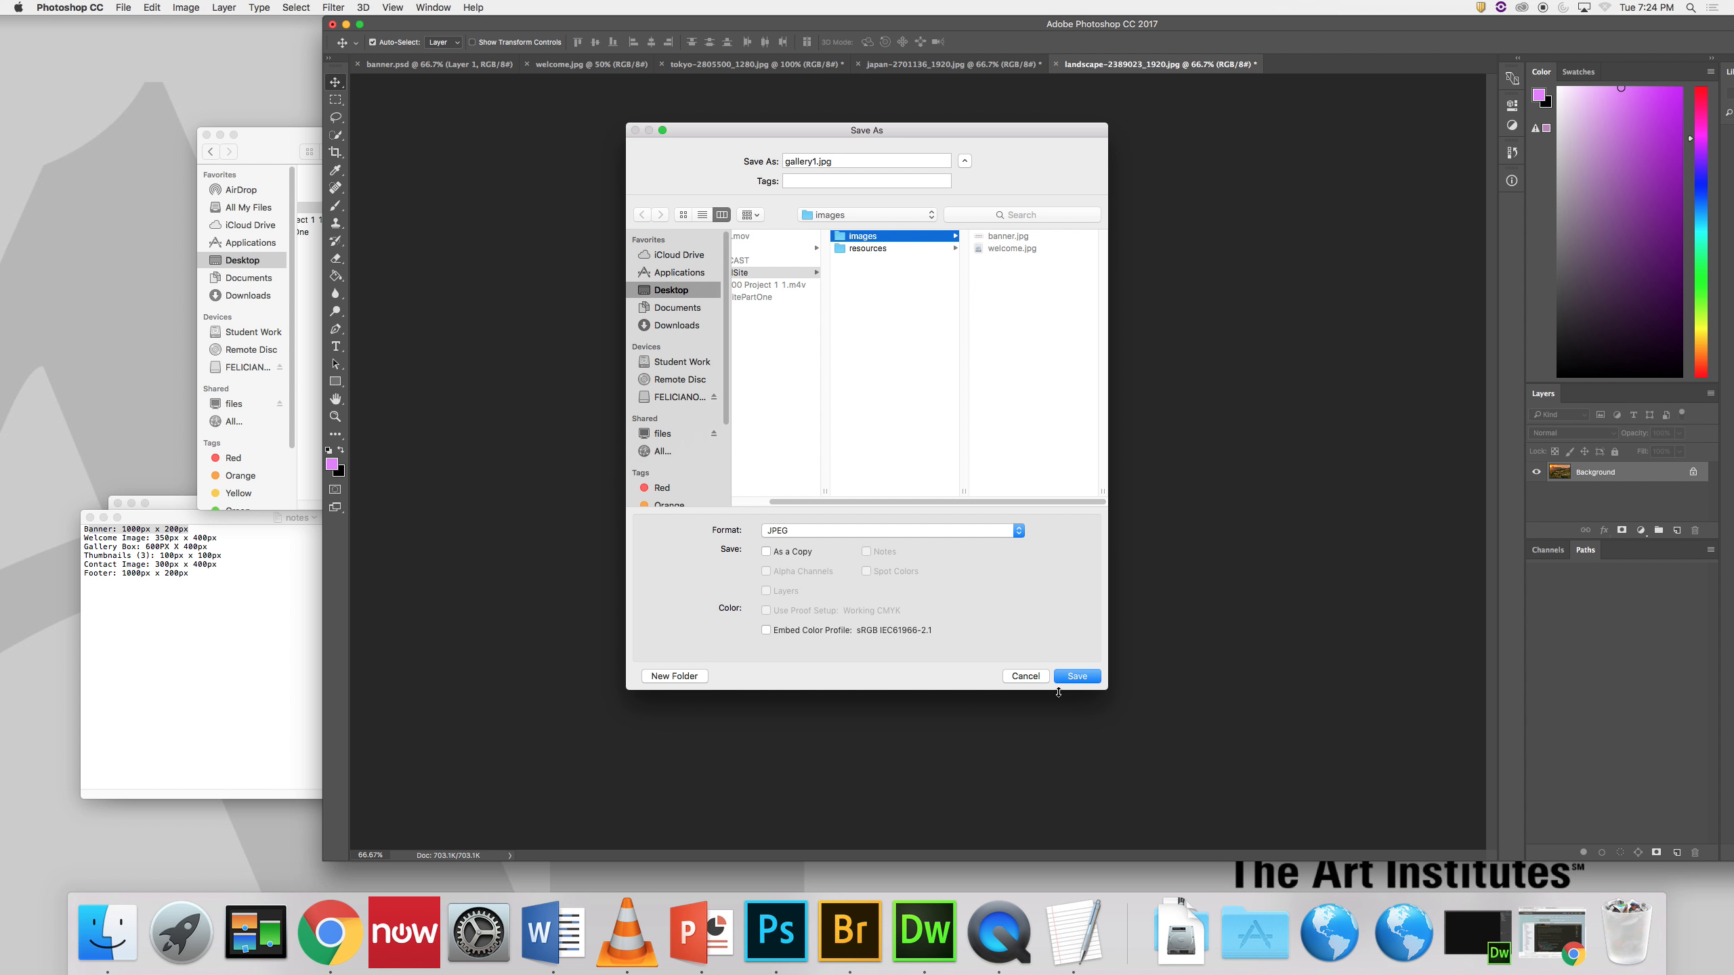
{"action": "left_click", "coordinate": [1083, 679]}
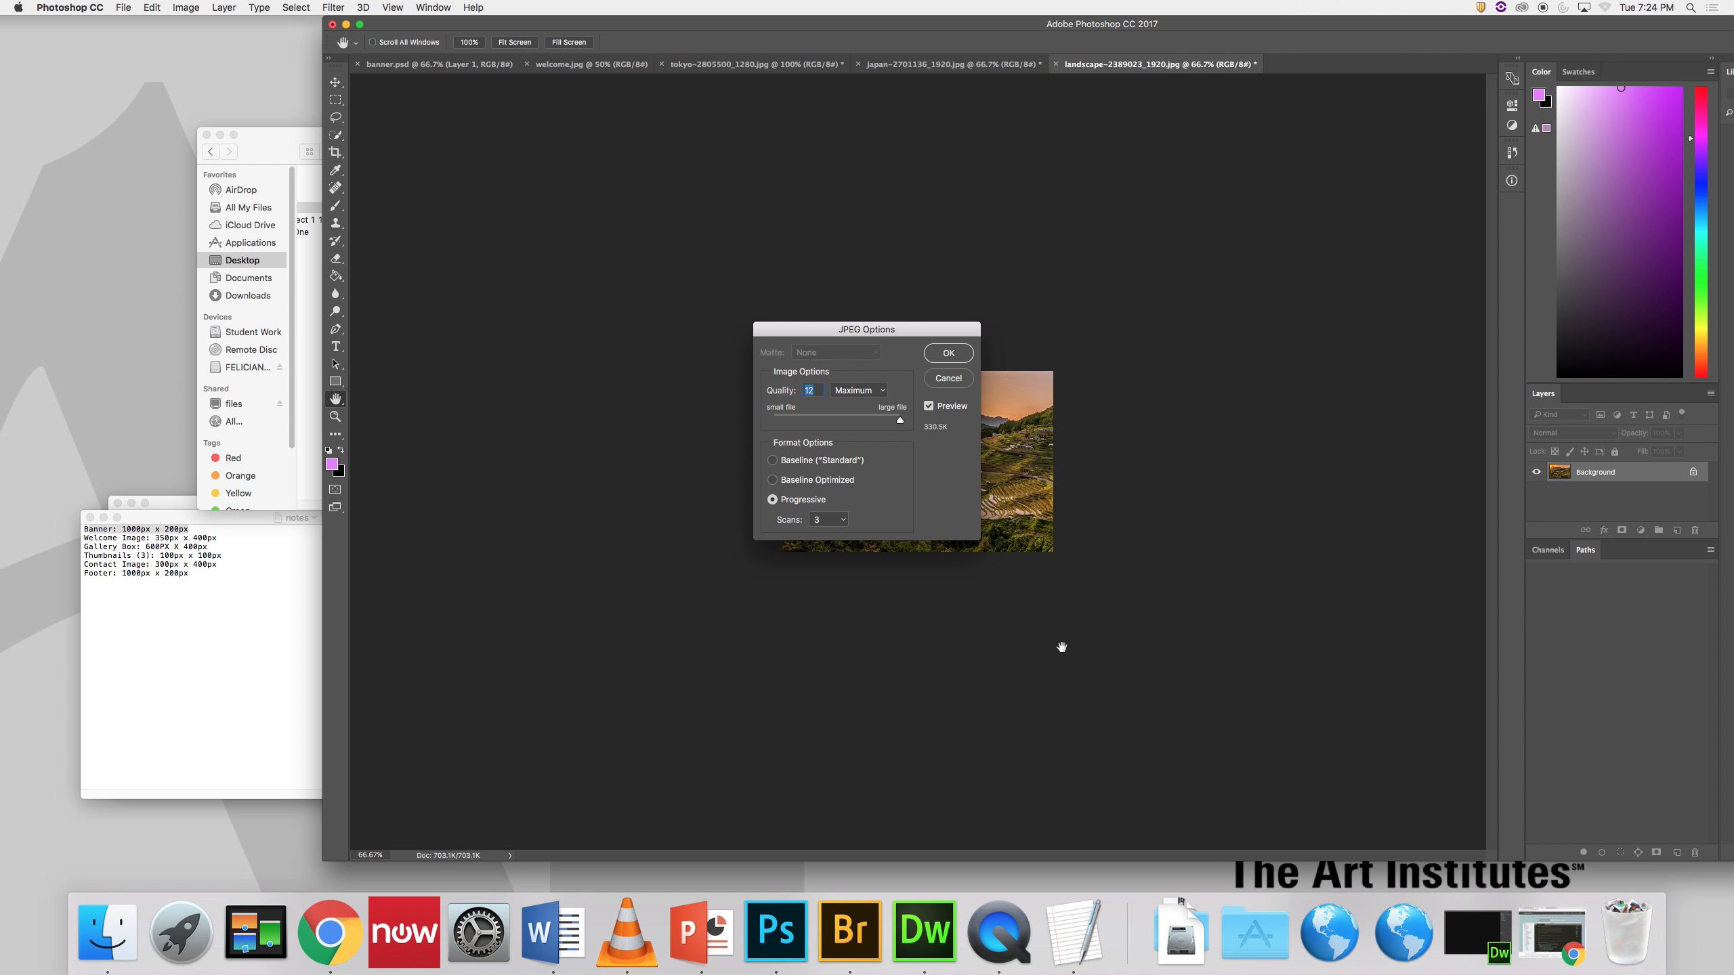
{"action": "left_click", "coordinate": [948, 353]}
Step: Switch to the japan street picture and save it as gallery2.jpg in the images folder at maximum JPEG quality
{"action": "left_click", "coordinate": [961, 67]}
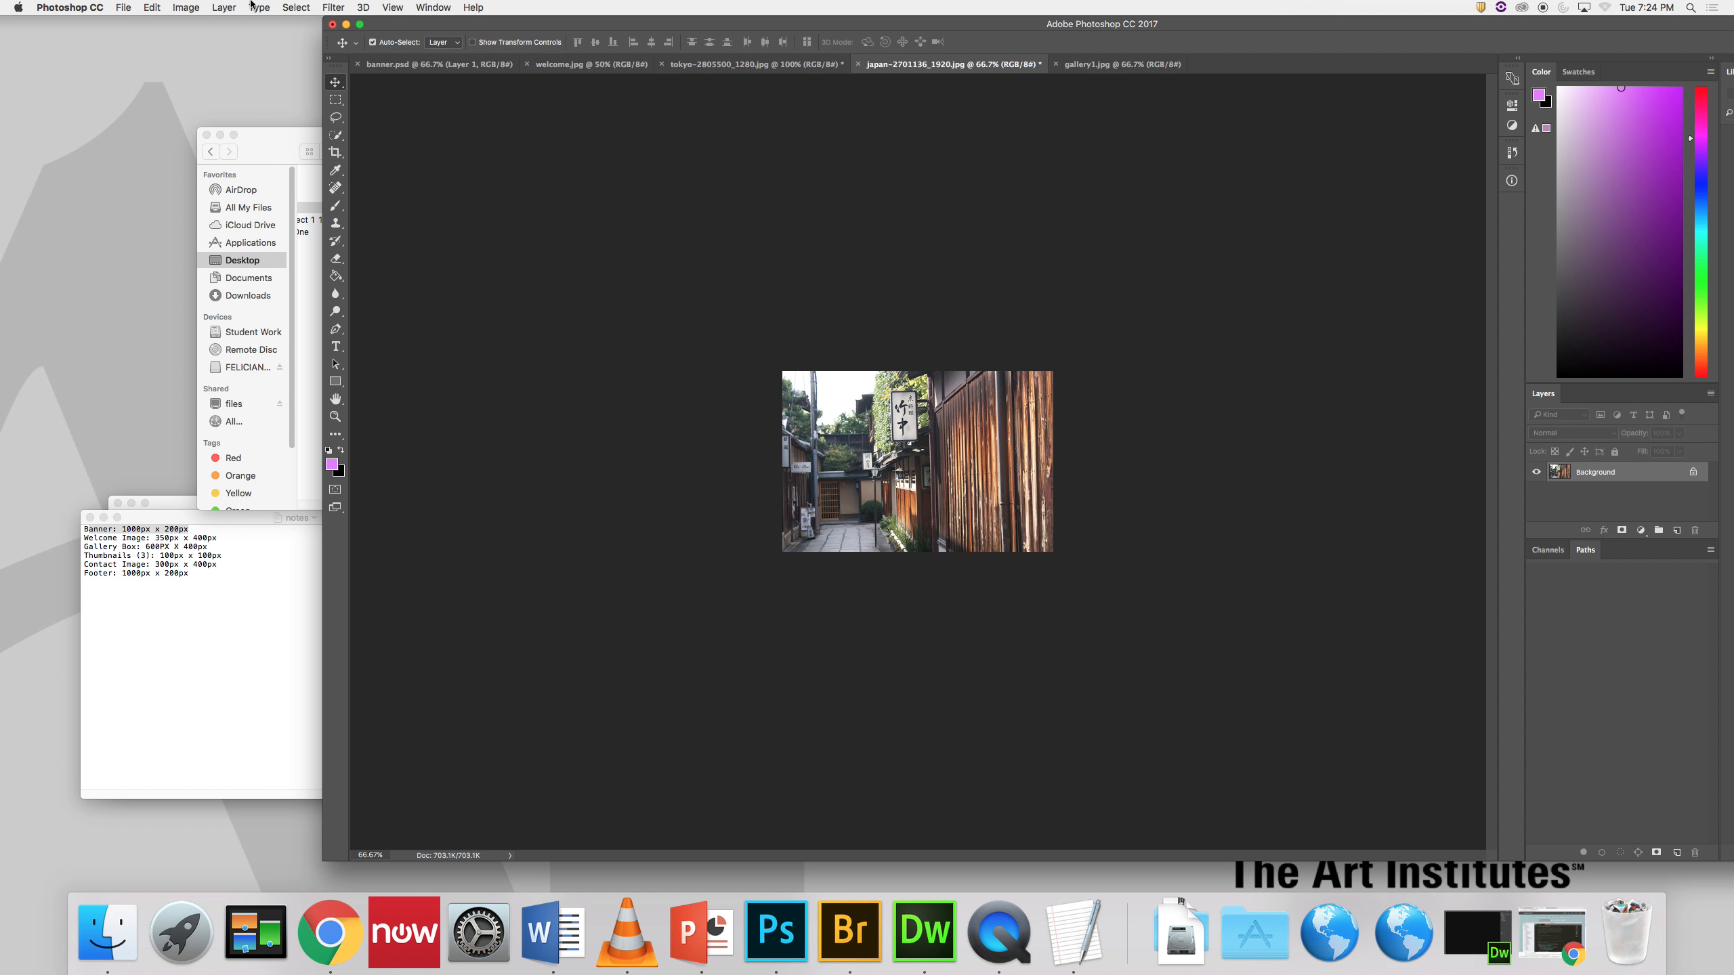
{"action": "left_click", "coordinate": [123, 6]}
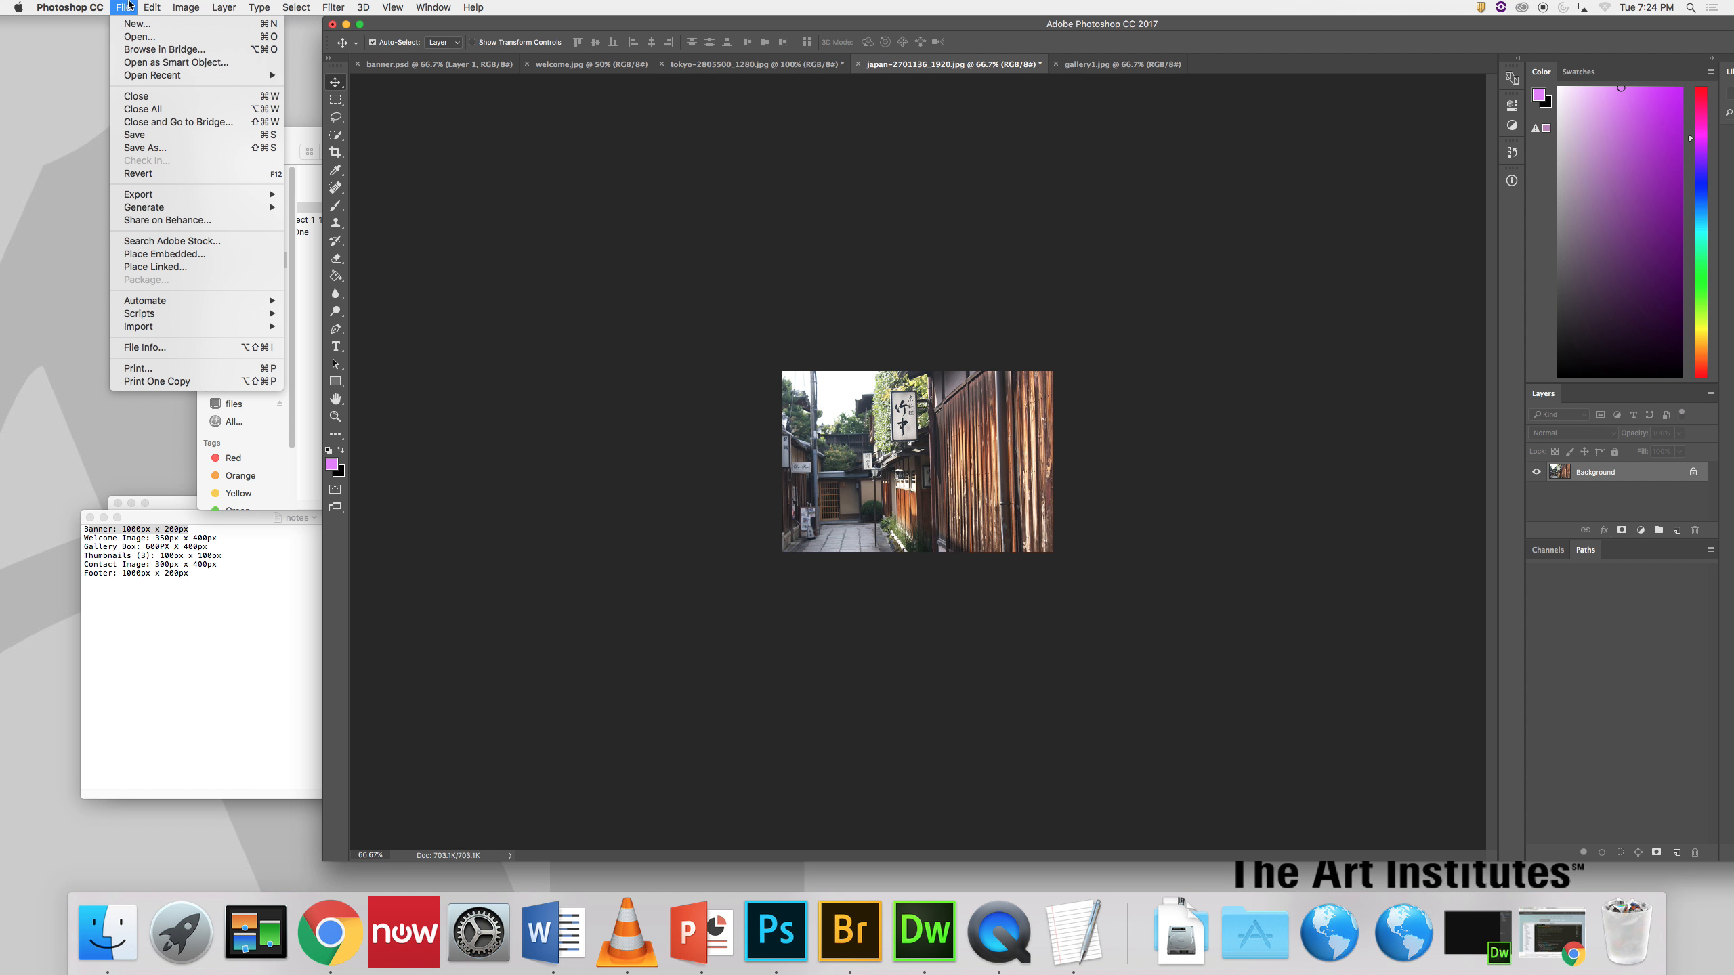
{"action": "left_click", "coordinate": [191, 152]}
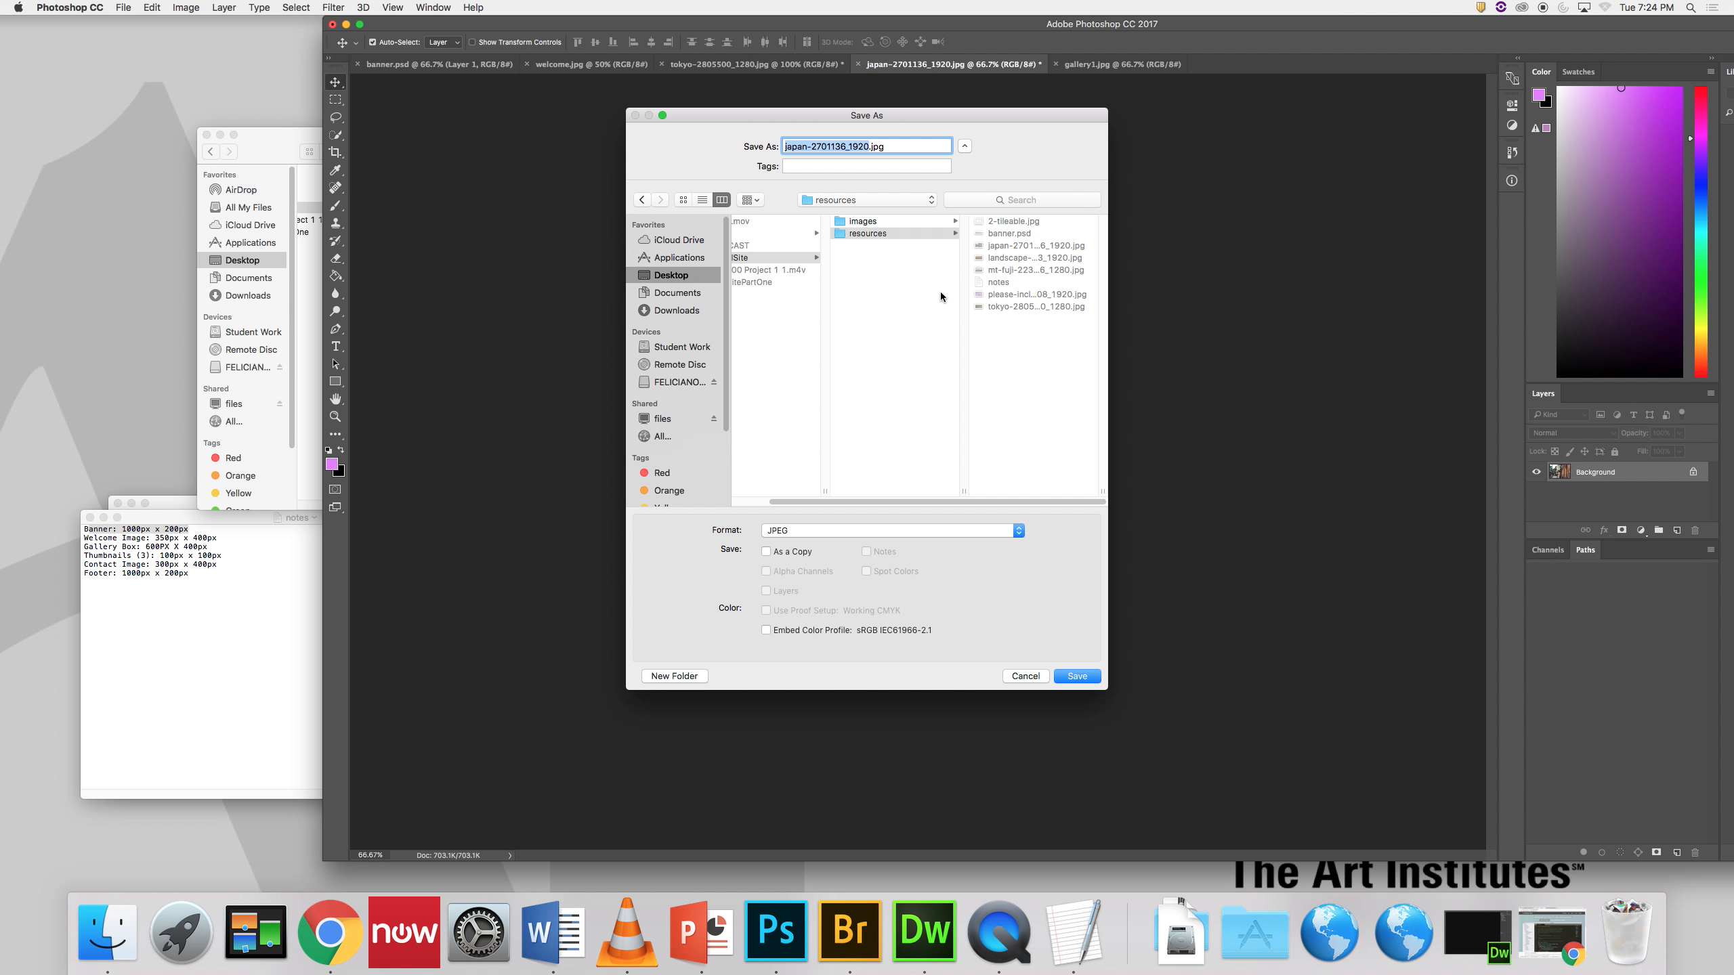
{"action": "type", "text": "gallery2"}
{"action": "left_click", "coordinate": [871, 222]}
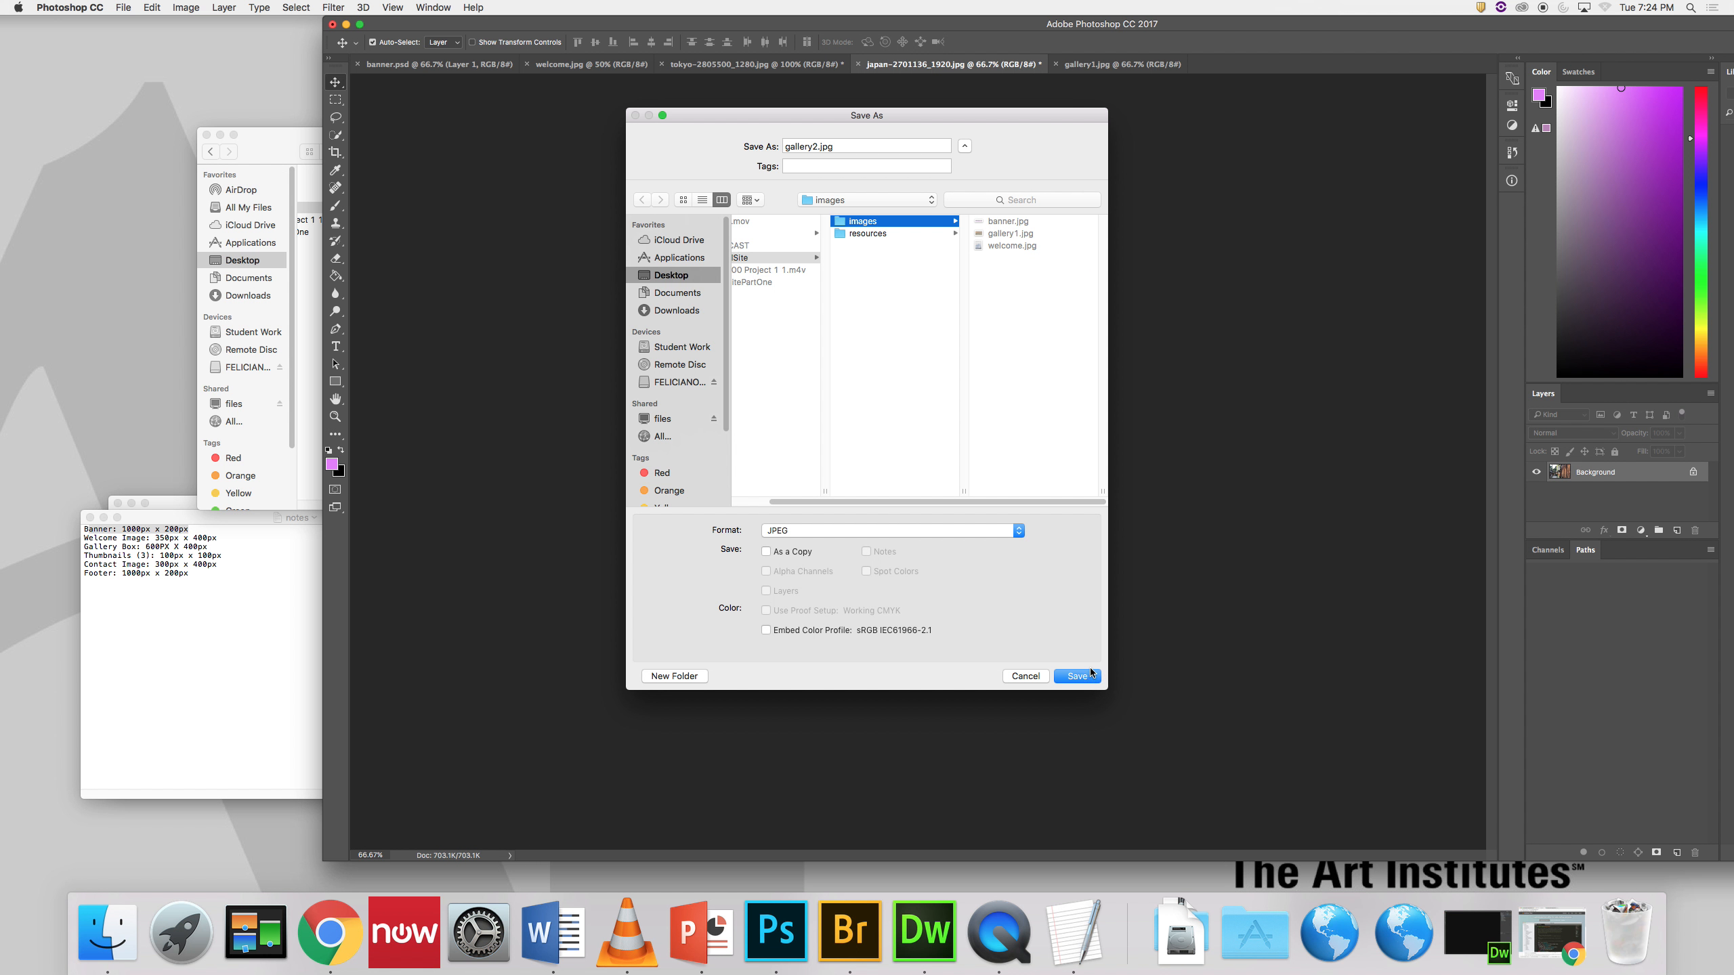
{"action": "left_click", "coordinate": [1078, 676]}
{"action": "left_click", "coordinate": [948, 353]}
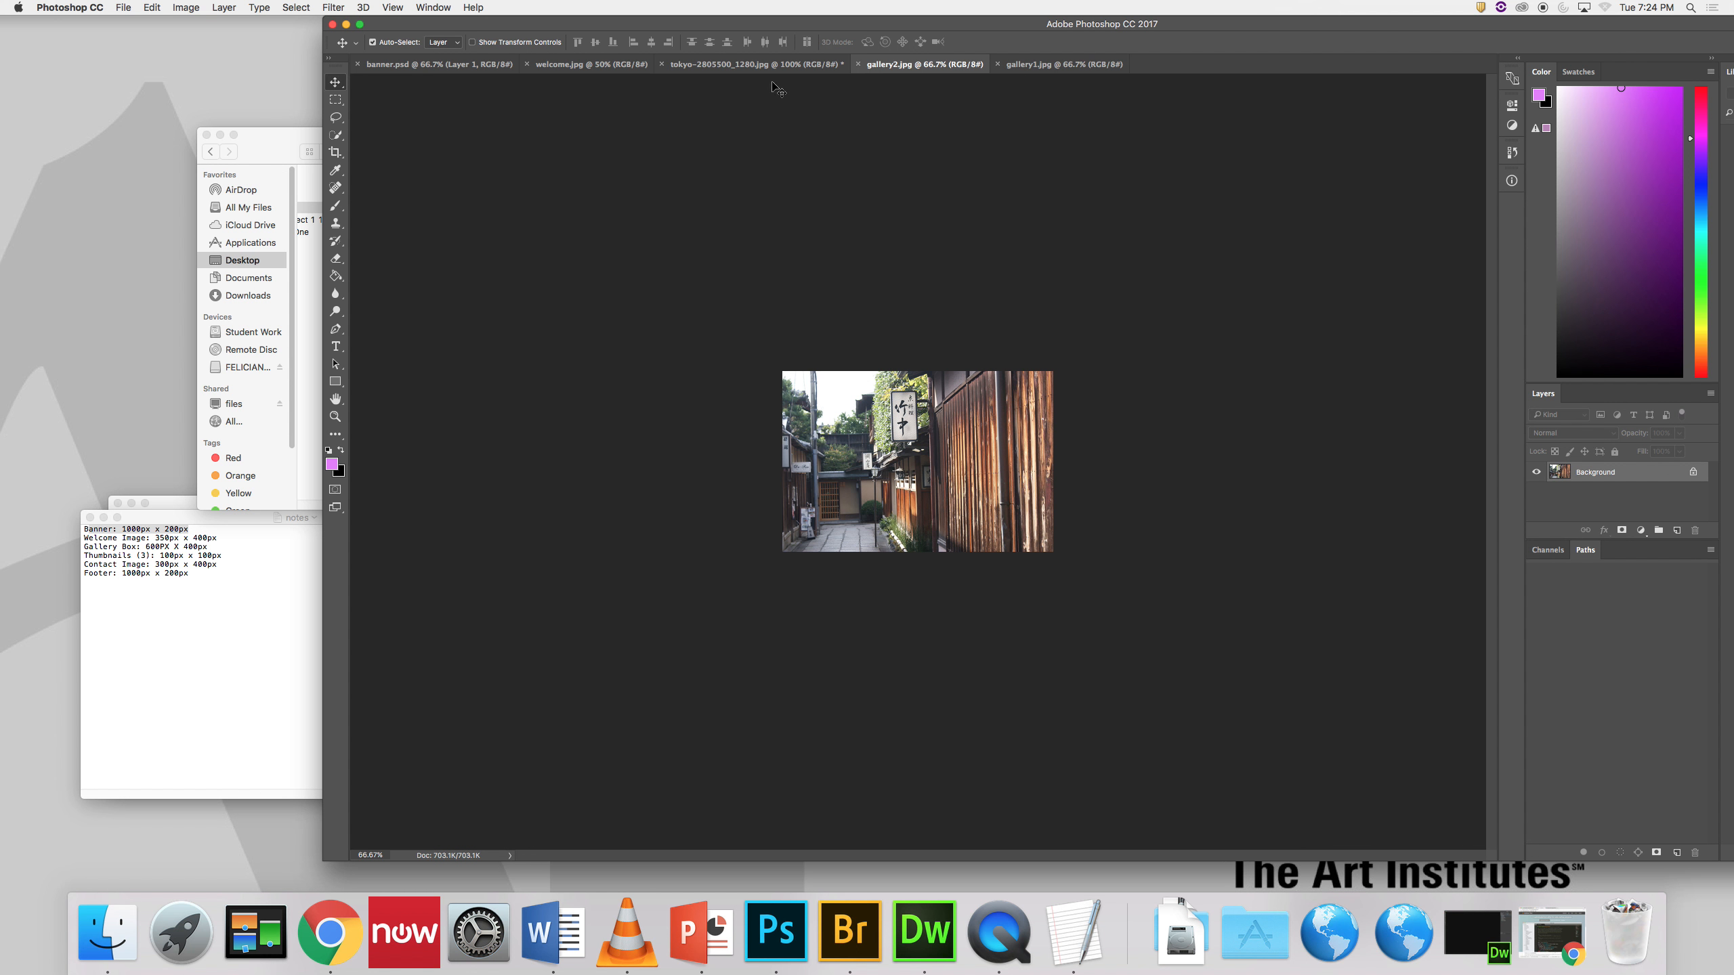
Step: Switch to the tokyo temple picture and save it as gallery3.jpg in the images folder at maximum JPEG quality
{"action": "left_click", "coordinate": [777, 65]}
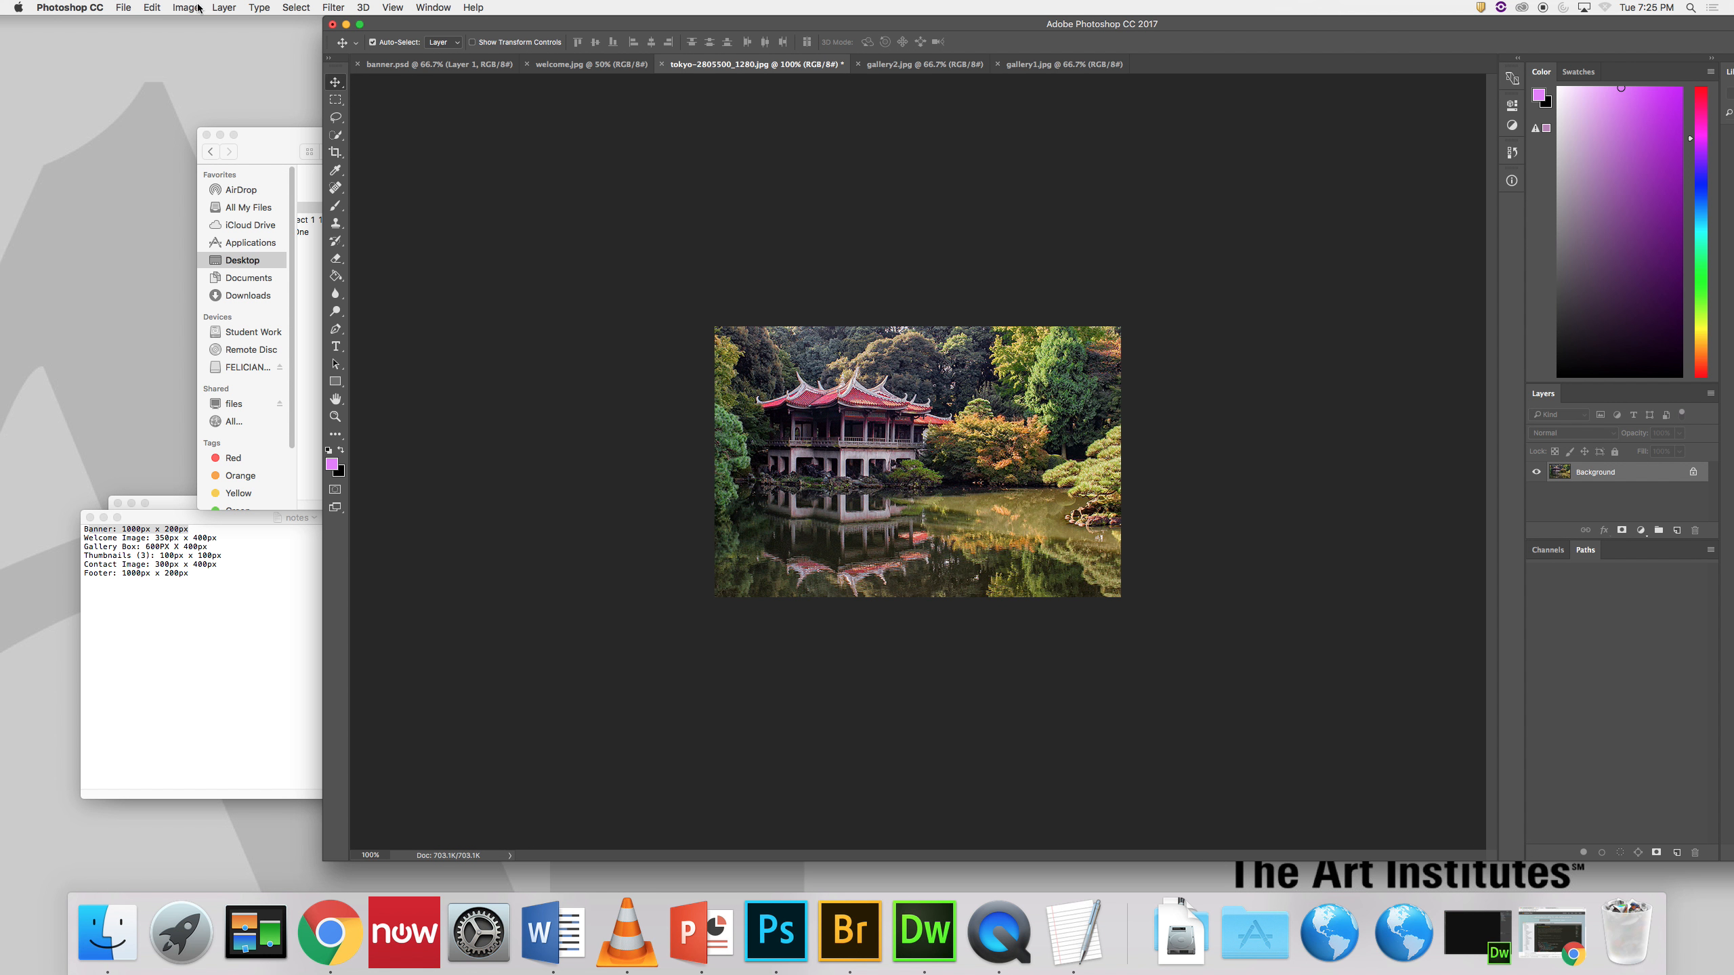
{"action": "left_click", "coordinate": [123, 8]}
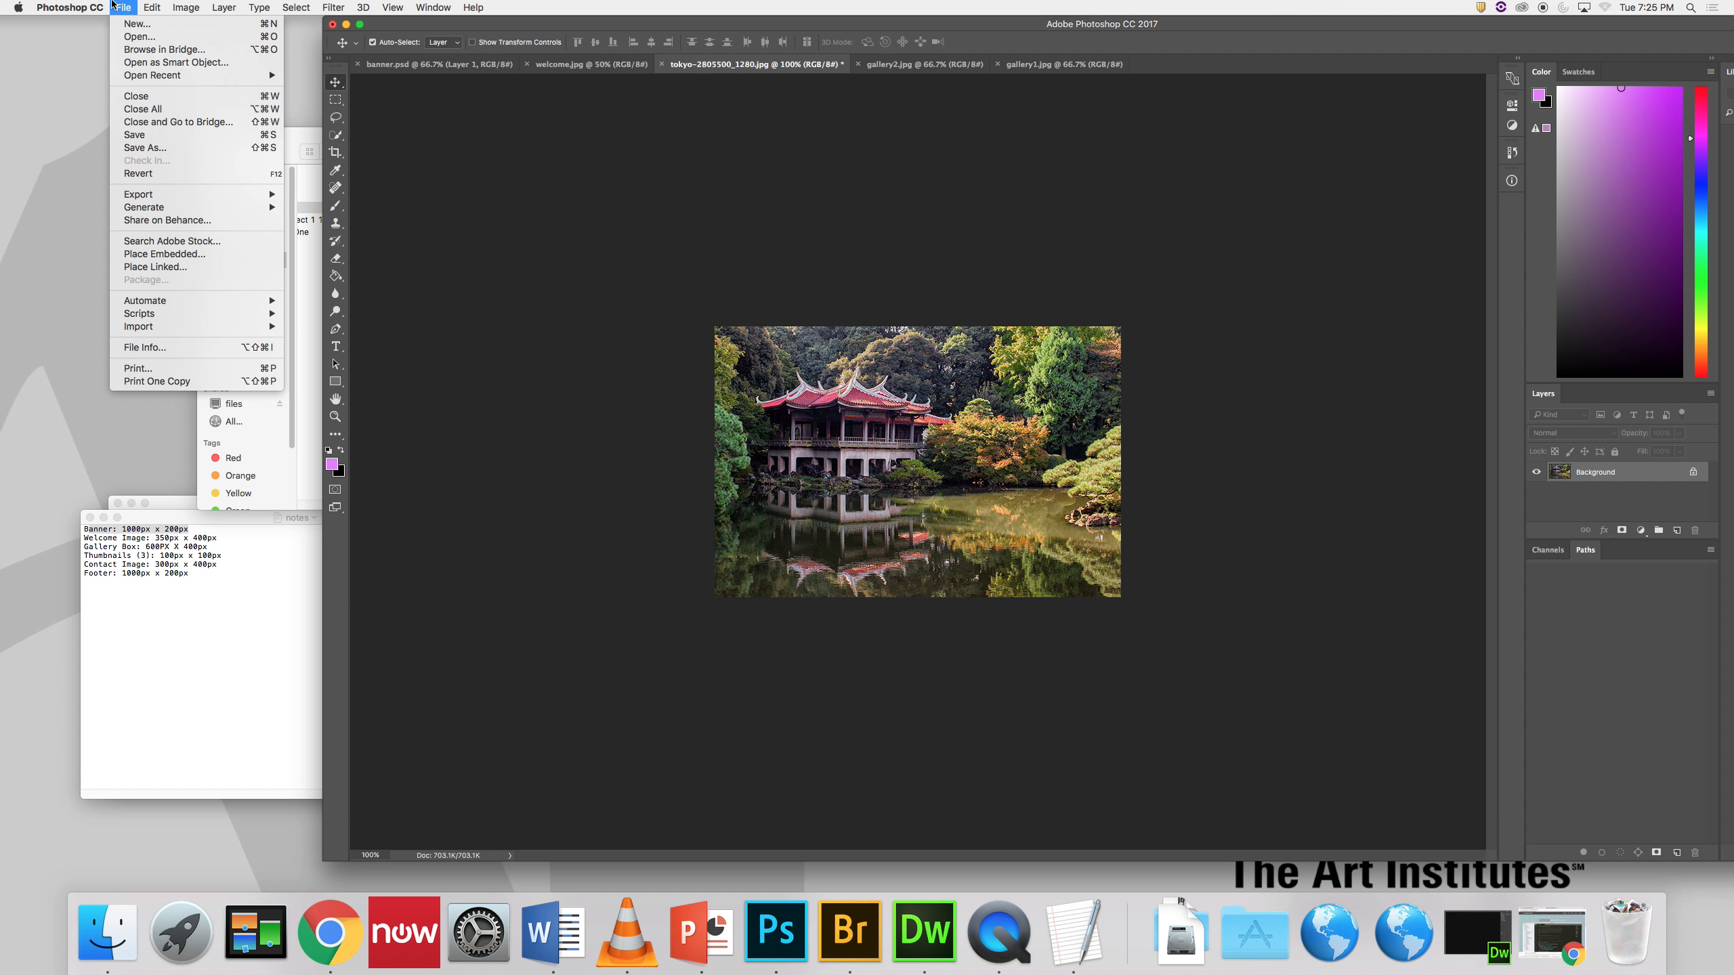
{"action": "left_click", "coordinate": [175, 150]}
{"action": "type", "text": "gallery3.jpg"}
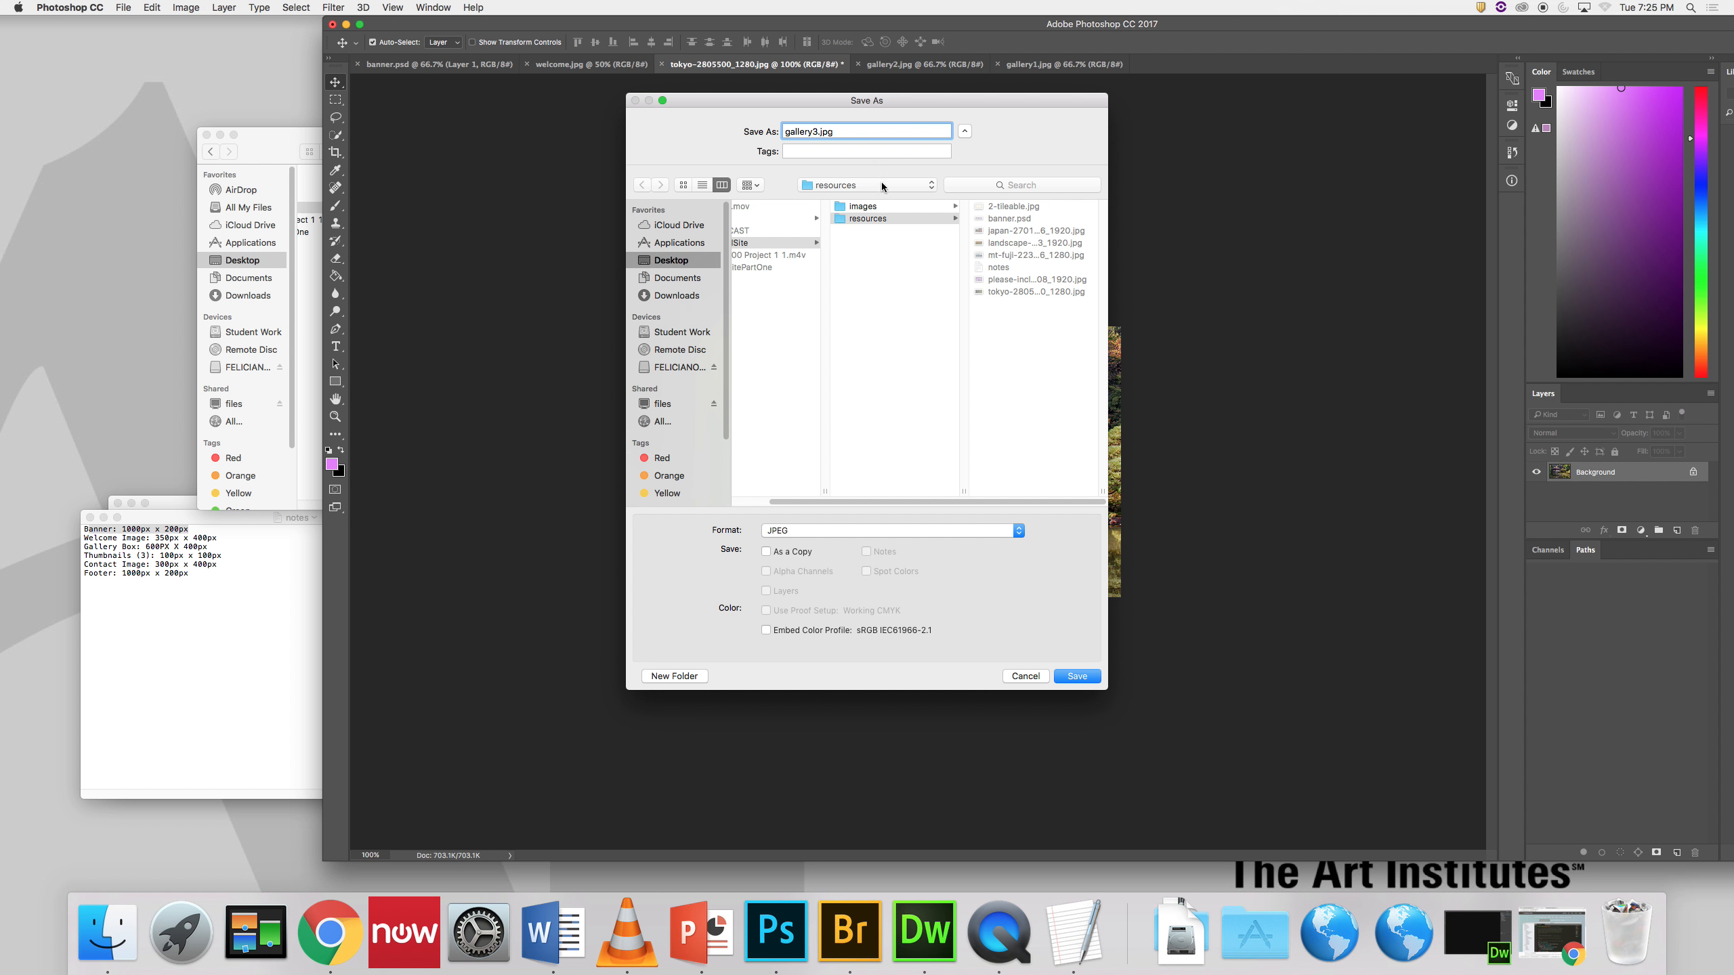
{"action": "left_click", "coordinate": [879, 207]}
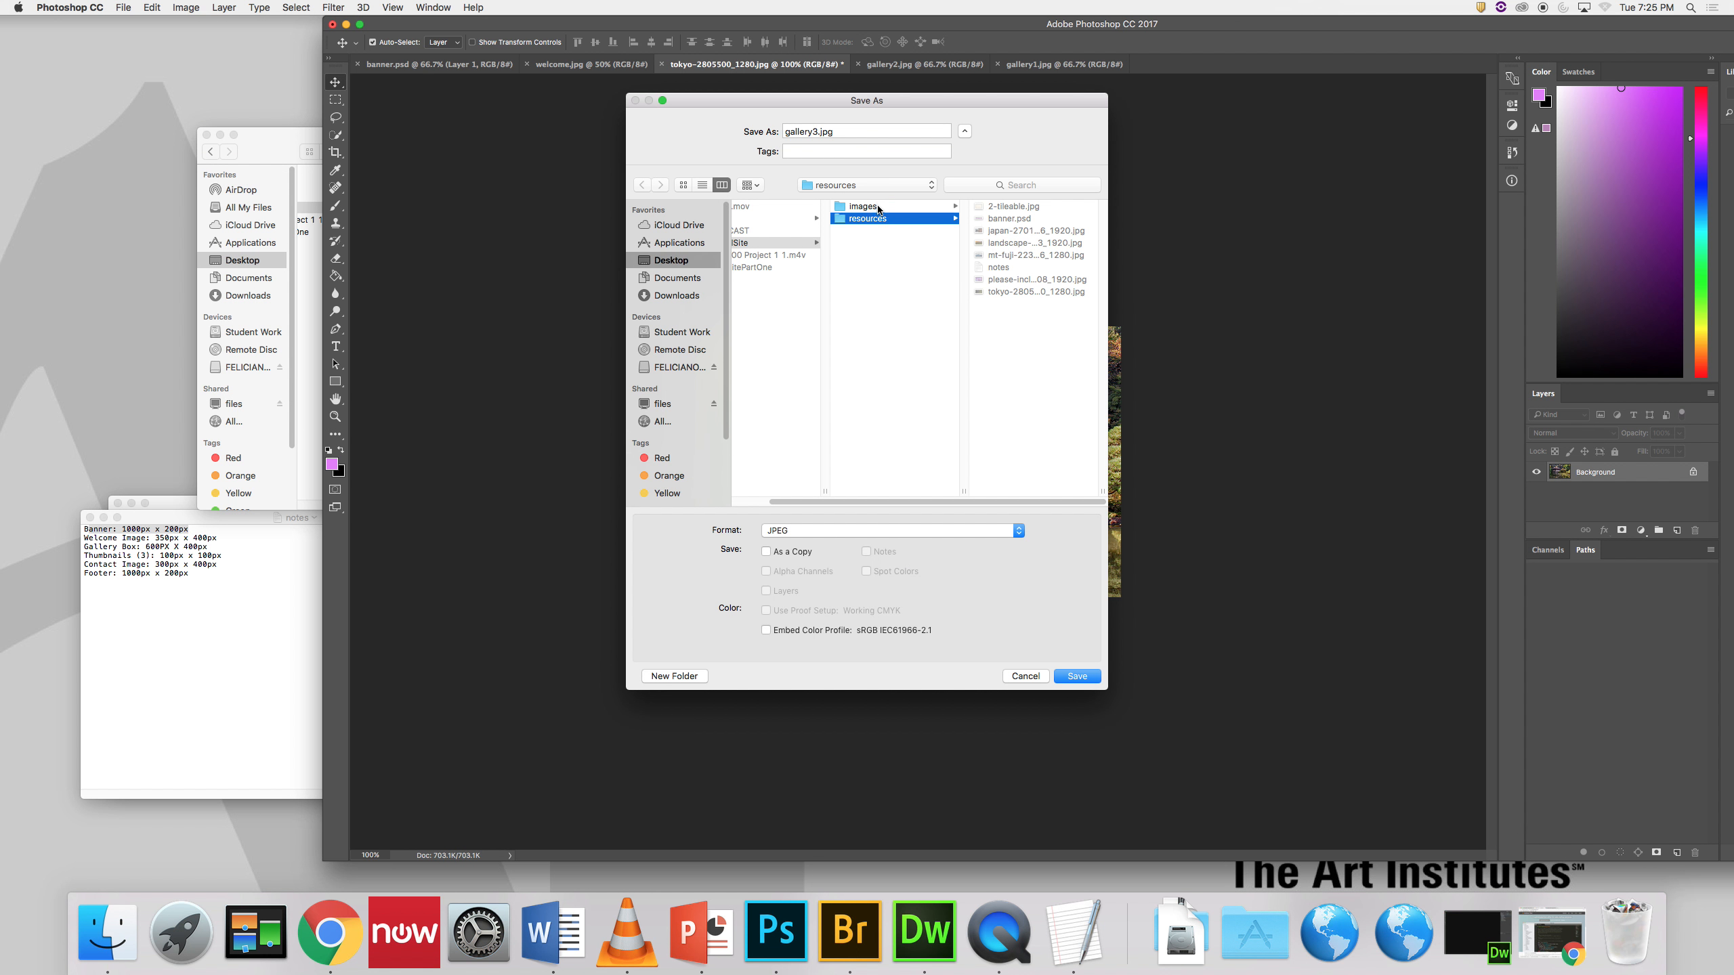
{"action": "left_click", "coordinate": [1076, 676]}
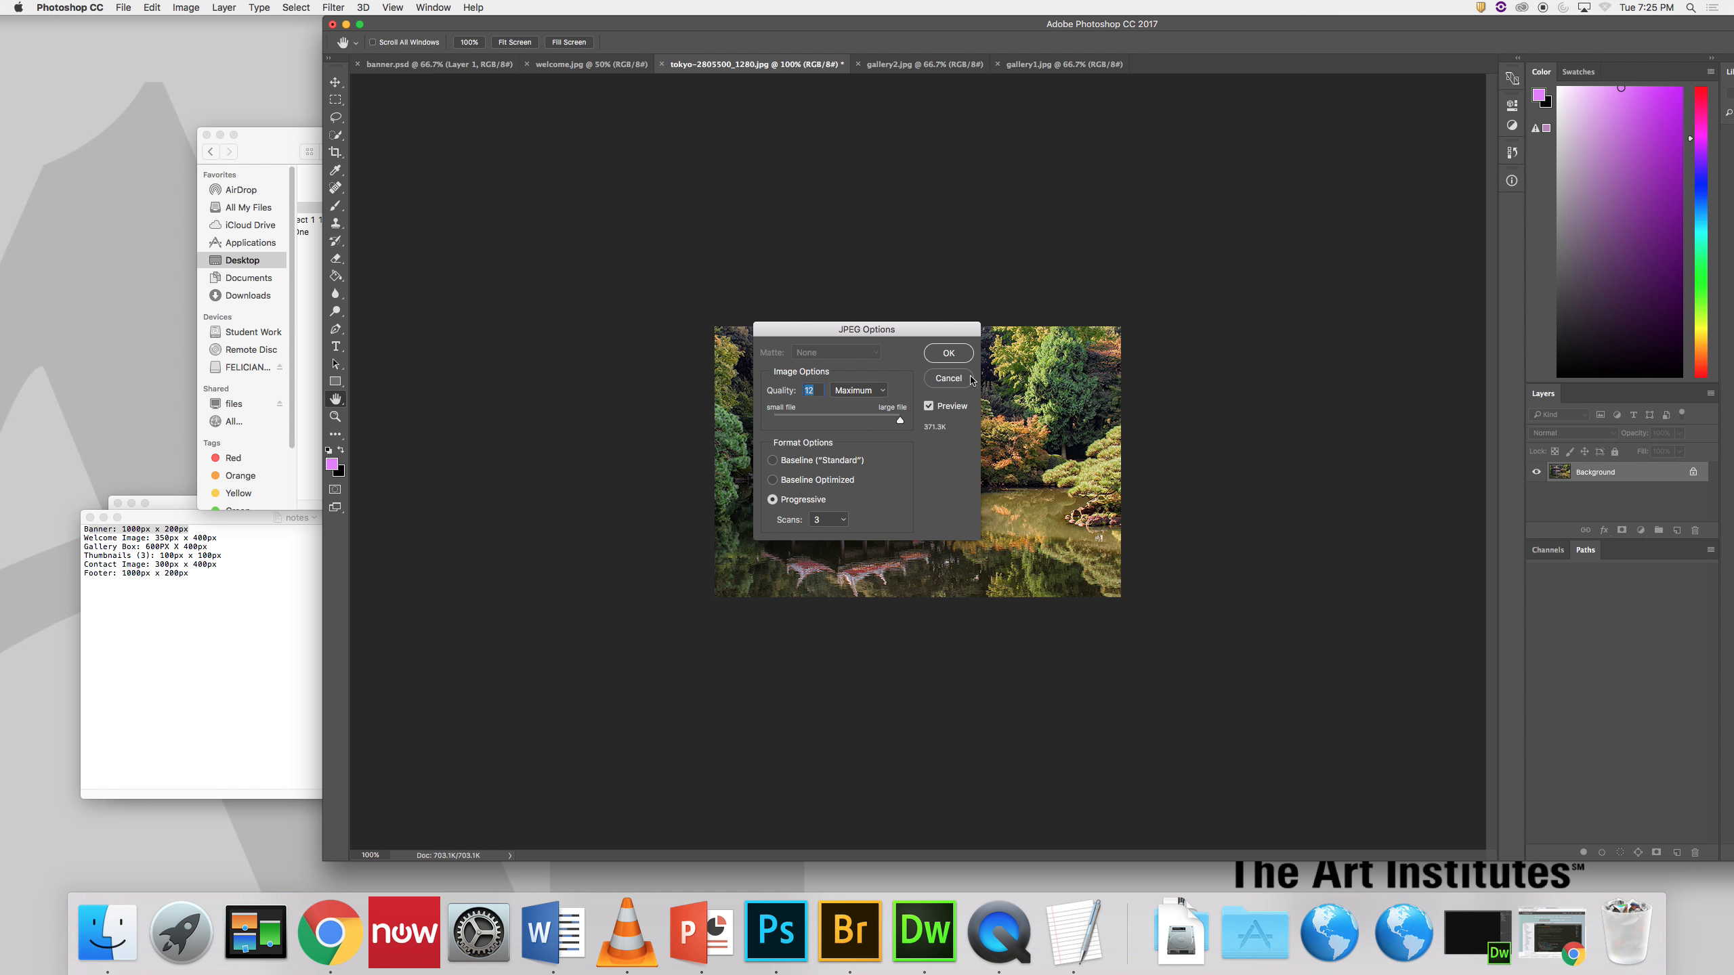
{"action": "key", "text": "Return"}
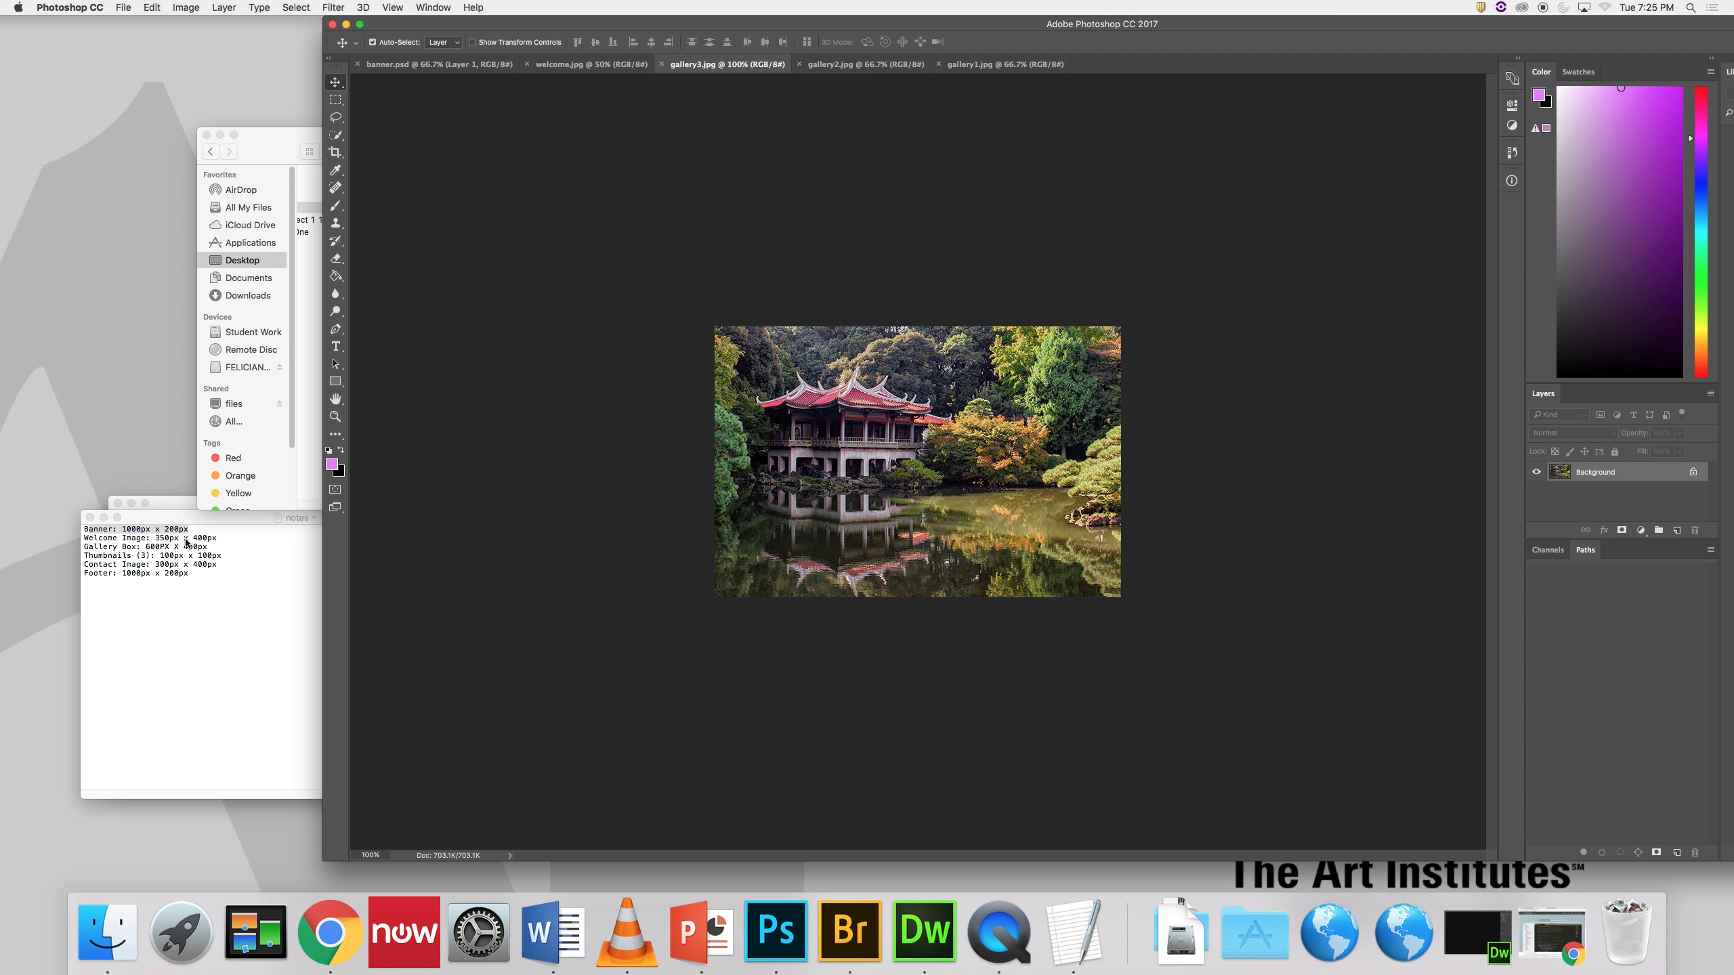
Step: Select a fixed-size 100 x 100 px square over the temple building in gallery3.jpg and crop the image to it
{"action": "left_click", "coordinate": [334, 153]}
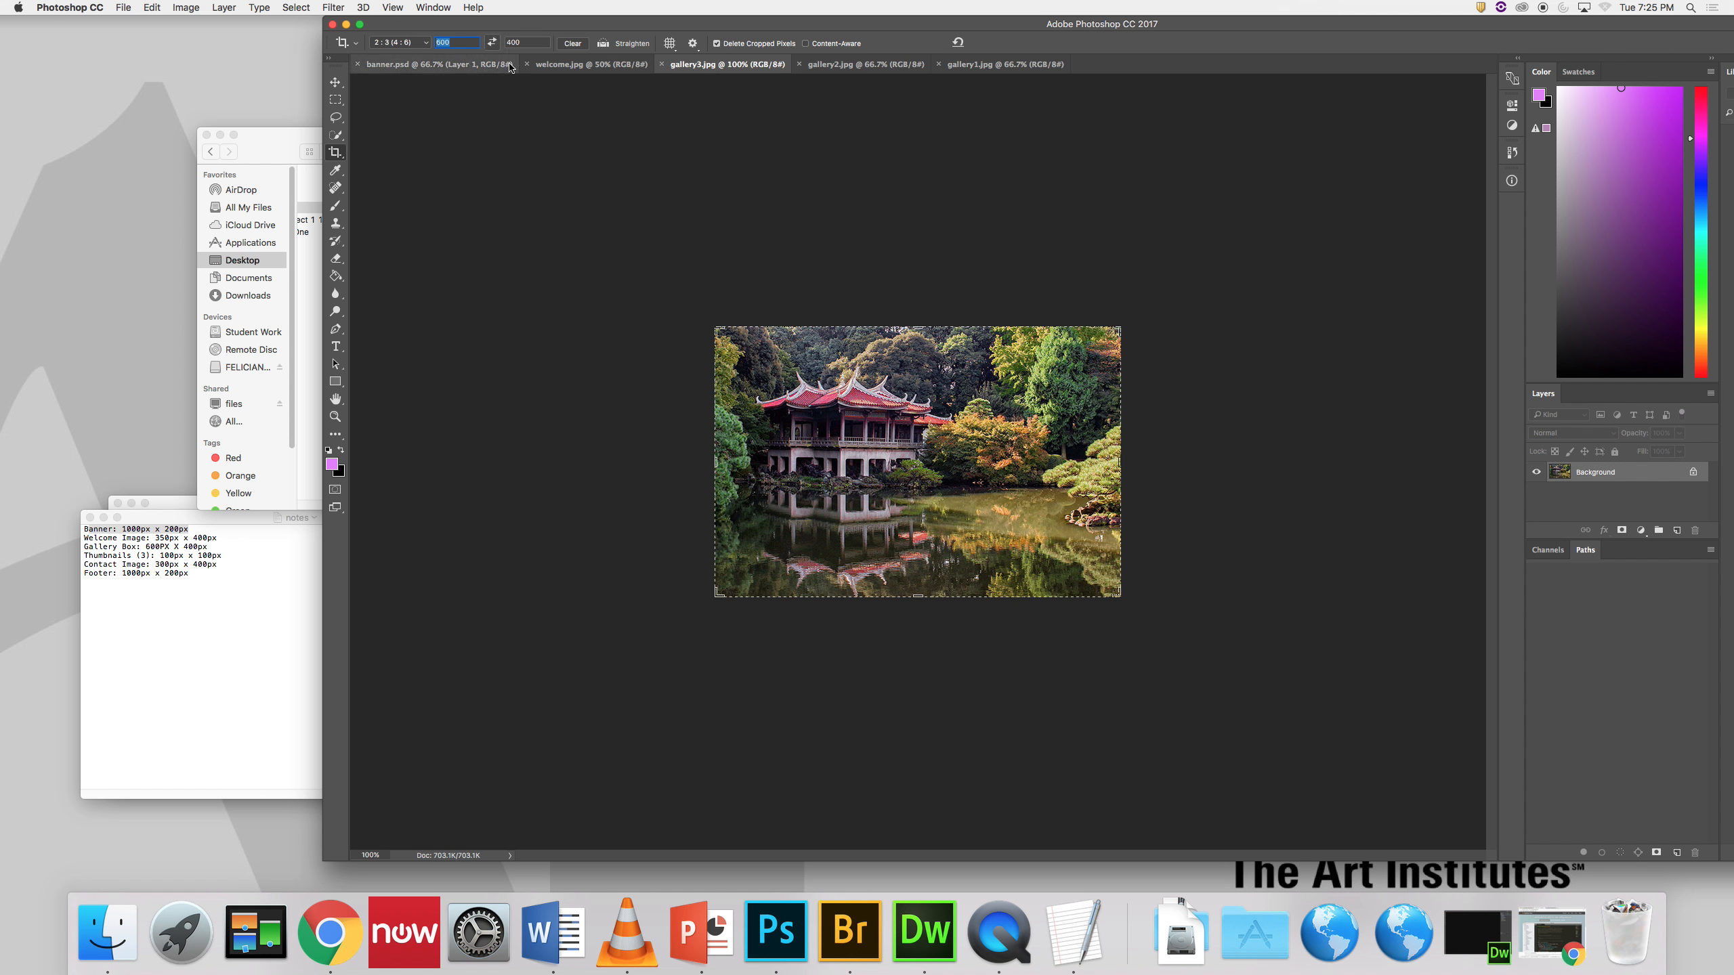
{"action": "left_click", "coordinate": [335, 101]}
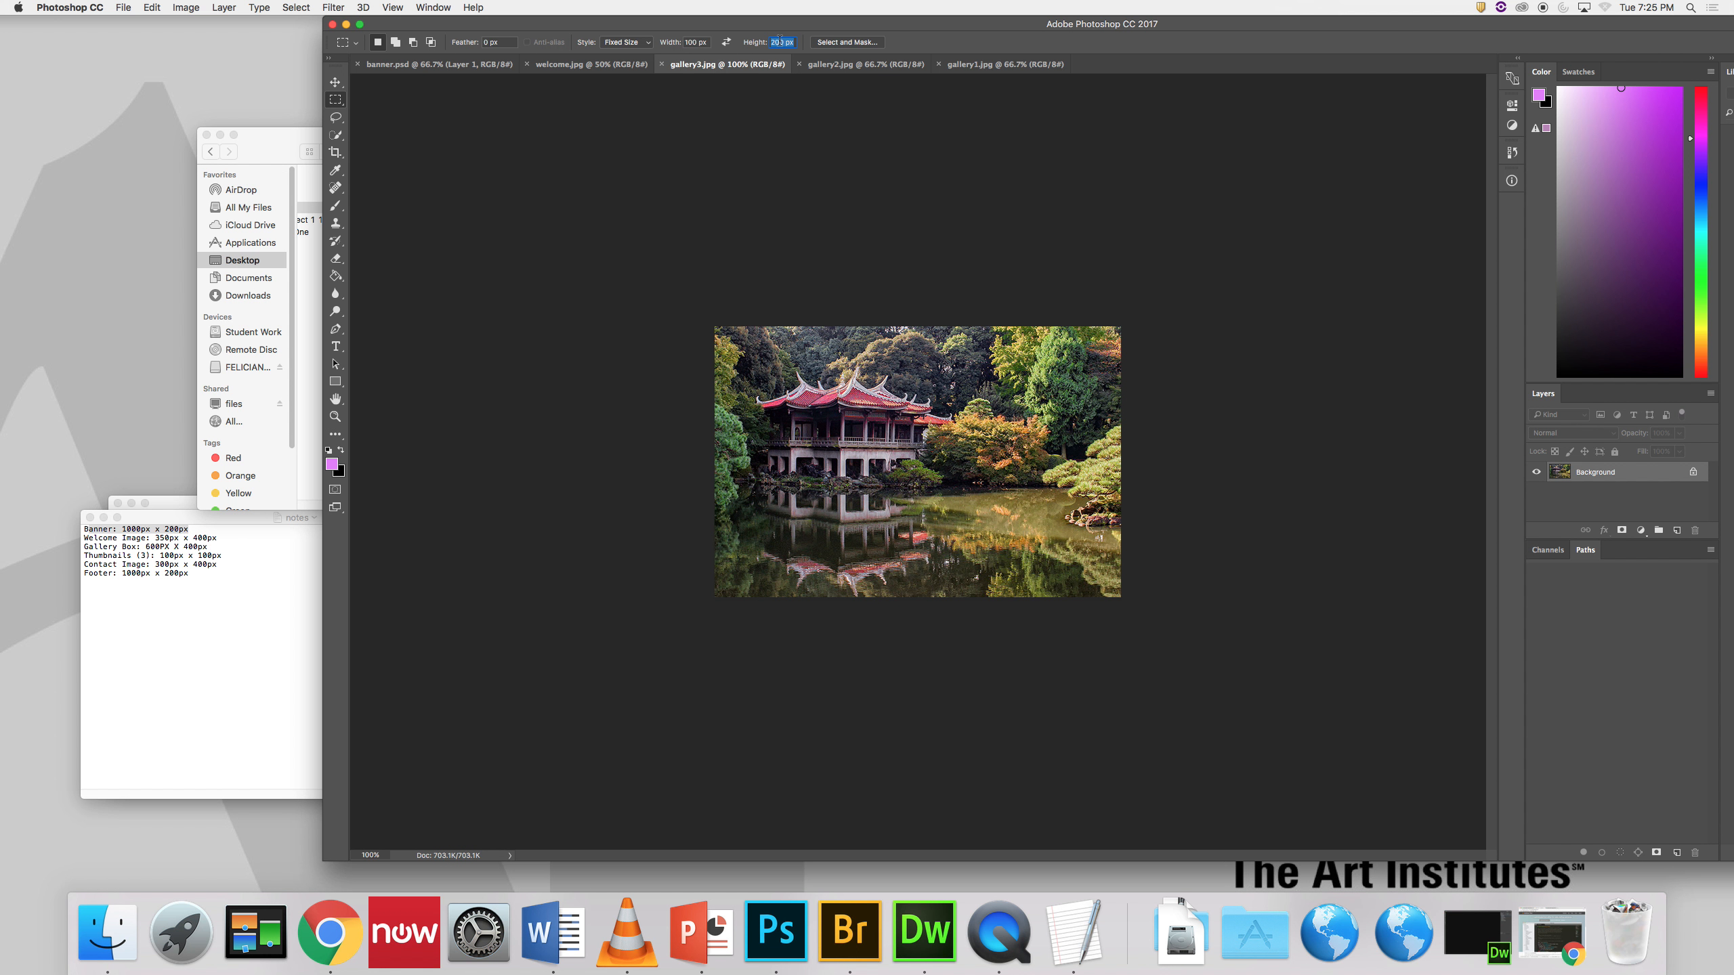
{"action": "left_click_drag", "start_coordinate": [867, 491], "coordinate": [924, 411]}
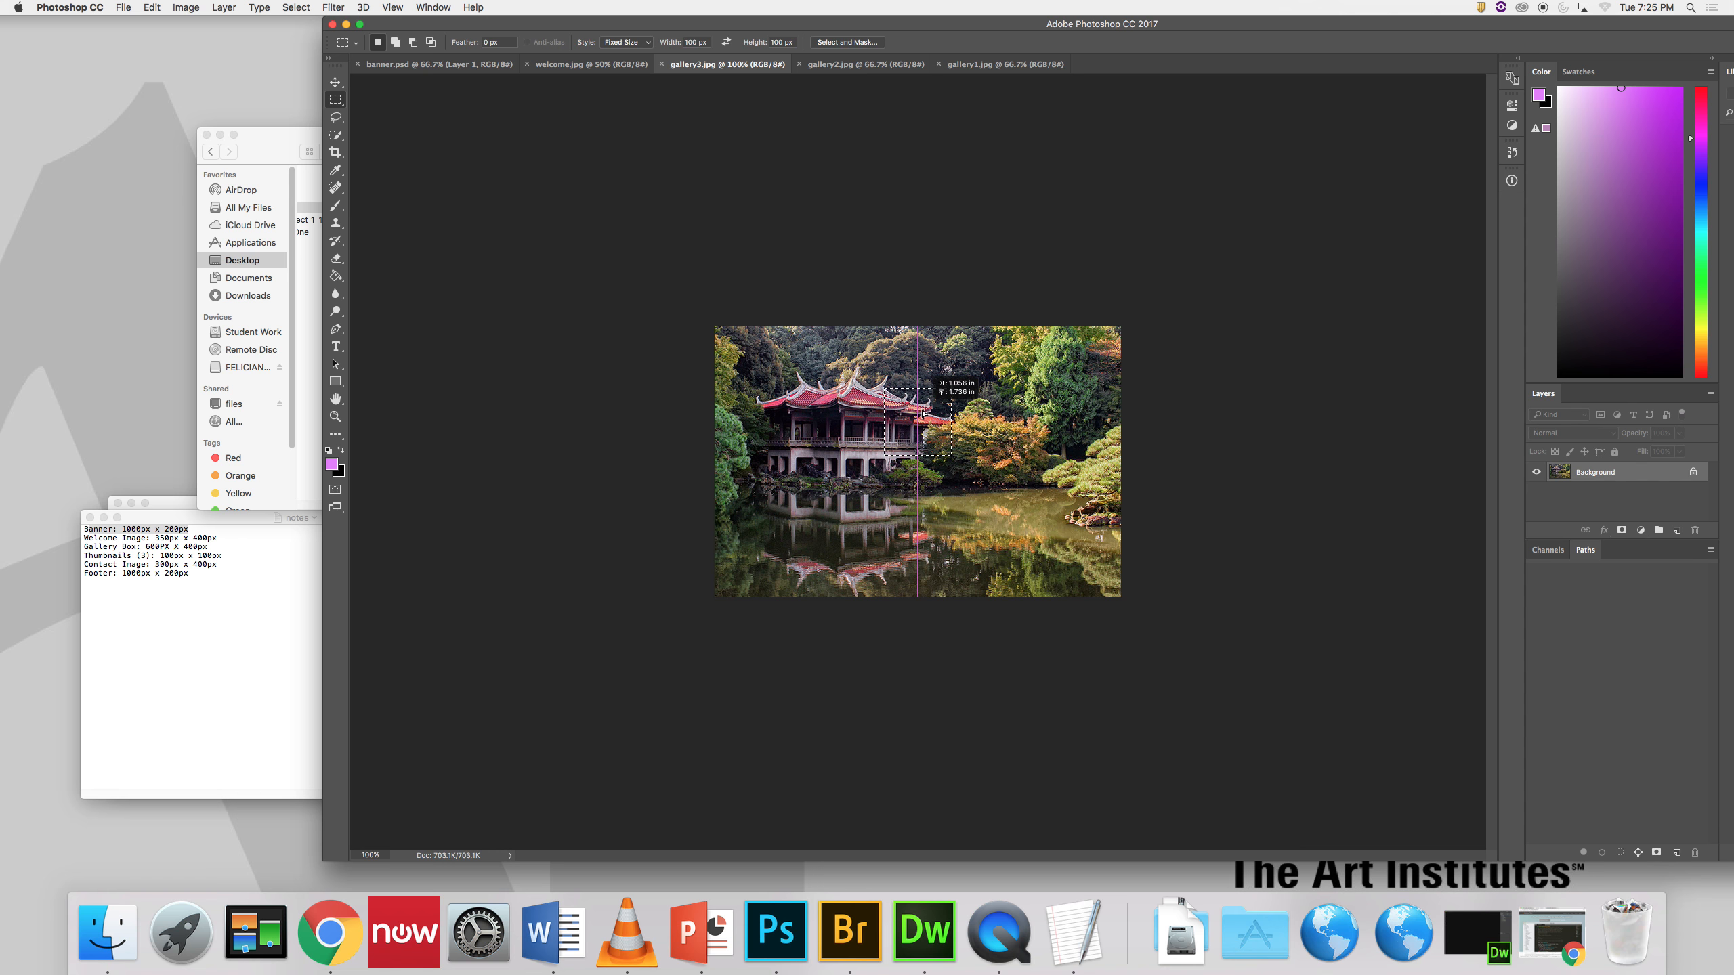
{"action": "left_click", "coordinate": [199, 8]}
{"action": "left_click", "coordinate": [191, 151]}
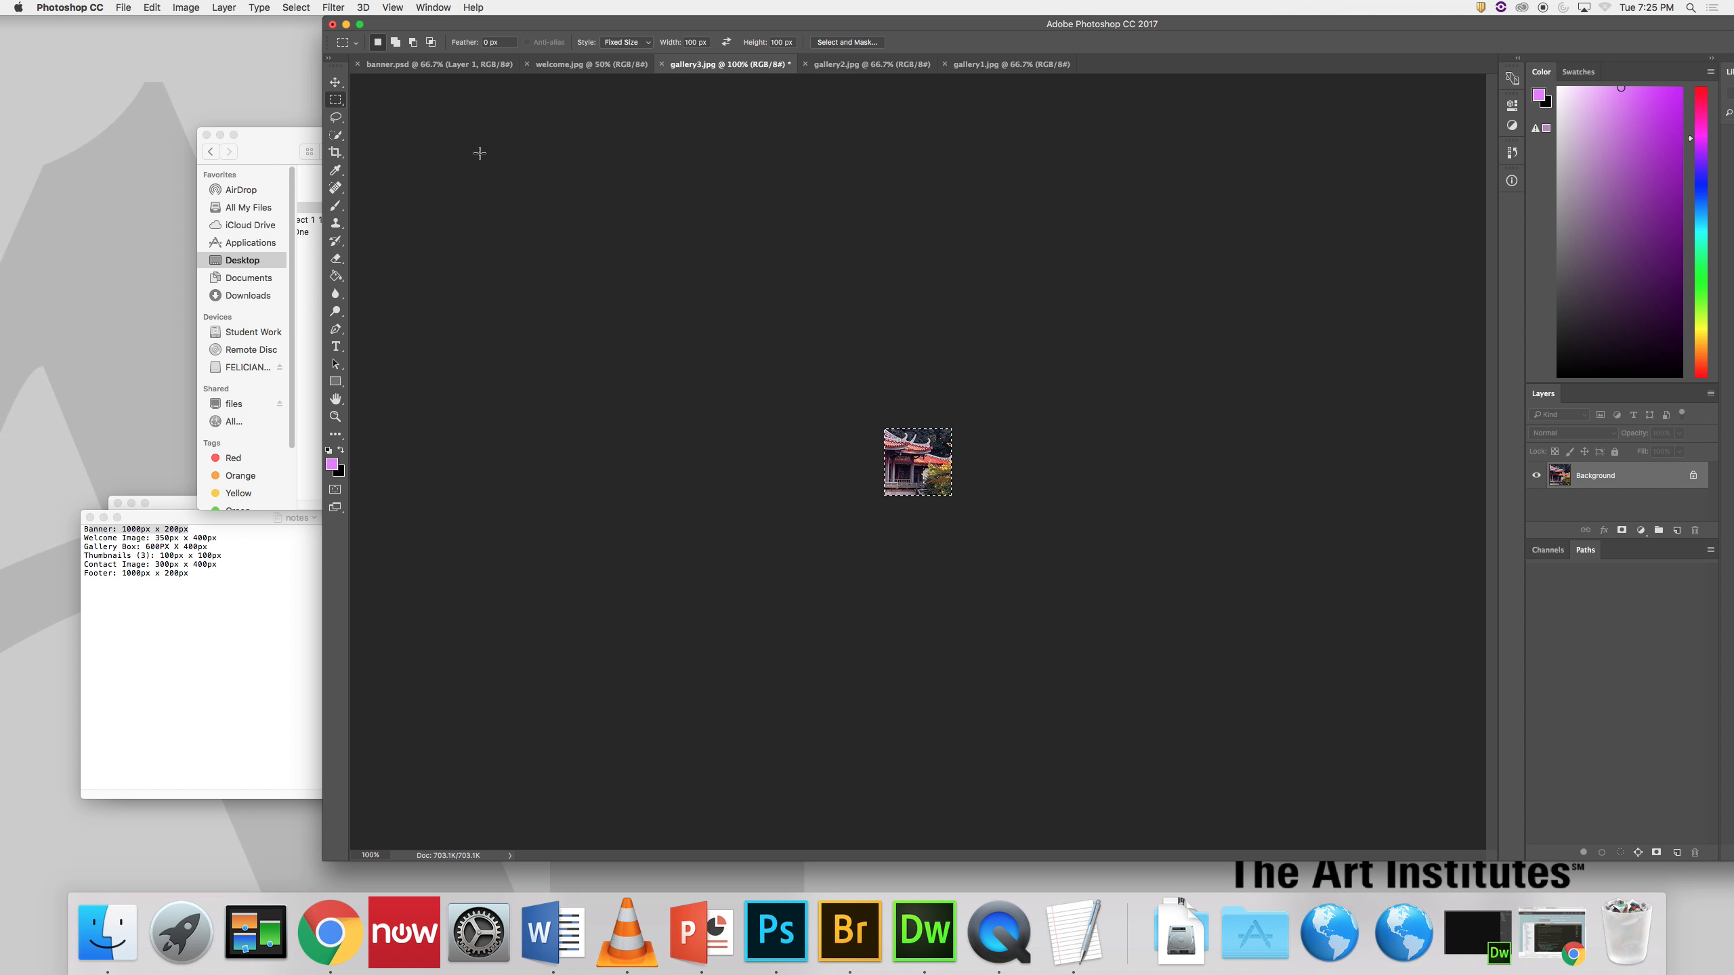
Step: Save the cropped temple square as thumb3.jpg in the images folder at maximum JPEG quality
{"action": "key", "text": "super+shift+s"}
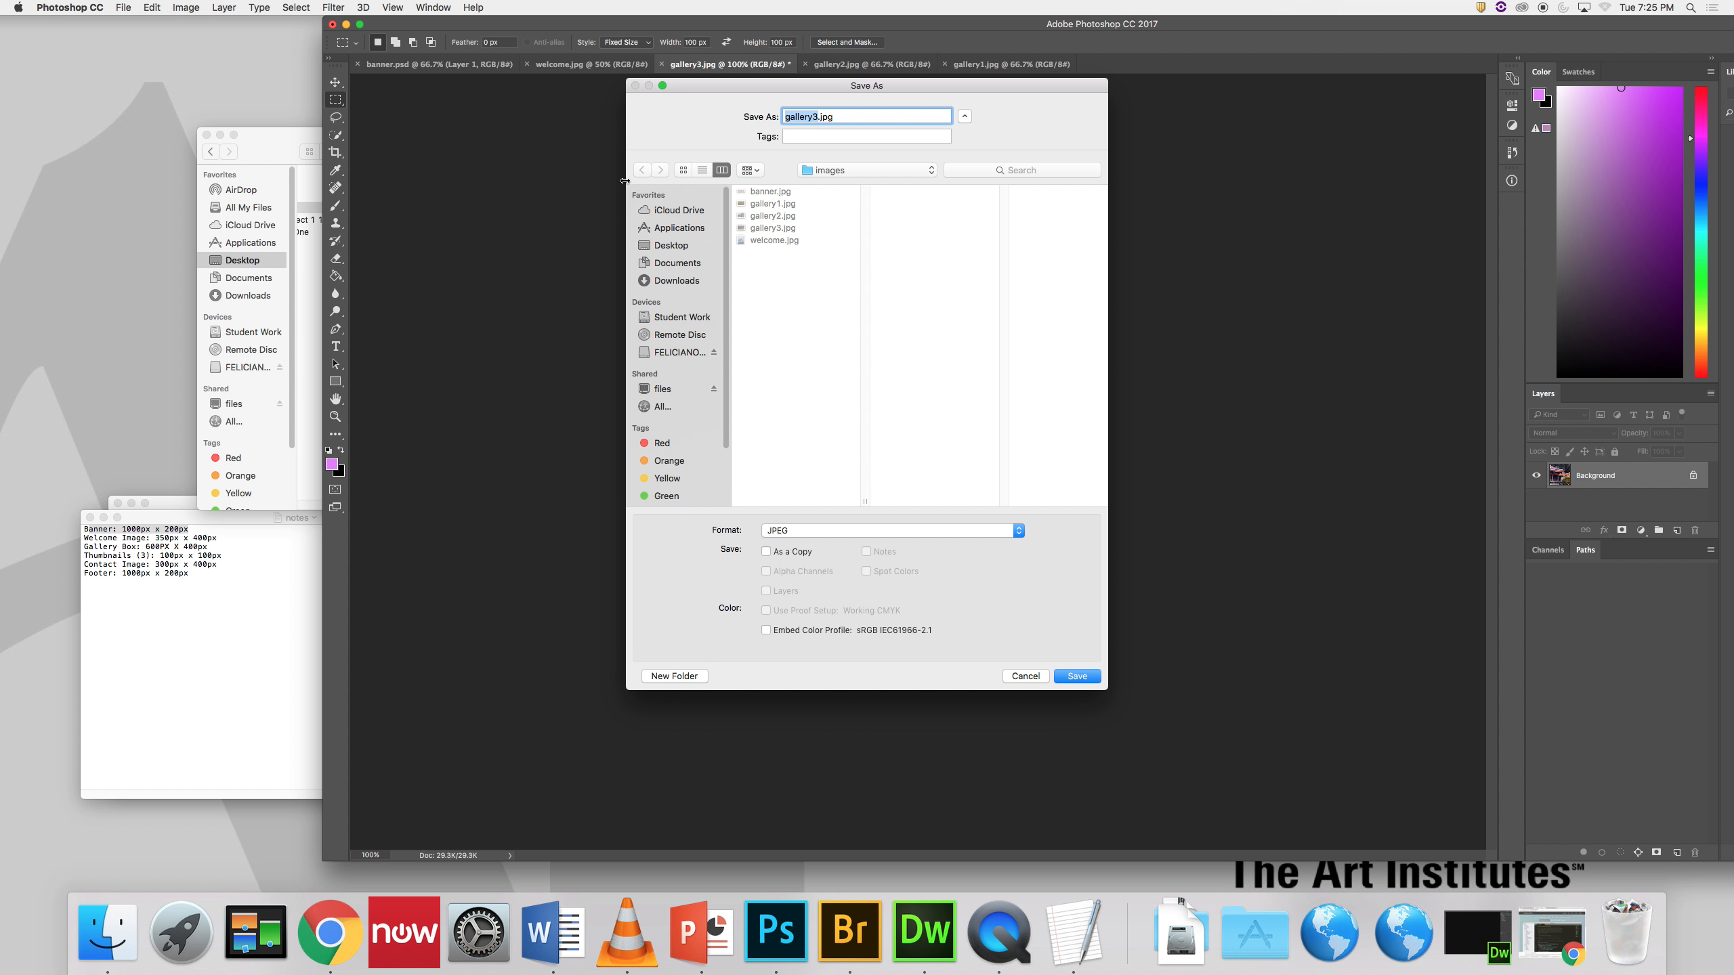
{"action": "type", "text": "thumb3"}
{"action": "left_click", "coordinate": [1077, 676]}
{"action": "left_click", "coordinate": [949, 353]}
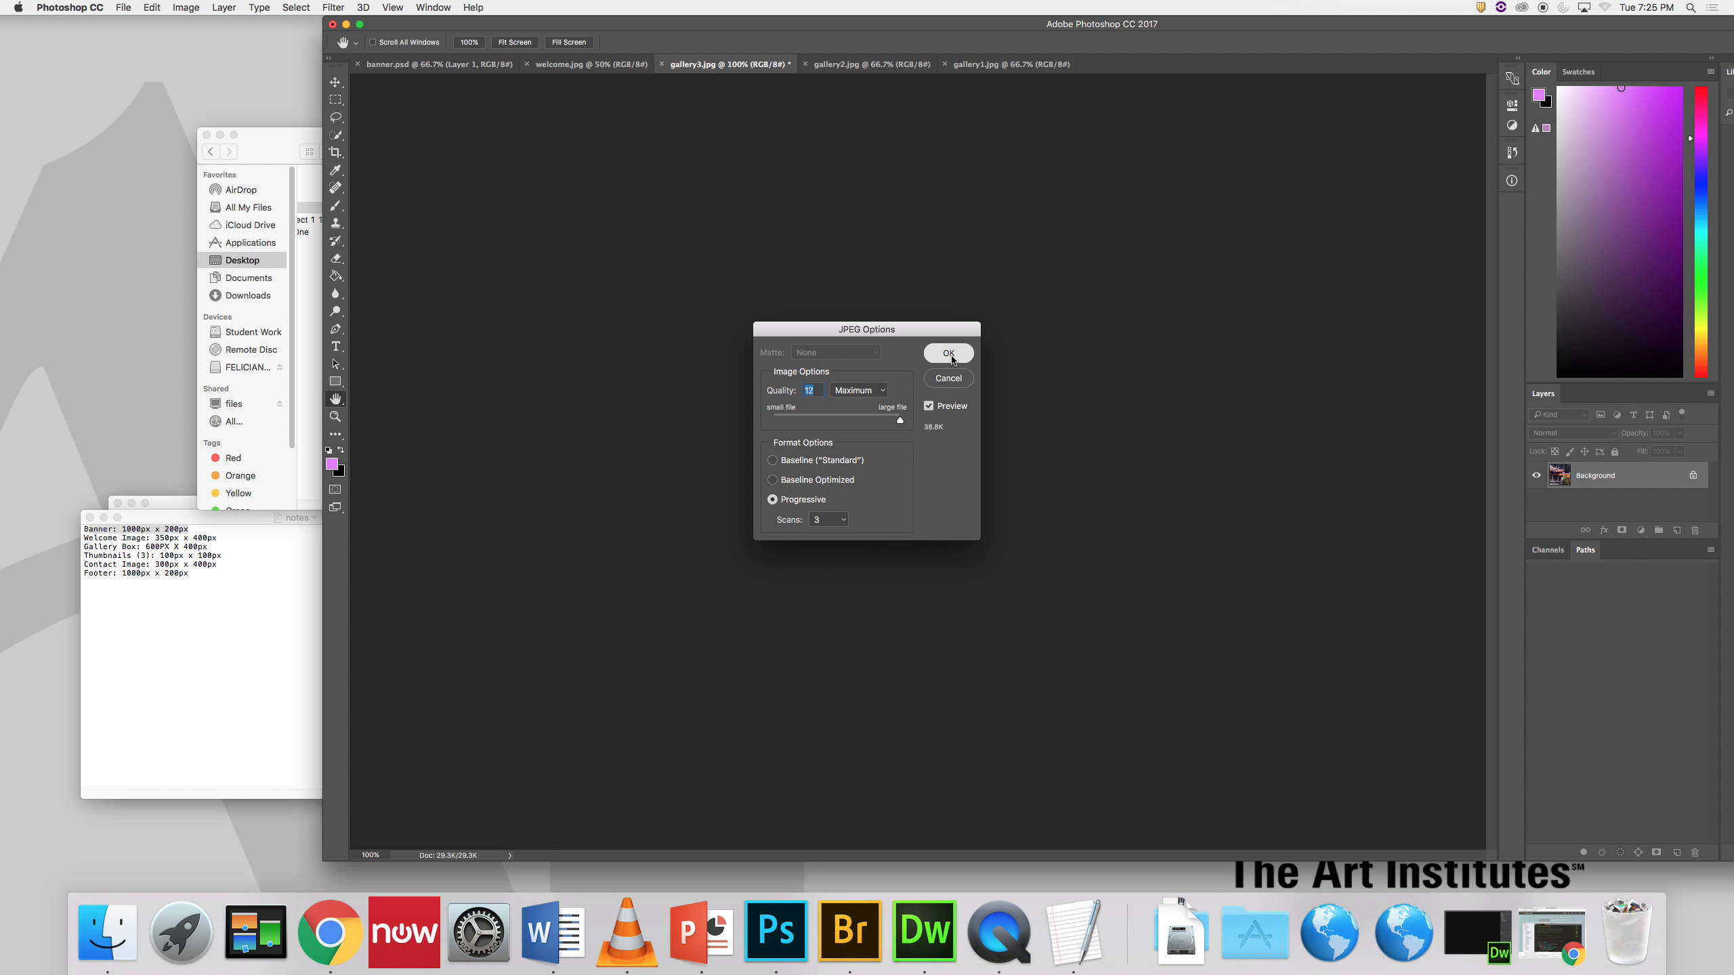
Step: Switch to gallery2.jpg, place the 100 x 100 px selection over the hanging street sign, and crop to it
{"action": "left_click", "coordinate": [866, 67]}
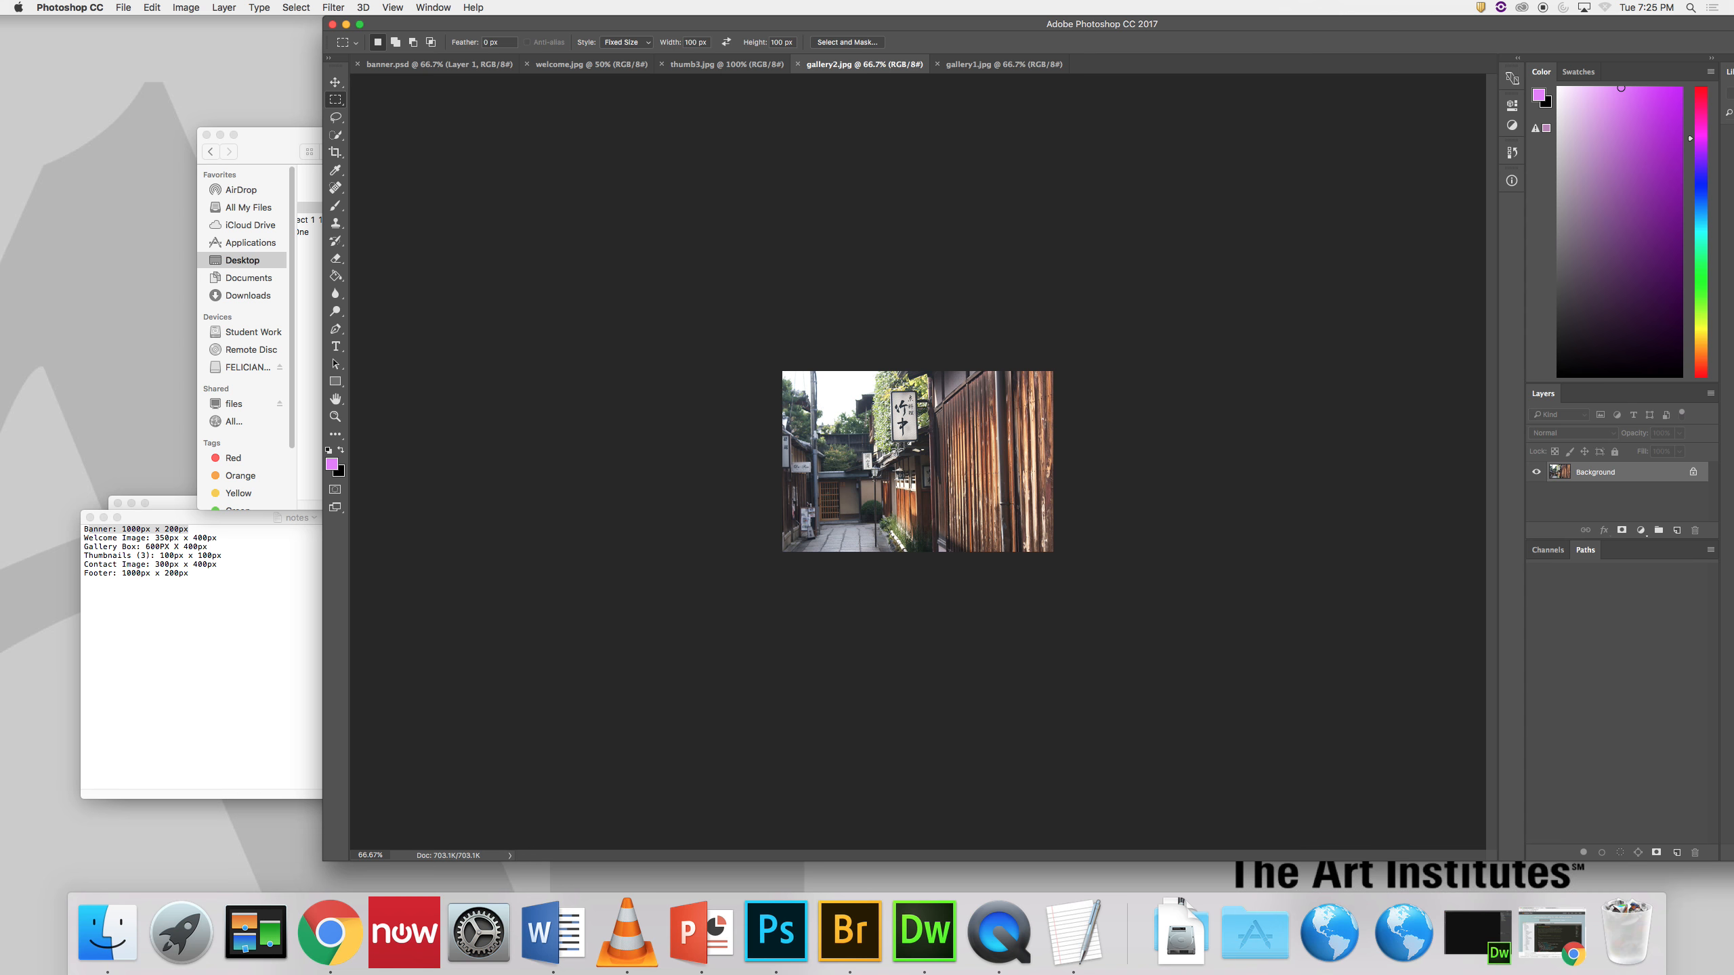
{"action": "left_click_drag", "start_coordinate": [907, 472], "coordinate": [898, 410]}
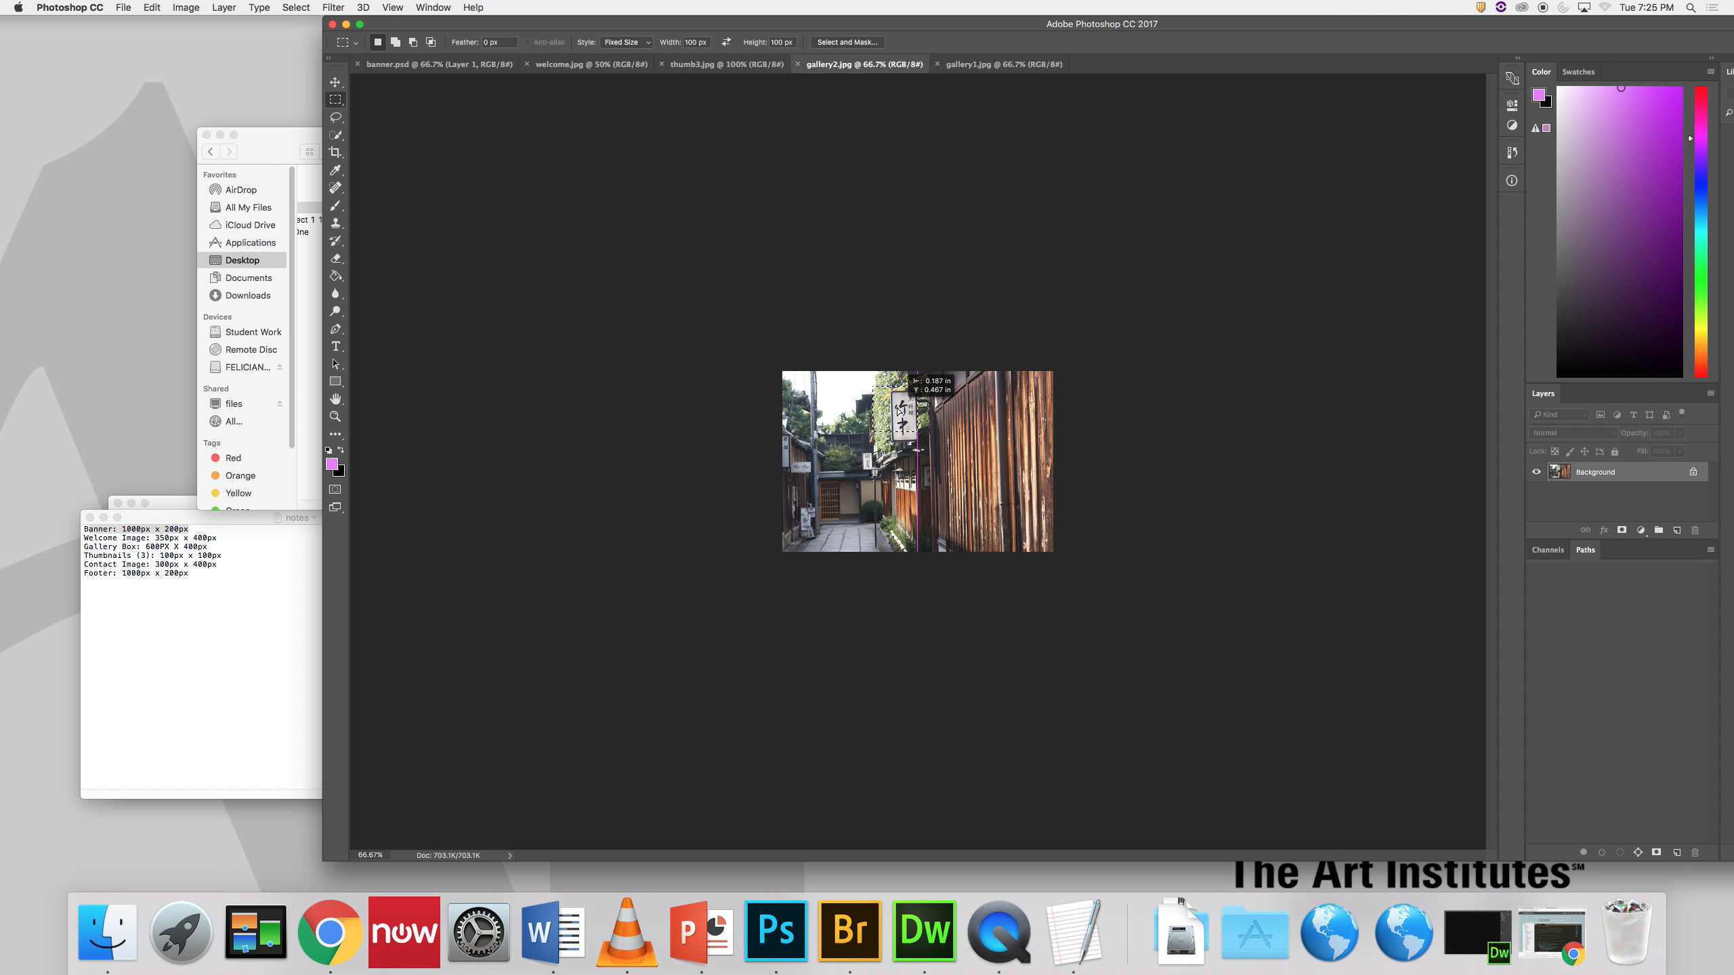
{"action": "left_click", "coordinate": [198, 10]}
{"action": "left_click", "coordinate": [225, 153]}
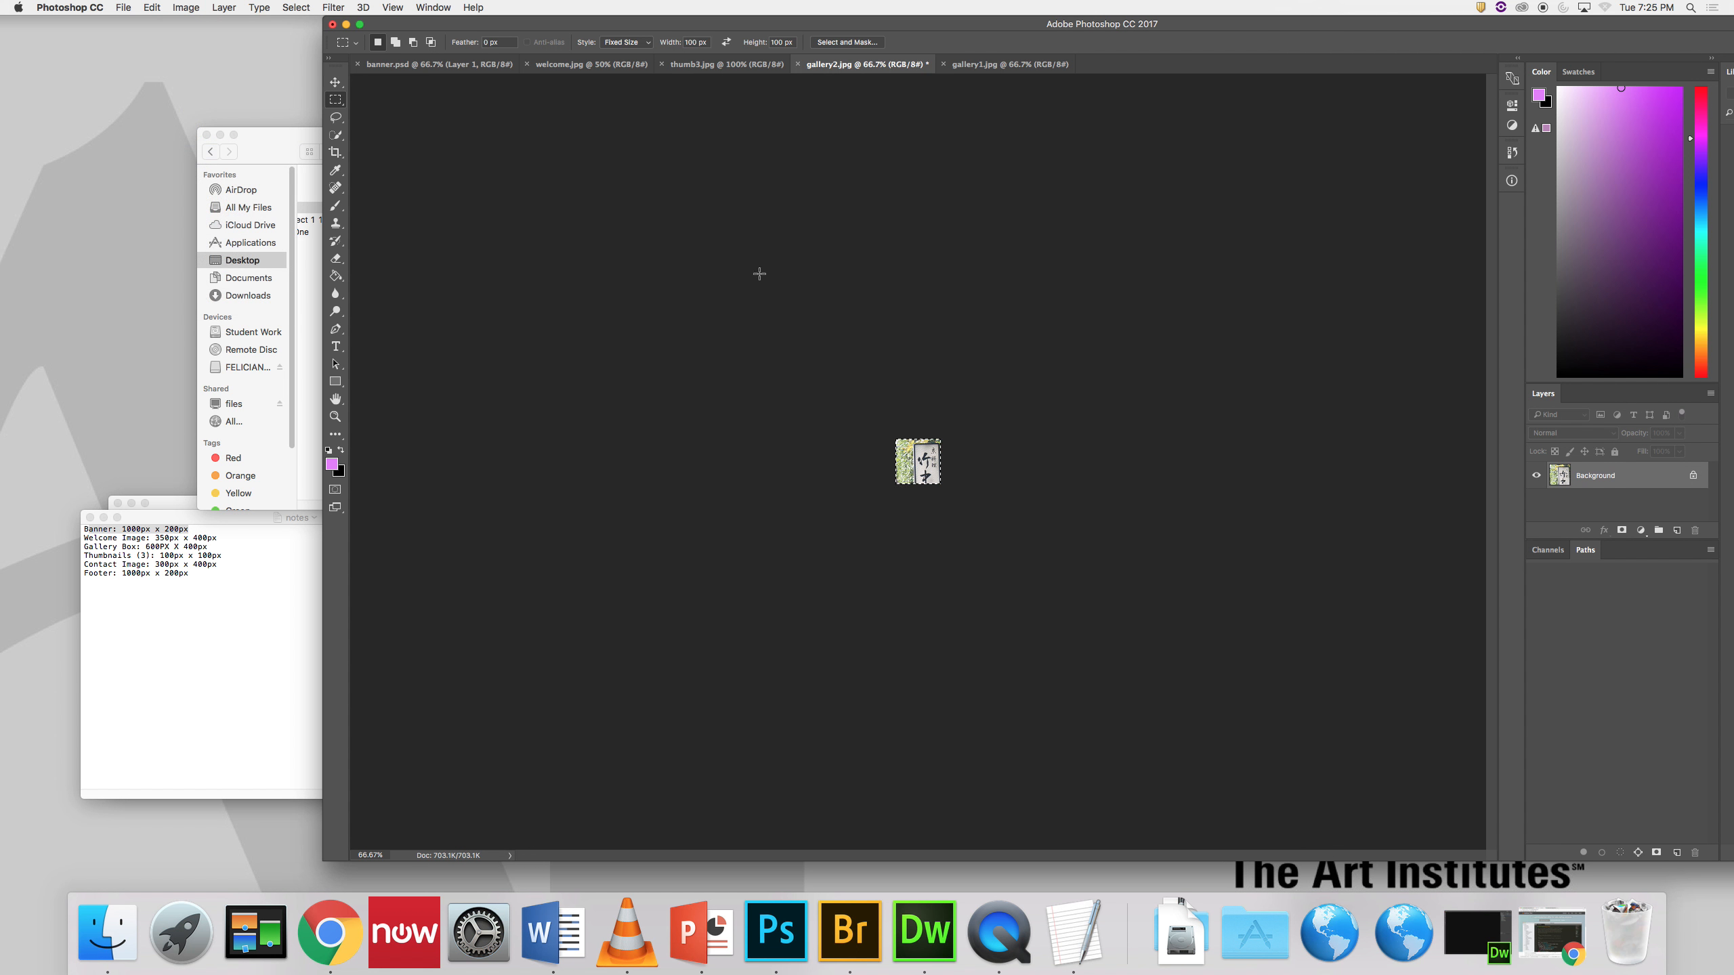
Step: Save the cropped street sign square as thumb2.jpg in the images folder at maximum JPEG quality
{"action": "key", "text": "super+shift+s"}
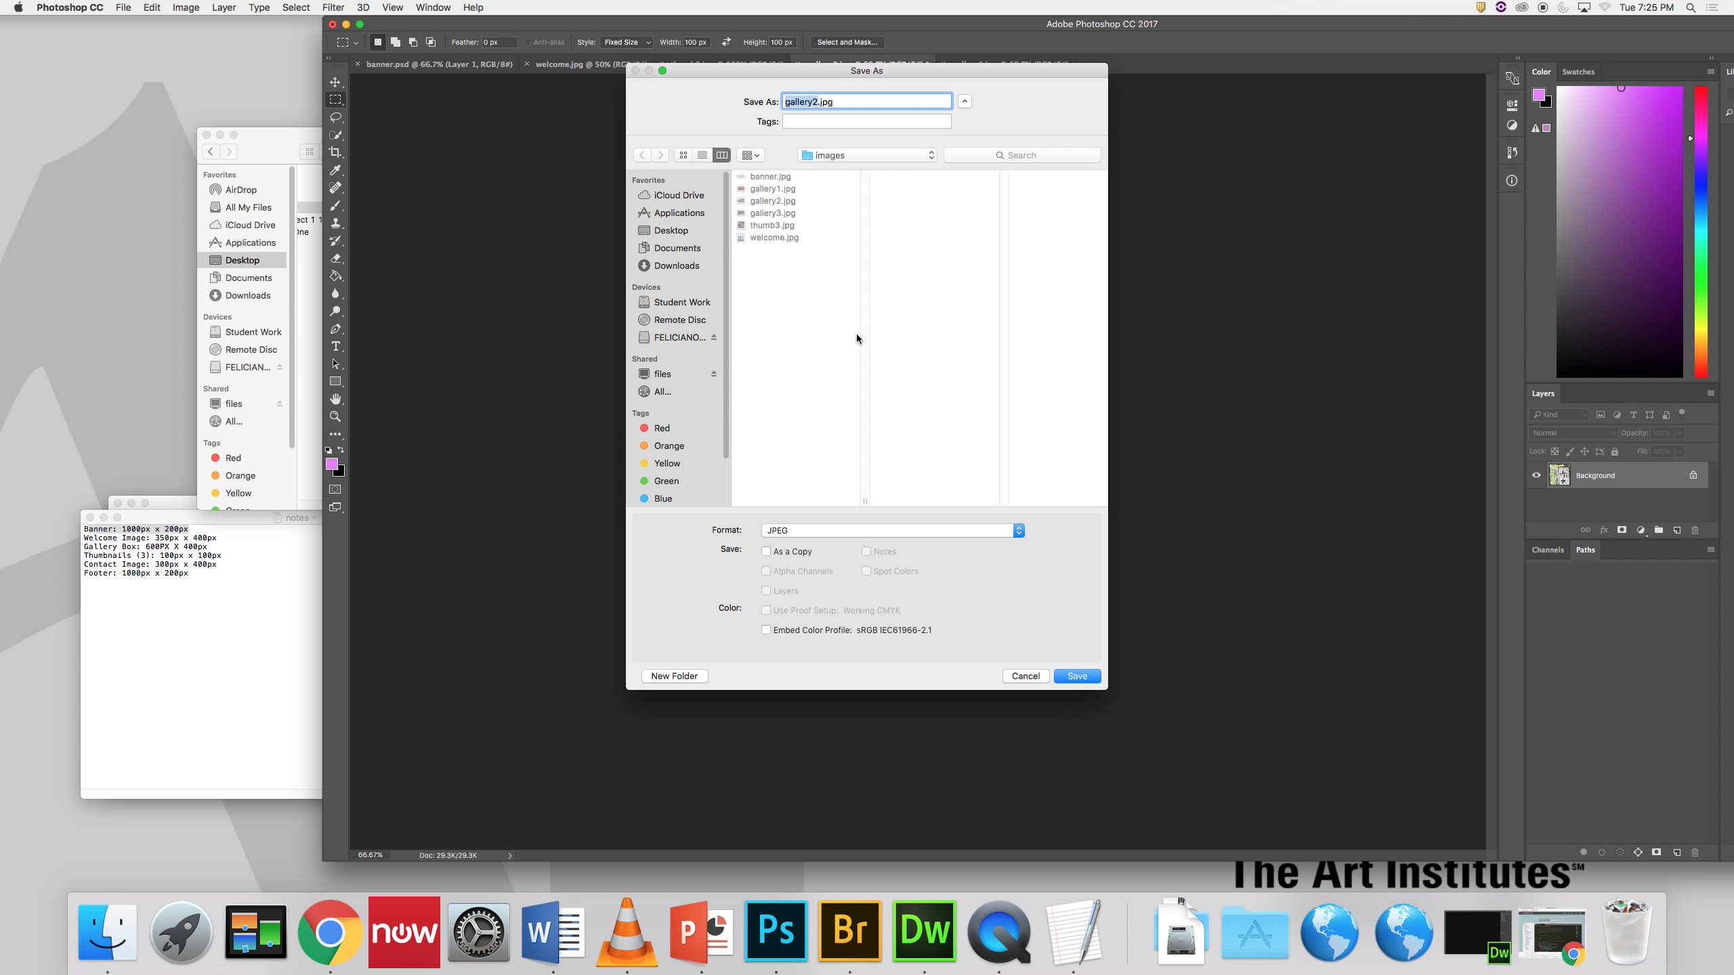
{"action": "type", "text": "thumb"}
{"action": "left_click", "coordinate": [1077, 676]}
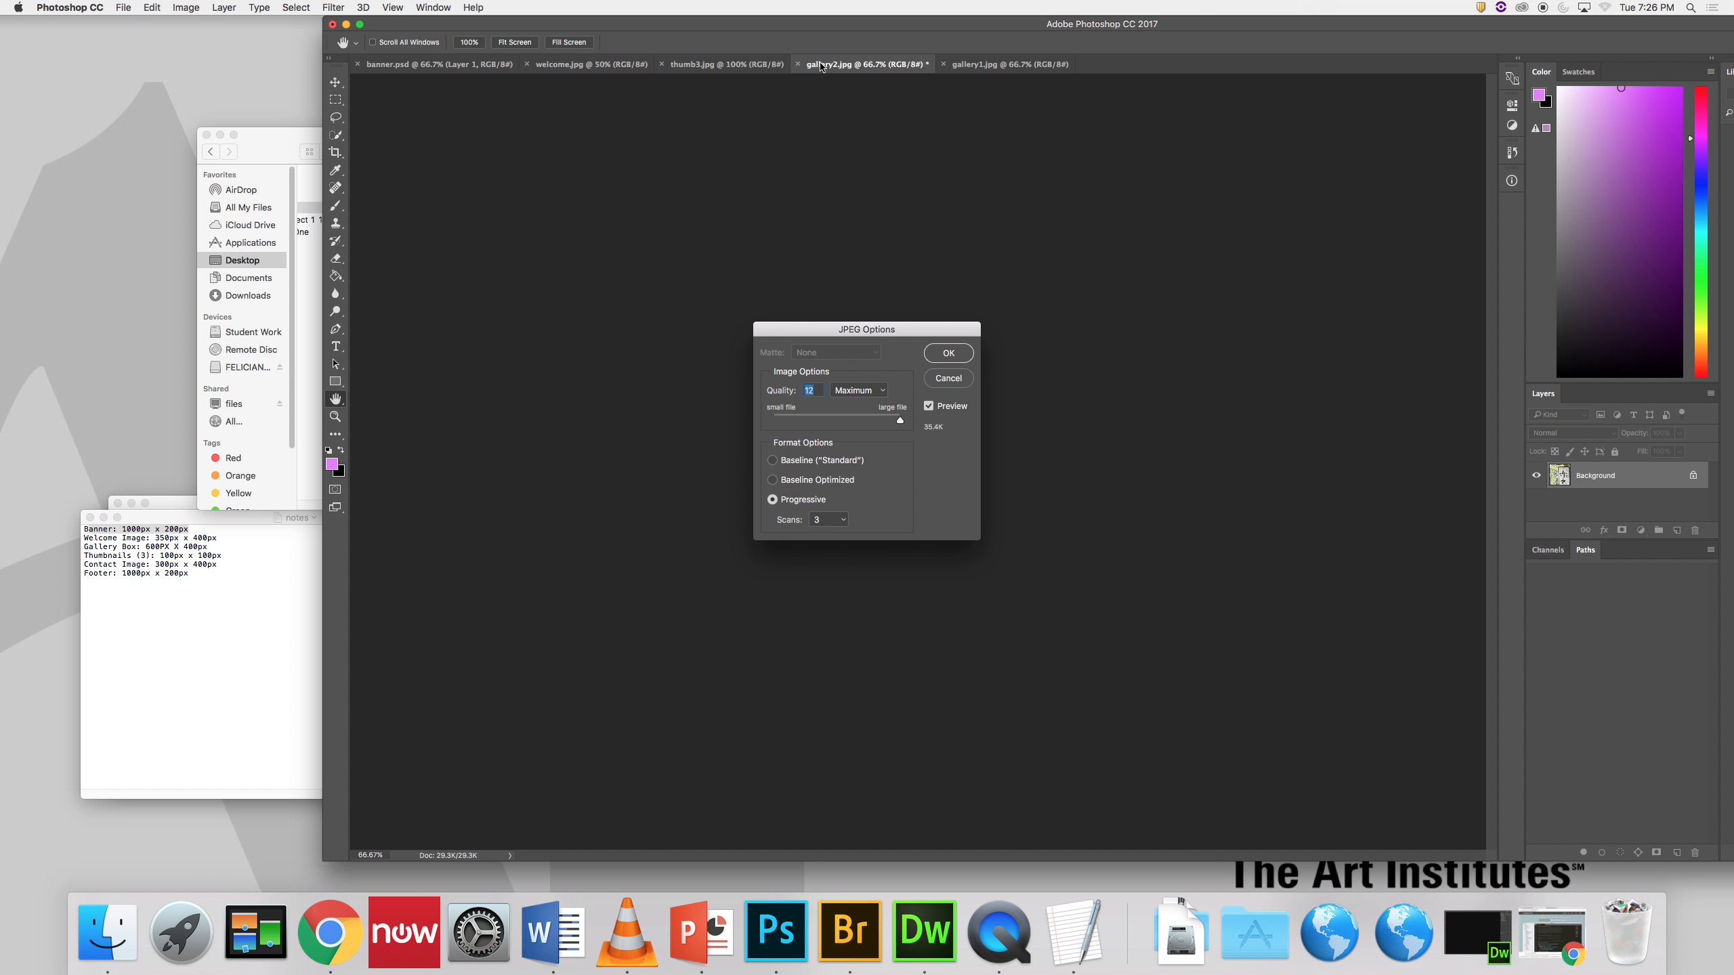
{"action": "left_click", "coordinate": [949, 353]}
Step: Switch to gallery1.jpg, place the 100 x 100 px selection over the terraced fields, and crop to it
{"action": "left_click", "coordinate": [726, 63]}
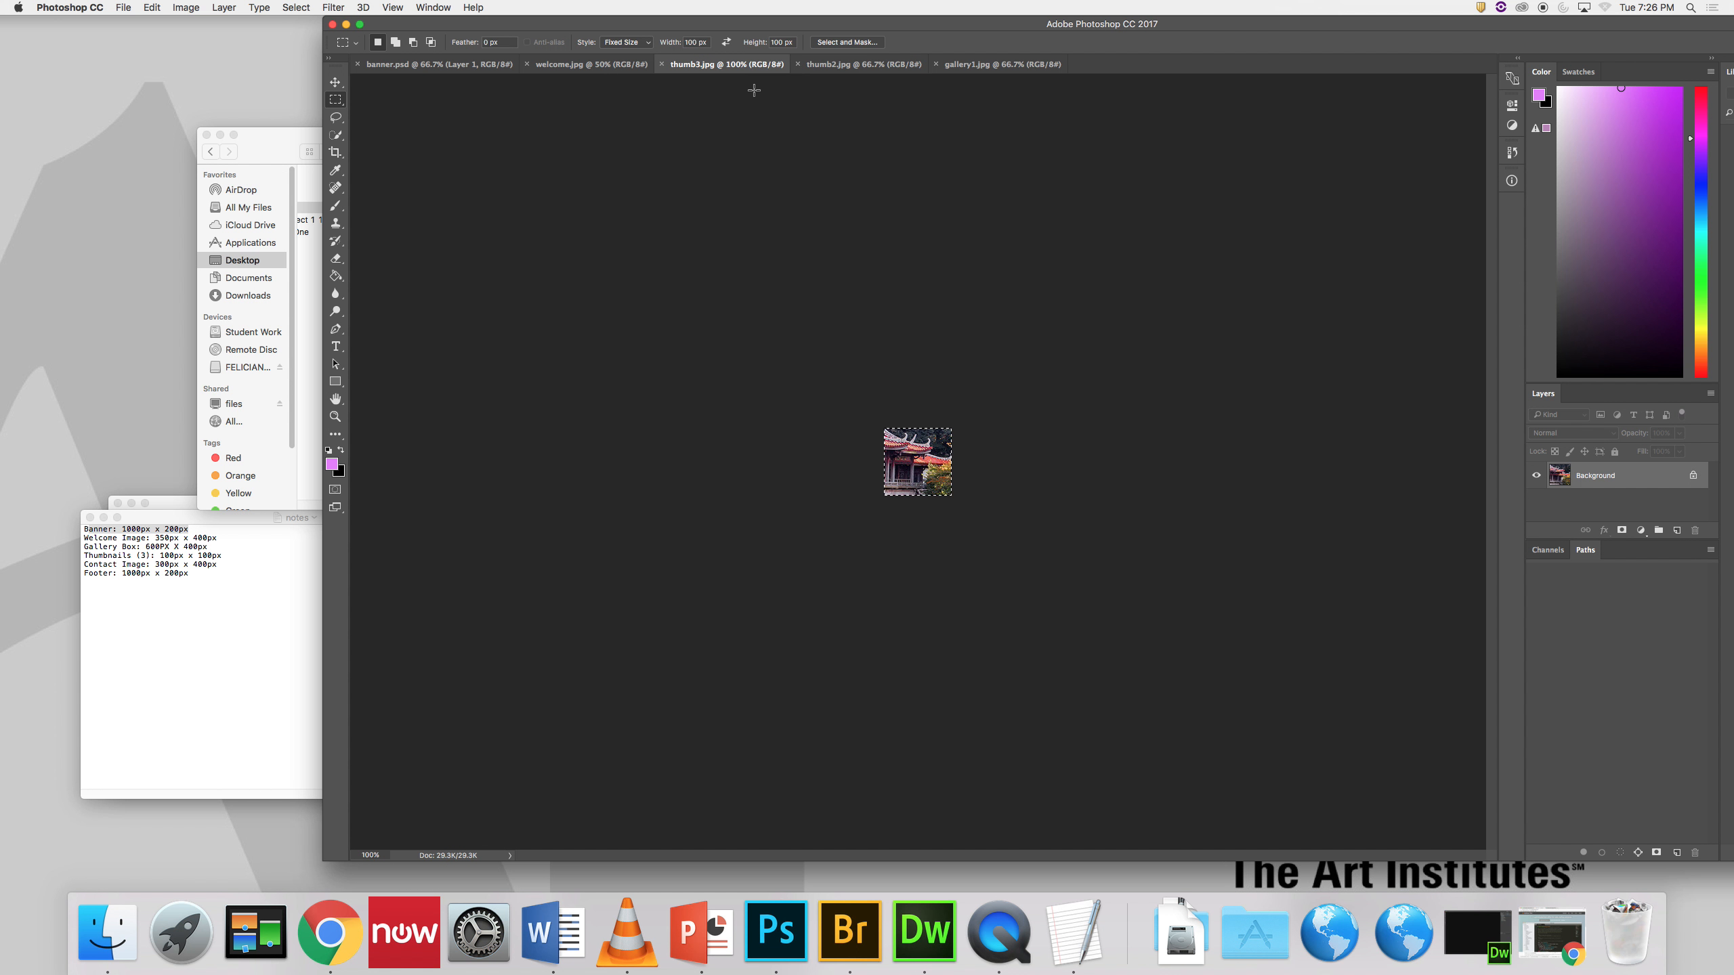
{"action": "left_click", "coordinate": [985, 66]}
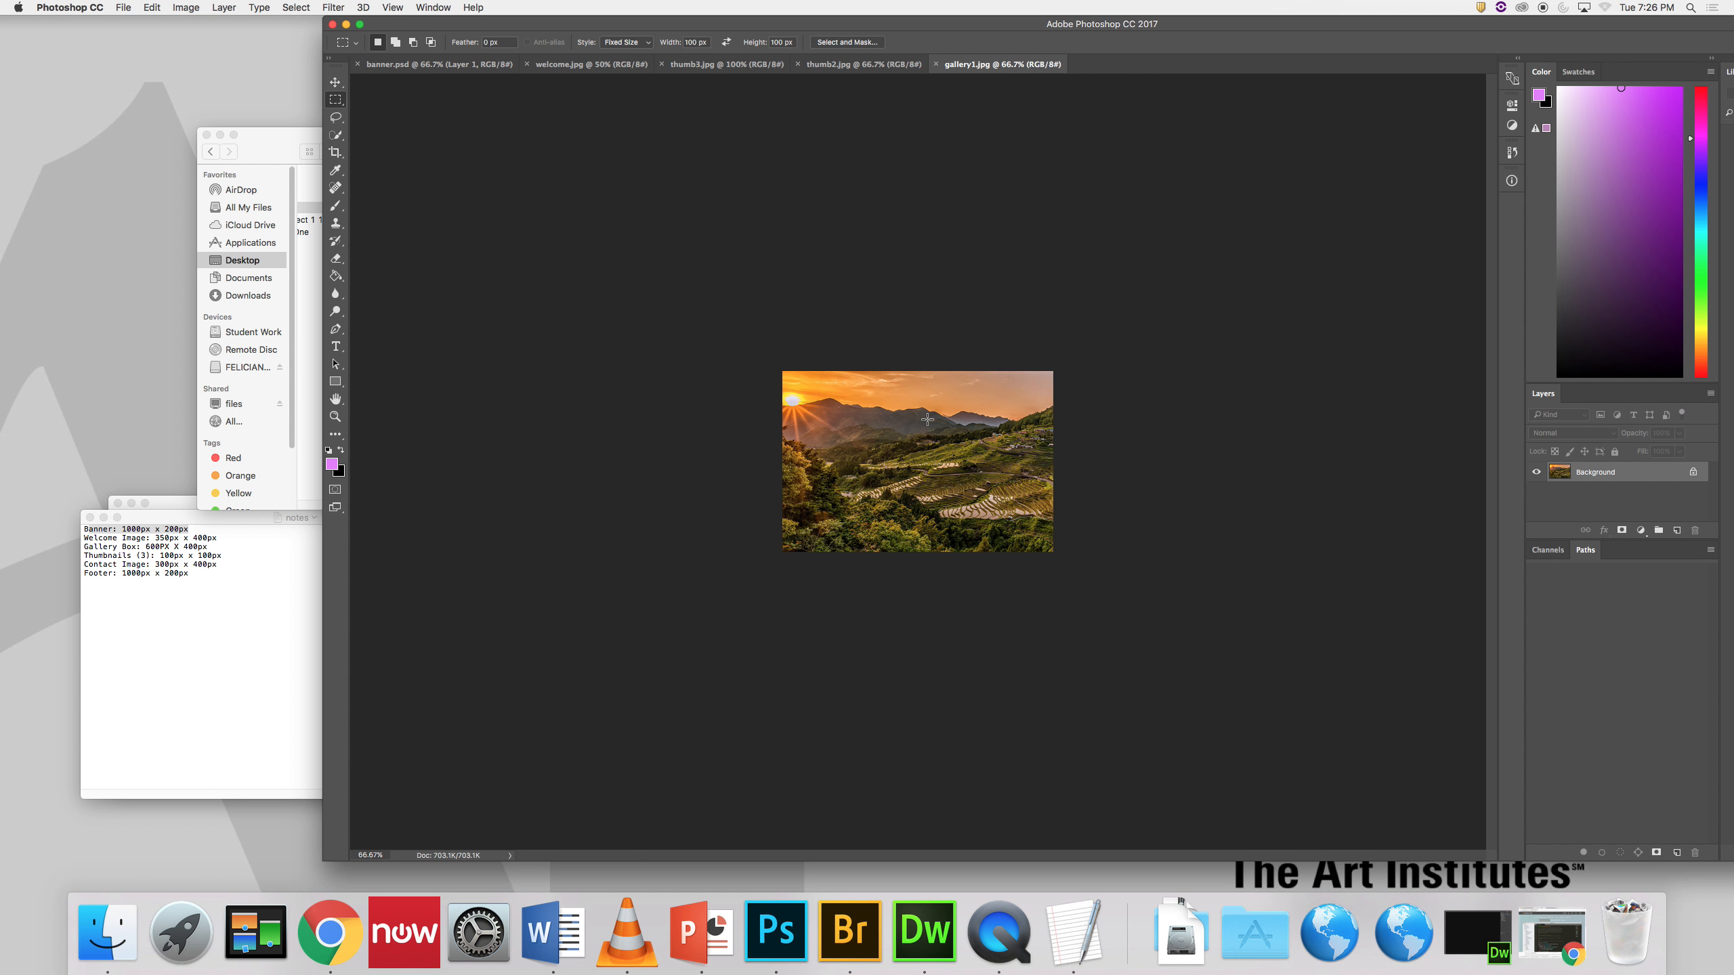
{"action": "left_click_drag", "start_coordinate": [927, 419], "coordinate": [918, 482]}
{"action": "left_click", "coordinate": [185, 7]}
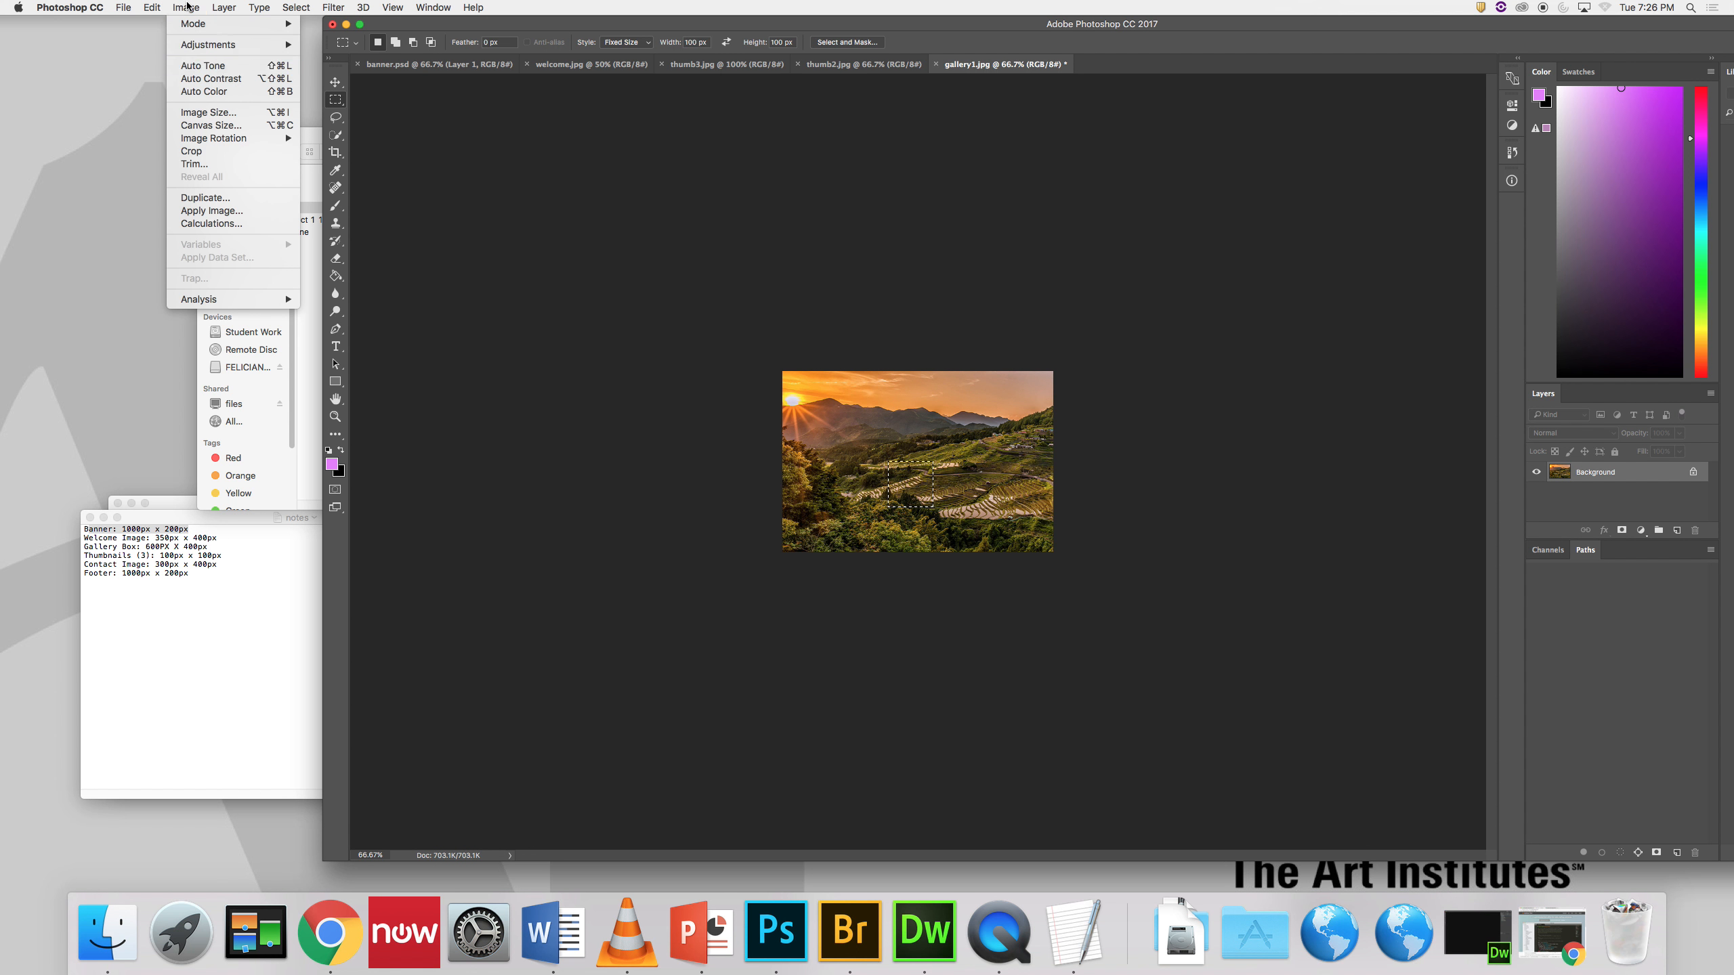
{"action": "left_click", "coordinate": [244, 151]}
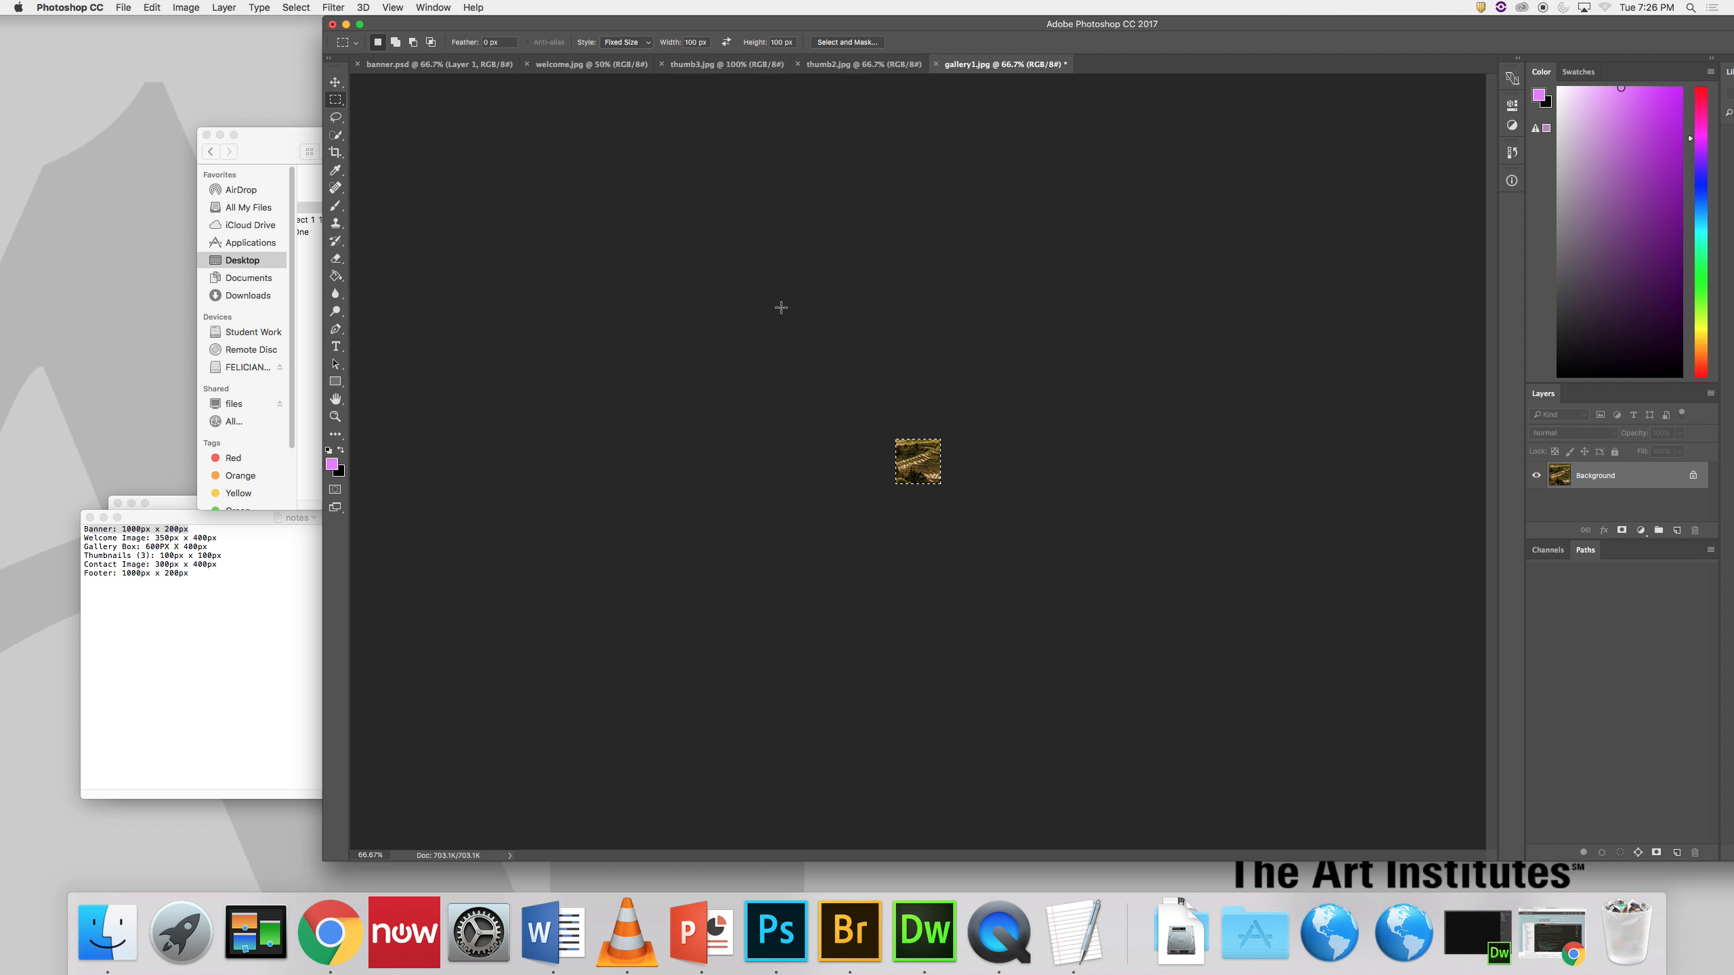
Step: Save the cropped terrace square as thumb1.jpg in the images folder at maximum JPEG quality
{"action": "key", "text": "super+shift+s"}
{"action": "type", "text": "rh"}
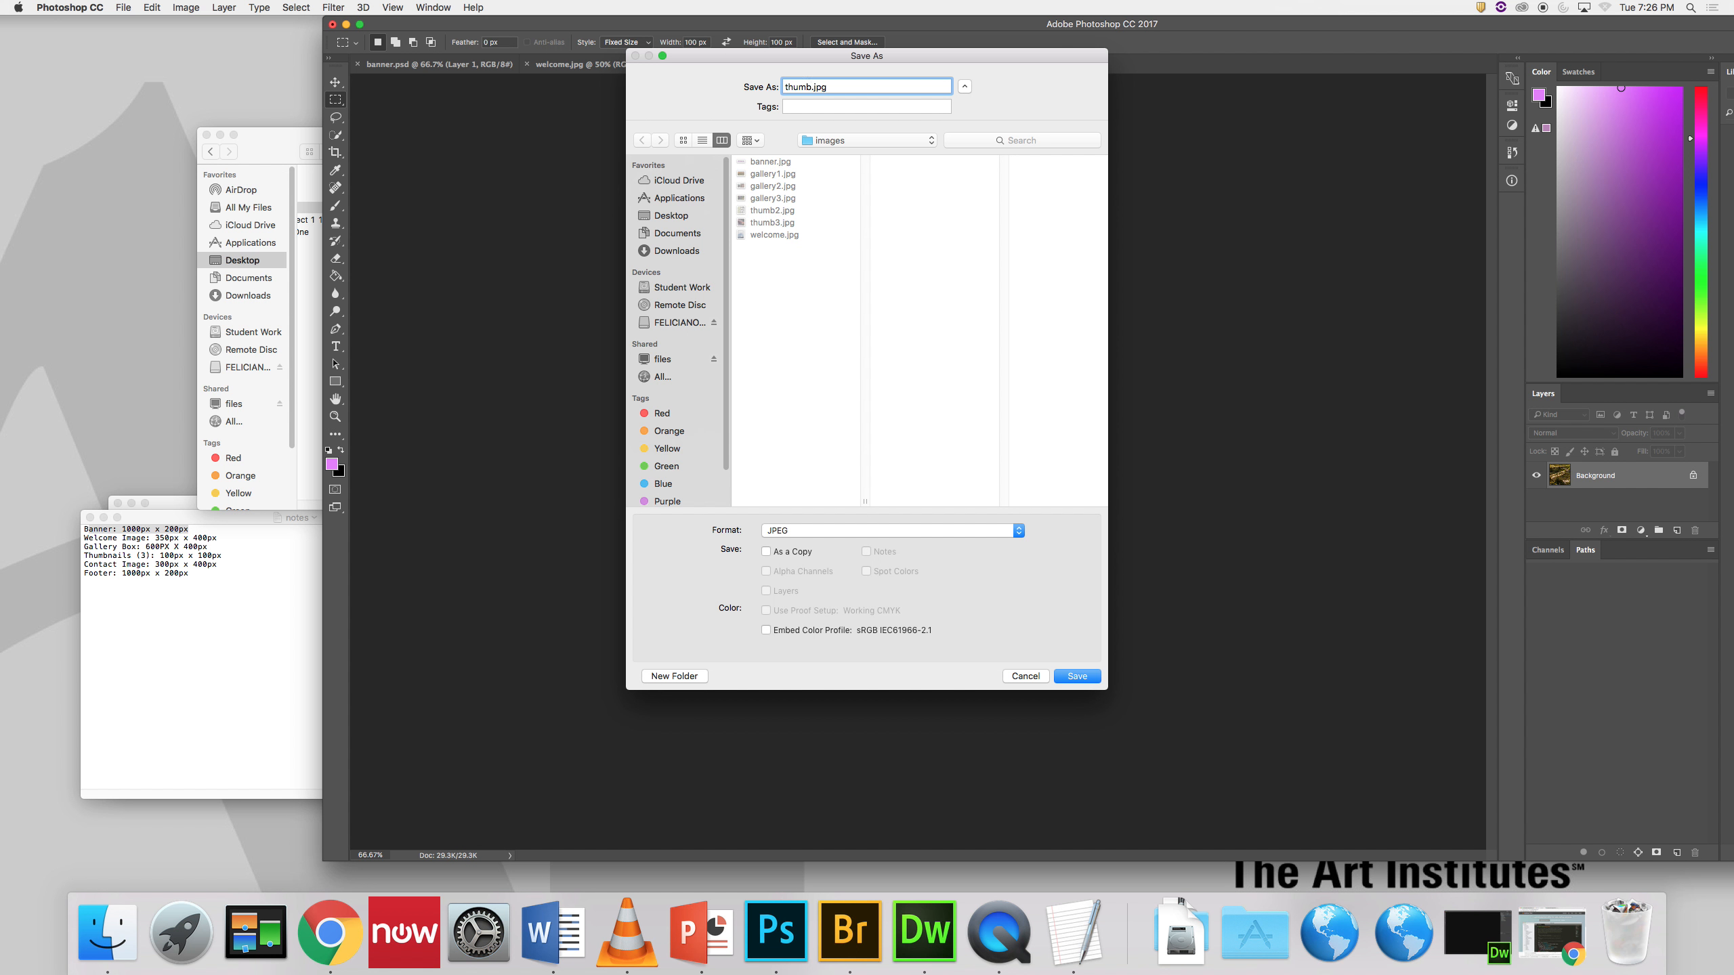
{"action": "left_click", "coordinate": [1077, 676]}
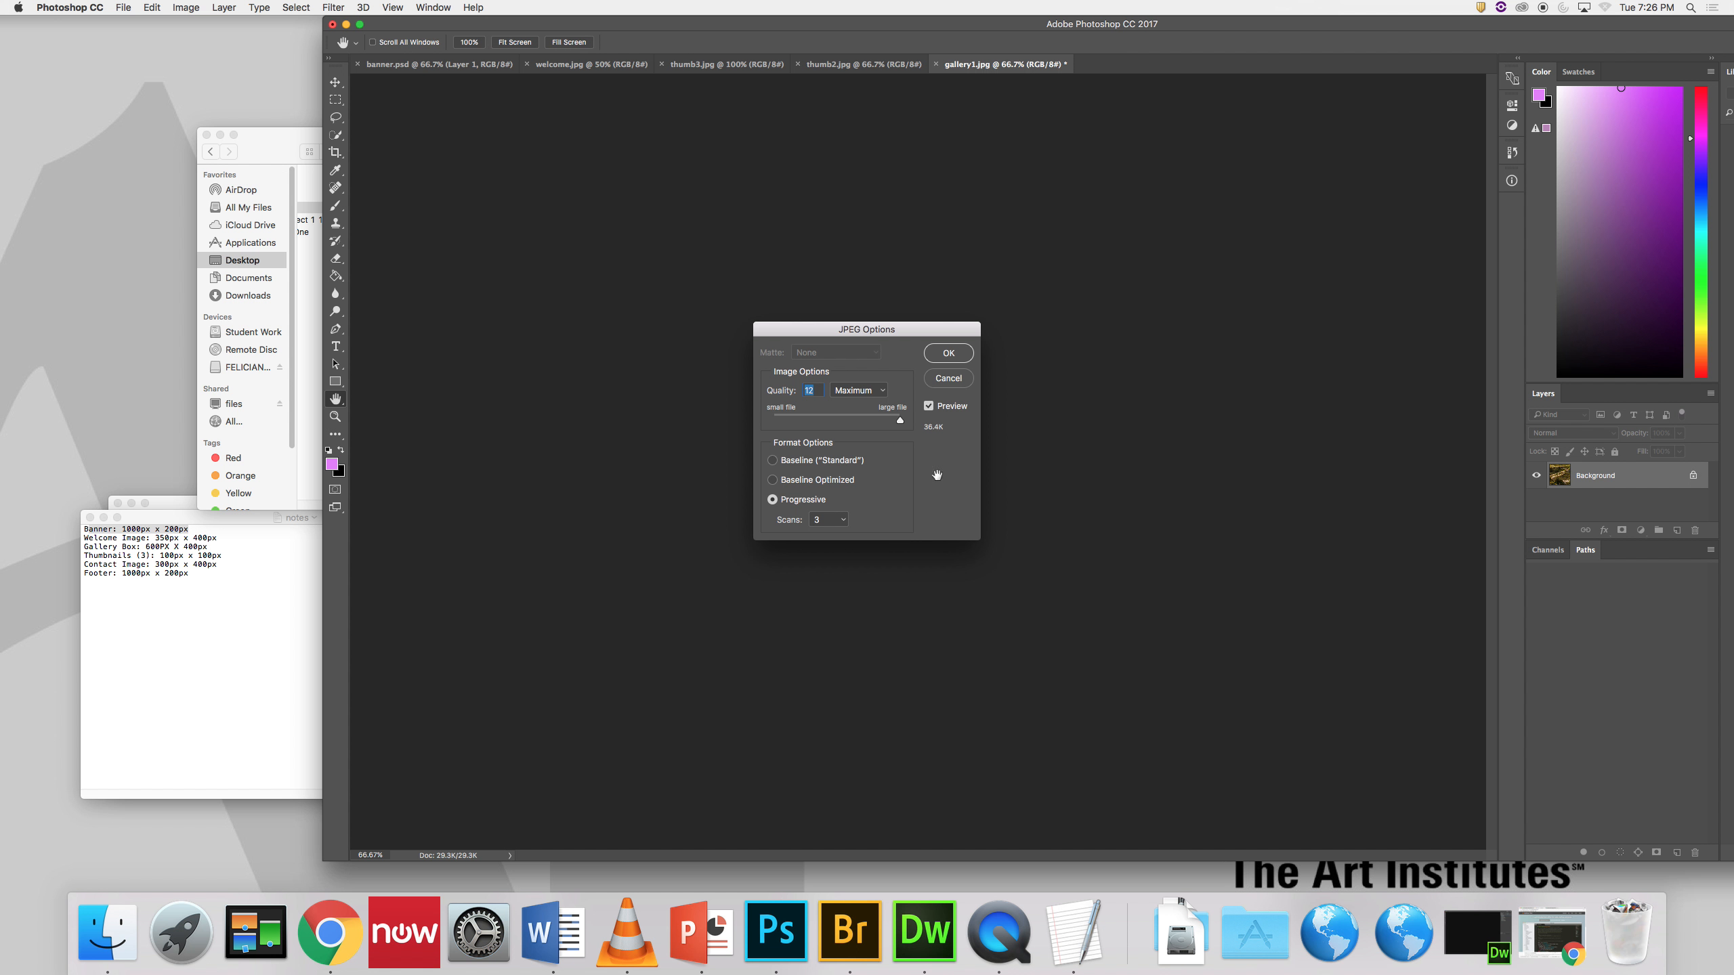
{"action": "left_click", "coordinate": [965, 355]}
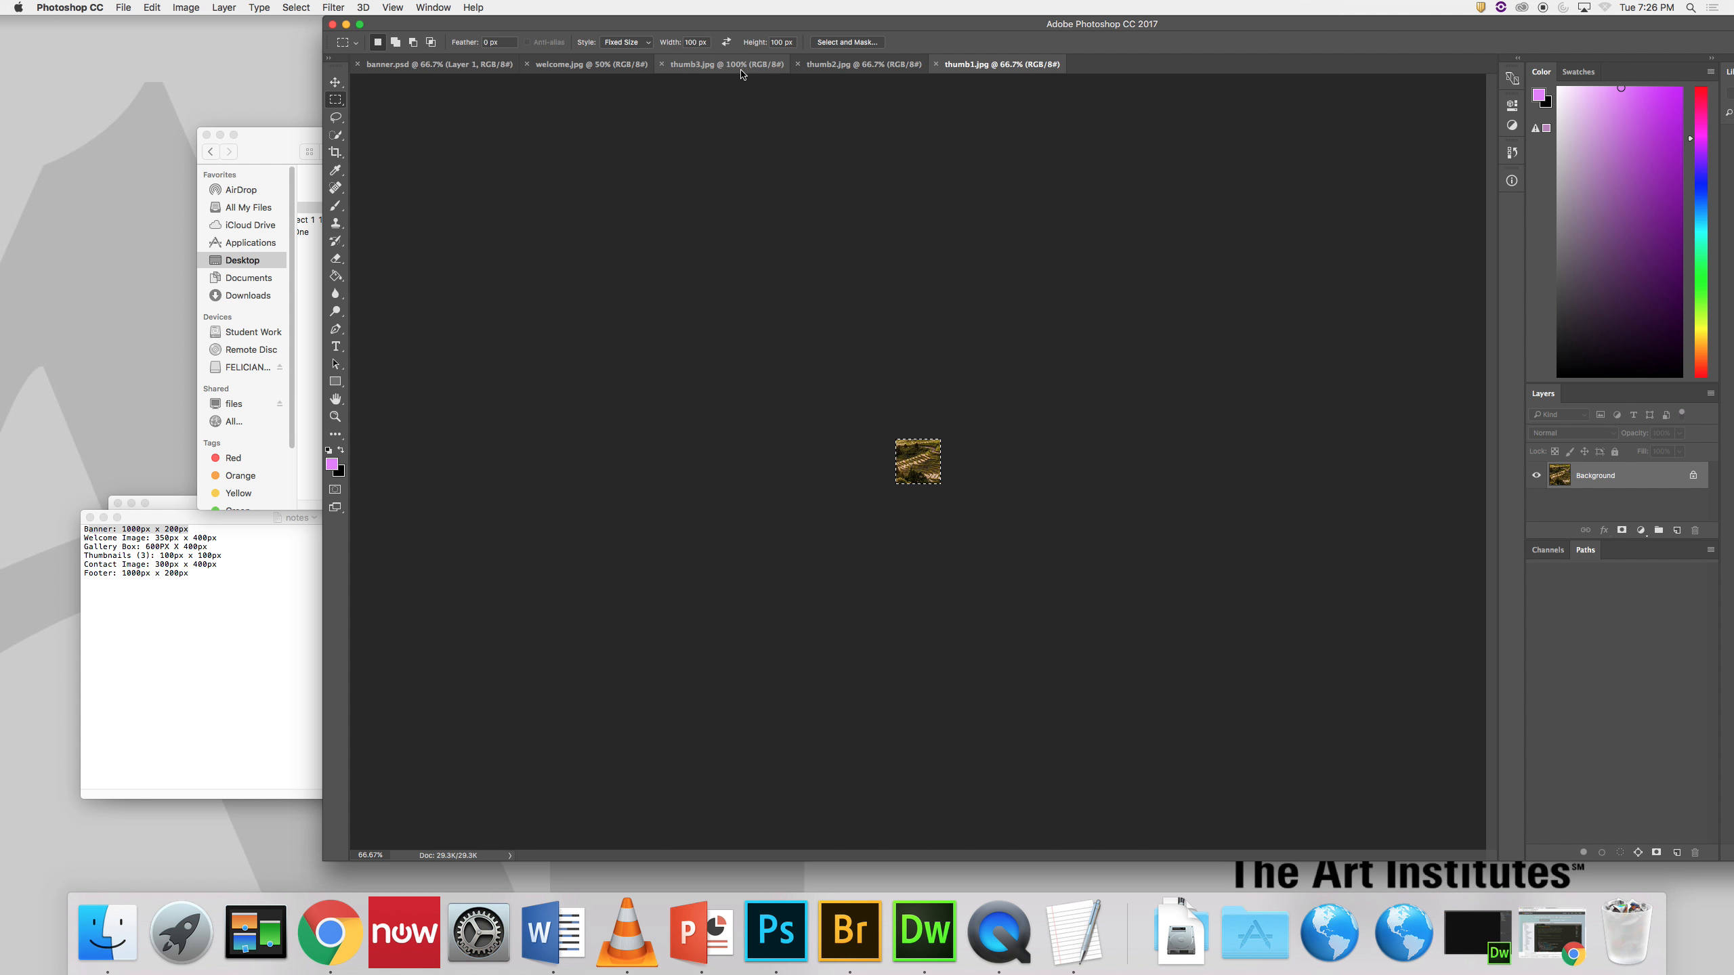
Step: Close the finished thumb1.jpg and thumb2.jpg documents
{"action": "left_click", "coordinate": [292, 141]}
{"action": "left_click", "coordinate": [944, 236]}
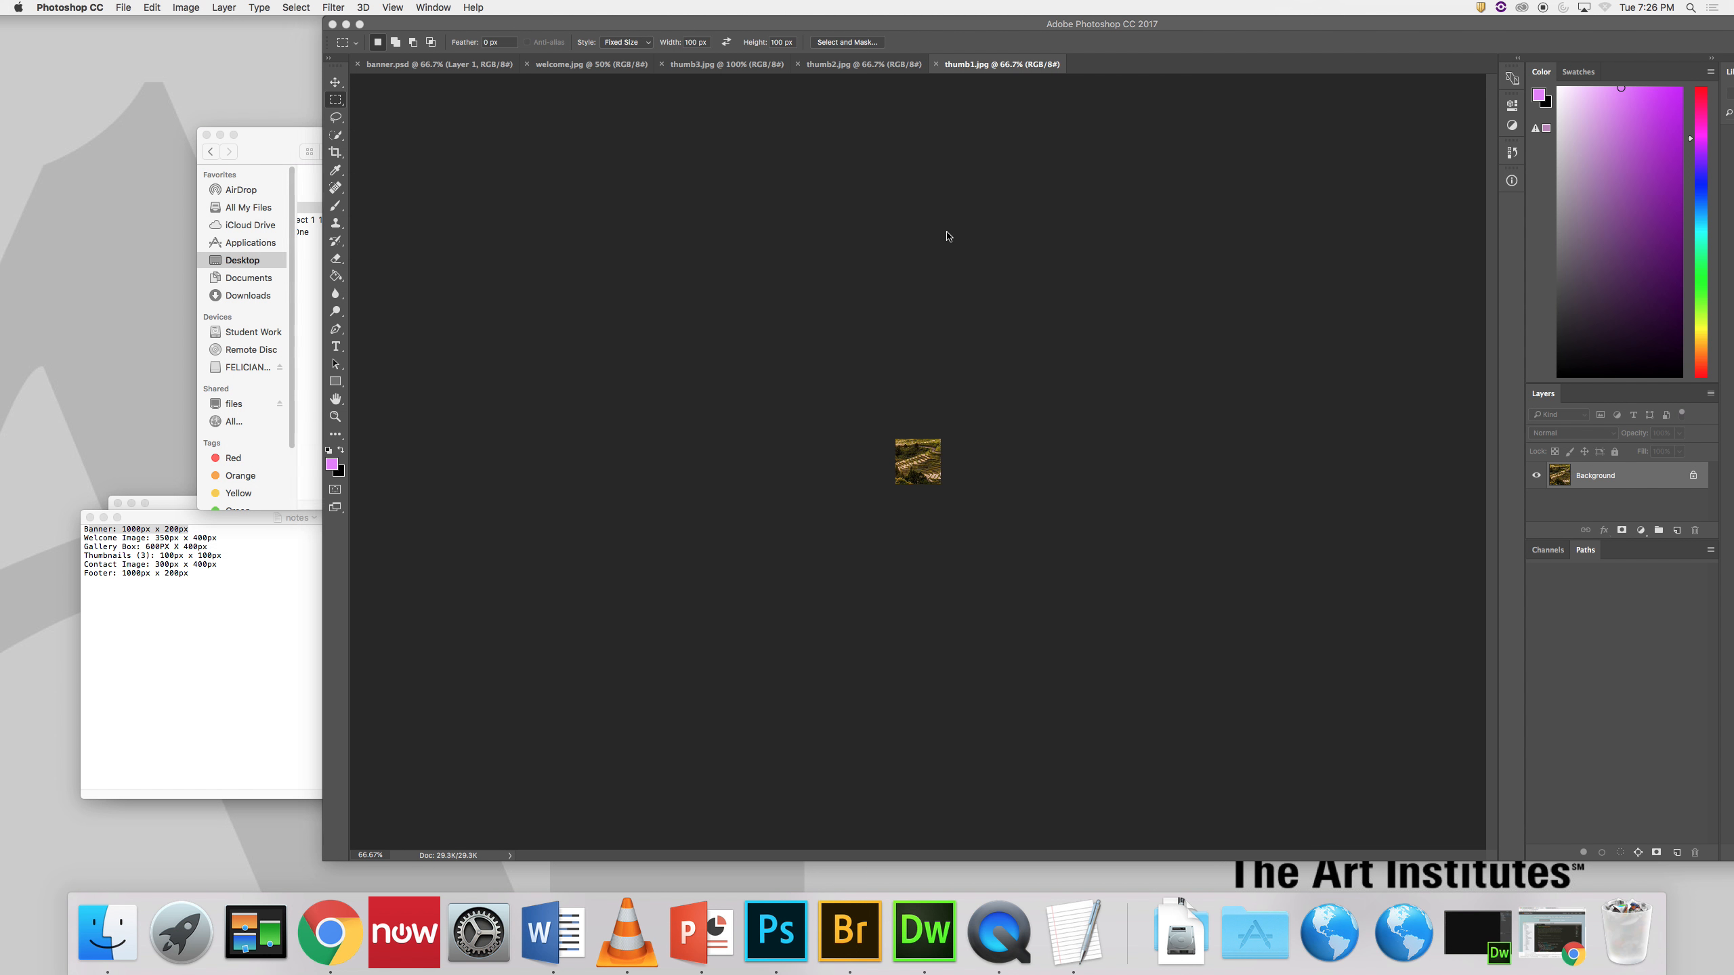
{"action": "left_click", "coordinate": [937, 64]}
{"action": "left_click", "coordinate": [798, 65]}
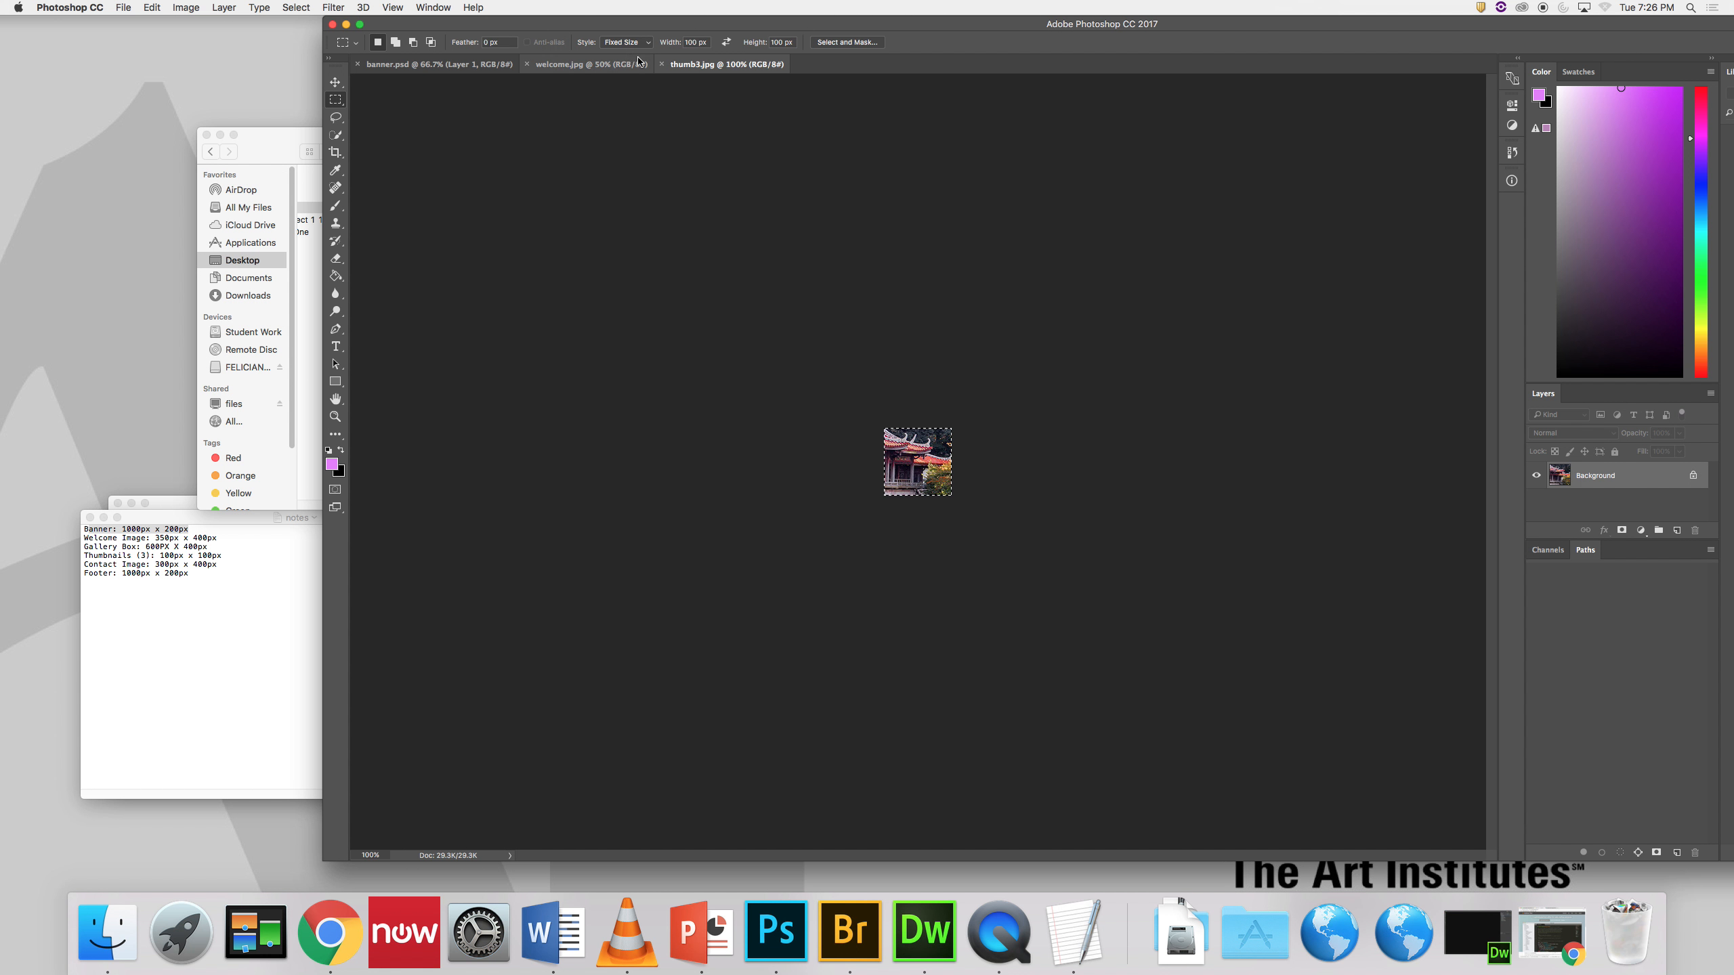
Step: Close the finished thumb3.jpg document
{"action": "left_click", "coordinate": [661, 64]}
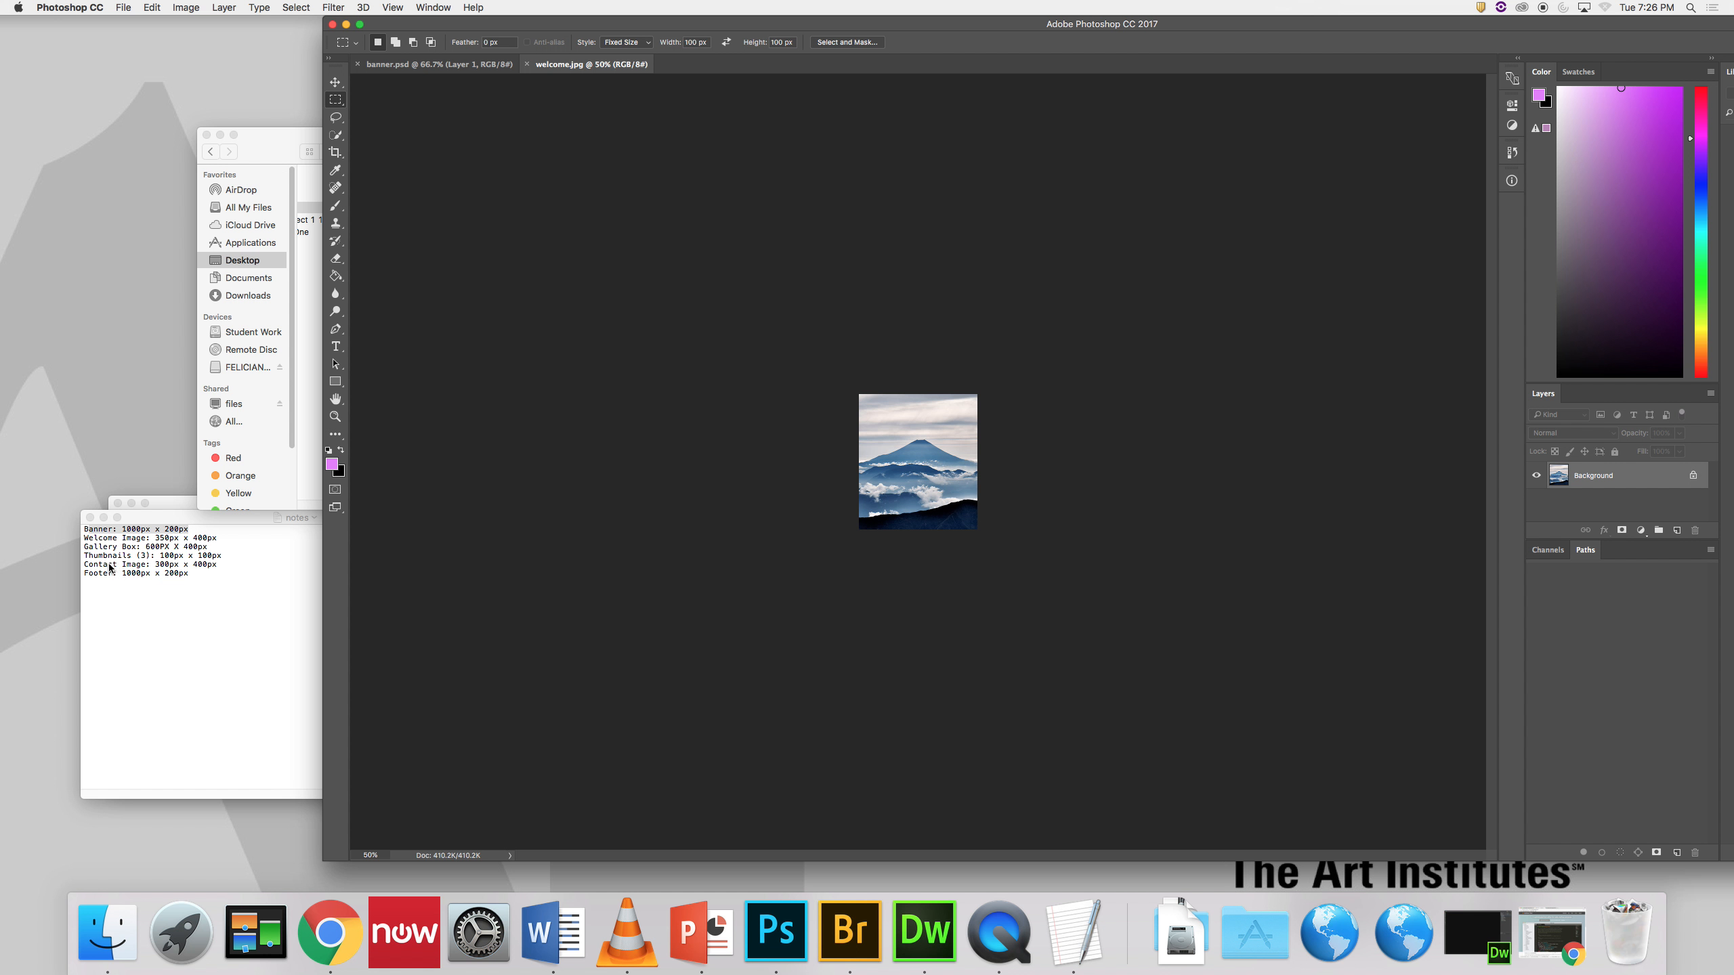
Step: Switch to Finder and preview the source photos in the resources folder for one that suits the contact image
{"action": "left_click", "coordinate": [272, 156]}
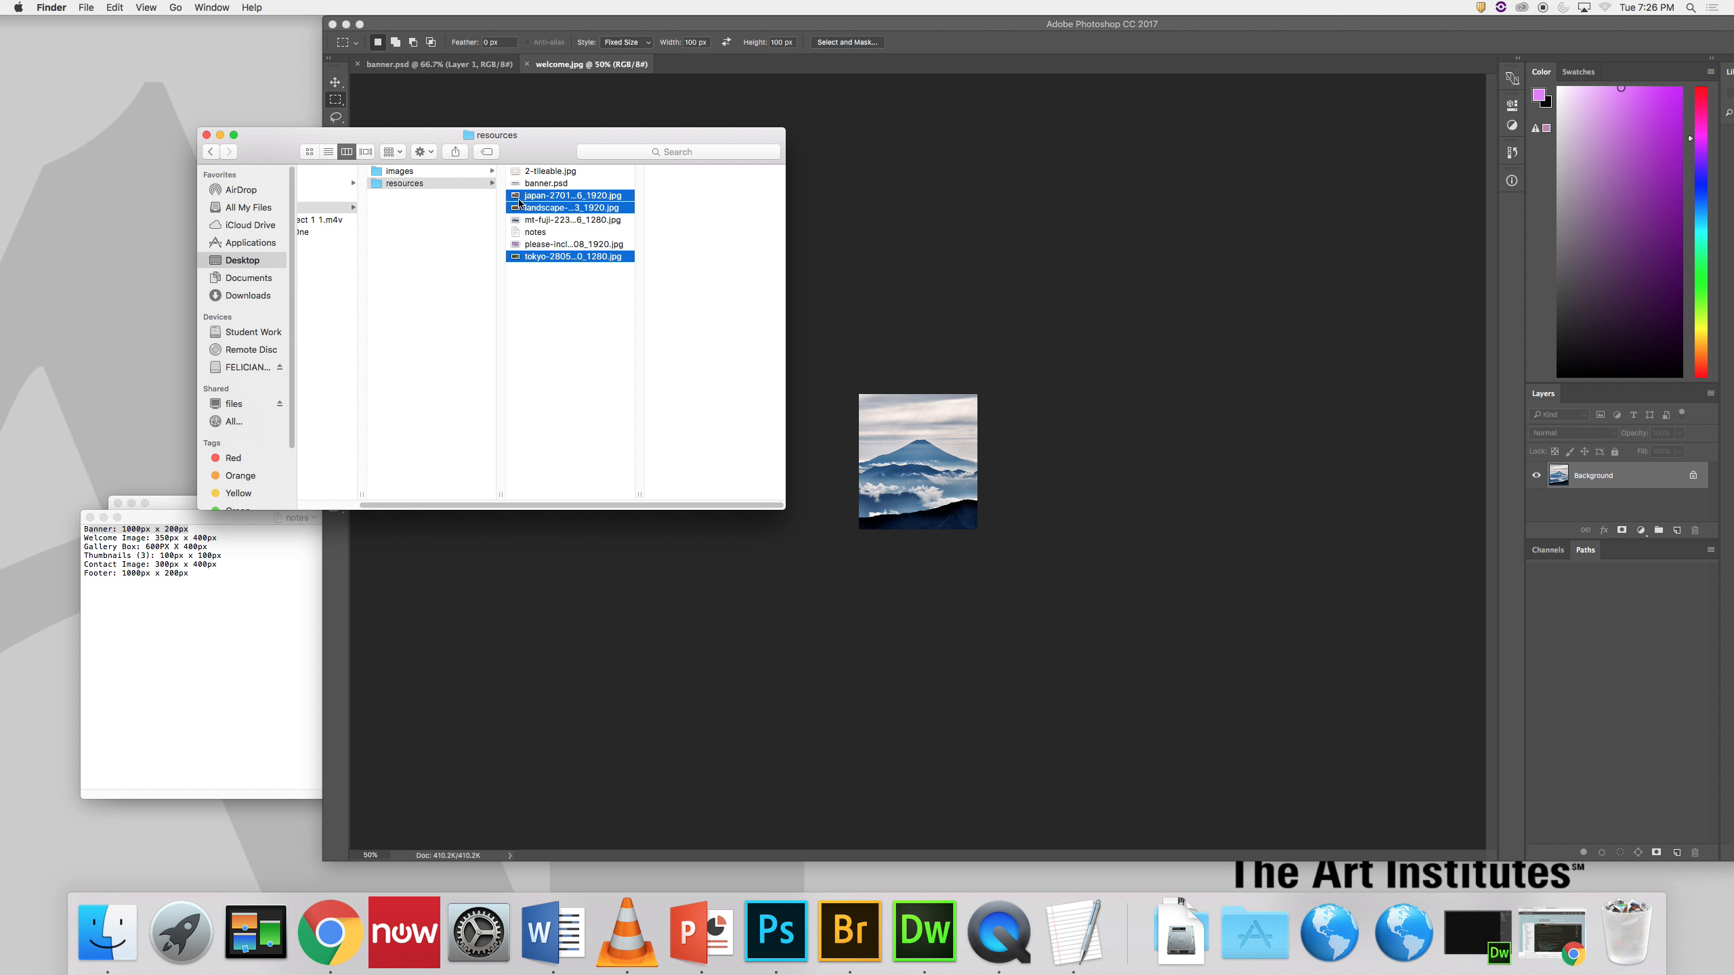
{"action": "left_click", "coordinate": [536, 171]}
{"action": "left_click", "coordinate": [536, 210]}
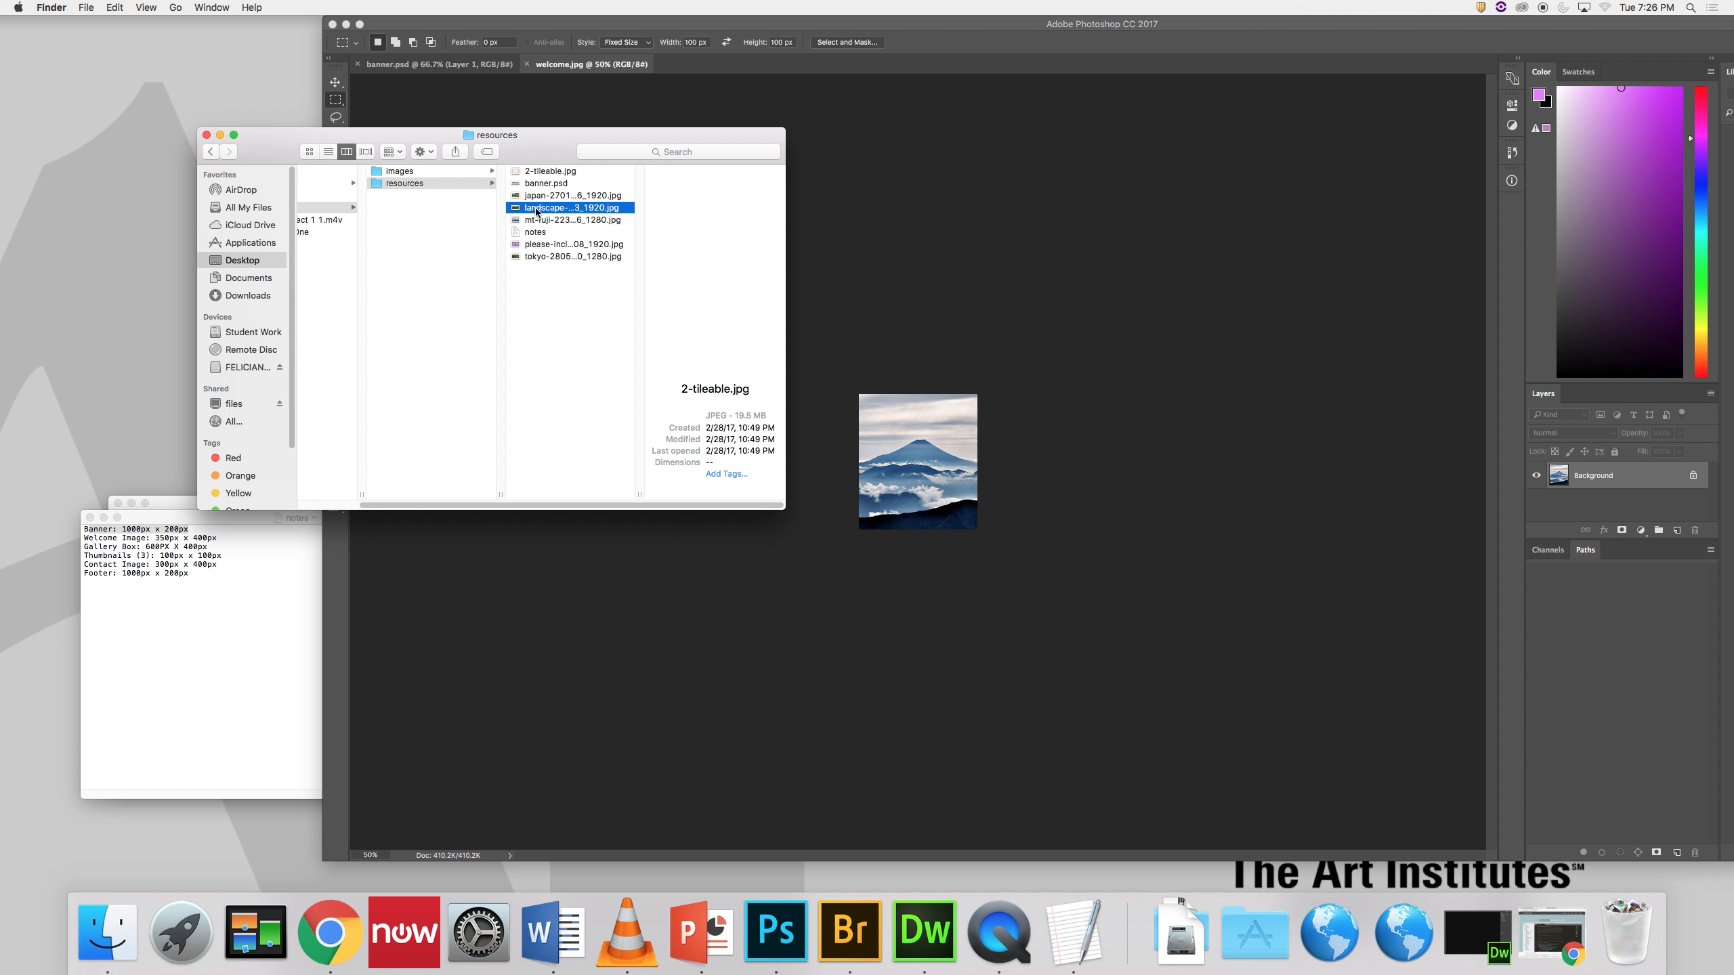
{"action": "left_click", "coordinate": [539, 220]}
{"action": "left_click", "coordinate": [561, 245]}
{"action": "left_click", "coordinate": [563, 257]}
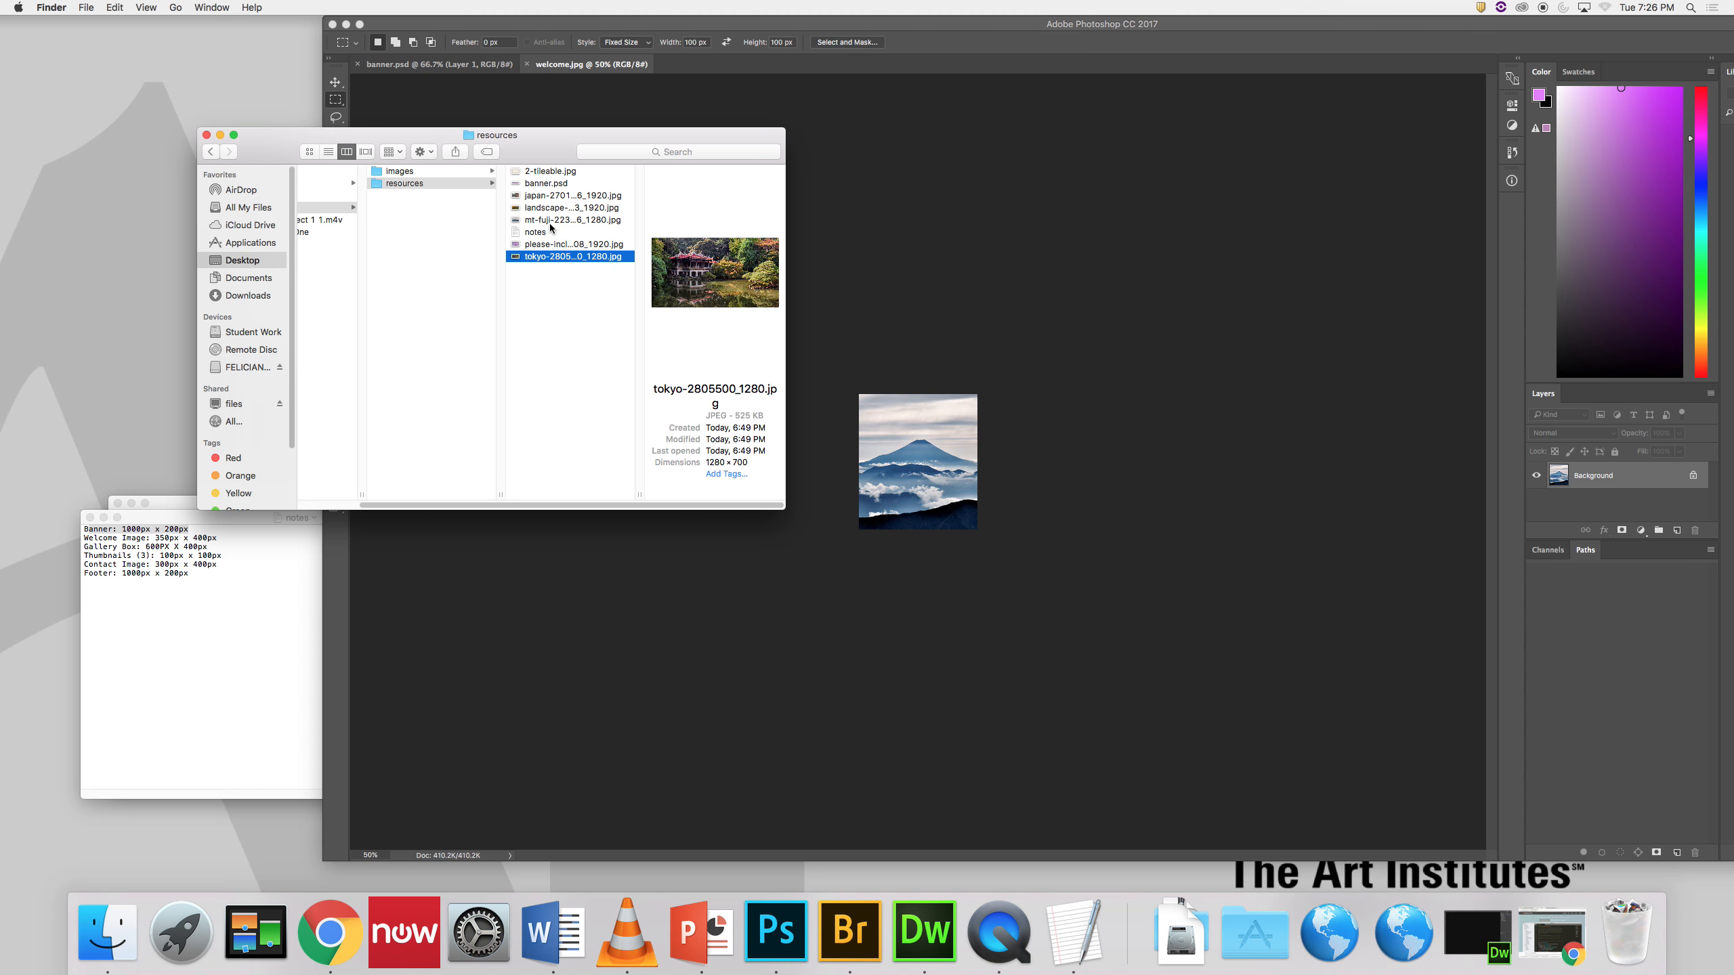
{"action": "left_click", "coordinate": [550, 209]}
{"action": "left_click", "coordinate": [552, 196]}
{"action": "left_click", "coordinate": [554, 173]}
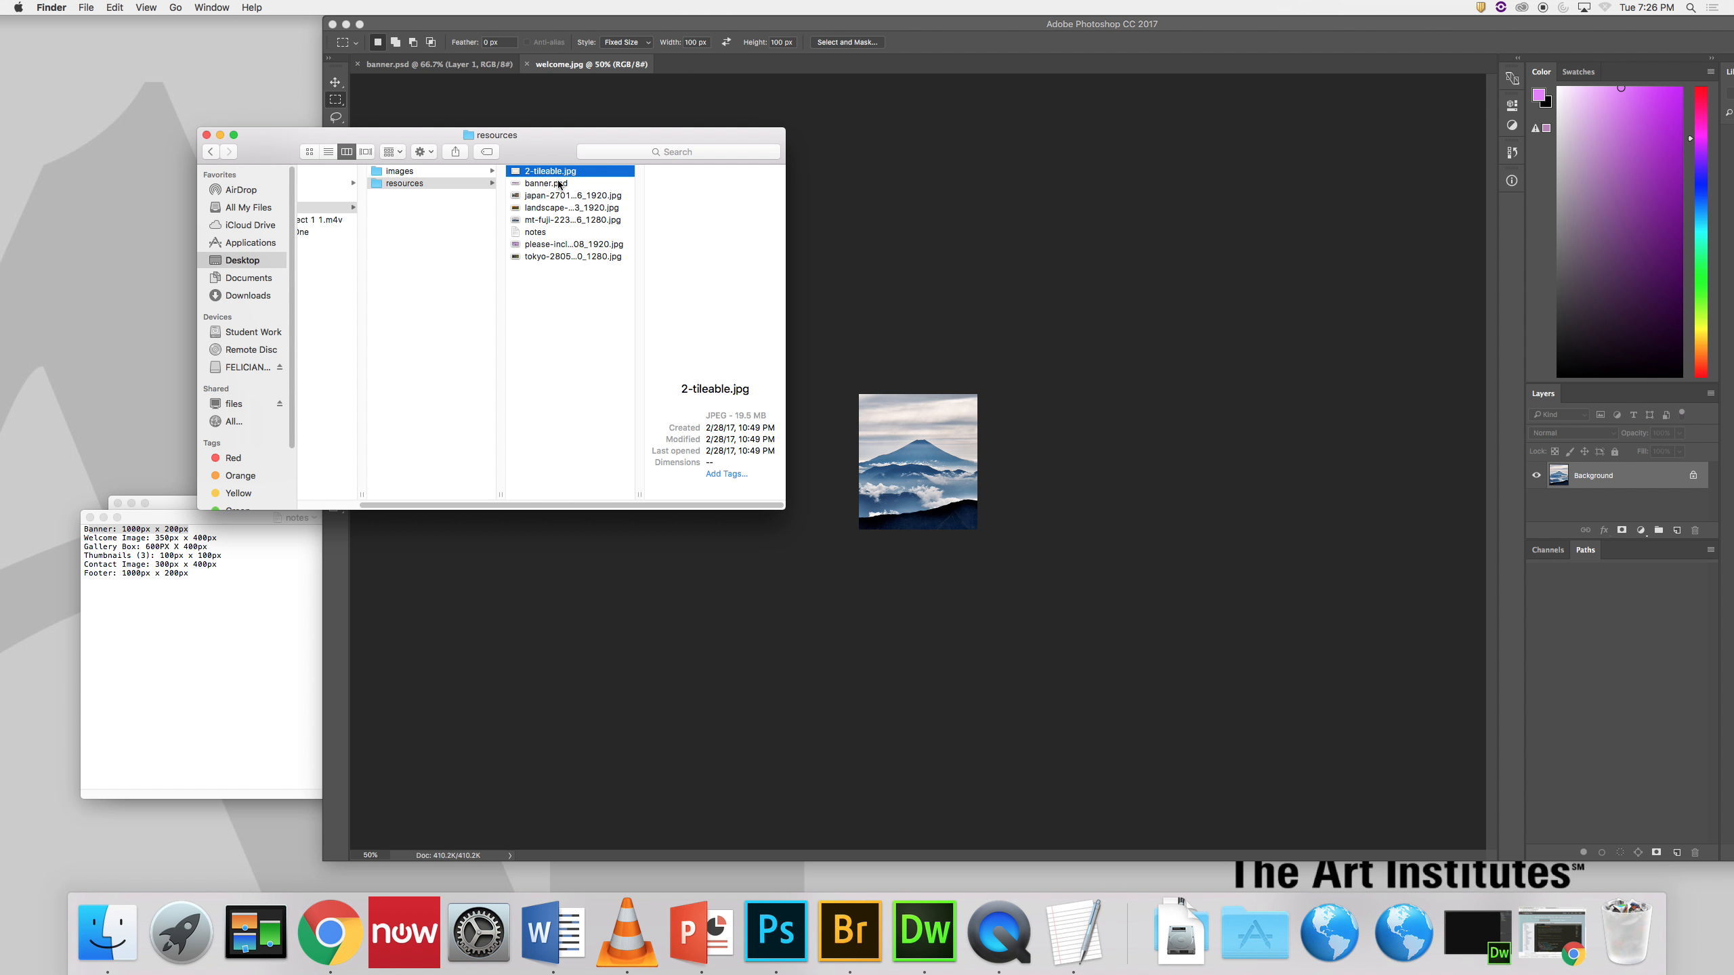
{"action": "left_click", "coordinate": [563, 195]}
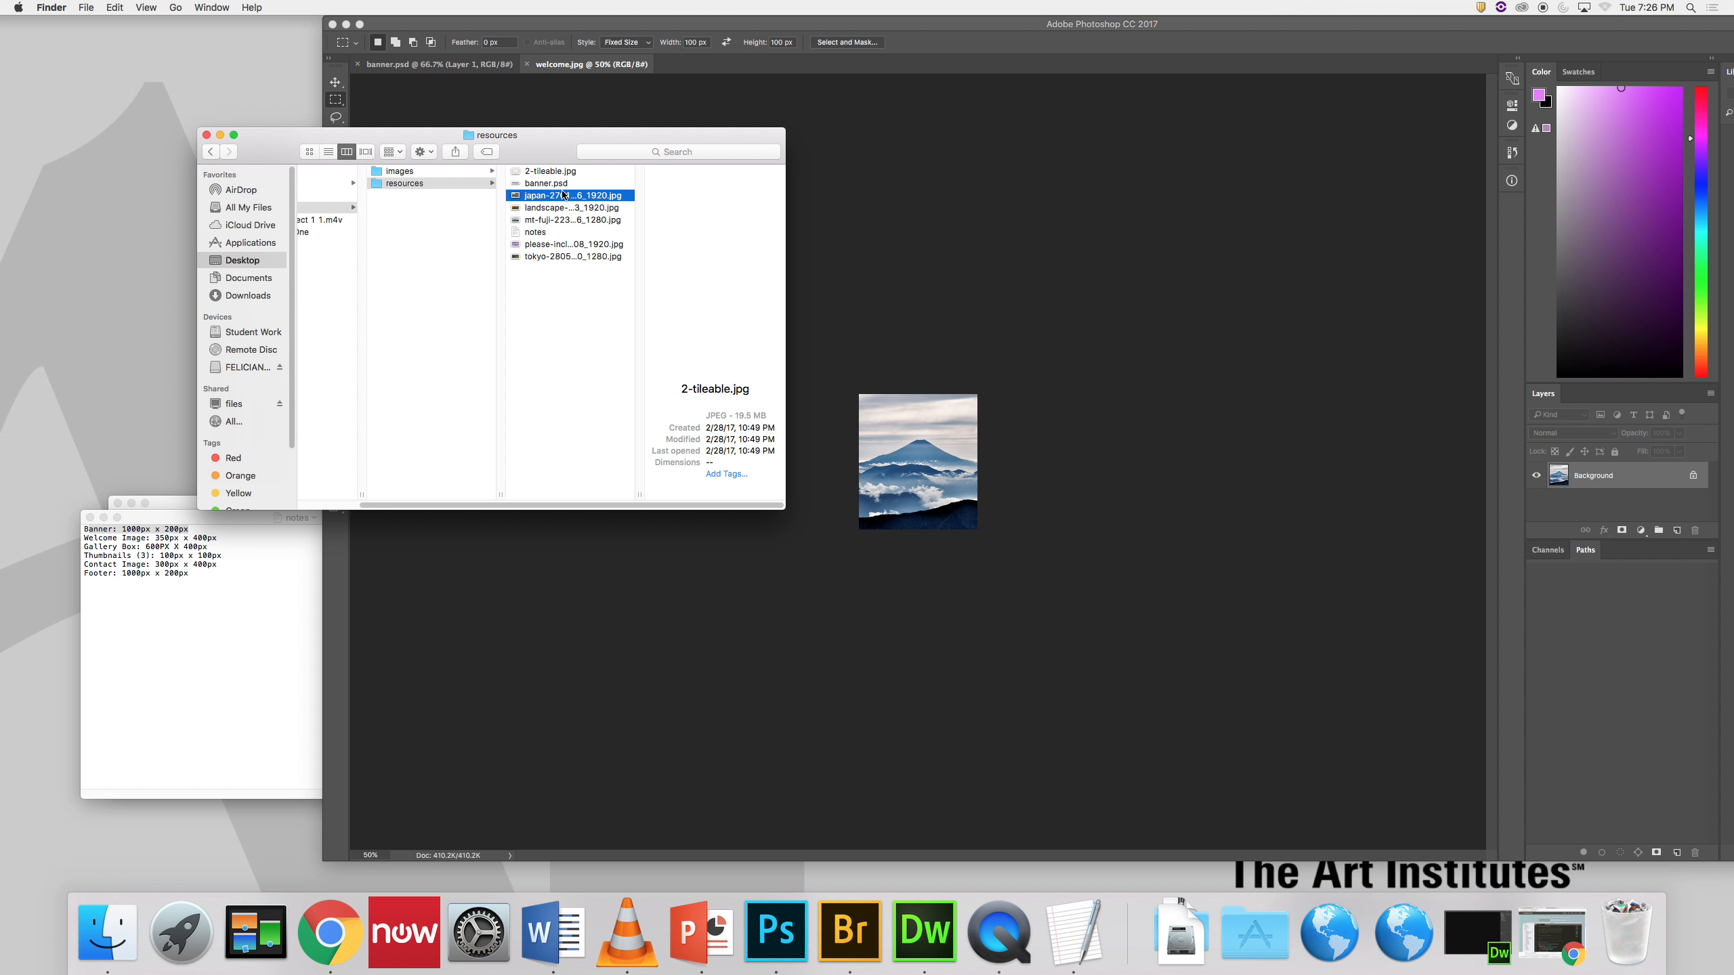
Step: Switch to Chrome, browse Pixabay's japan results through to page 2, and open the Mt Fuji sunrise photo
{"action": "left_click", "coordinate": [1540, 940]}
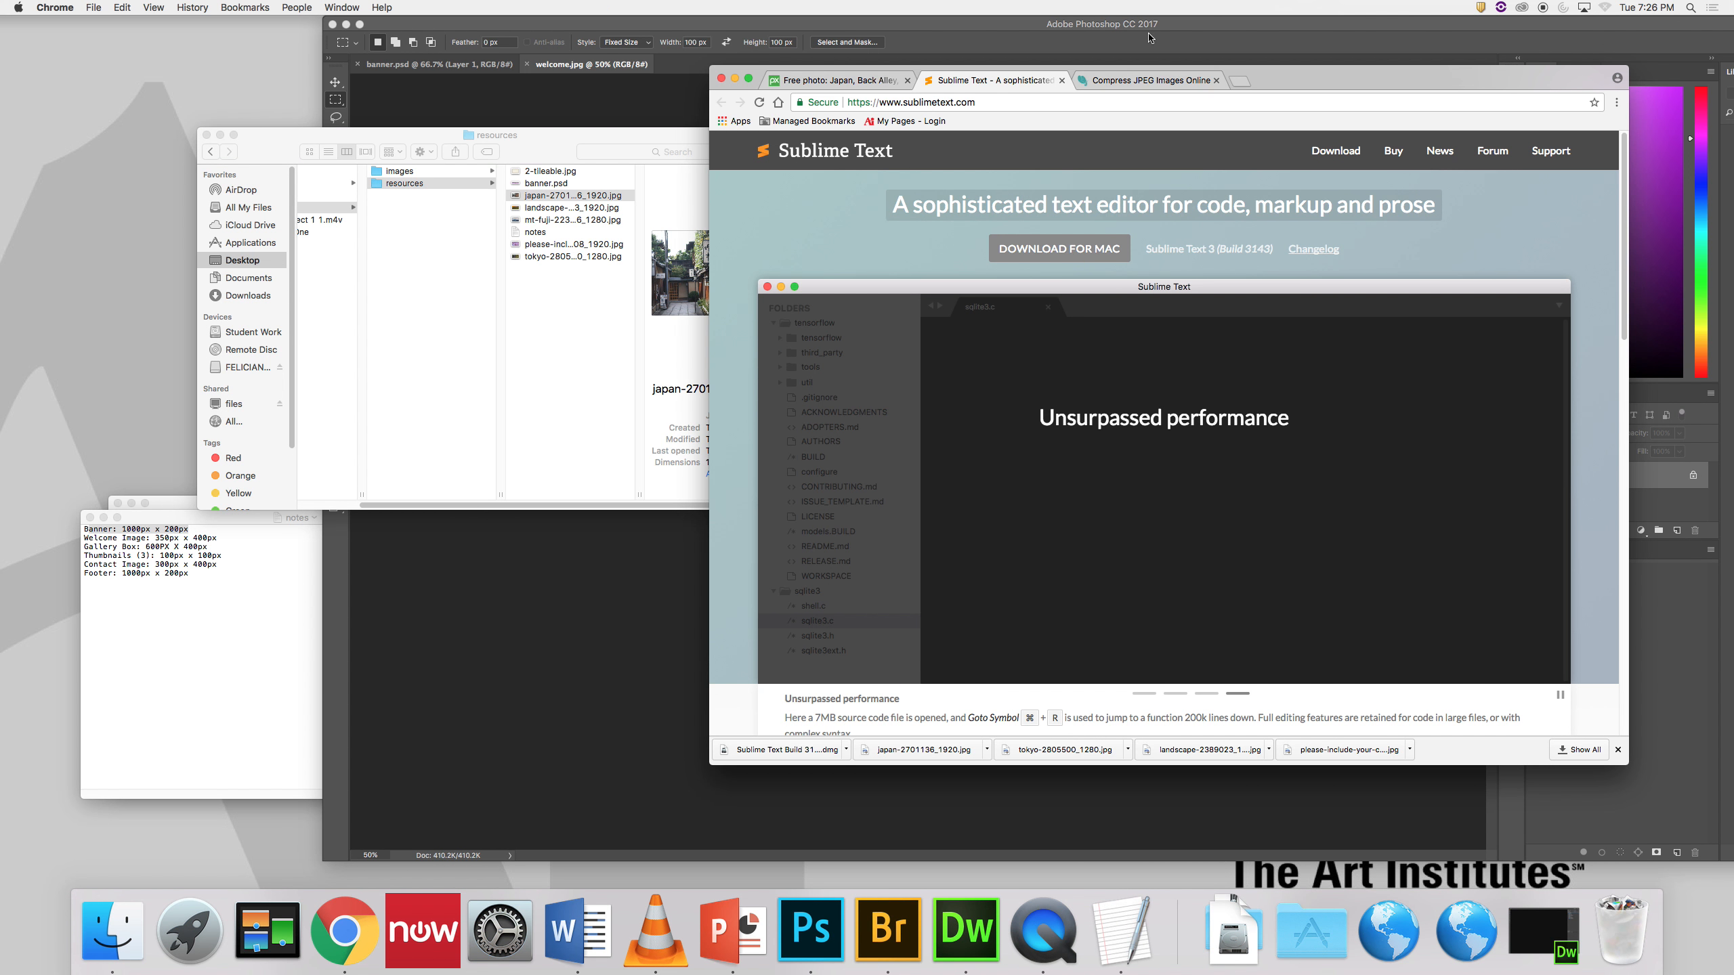
{"action": "left_click", "coordinate": [837, 80]}
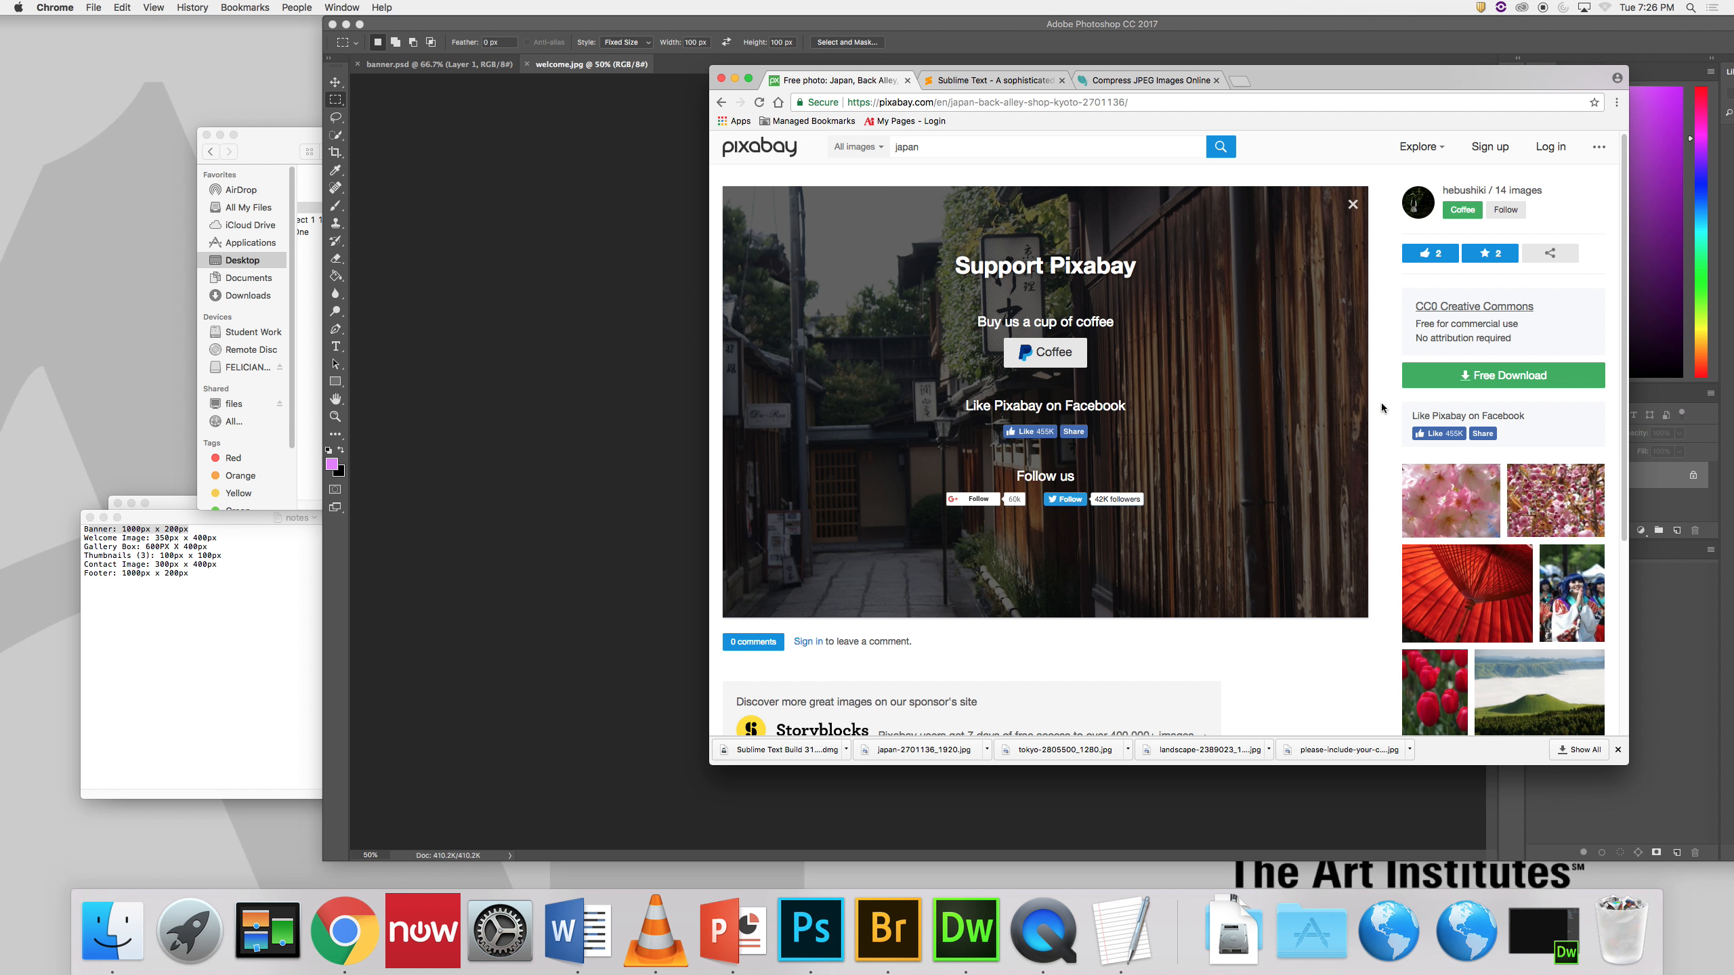
{"action": "scroll", "coordinate": [1382, 408], "scroll_direction": "down", "scroll_amount": 5}
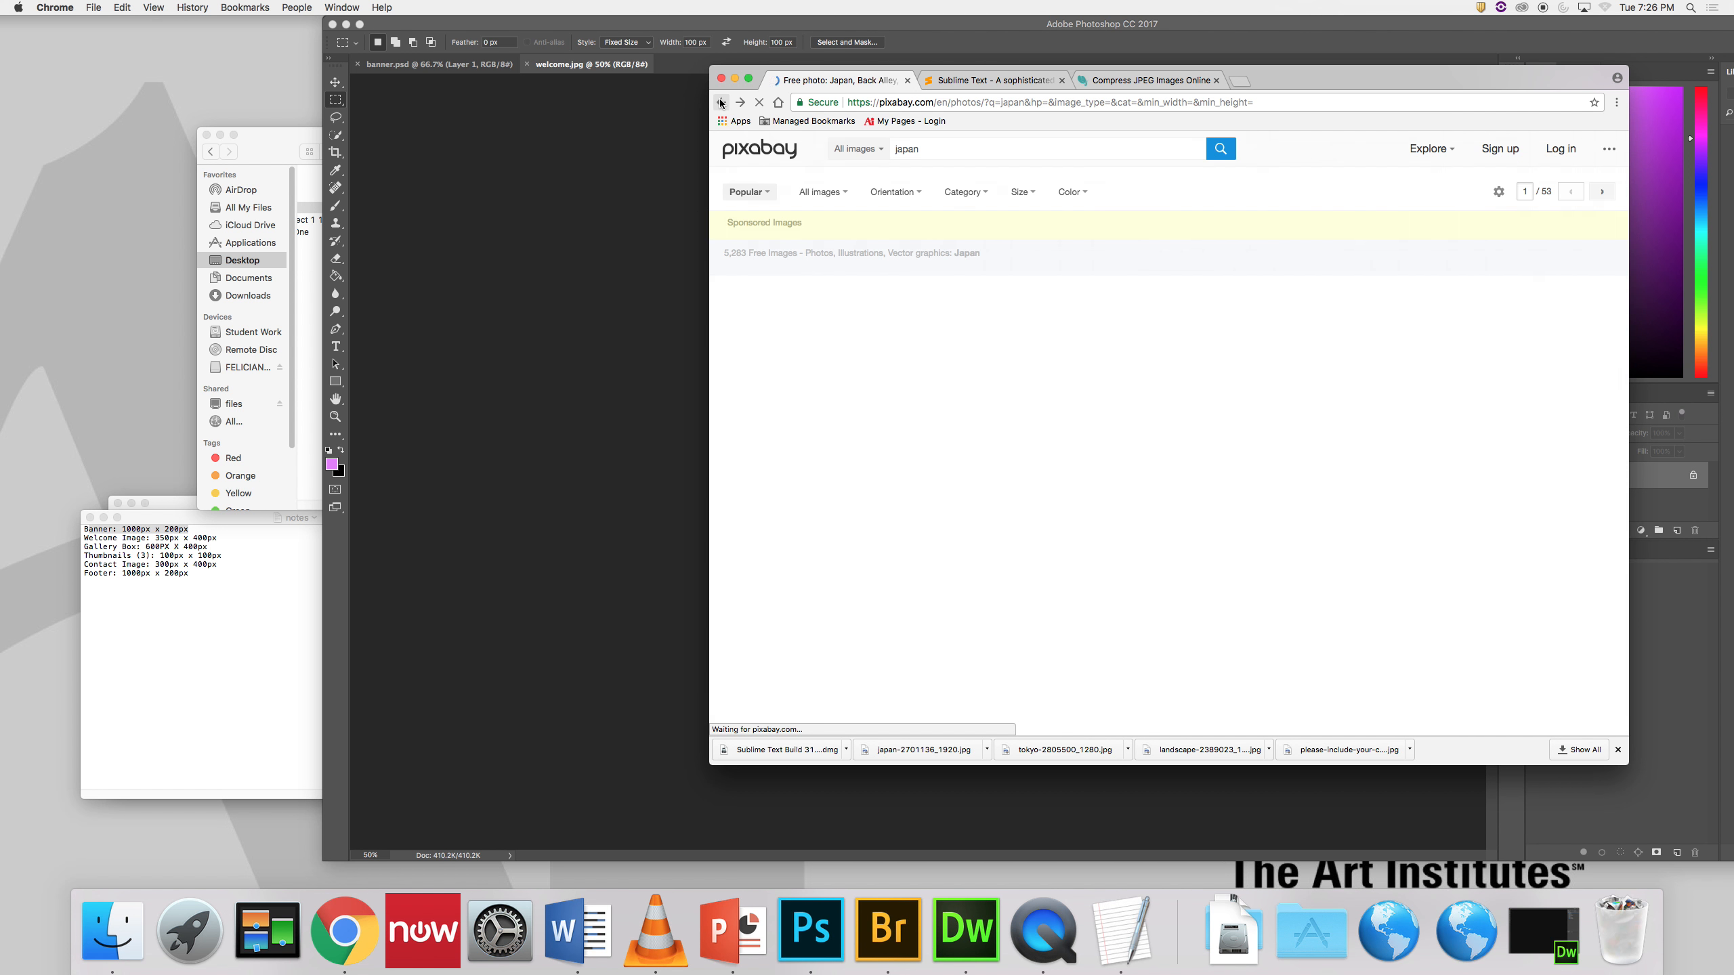
{"action": "scroll", "coordinate": [1262, 338], "scroll_direction": "down", "scroll_amount": 7}
{"action": "scroll", "coordinate": [1261, 338], "scroll_direction": "down", "scroll_amount": 10}
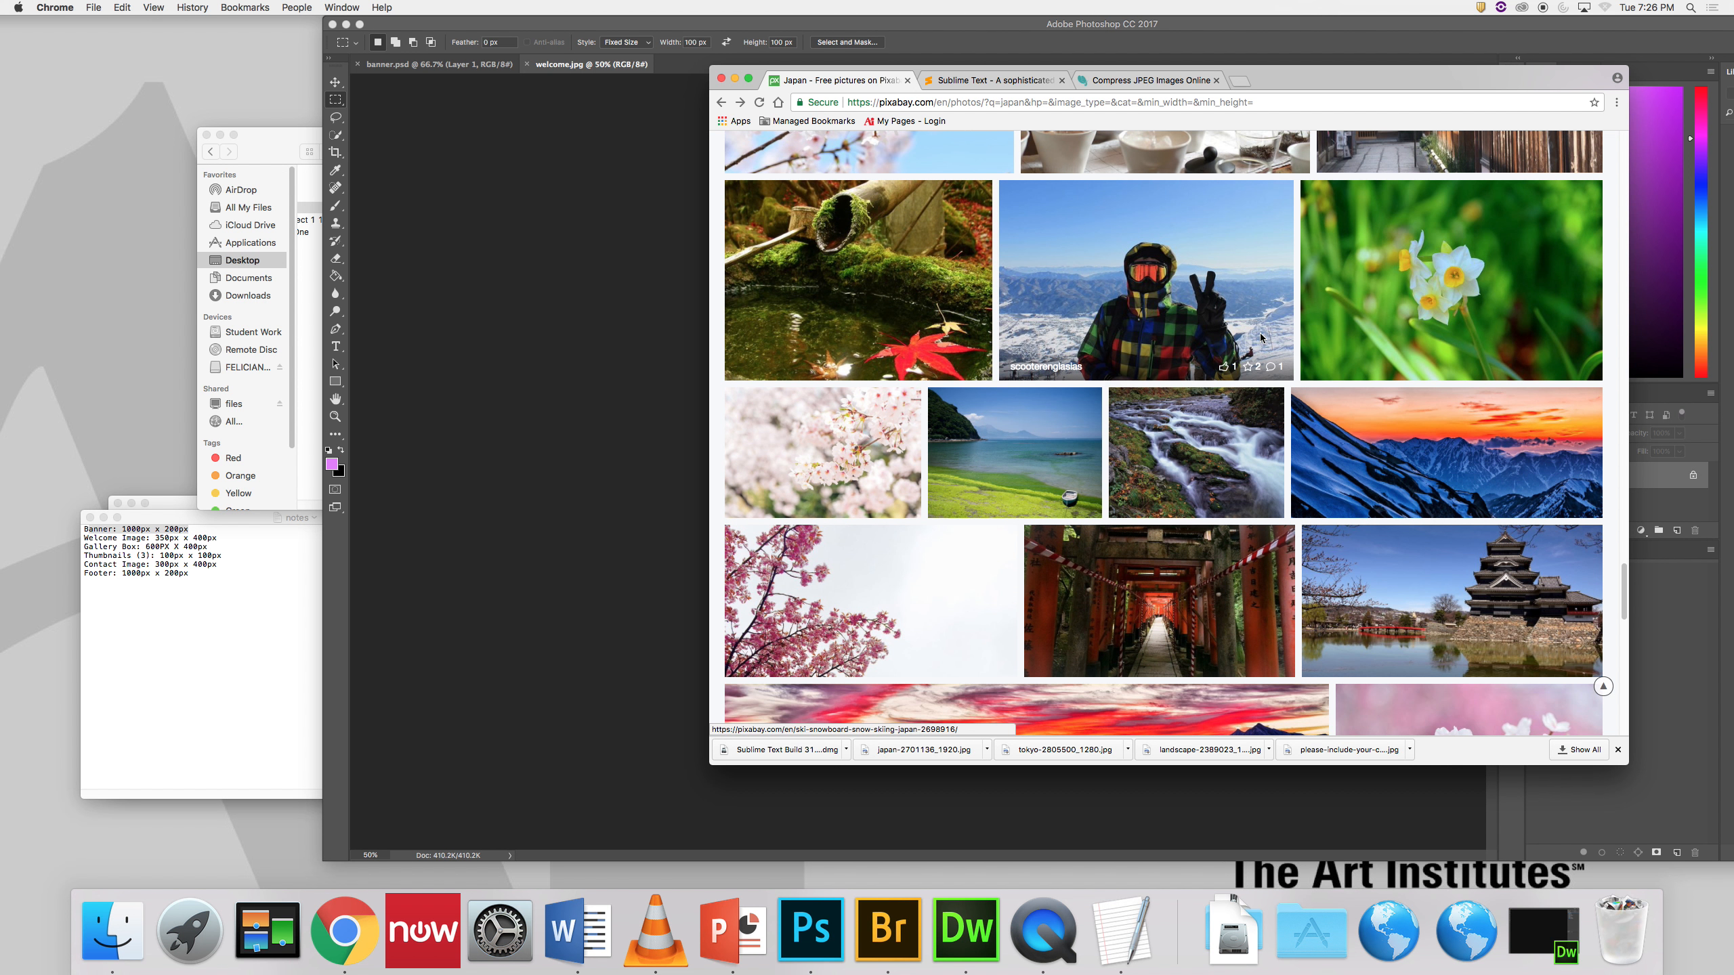
{"action": "scroll", "coordinate": [1262, 338], "scroll_direction": "down", "scroll_amount": 10}
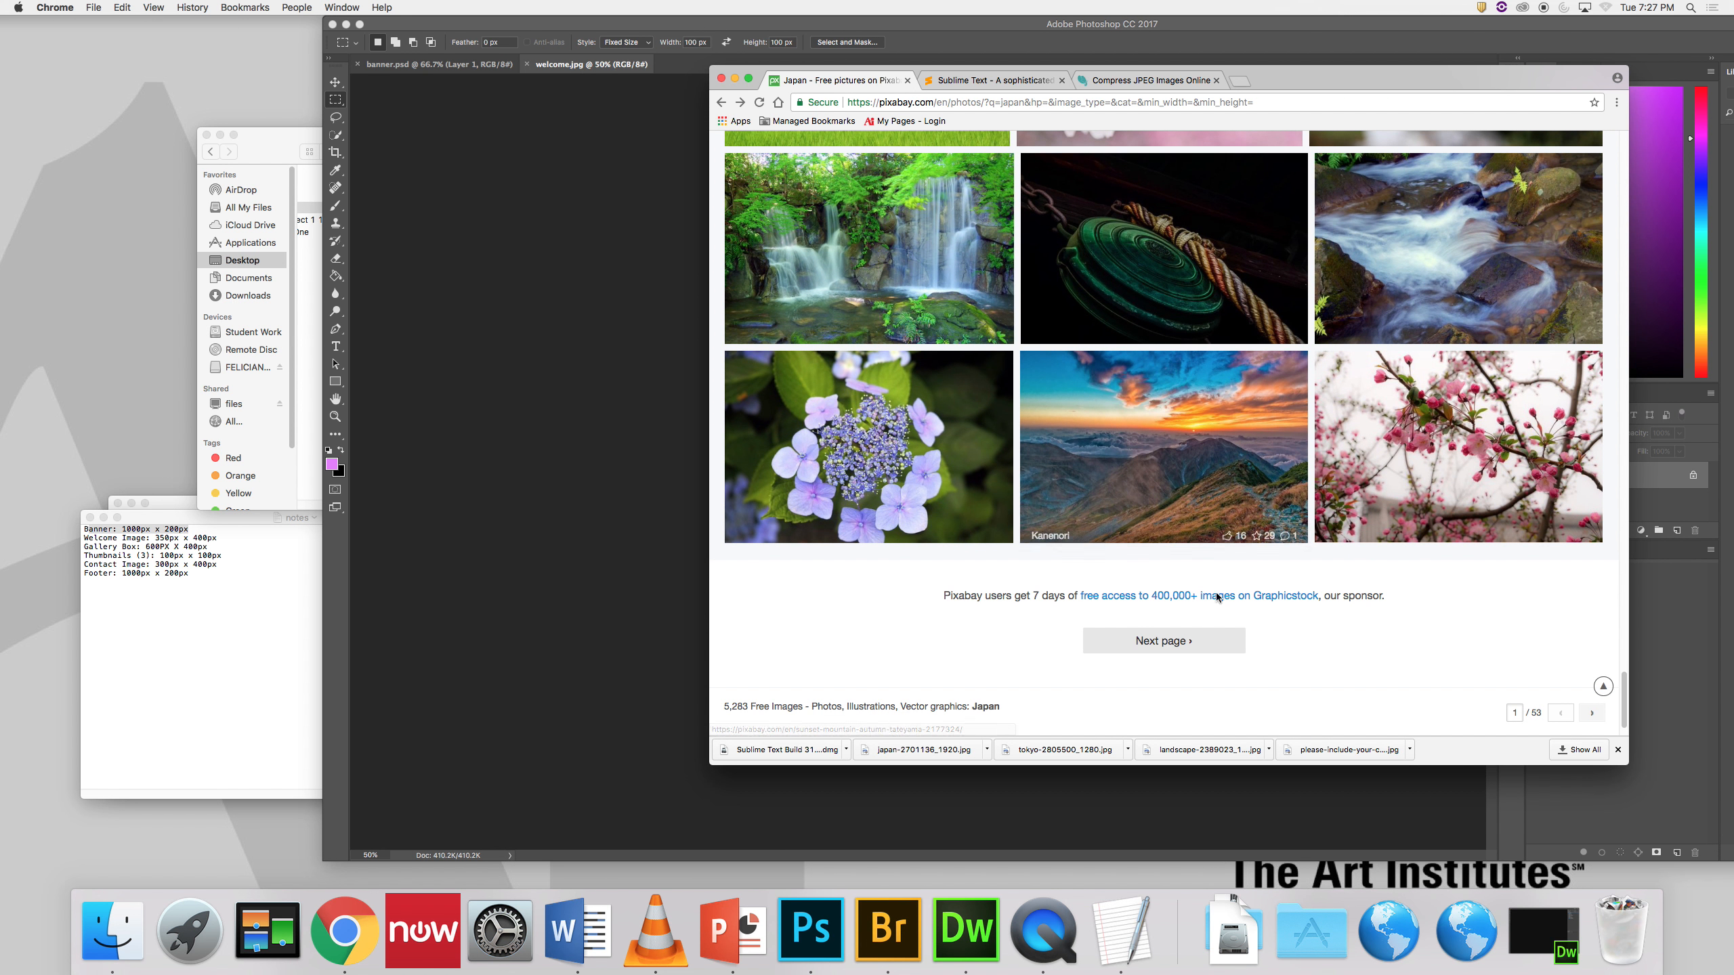
{"action": "left_click", "coordinate": [1175, 645]}
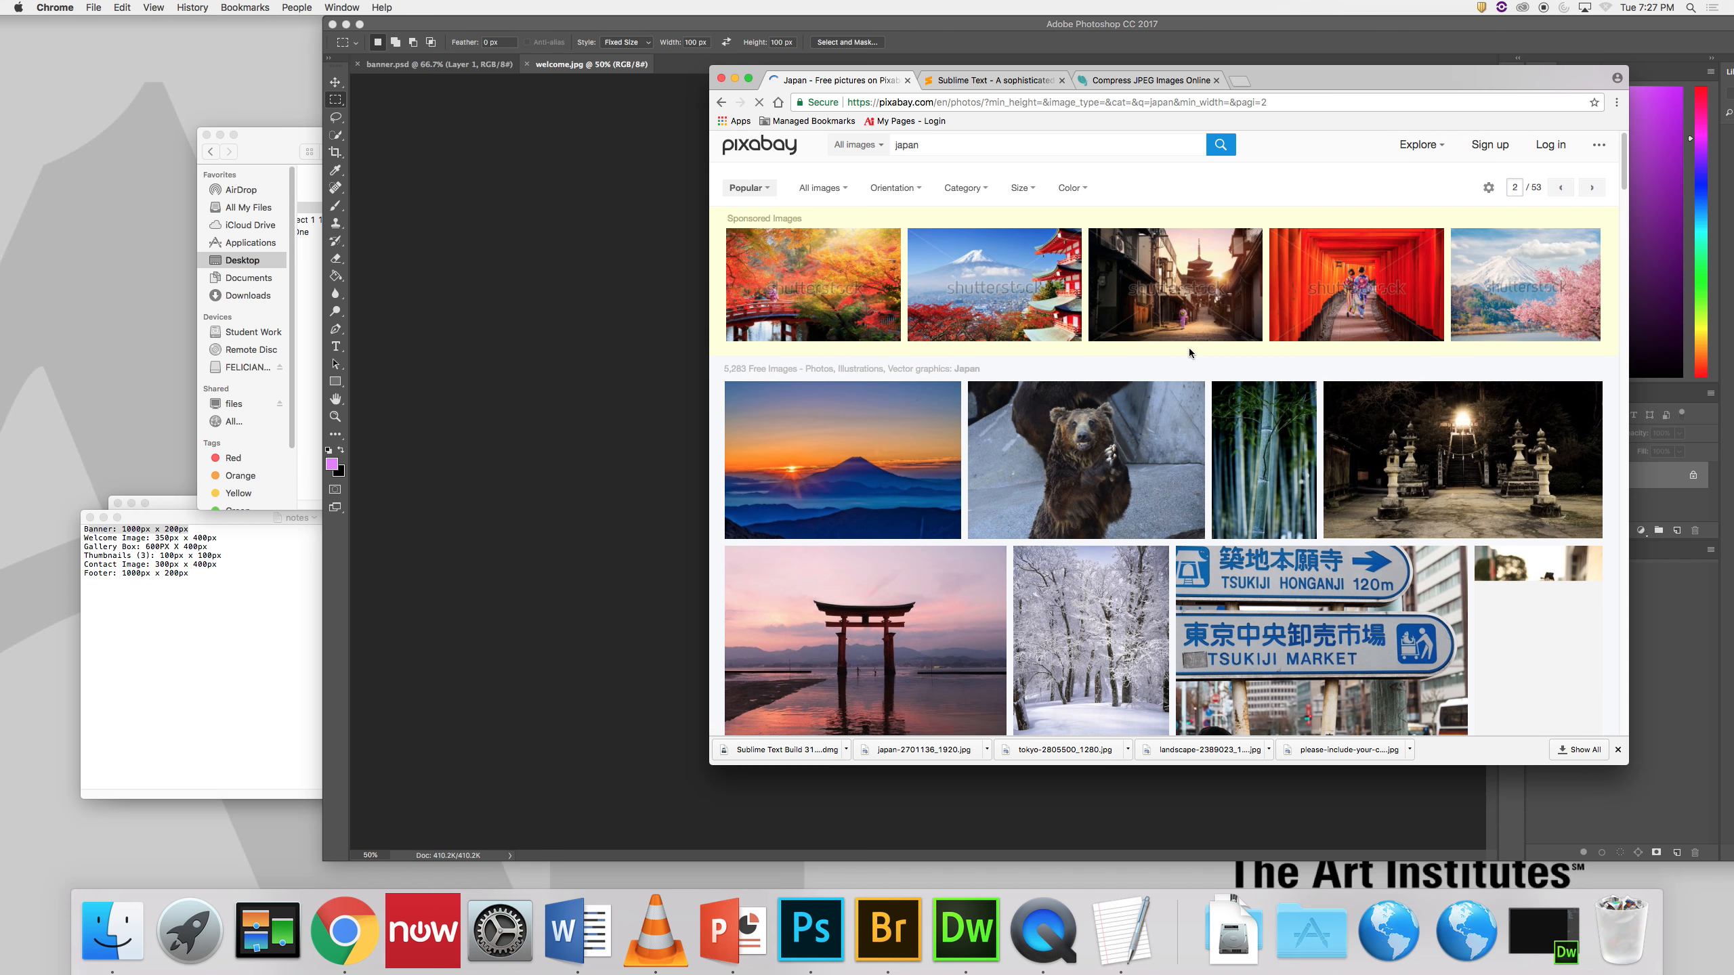
{"action": "scroll", "coordinate": [871, 384], "scroll_direction": "down", "scroll_amount": 3}
{"action": "scroll", "coordinate": [866, 369], "scroll_direction": "down", "scroll_amount": 1}
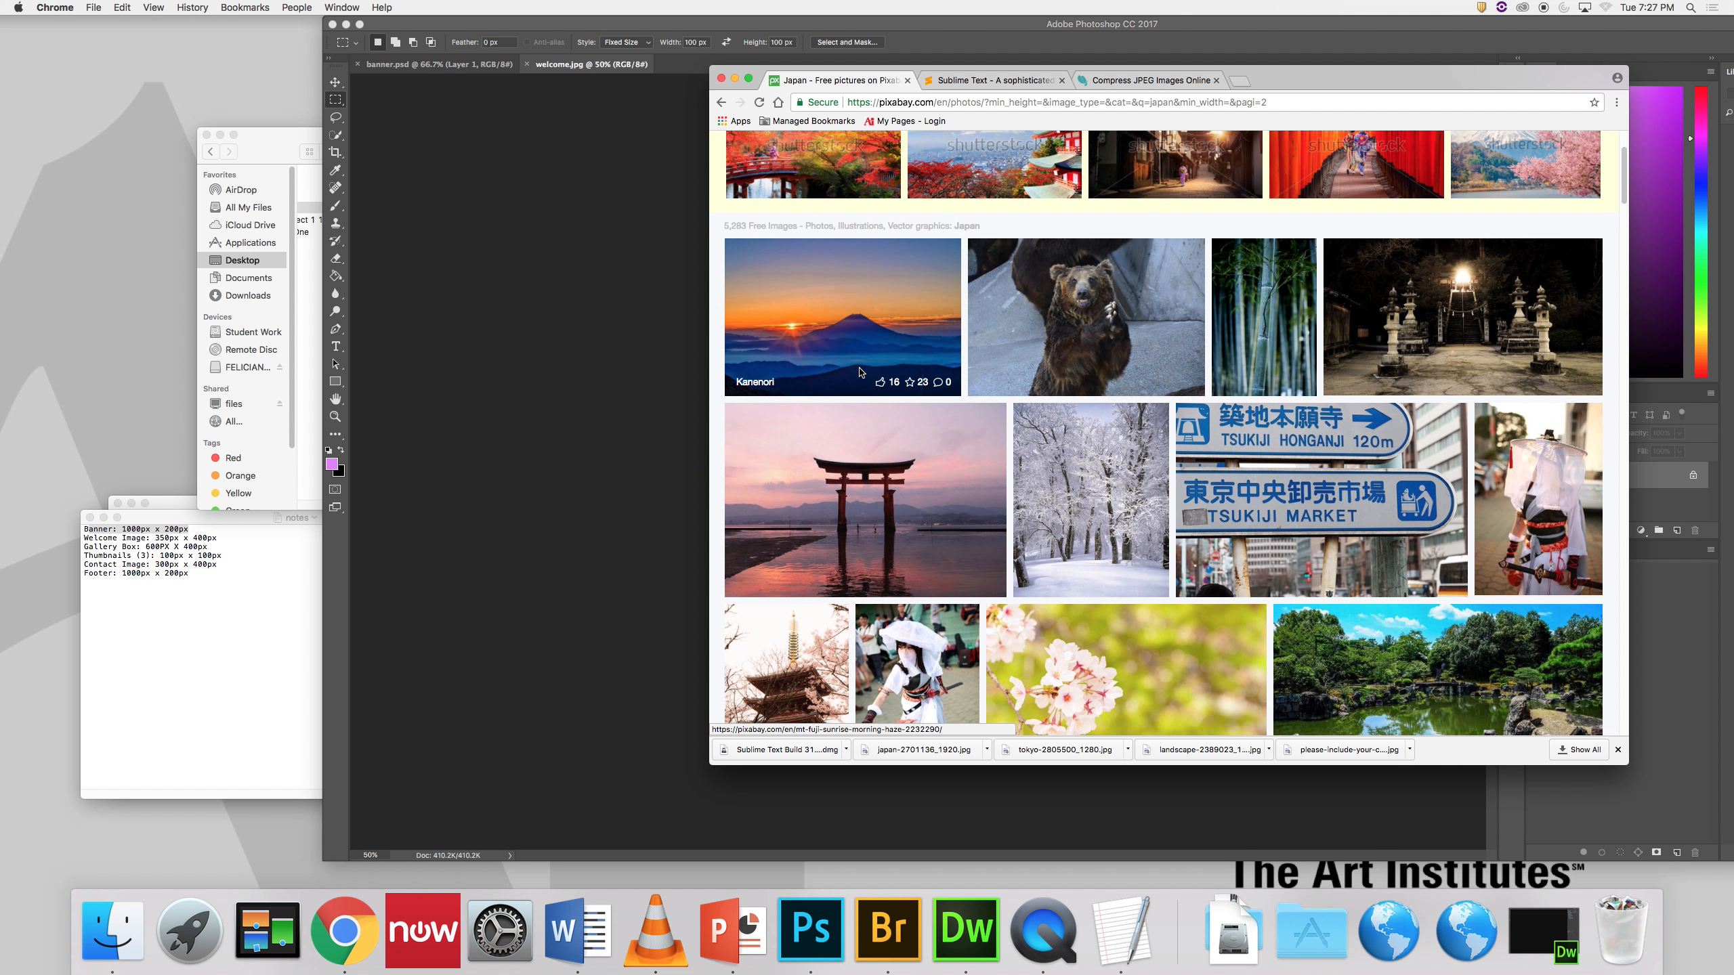
{"action": "left_click", "coordinate": [856, 276]}
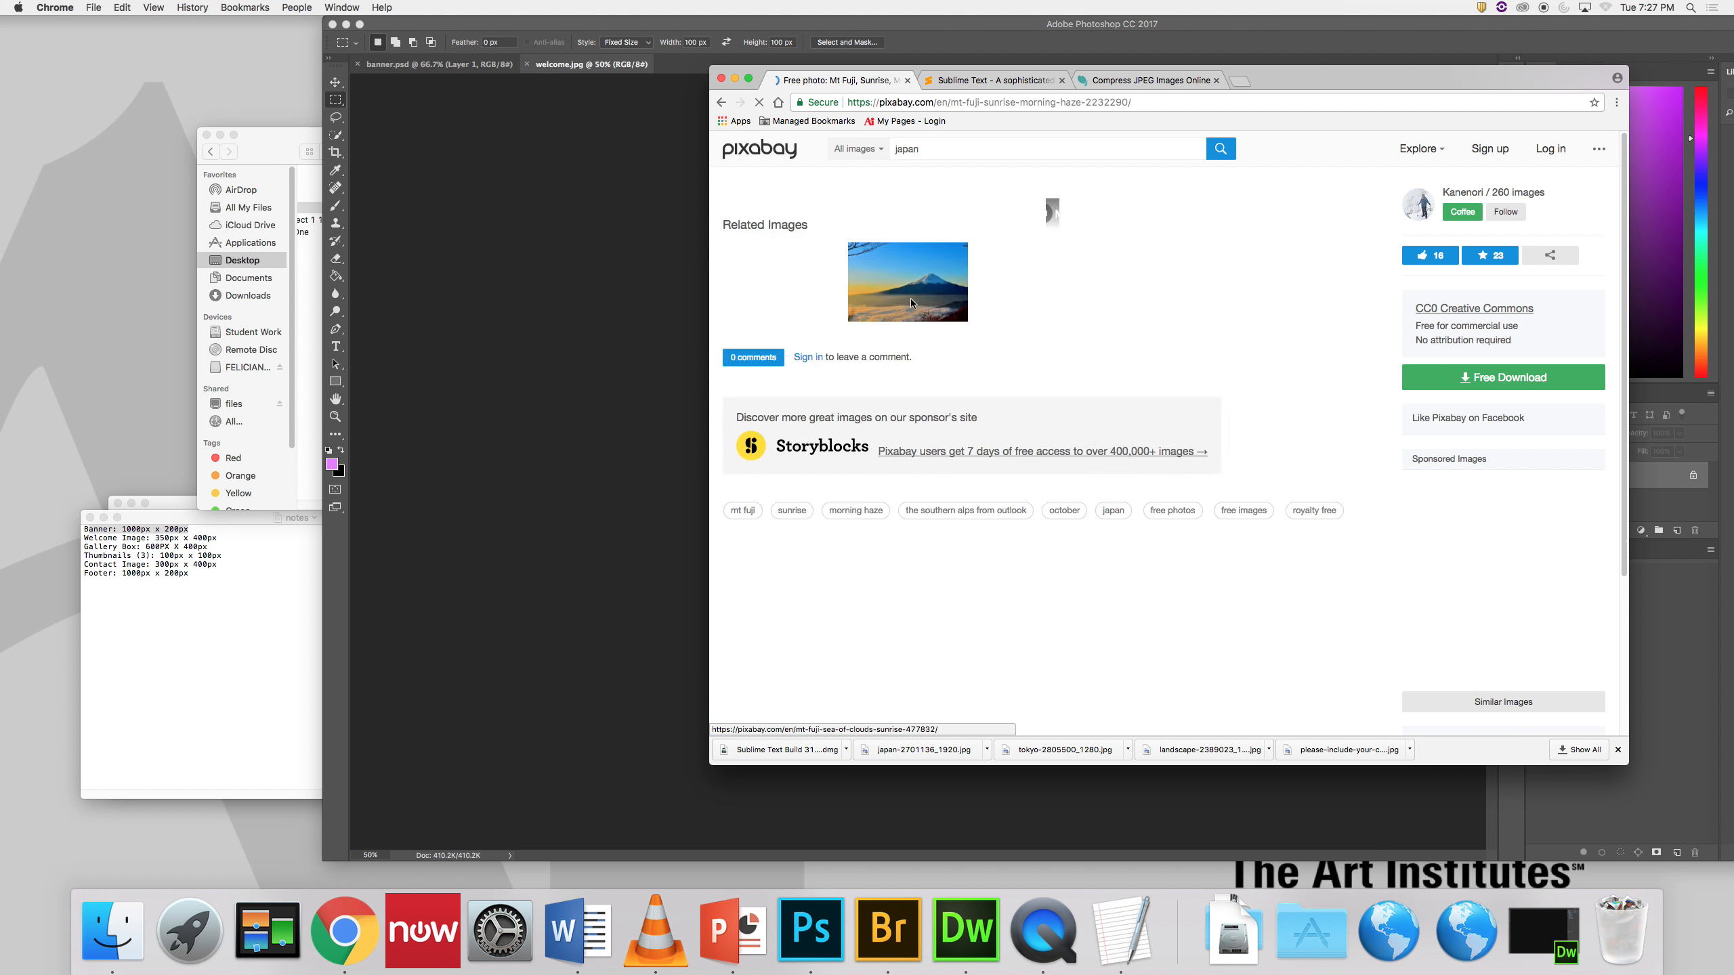
Step: Download the Mt Fuji sunrise photo as a 1920×1281 JPG, filling in the captcha text
{"action": "left_click", "coordinate": [1531, 378]}
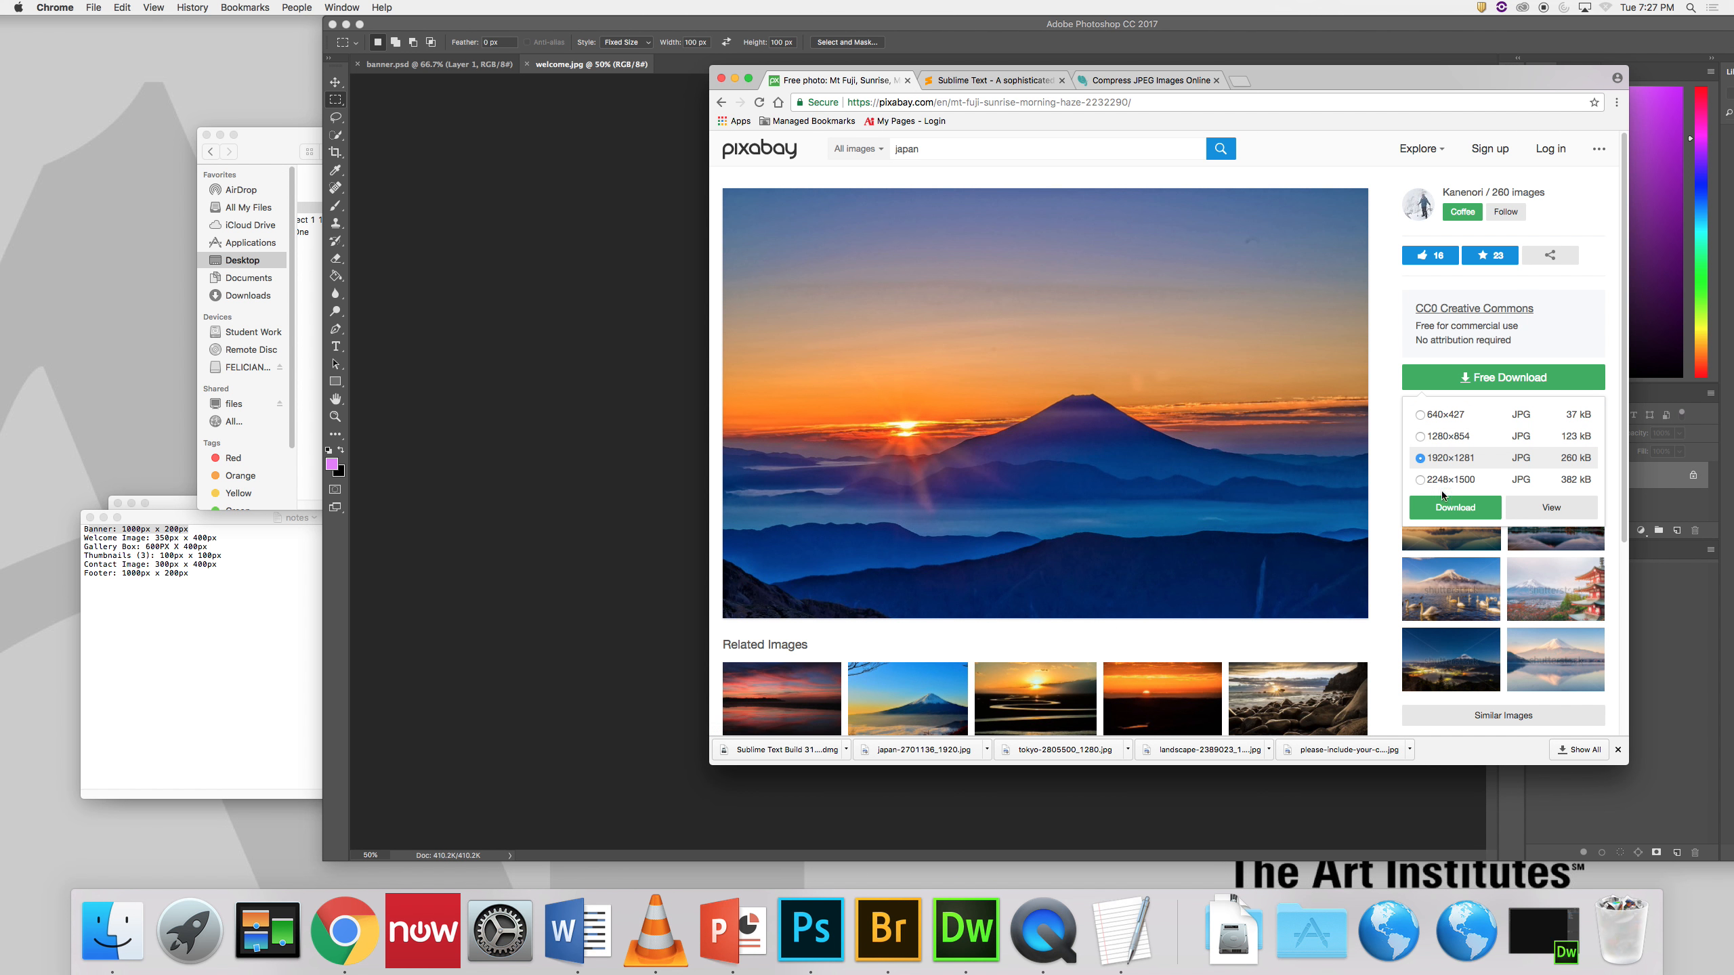
{"action": "left_click", "coordinate": [1457, 509]}
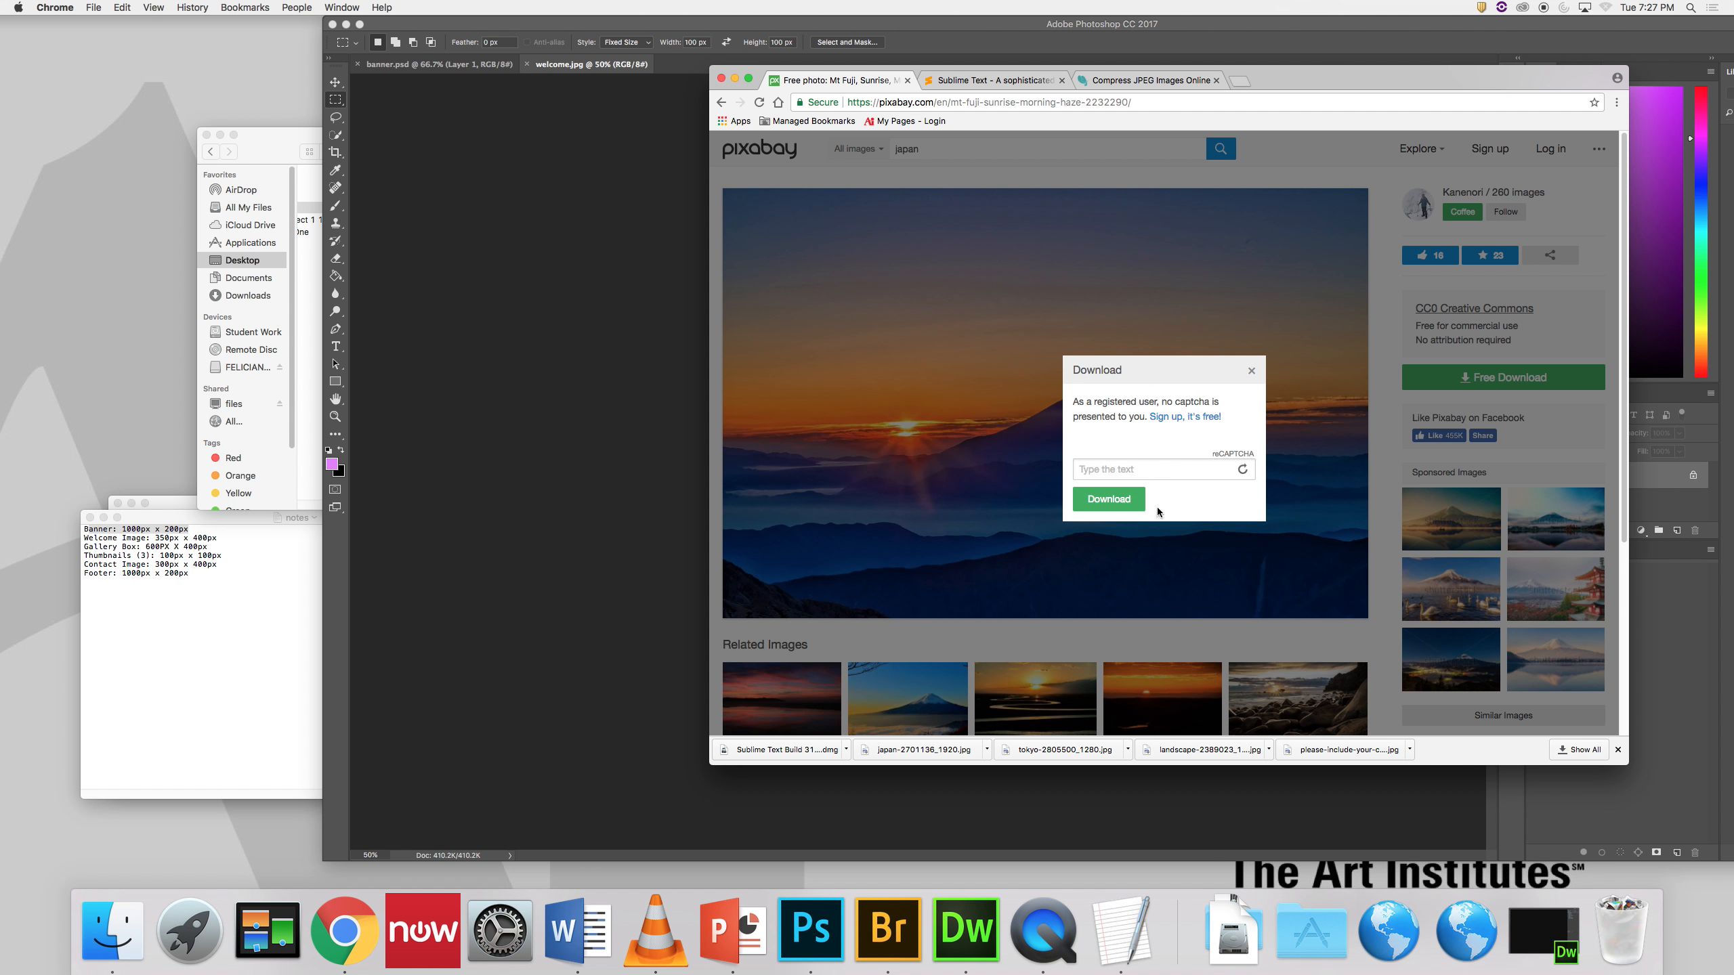
{"action": "left_click", "coordinate": [1143, 485]}
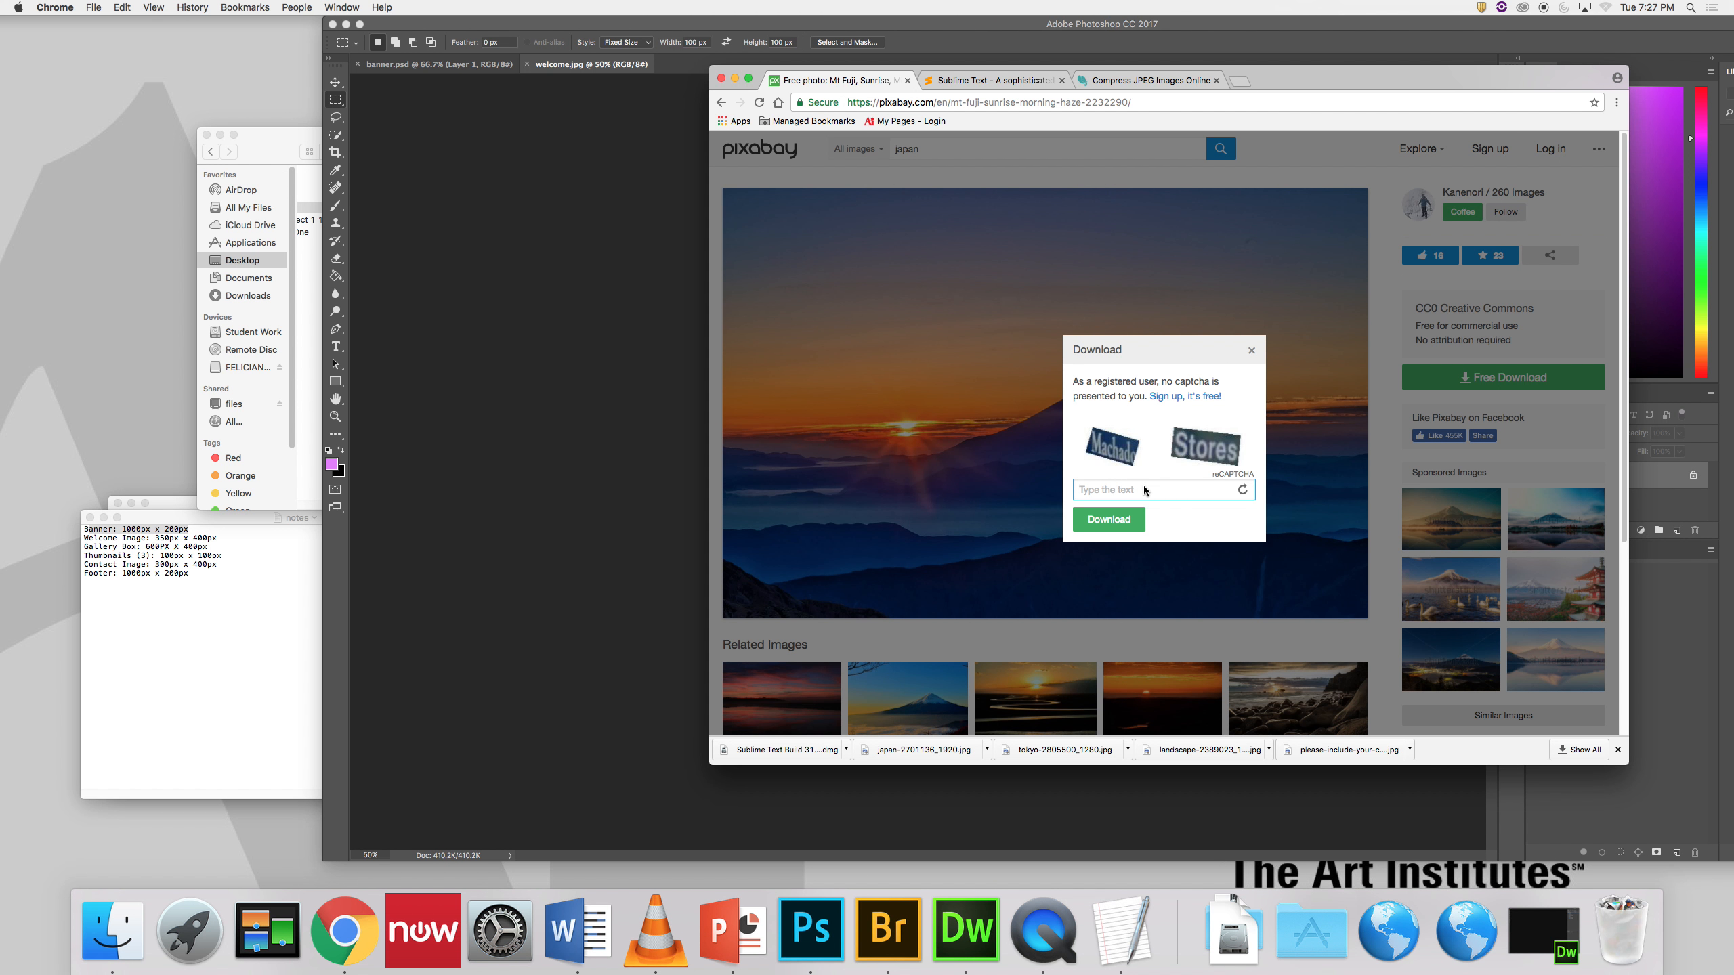
{"action": "type", "text": "machado stores"}
{"action": "key", "text": "Return"}
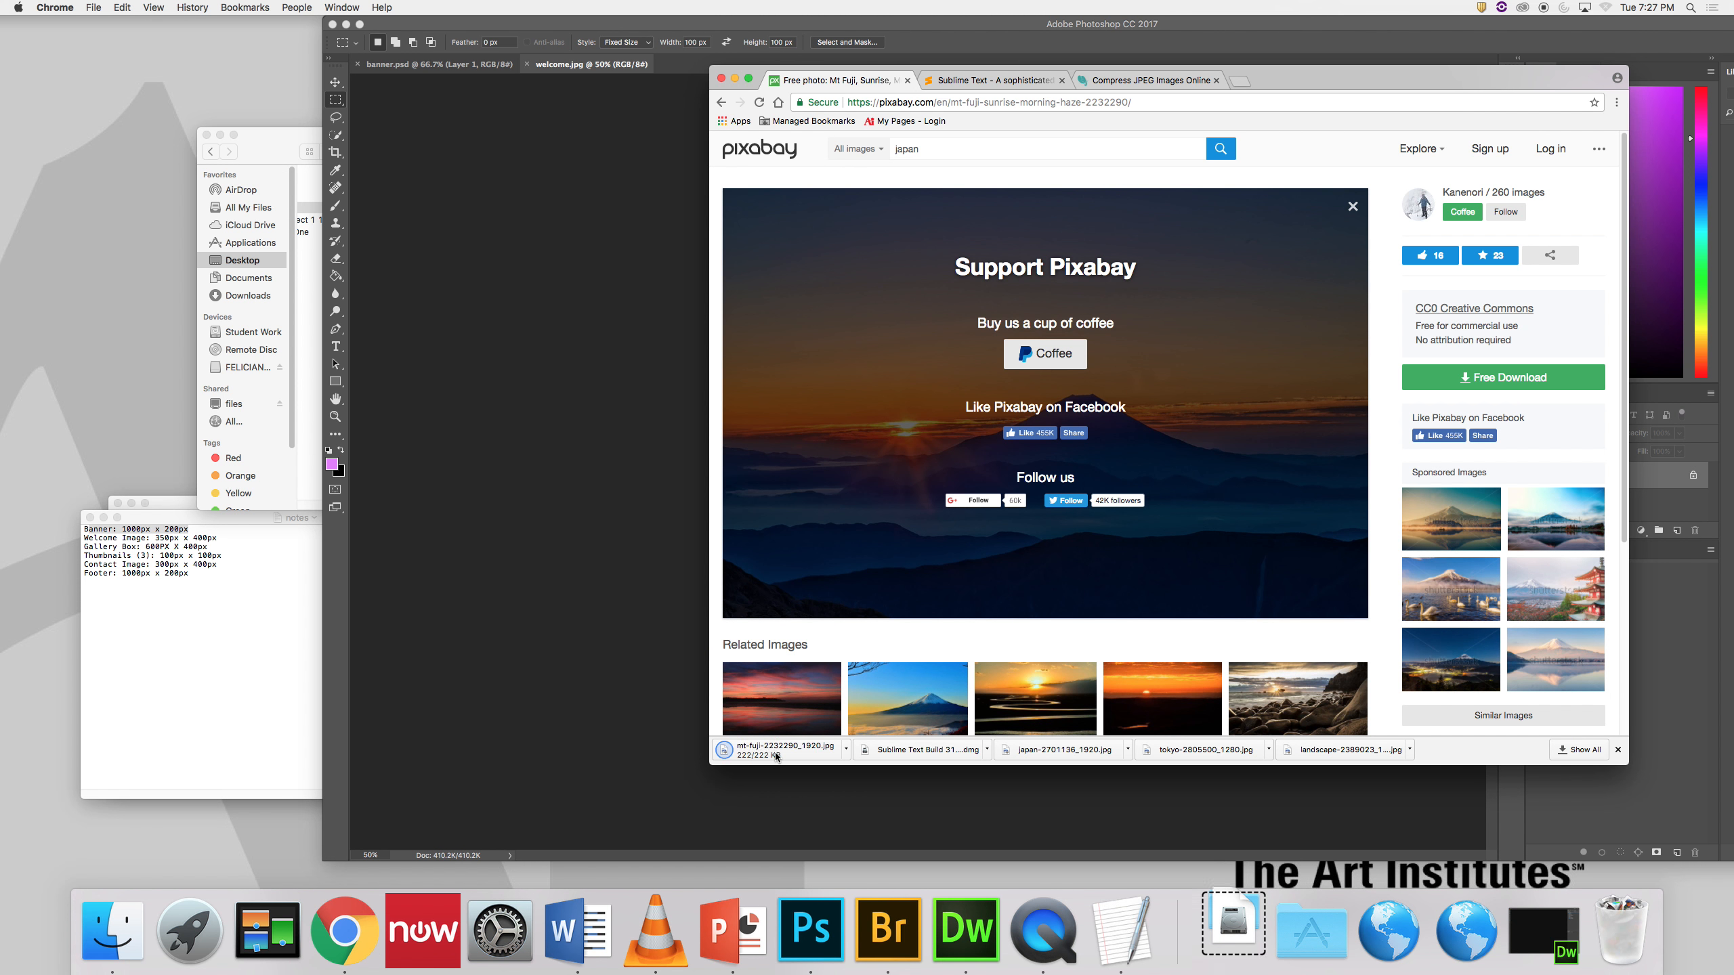
Step: Move the downloaded mt-fuji-2232290_1920.jpg into the resources folder and open it in Photoshop
{"action": "left_click", "coordinate": [1237, 929]}
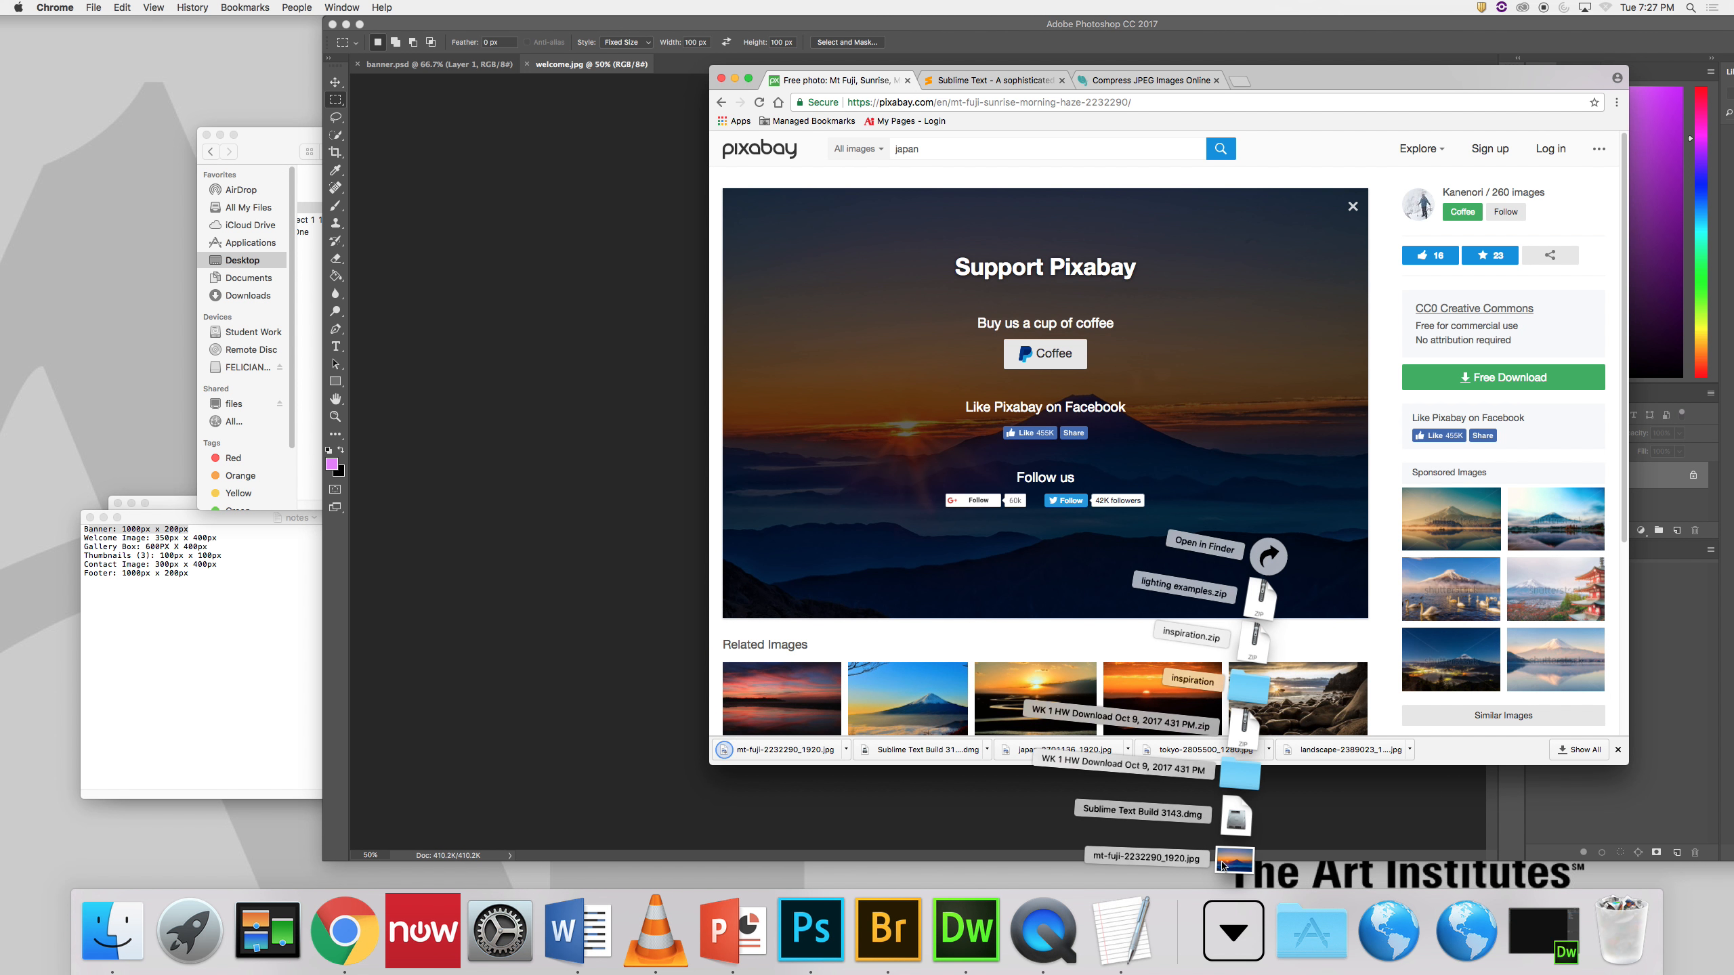
{"action": "left_click", "coordinate": [288, 138]}
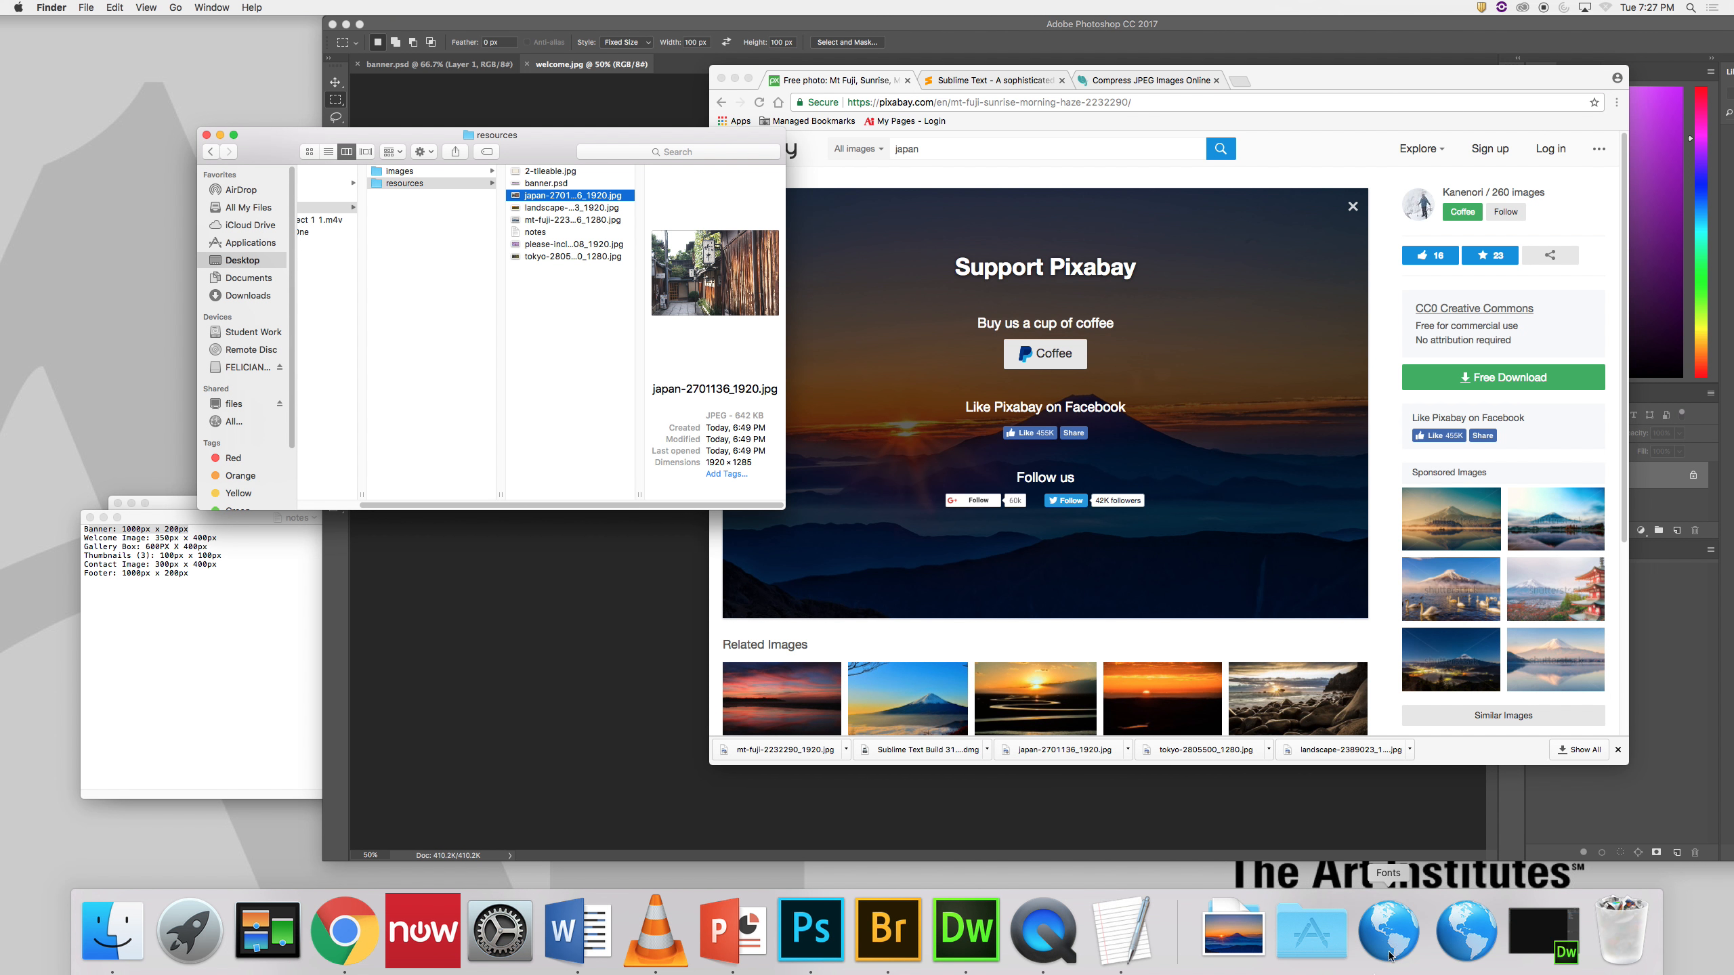
{"action": "left_click", "coordinate": [1253, 947]}
{"action": "left_click_drag", "start_coordinate": [1238, 872], "coordinate": [546, 316]}
{"action": "left_click", "coordinate": [737, 79]}
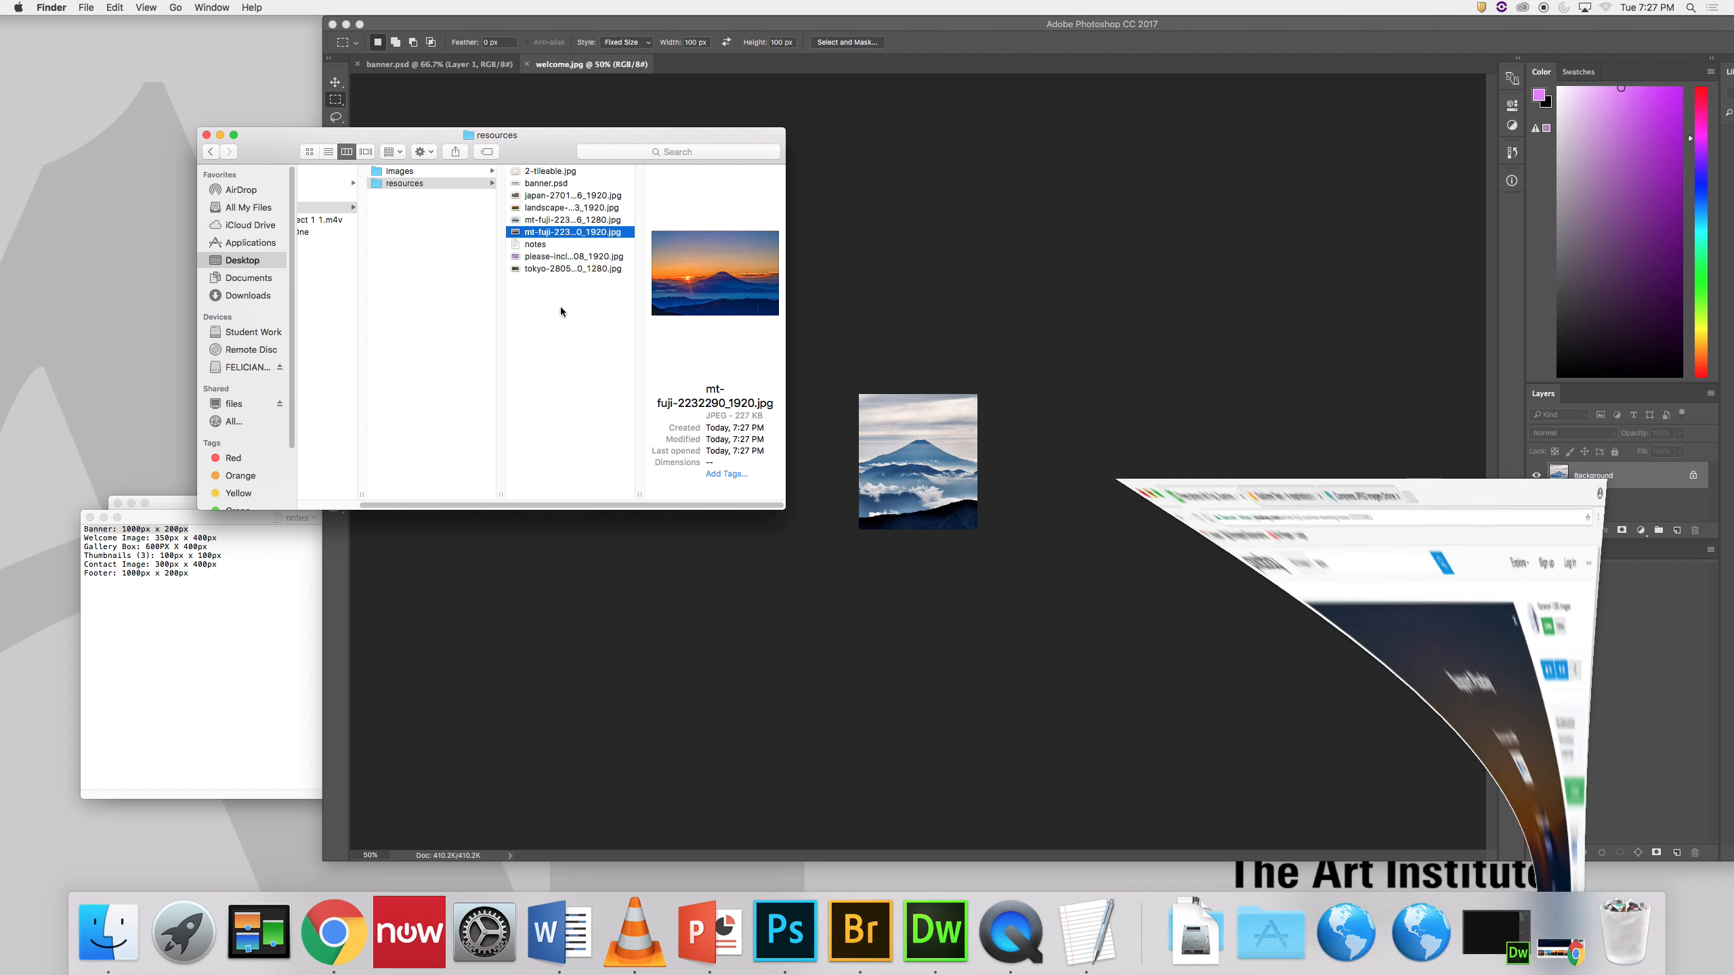
{"action": "left_click", "coordinate": [544, 236]}
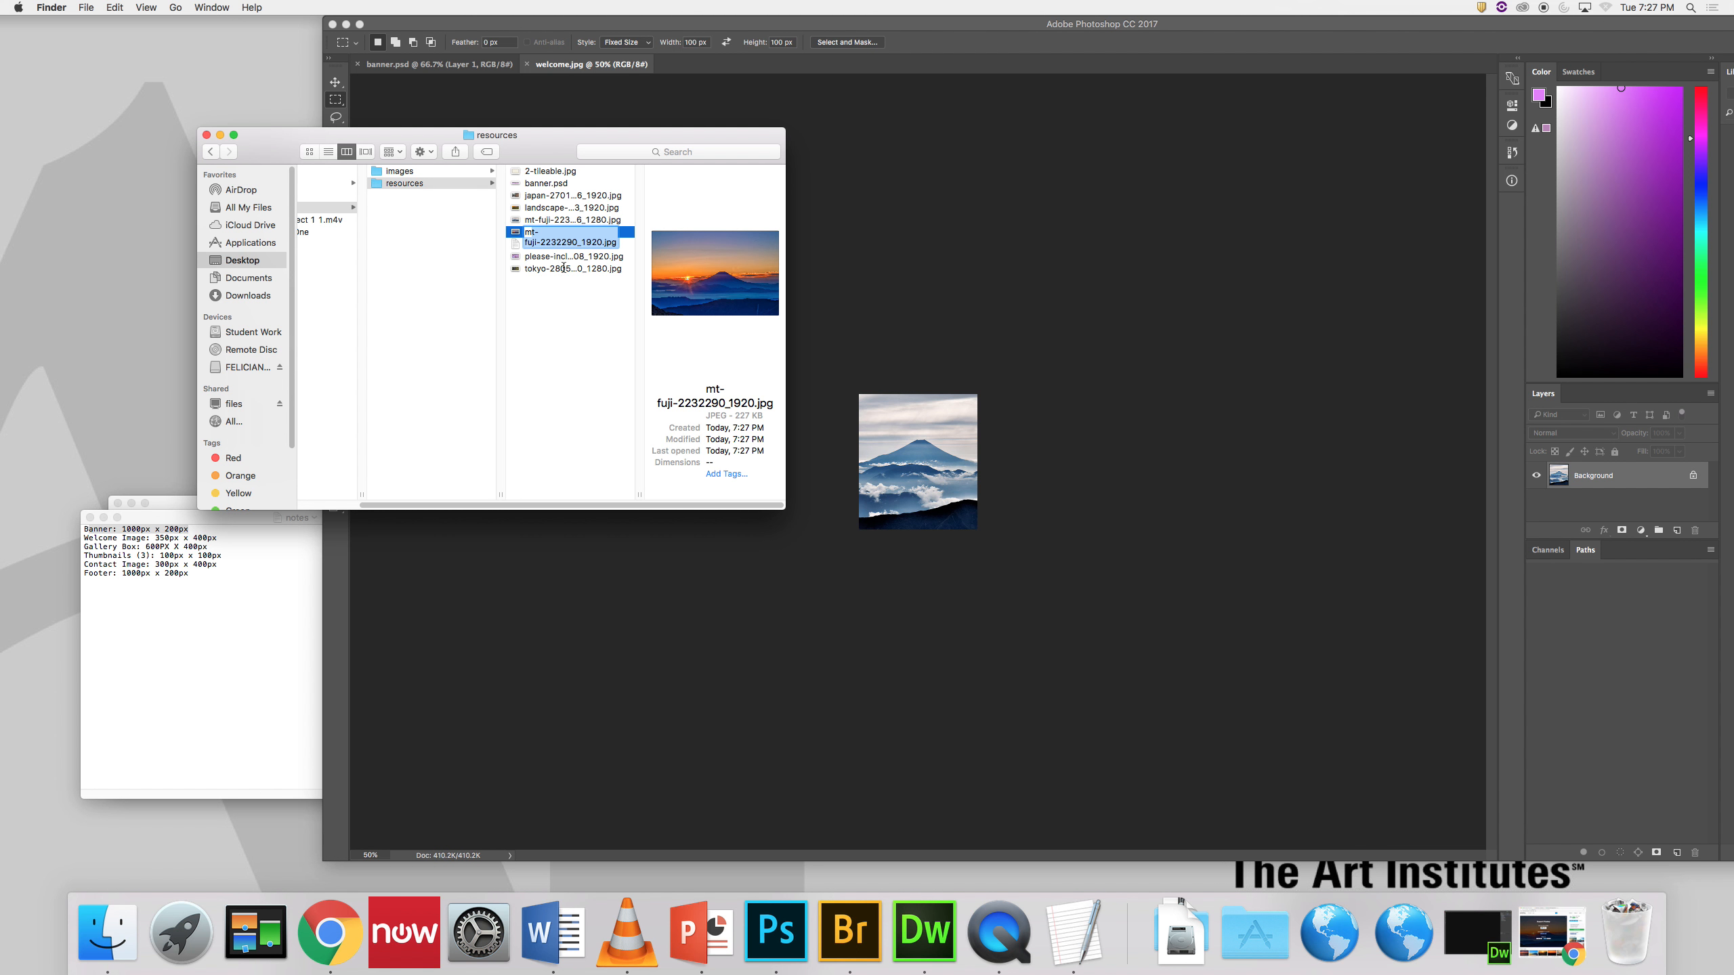
{"action": "left_click_drag", "start_coordinate": [527, 235], "coordinate": [749, 940]}
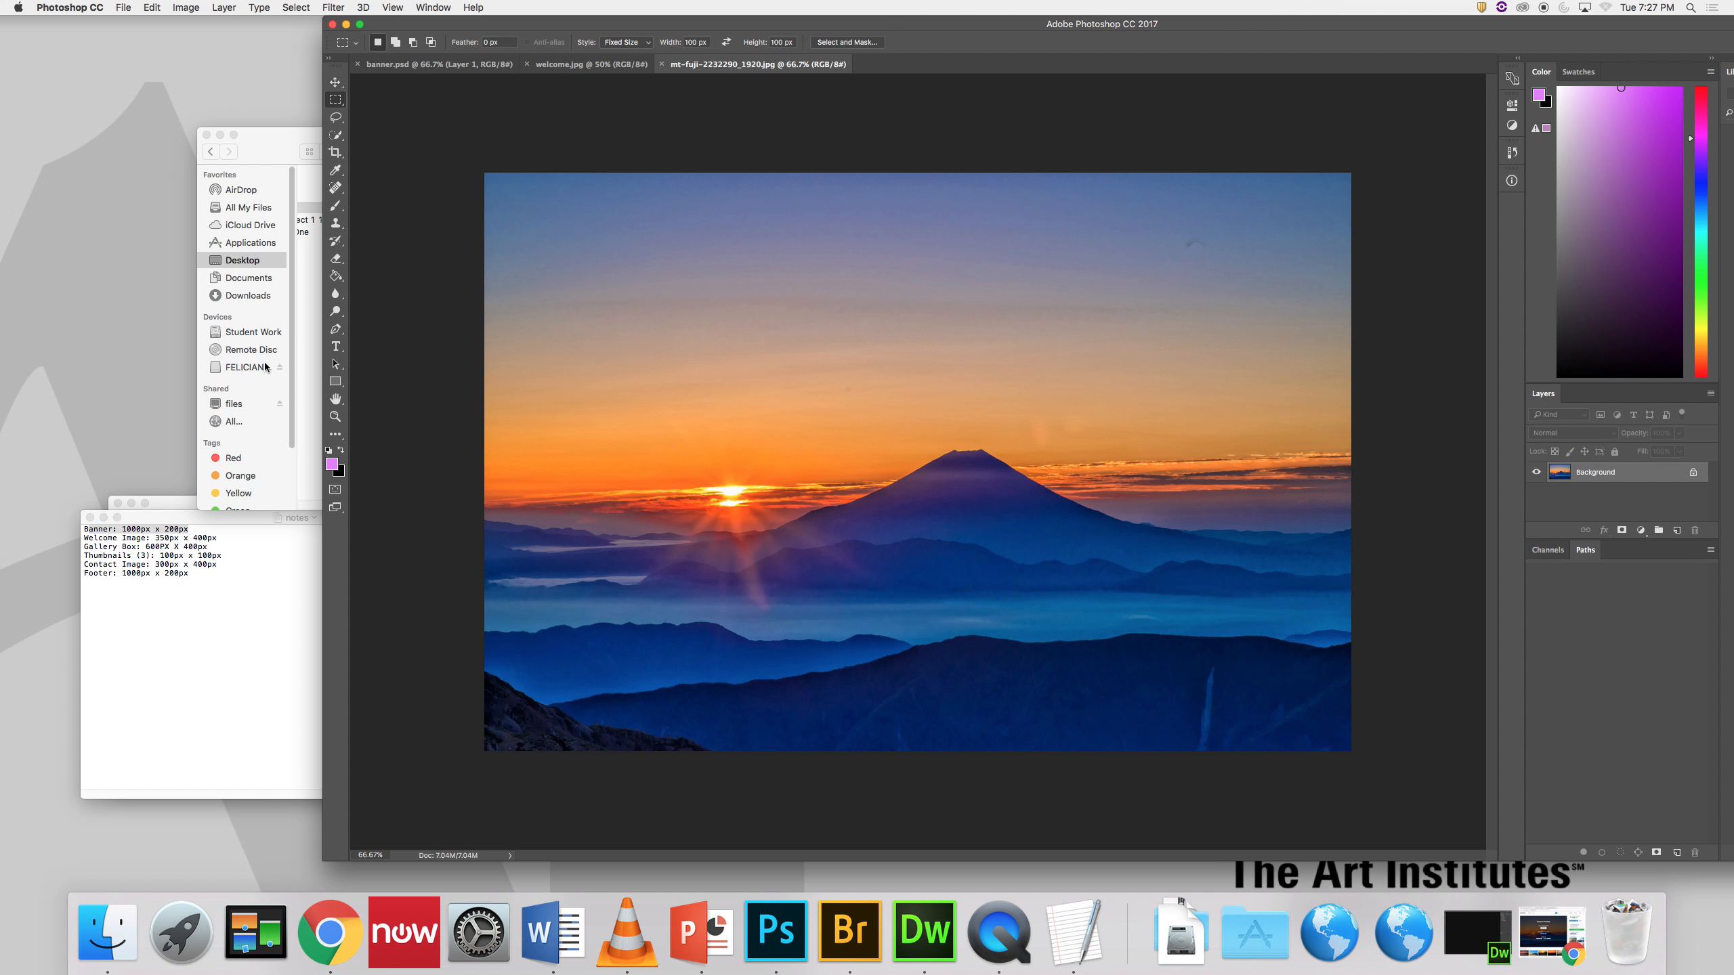
Step: Crop the Mt Fuji photo to a 300:400 ratio, framing both the rising sun and the peak
{"action": "left_click", "coordinate": [335, 152]}
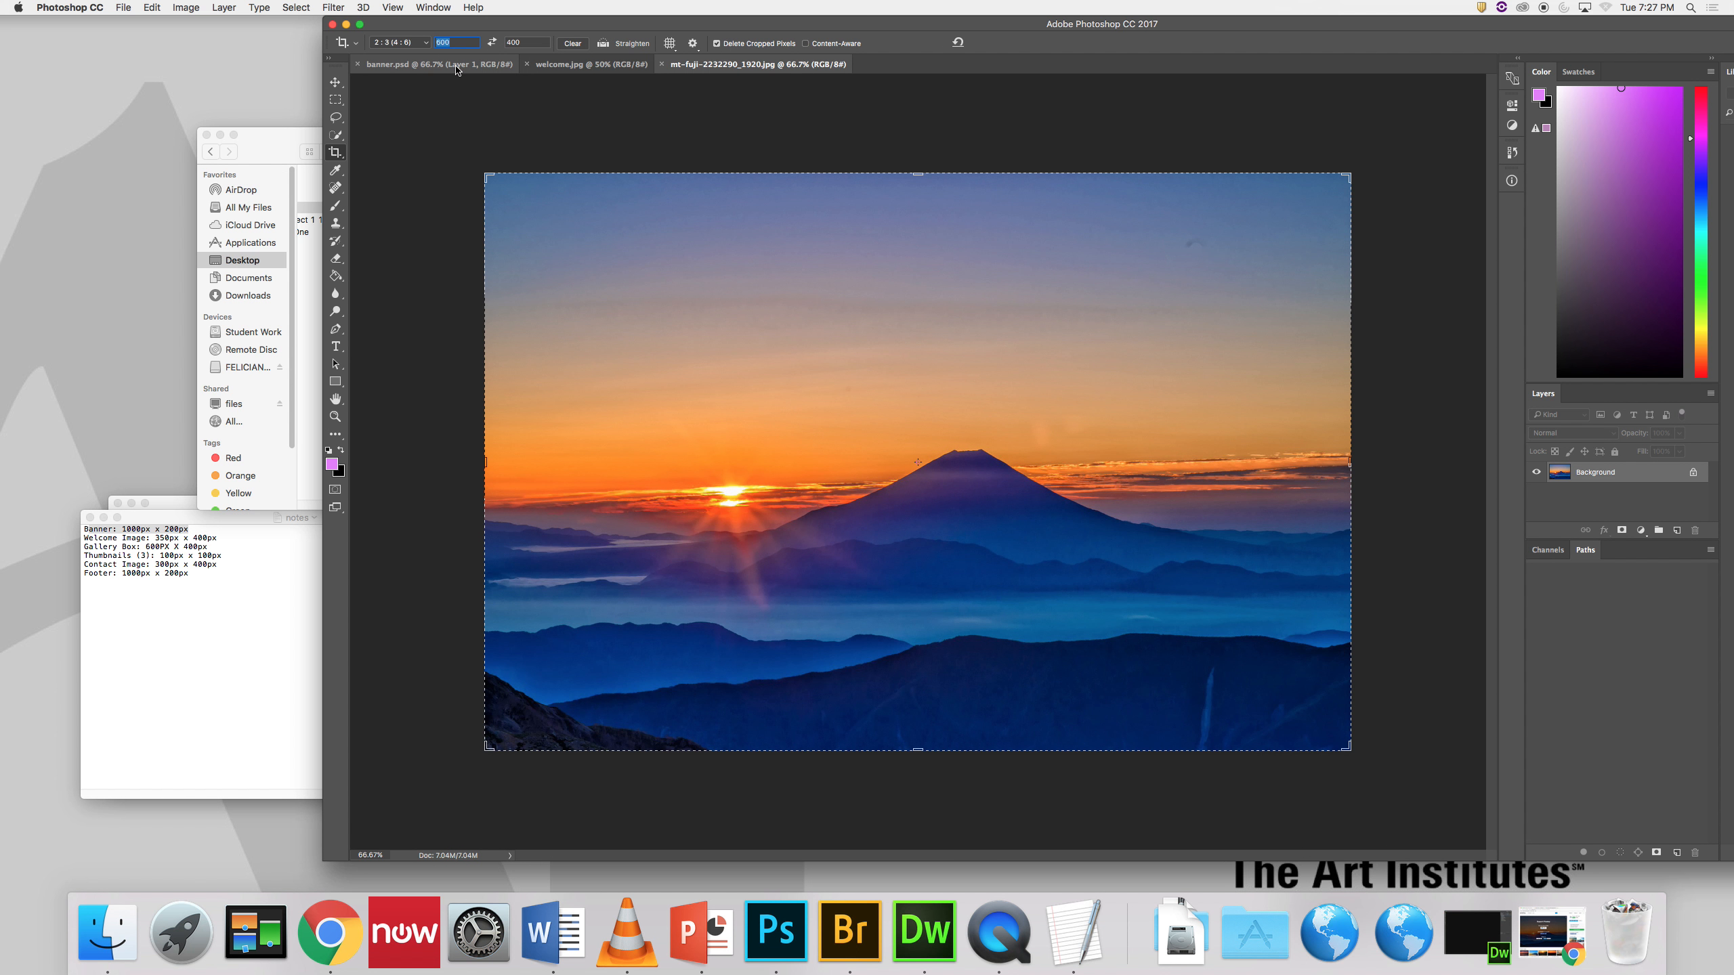
{"action": "type", "text": "300"}
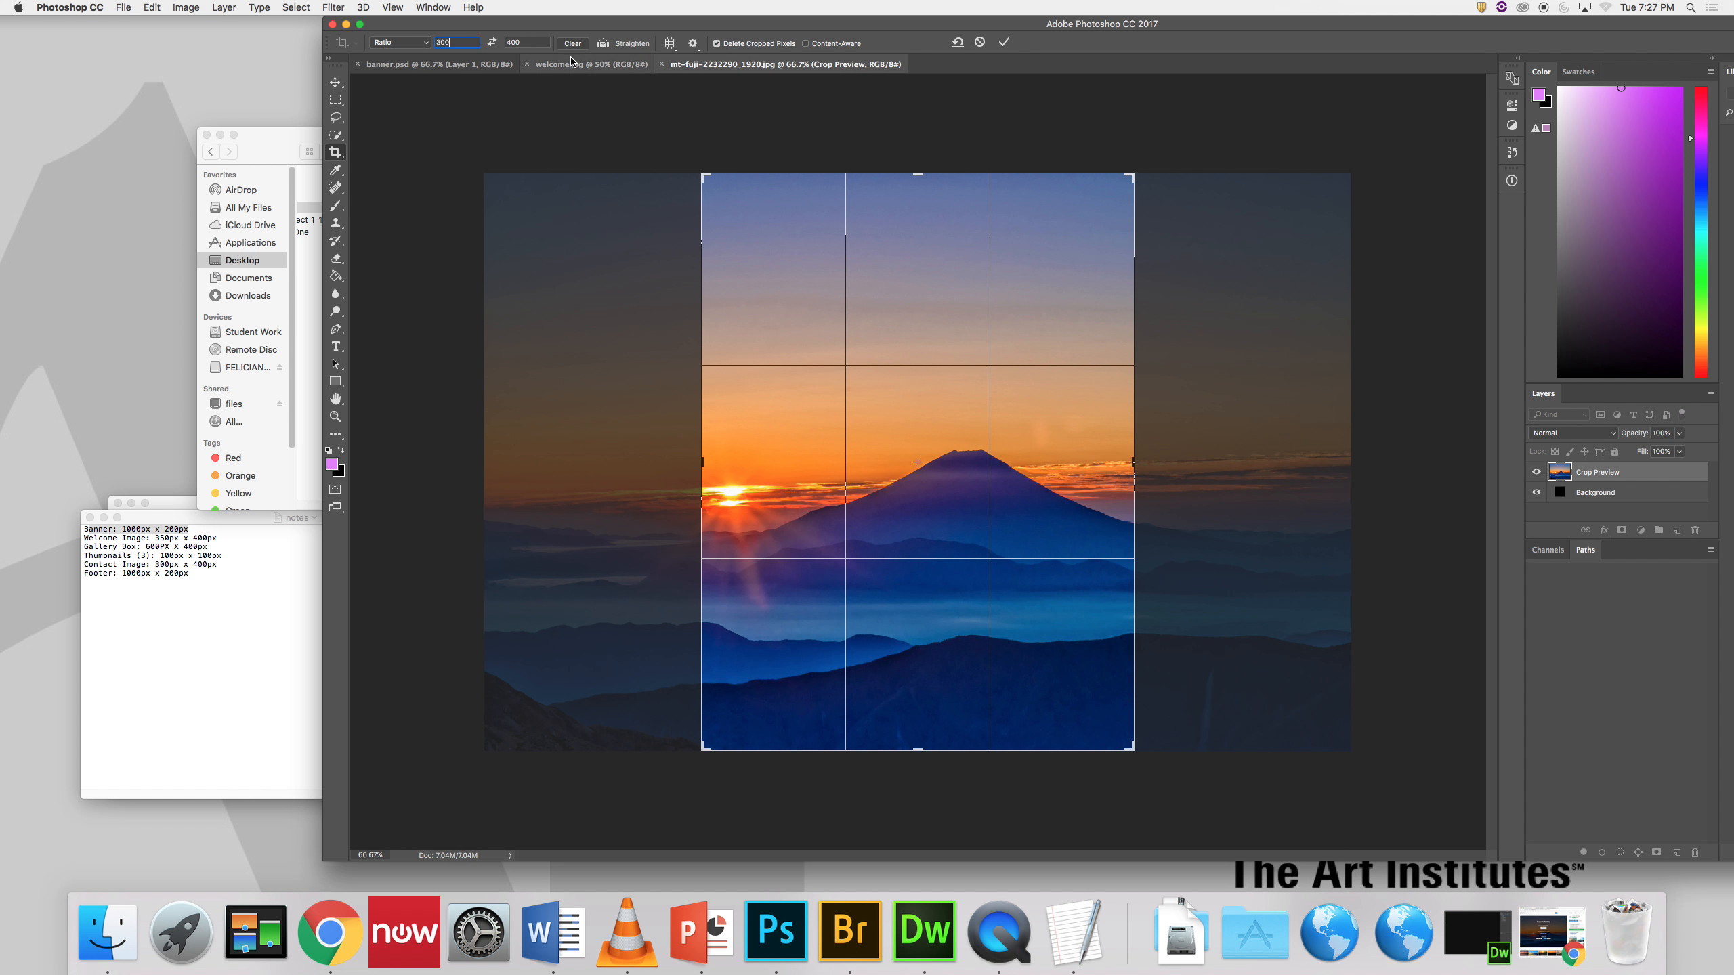
{"action": "left_click", "coordinate": [914, 359]}
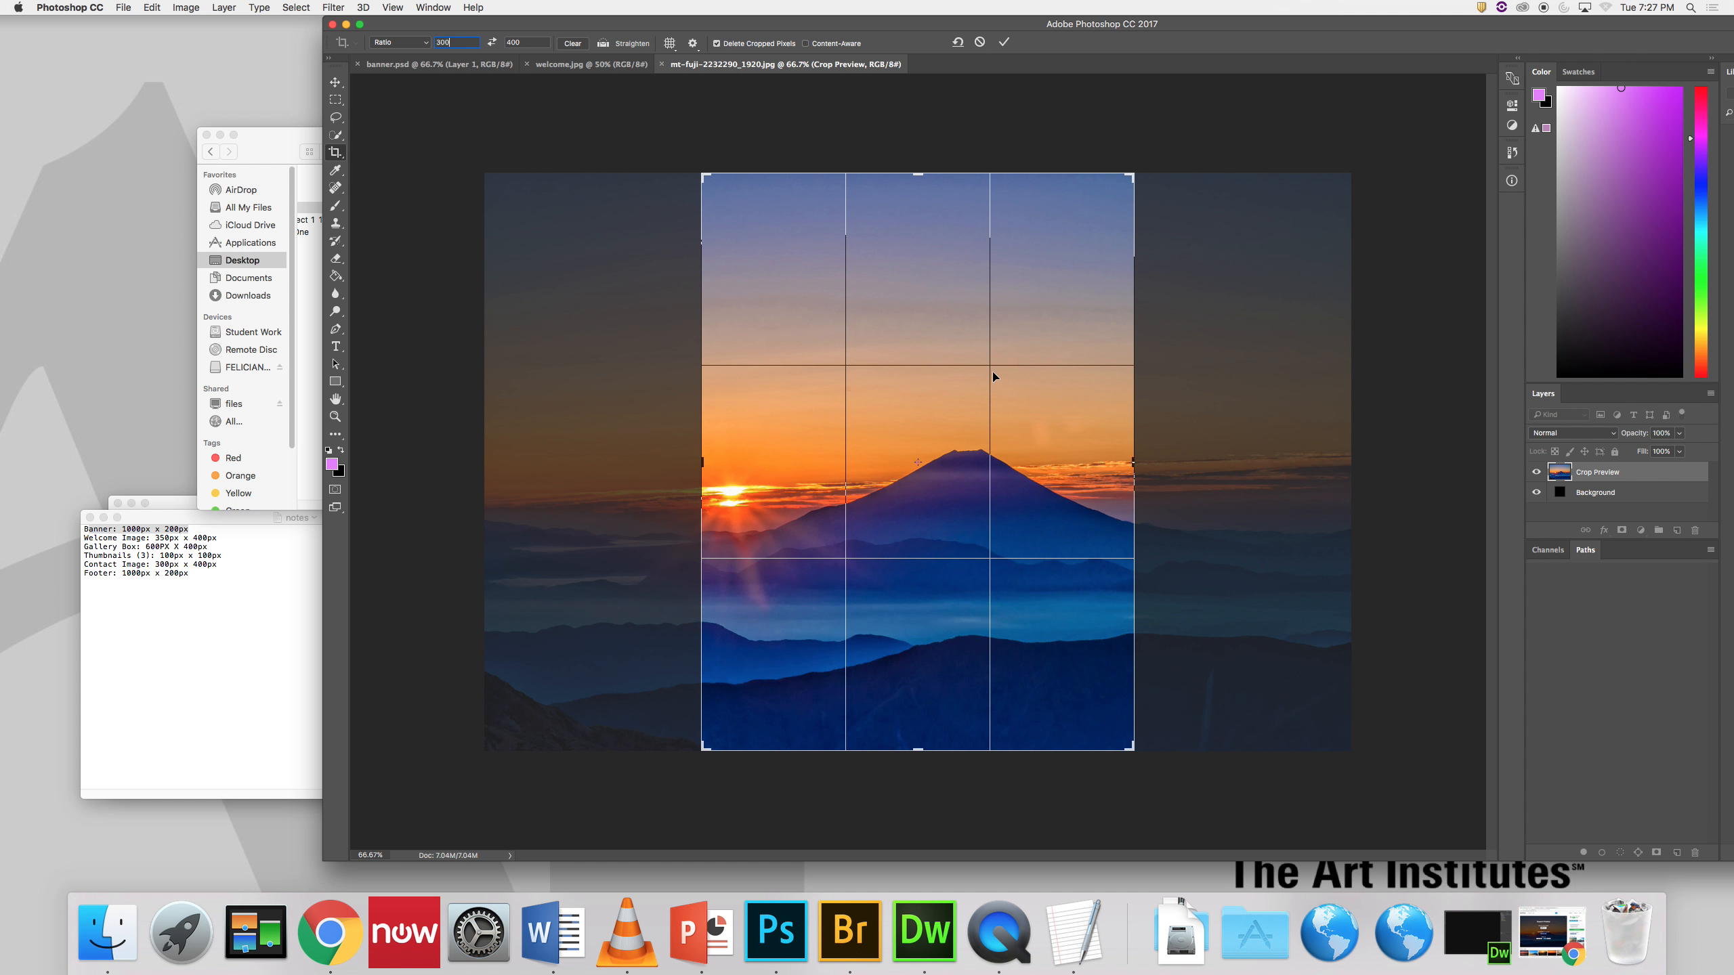
{"action": "left_click_drag", "start_coordinate": [996, 373], "coordinate": [1028, 374]}
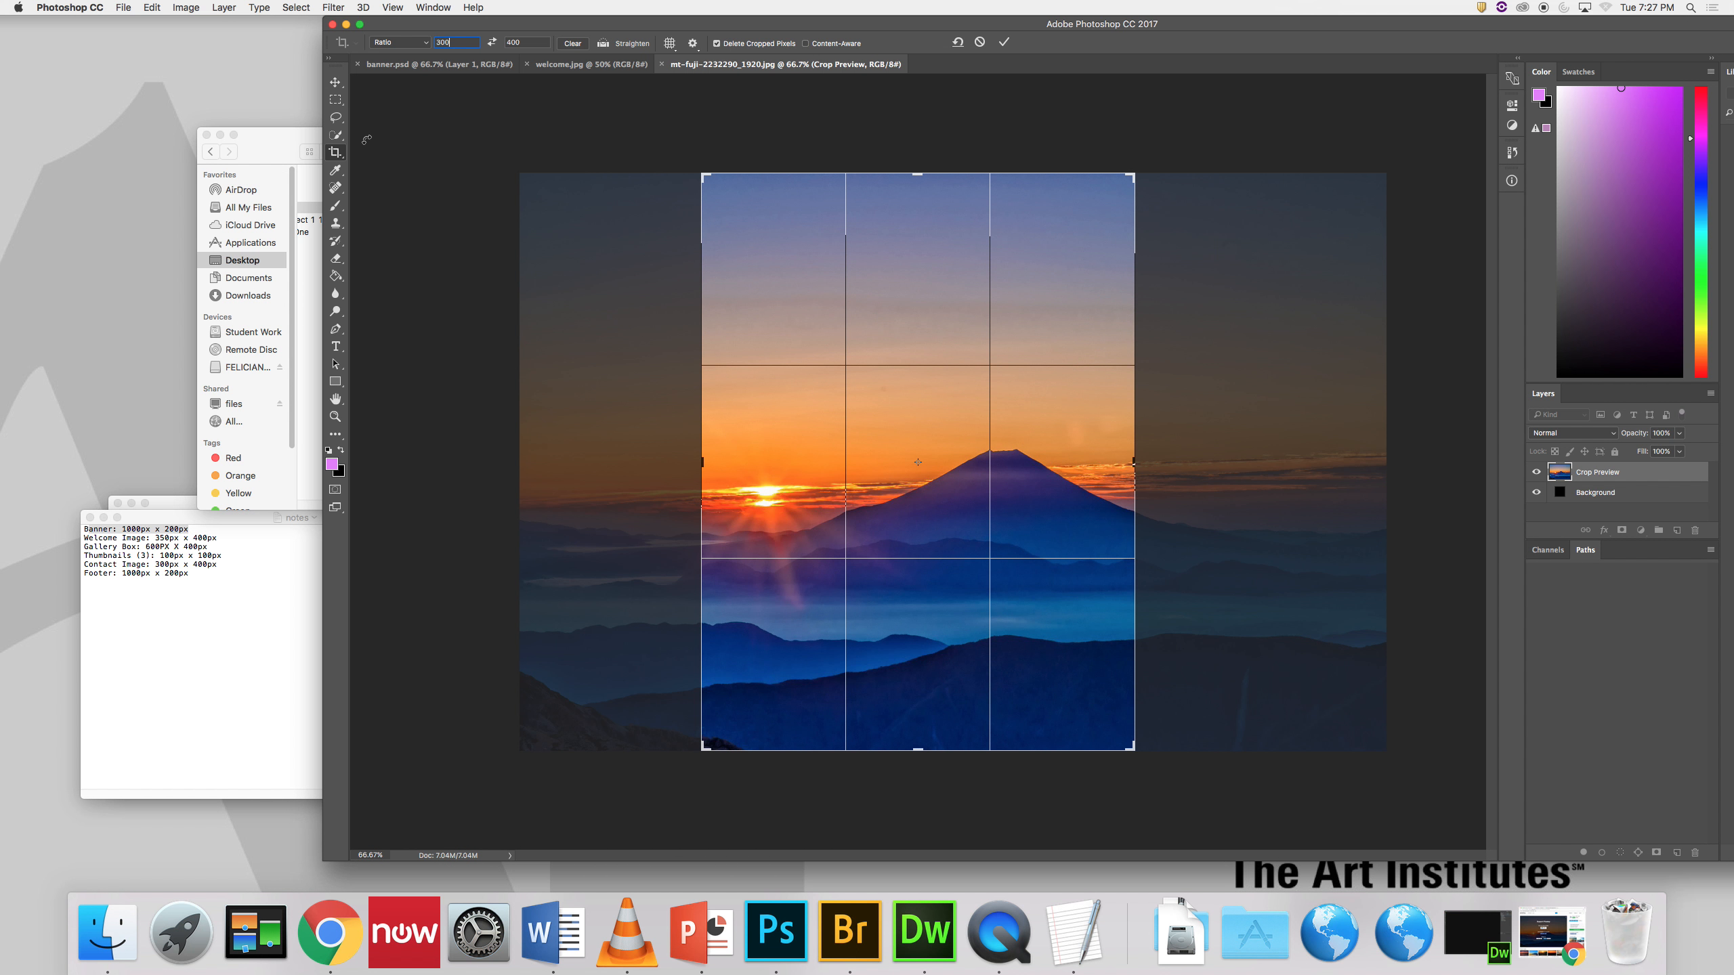
{"action": "left_click", "coordinate": [335, 82]}
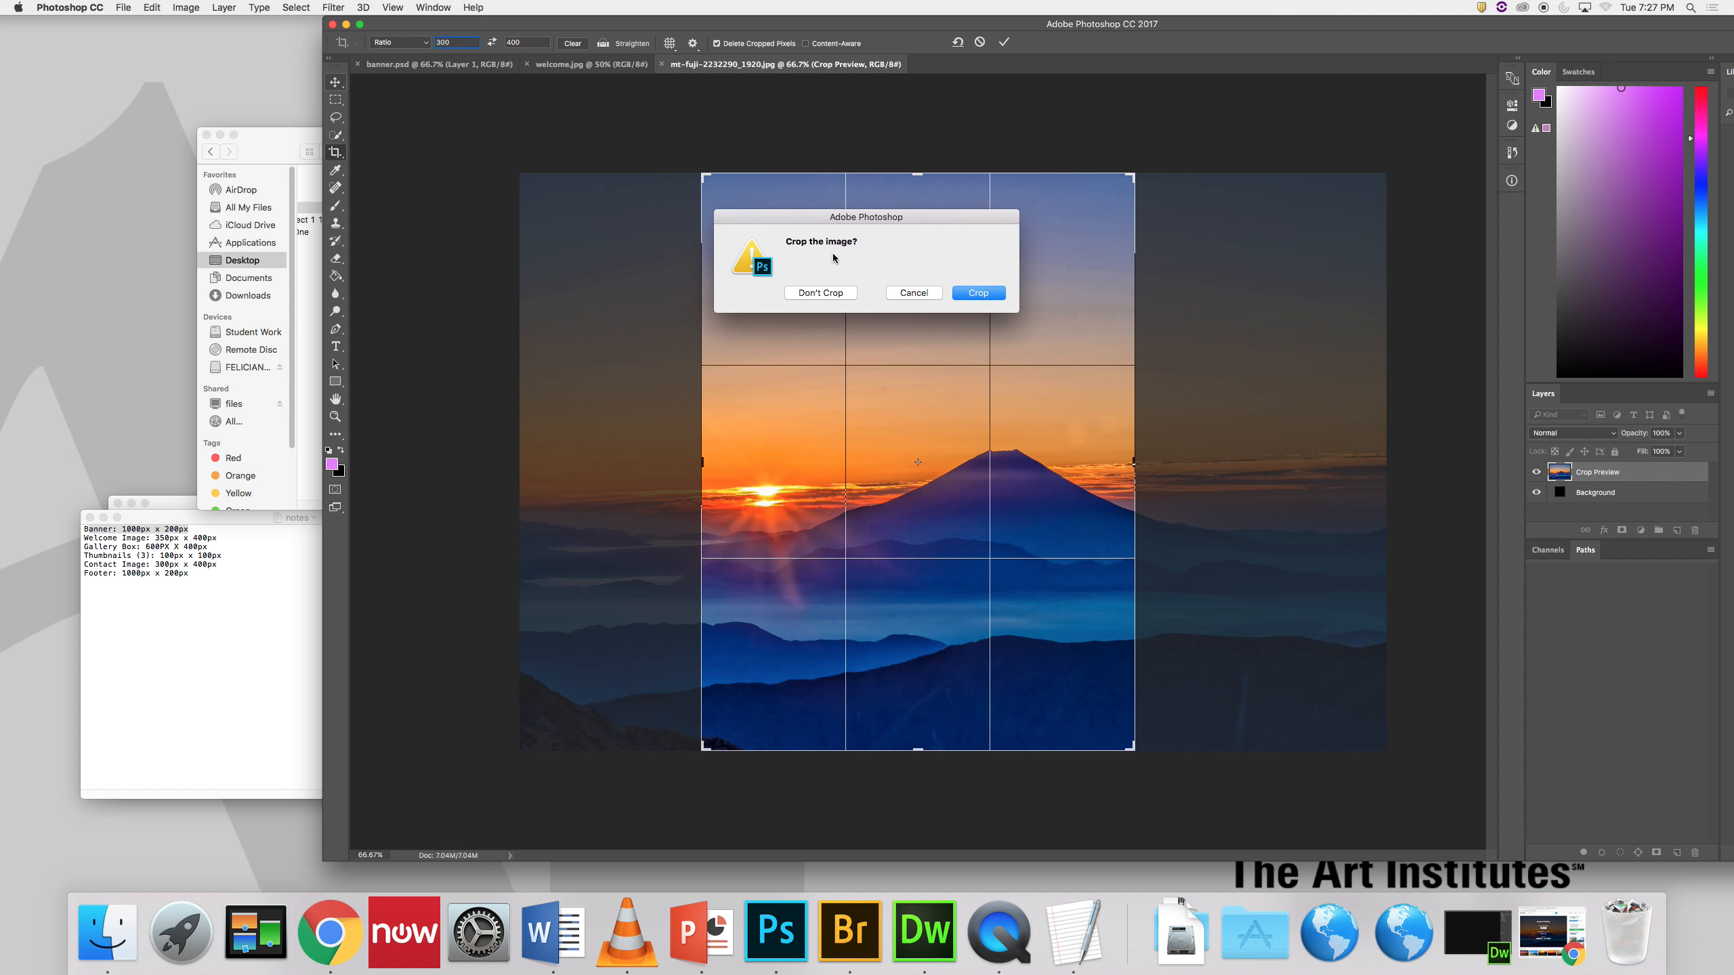
{"action": "left_click", "coordinate": [977, 293]}
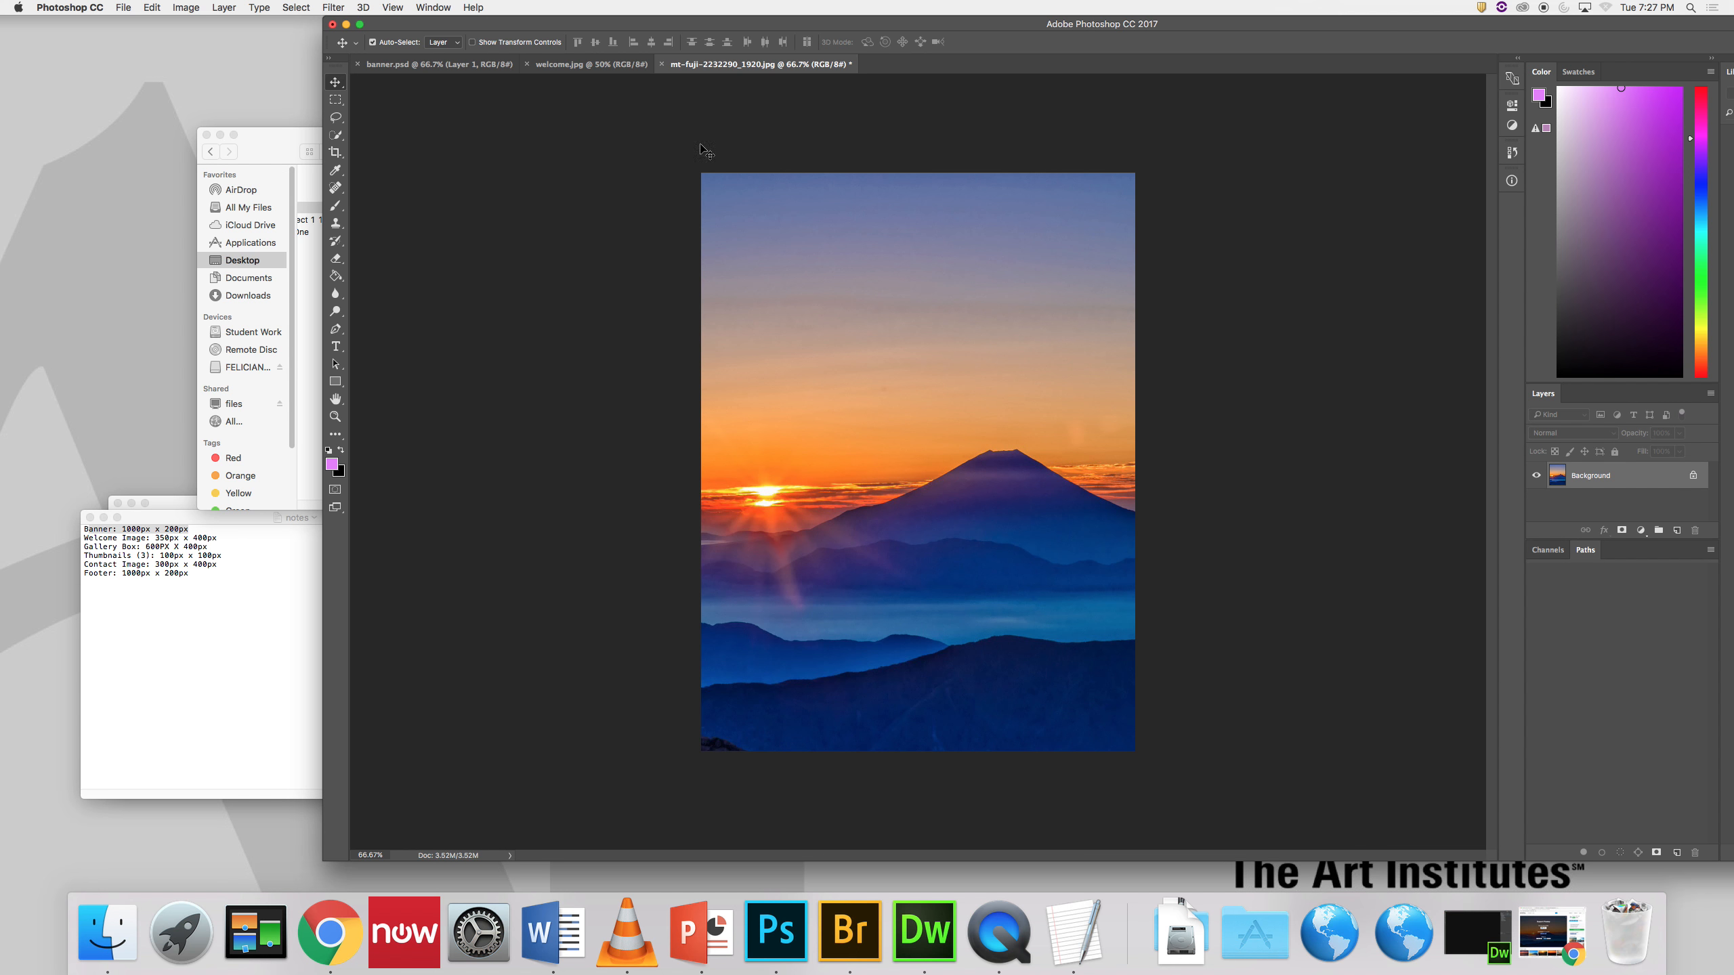
Step: Resize the cropped Mt Fuji image proportionally to a width of 300 pixels
{"action": "left_click", "coordinate": [225, 8]}
{"action": "mouse_move", "coordinate": [185, 7]}
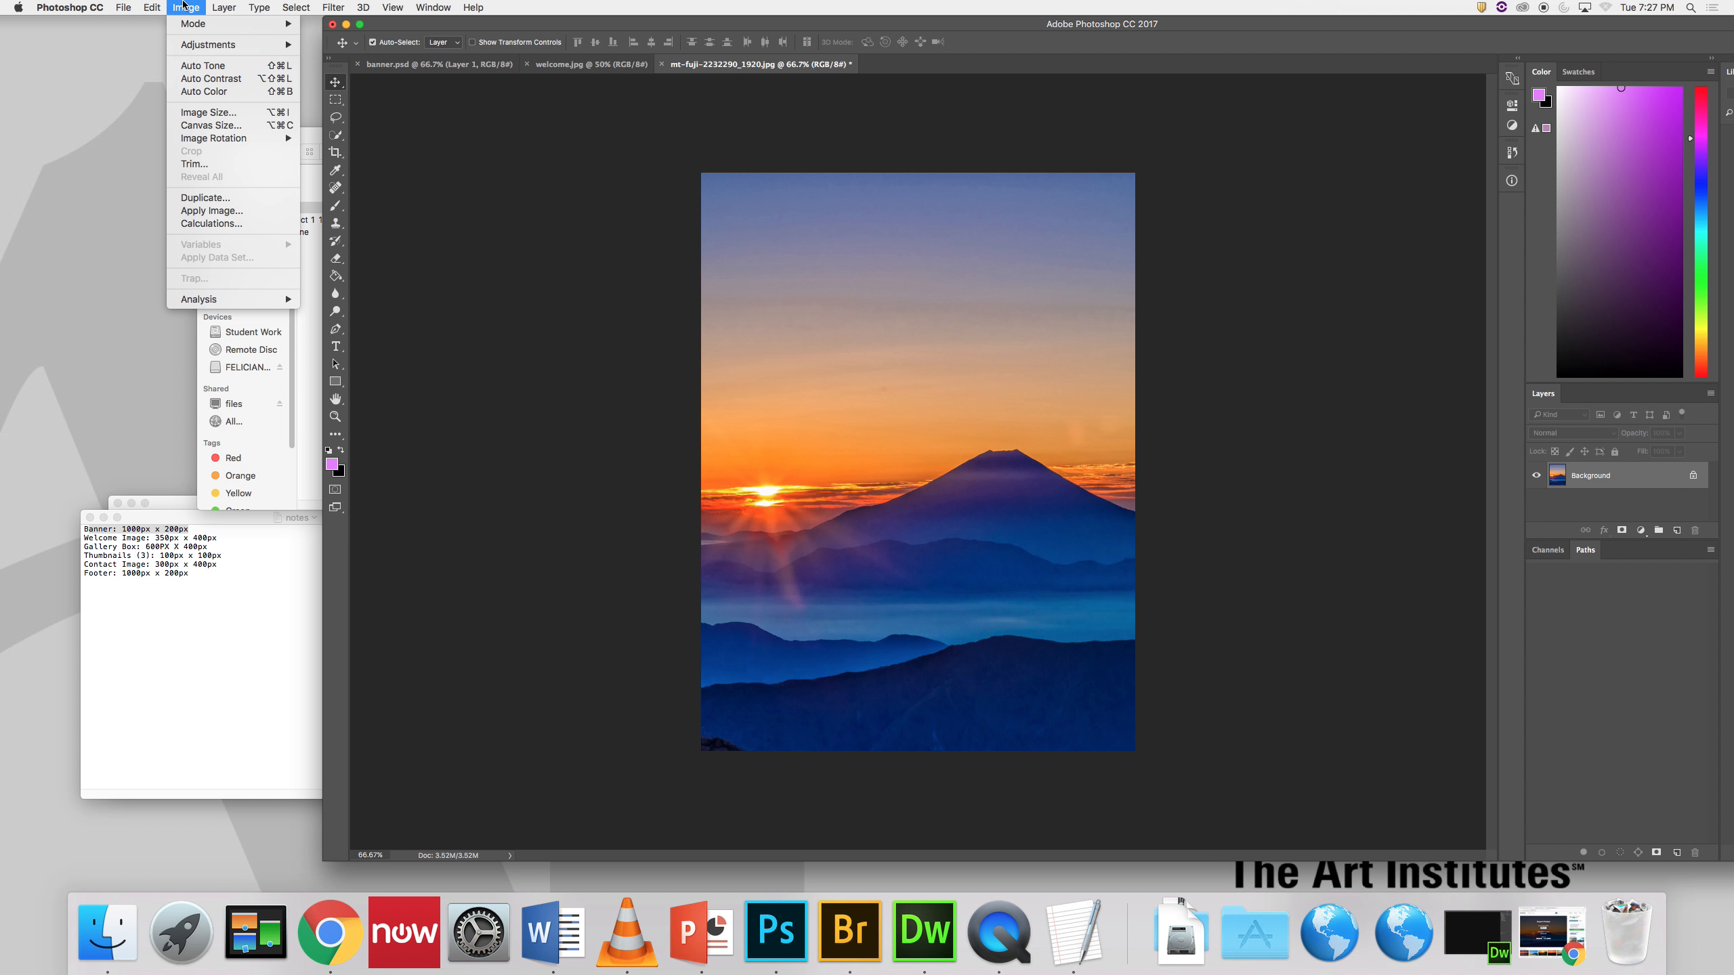
{"action": "left_click", "coordinate": [213, 112]}
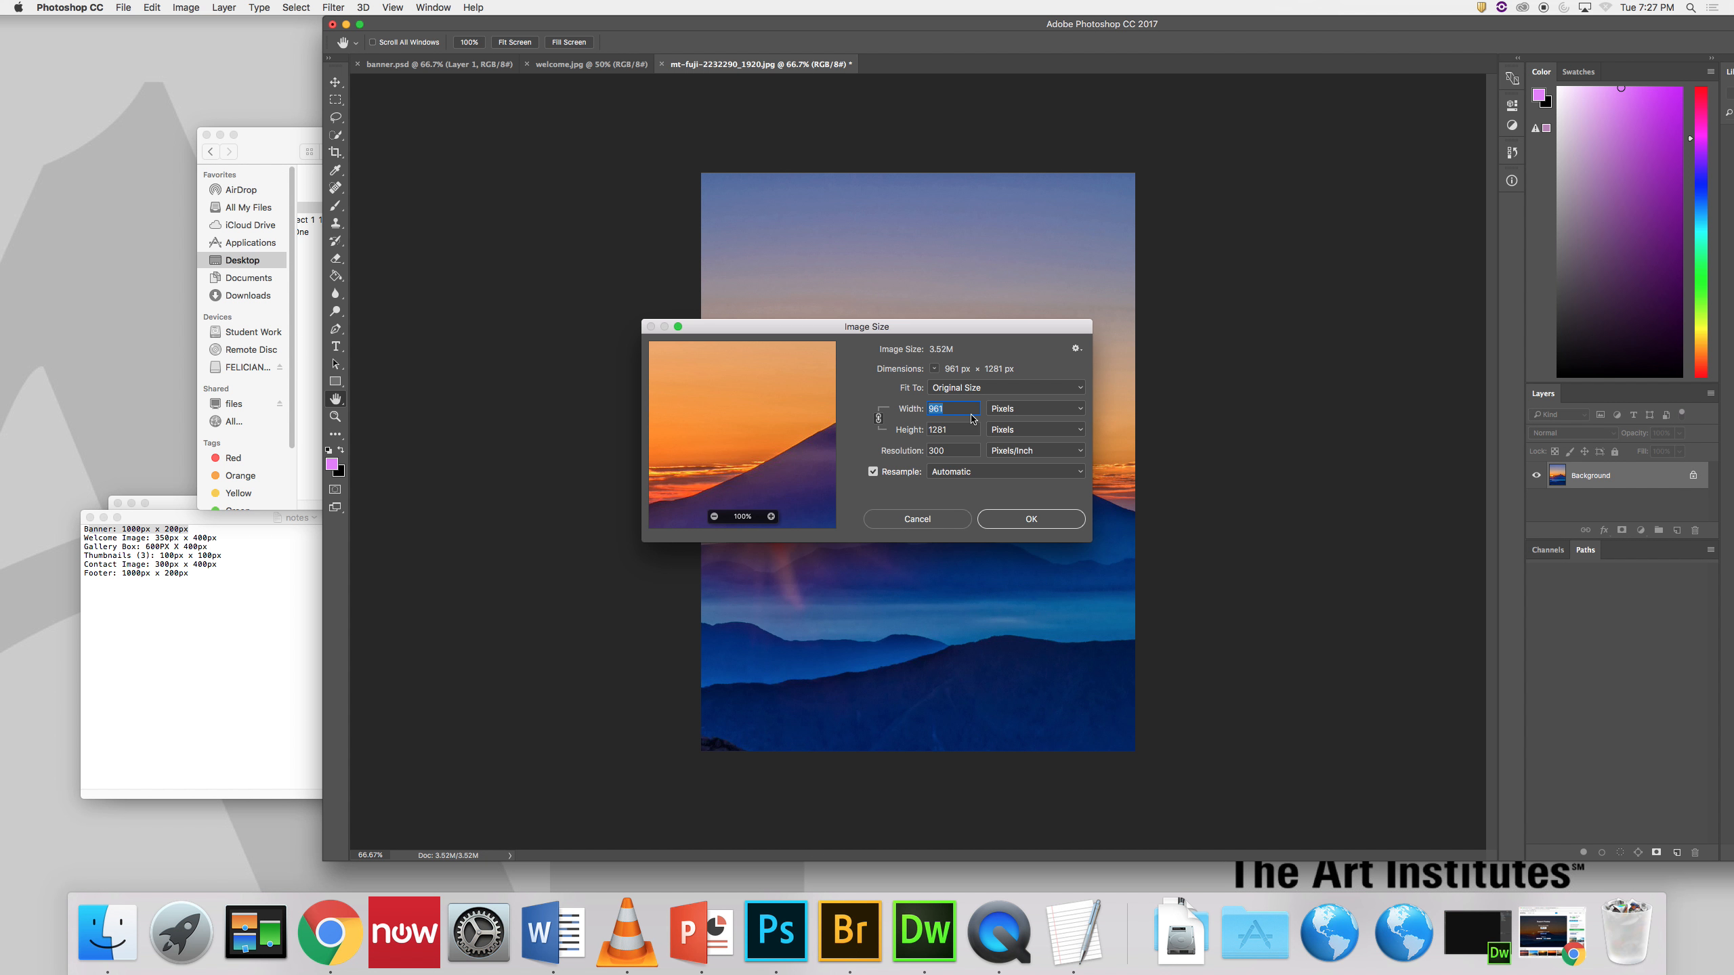
{"action": "type", "text": "300"}
{"action": "left_click", "coordinate": [1031, 519]}
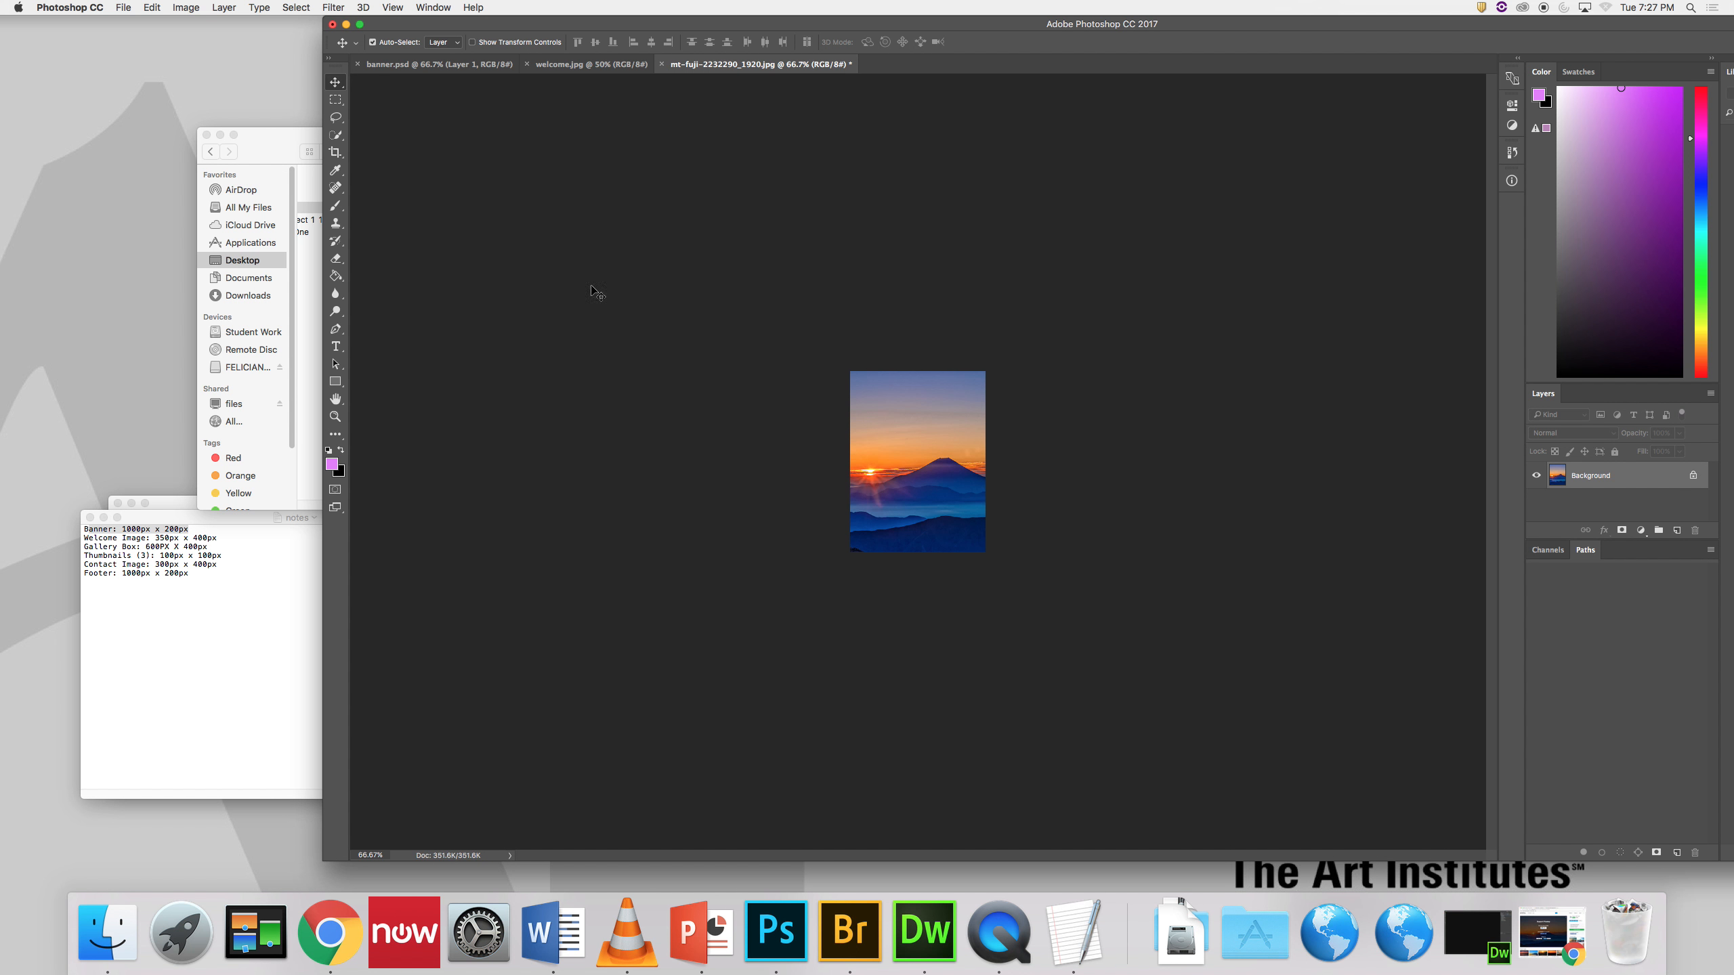
Step: Save the resized Mt Fuji image as contact.jpg in the images folder, as a JPEG at Maximum quality 12
{"action": "left_click", "coordinate": [121, 7]}
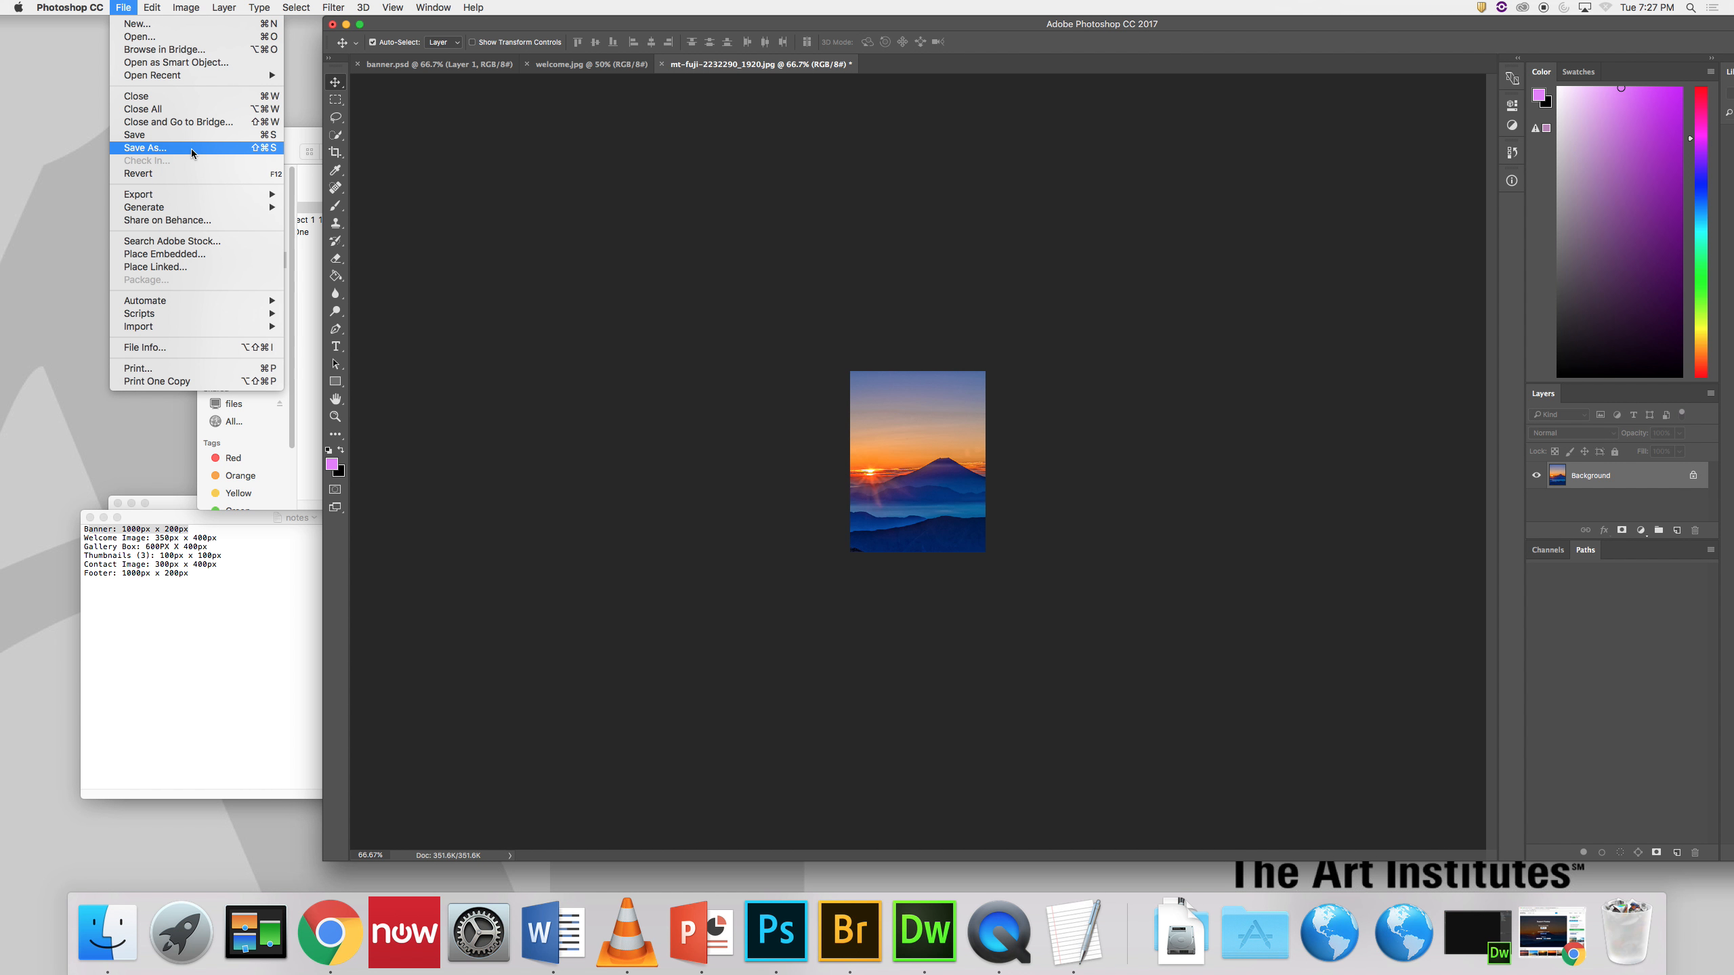
{"action": "left_click", "coordinate": [136, 156]}
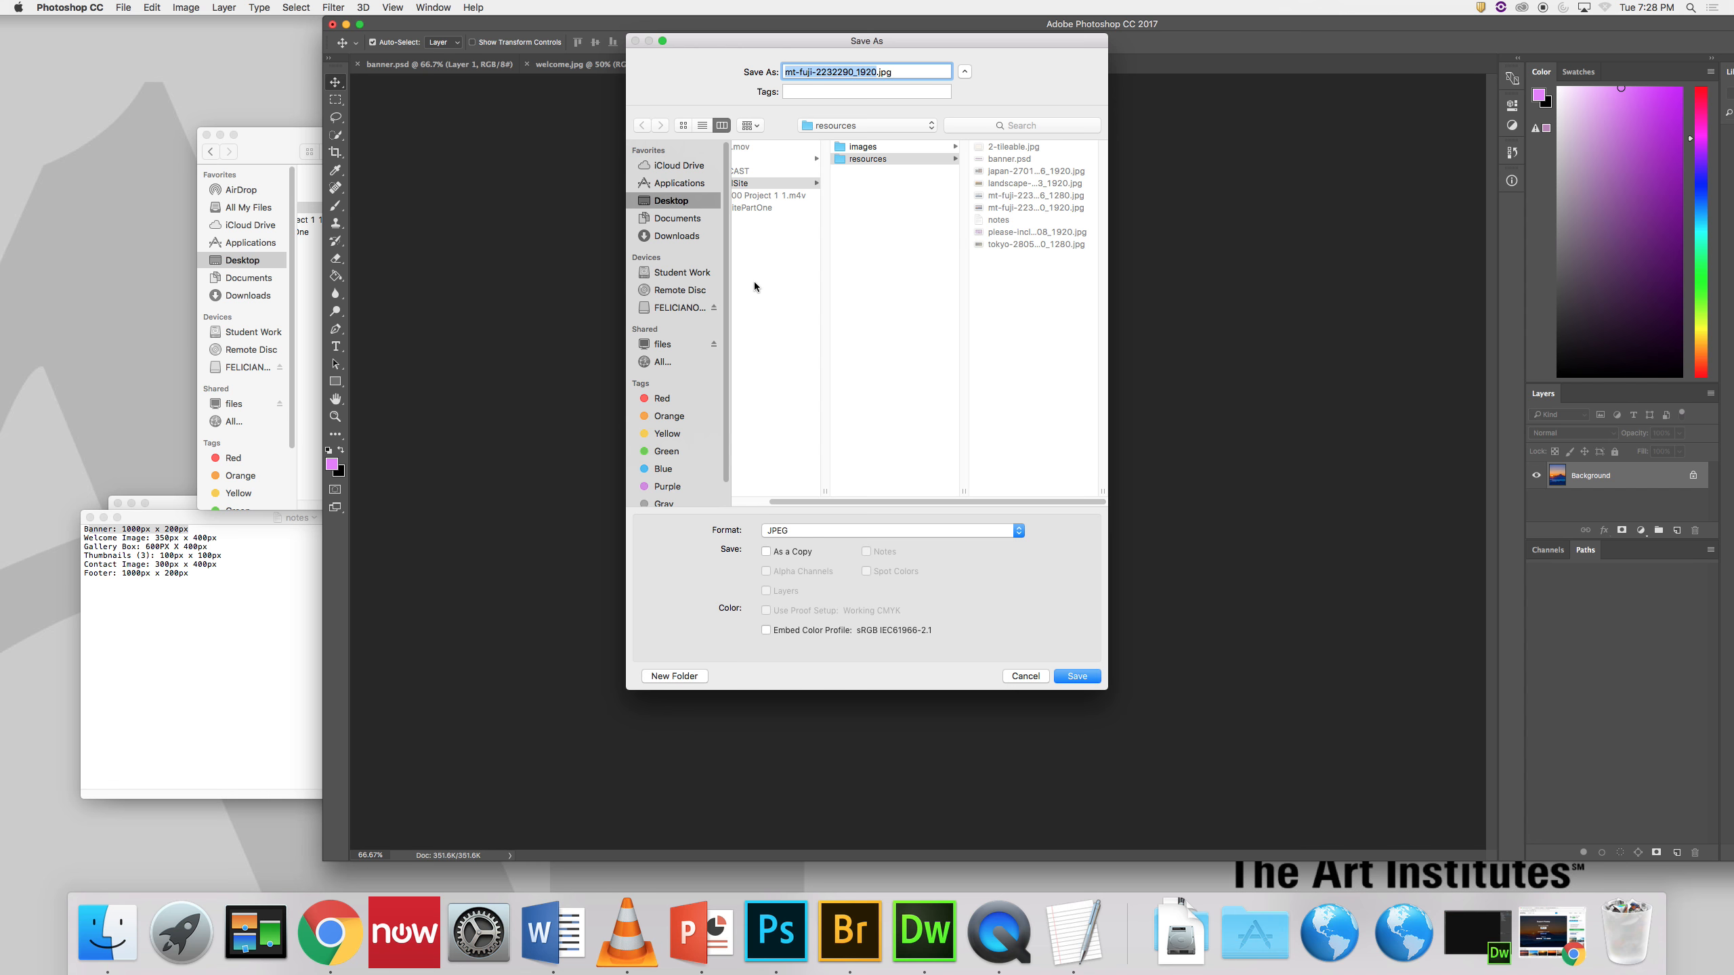
{"action": "type", "text": "contact"}
{"action": "left_click", "coordinate": [873, 148]}
{"action": "left_click", "coordinate": [1077, 676]}
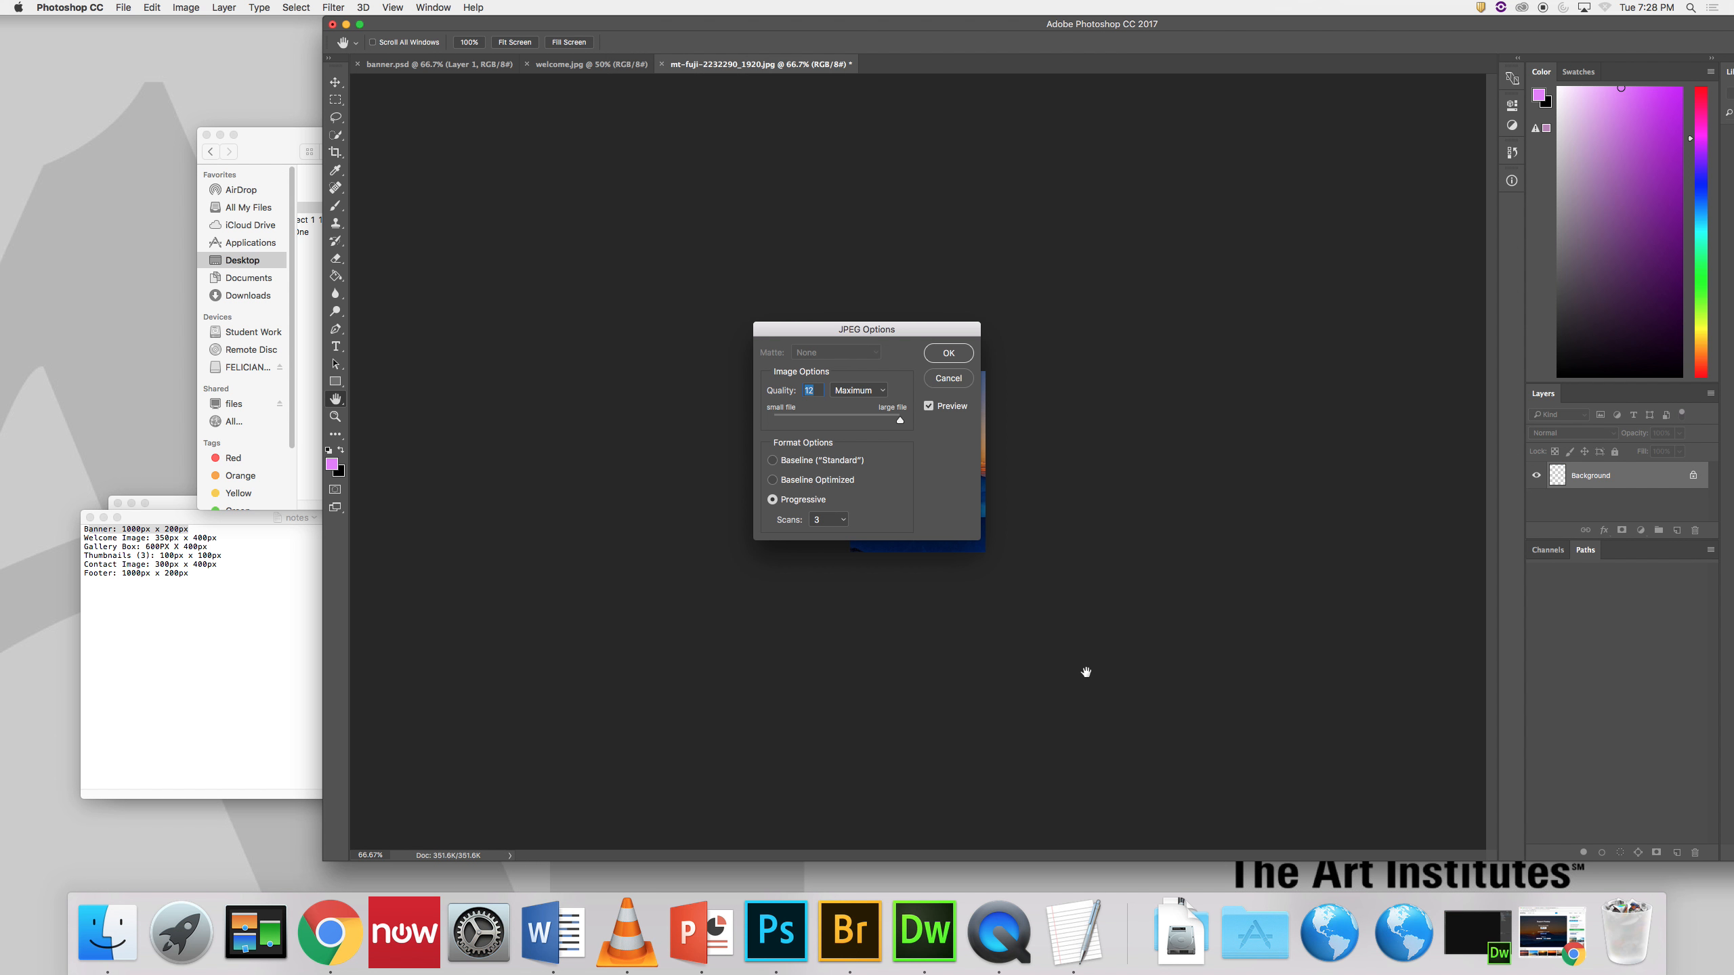
{"action": "left_click", "coordinate": [949, 352]}
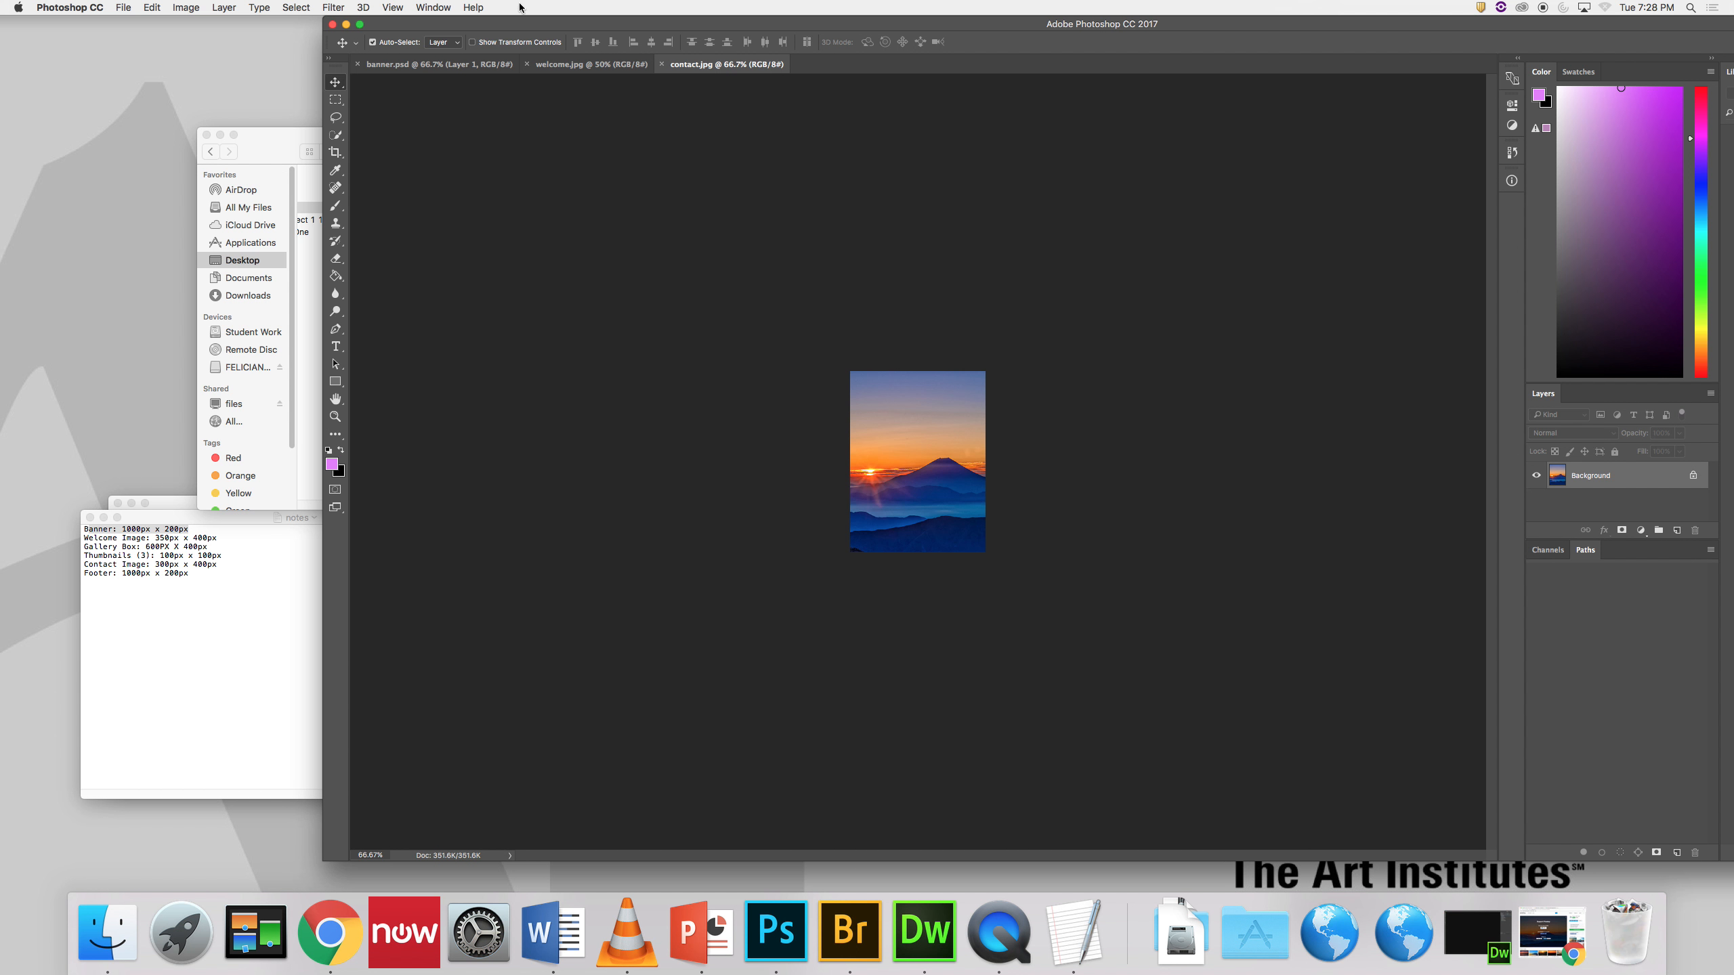
Step: Switch to Finder and preview the saved files in the images folder, from banner.jpg through welcome.jpg
{"action": "left_click", "coordinate": [334, 24]}
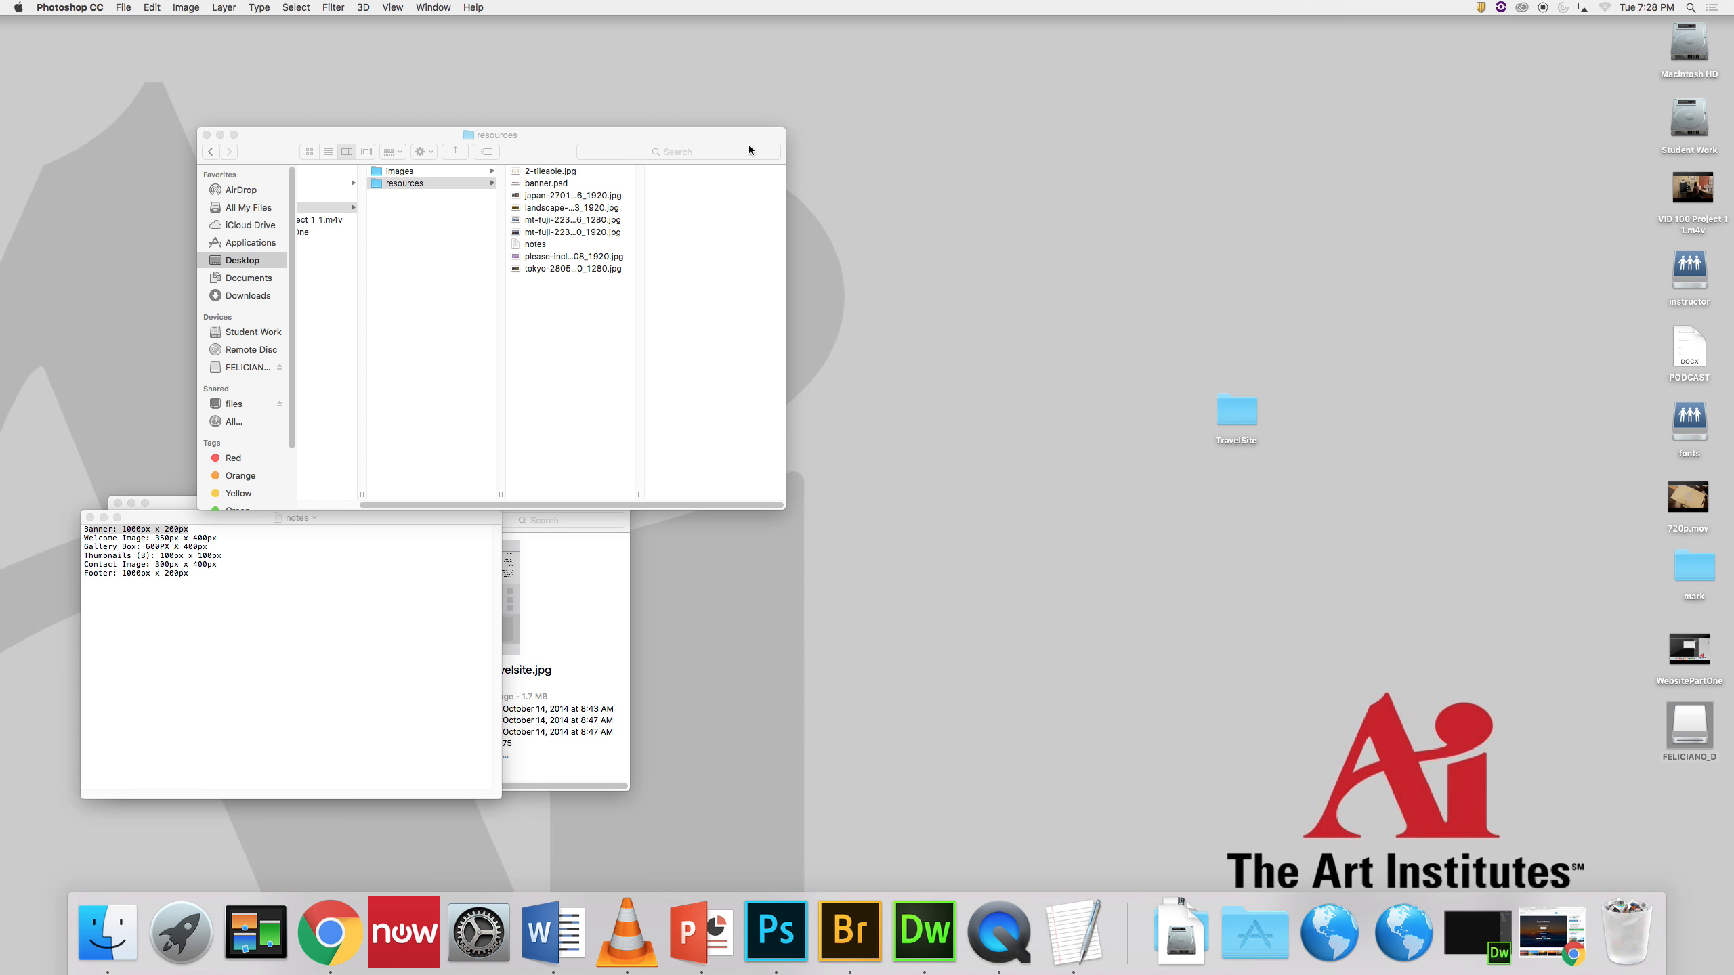
{"action": "left_click", "coordinate": [458, 172]}
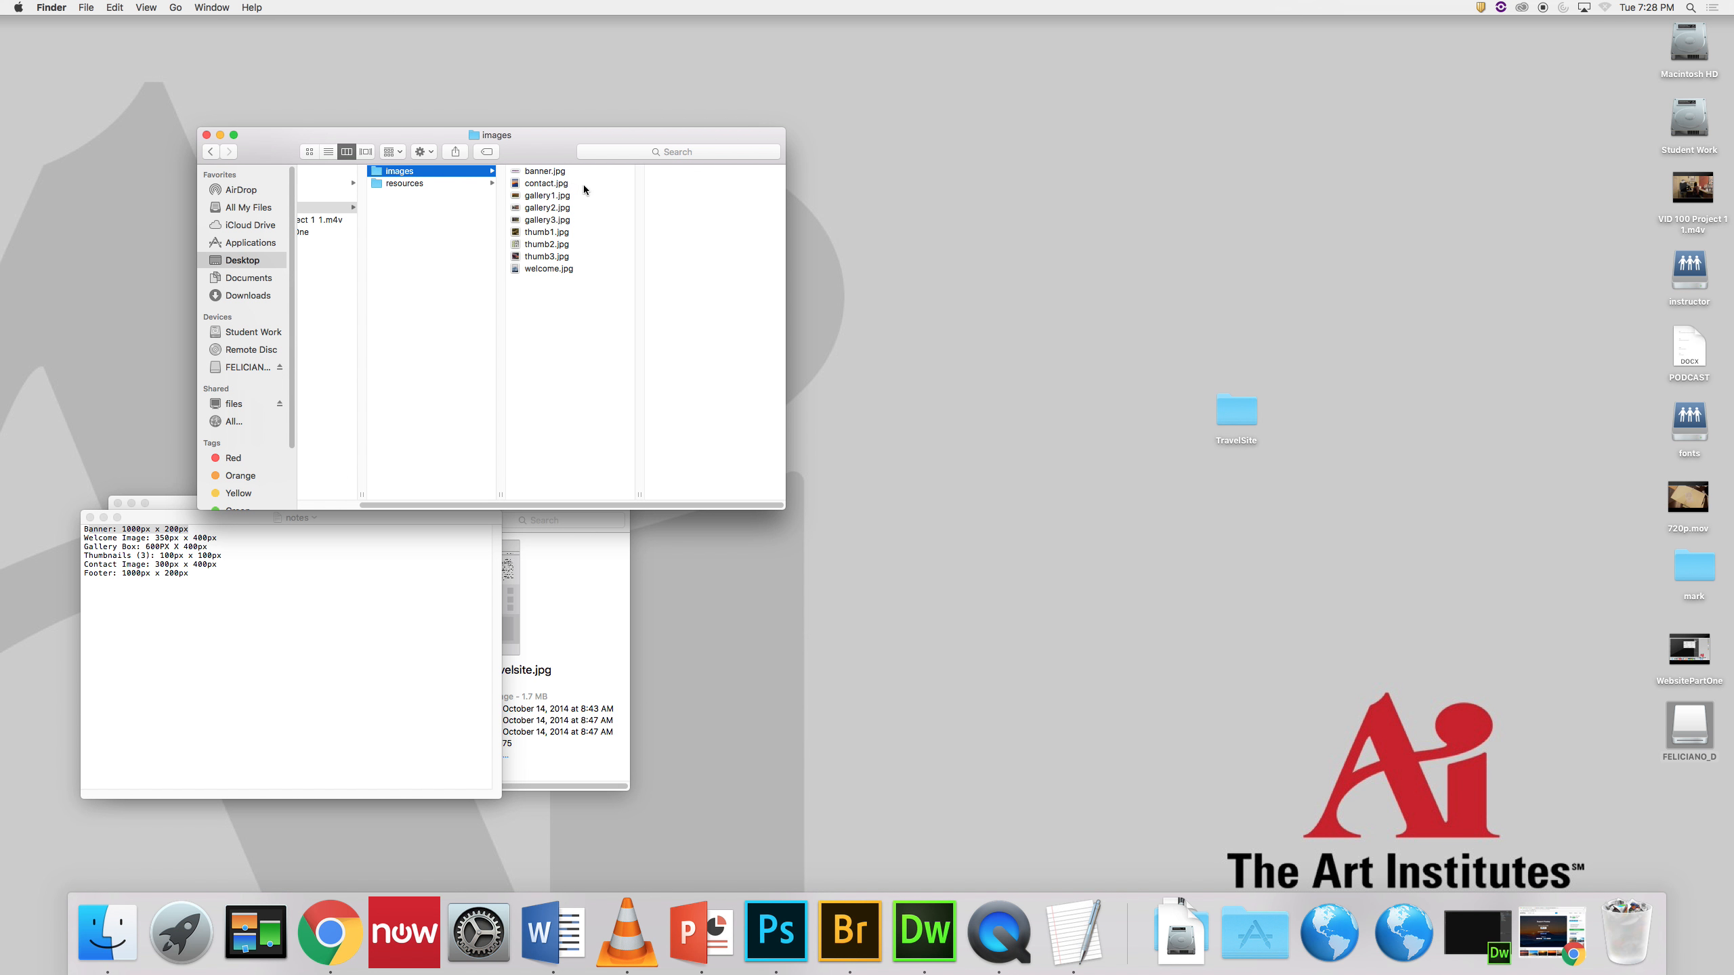
{"action": "left_click", "coordinate": [545, 172]}
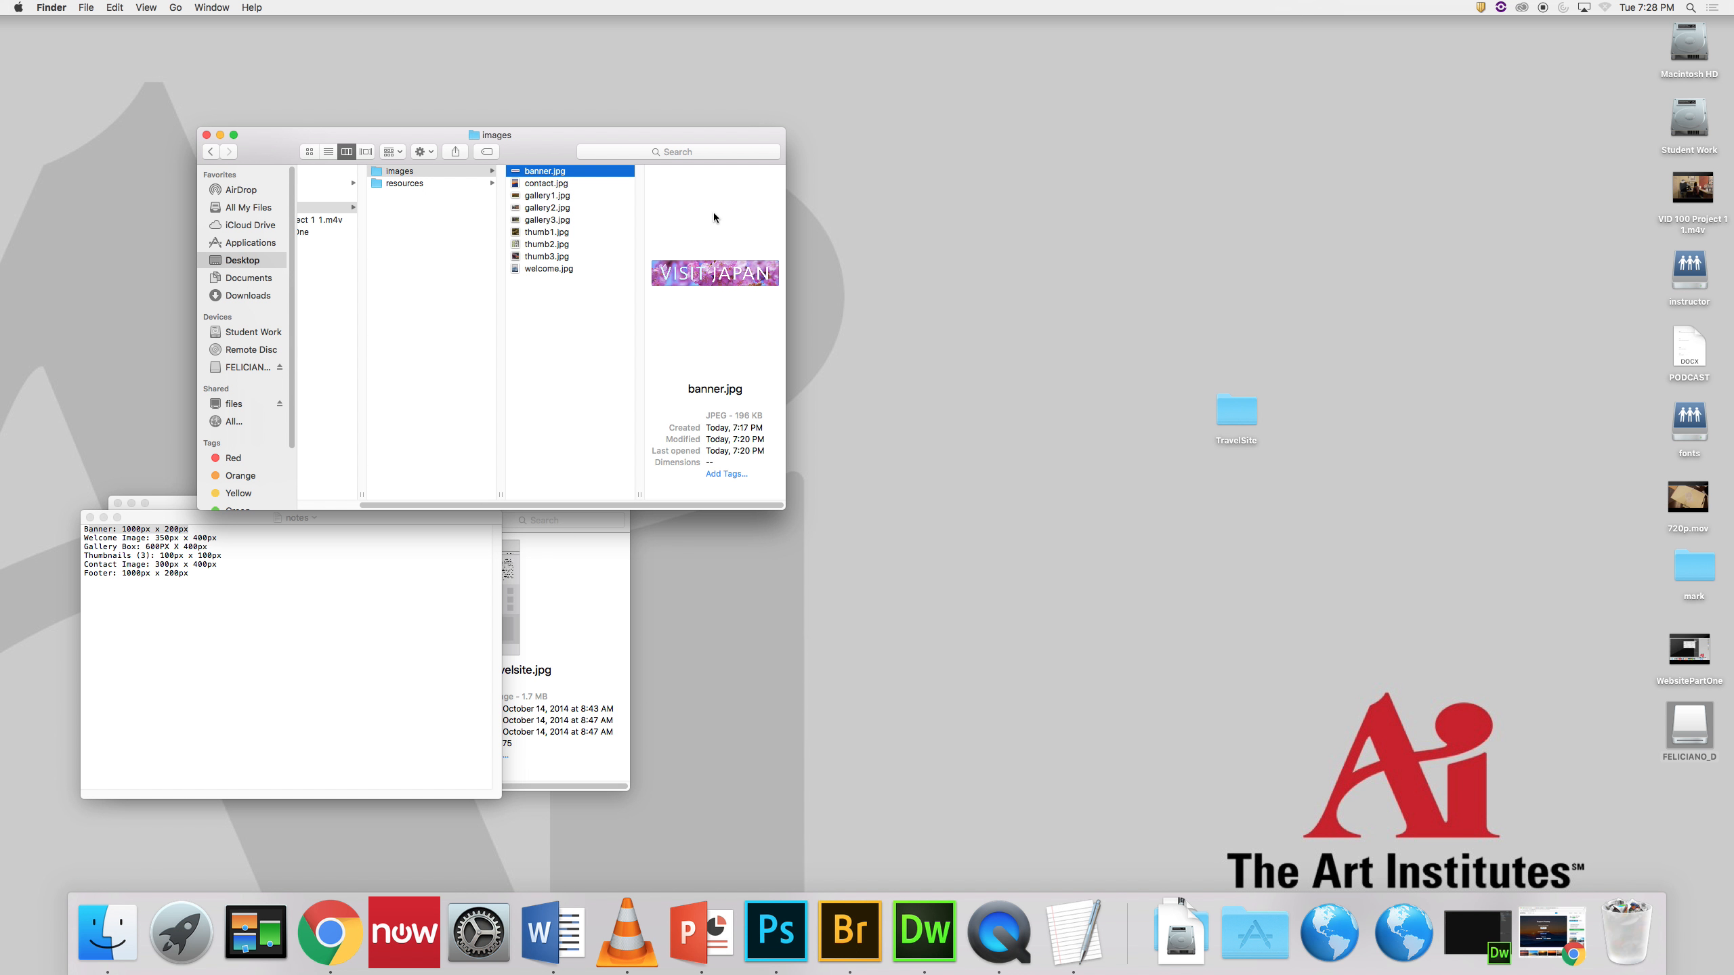
{"action": "key", "text": "space"}
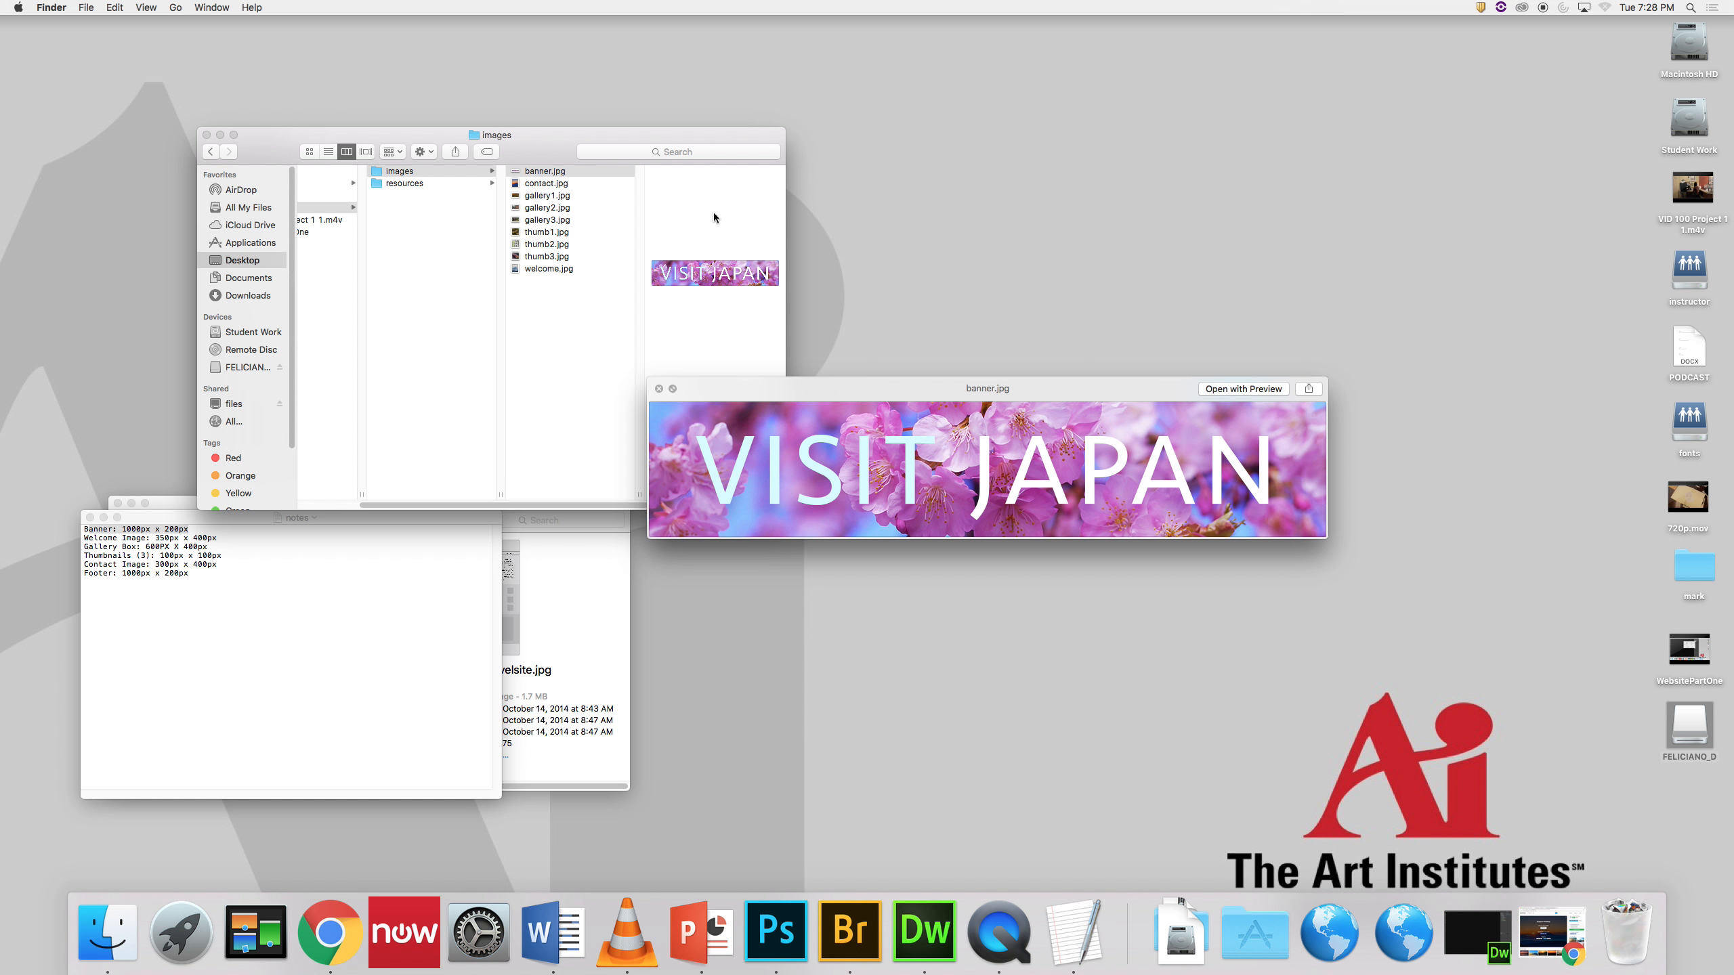
{"action": "key", "text": "Down"}
{"action": "key", "text": "Down"}
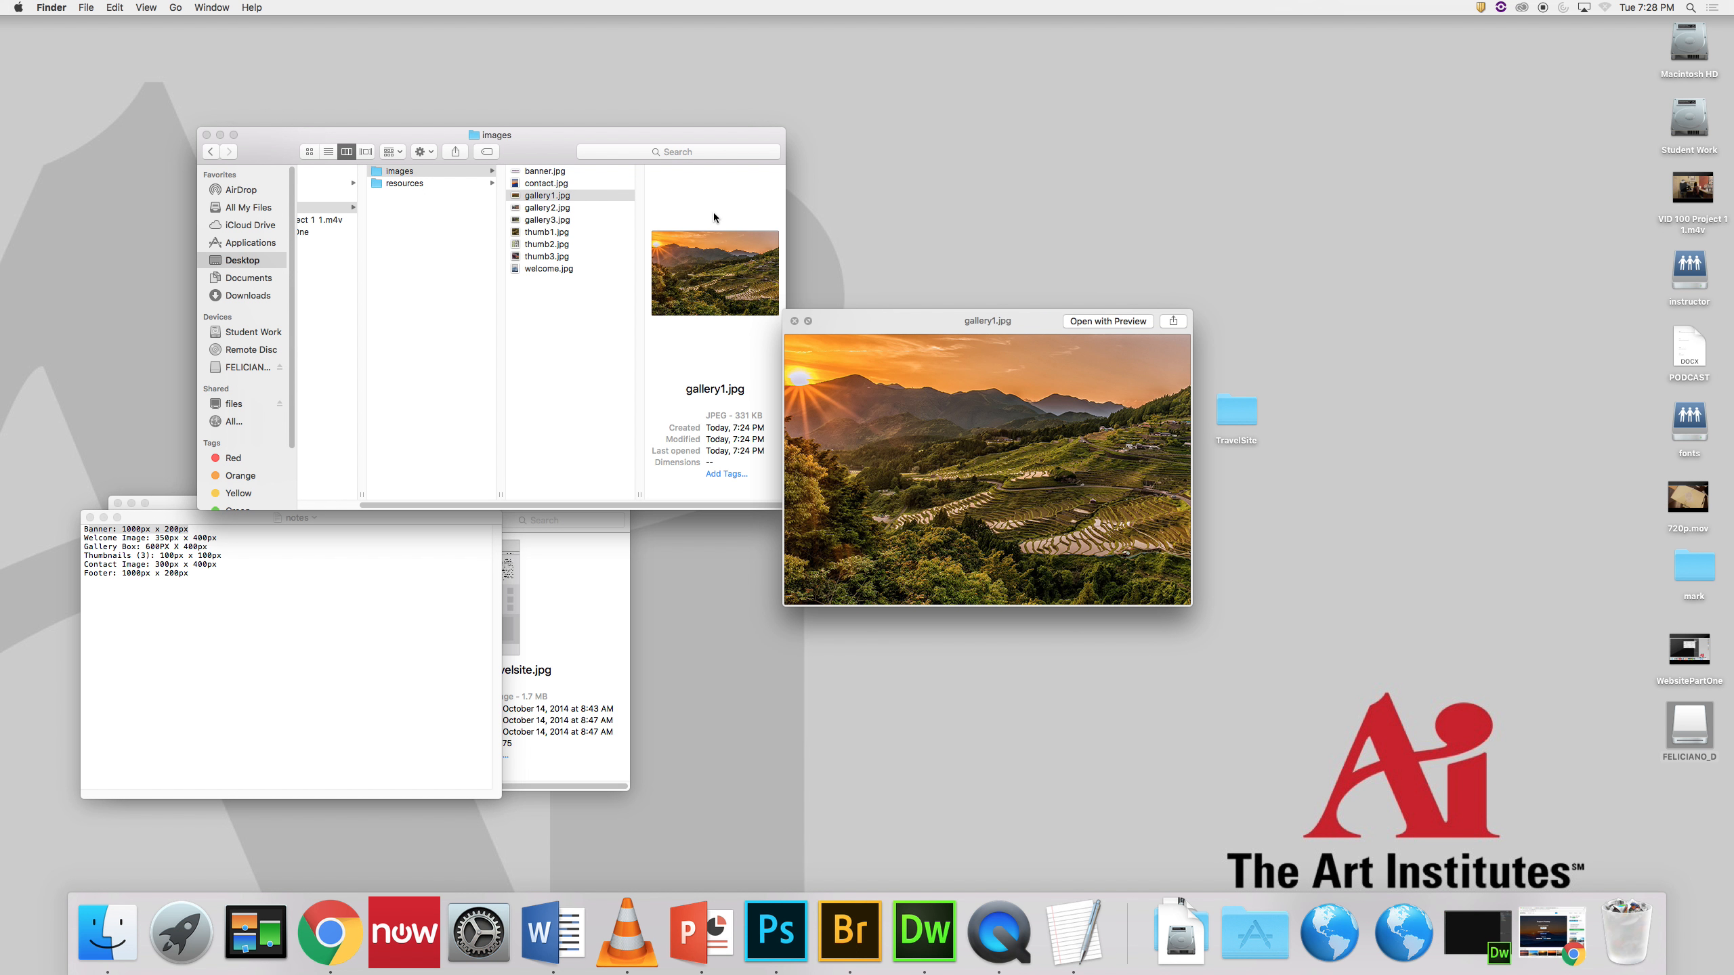
{"action": "key", "text": "Down"}
{"action": "key", "text": "Down"}
{"action": "key", "text": "Down"}
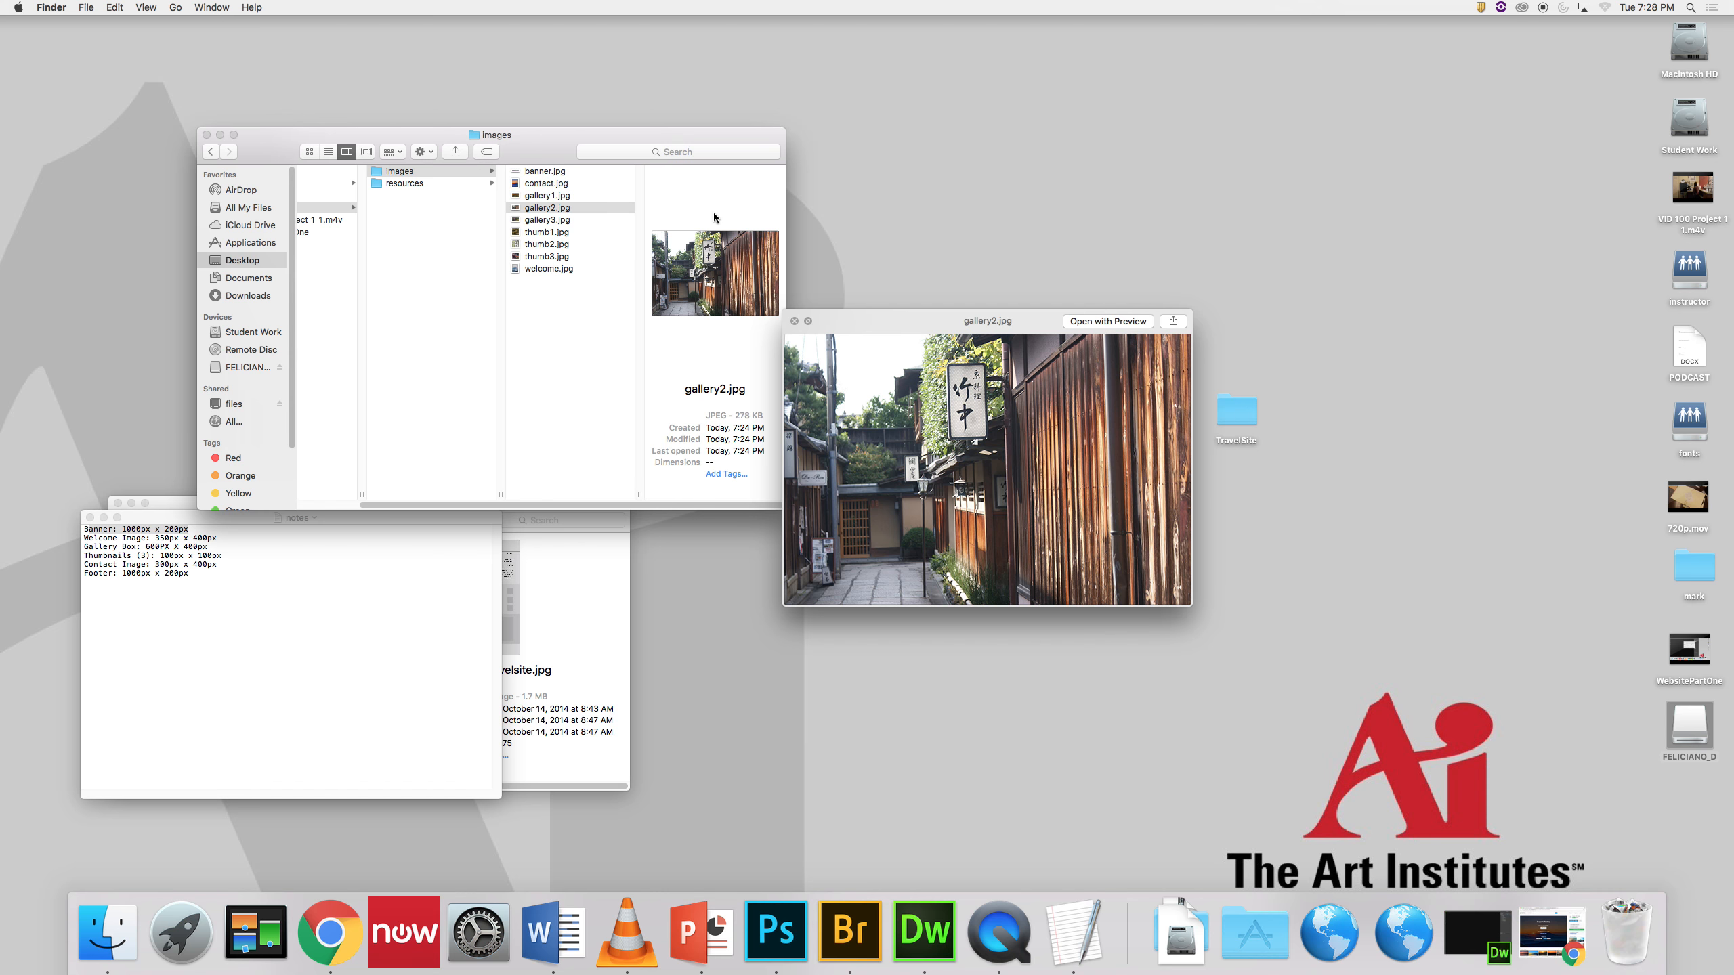
{"action": "key", "text": "Down"}
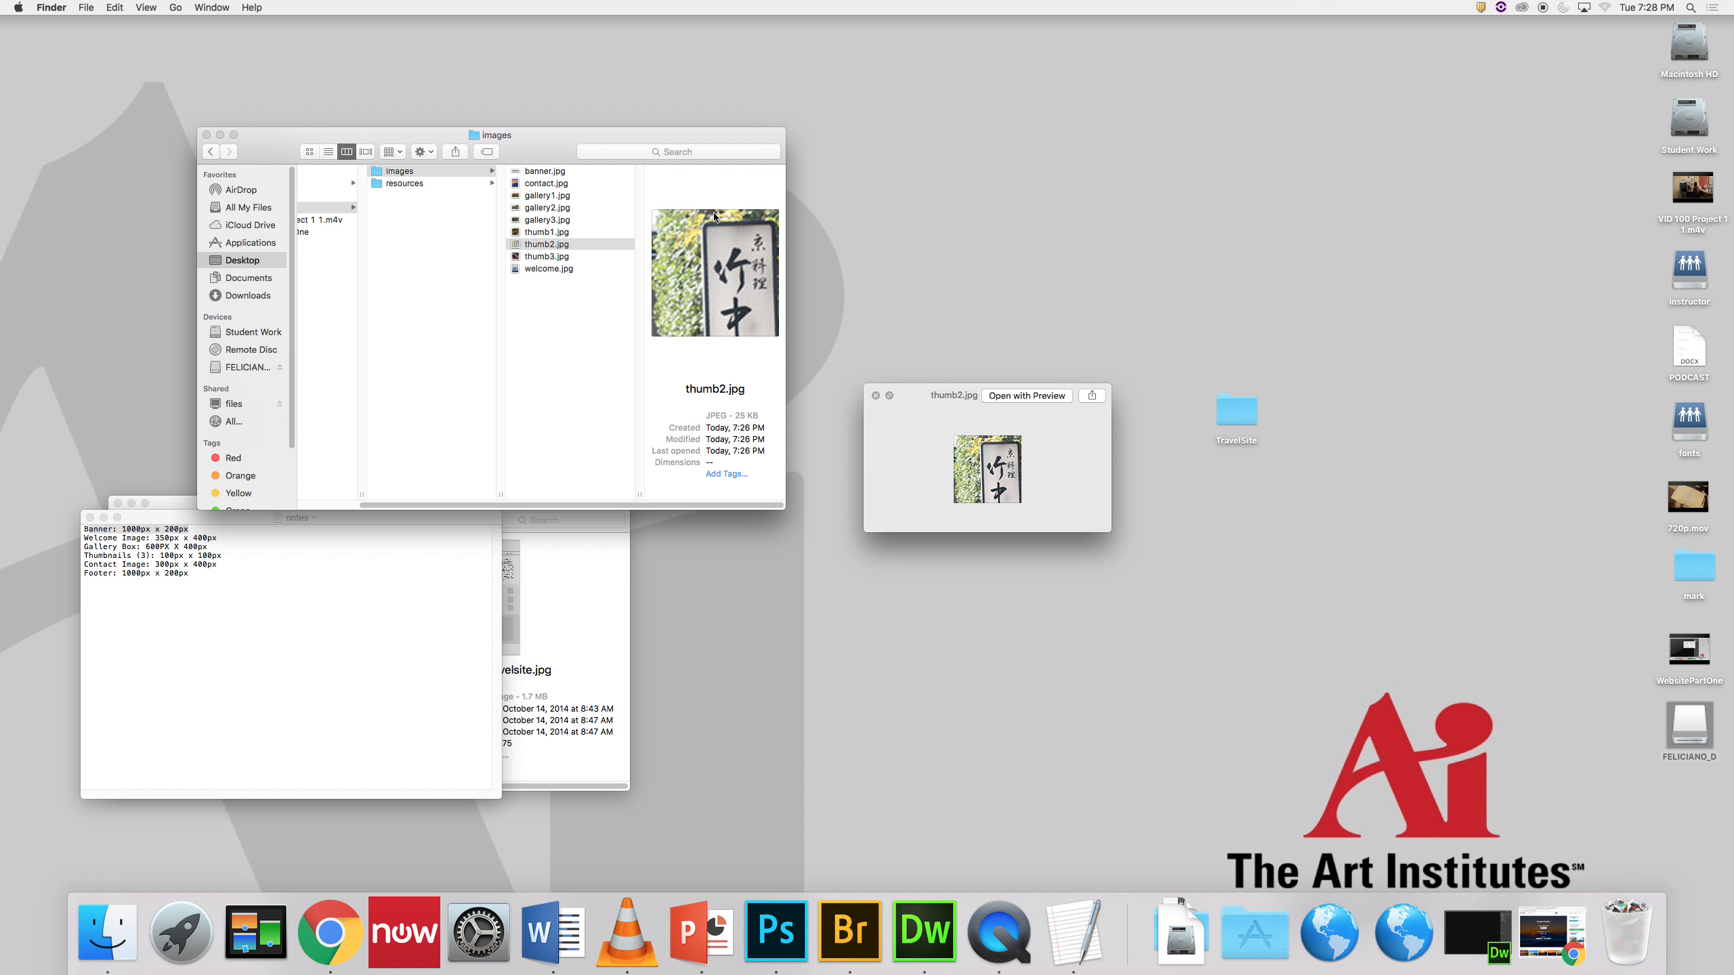
{"action": "key", "text": "Down"}
{"action": "key", "text": "Up"}
{"action": "key", "text": "Up"}
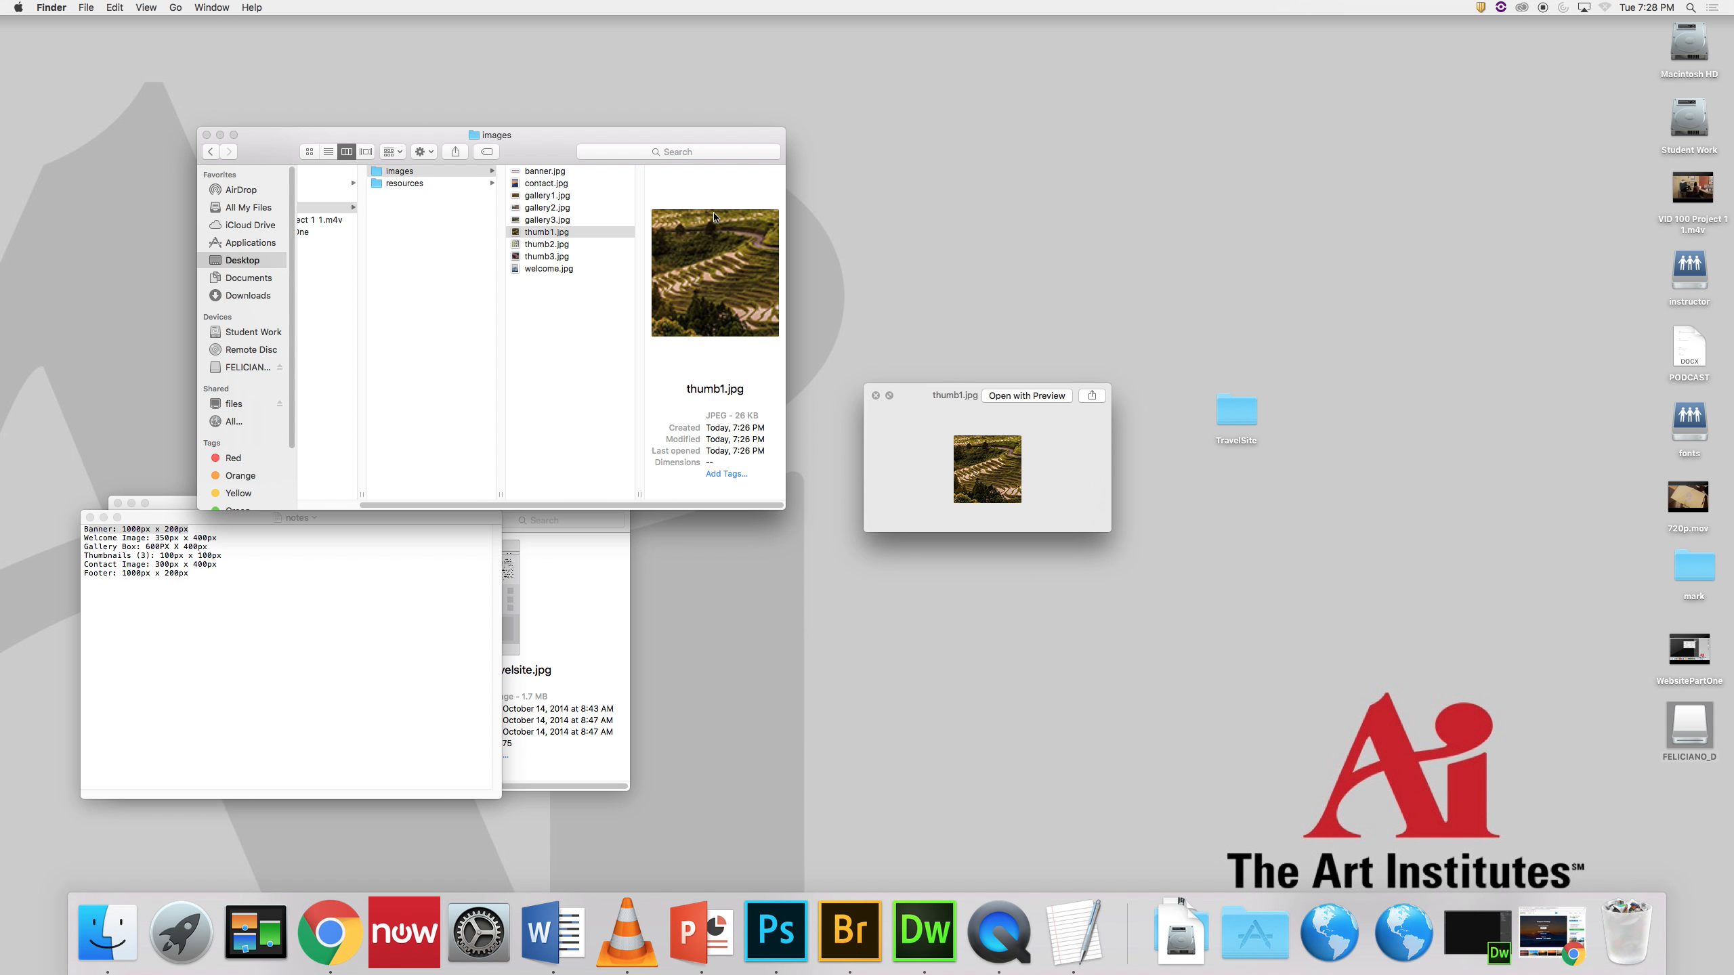
{"action": "key", "text": "Up"}
{"action": "key", "text": "Up"}
{"action": "key", "text": "Up"}
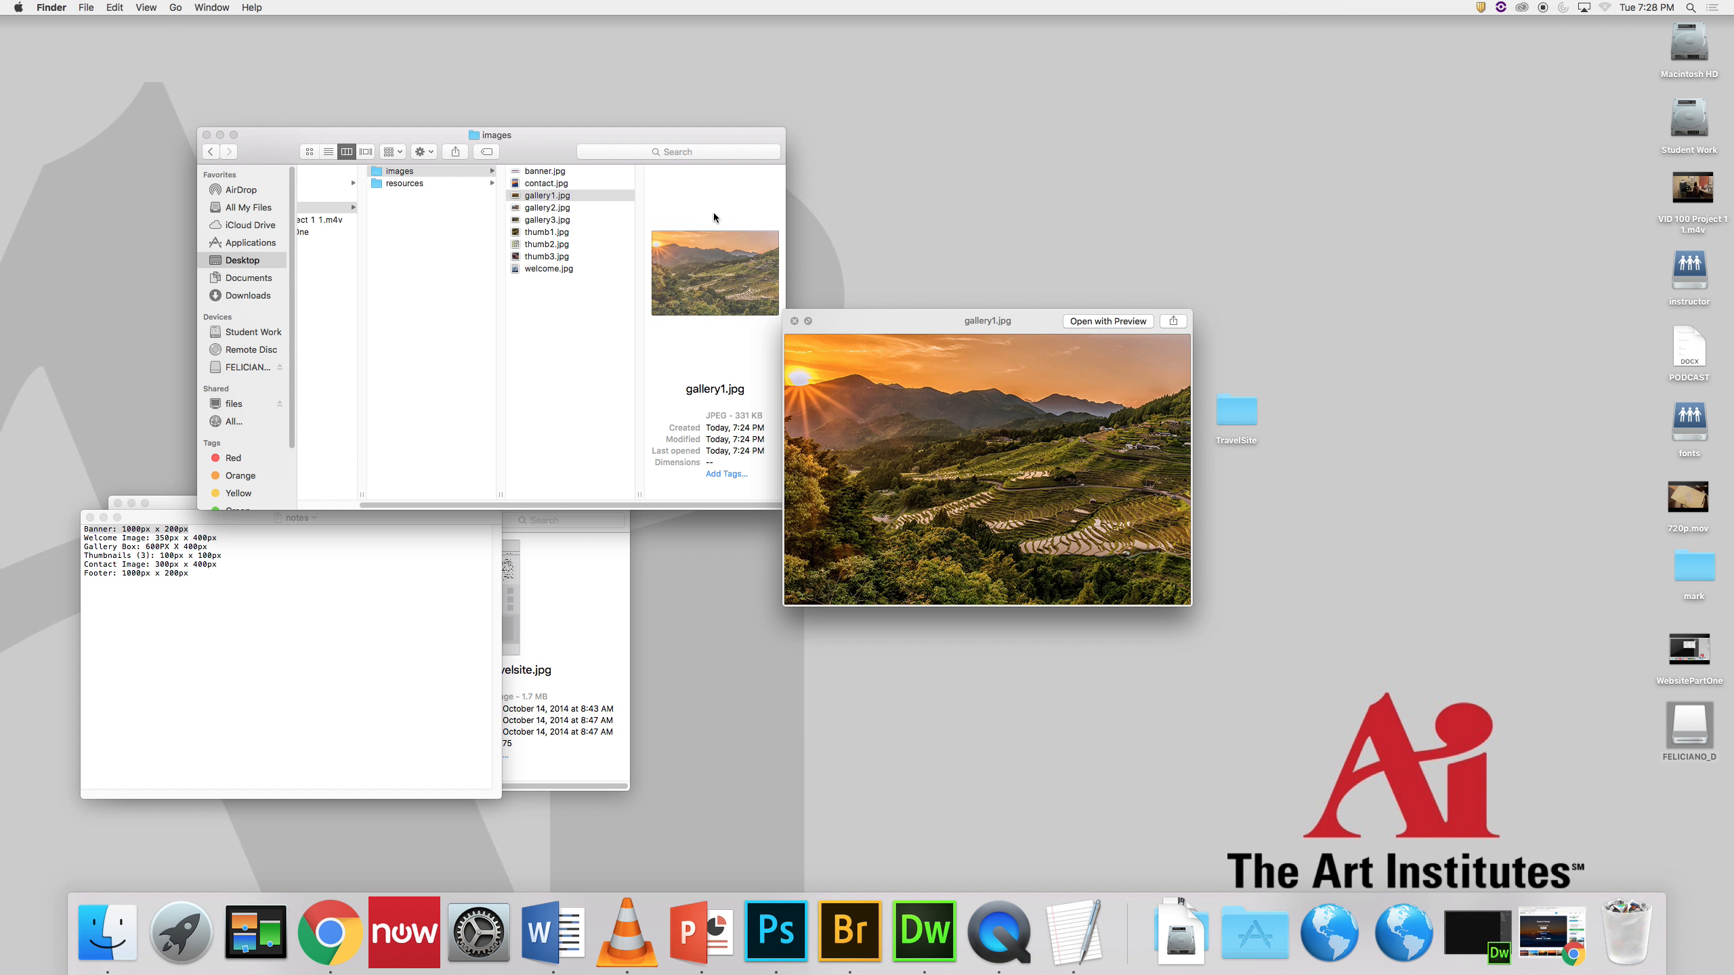
{"action": "key", "text": "Up"}
{"action": "key", "text": "Up"}
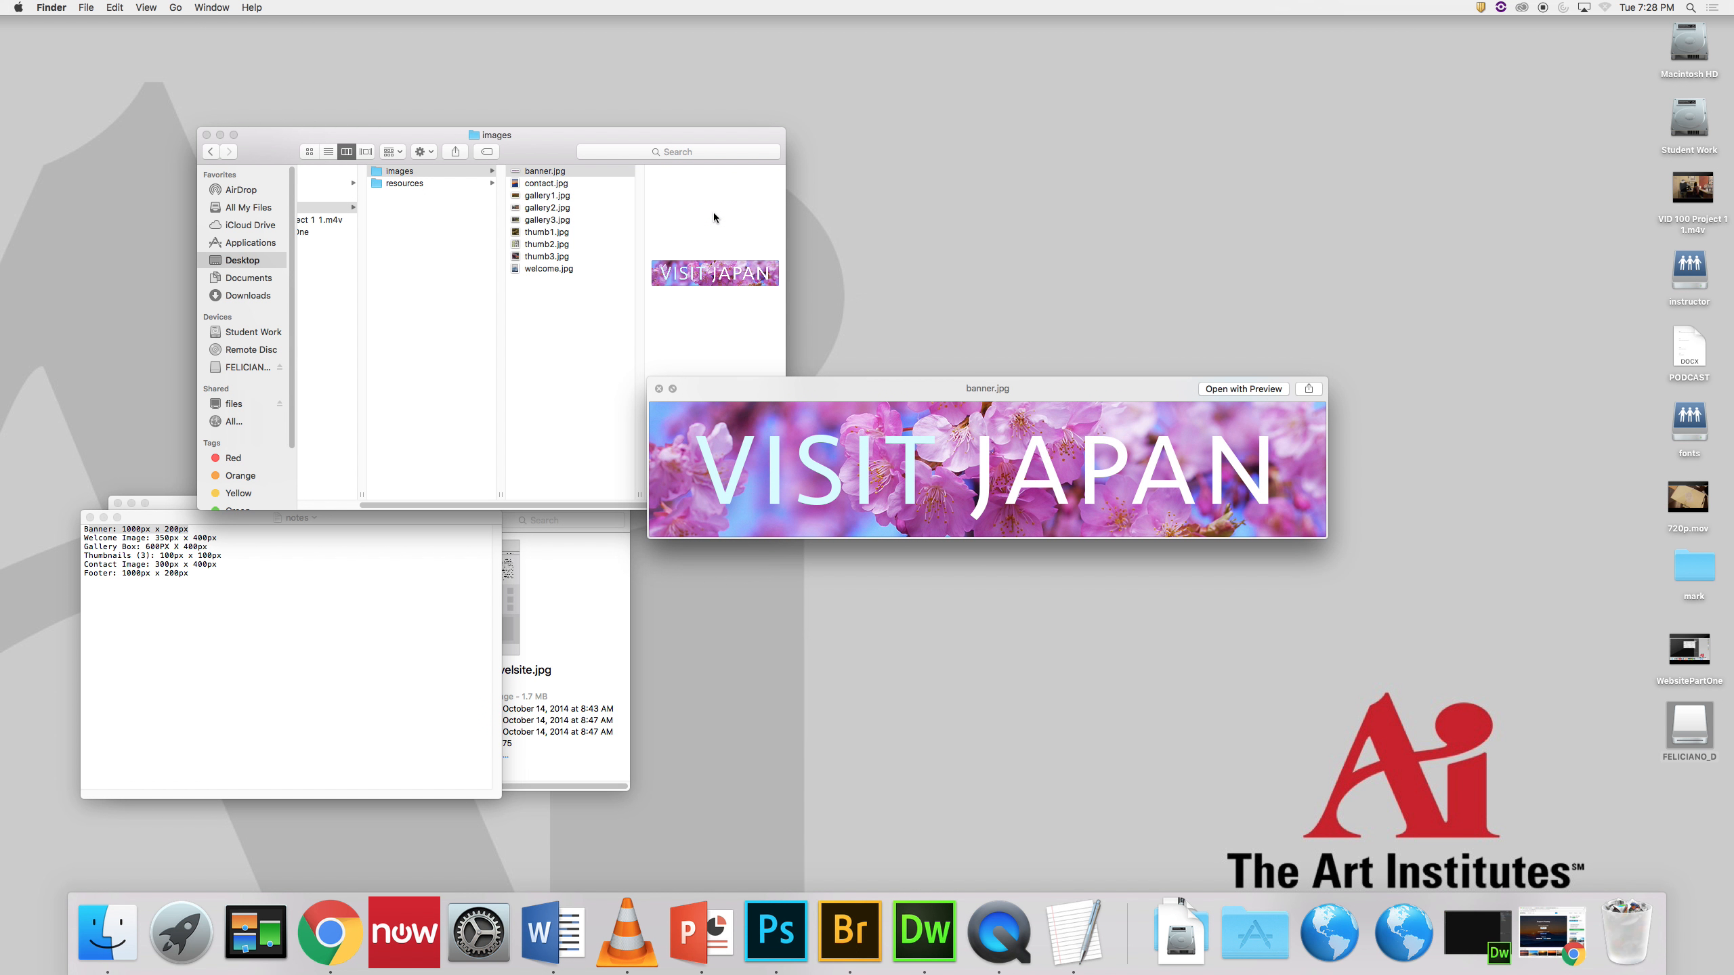
{"action": "key", "text": "Down"}
{"action": "key", "text": "Down"}
{"action": "key", "text": "Down"}
{"action": "key", "text": "Down"}
{"action": "key", "text": "Down"}
{"action": "key", "text": "Down"}
{"action": "key", "text": "Down"}
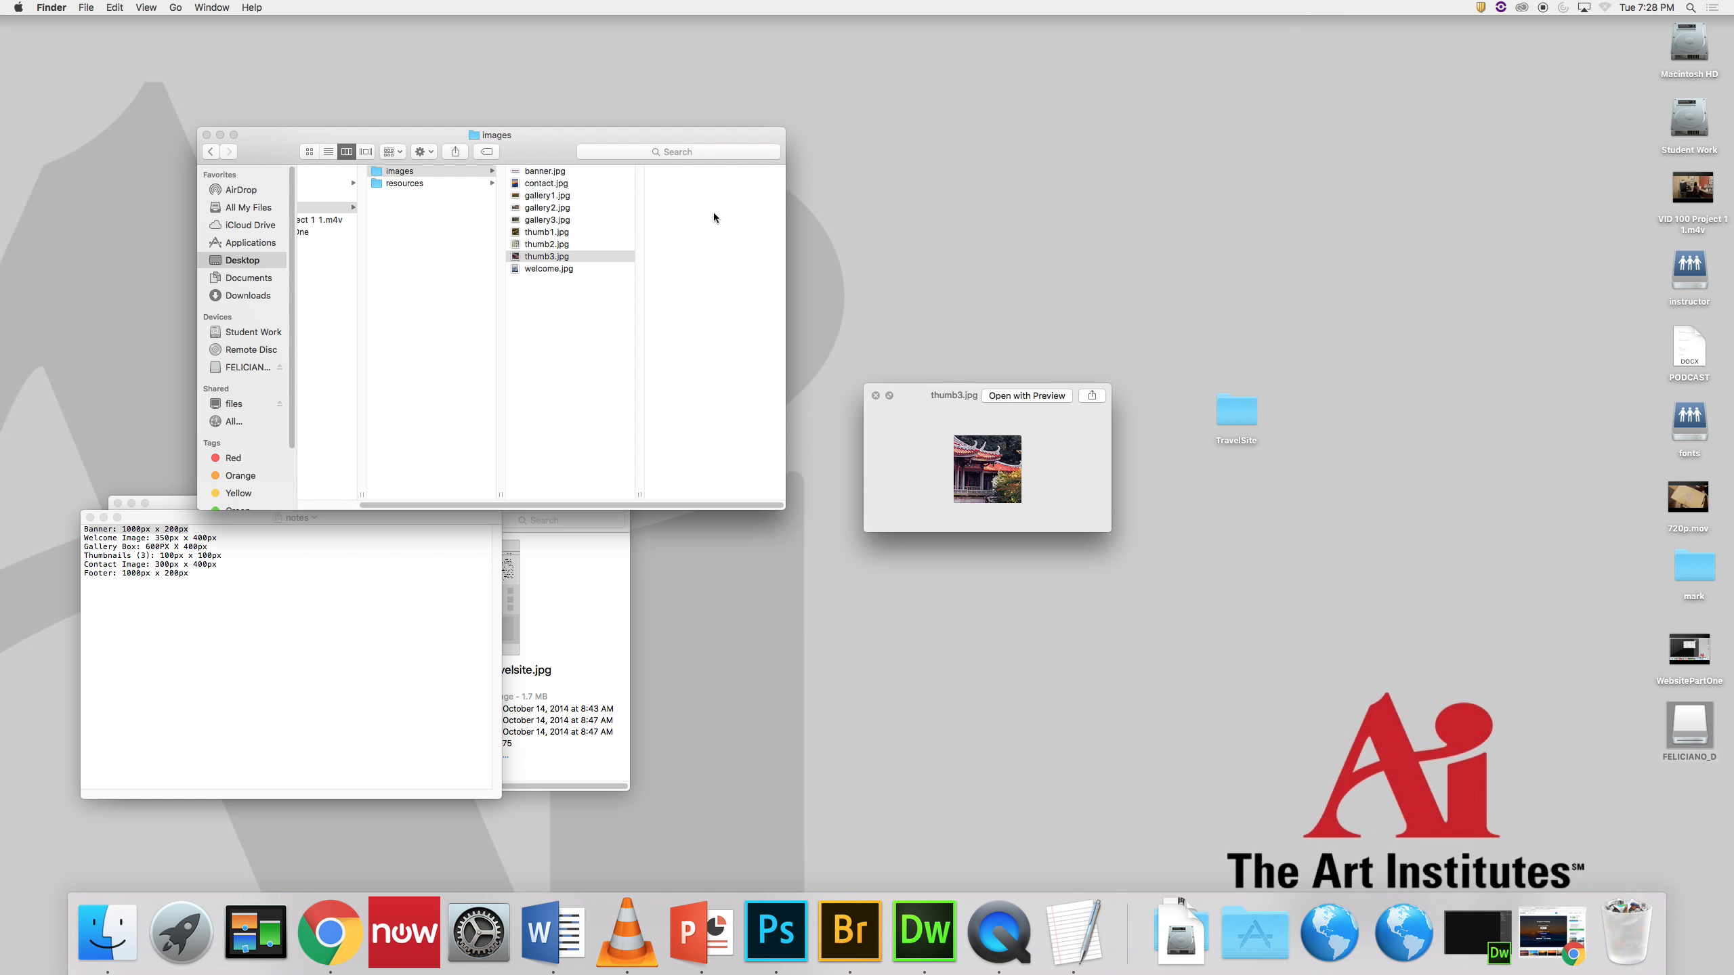
{"action": "key", "text": "Down"}
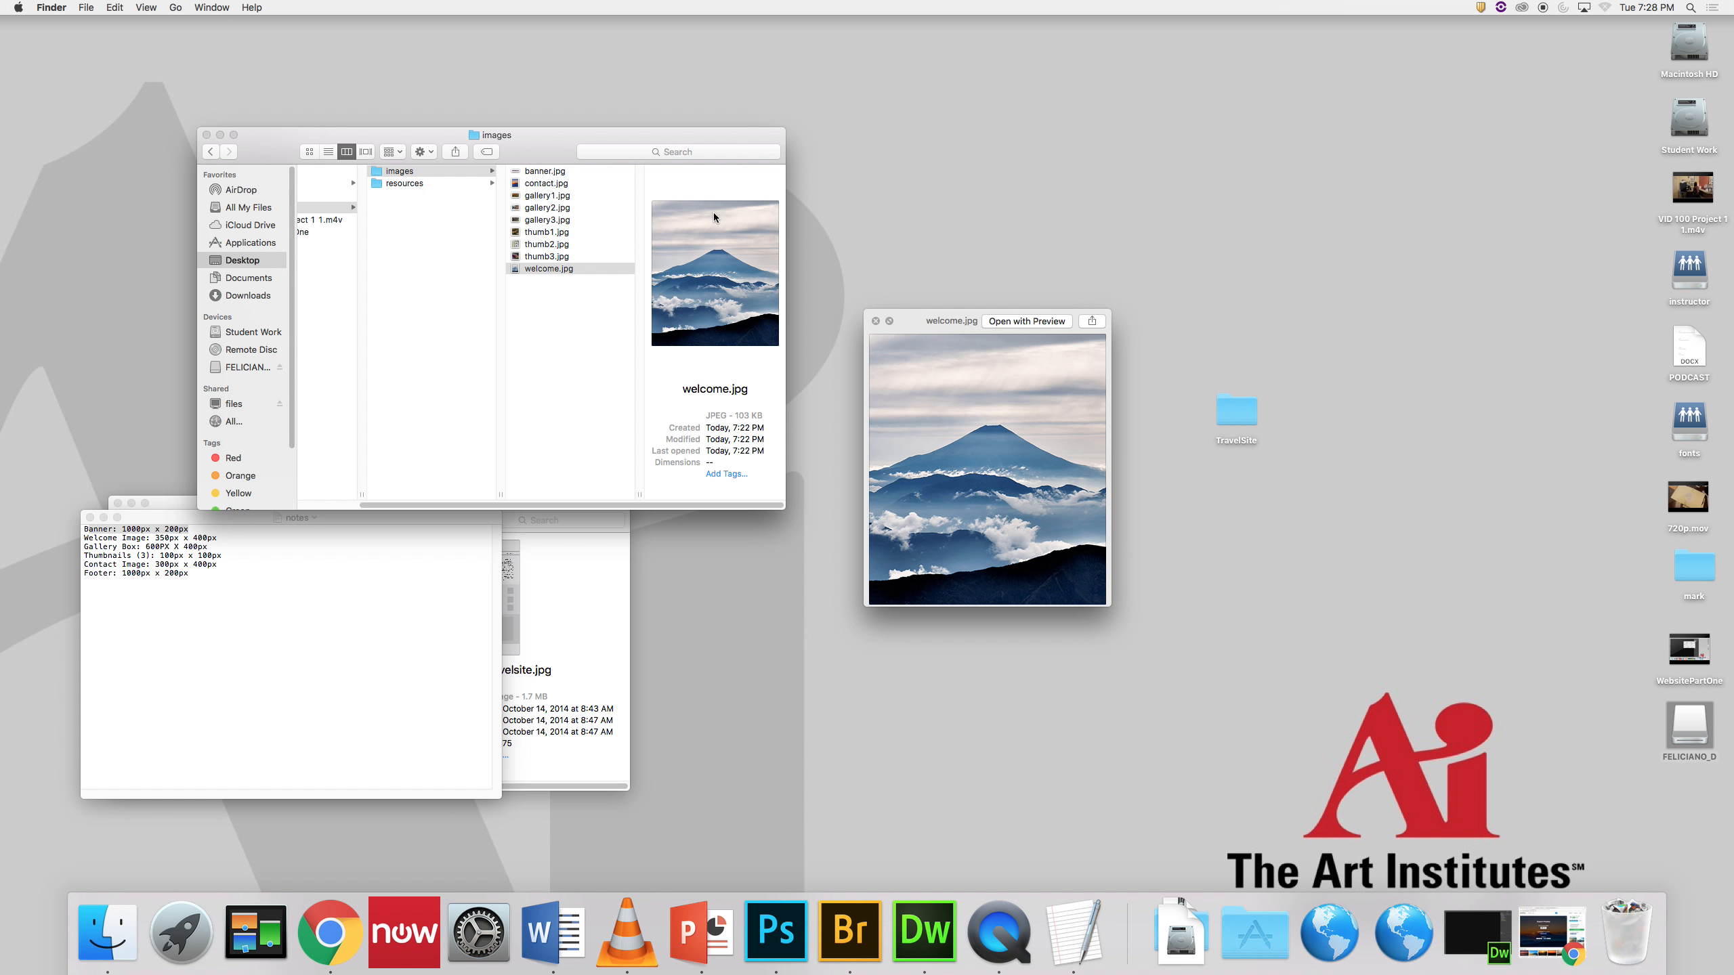
Step: Recheck previews of the thumbnail, gallery, contact and banner images in the images folder
{"action": "left_click", "coordinate": [592, 303]}
{"action": "left_click", "coordinate": [601, 299]}
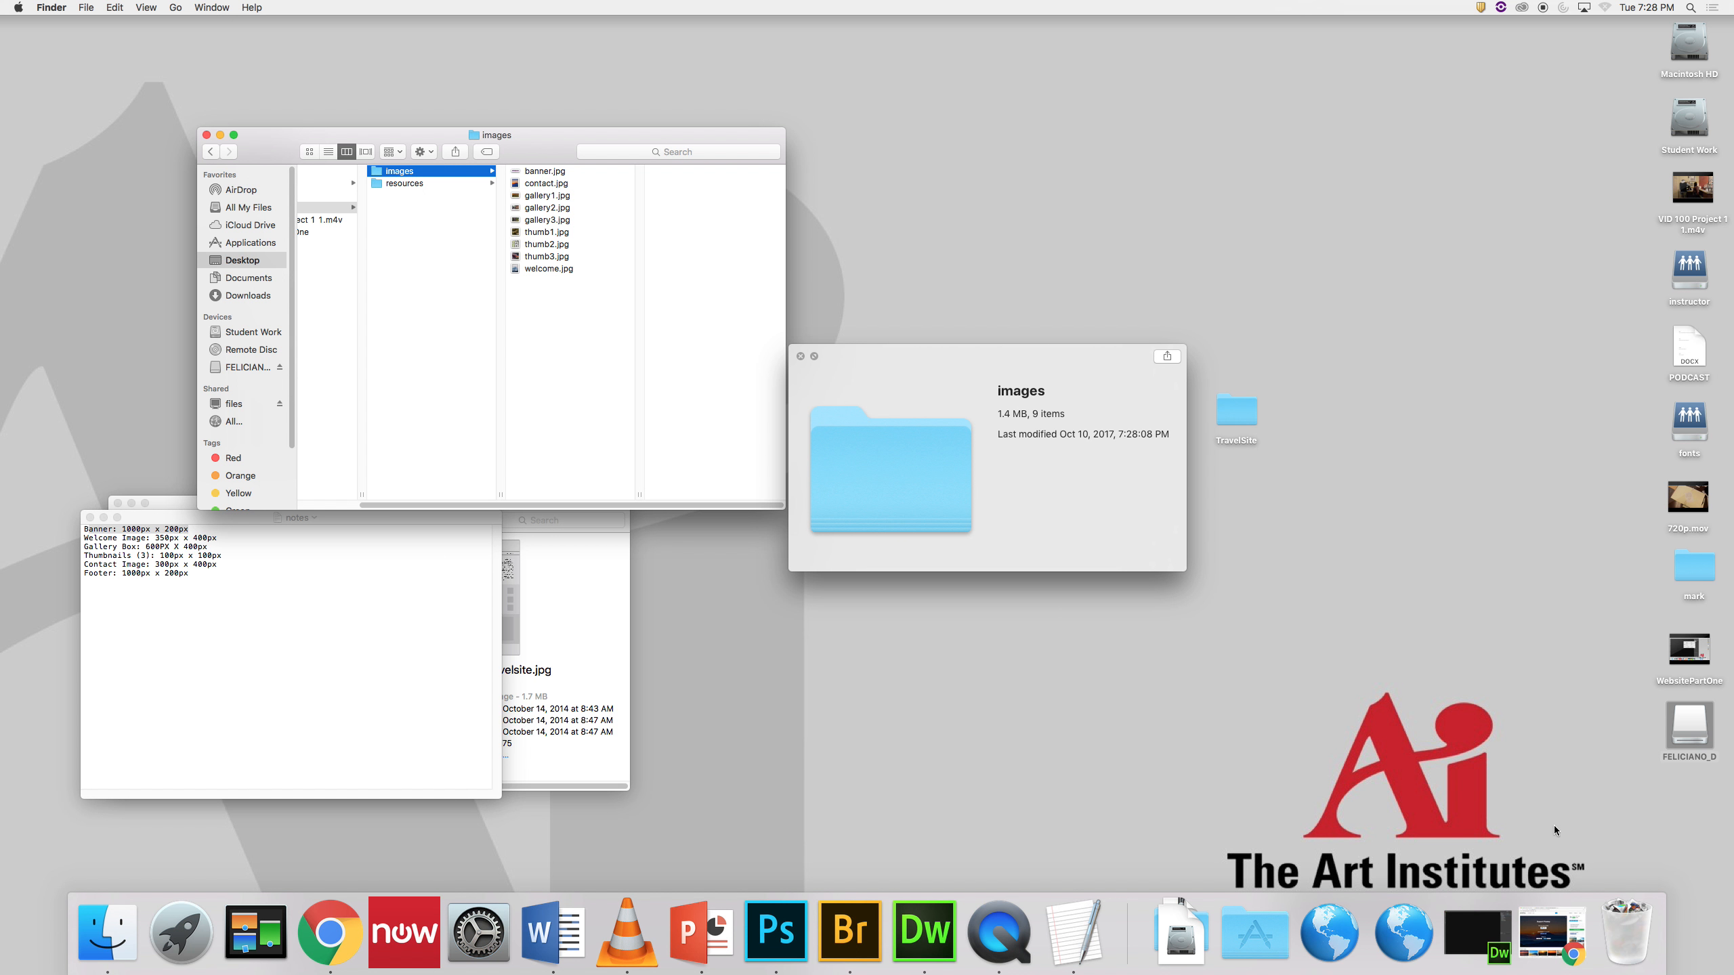
{"action": "left_click", "coordinate": [542, 245]}
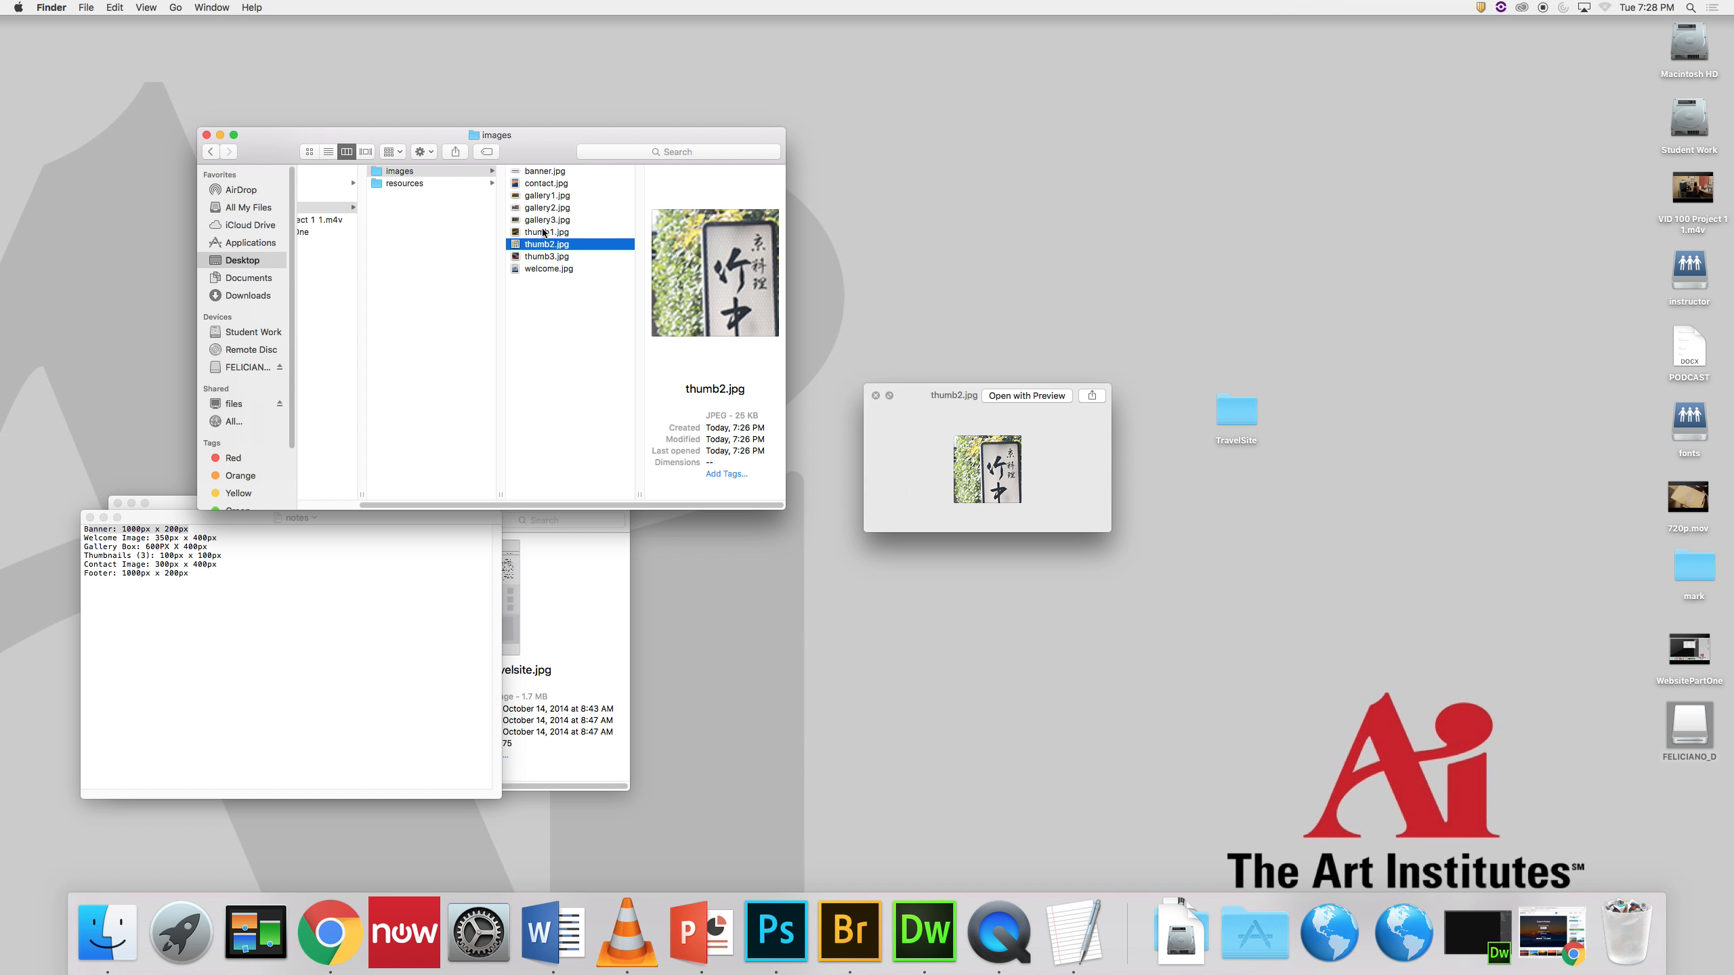
{"action": "key", "text": "Up"}
{"action": "key", "text": "Up"}
{"action": "key", "text": "Up"}
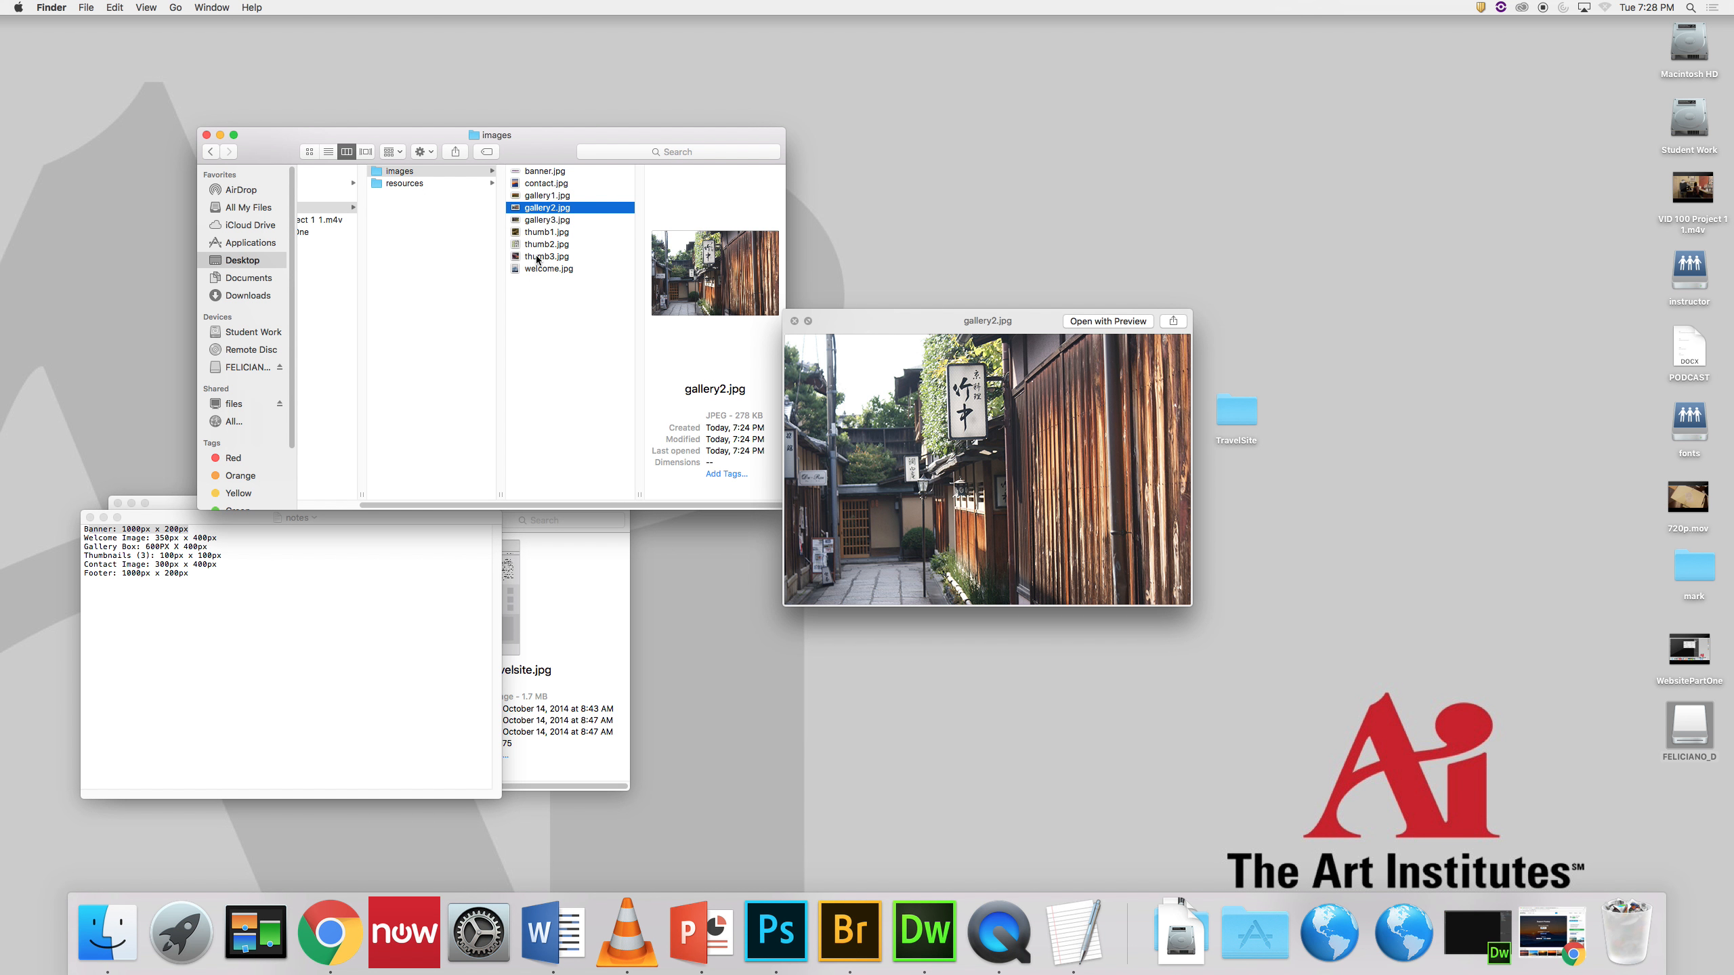
{"action": "left_click", "coordinate": [537, 258]}
{"action": "left_click", "coordinate": [546, 196]}
{"action": "left_click", "coordinate": [546, 208]}
{"action": "left_click", "coordinate": [544, 184]}
{"action": "left_click", "coordinate": [544, 172]}
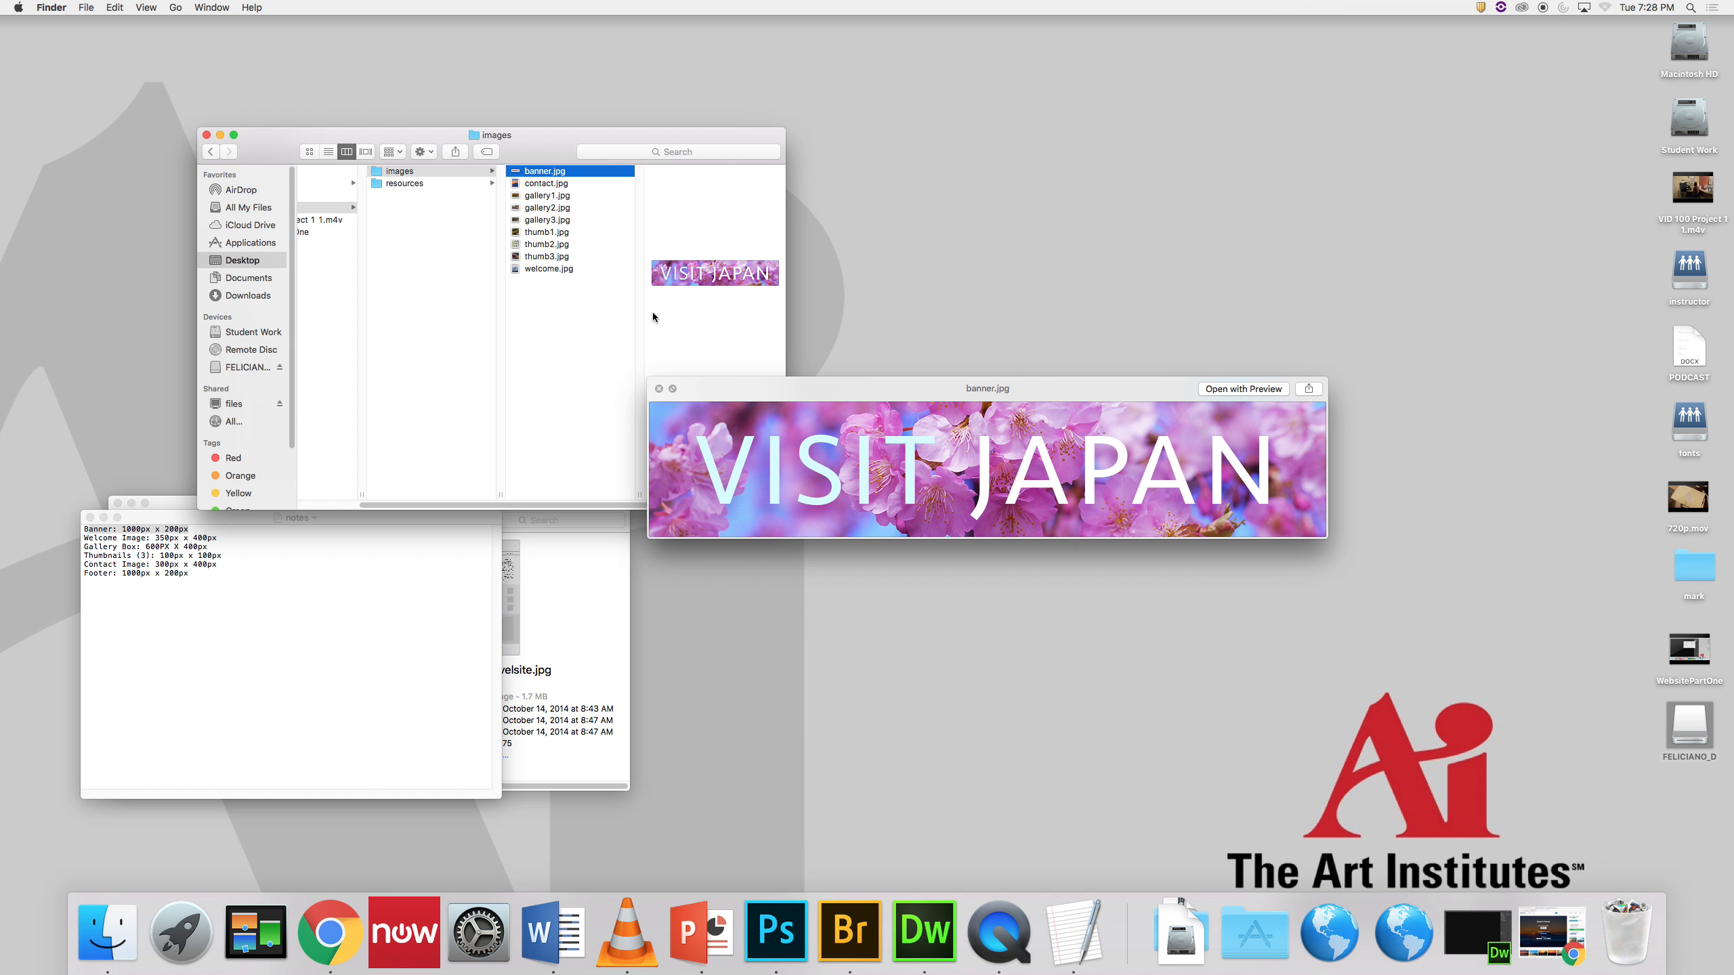
{"action": "left_click", "coordinate": [576, 275]}
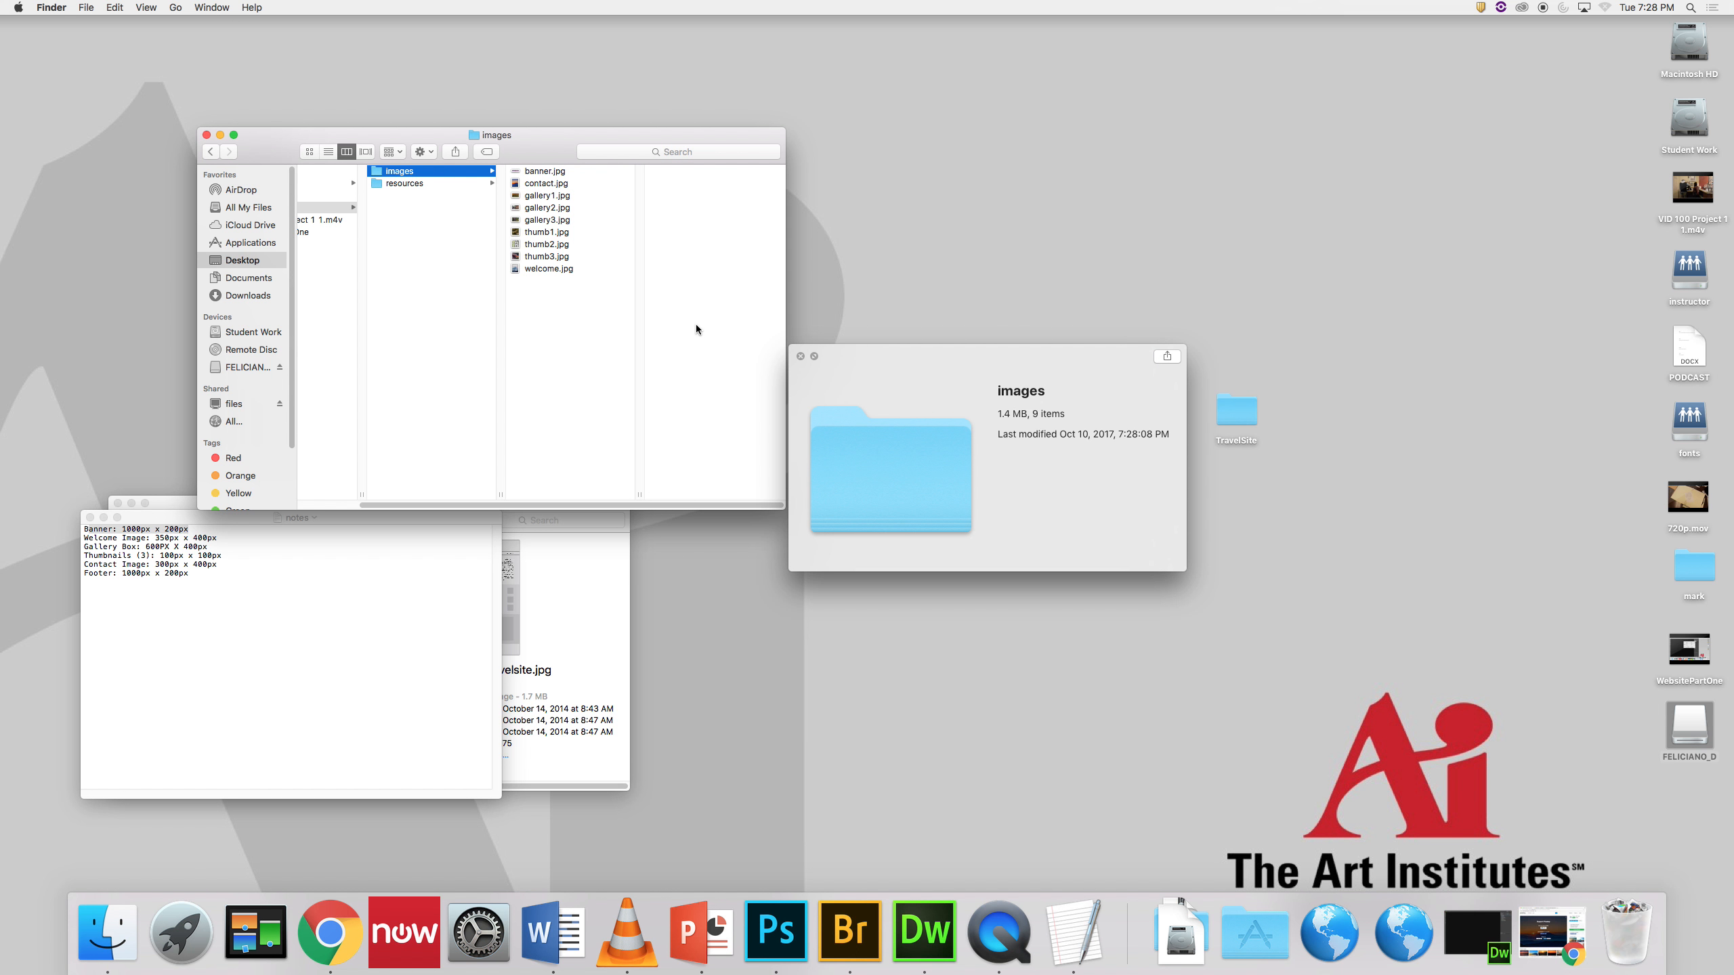
Step: Switch to Chrome's Compress JPEG page and upload all nine JPGs from the images folder for compression
{"action": "left_click", "coordinate": [1551, 932]}
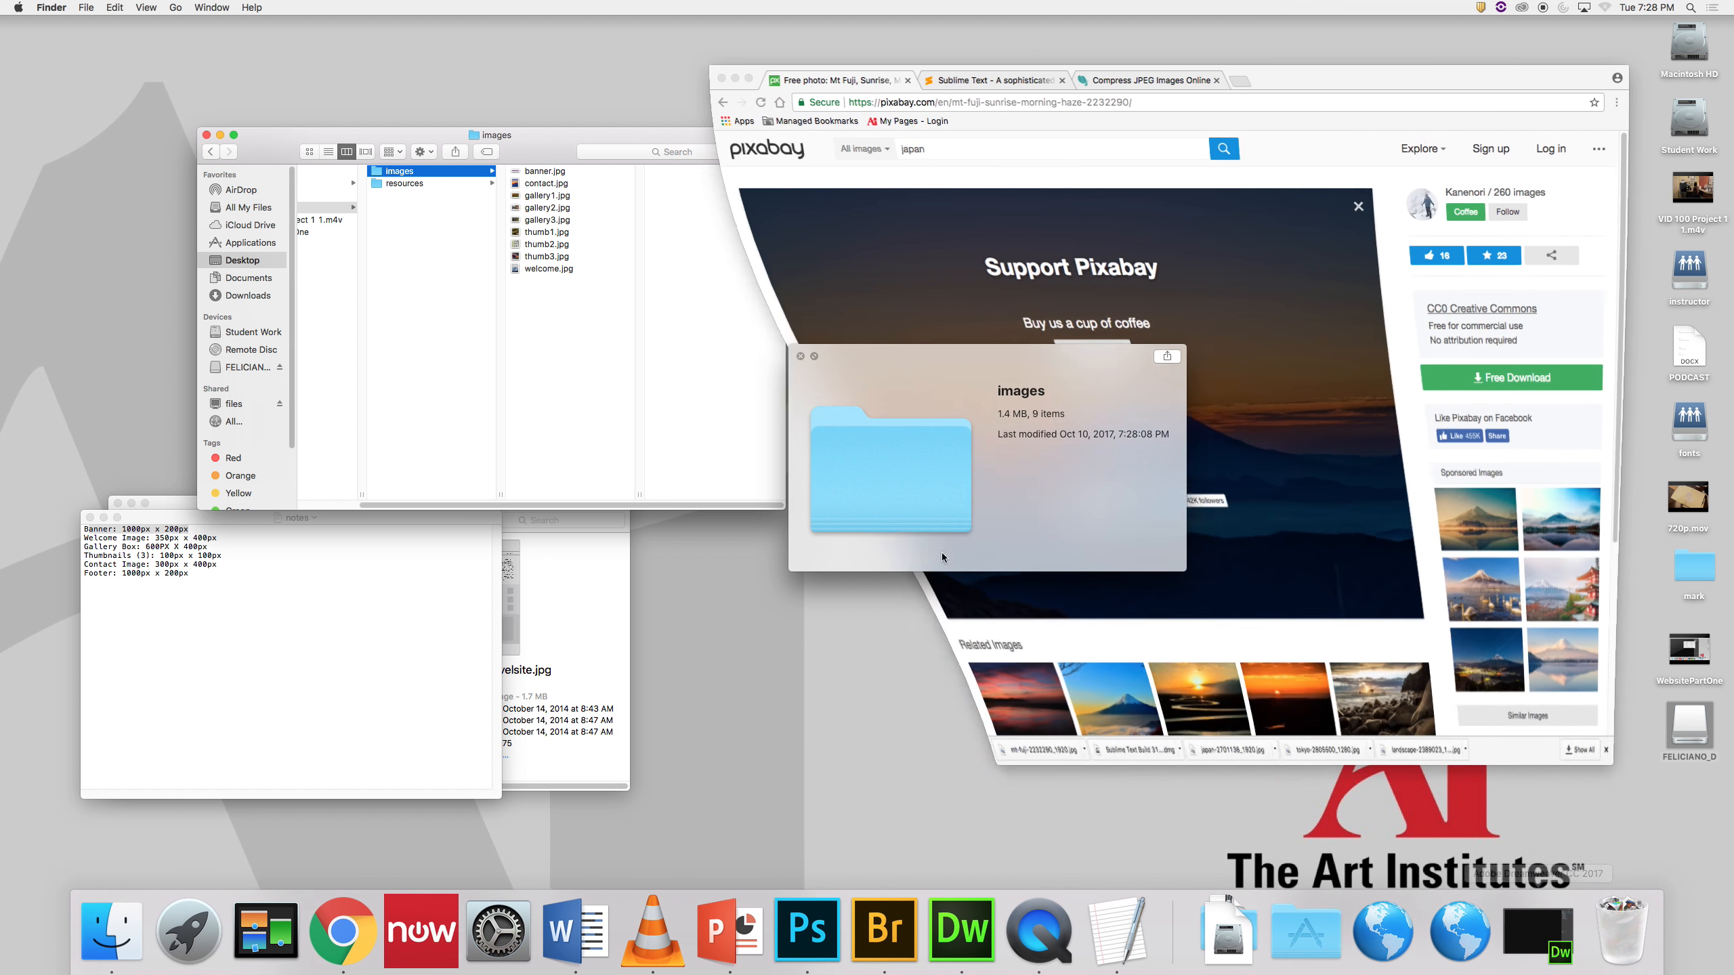
{"action": "left_click", "coordinate": [1126, 84]}
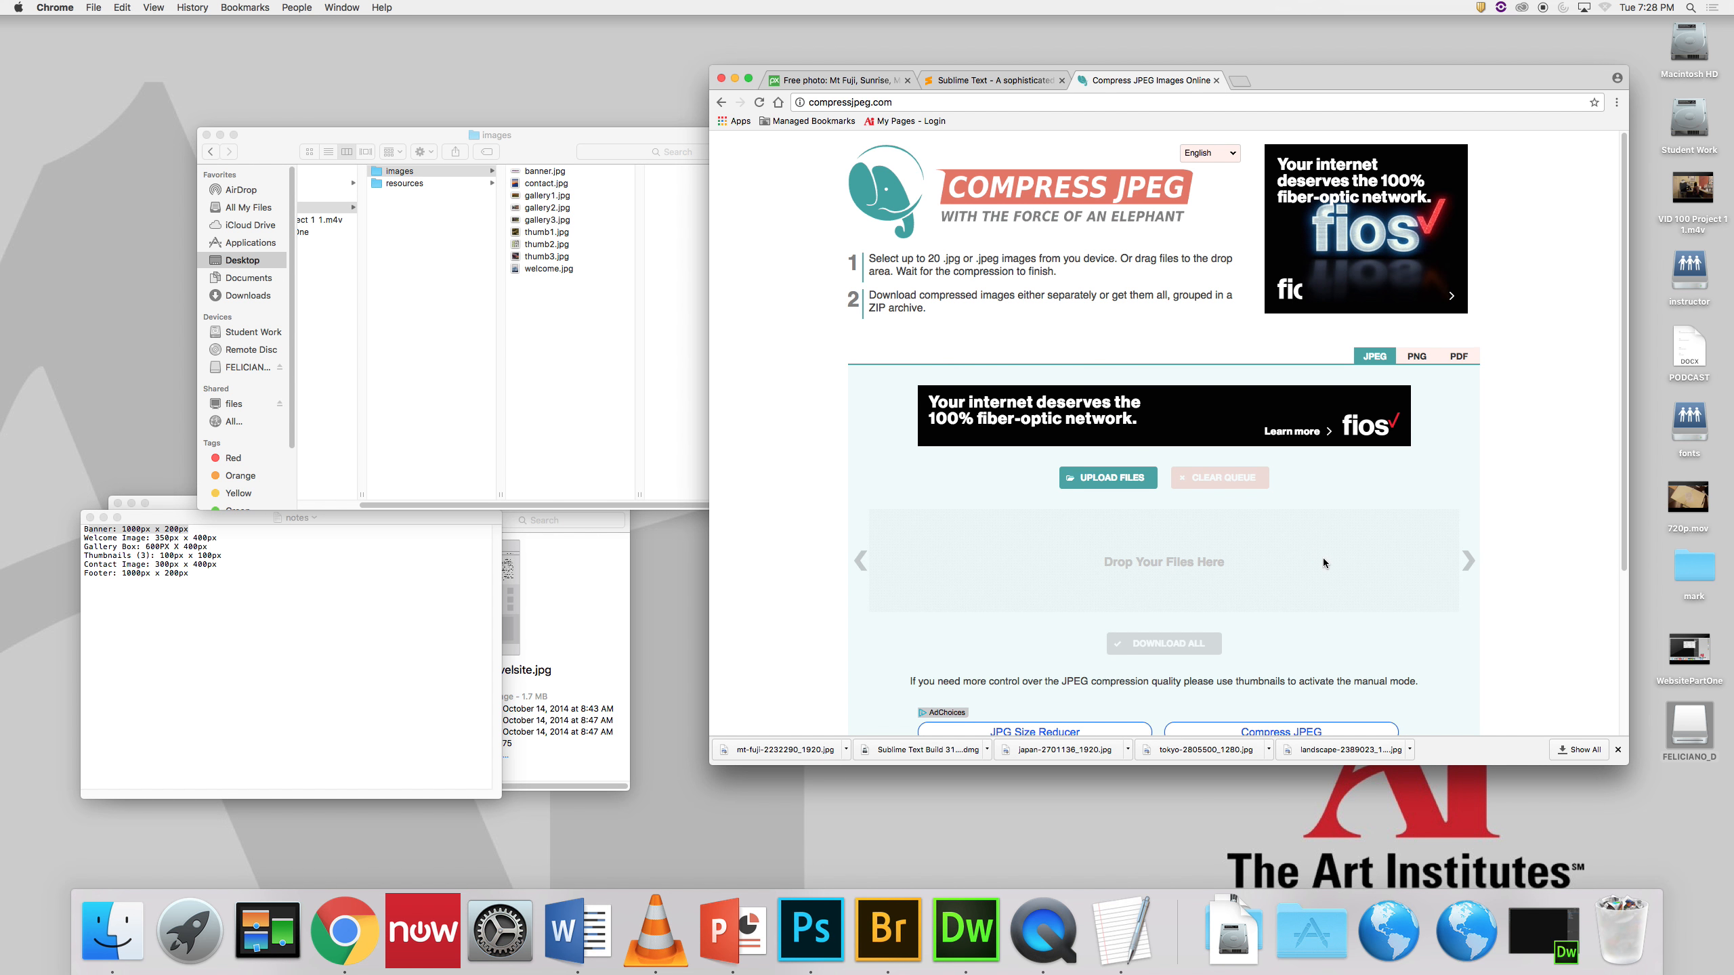
{"action": "scroll", "coordinate": [1359, 563], "scroll_direction": "down", "scroll_amount": 1}
{"action": "scroll", "coordinate": [1297, 543], "scroll_direction": "down", "scroll_amount": 3}
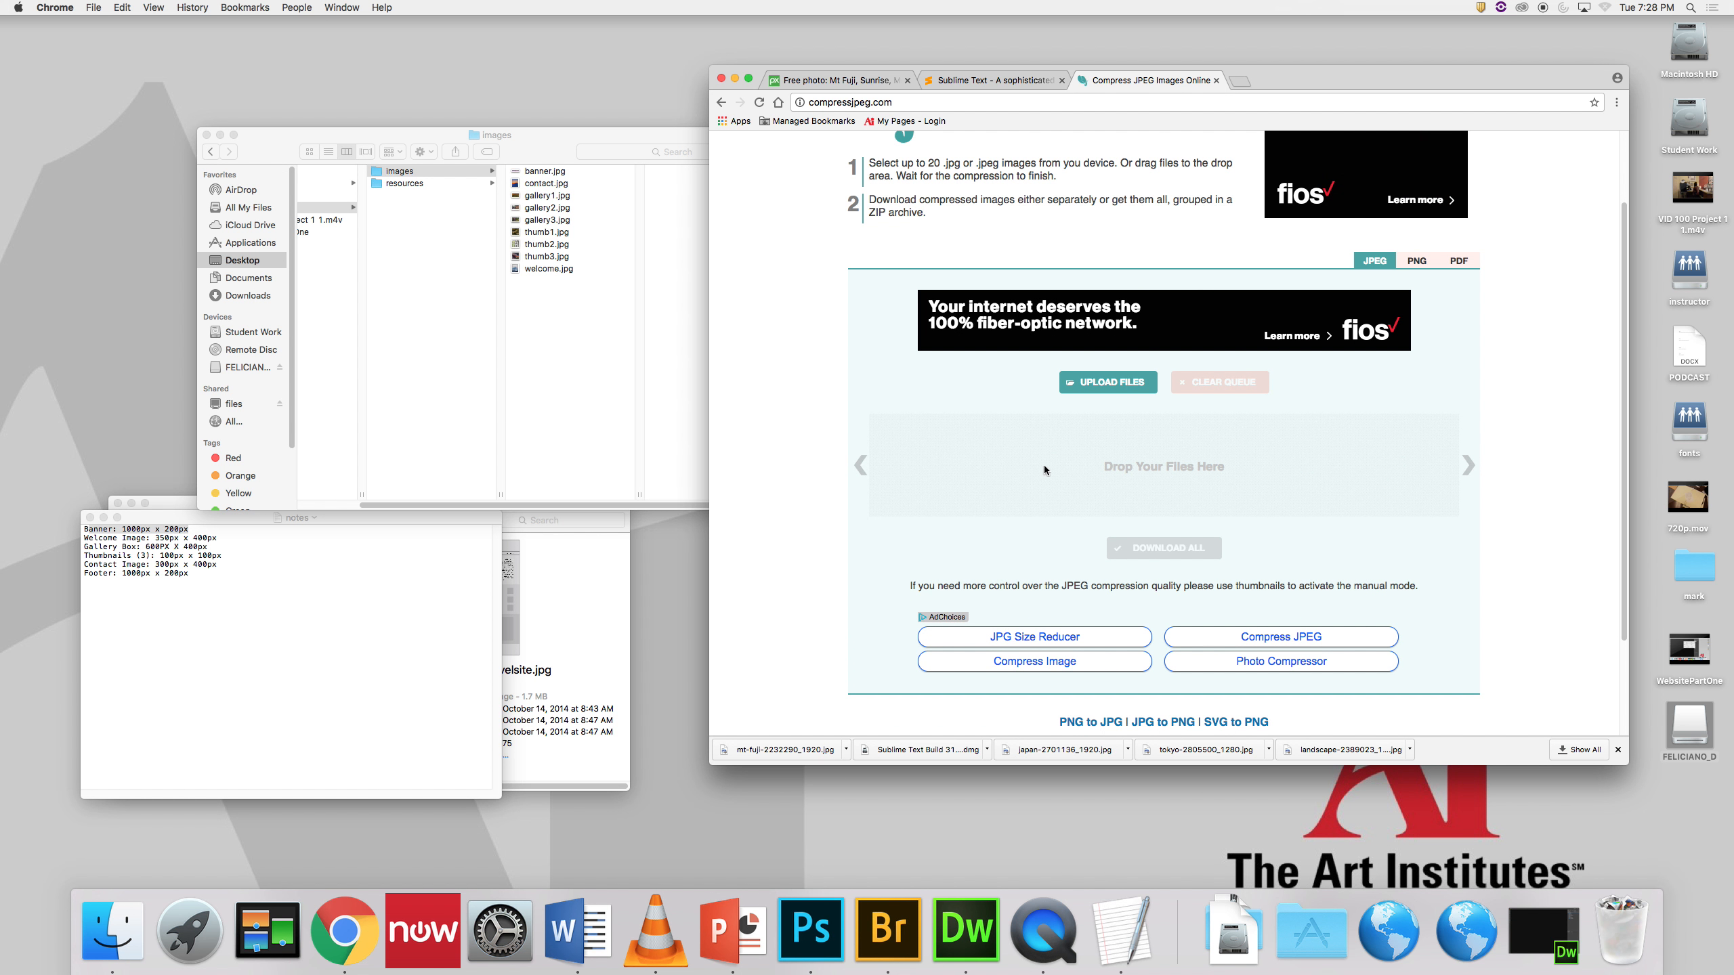
{"action": "left_click", "coordinate": [653, 358]}
{"action": "key", "text": "space"}
{"action": "left_click_drag", "start_coordinate": [571, 309], "coordinate": [546, 168]}
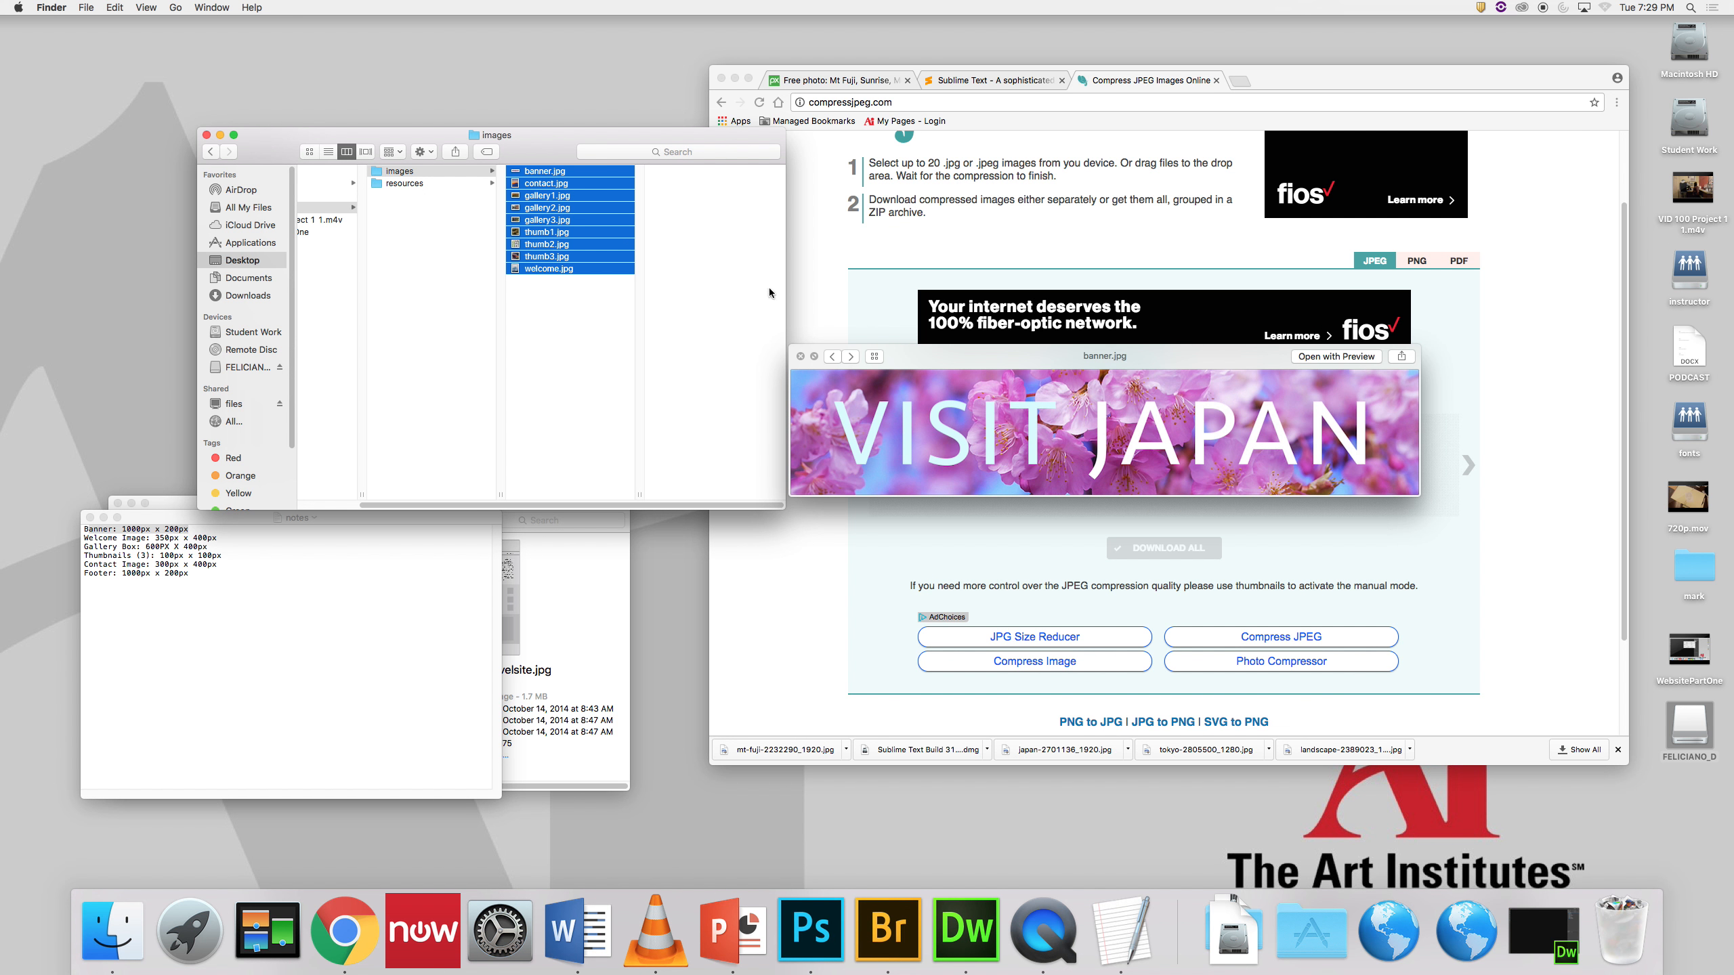
{"action": "key", "text": "space"}
{"action": "left_click_drag", "start_coordinate": [539, 229], "coordinate": [1148, 487]}
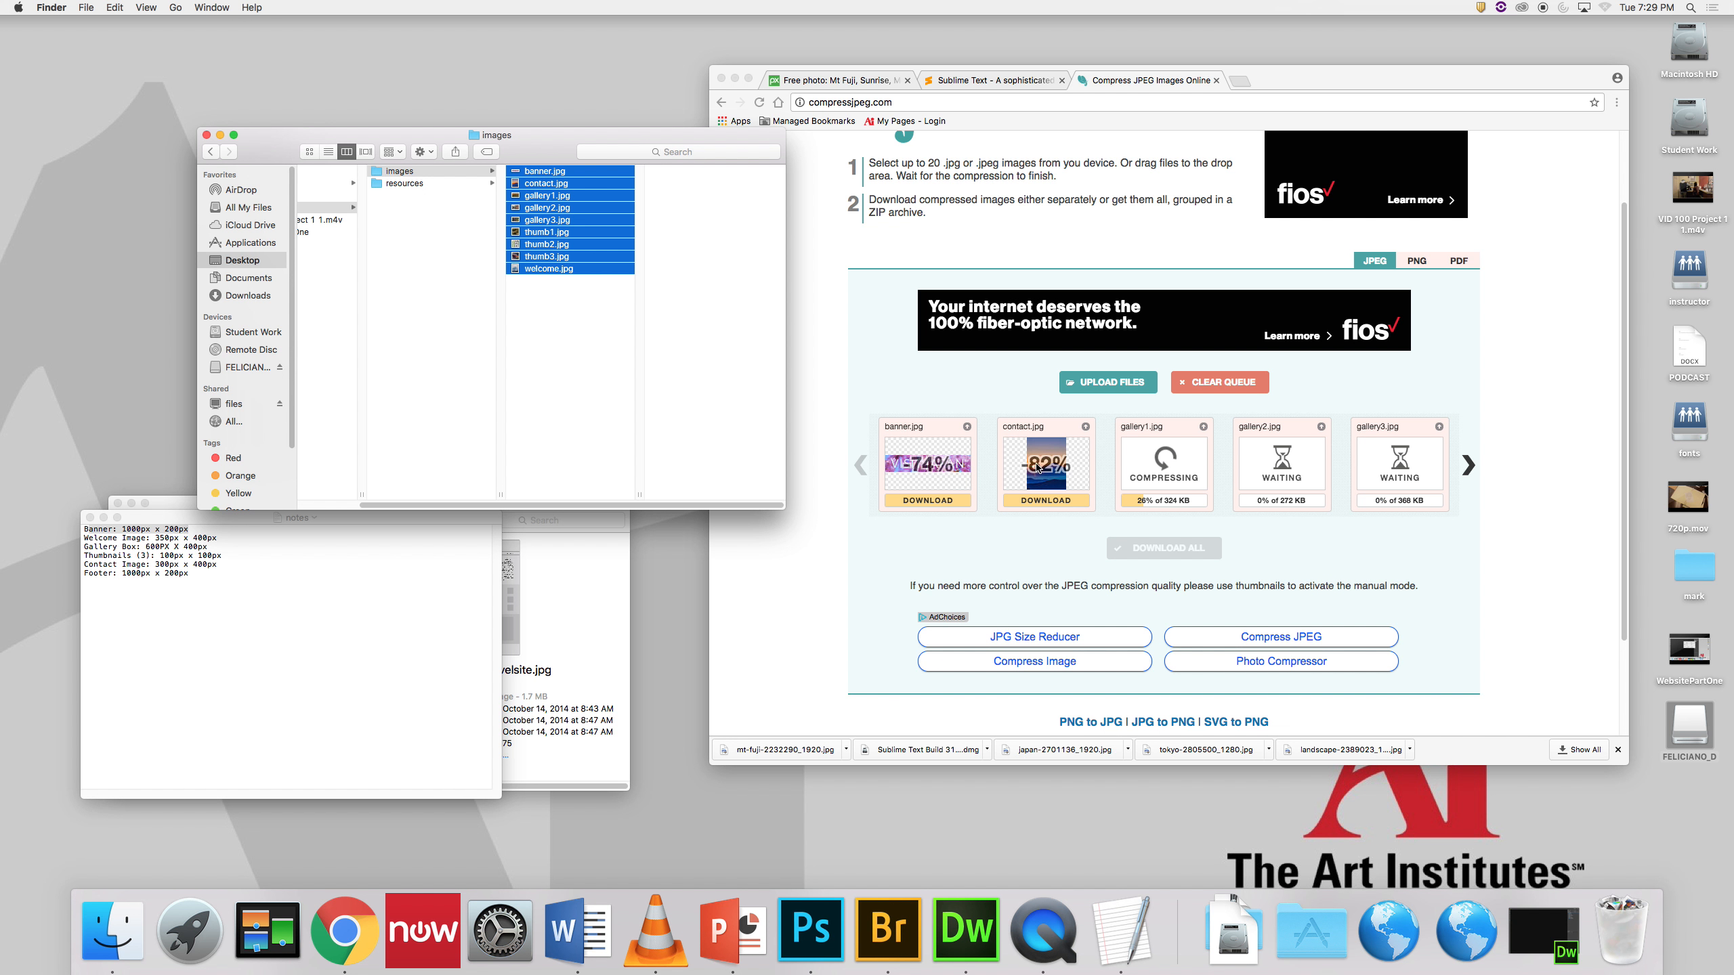
Step: Download all the compressed images as one ZIP archive and open the Downloads folder in Finder
{"action": "left_click", "coordinate": [1468, 465]}
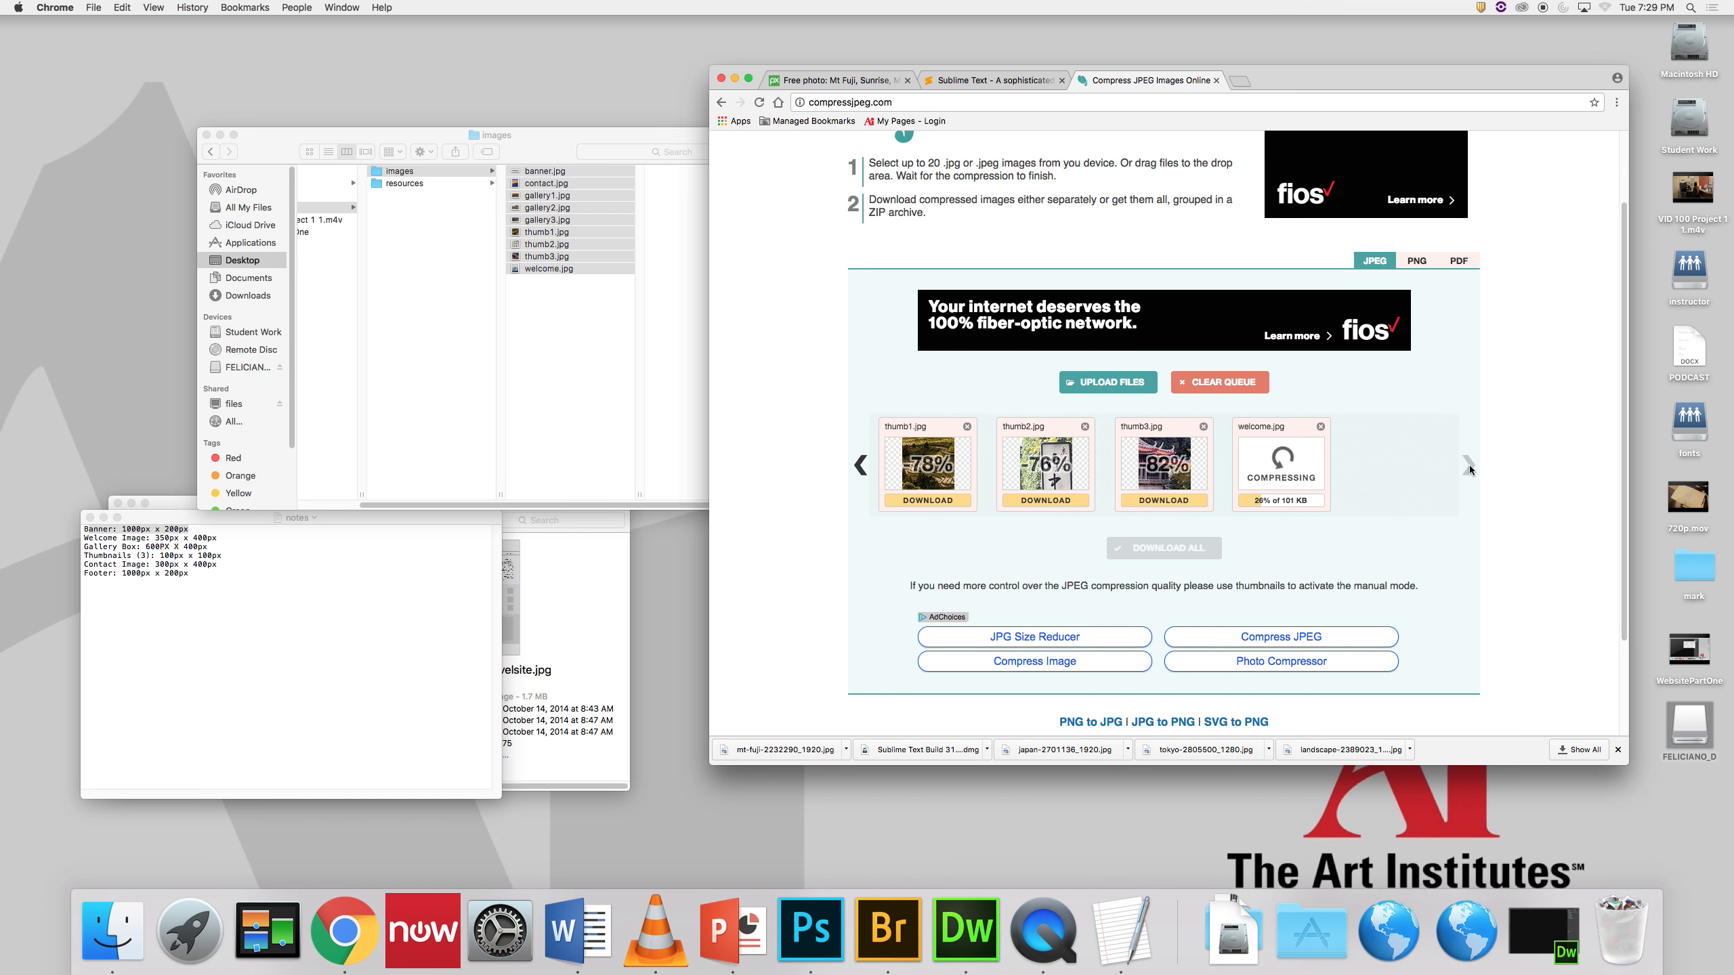
{"action": "left_click", "coordinate": [1199, 544]}
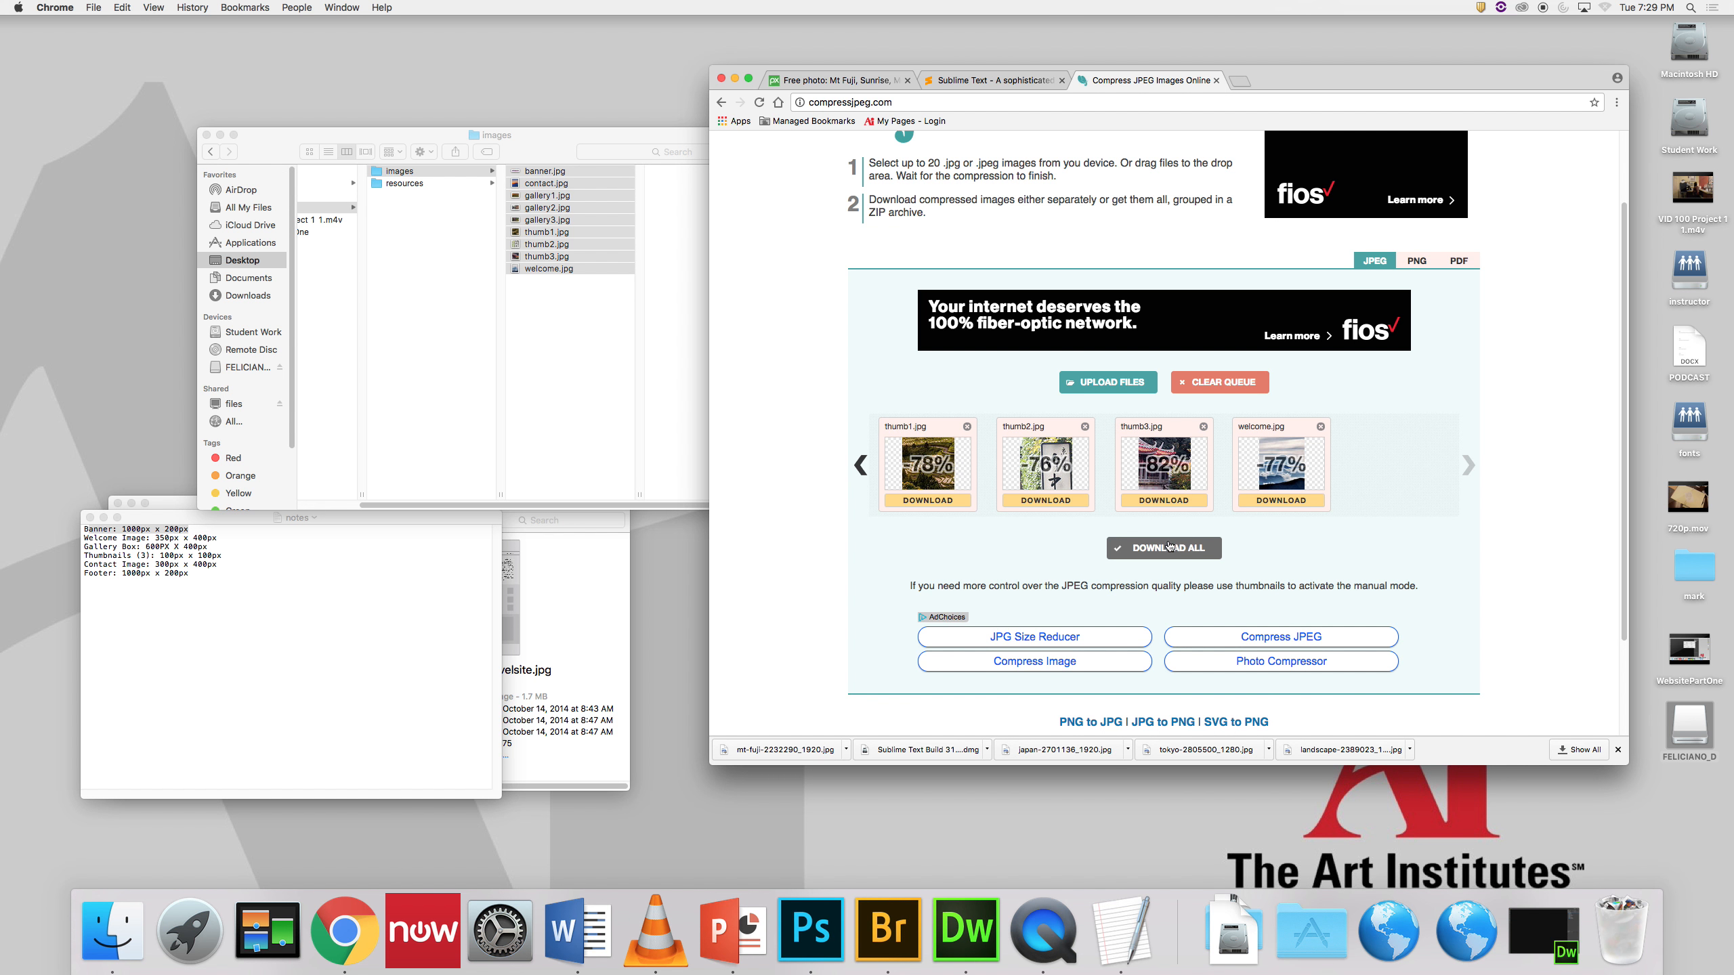
{"action": "left_click", "coordinate": [1234, 936]}
{"action": "left_click", "coordinate": [1268, 557]}
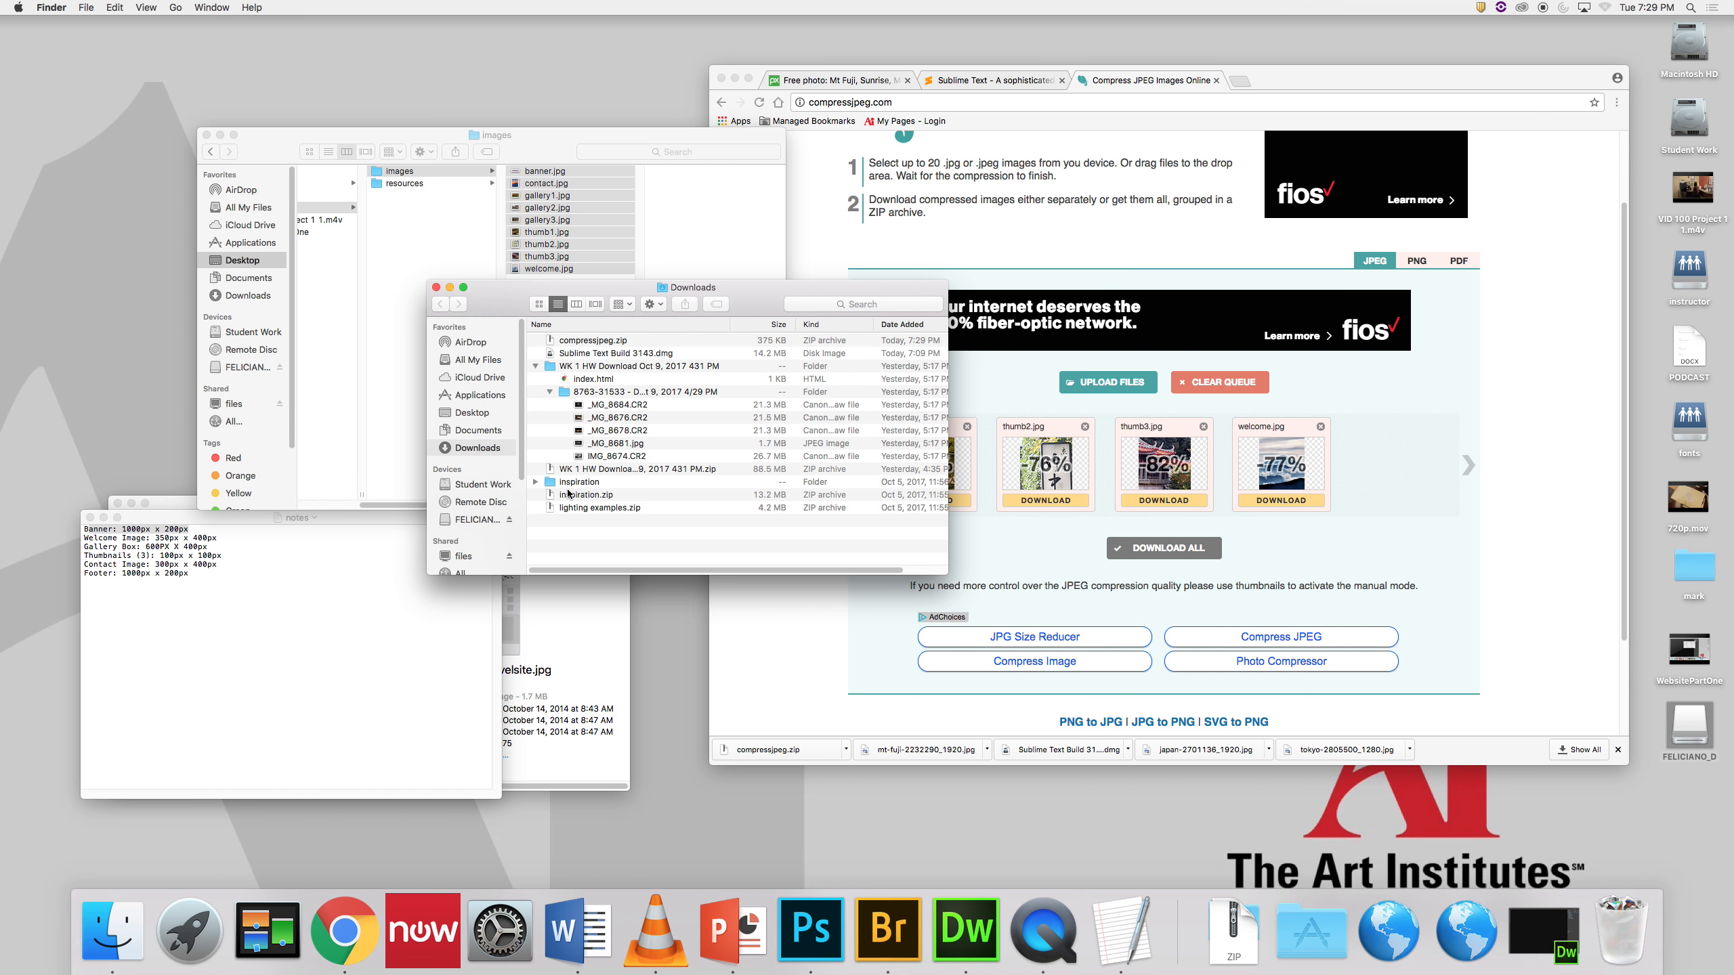
Step: Extract compressjpeg.zip in the Downloads folder and open the extracted compressjpeg folder
{"action": "left_click", "coordinate": [584, 341]}
{"action": "double_click", "coordinate": [584, 342]}
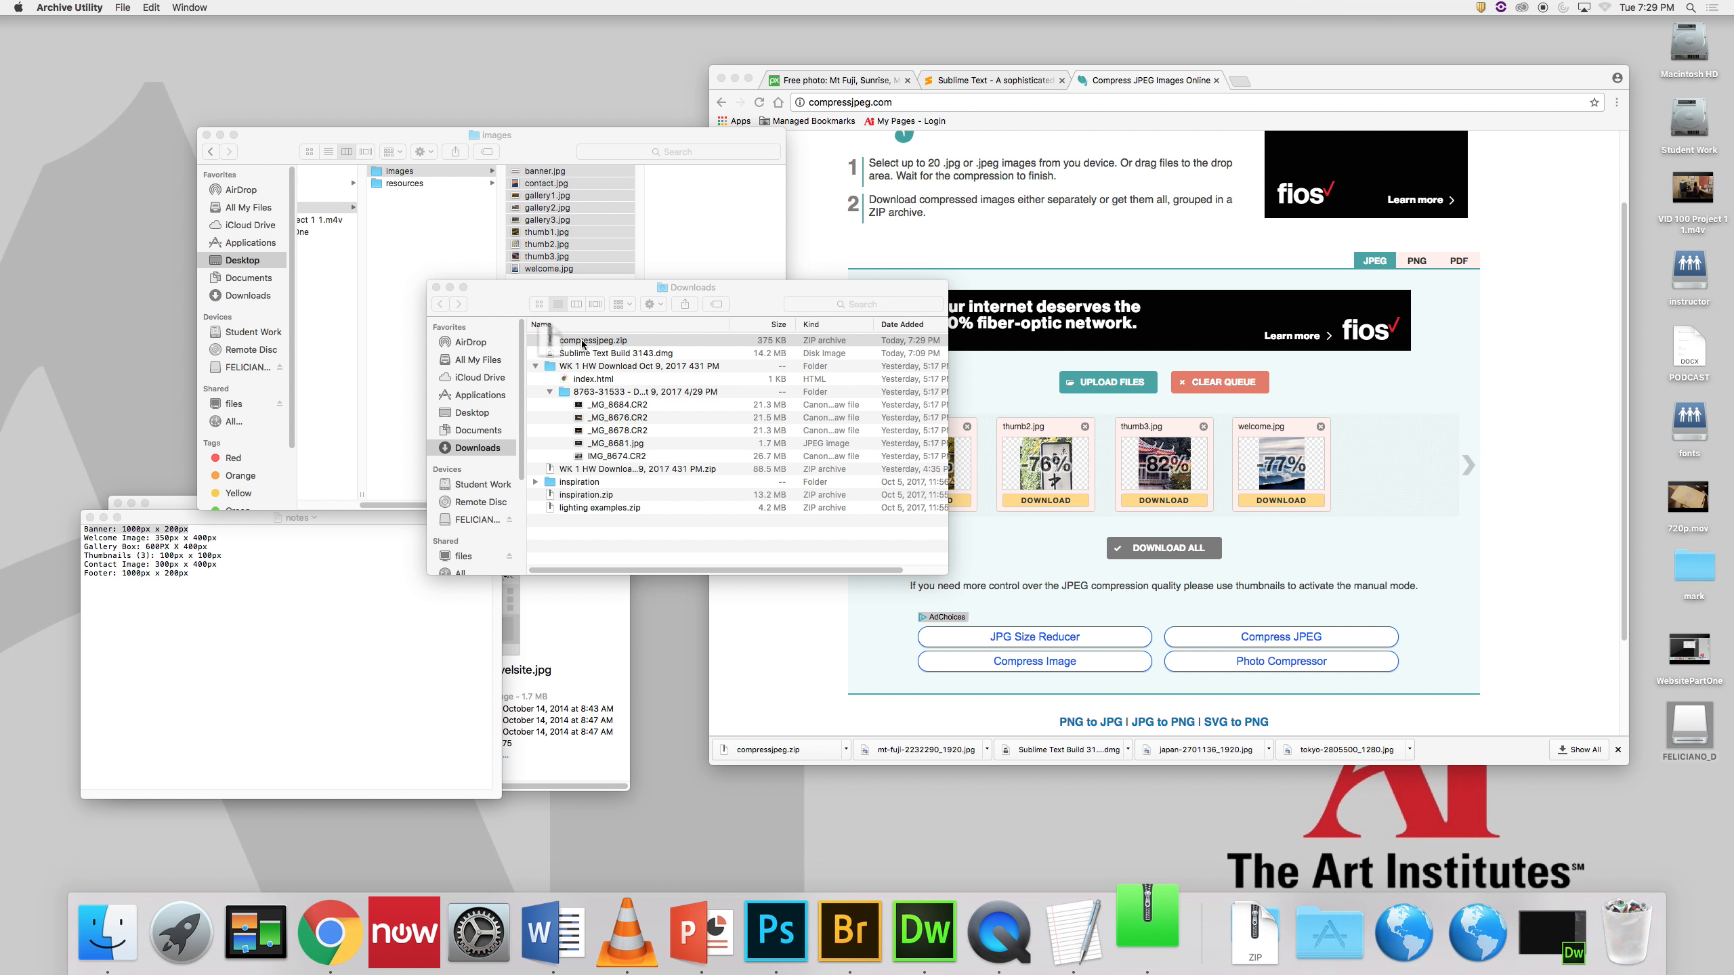
{"action": "double_click", "coordinate": [580, 341]}
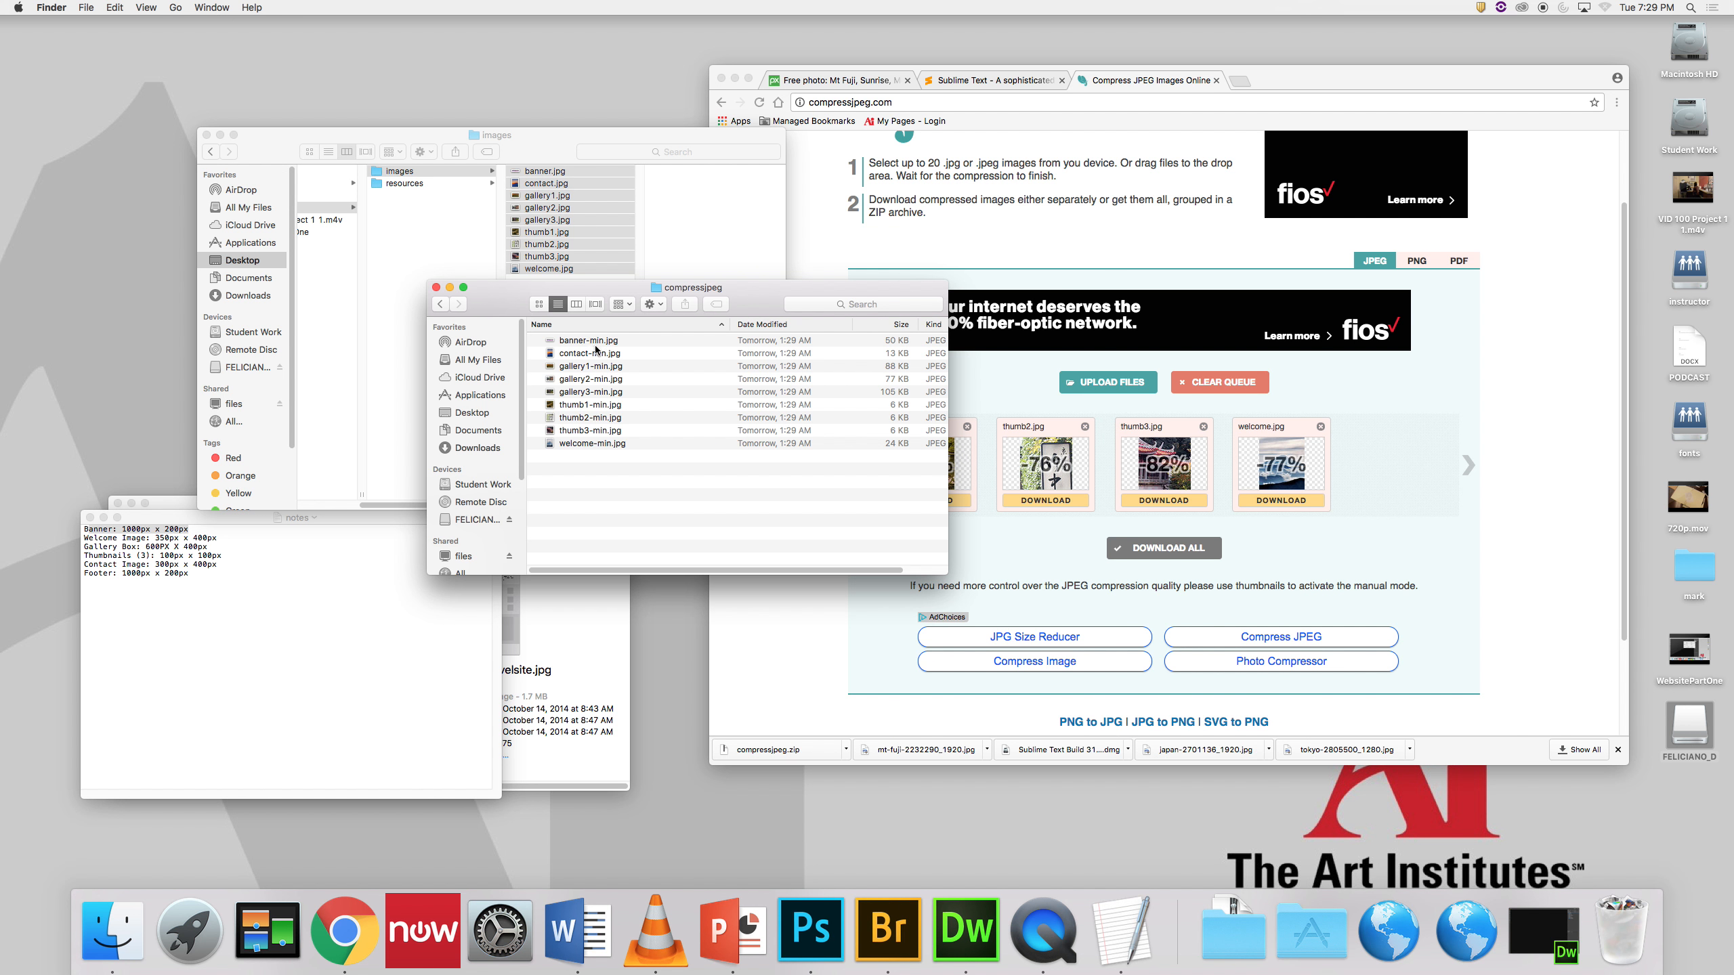
Step: Rename banner-min.jpg as banner.jpg in the compressjpeg folder
{"action": "left_click", "coordinate": [595, 343]}
{"action": "key", "text": "Return"}
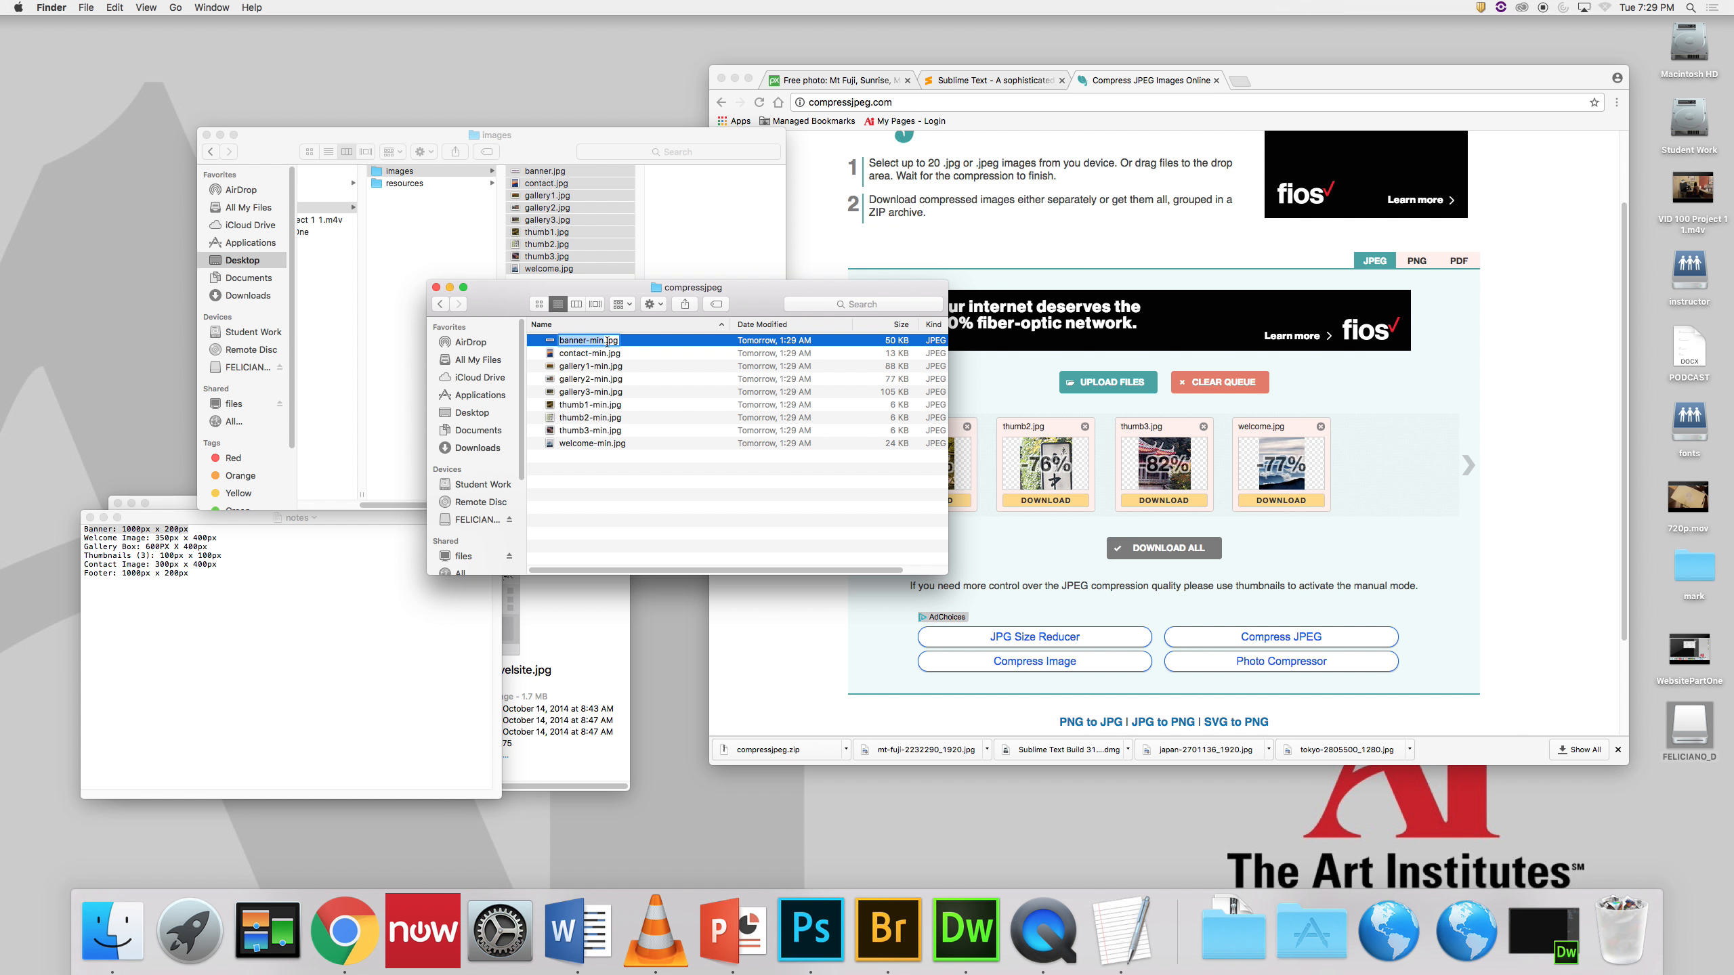
{"action": "key", "text": "Right"}
{"action": "key", "text": "BackSpace"}
{"action": "key", "text": "BackSpace"}
{"action": "key", "text": "BackSpace"}
{"action": "key", "text": "BackSpace"}
Step: Rename contact-min.jpg as contact.jpg in the compressjpeg folder
{"action": "left_click", "coordinate": [598, 353]}
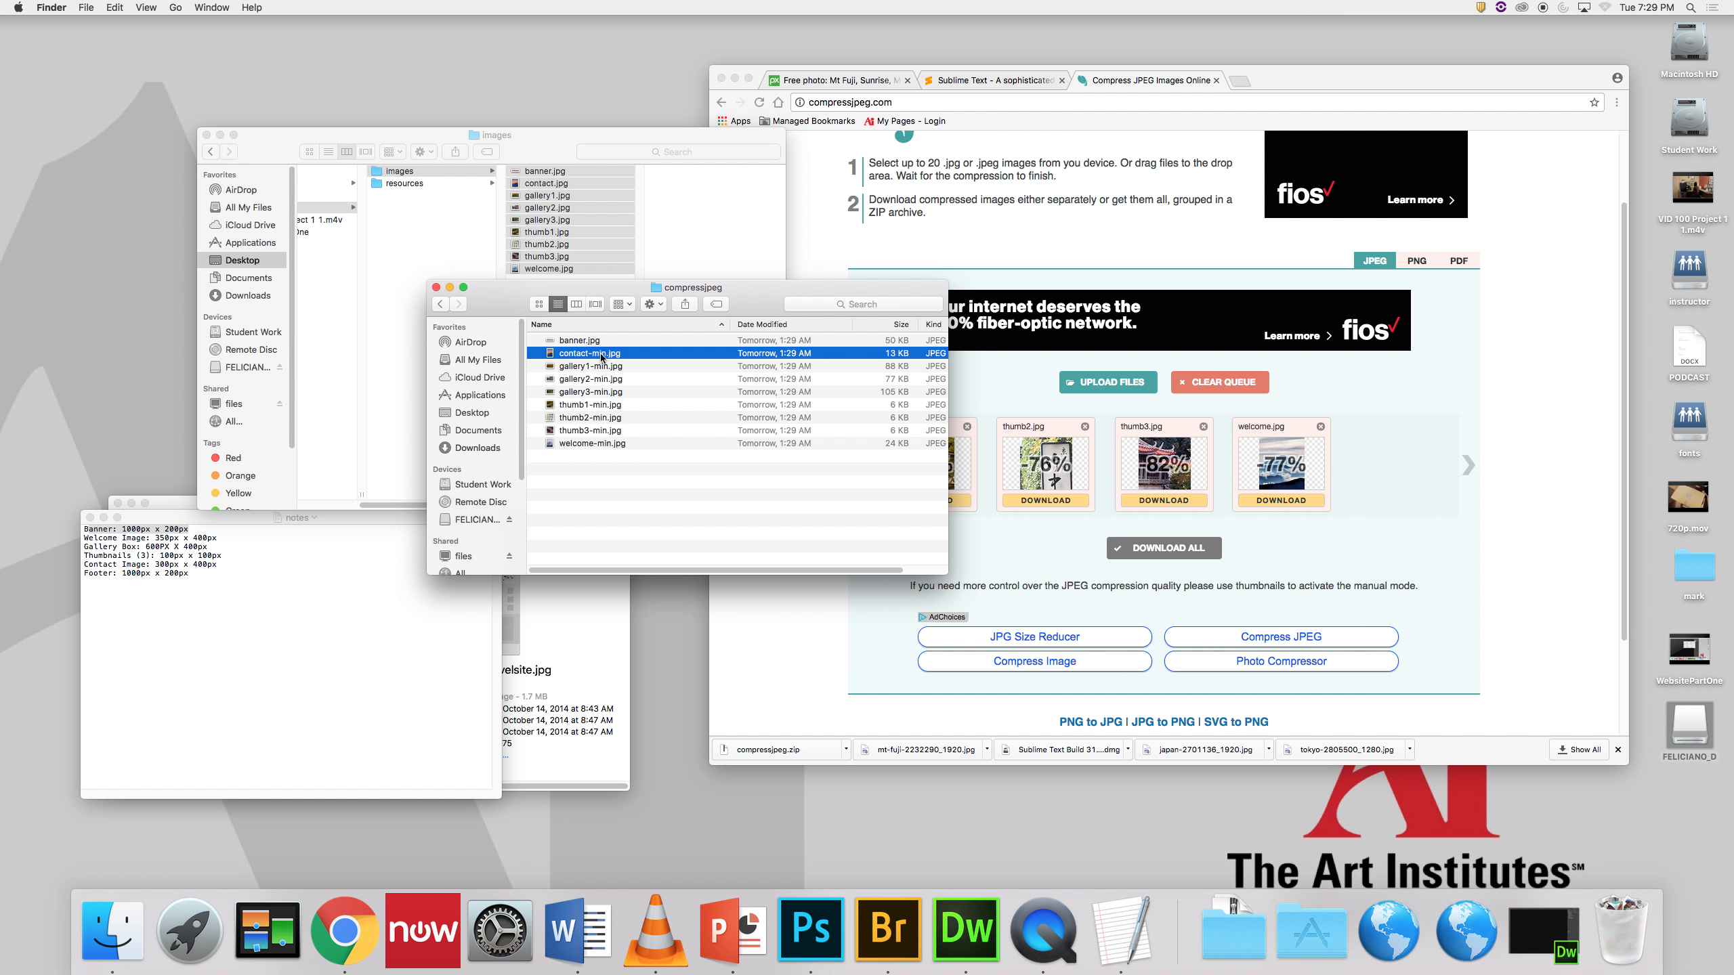
{"action": "key", "text": "Return"}
{"action": "key", "text": "BackSpace"}
{"action": "key", "text": "BackSpace"}
{"action": "key", "text": "BackSpace"}
Step: Rename gallery1-min.jpg as gallery1.jpg in the compressjpeg folder
{"action": "left_click", "coordinate": [597, 368]}
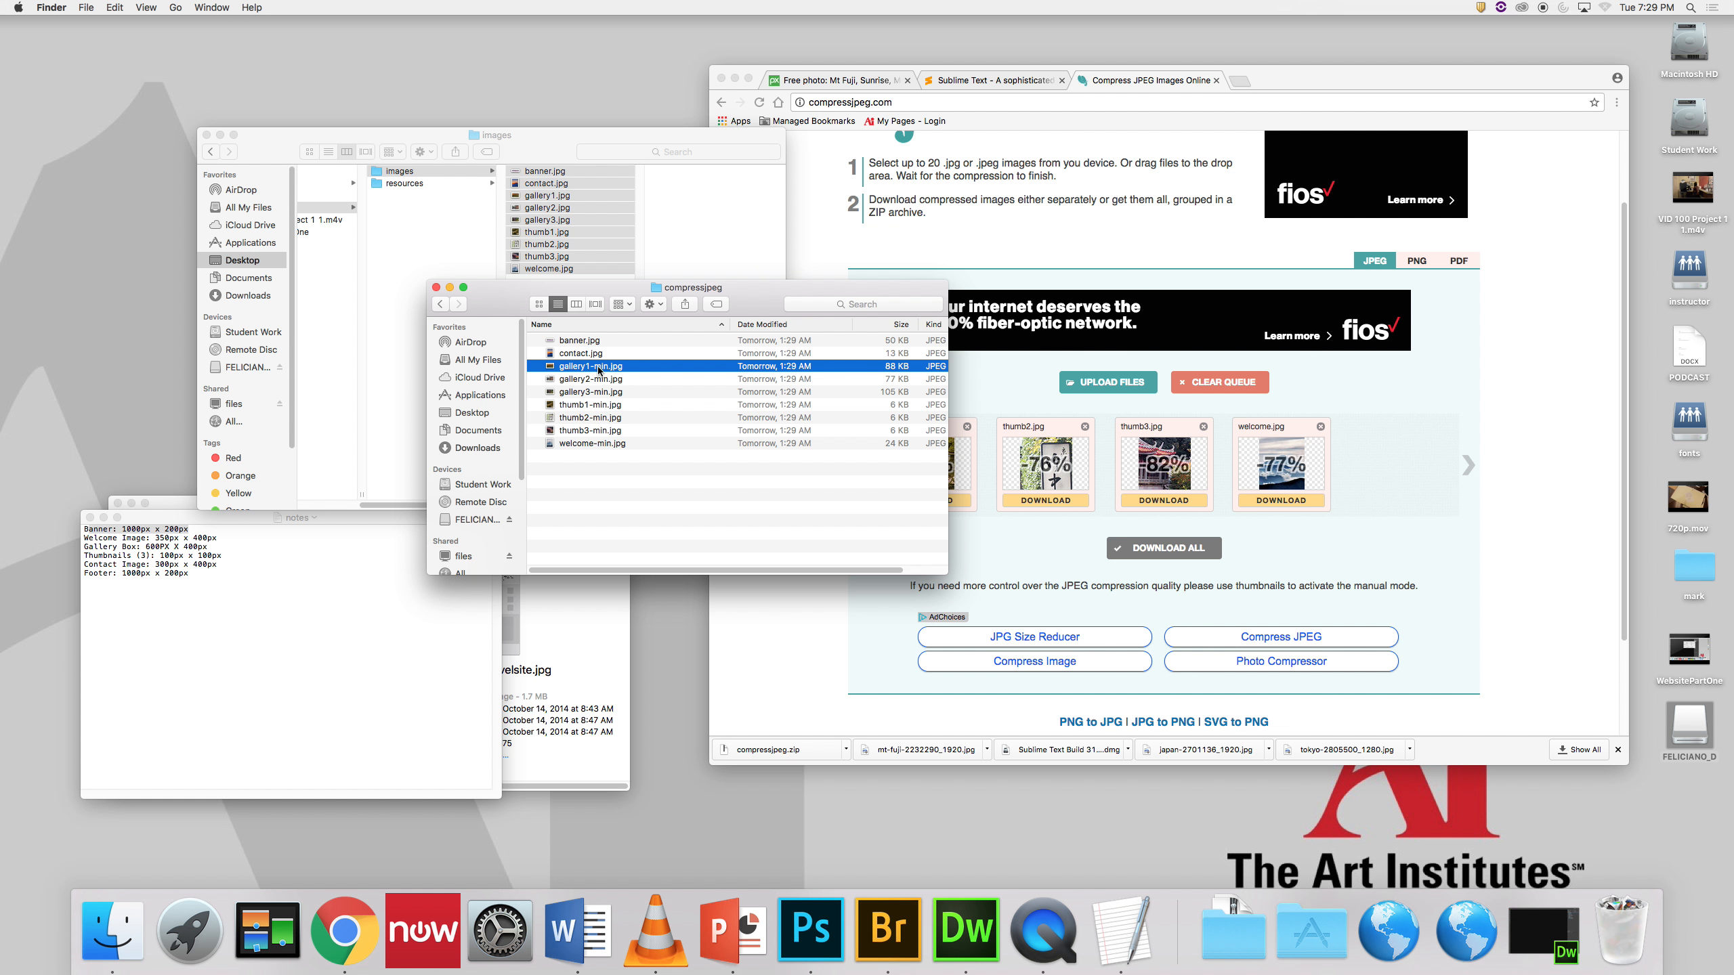
{"action": "key", "text": "Return"}
{"action": "key", "text": "Right"}
{"action": "key", "text": "BackSpace"}
{"action": "key", "text": "BackSpace"}
{"action": "key", "text": "BackSpace"}
{"action": "key", "text": "BackSpace"}
{"action": "key", "text": "Return"}
Step: Rename gallery2-min.jpg as gallery2.jpg in the compressjpeg folder
{"action": "left_click", "coordinate": [604, 380]}
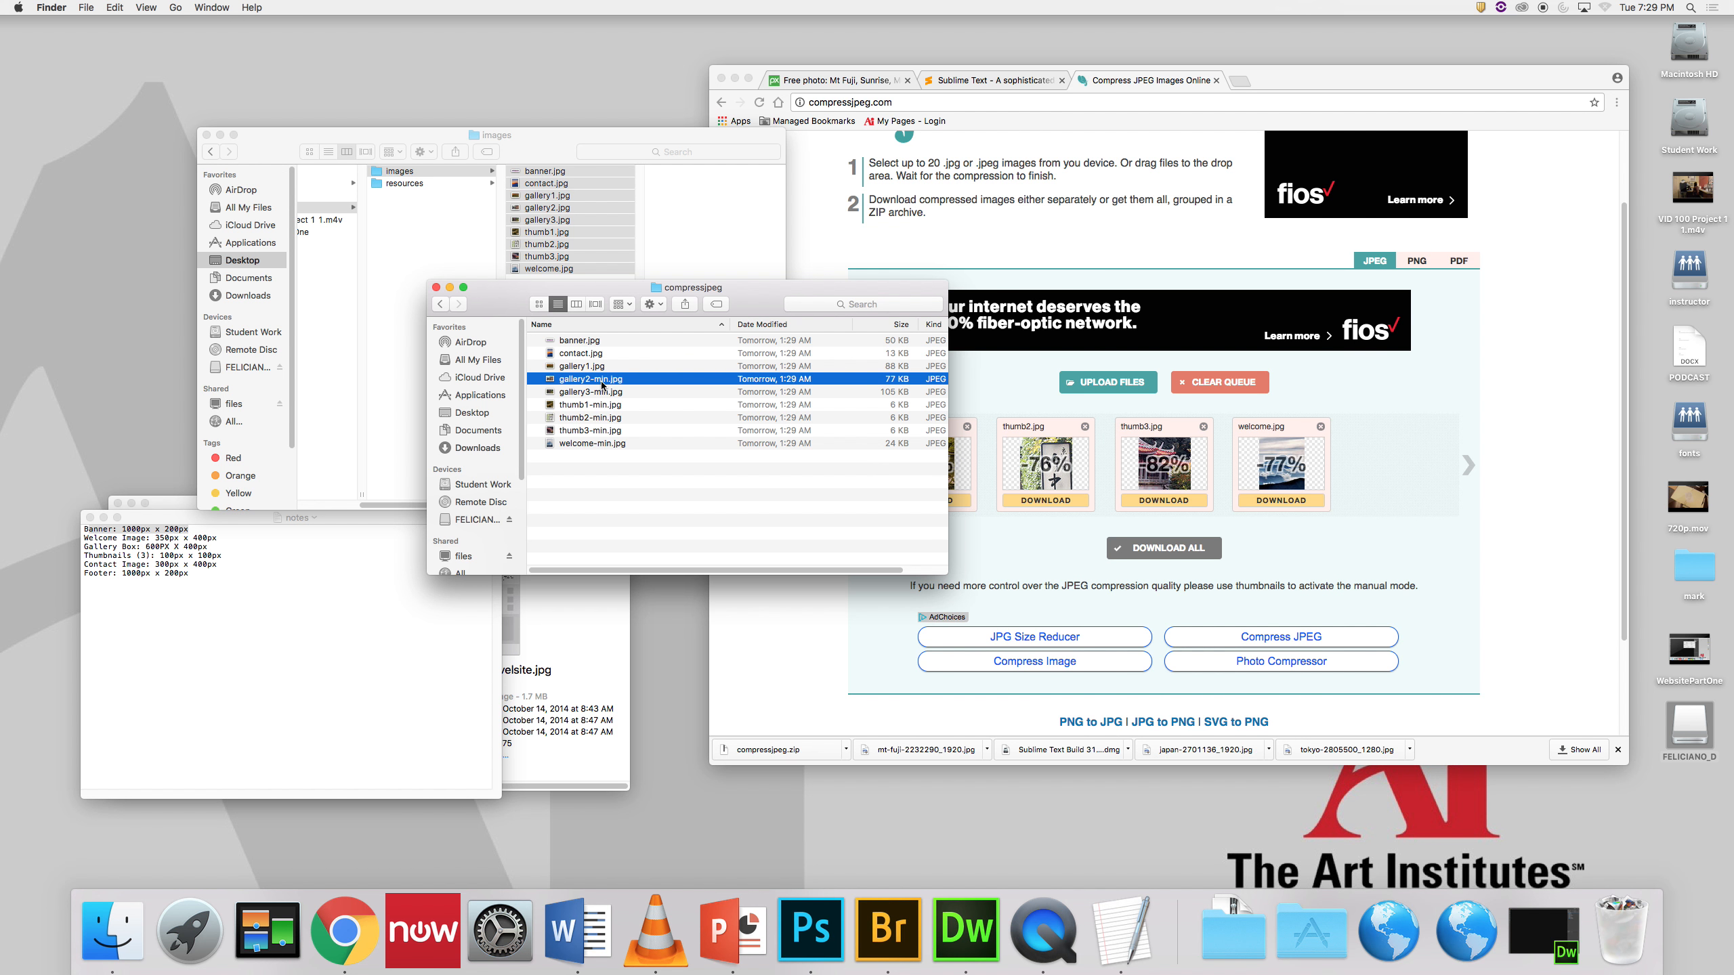
{"action": "key", "text": "Return"}
{"action": "key", "text": "Right"}
{"action": "key", "text": "BackSpace"}
{"action": "key", "text": "BackSpace"}
{"action": "key", "text": "BackSpace"}
{"action": "key", "text": "BackSpace"}
{"action": "key", "text": "Return"}
Step: Rename gallery3-min.jpg as gallery3.jpg in the compressjpeg folder
{"action": "left_click", "coordinate": [602, 392]}
{"action": "key", "text": "Return"}
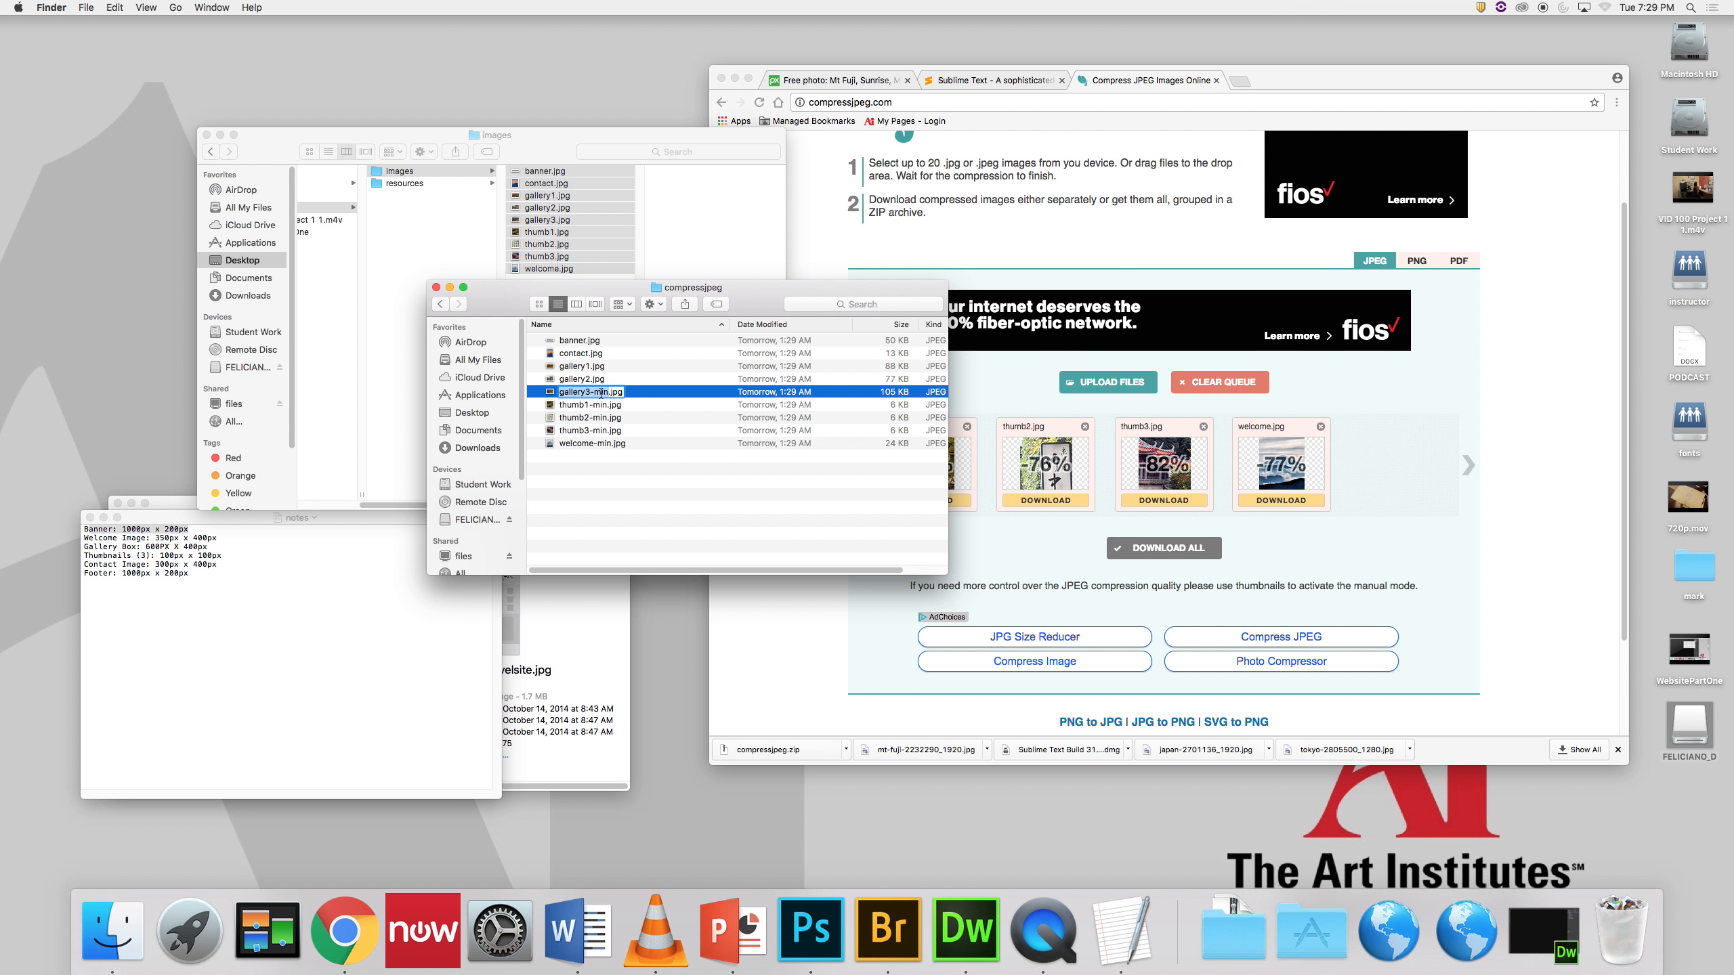
{"action": "key", "text": "Right"}
{"action": "key", "text": "BackSpace"}
{"action": "key", "text": "BackSpace"}
{"action": "key", "text": "BackSpace"}
{"action": "key", "text": "BackSpace"}
{"action": "key", "text": "Return"}
Step: Rename thumb1-min.jpg as thumb1.jpg in the compressjpeg folder
{"action": "left_click", "coordinate": [601, 405]}
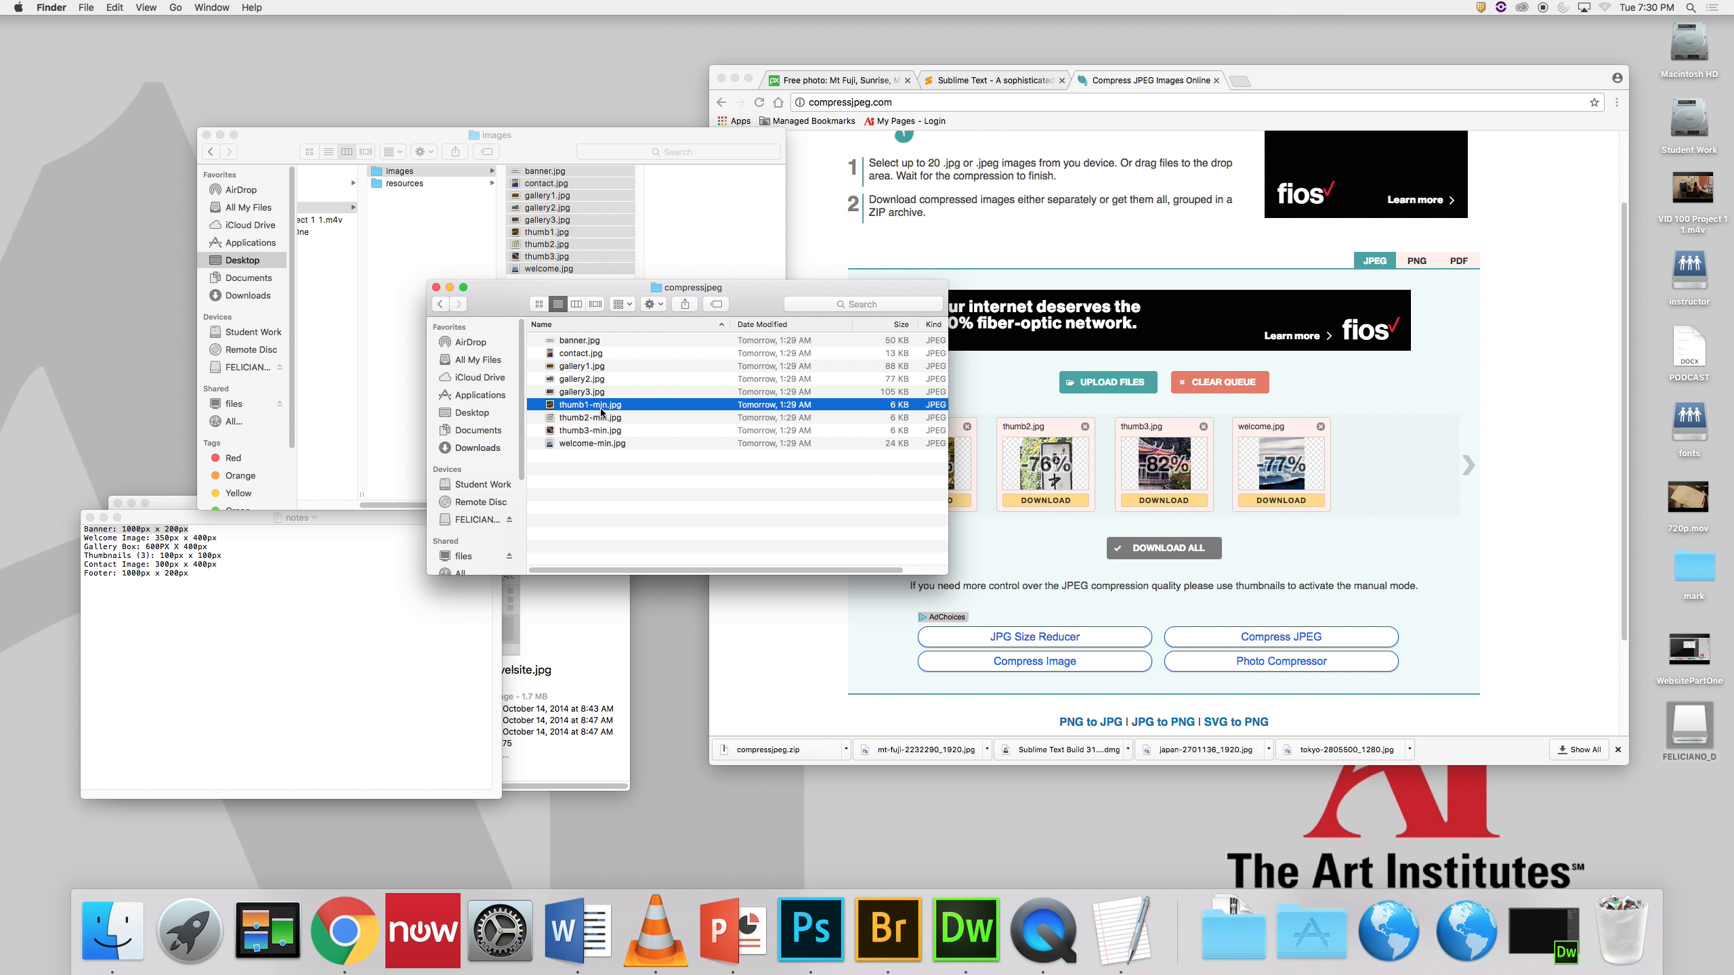
{"action": "key", "text": "Return"}
{"action": "key", "text": "Right"}
{"action": "key", "text": "BackSpace"}
{"action": "key", "text": "BackSpace"}
{"action": "key", "text": "BackSpace"}
{"action": "key", "text": "BackSpace"}
Step: Rename thumb2-min.jpg as thumb2.jpg in the compressjpeg folder
{"action": "left_click", "coordinate": [602, 418]}
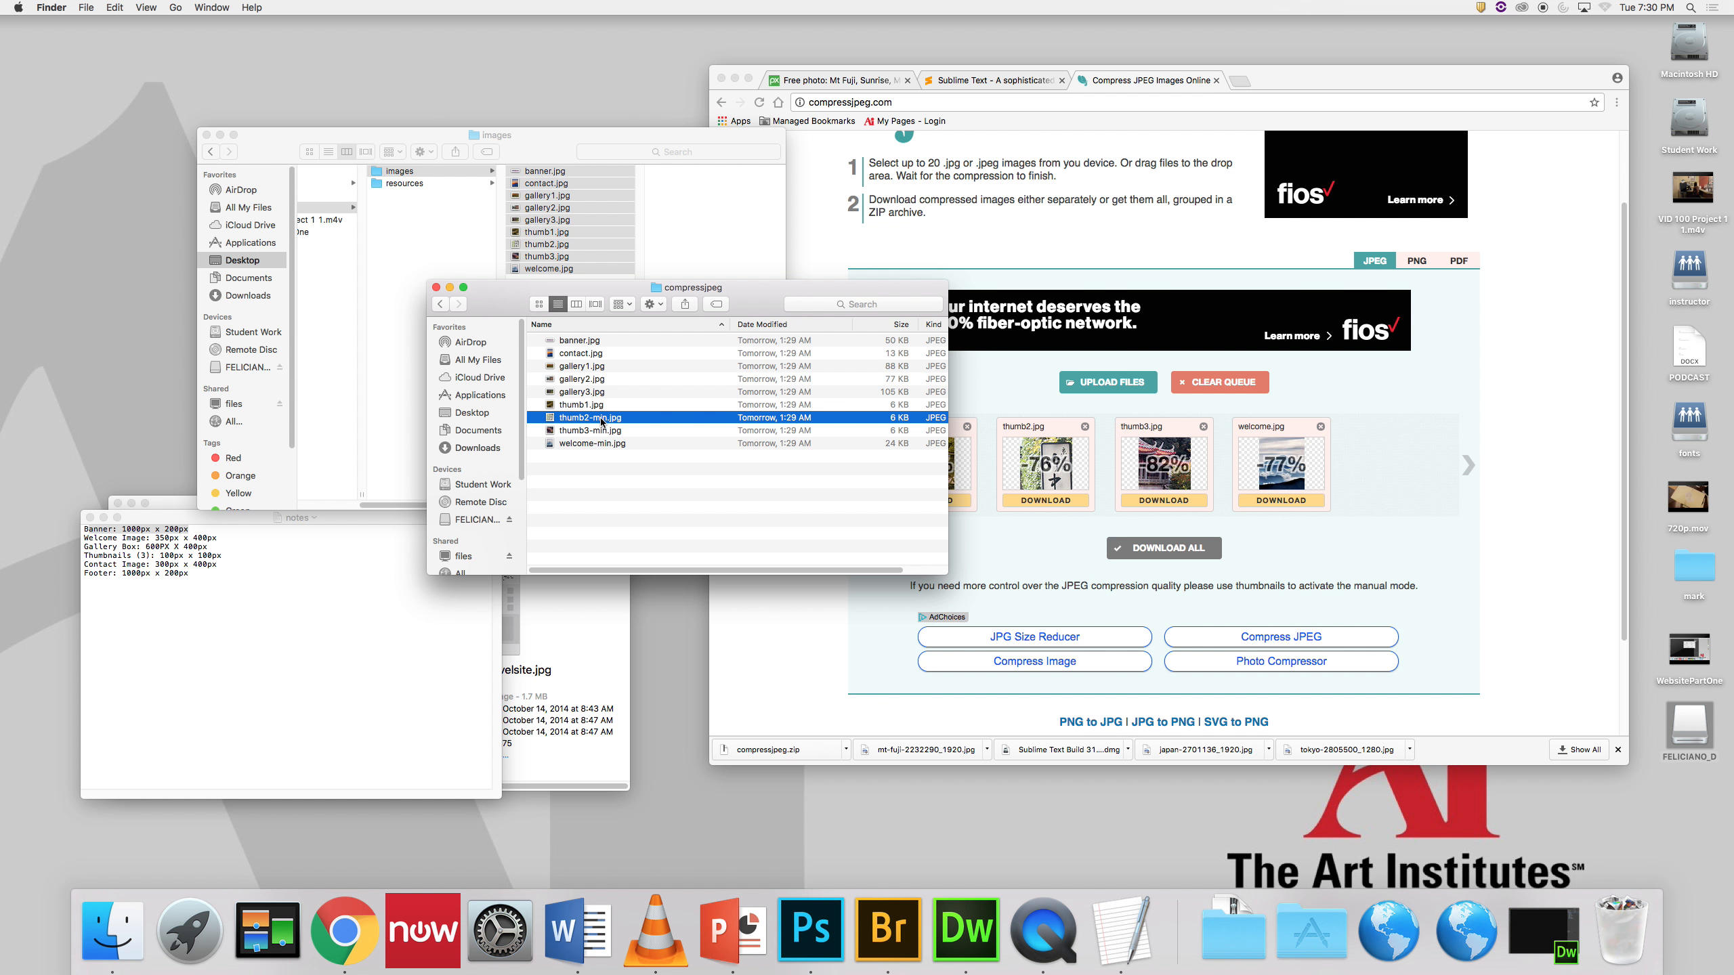
{"action": "key", "text": "Return"}
{"action": "key", "text": "Right"}
{"action": "key", "text": "BackSpace"}
{"action": "key", "text": "BackSpace"}
{"action": "key", "text": "BackSpace"}
{"action": "key", "text": "BackSpace"}
Step: Rename thumb3-min.jpg as thumb3.jpg in the compressjpeg folder
{"action": "left_click", "coordinate": [598, 432]}
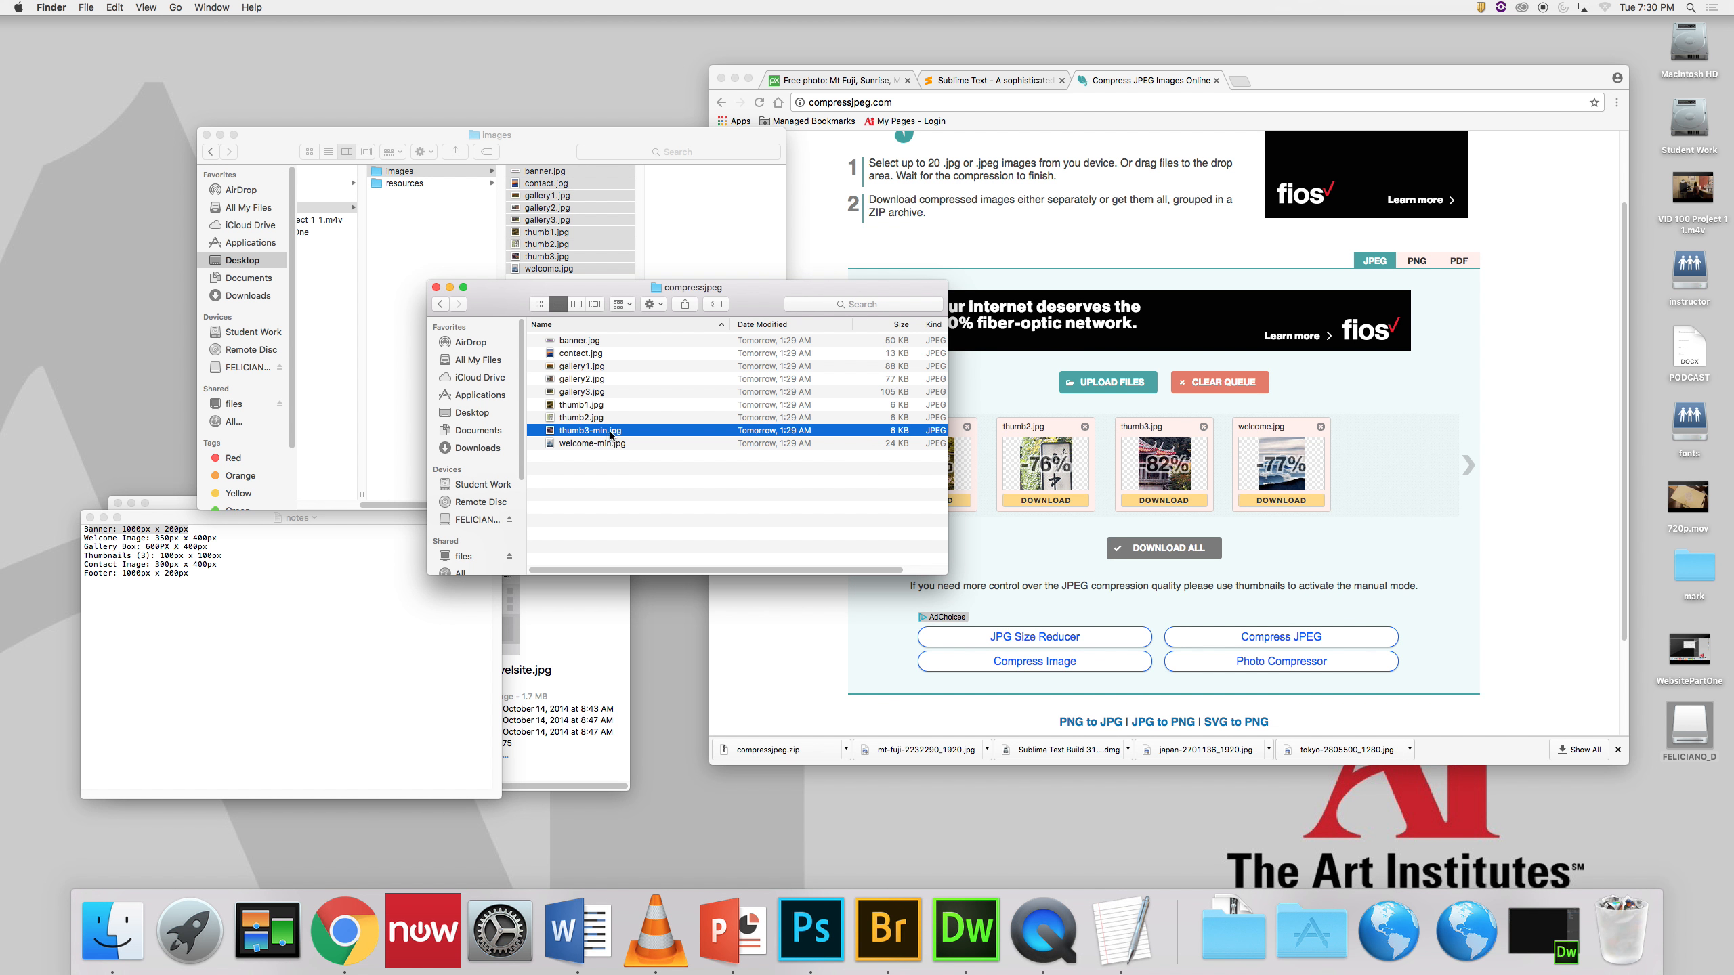
{"action": "key", "text": "Return"}
{"action": "key", "text": "Right"}
{"action": "key", "text": "BackSpace"}
{"action": "key", "text": "BackSpace"}
{"action": "key", "text": "BackSpace"}
{"action": "key", "text": "BackSpace"}
Step: Rename welcome-min.jpg as welcome.jpg in the compressjpeg folder
{"action": "left_click", "coordinate": [598, 444]}
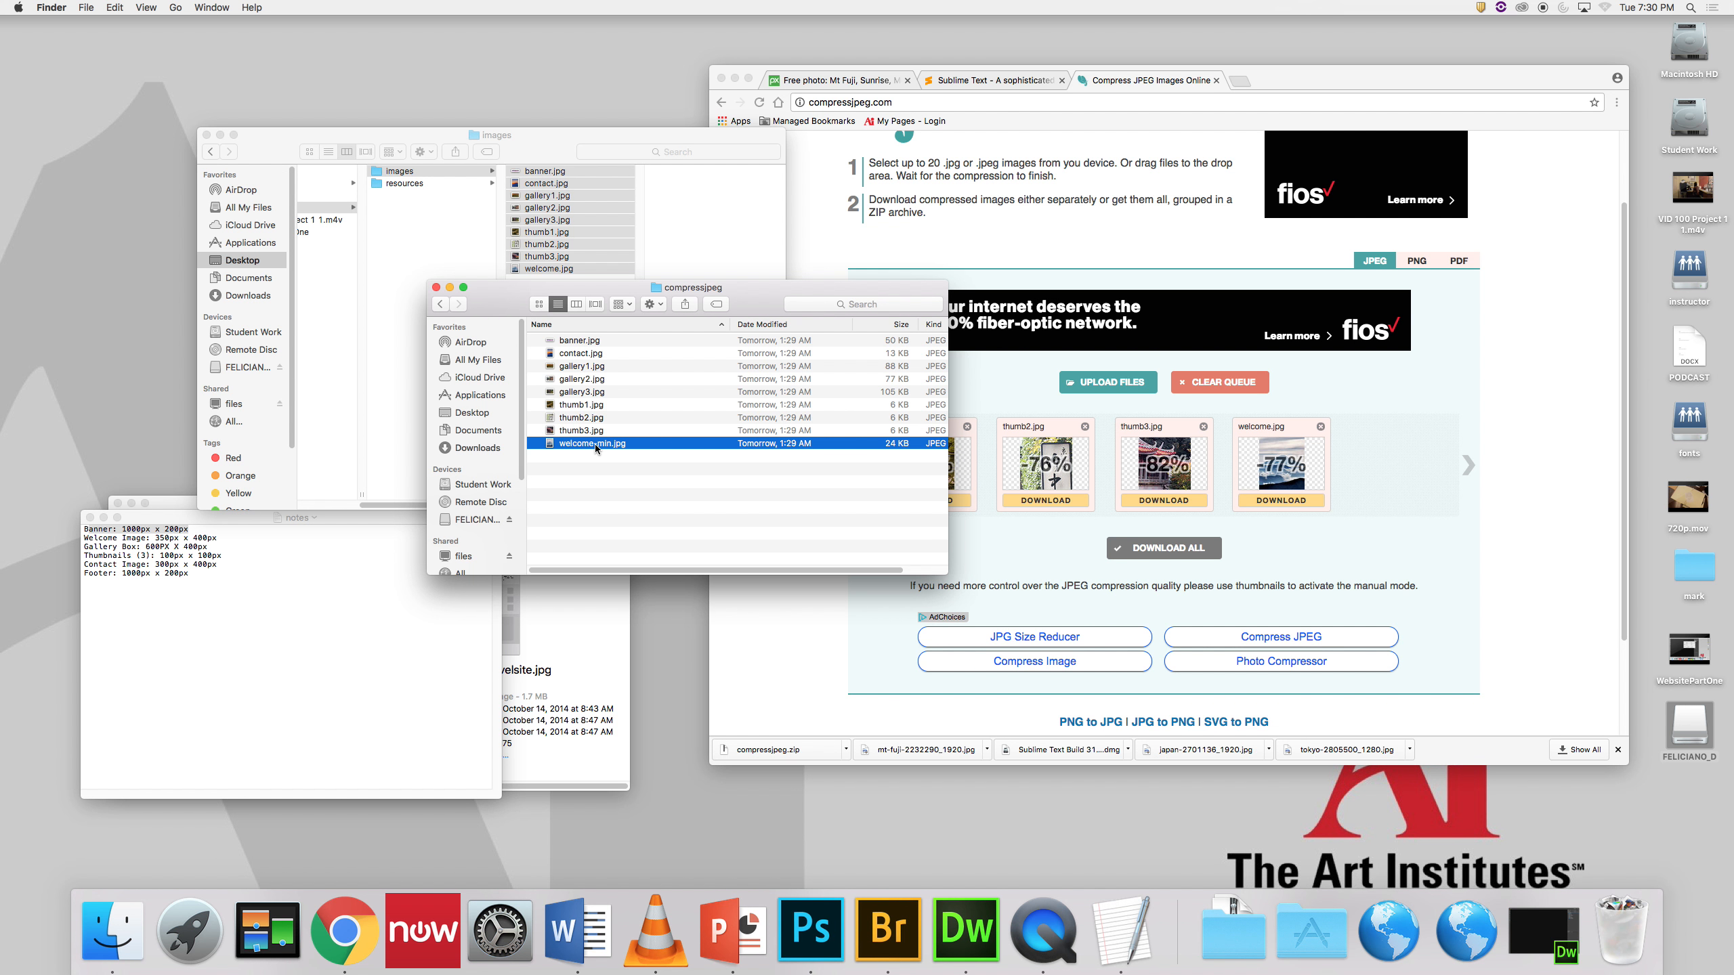
{"action": "key", "text": "Return"}
{"action": "key", "text": "Right"}
{"action": "key", "text": "BackSpace"}
{"action": "key", "text": "BackSpace"}
{"action": "key", "text": "BackSpace"}
{"action": "key", "text": "BackSpace"}
{"action": "key", "text": "Return"}
Step: Move all the compressed images from compressjpeg into the images folder, replacing every original, and close the compressjpeg window
{"action": "left_click_drag", "start_coordinate": [604, 479], "coordinate": [658, 395]}
{"action": "left_click_drag", "start_coordinate": [600, 455], "coordinate": [562, 313]}
{"action": "left_click", "coordinate": [766, 291]}
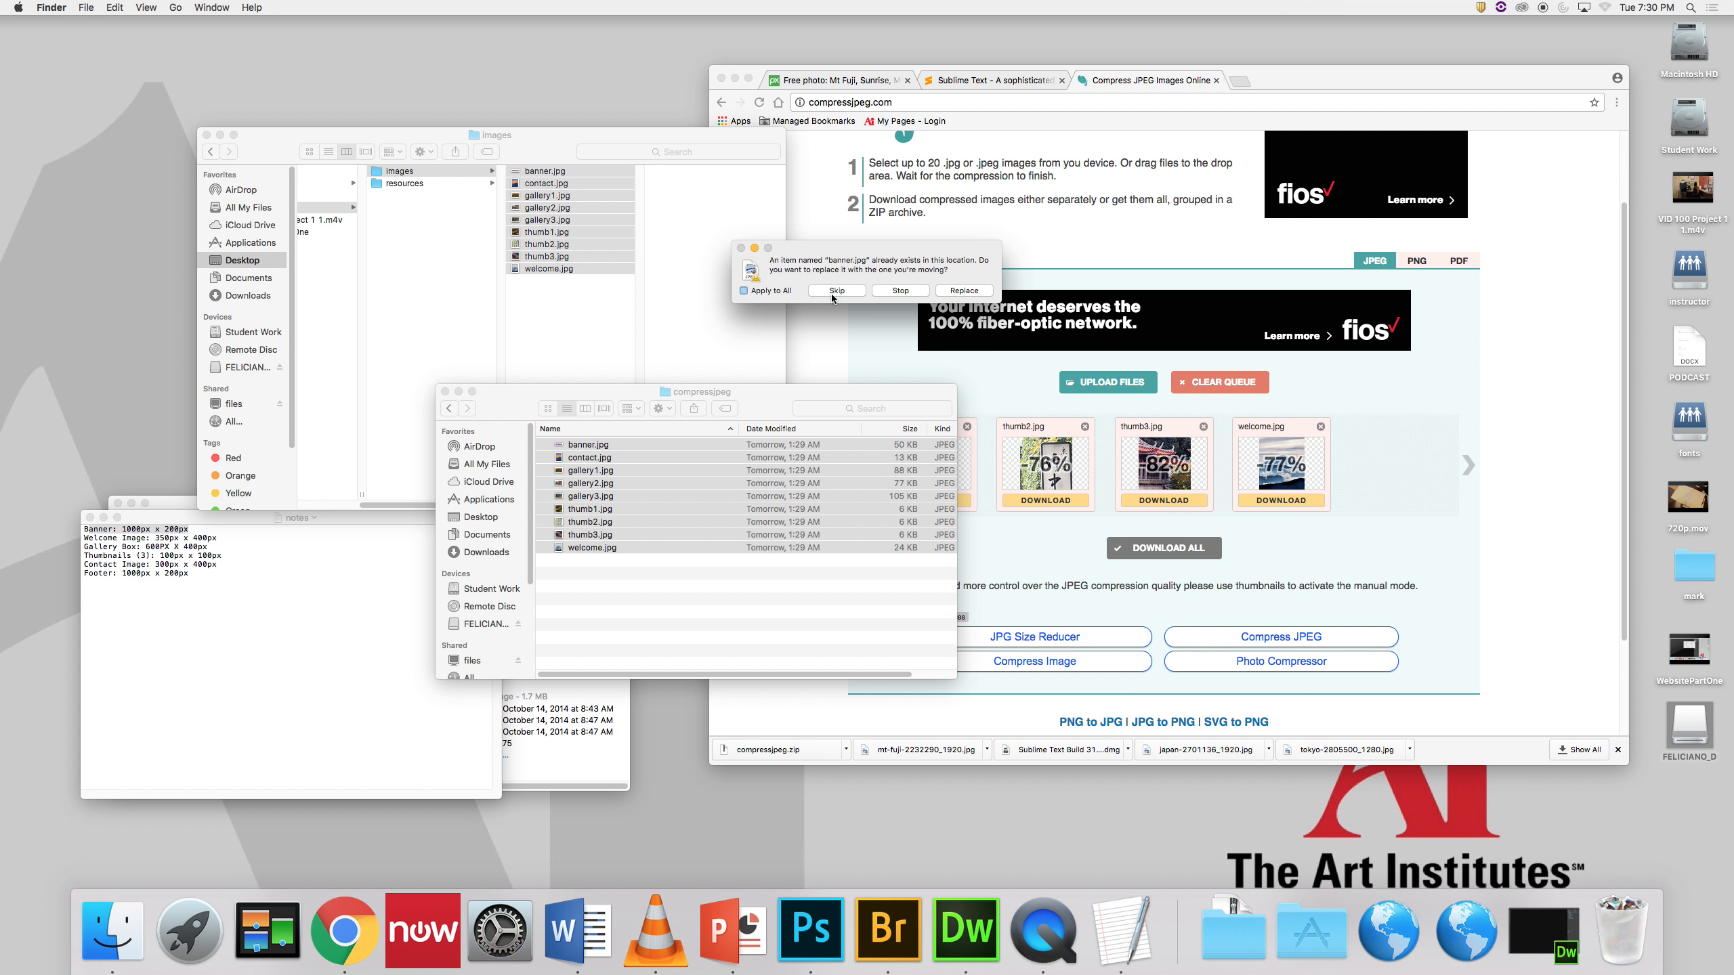
{"action": "left_click", "coordinate": [971, 292]}
{"action": "left_click", "coordinate": [445, 391]}
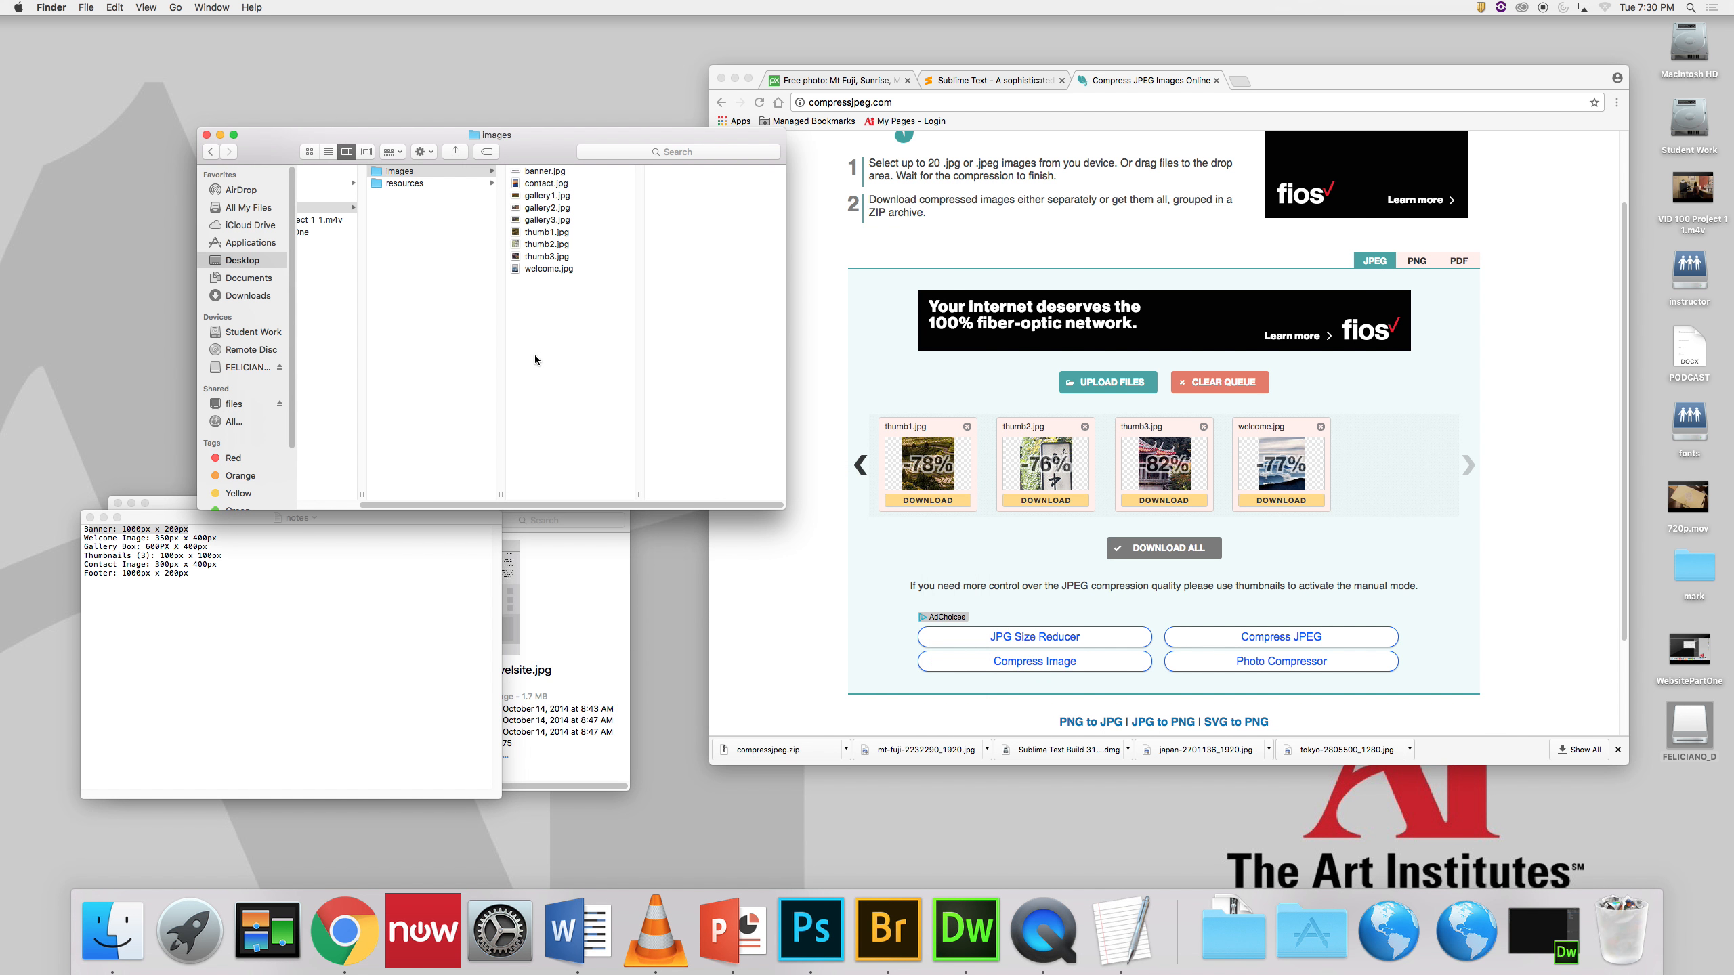
Step: Look through the replaced files in the images folder from welcome.jpg up to banner.jpg and preview banner.jpg at a larger size
{"action": "left_click", "coordinate": [548, 270]}
{"action": "key", "text": "Up"}
{"action": "key", "text": "Up"}
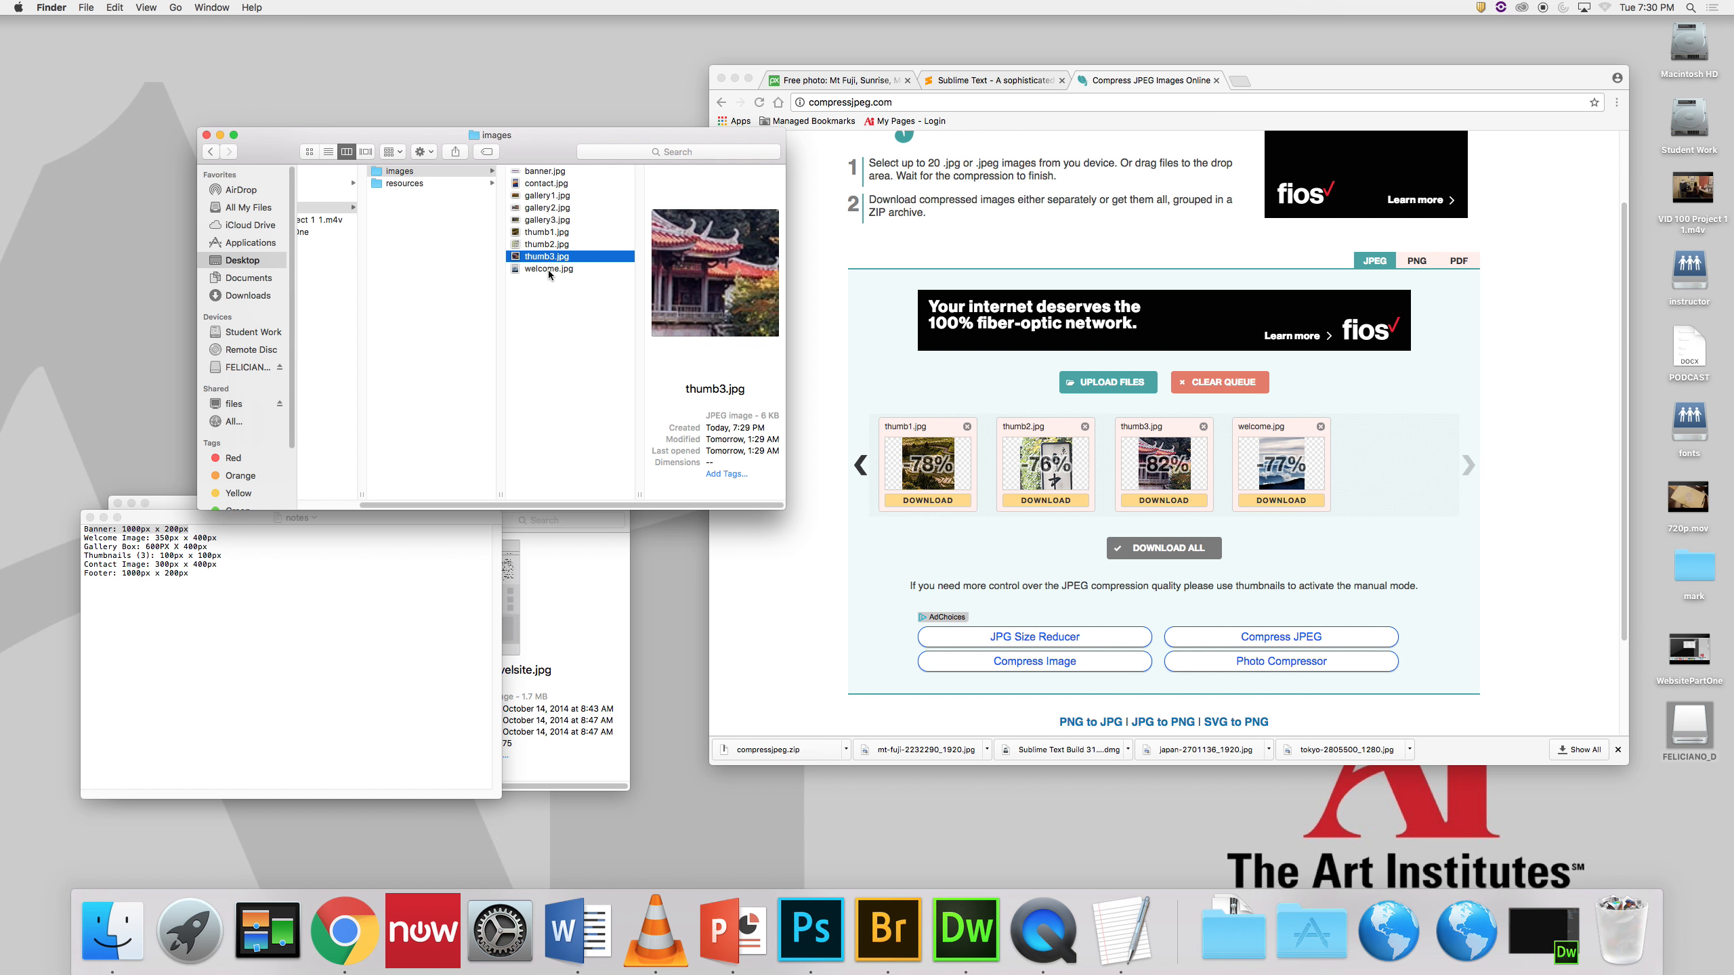
{"action": "key", "text": "Up"}
{"action": "key", "text": "Up"}
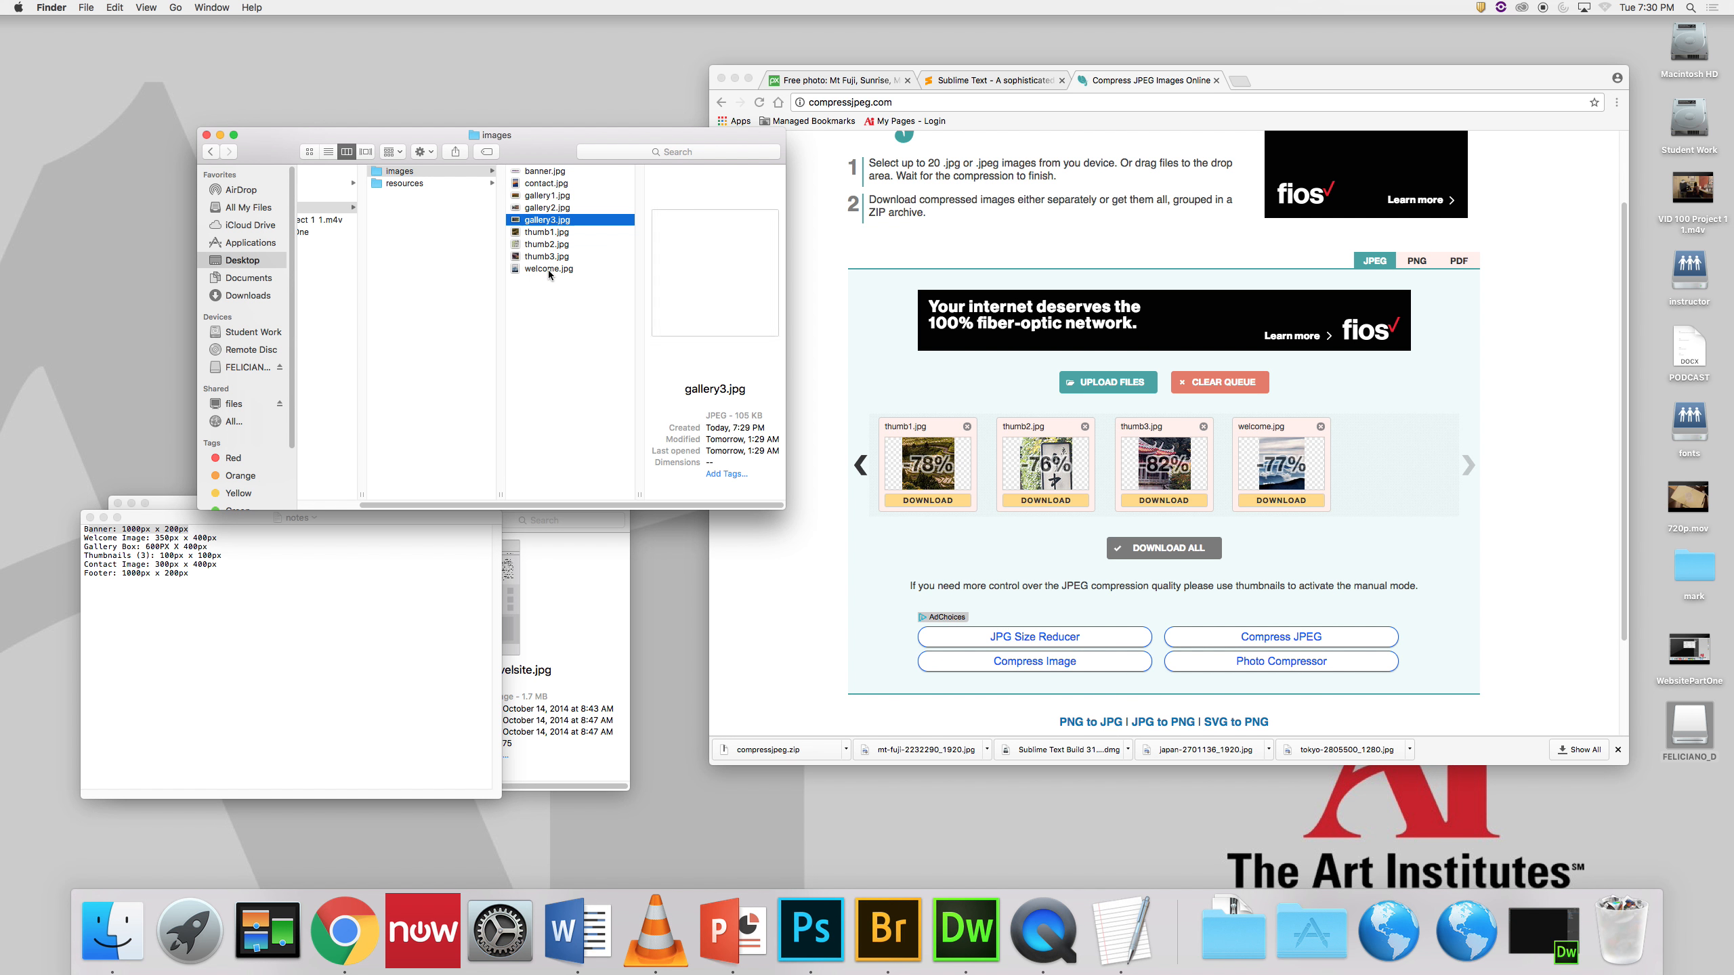
{"action": "key", "text": "Up"}
{"action": "key", "text": "Up"}
{"action": "key", "text": "Up"}
{"action": "key", "text": "Up"}
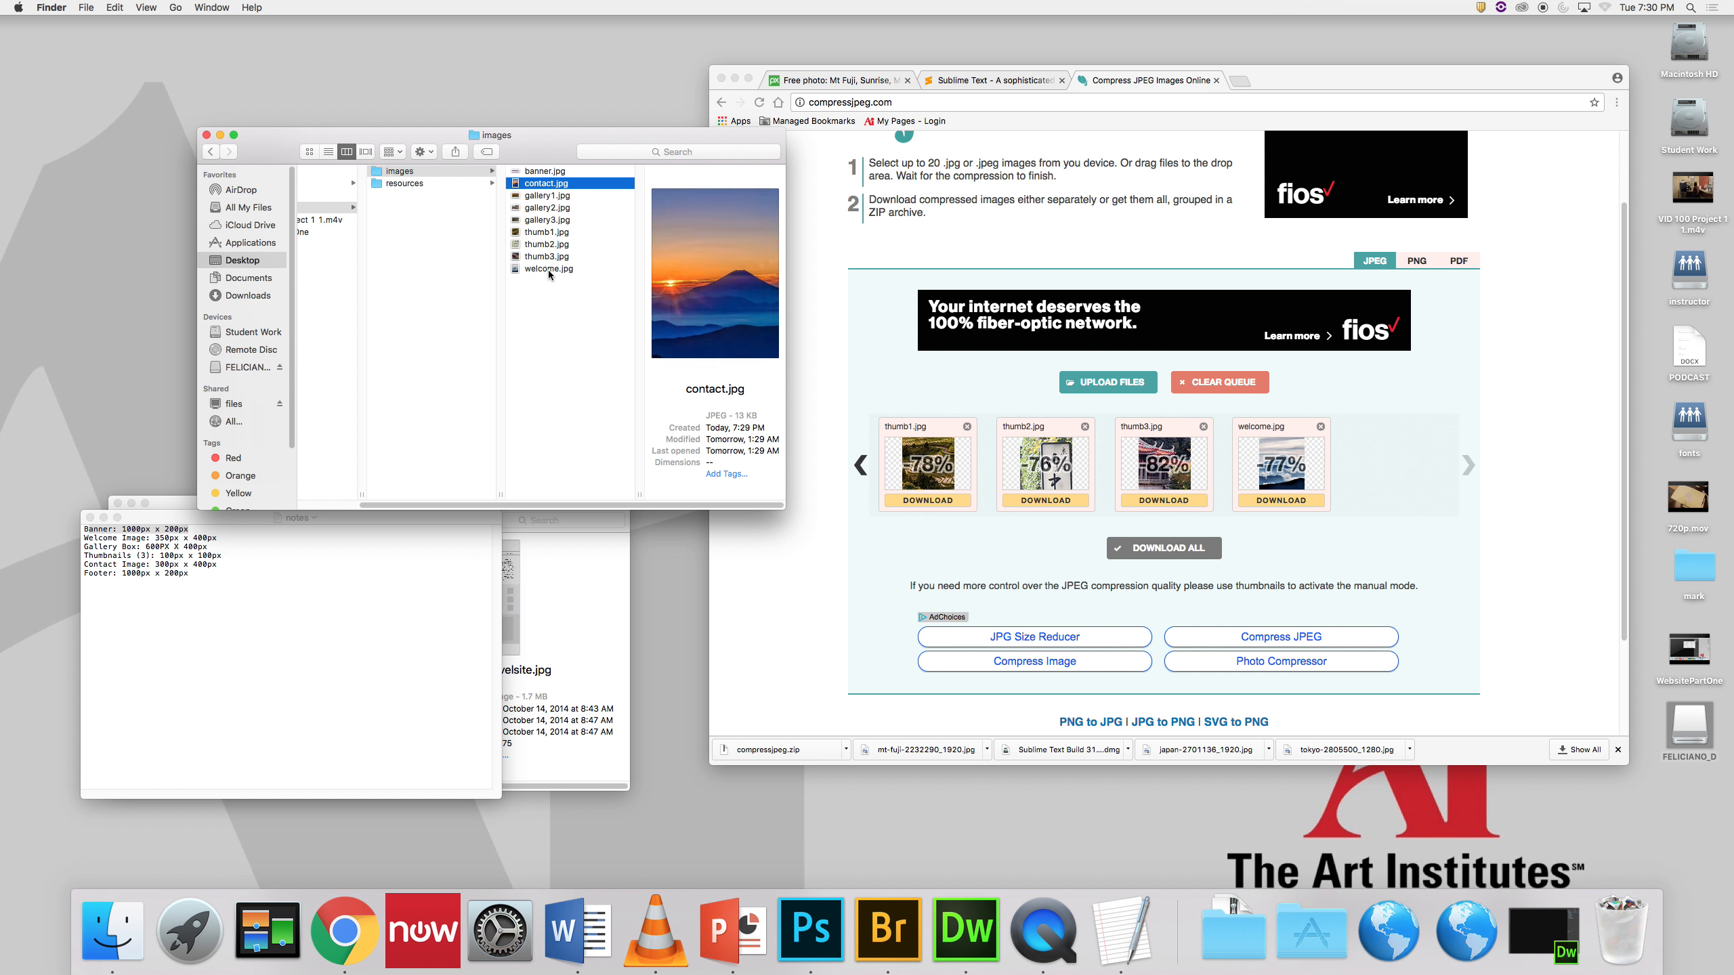
{"action": "key", "text": "space"}
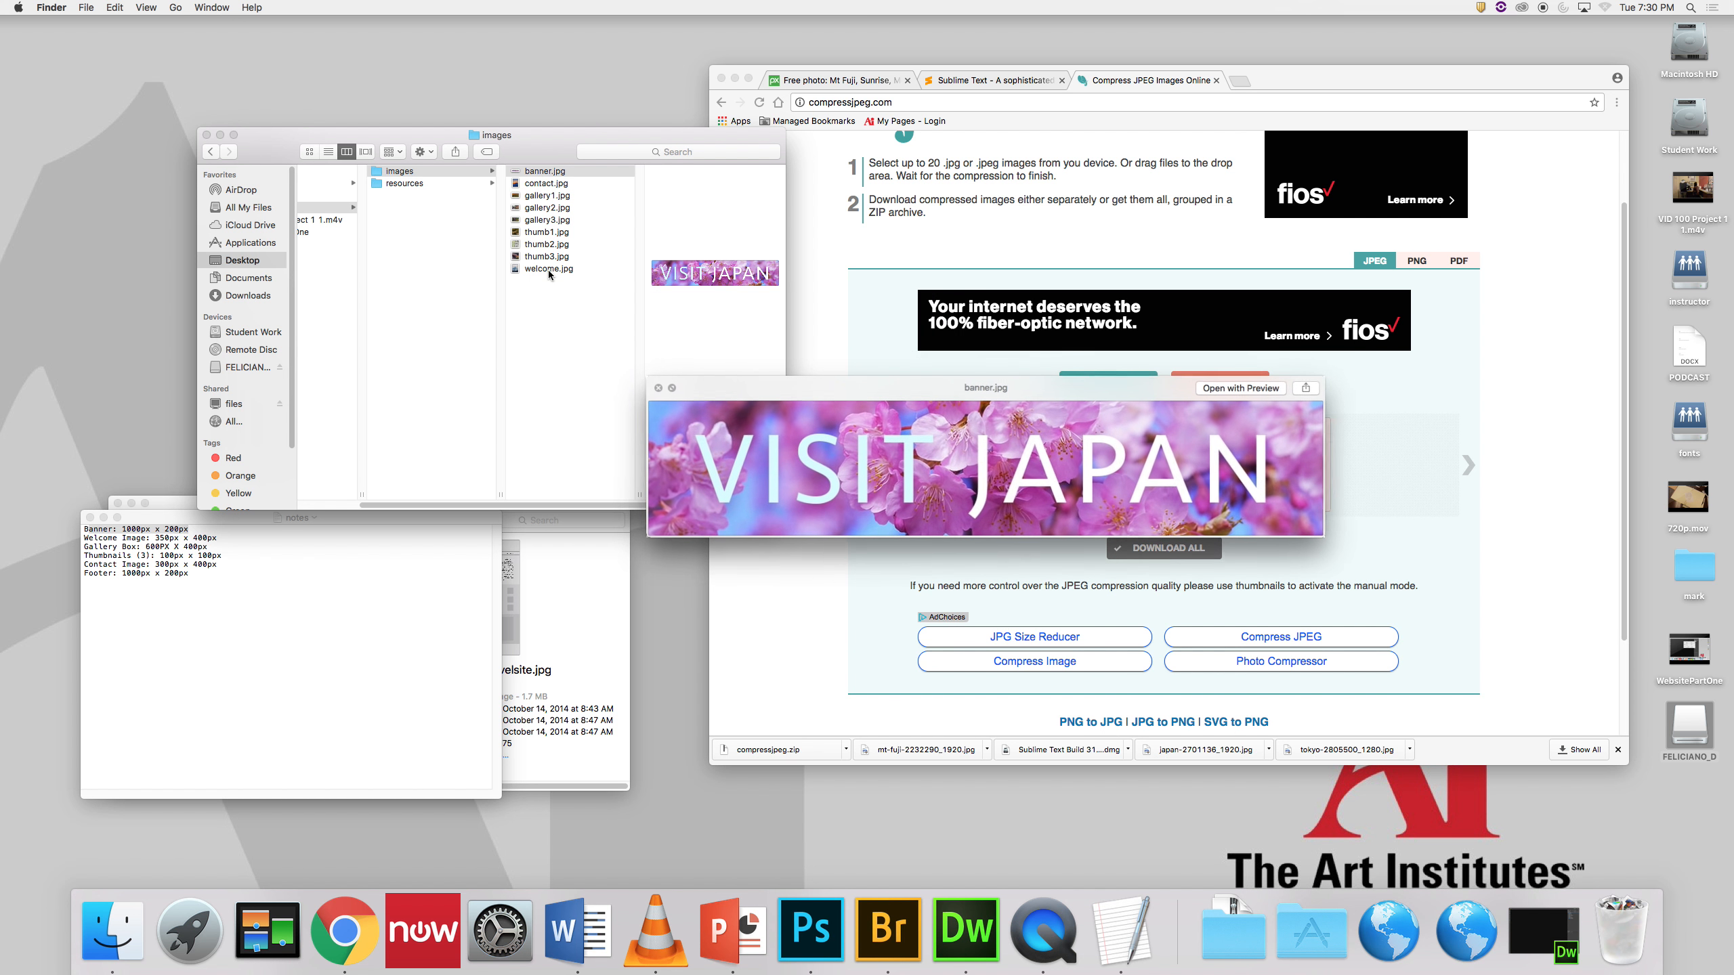
{"action": "key", "text": "space"}
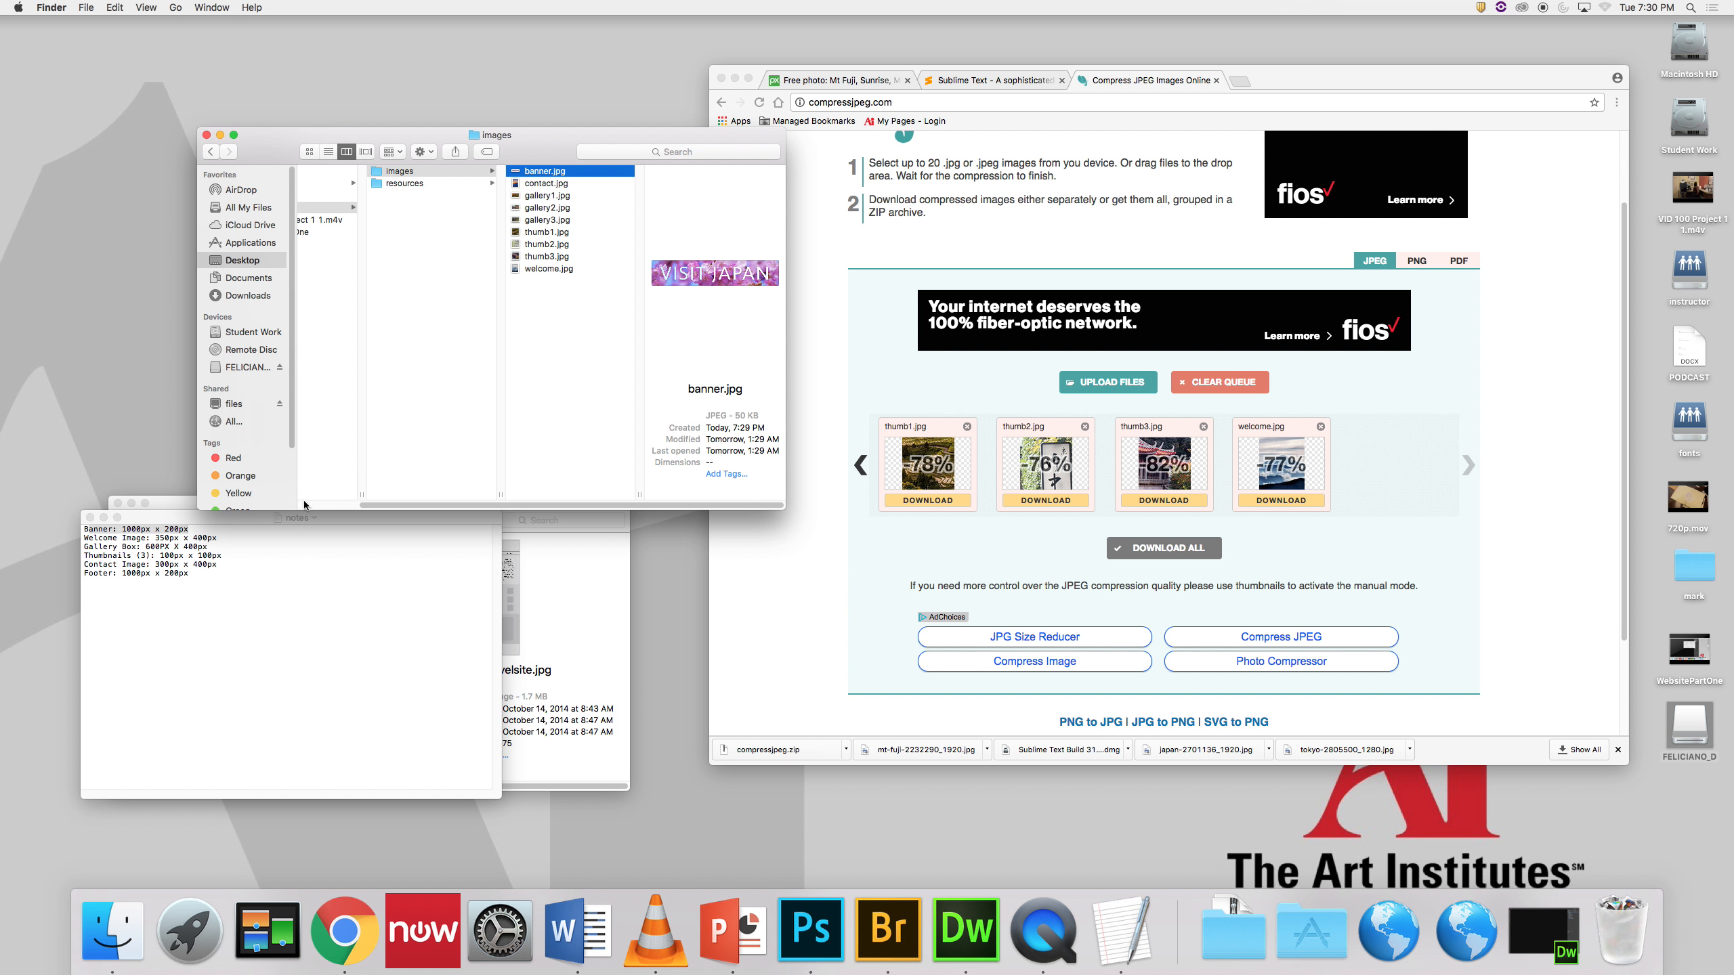
Step: Close the notes document, view WebSketch.JPG in the WebsiteResources folder, and return to the images folder window
{"action": "left_click", "coordinate": [91, 516]}
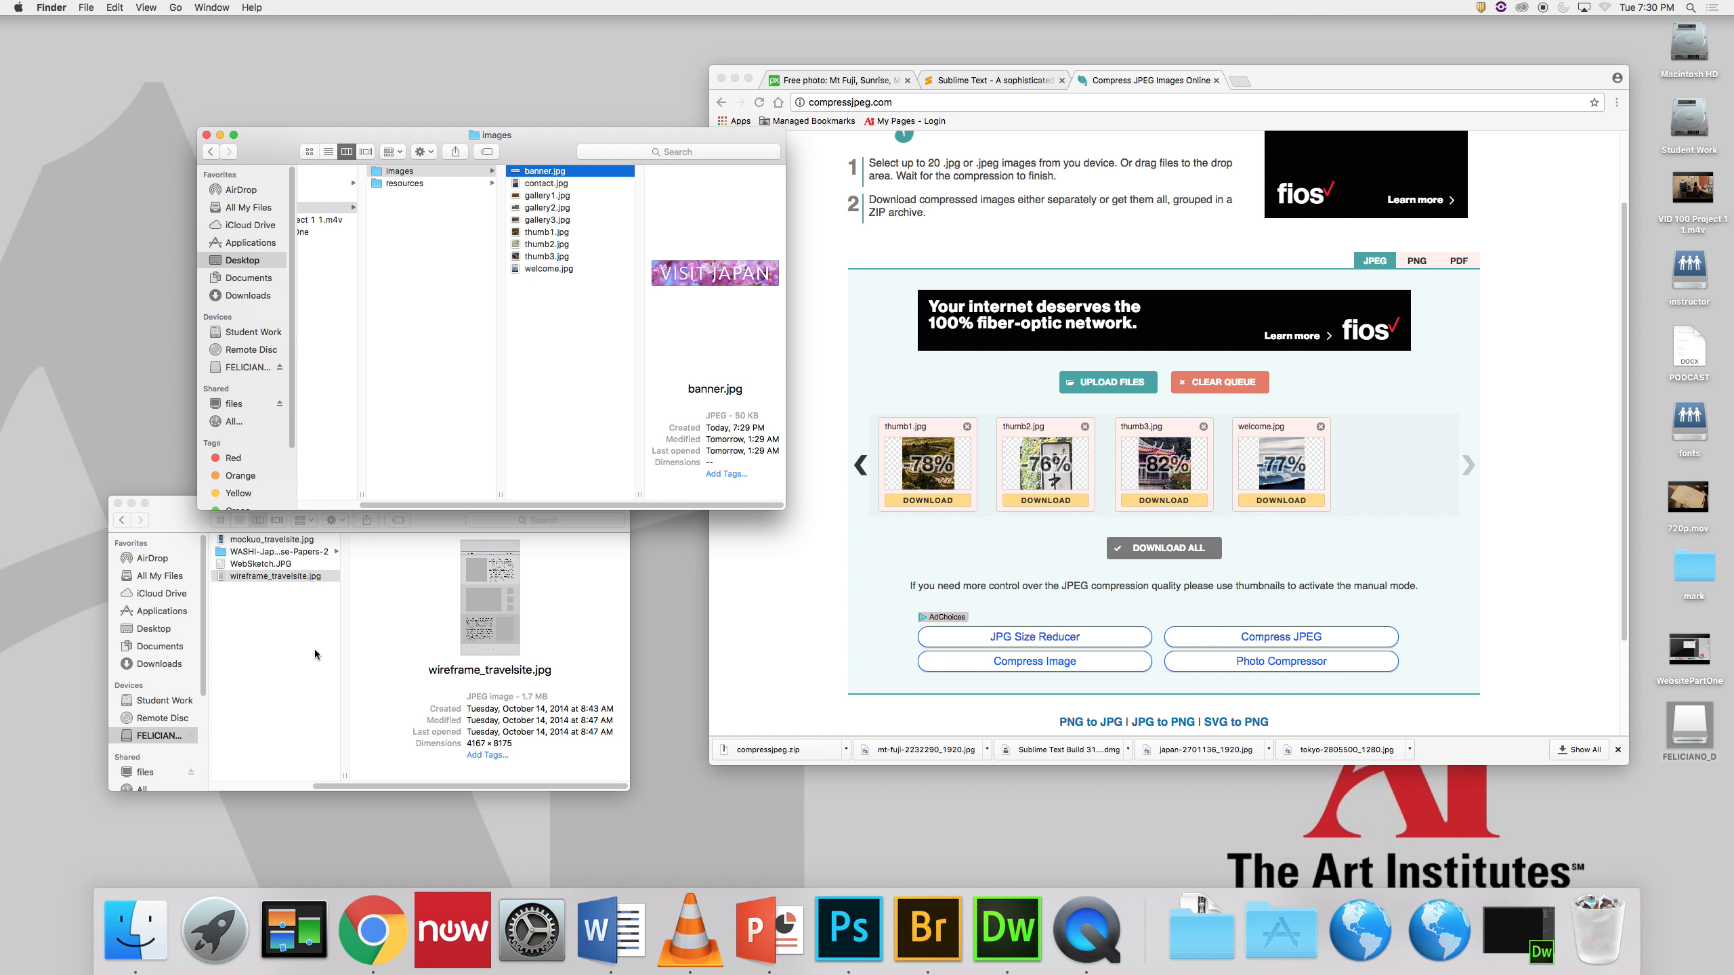
{"action": "left_click", "coordinate": [293, 607]}
{"action": "left_click", "coordinate": [270, 564]}
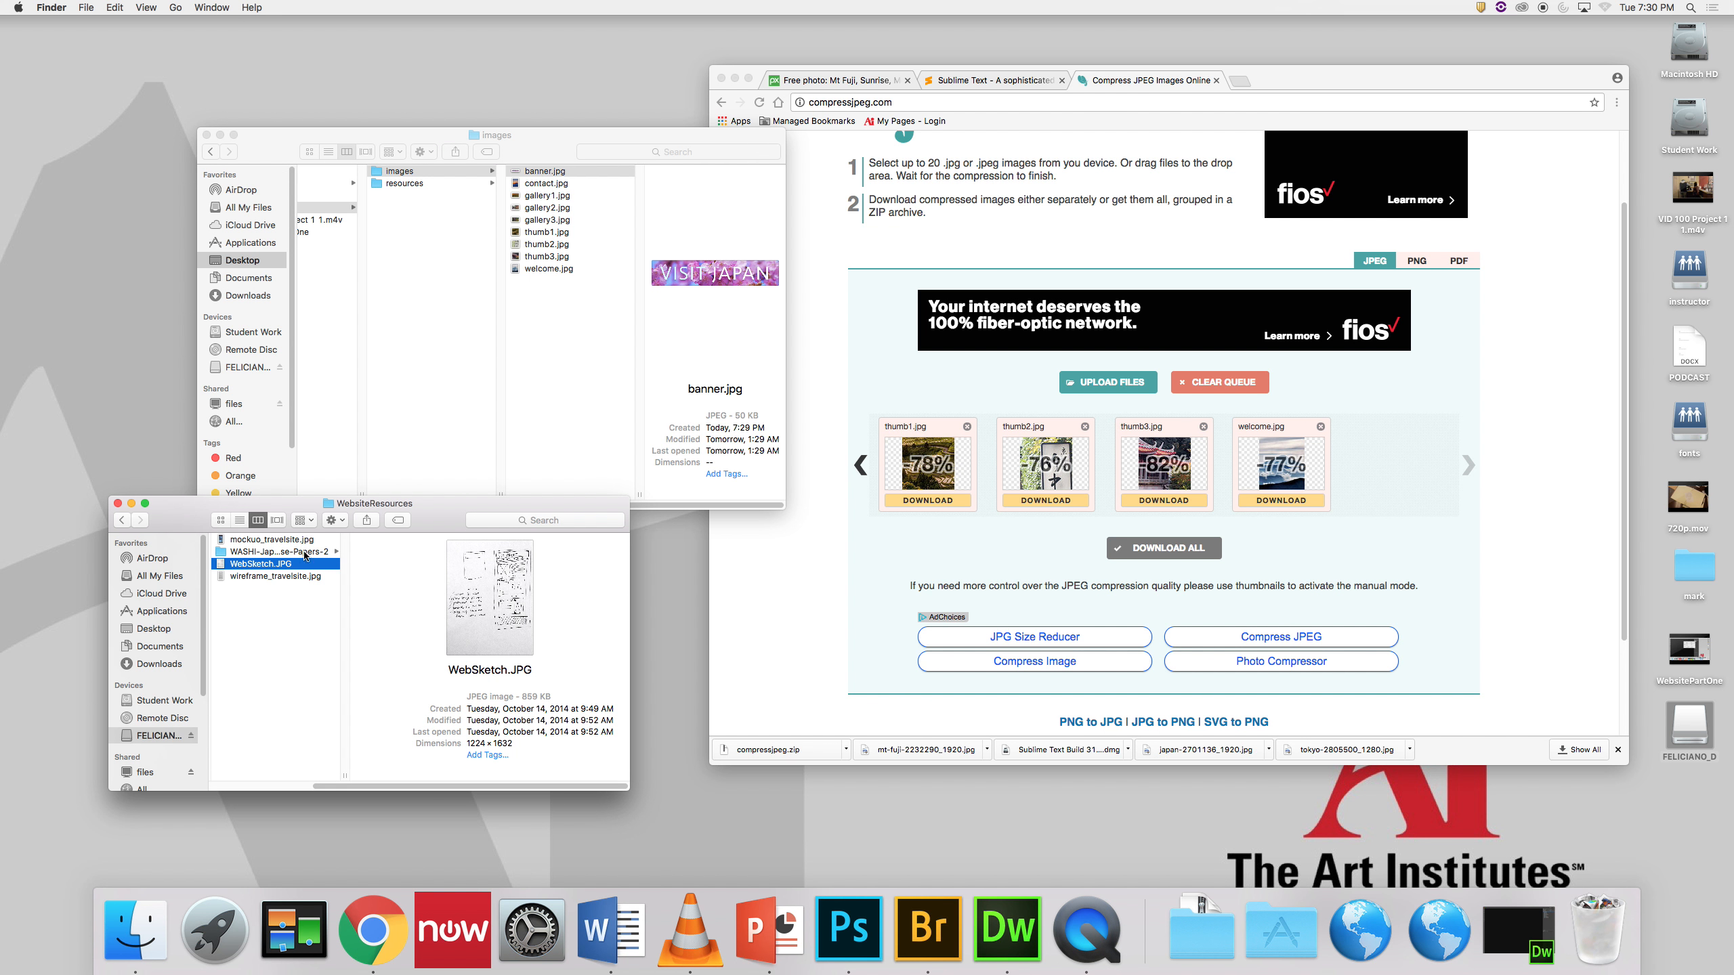
{"action": "left_click", "coordinate": [550, 290]}
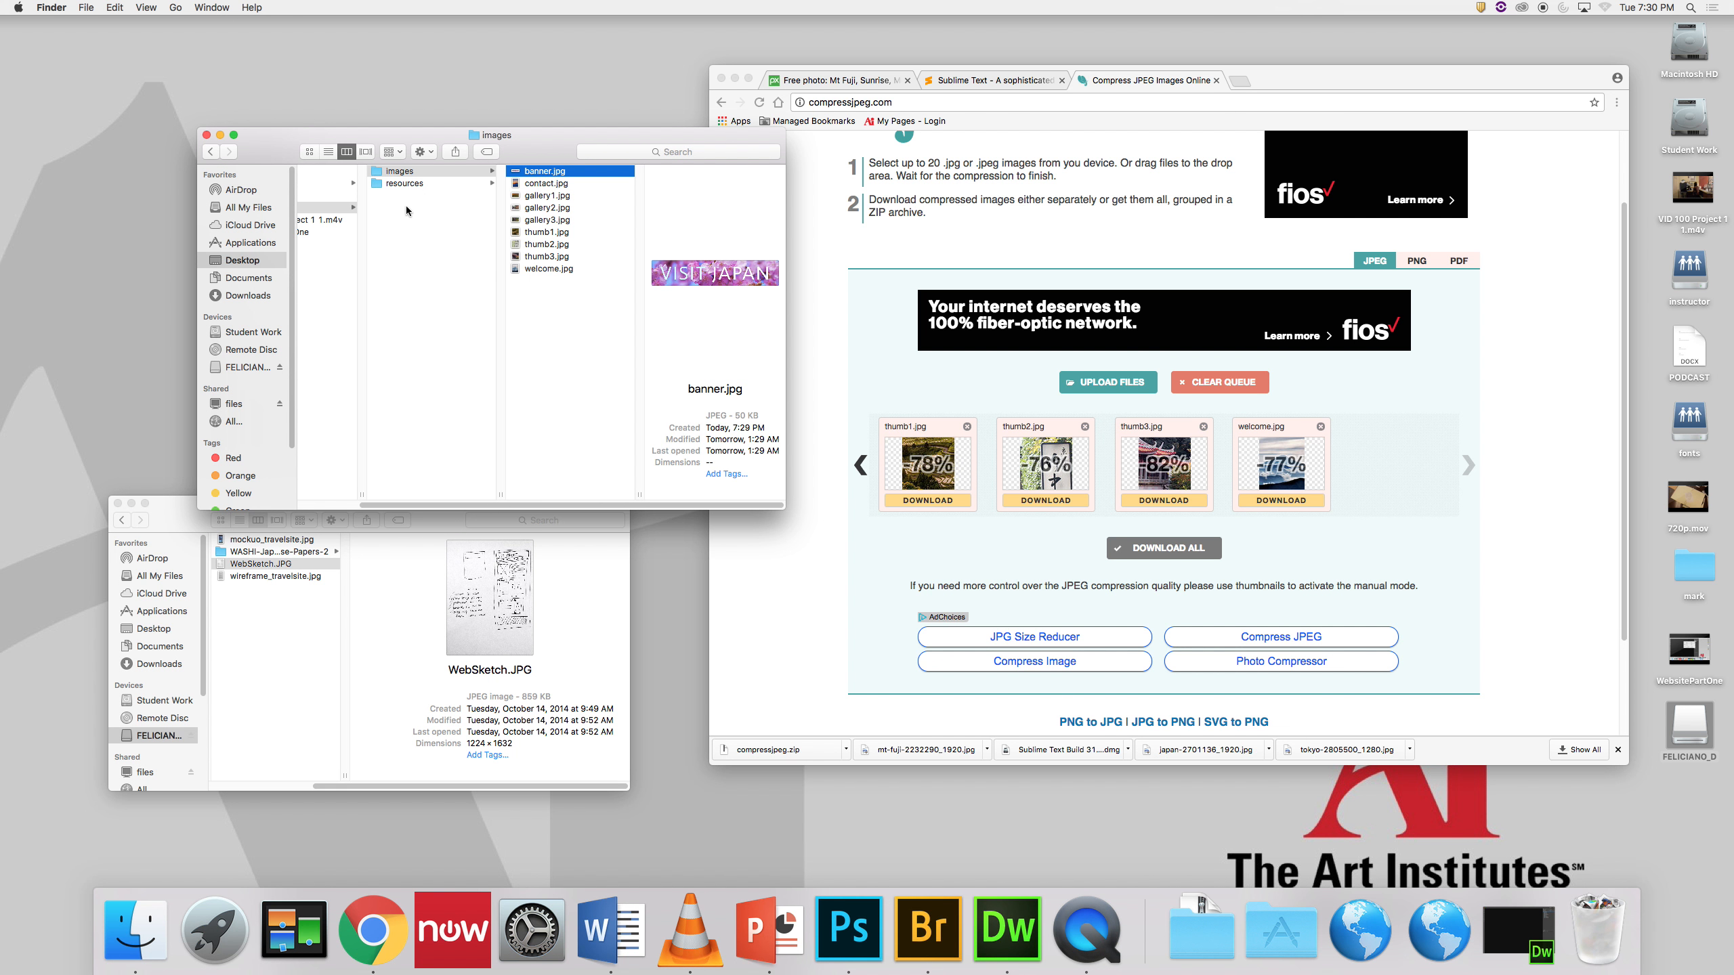